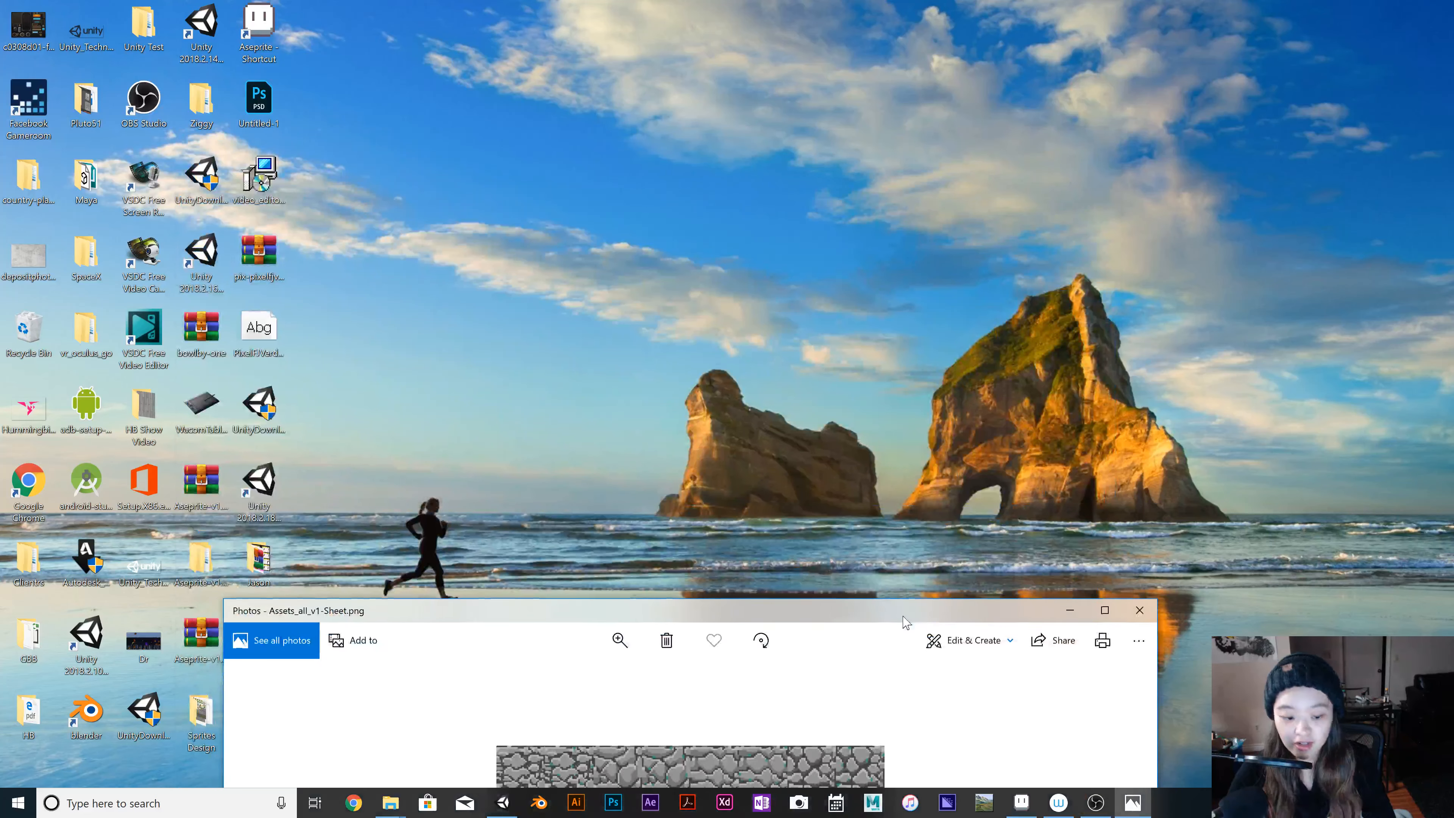
Switch to Unity and play SampleScene to preview the Player's animation, and stop play mode.
click(503, 803)
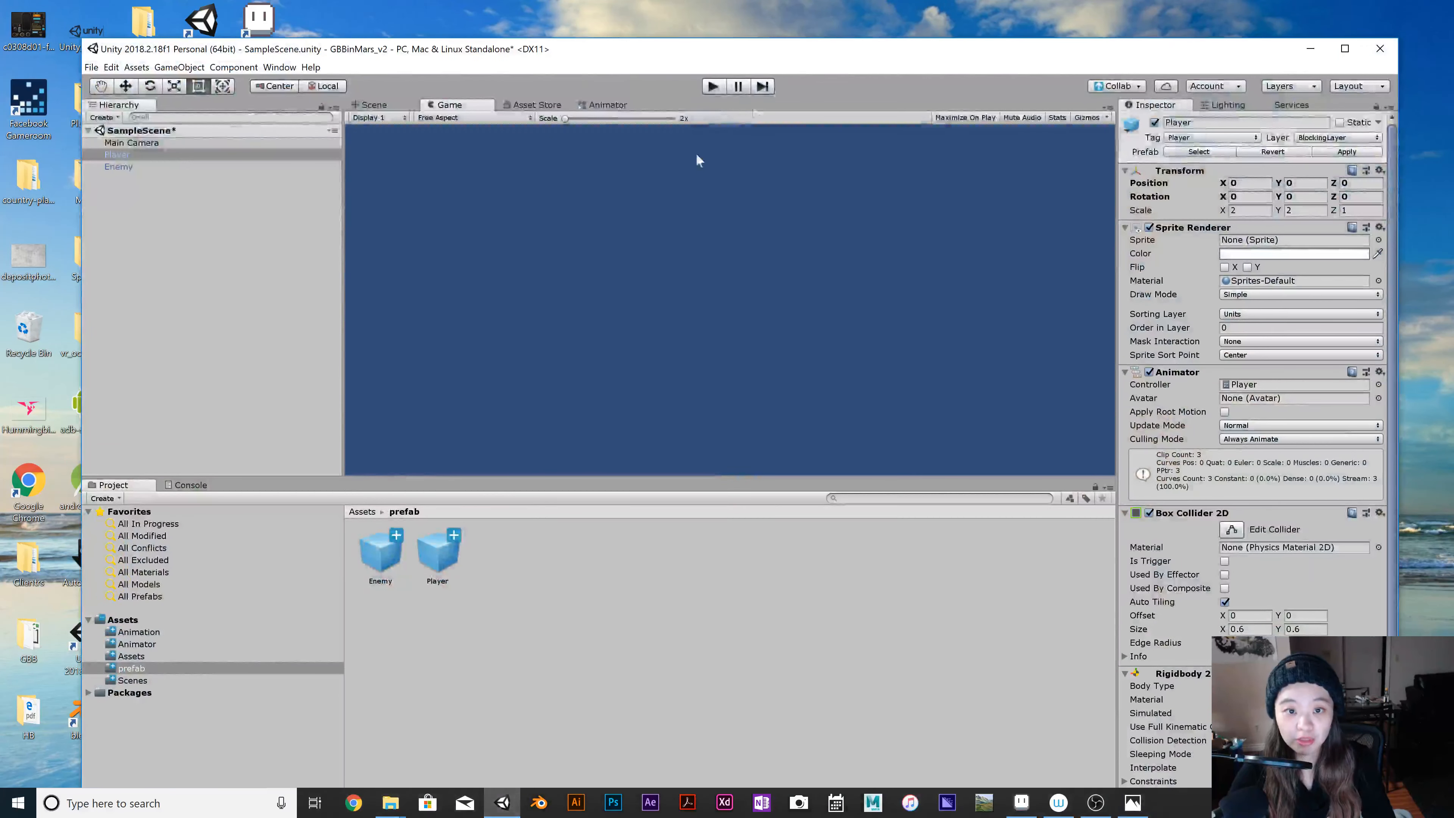
click(714, 87)
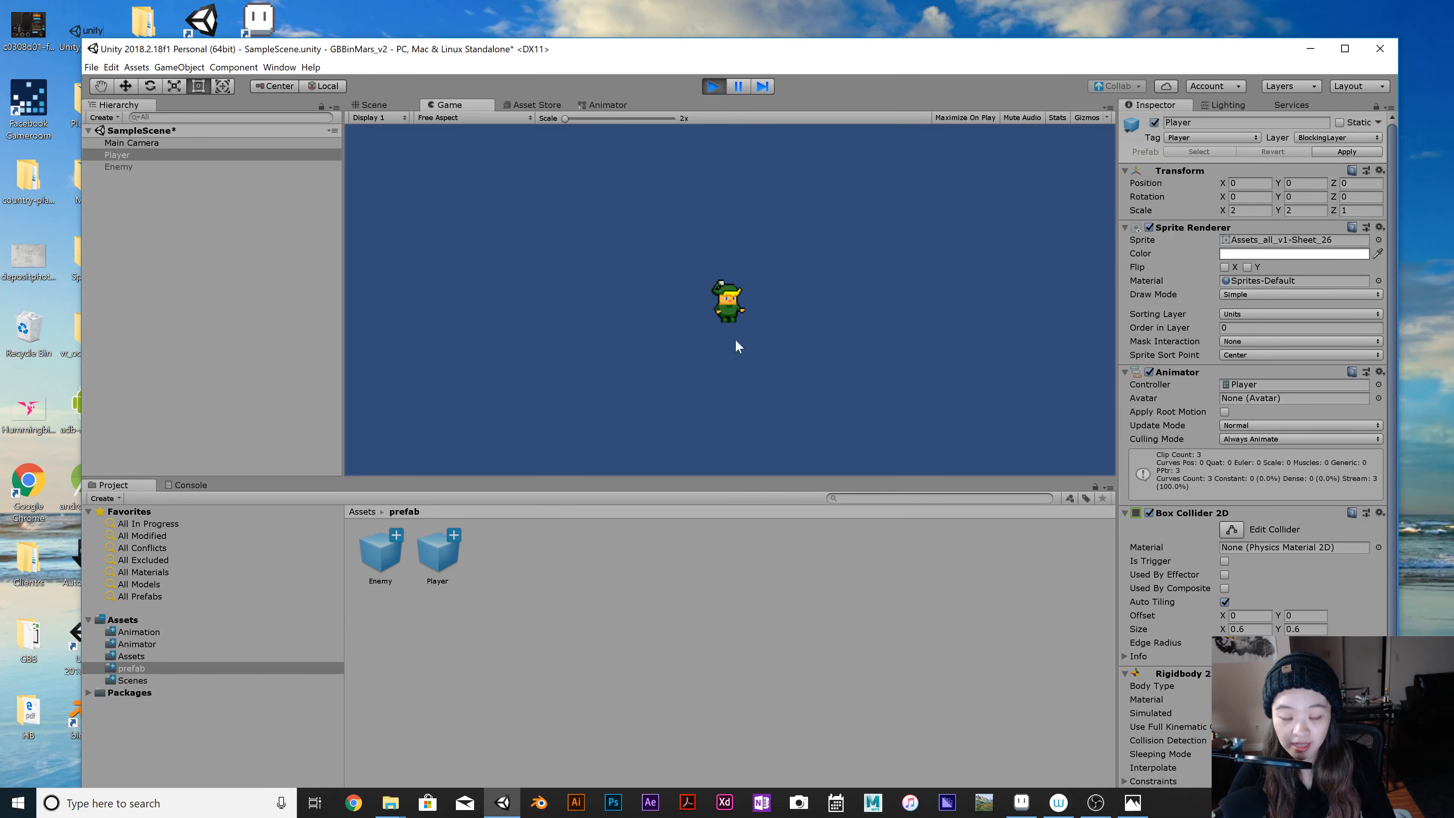
click(712, 86)
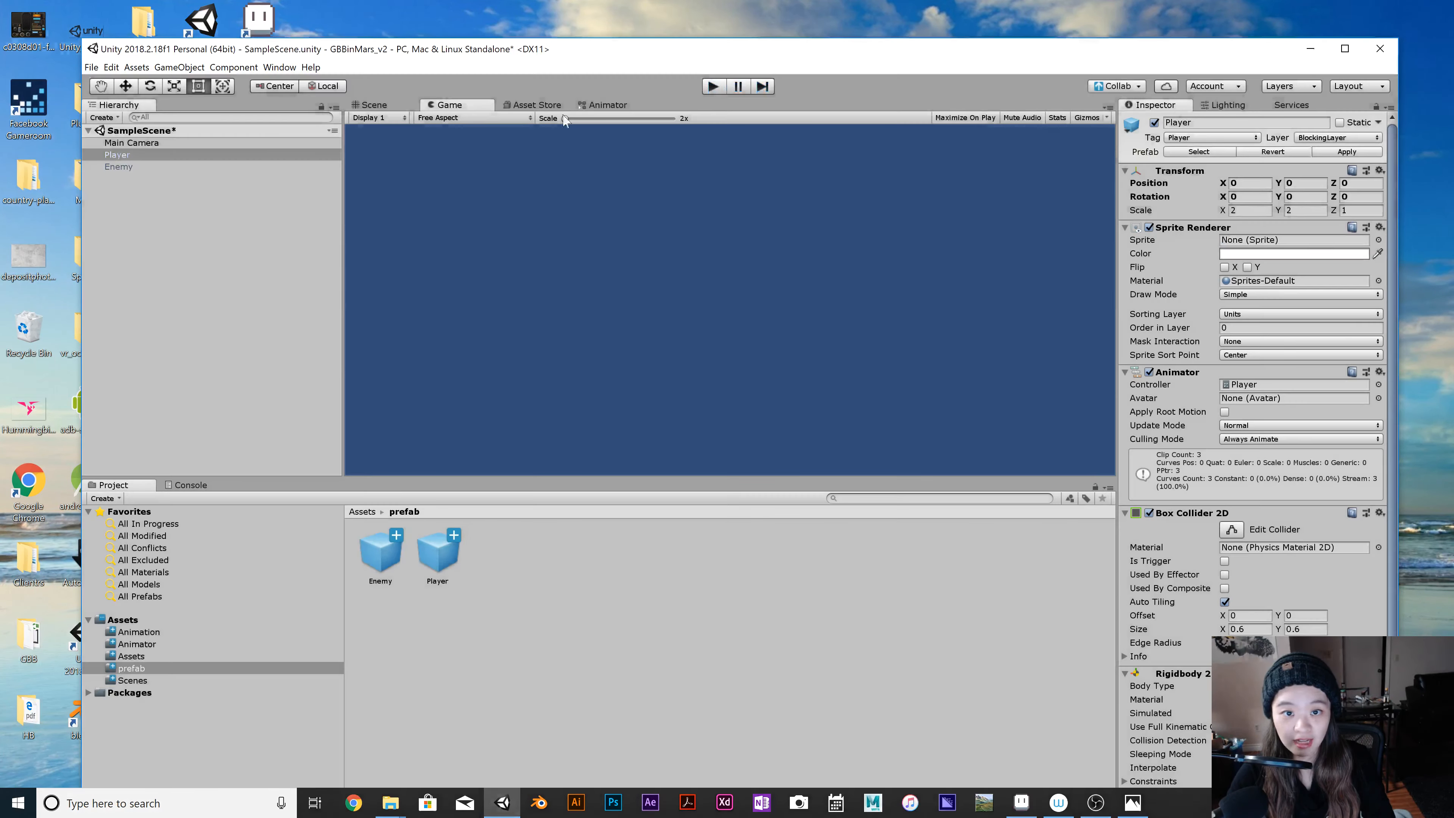
Activate the Enemy object in the scene and deactivate the Player object.
click(224, 167)
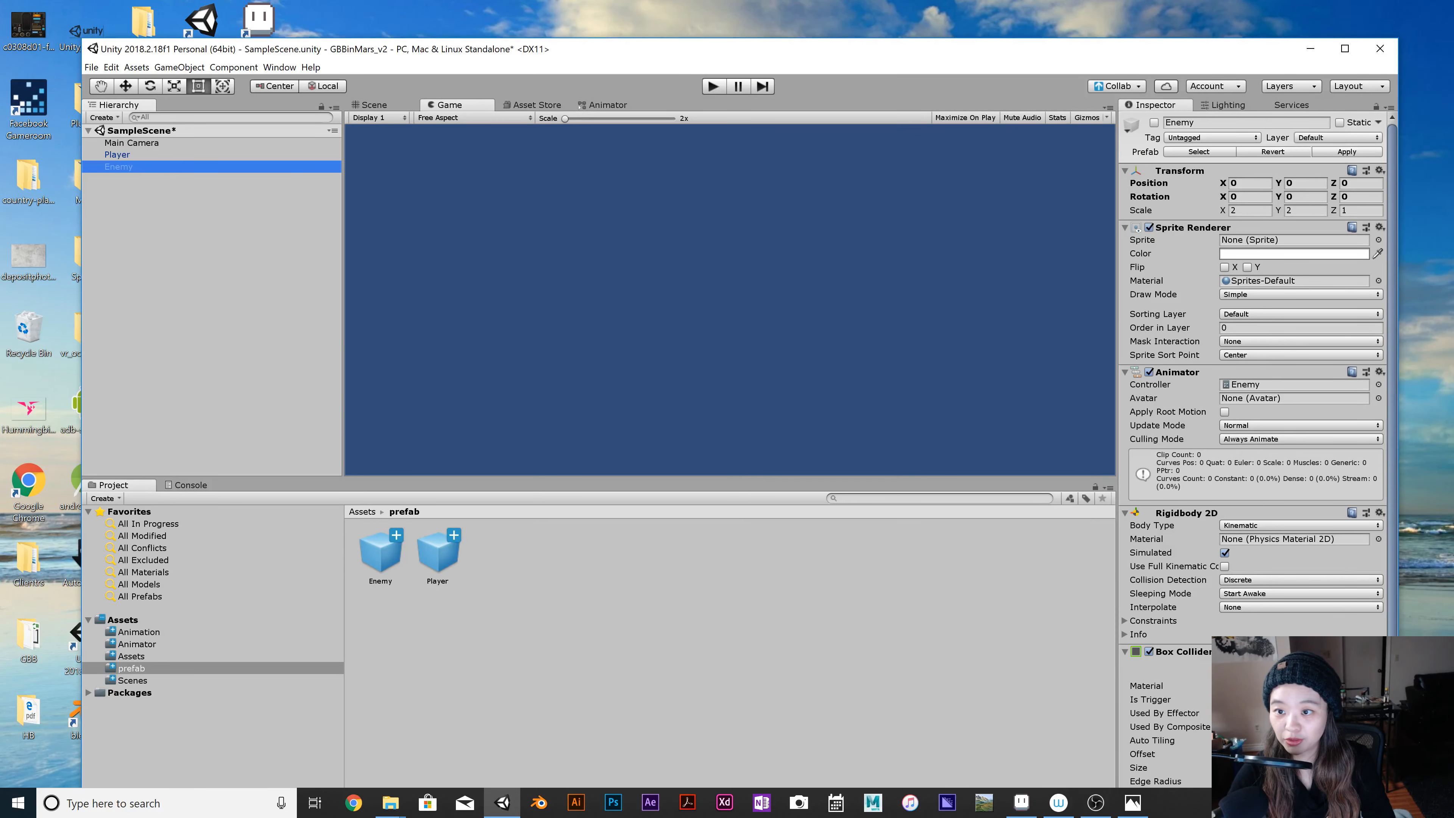
click(1155, 123)
click(179, 155)
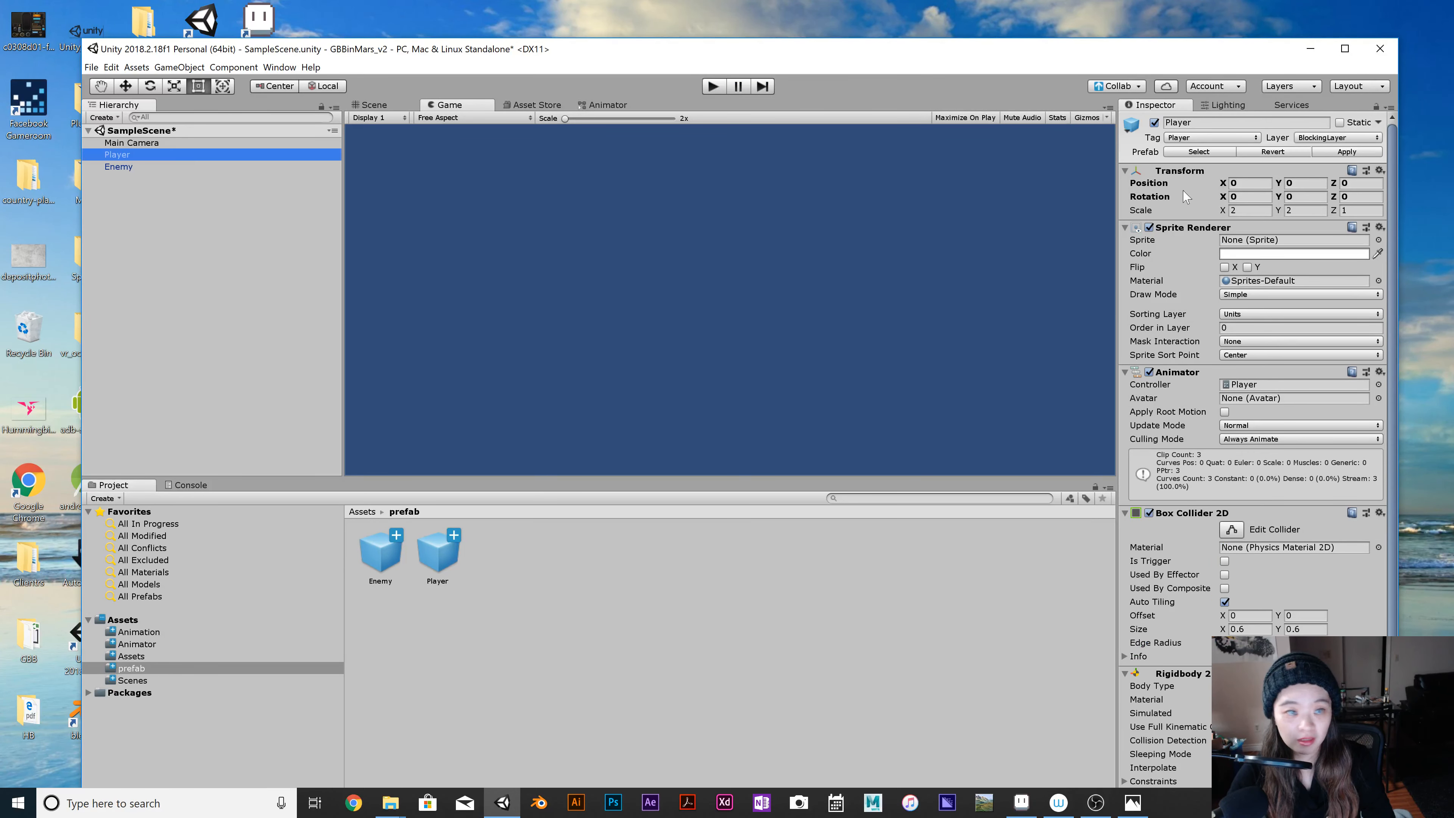
click(1155, 122)
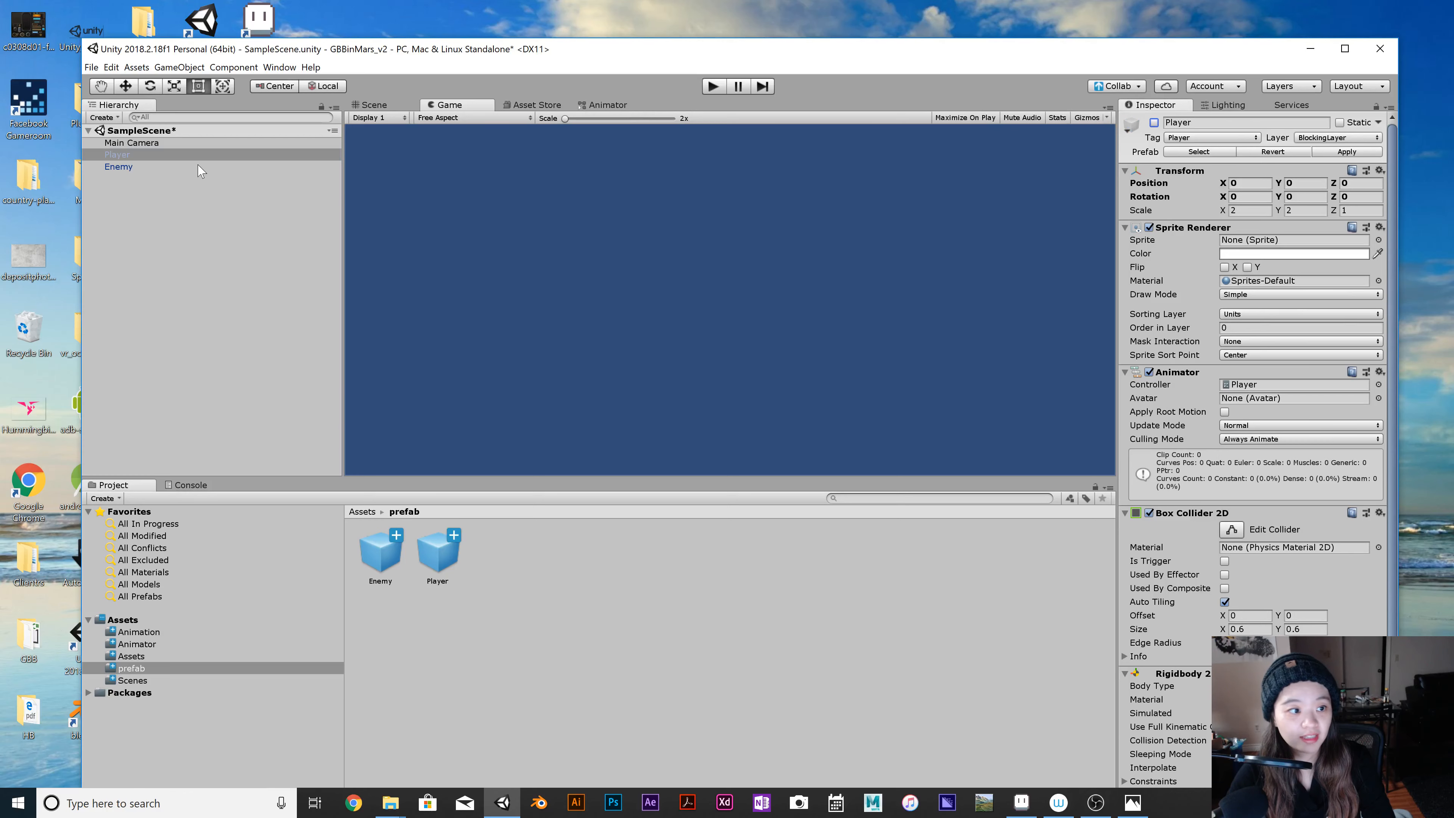
Play the scene to preview the Enemy's animation, and stop play mode.
click(143, 167)
click(711, 87)
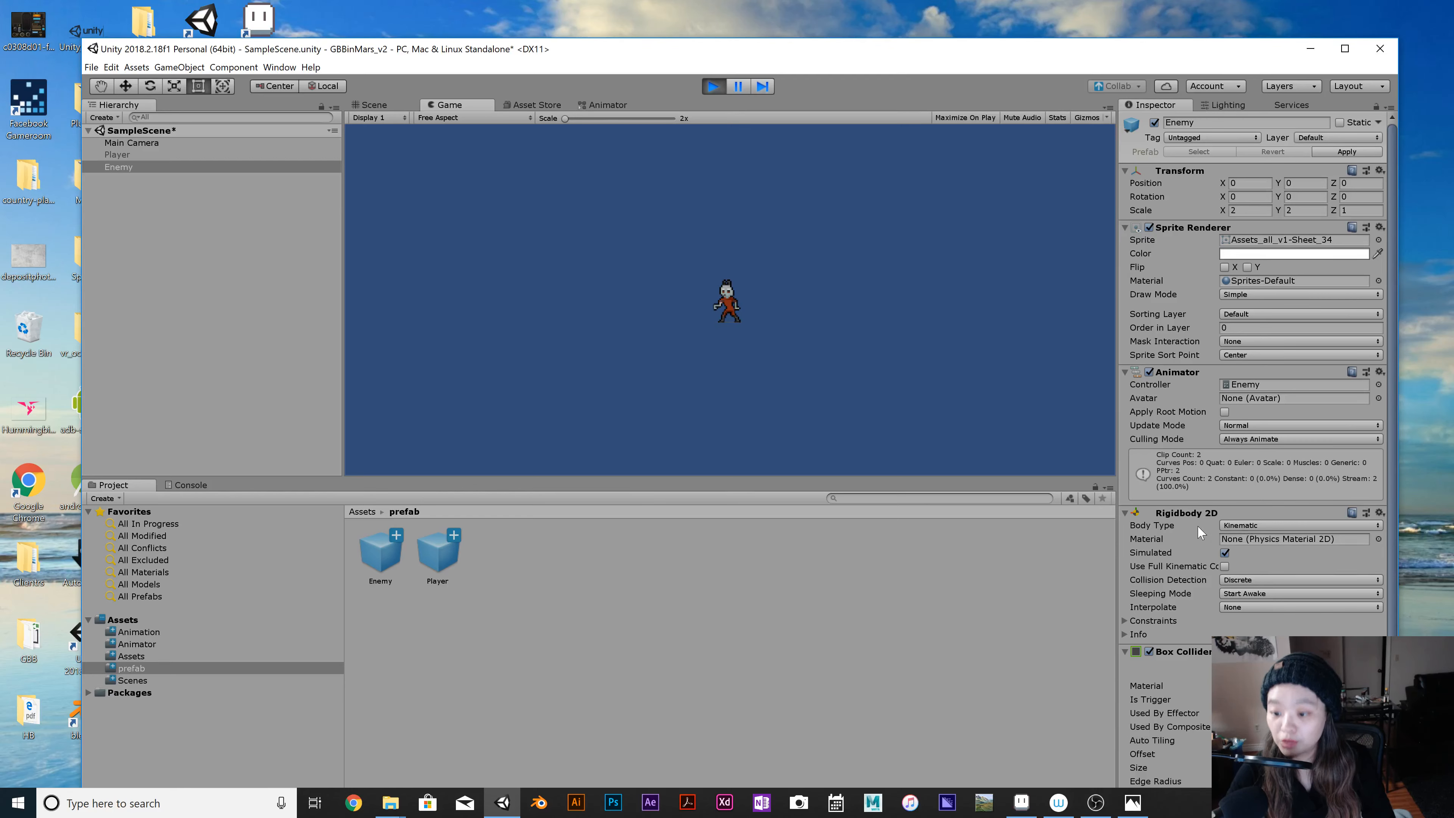
click(713, 86)
Move the Unity window out of the way and bring the whole Assets_all_v1-Sheet.png image into view.
drag(831, 54, 787, 735)
drag(853, 610, 869, 55)
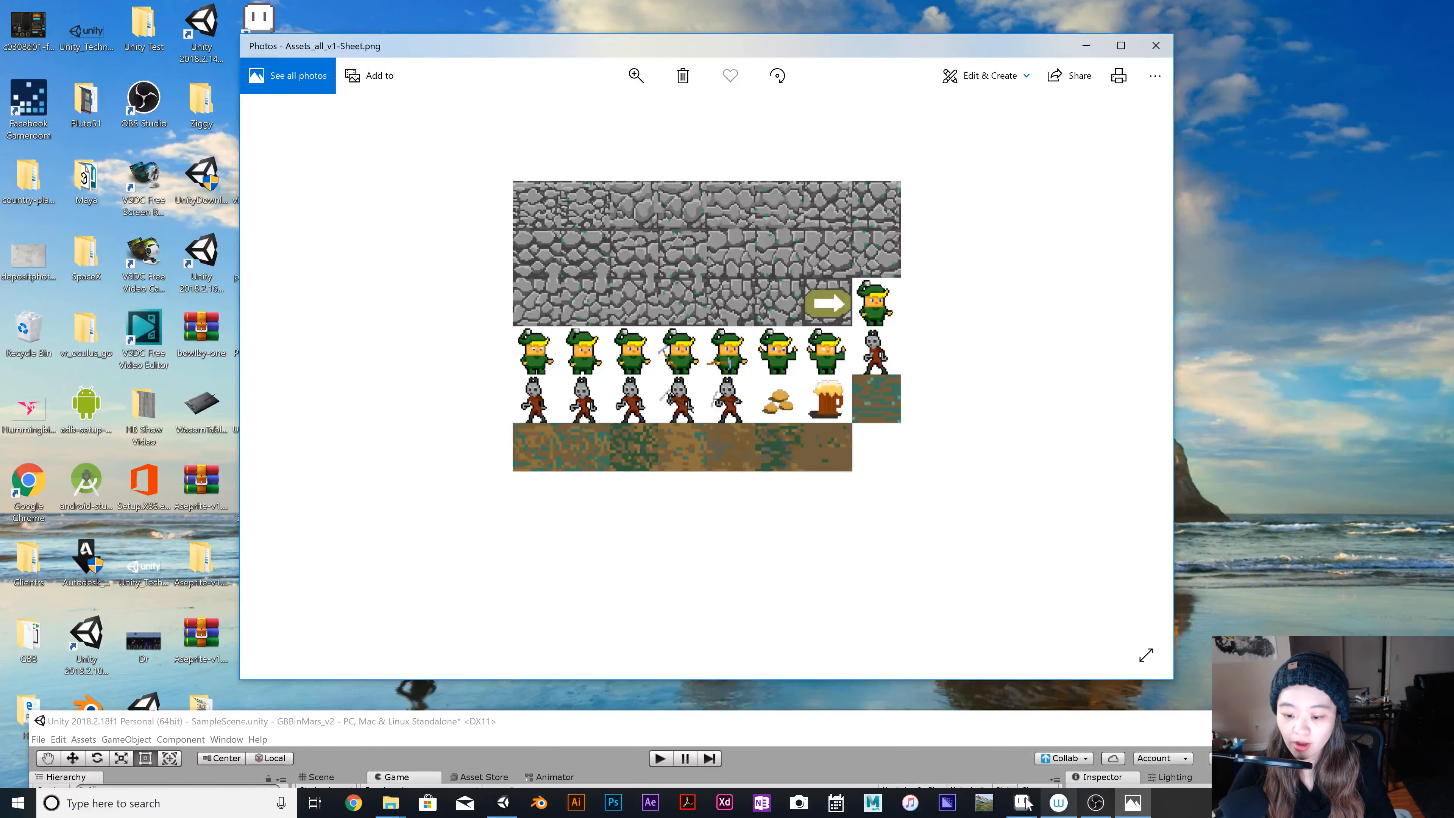
Switch to Aseprite and show frame 1 of Assets_all_v2.aseprite enlarged on the canvas.
click(1022, 803)
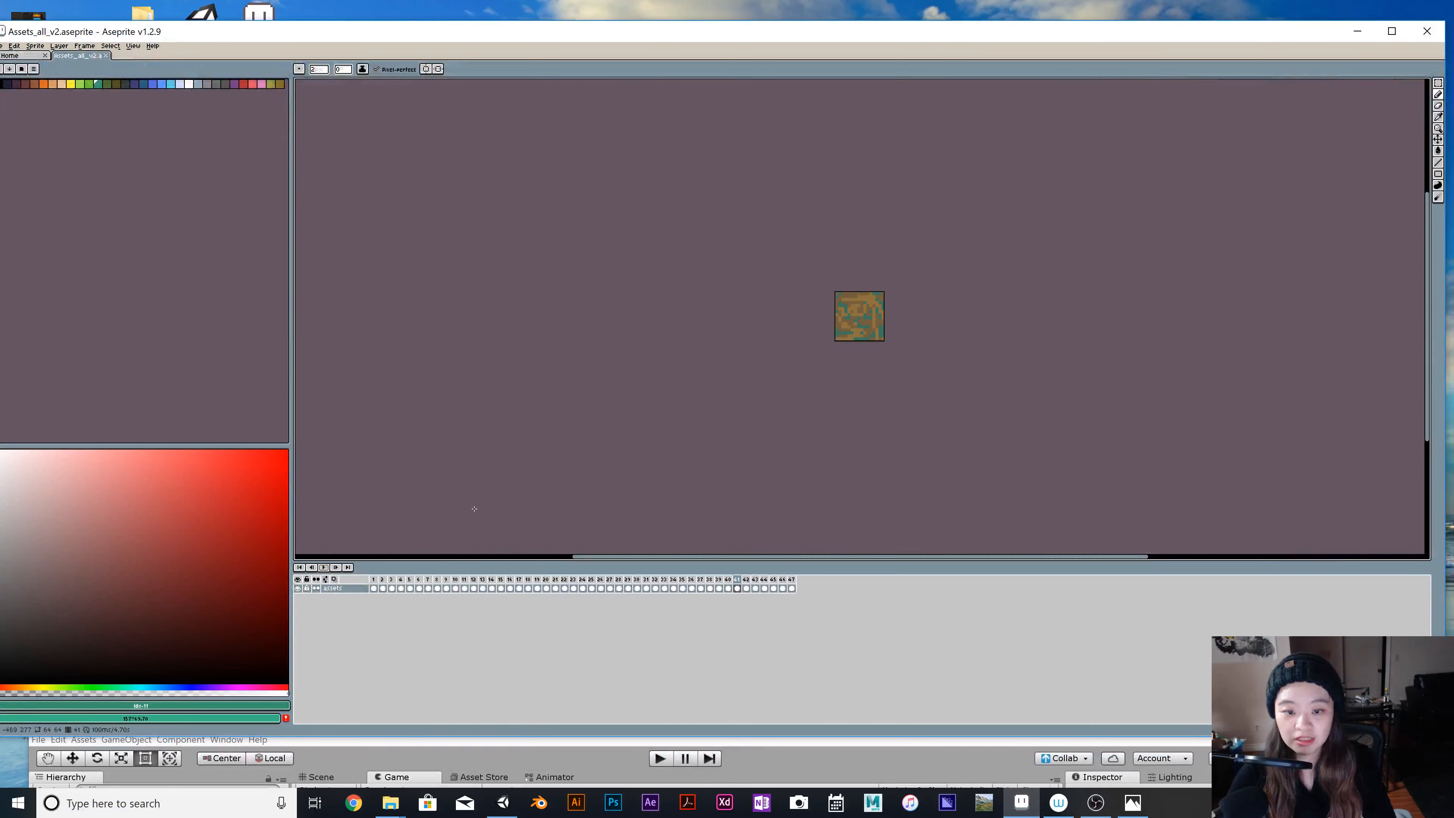
scroll(885, 451, up, 3)
scroll(885, 450, up, 1)
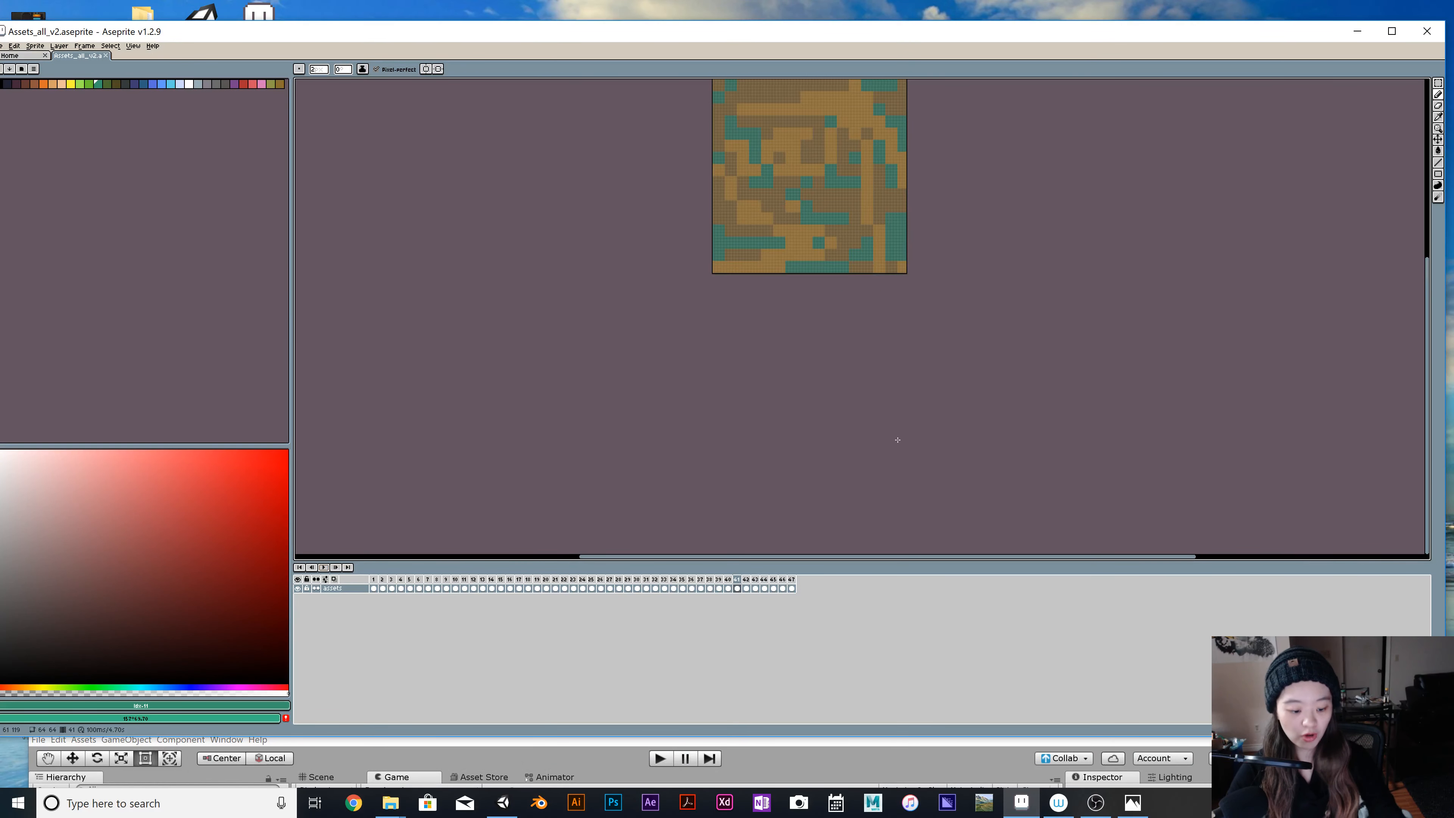
key(space)
mouse_move(870, 379)
mouse_down()
mouse_move(890, 496)
mouse_move(917, 483)
mouse_up()
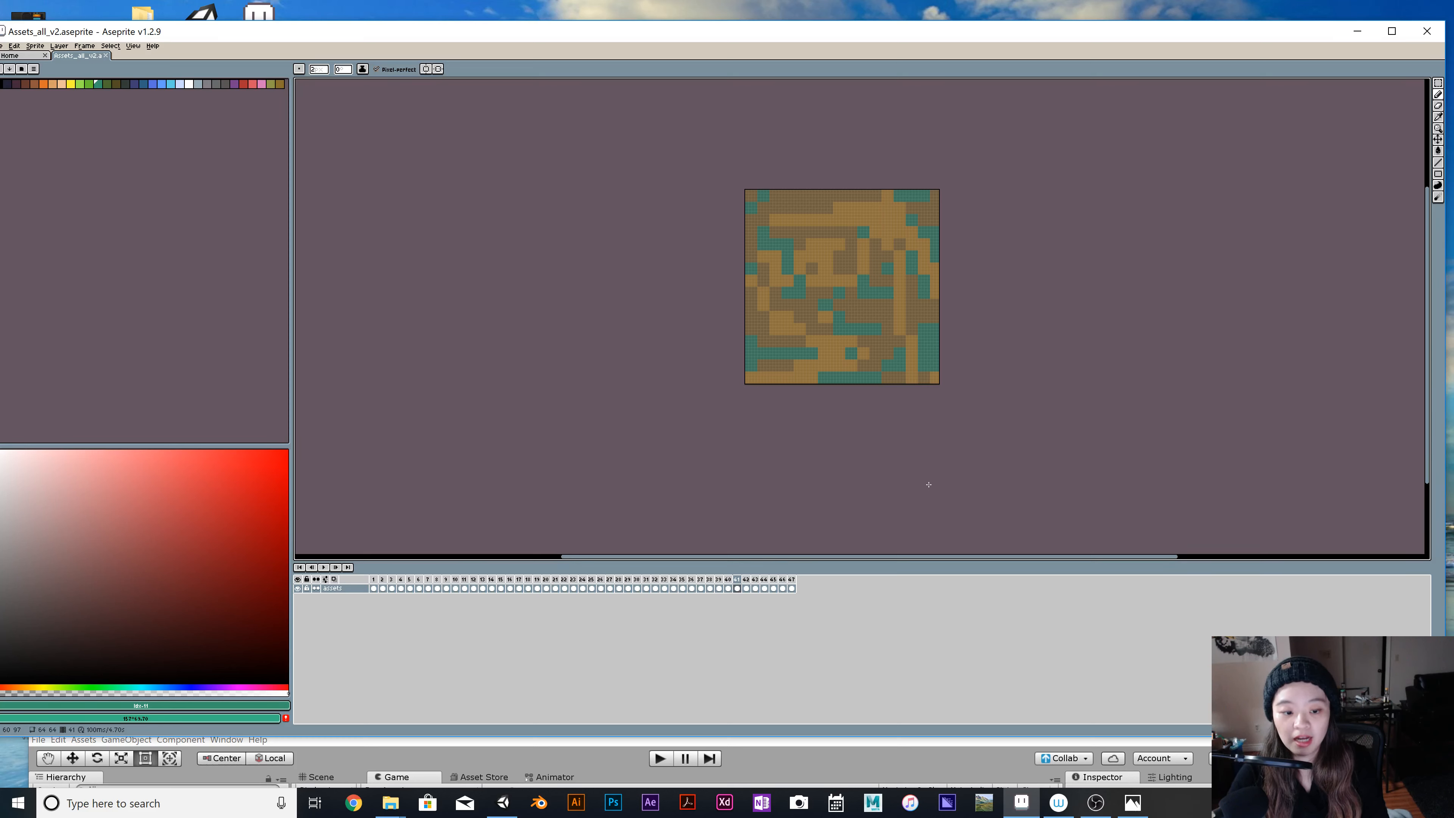
click(373, 580)
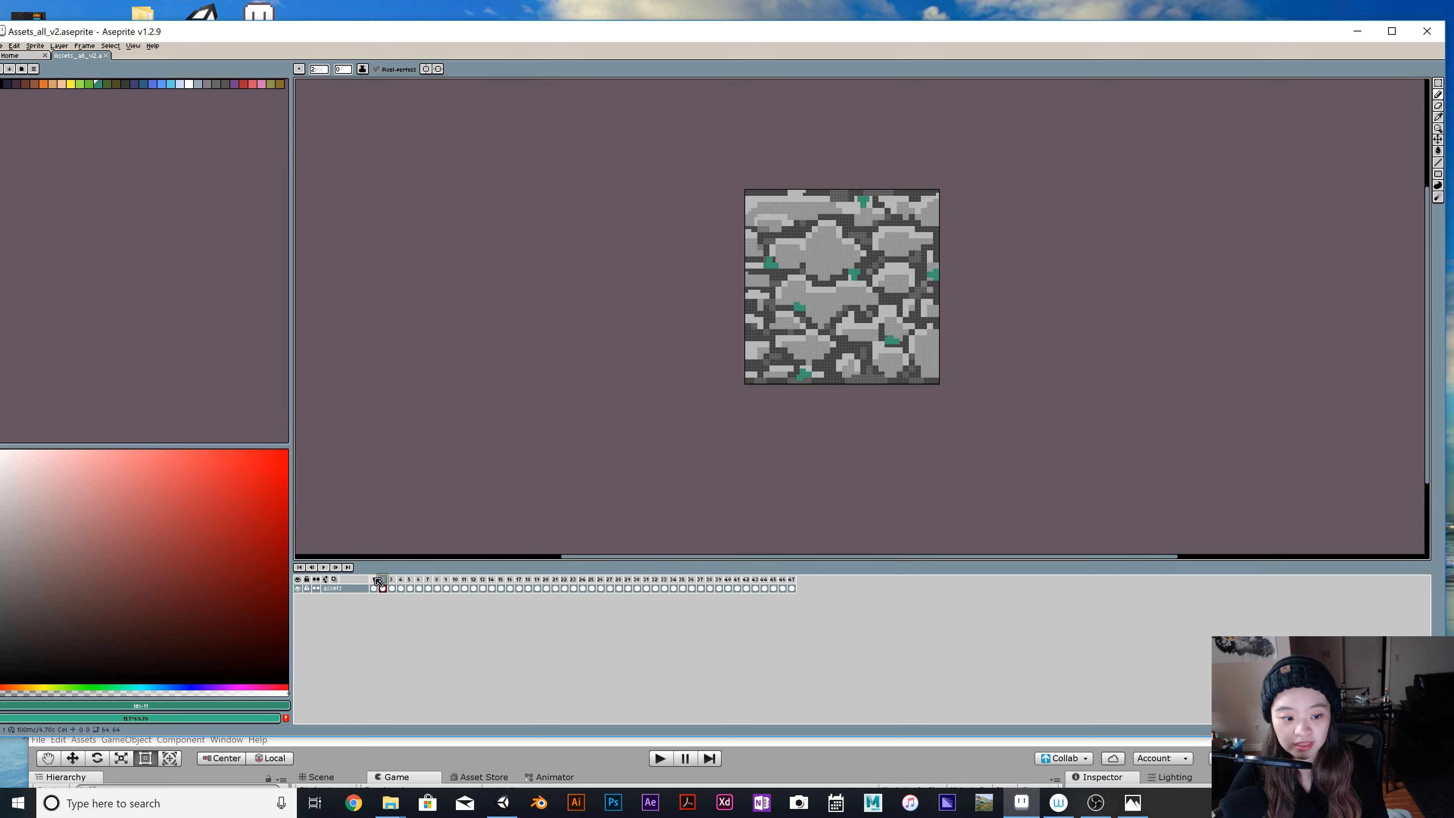
scroll(868, 284, up, 2)
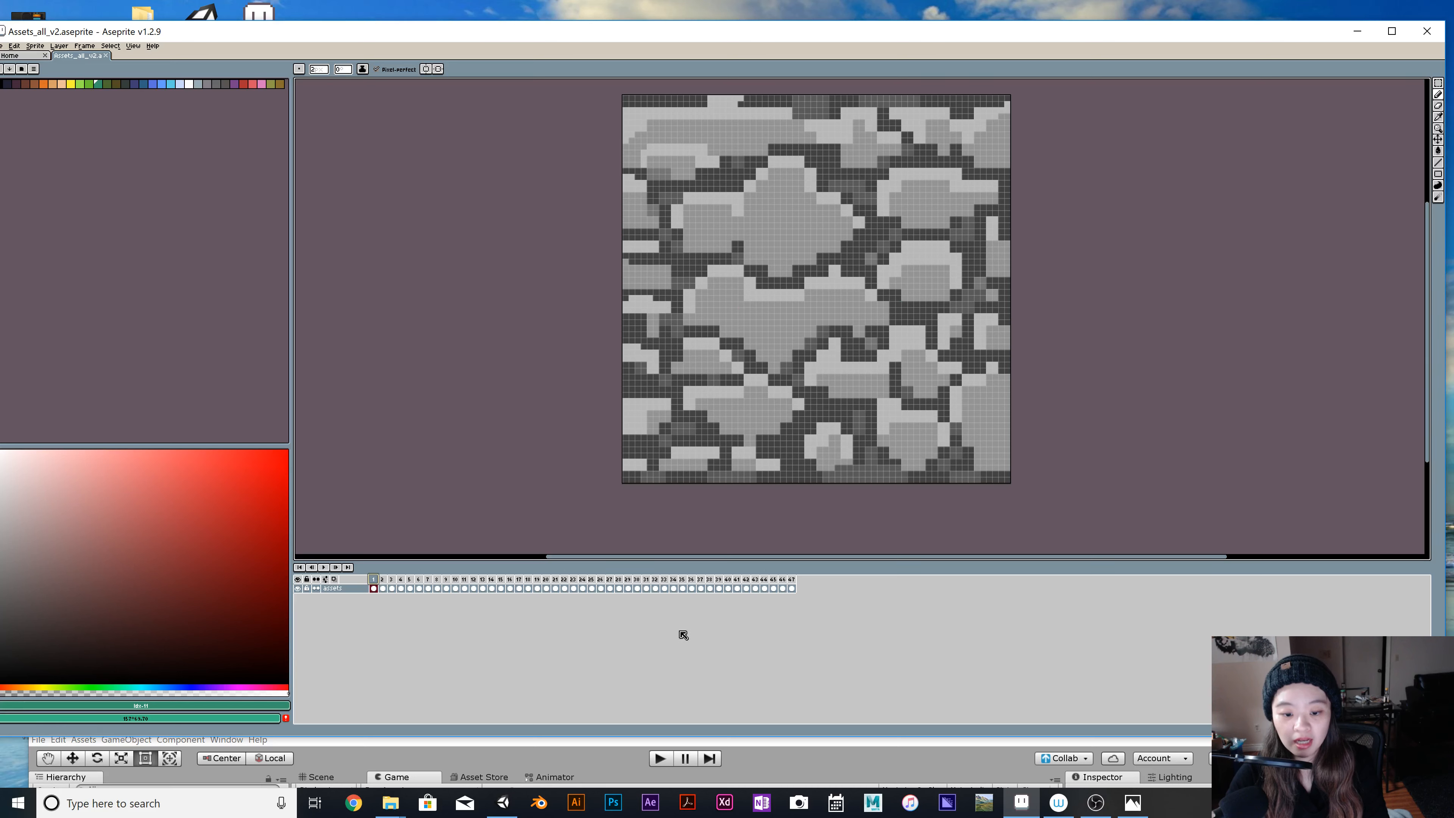
Examine the beer mug in frame 39, the arrow sign in frame 23 and the player sprites in frames 24, 26 and 27.
click(719, 579)
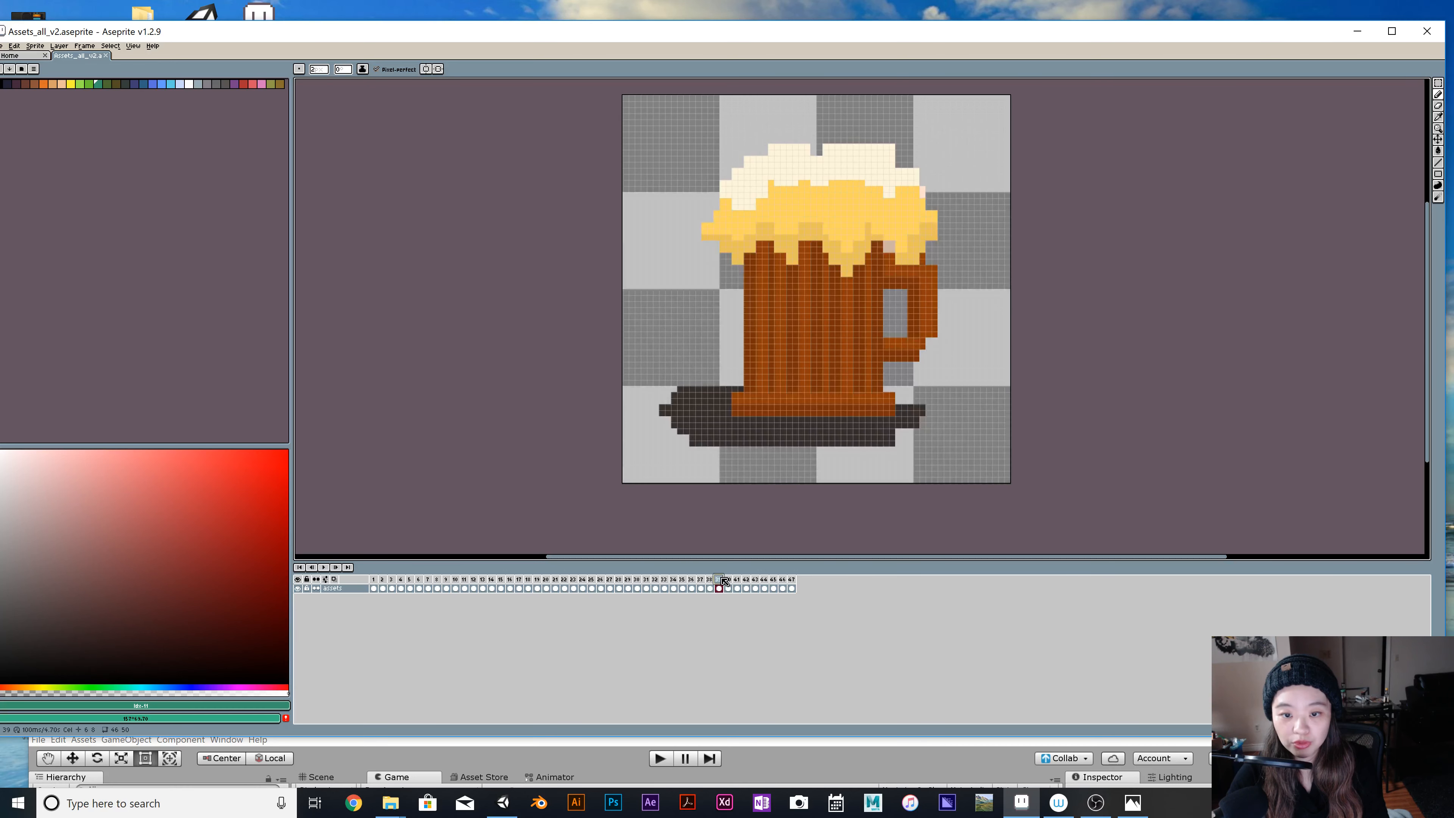
click(583, 580)
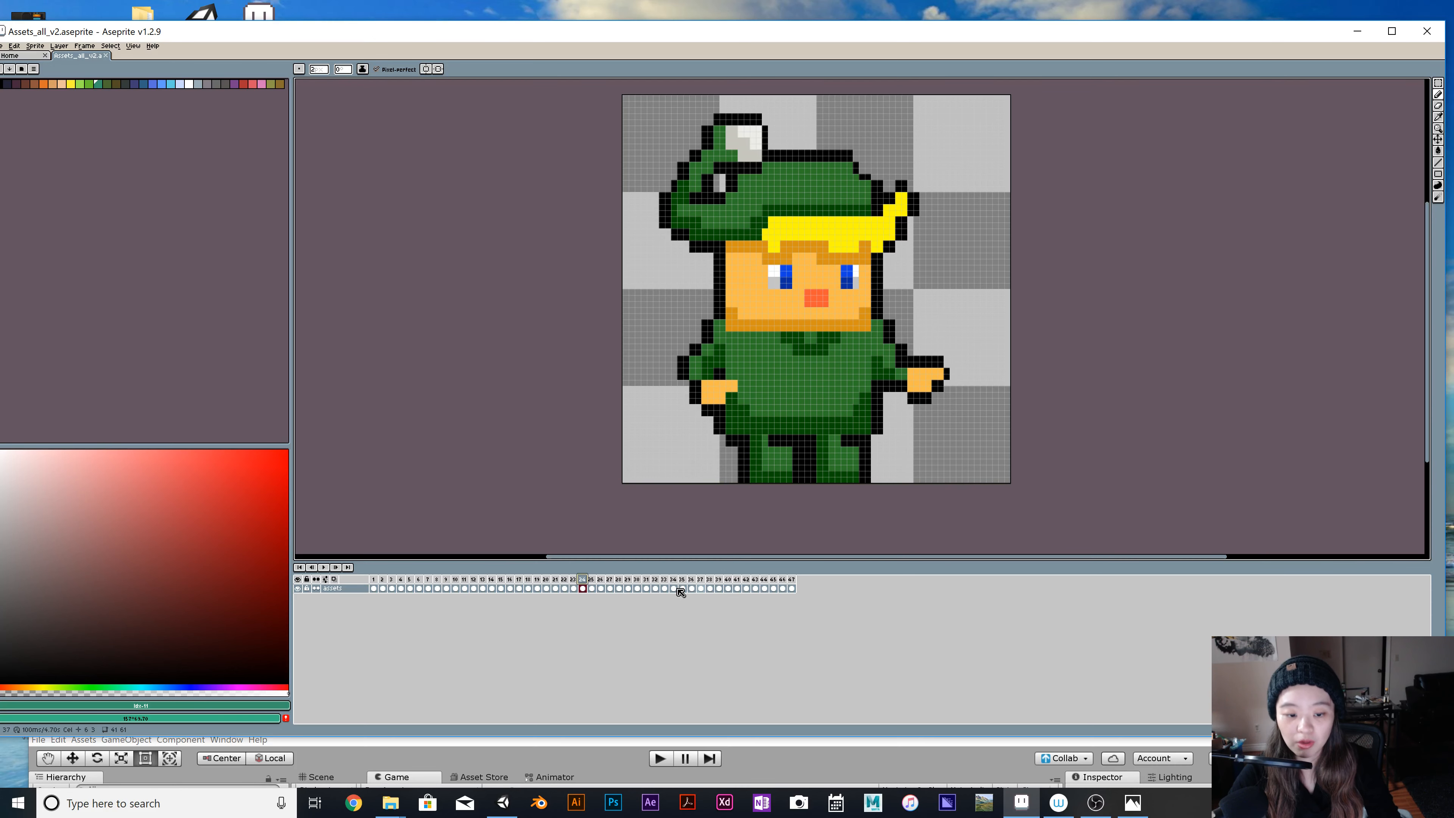
click(573, 589)
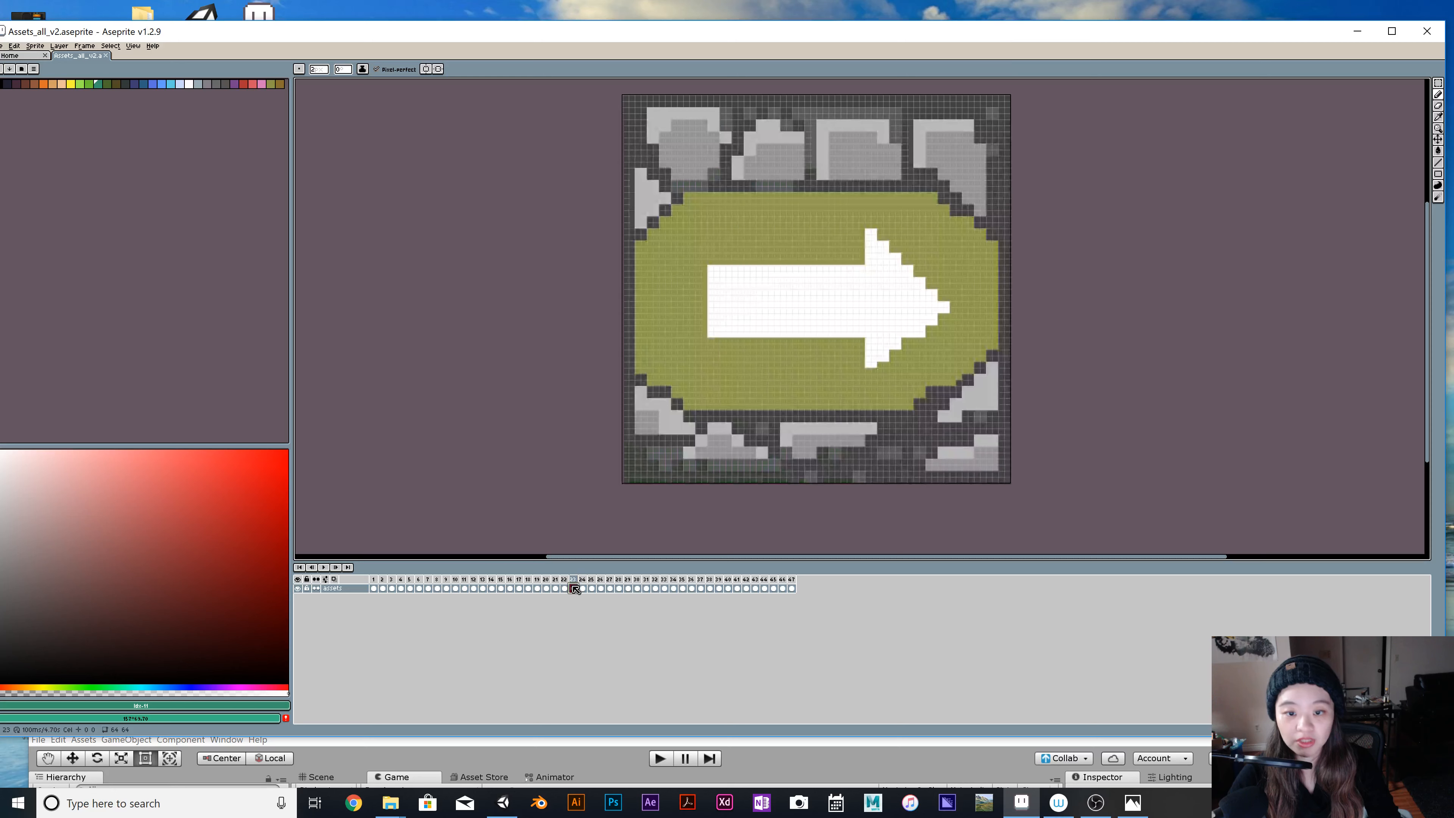
click(600, 590)
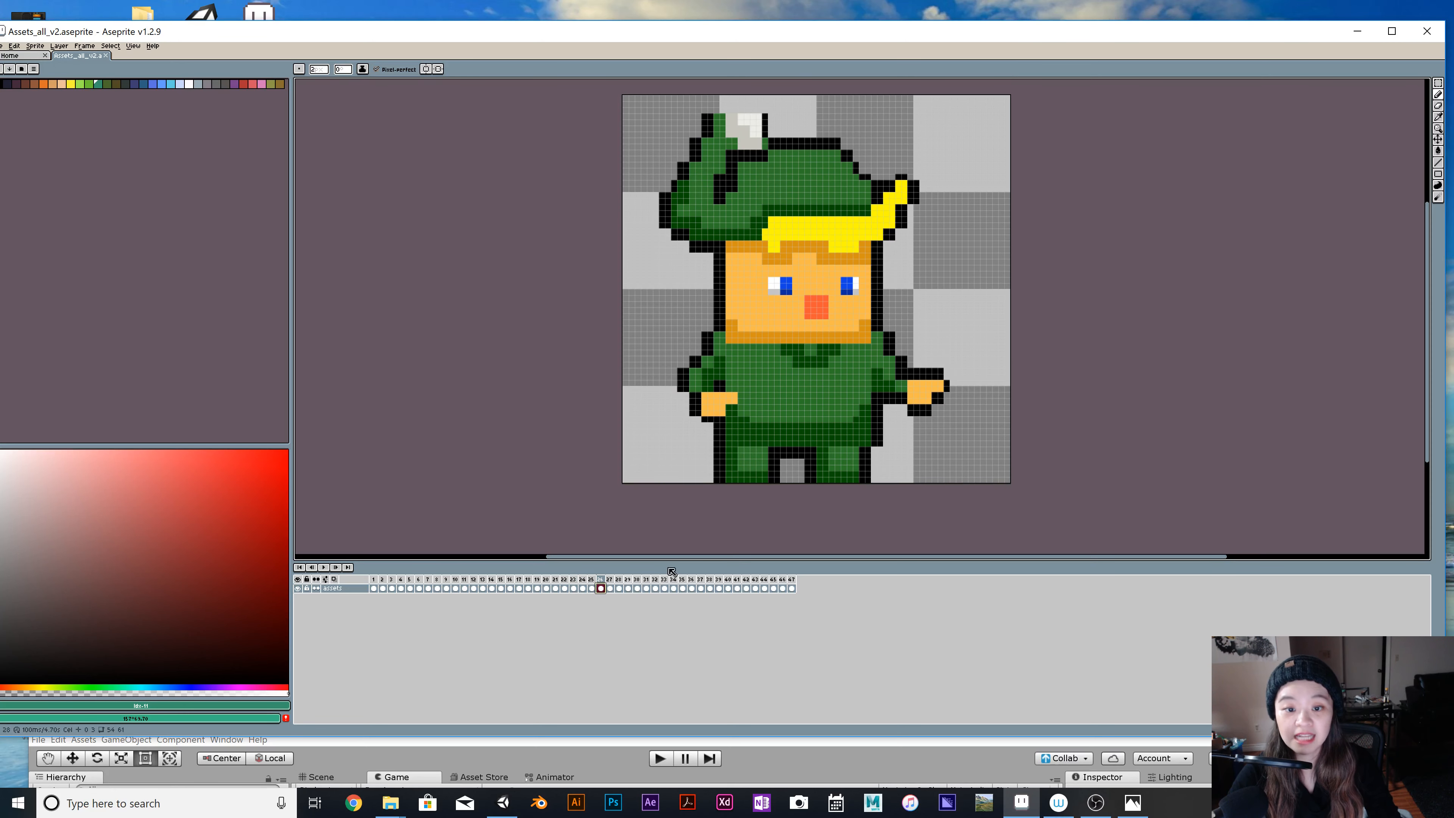
click(610, 588)
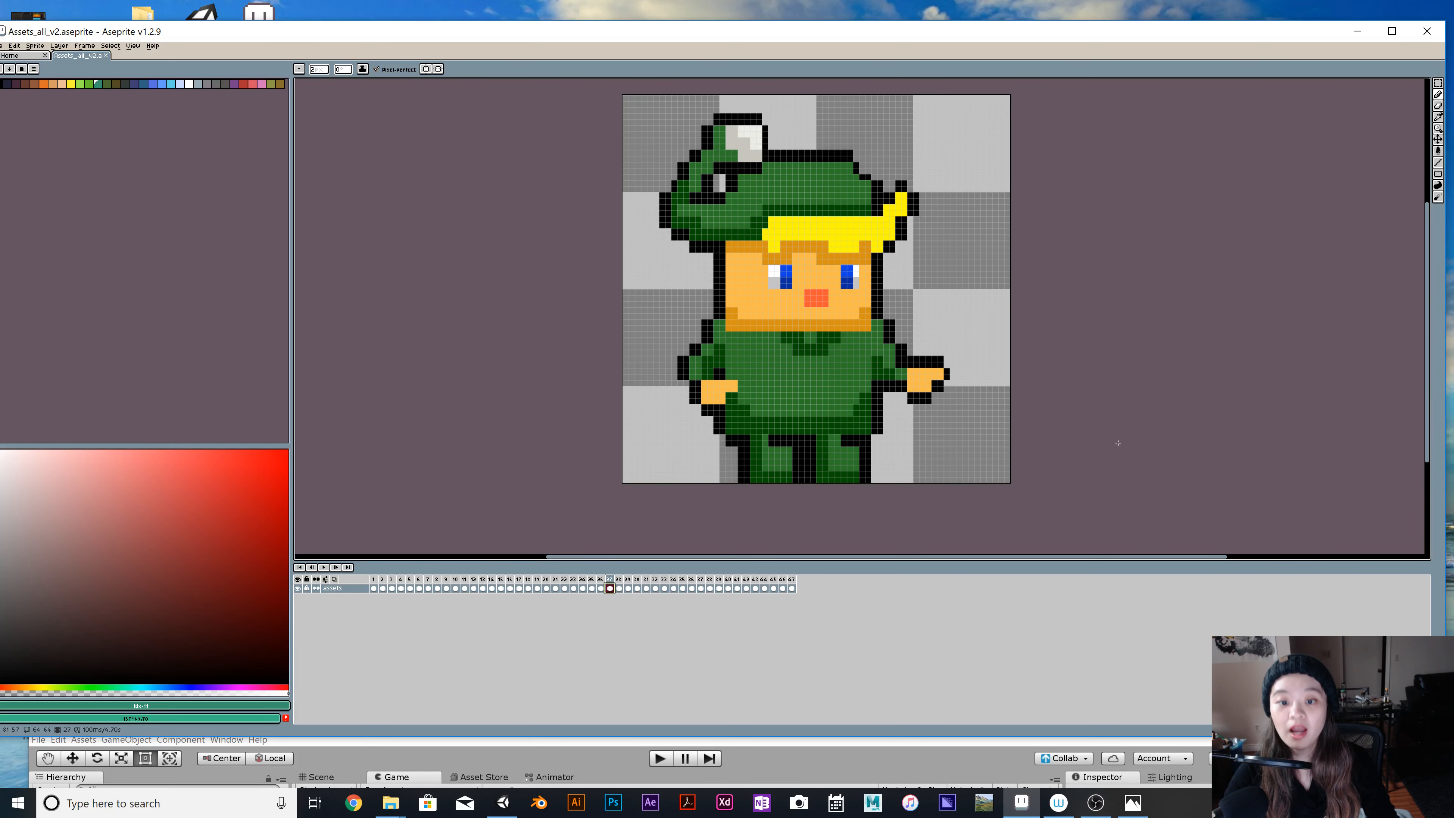
Play the timeline from frame 1 to preview all the sprites in sequence, and stop the playback.
click(373, 589)
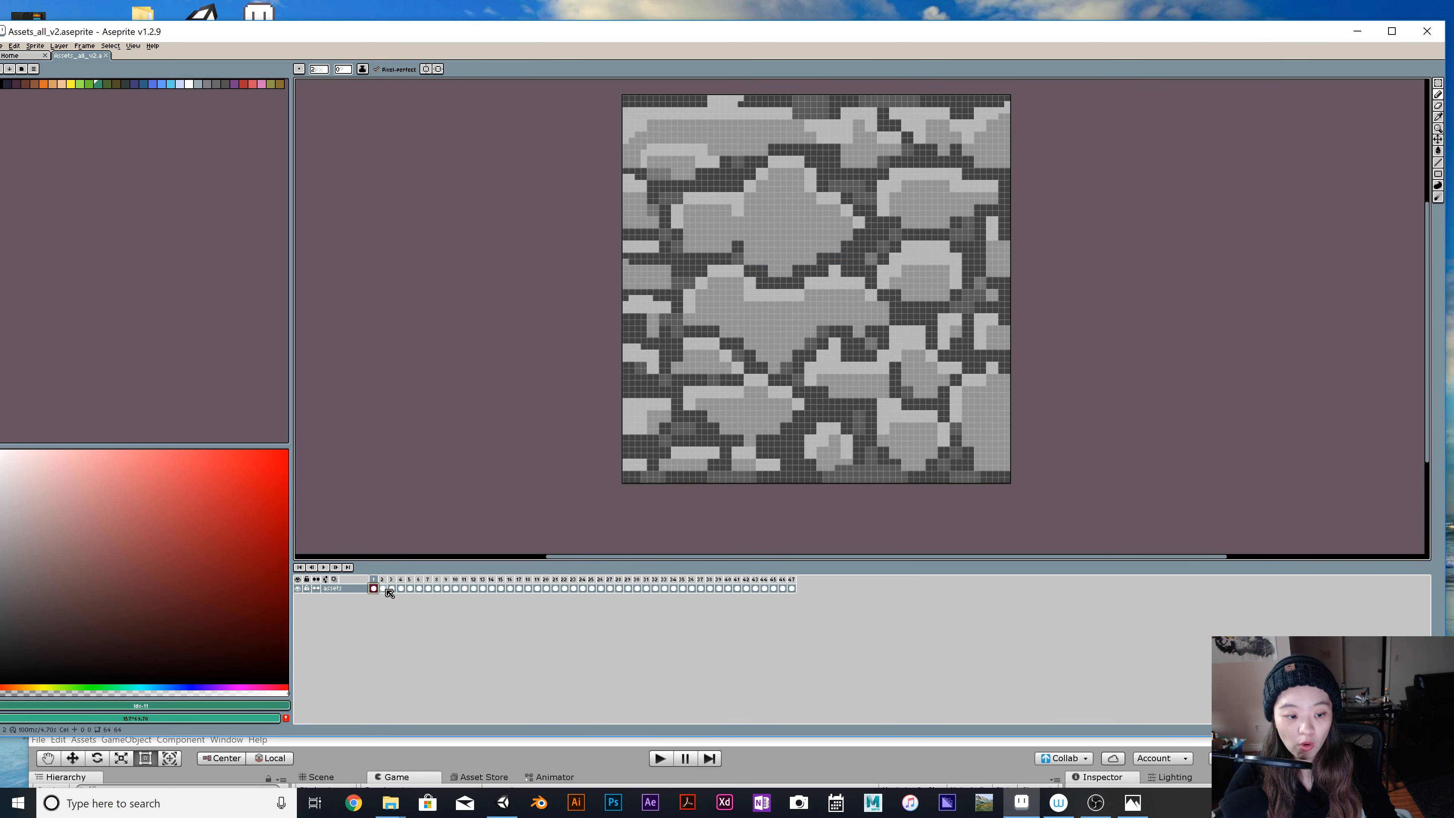
click(324, 567)
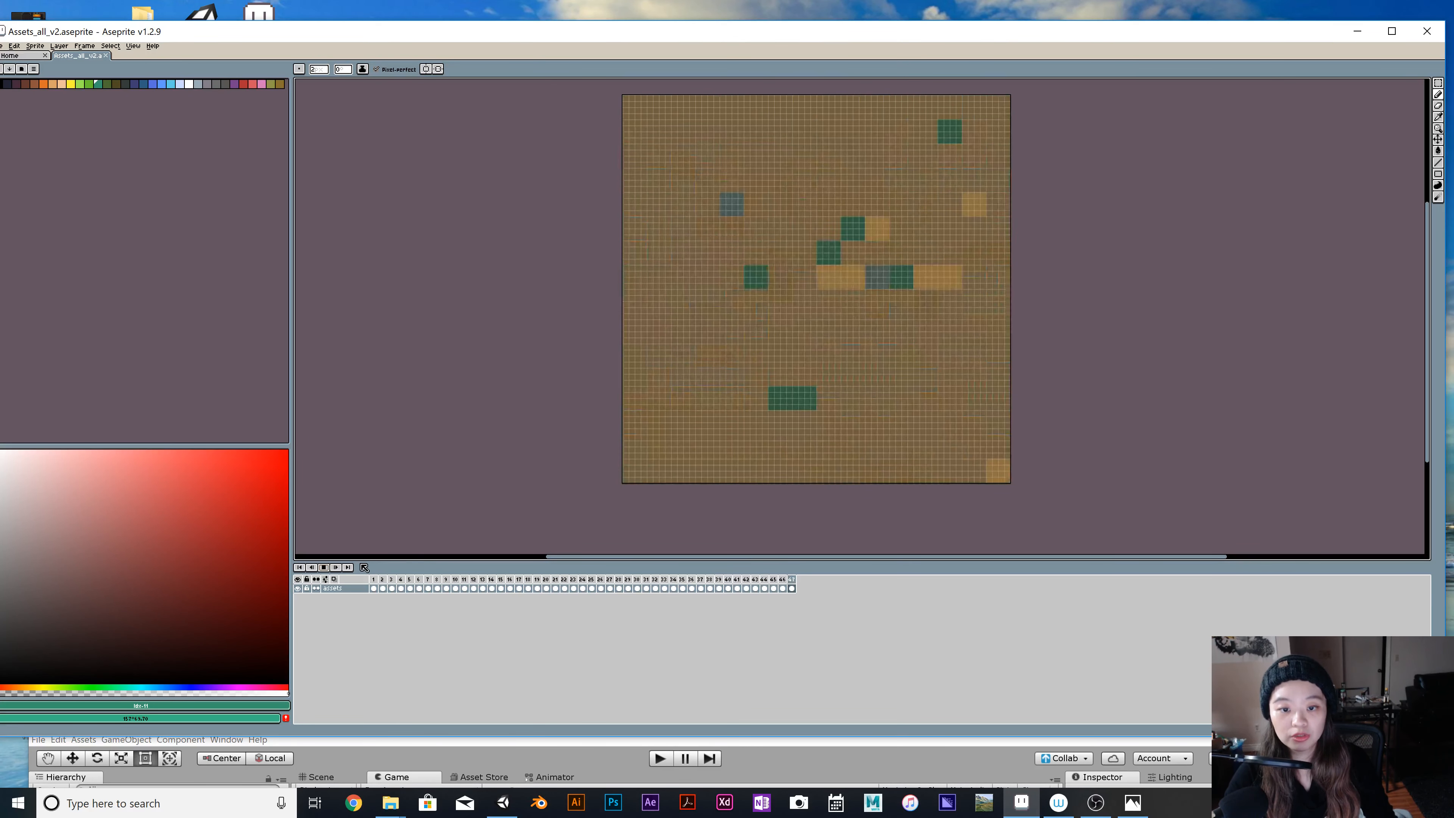
click(324, 568)
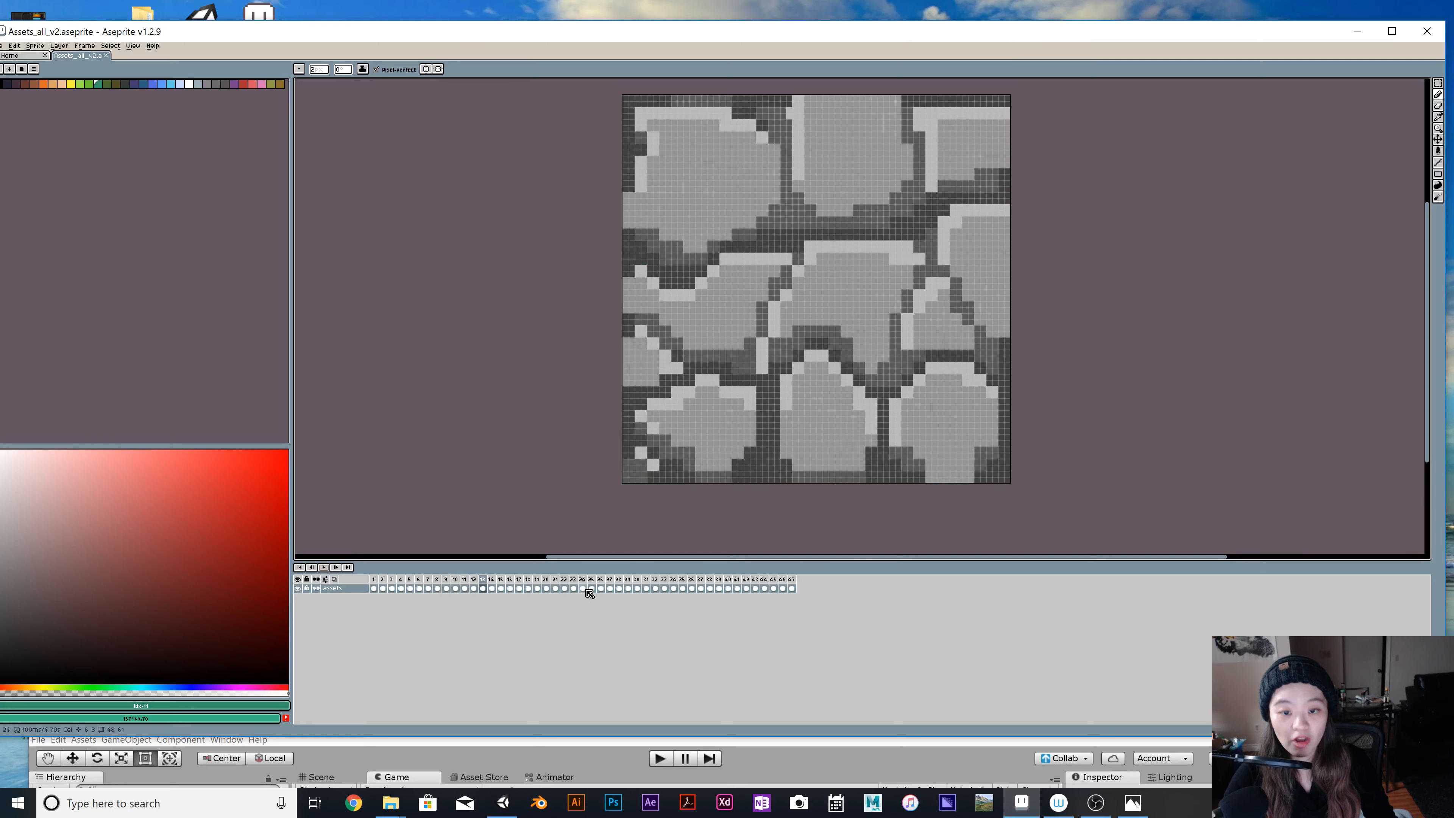
Examine the enemy sprites in frames 33 and 37 and the ground tiles in frames 47, 43 and 46.
click(665, 588)
click(701, 589)
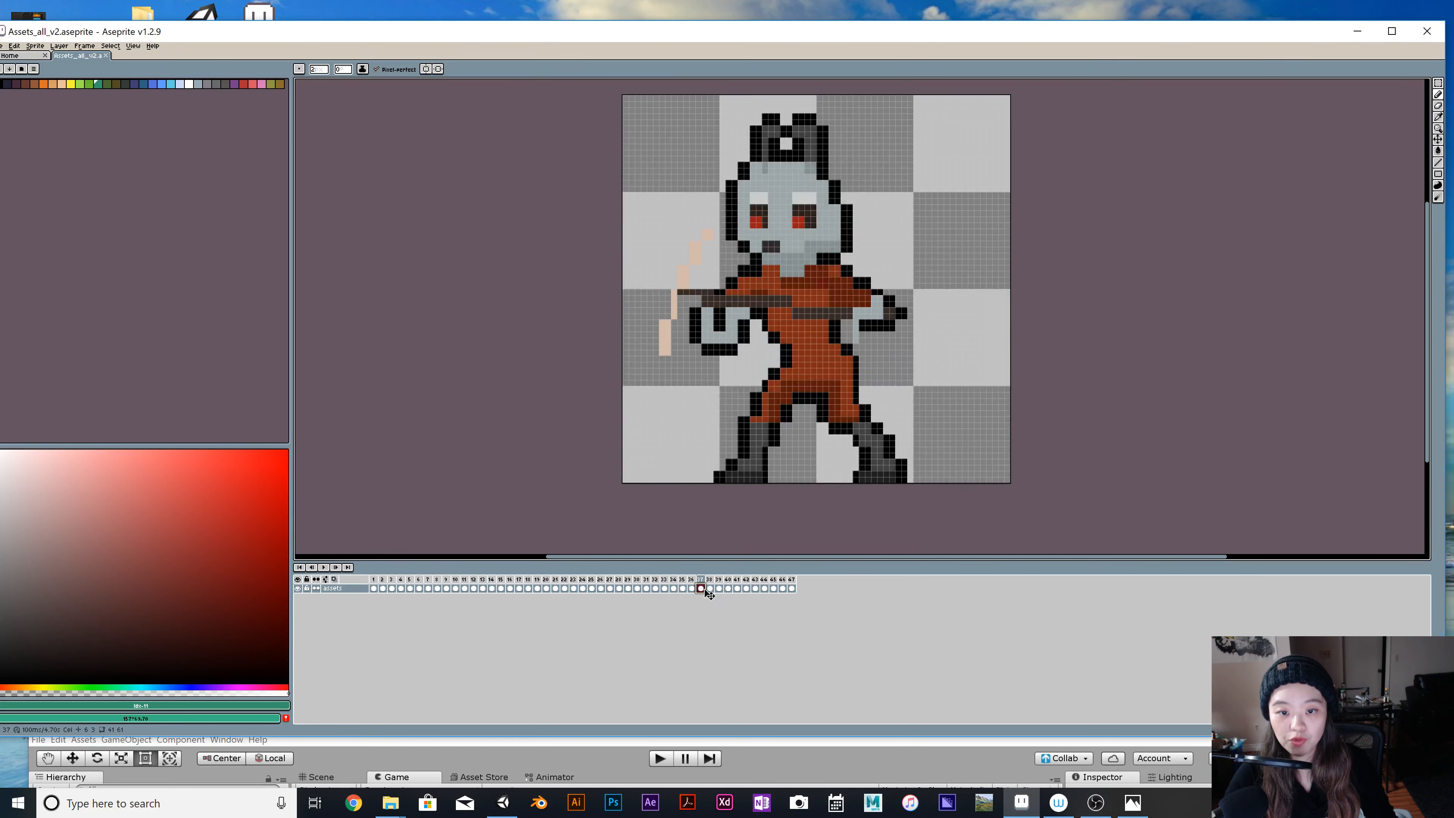
click(791, 589)
click(756, 589)
click(783, 589)
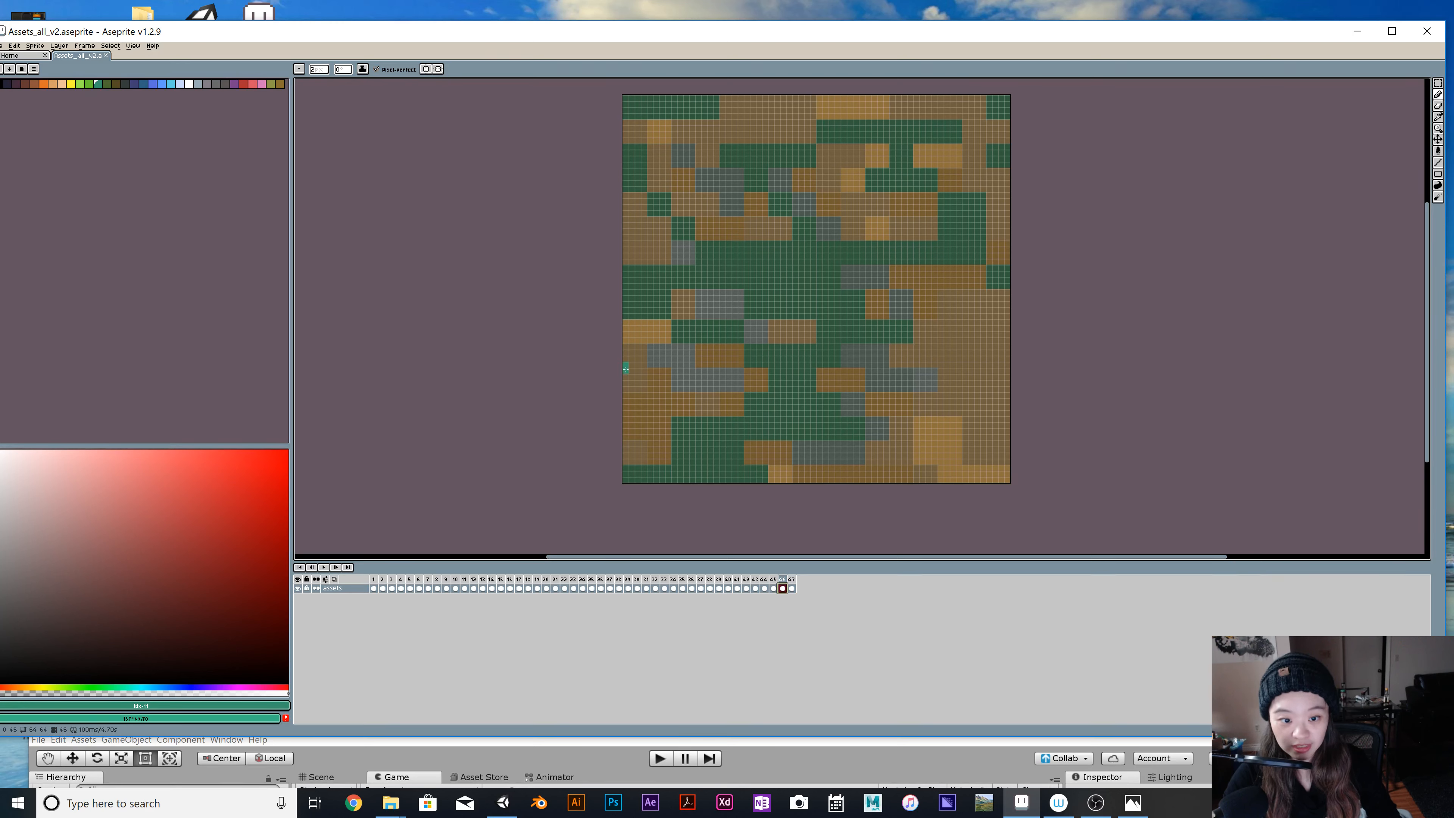
Look through the stone tiles in frames 1 to 6 and return to frame 1.
click(374, 588)
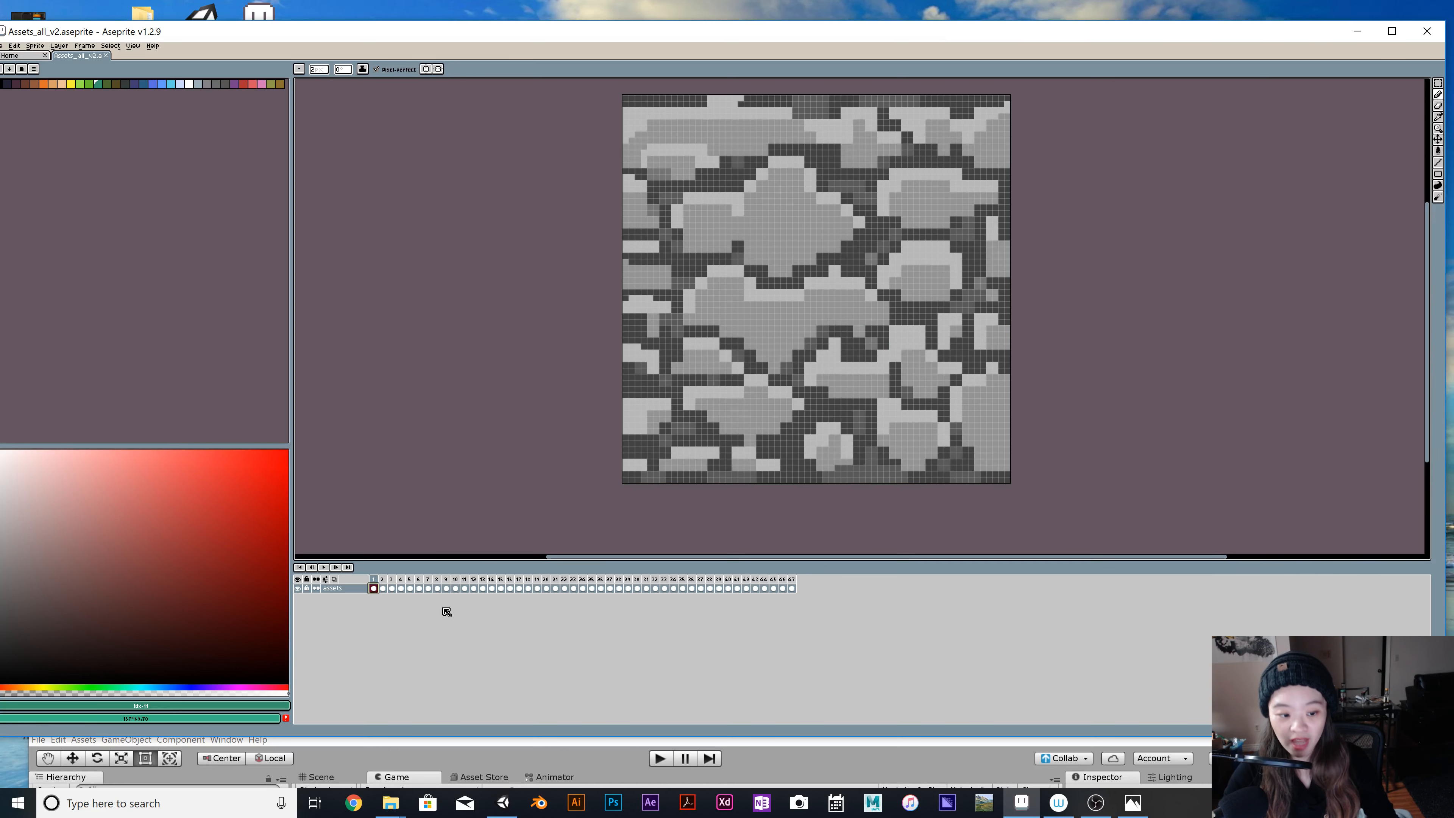
click(382, 588)
click(392, 588)
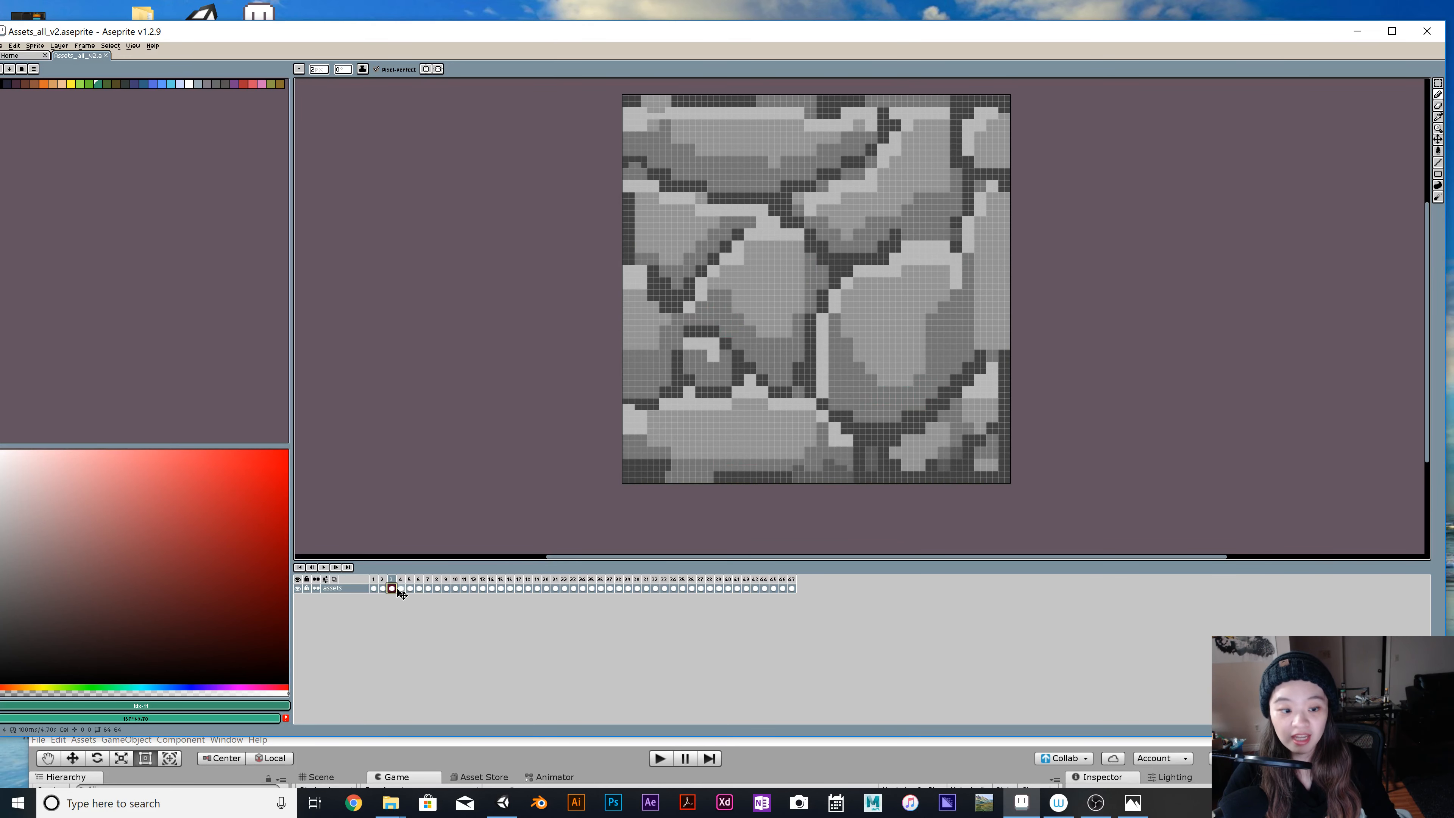
click(400, 589)
click(410, 588)
click(418, 589)
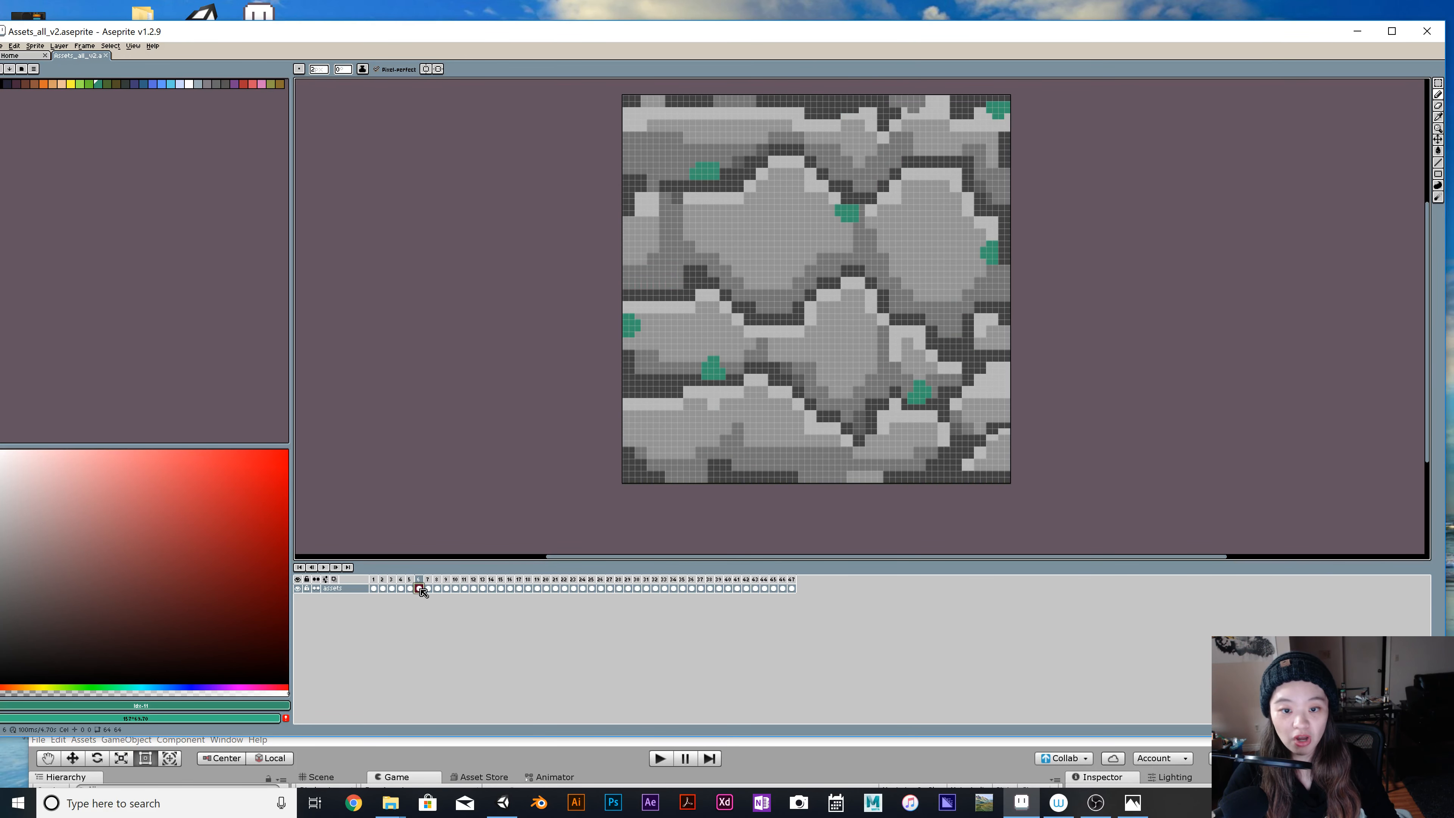
click(373, 588)
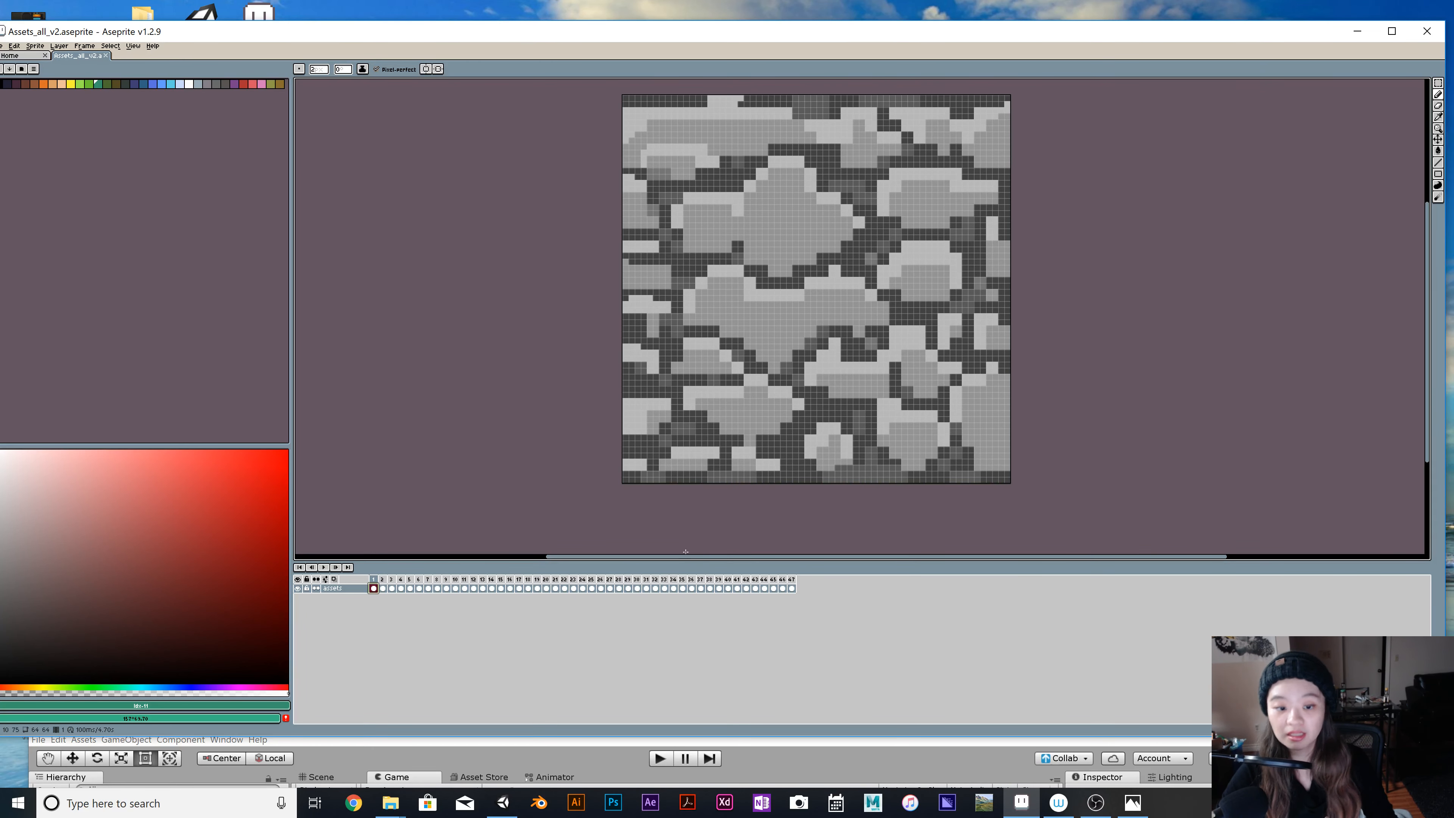
Compare the stone tile in frame 1 with its variation in frame 2 by alternating between them.
click(382, 580)
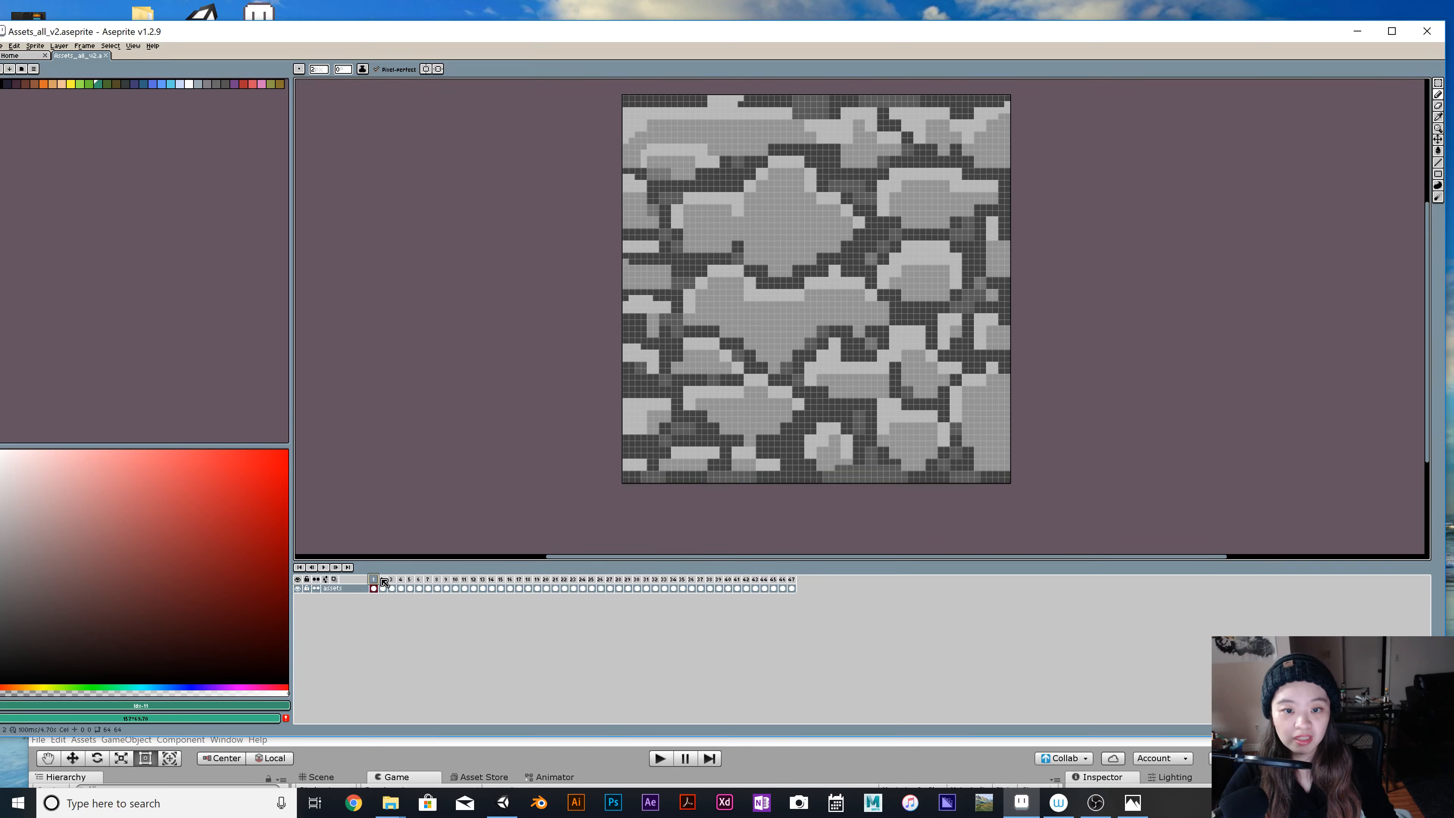
click(384, 580)
click(373, 580)
click(383, 580)
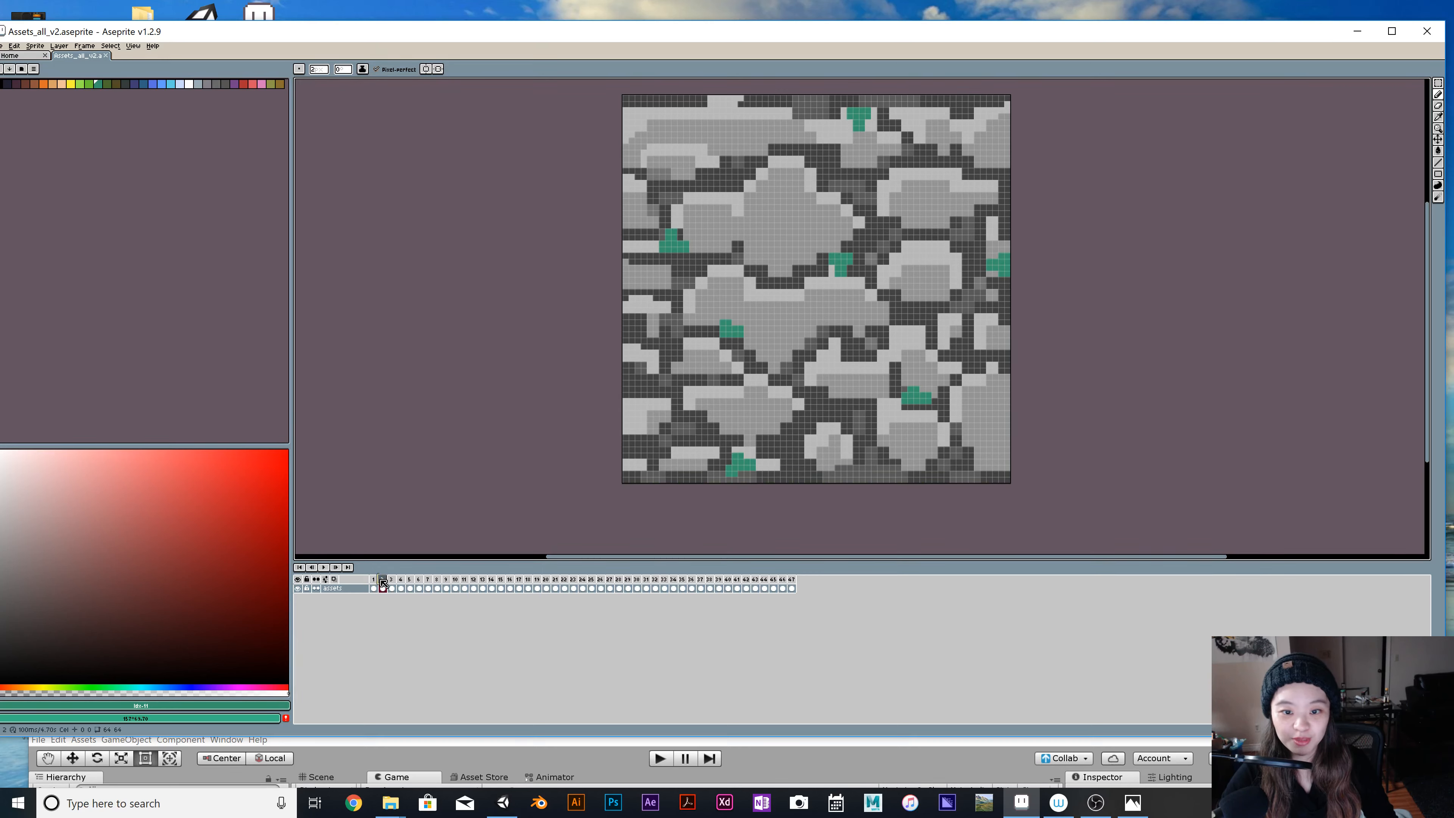
click(373, 580)
click(383, 580)
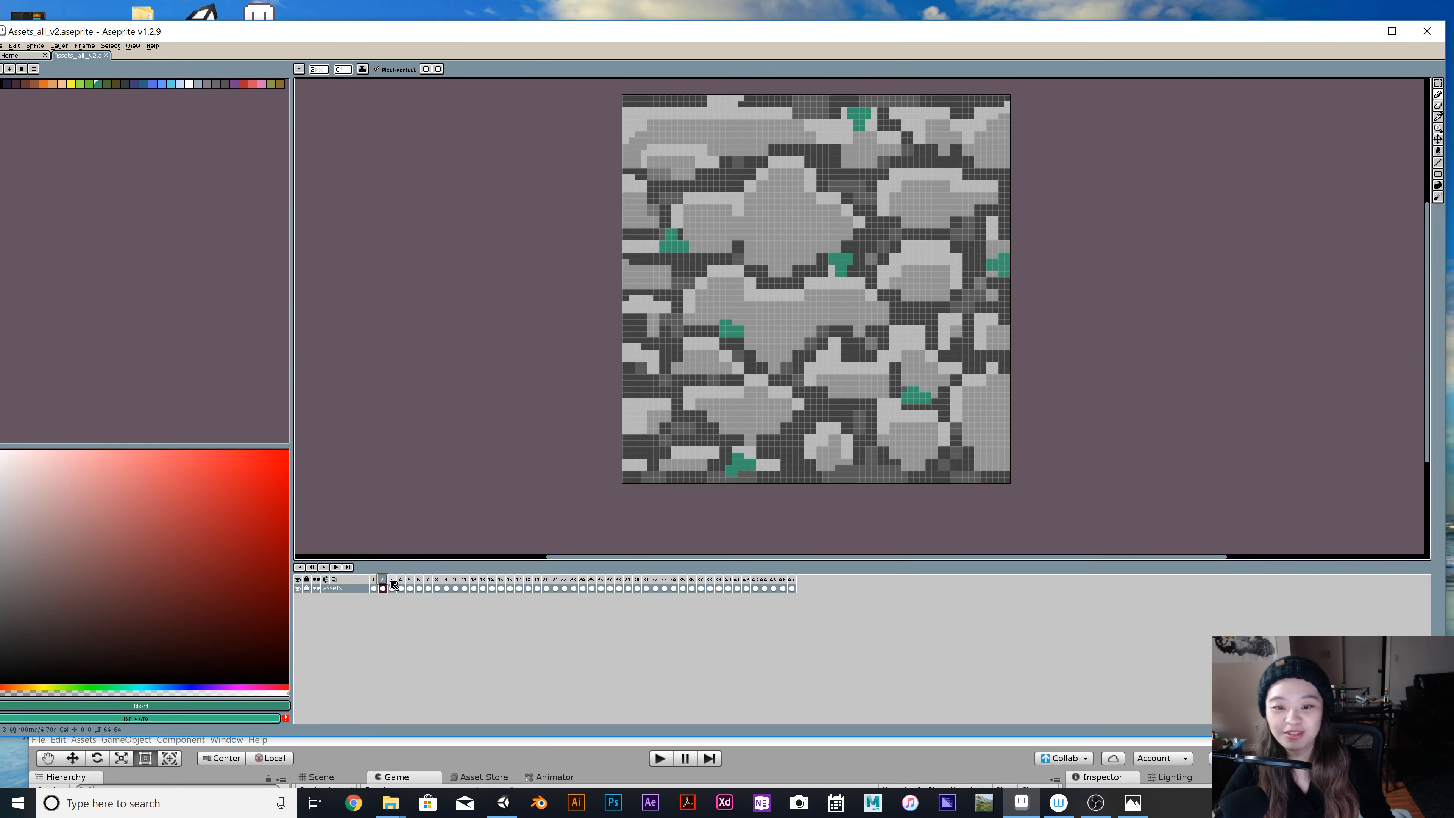
Look through the stone tiles and their mossy variations in frames 3 to 10.
click(394, 581)
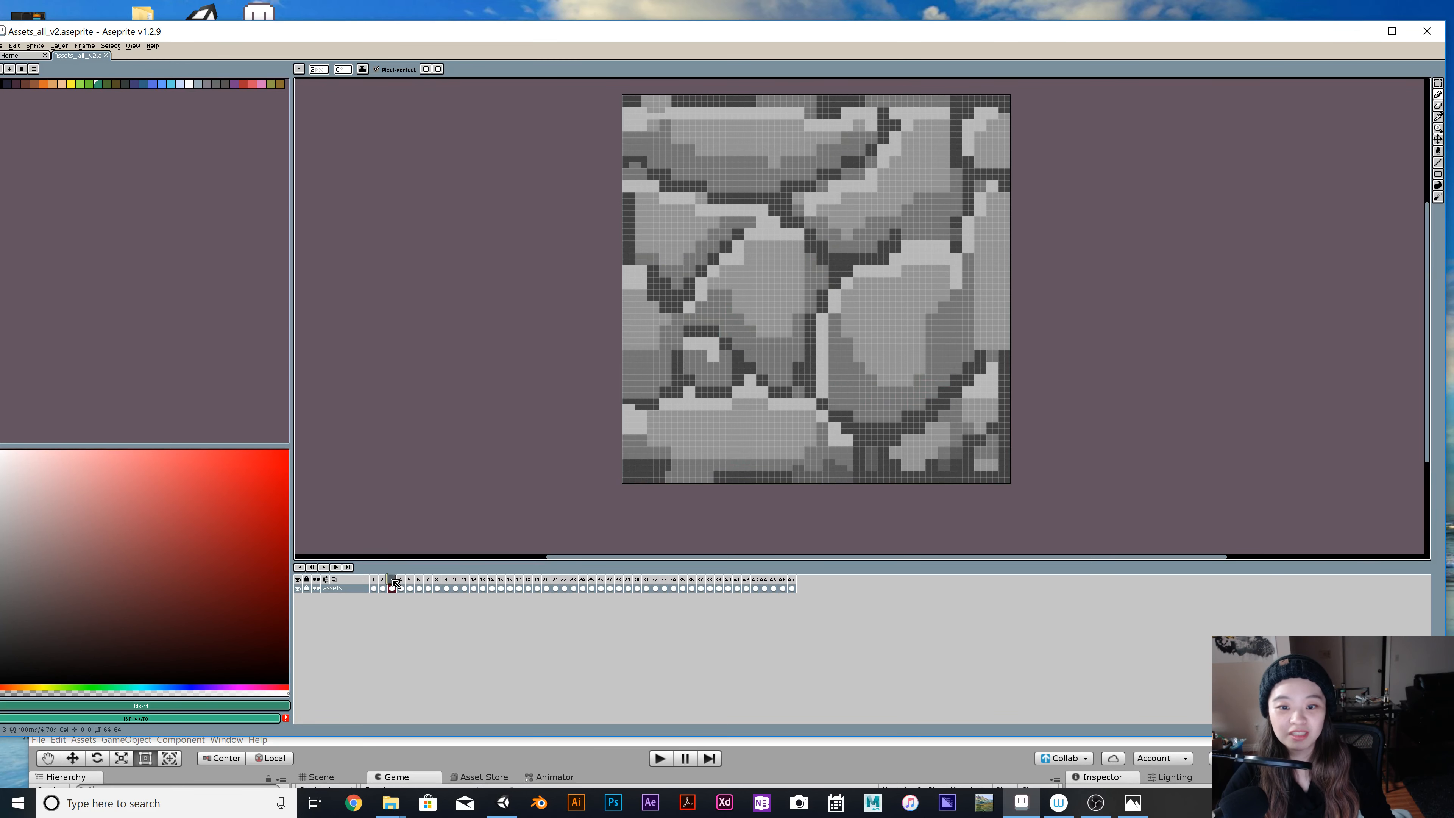
click(401, 580)
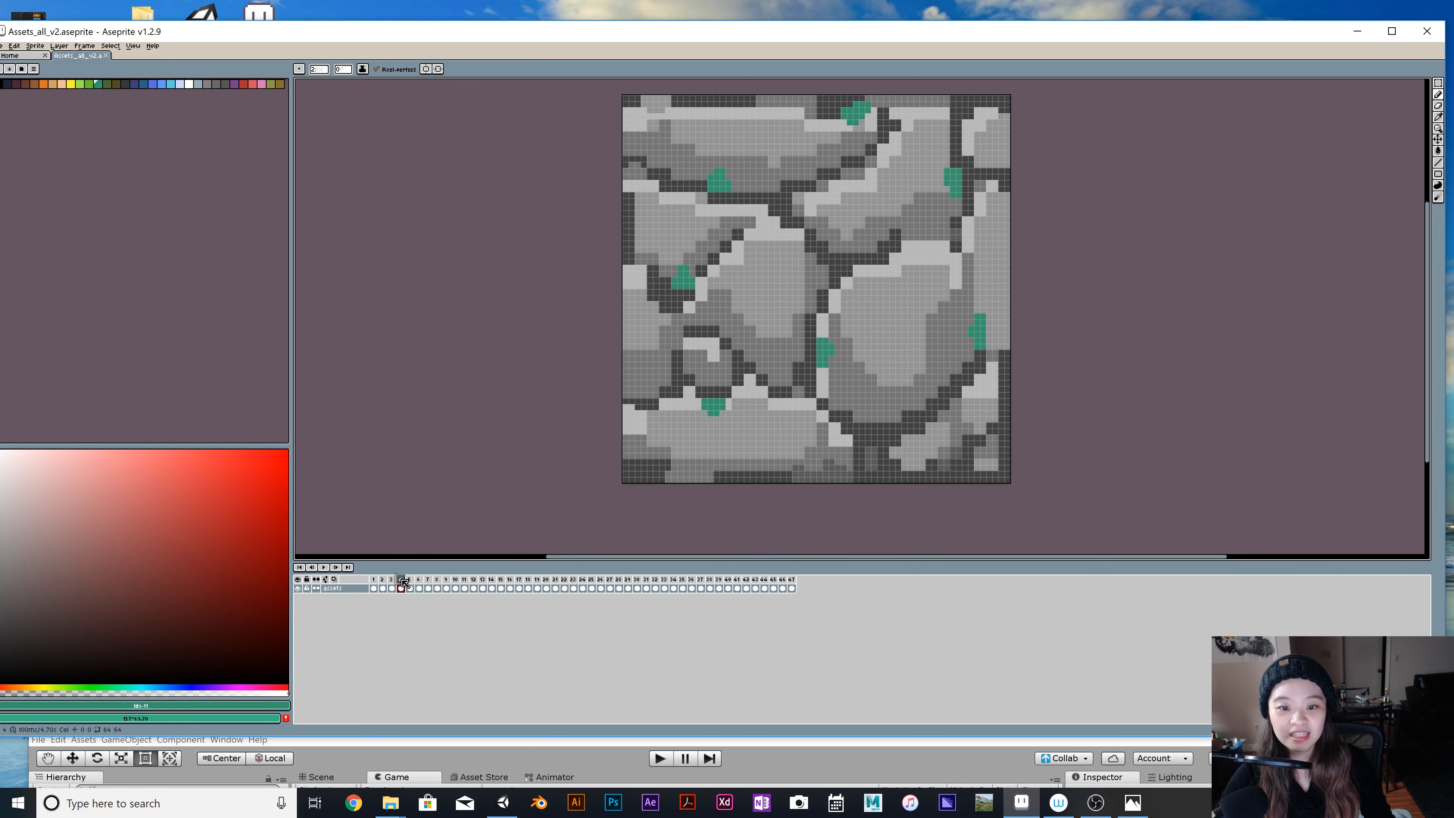
click(409, 580)
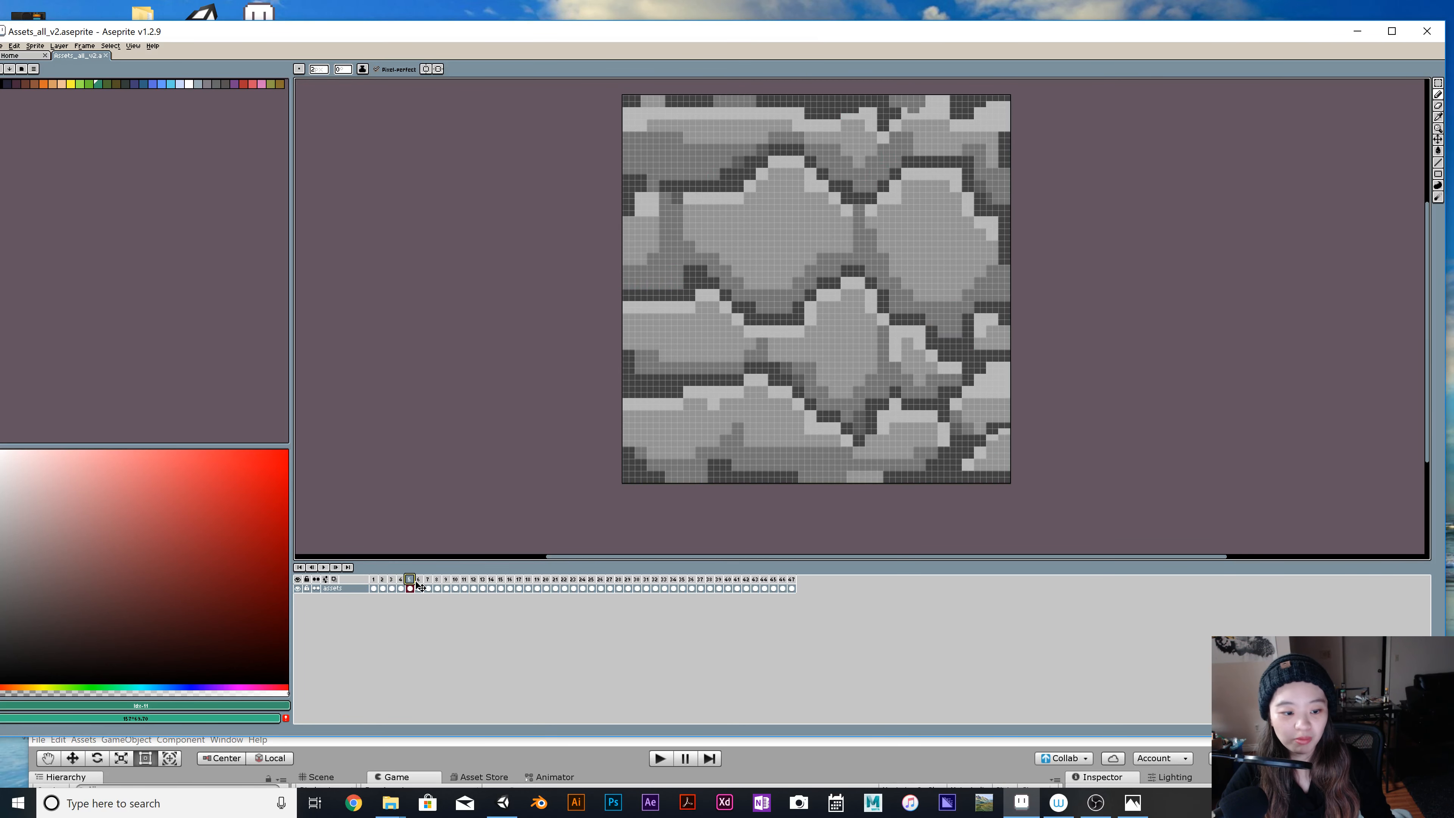
click(419, 581)
click(428, 581)
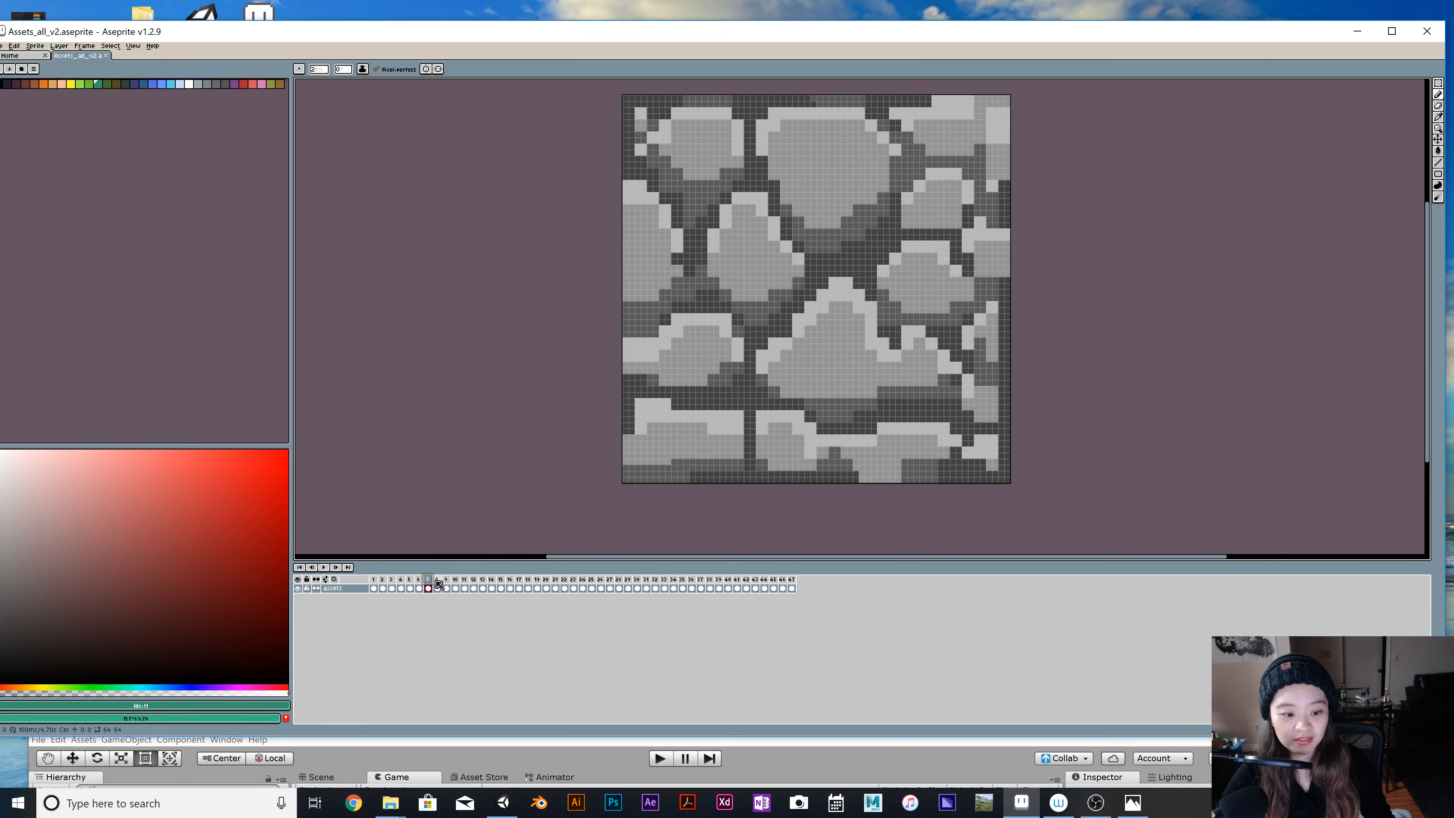
click(437, 580)
click(447, 580)
click(455, 580)
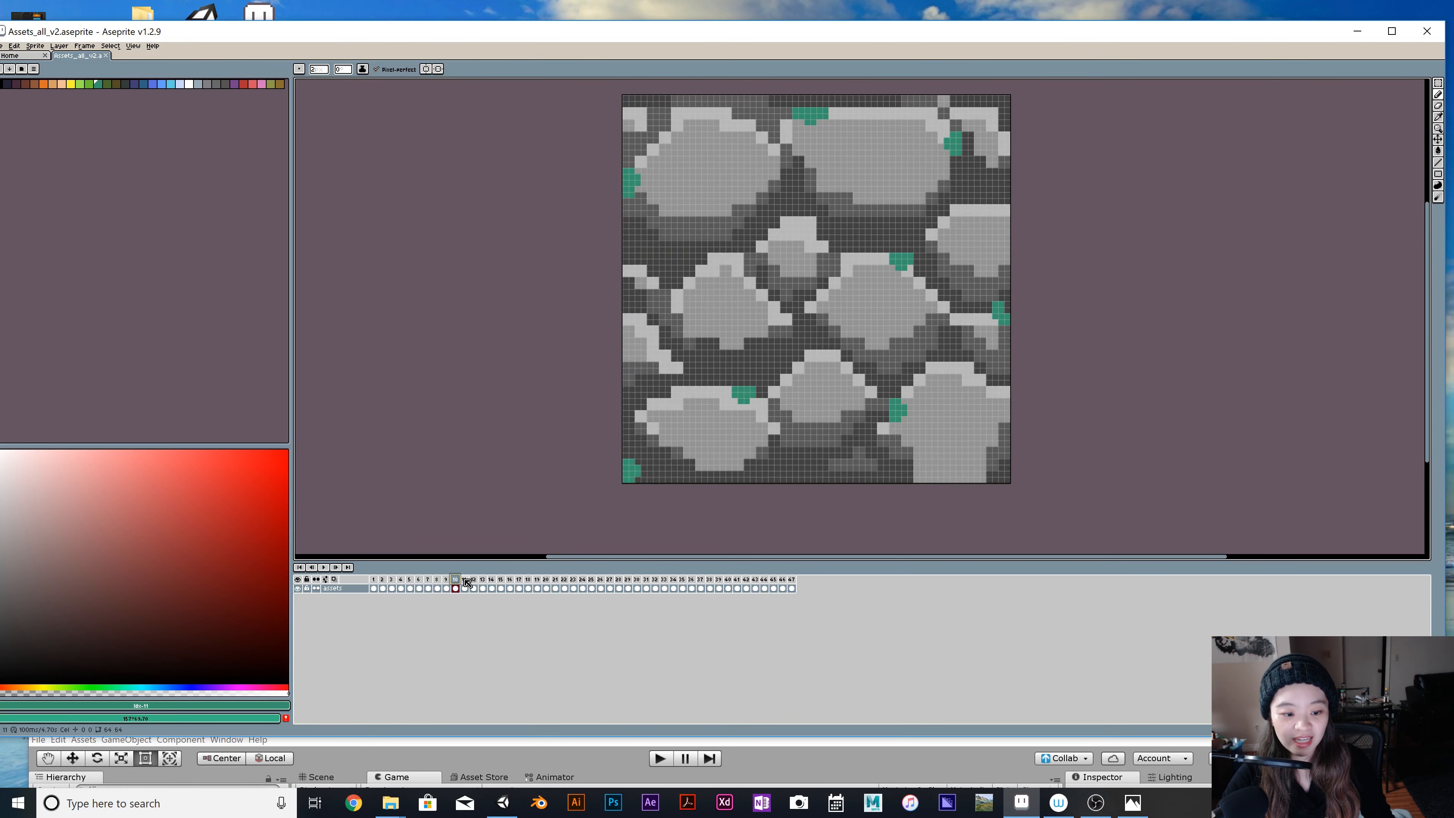
Continue through the remaining stone tile variations in frames 11 to 19.
click(464, 580)
click(473, 581)
click(483, 580)
click(491, 580)
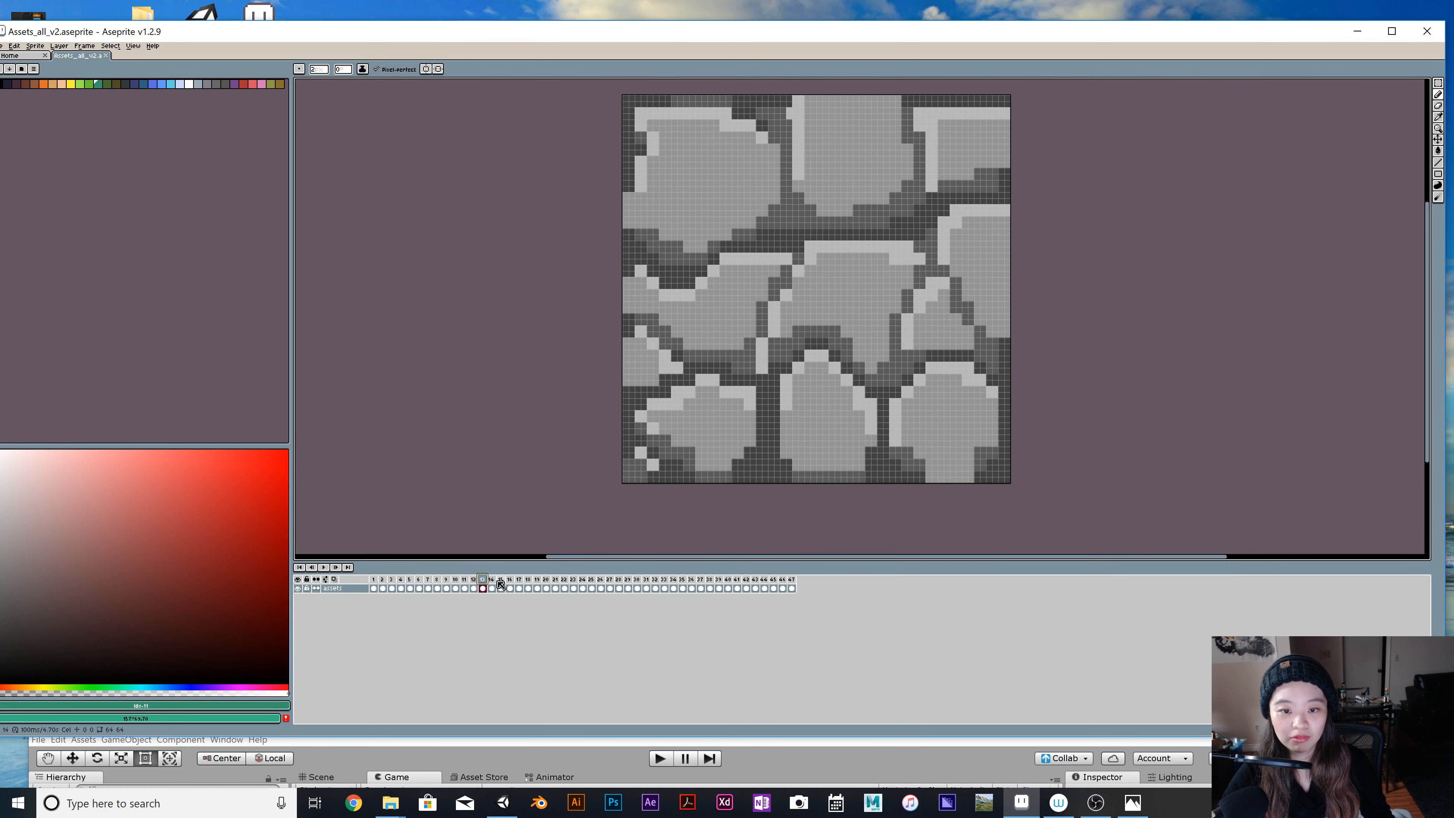
click(500, 581)
click(510, 581)
click(519, 580)
click(528, 580)
click(537, 580)
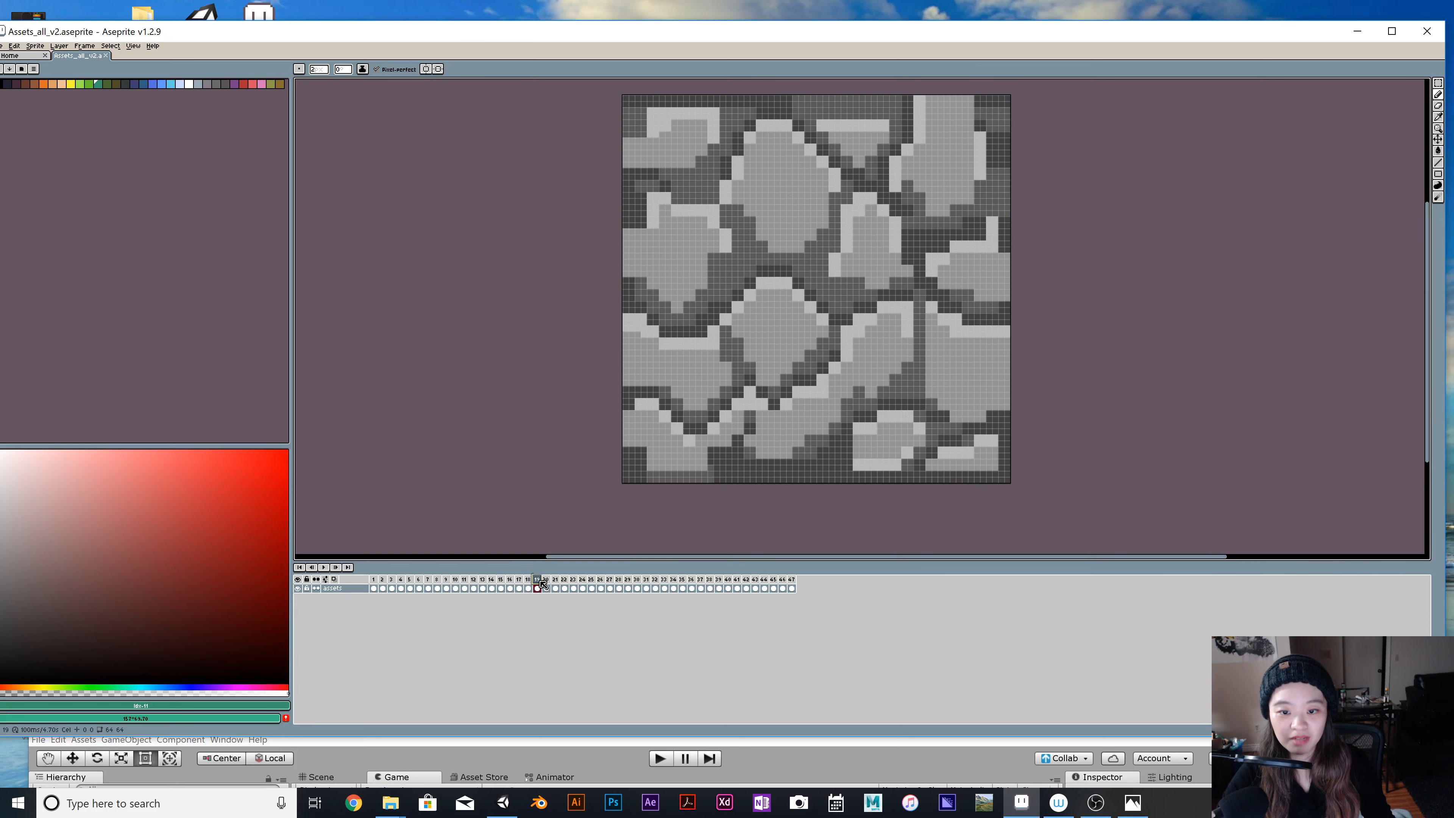
View frames 20 to 24, then go back to frame 21 and the arrow sign tile in frame 23.
click(546, 580)
click(555, 580)
click(564, 580)
click(573, 580)
click(584, 583)
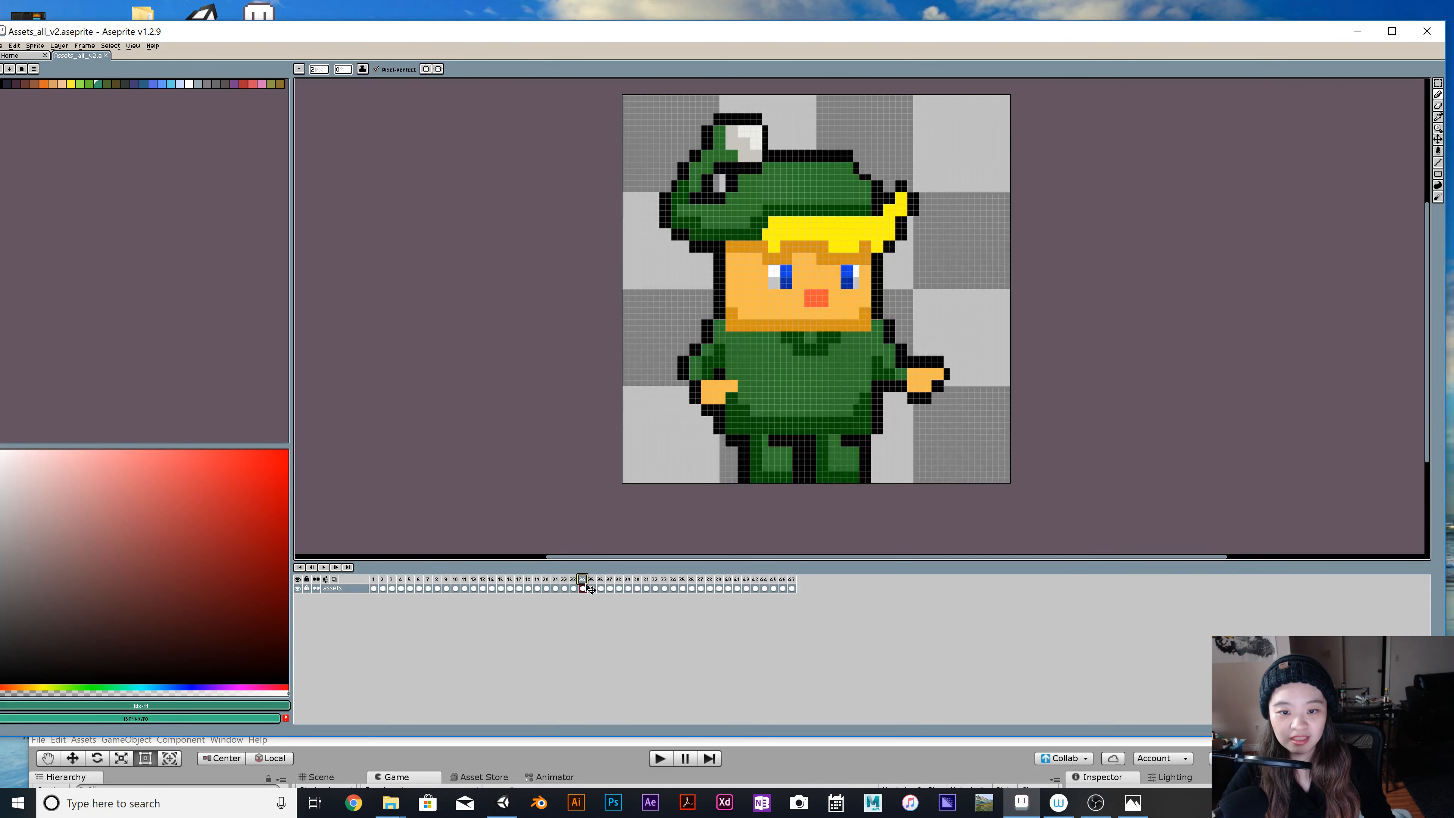
click(555, 583)
click(574, 583)
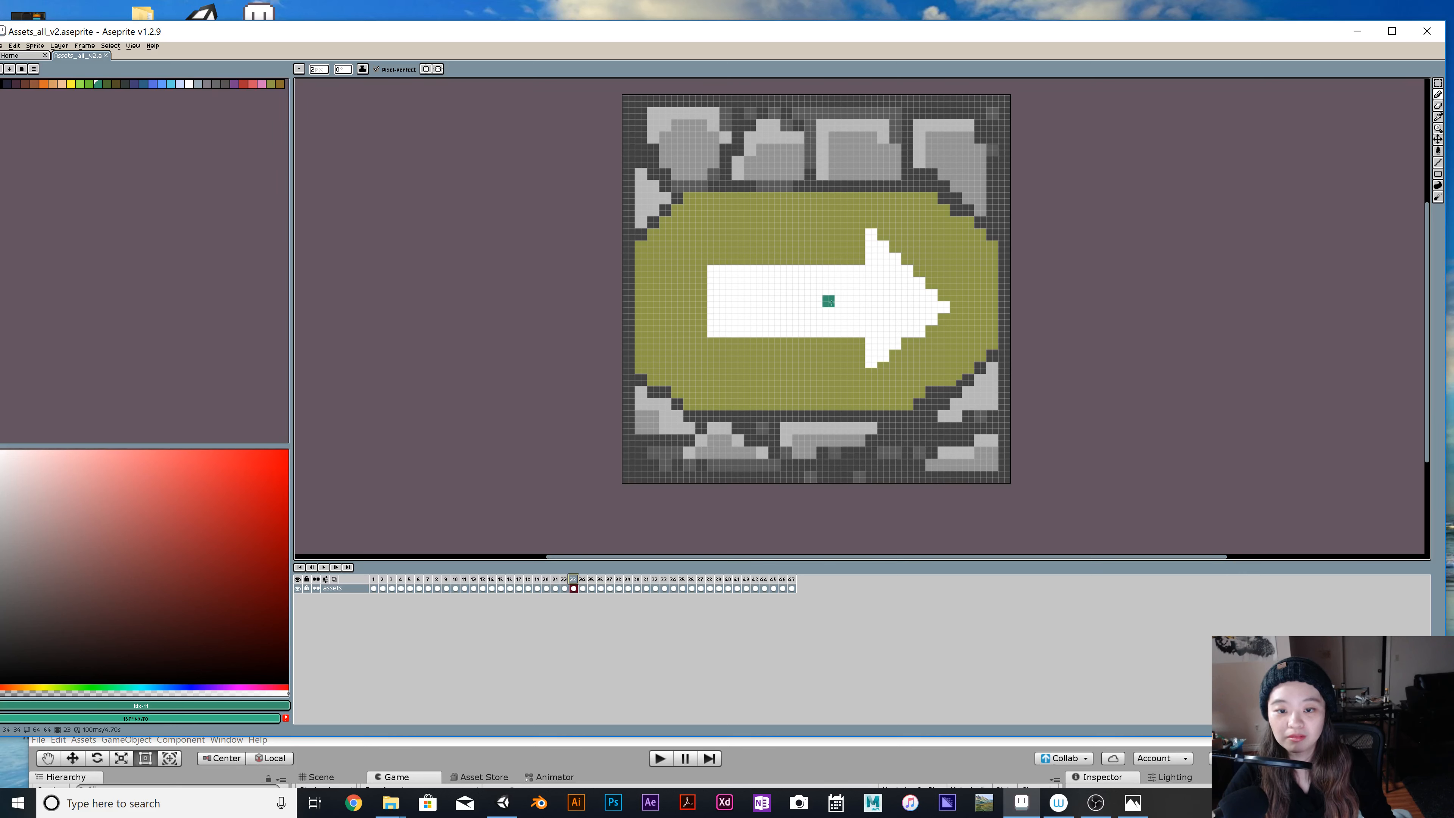
Examine the green-capped player character's sprites in frames 24 to 27 one by one.
click(582, 588)
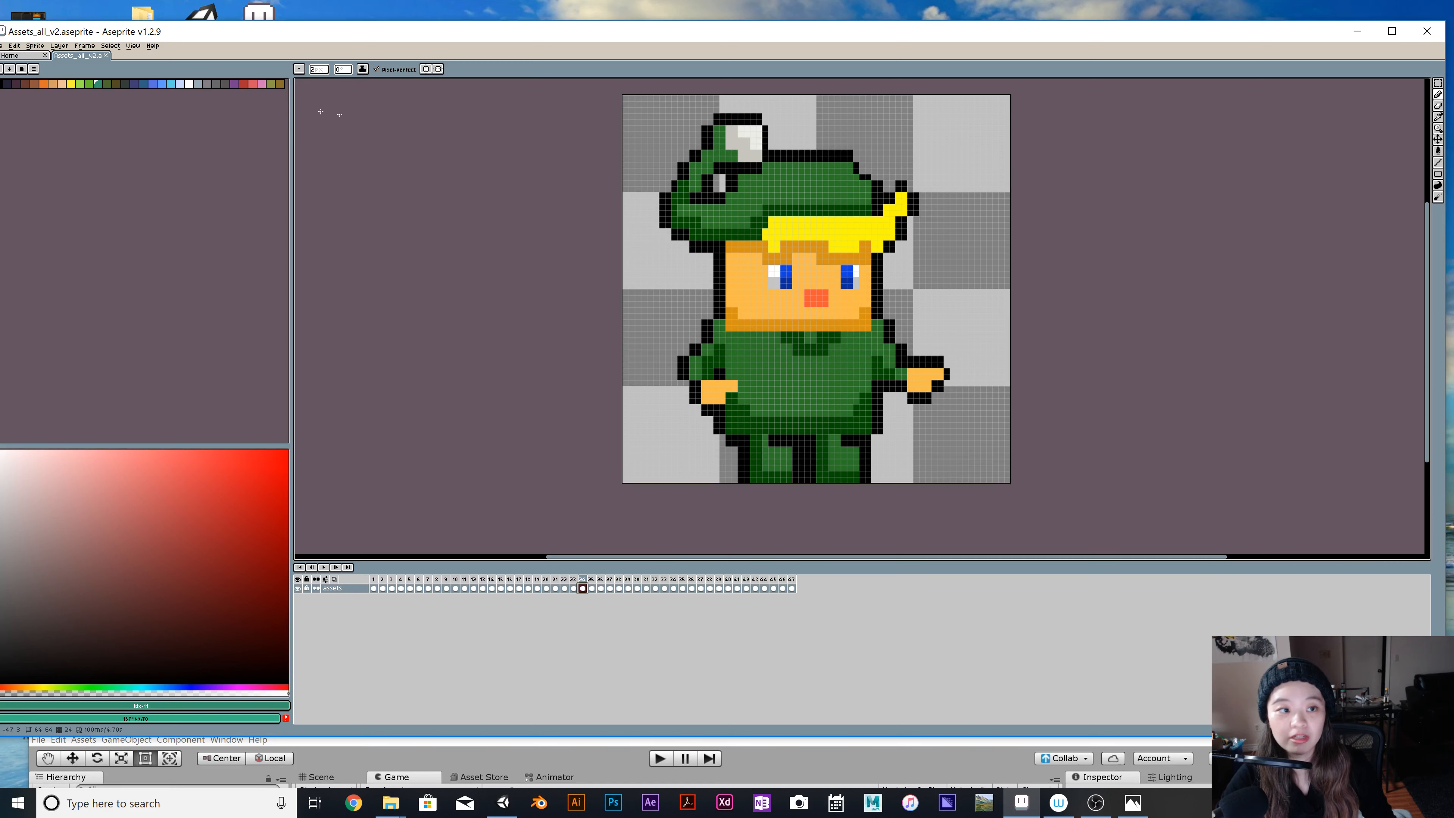
click(317, 69)
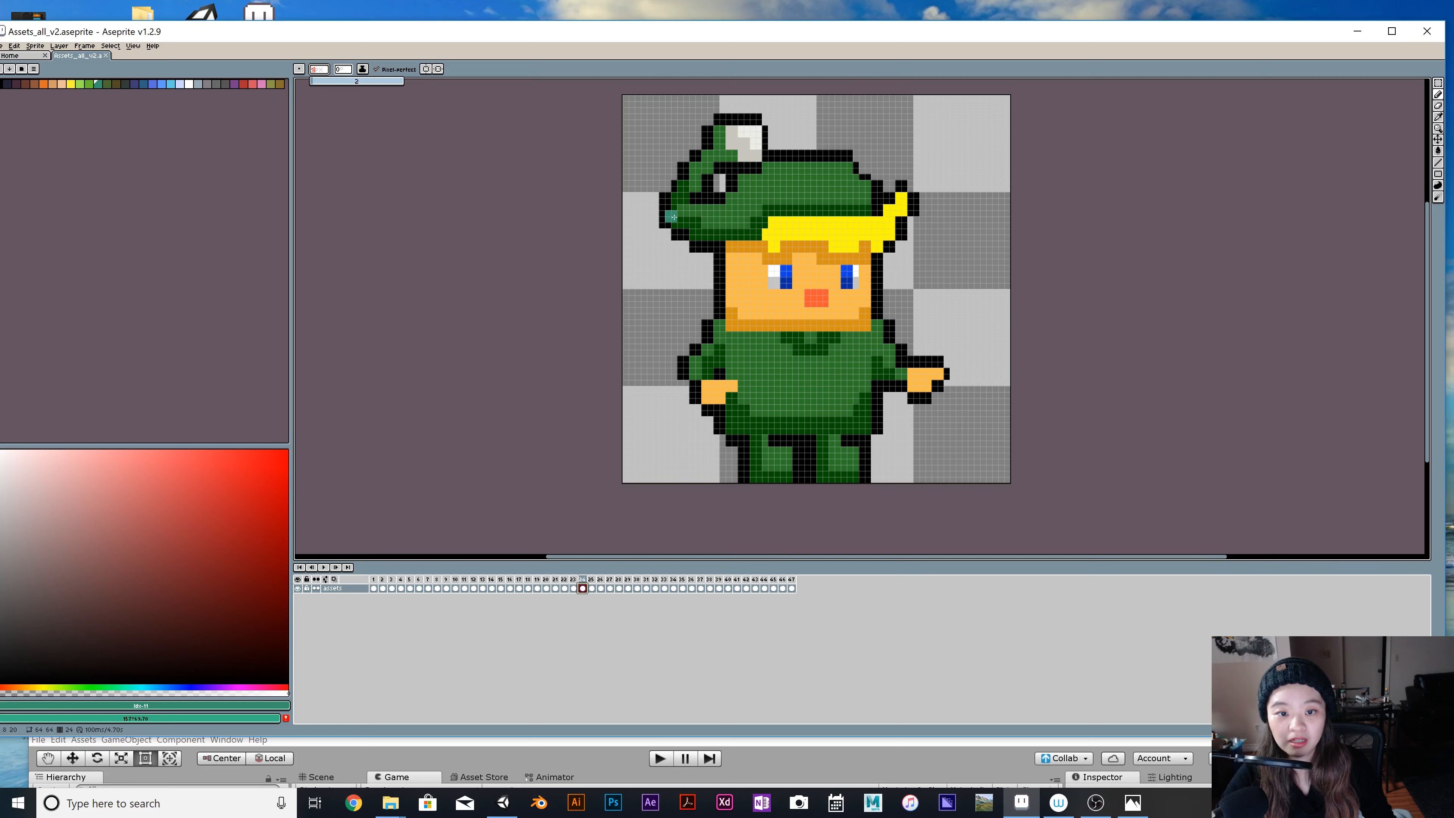
click(591, 588)
click(601, 588)
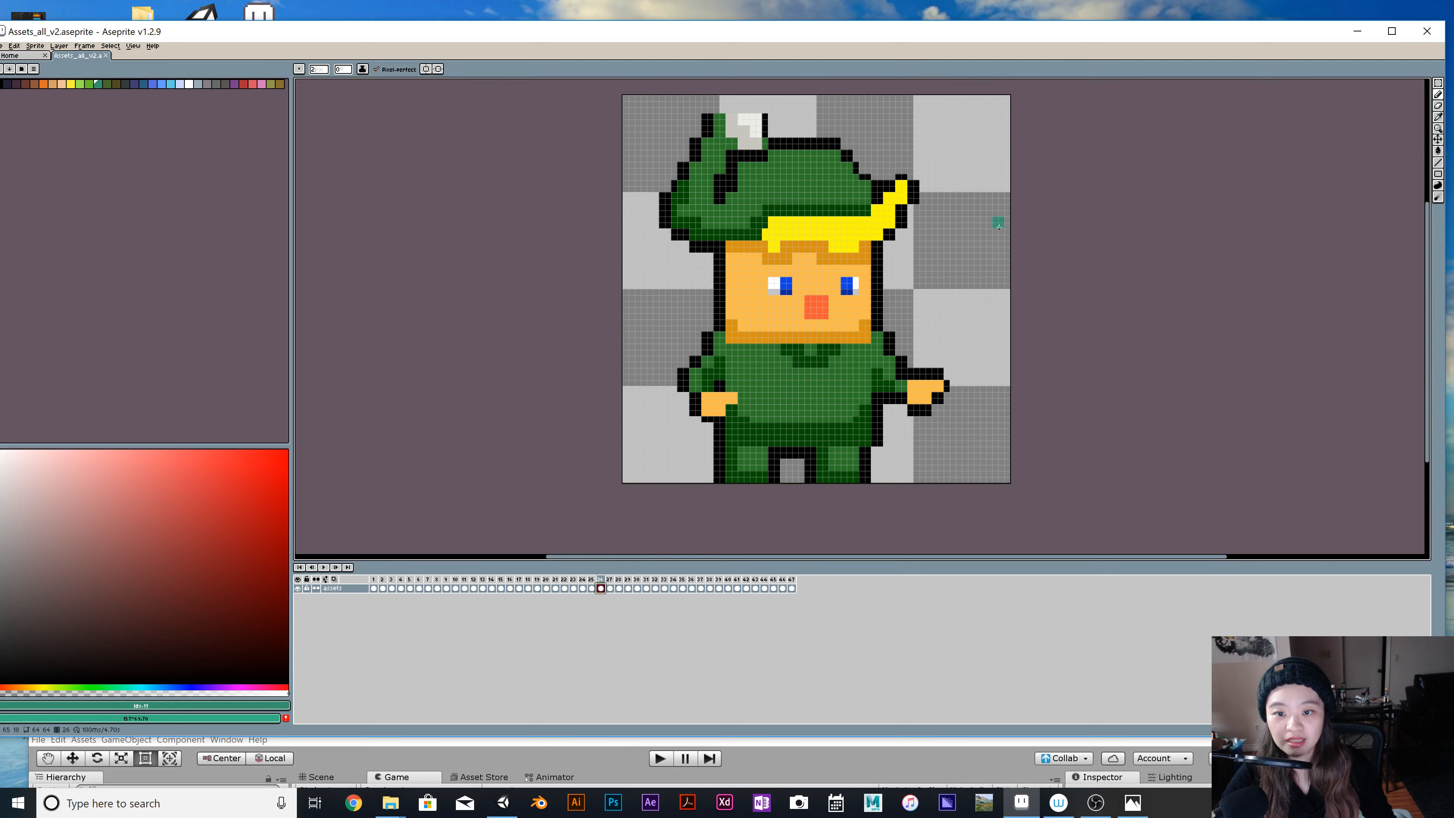
click(610, 588)
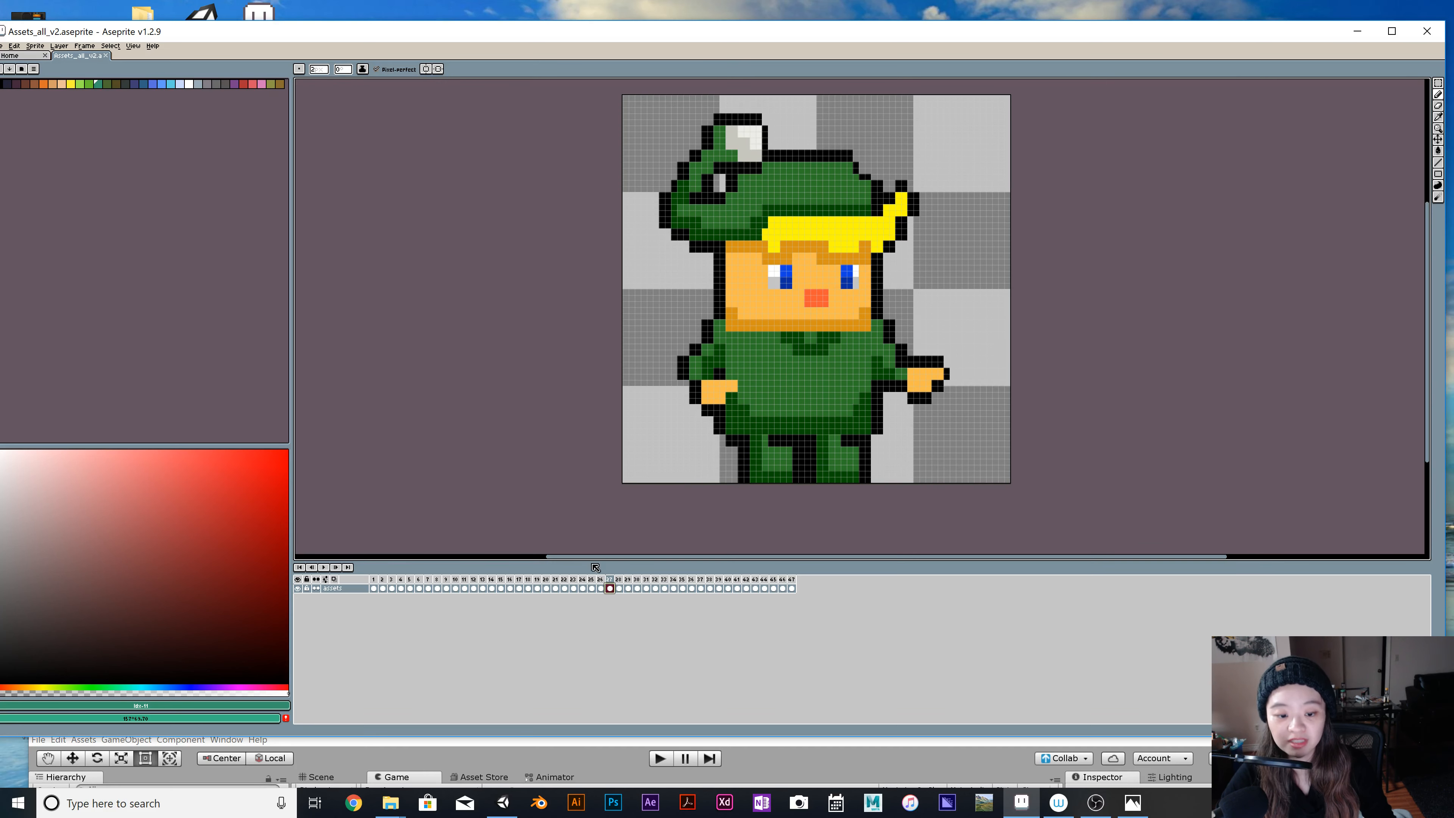
View the first and last frames of the timeline and the enemy sprites in frames 33 and 36.
click(374, 579)
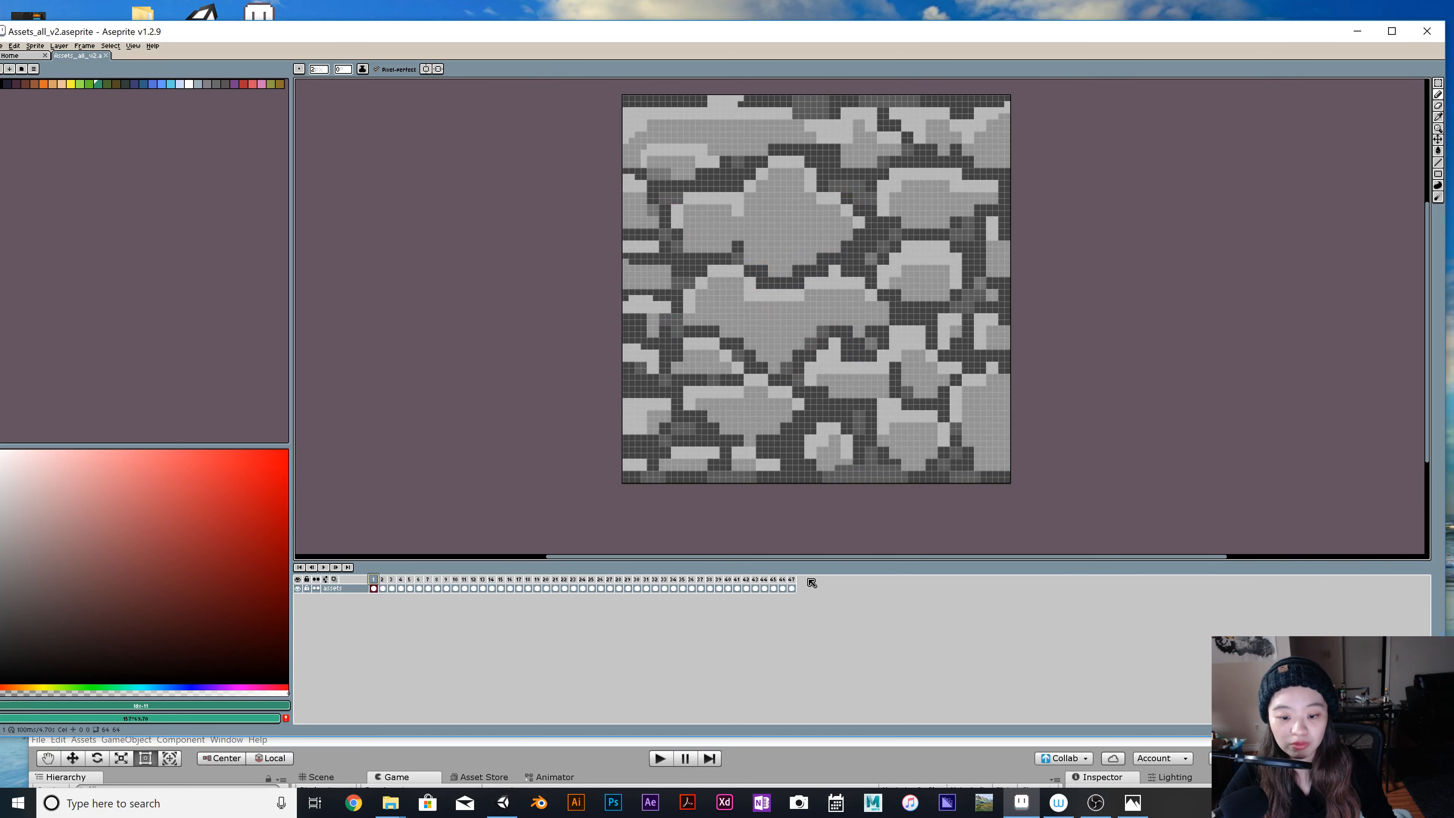
click(791, 579)
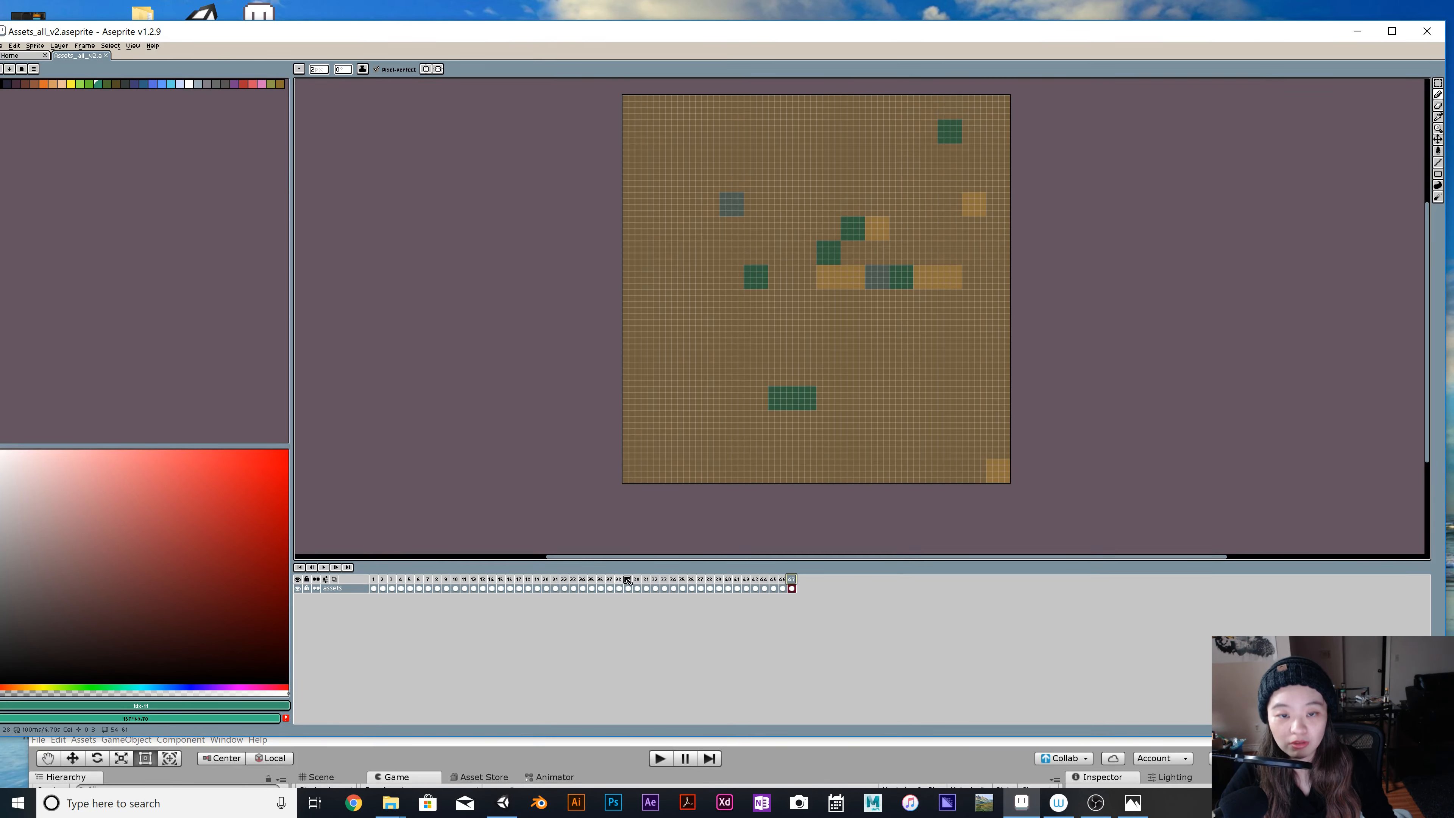
click(664, 588)
click(691, 588)
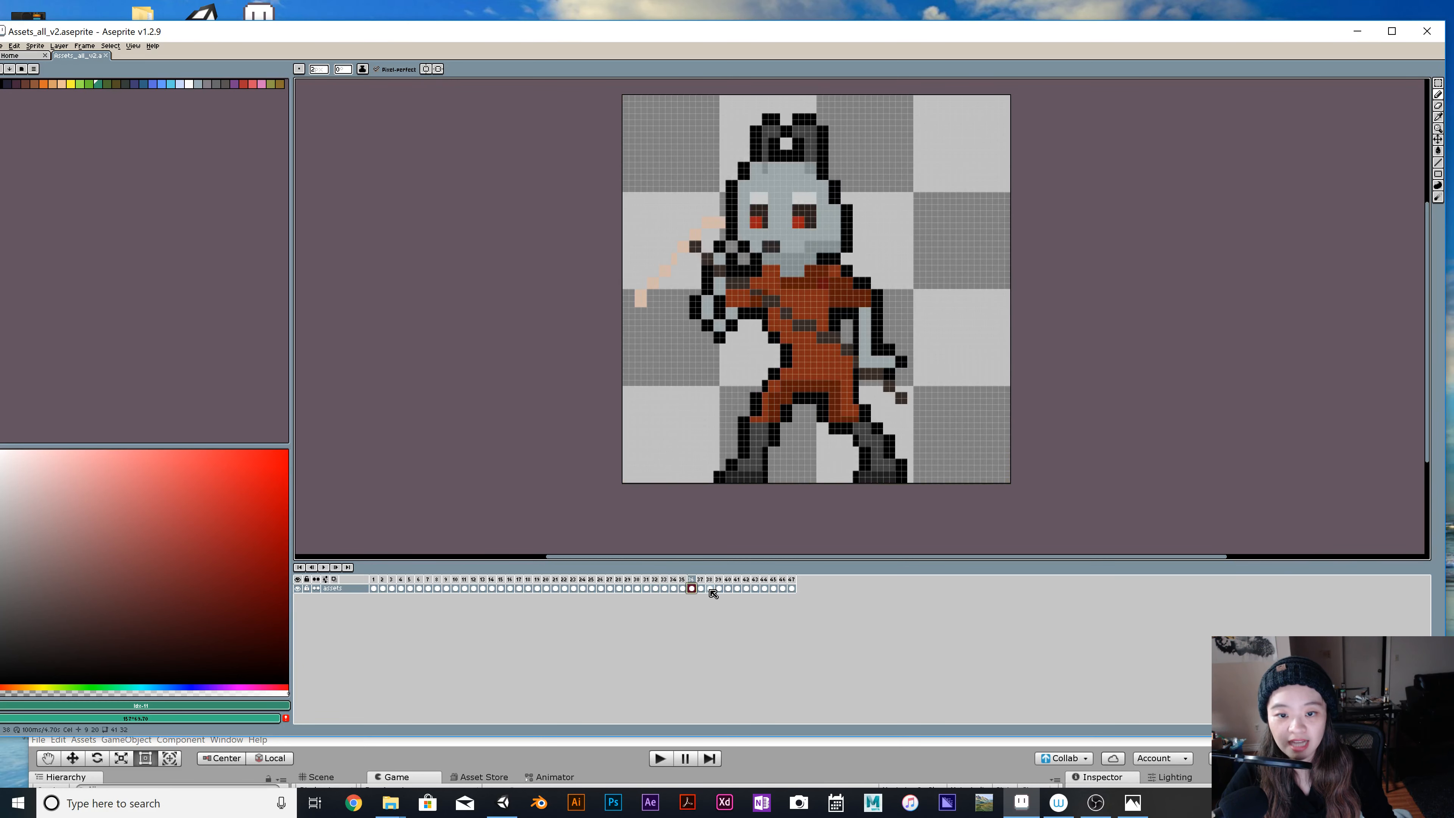
Examine the item sprites by alternating between the golden lumps in frame 38 and the beer mug in frame 39.
click(710, 589)
click(719, 588)
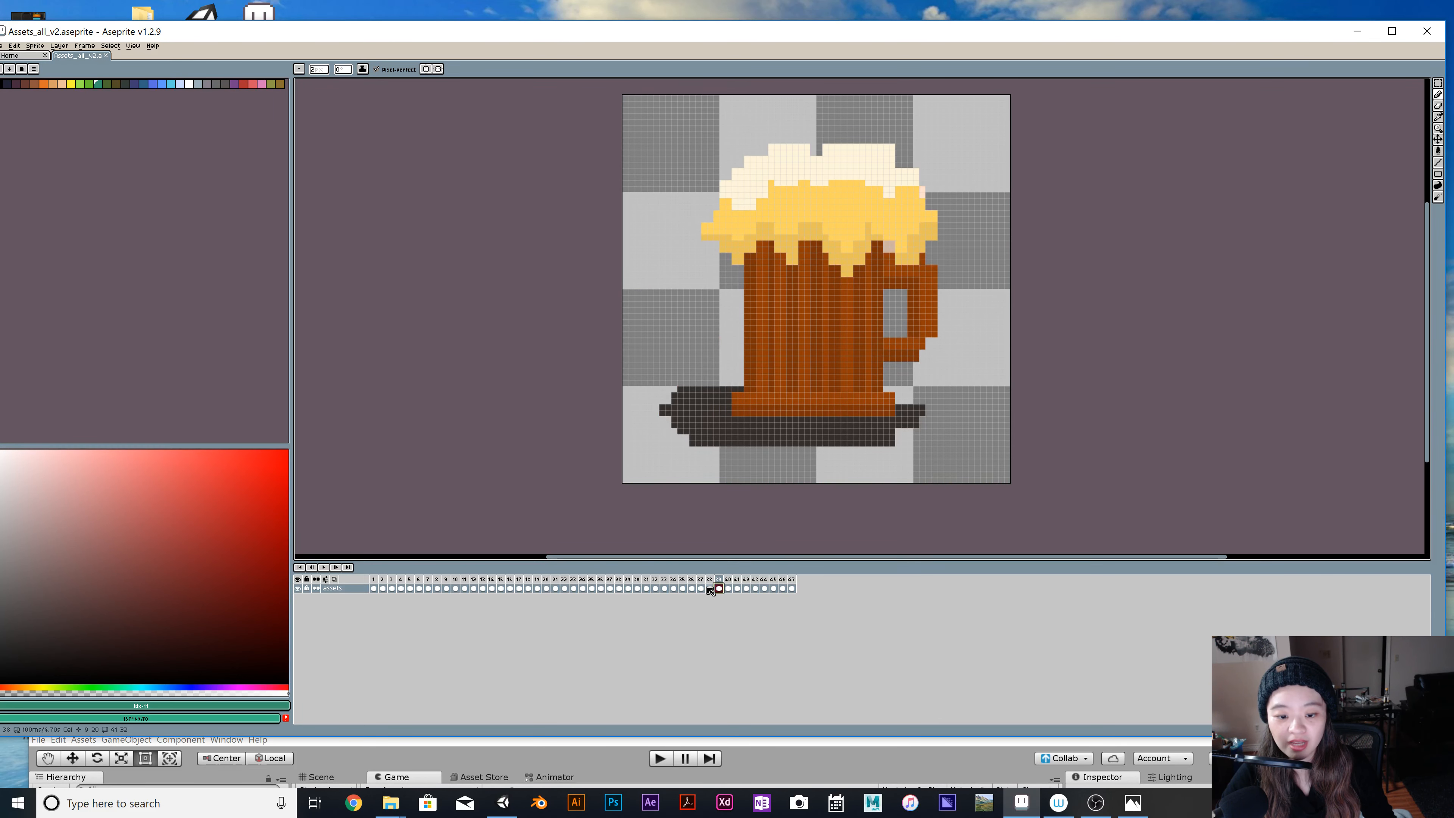
click(711, 588)
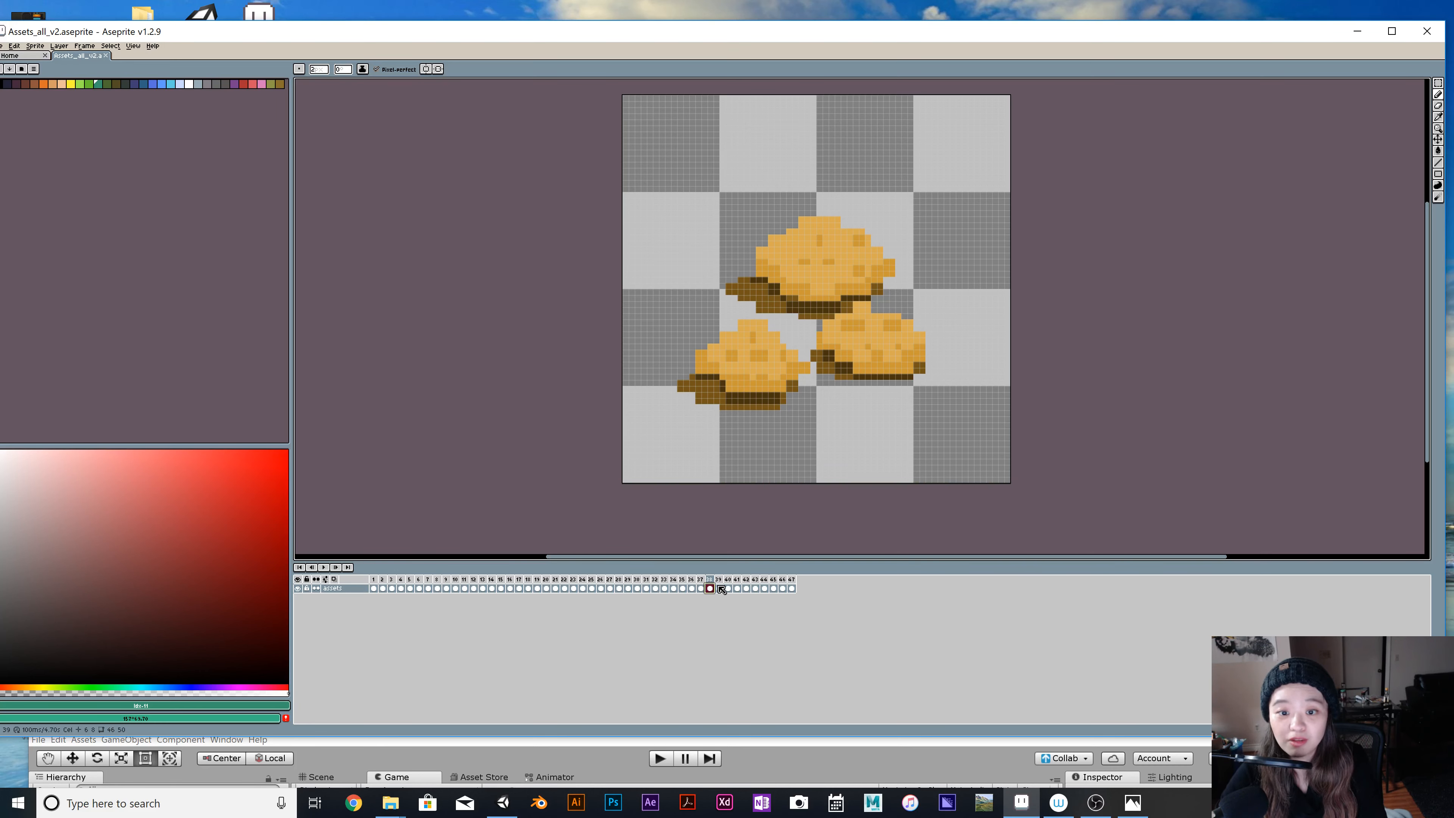
click(721, 589)
click(710, 588)
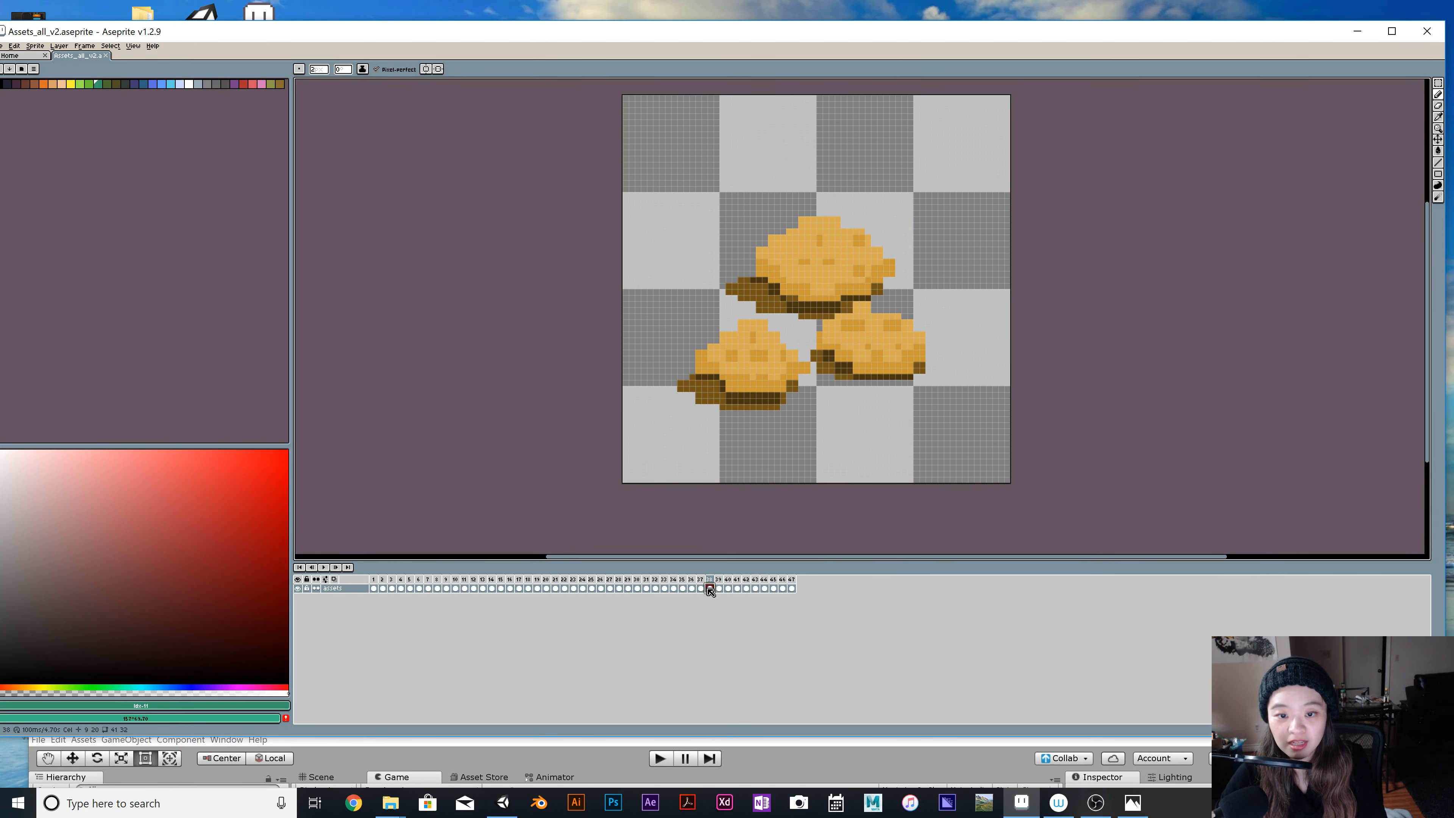
click(722, 590)
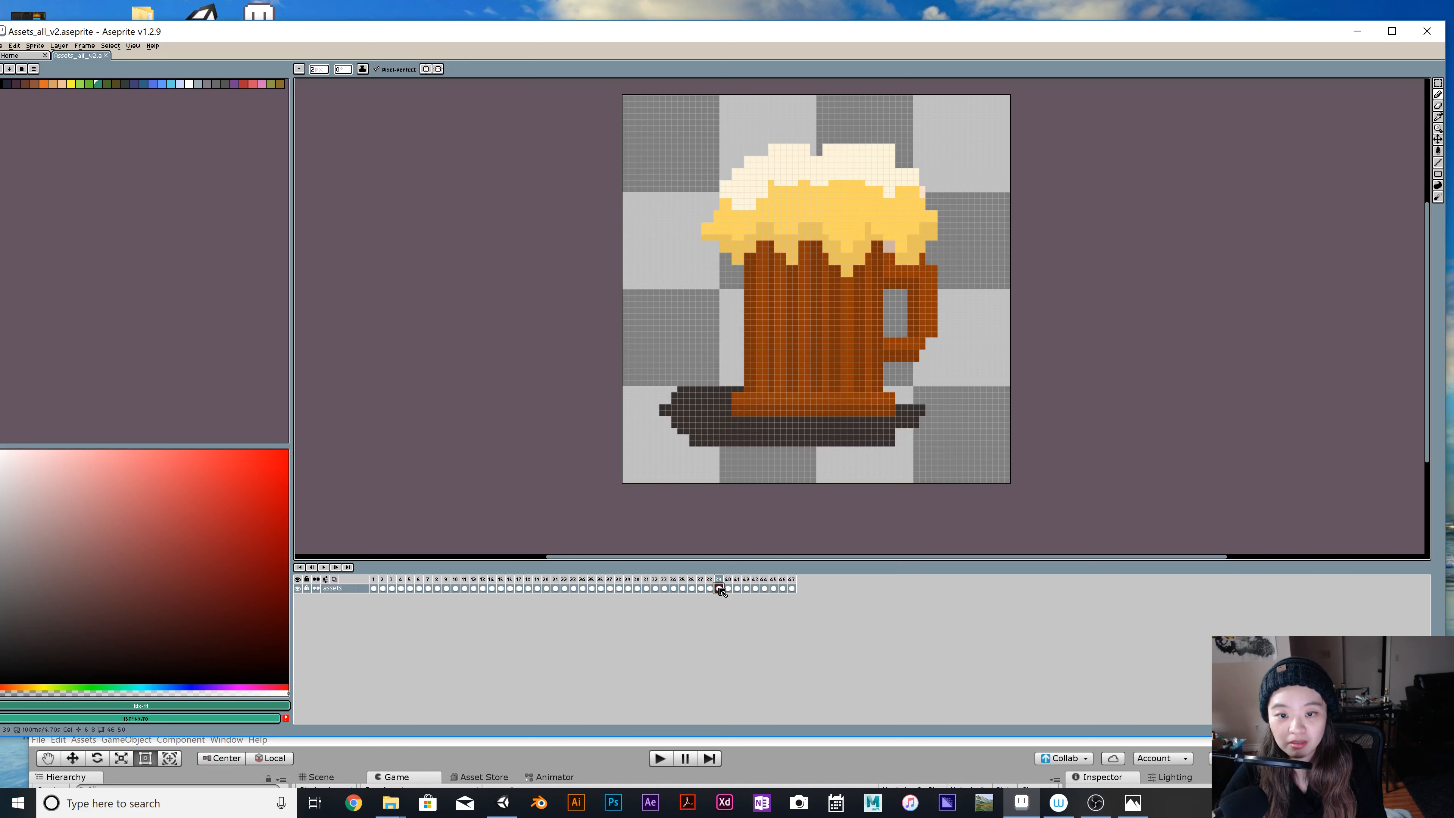
click(710, 588)
click(719, 588)
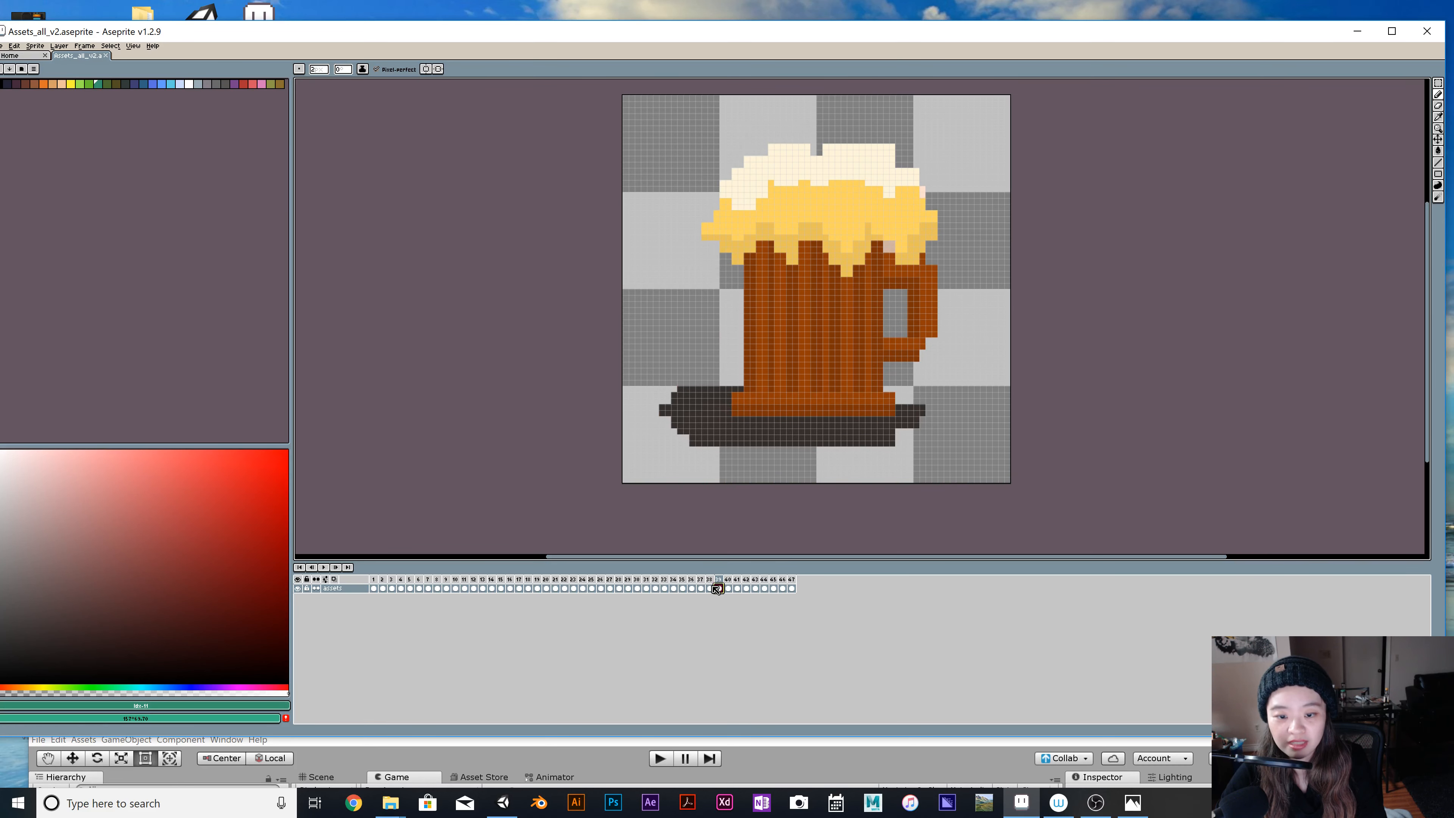
click(711, 588)
click(720, 589)
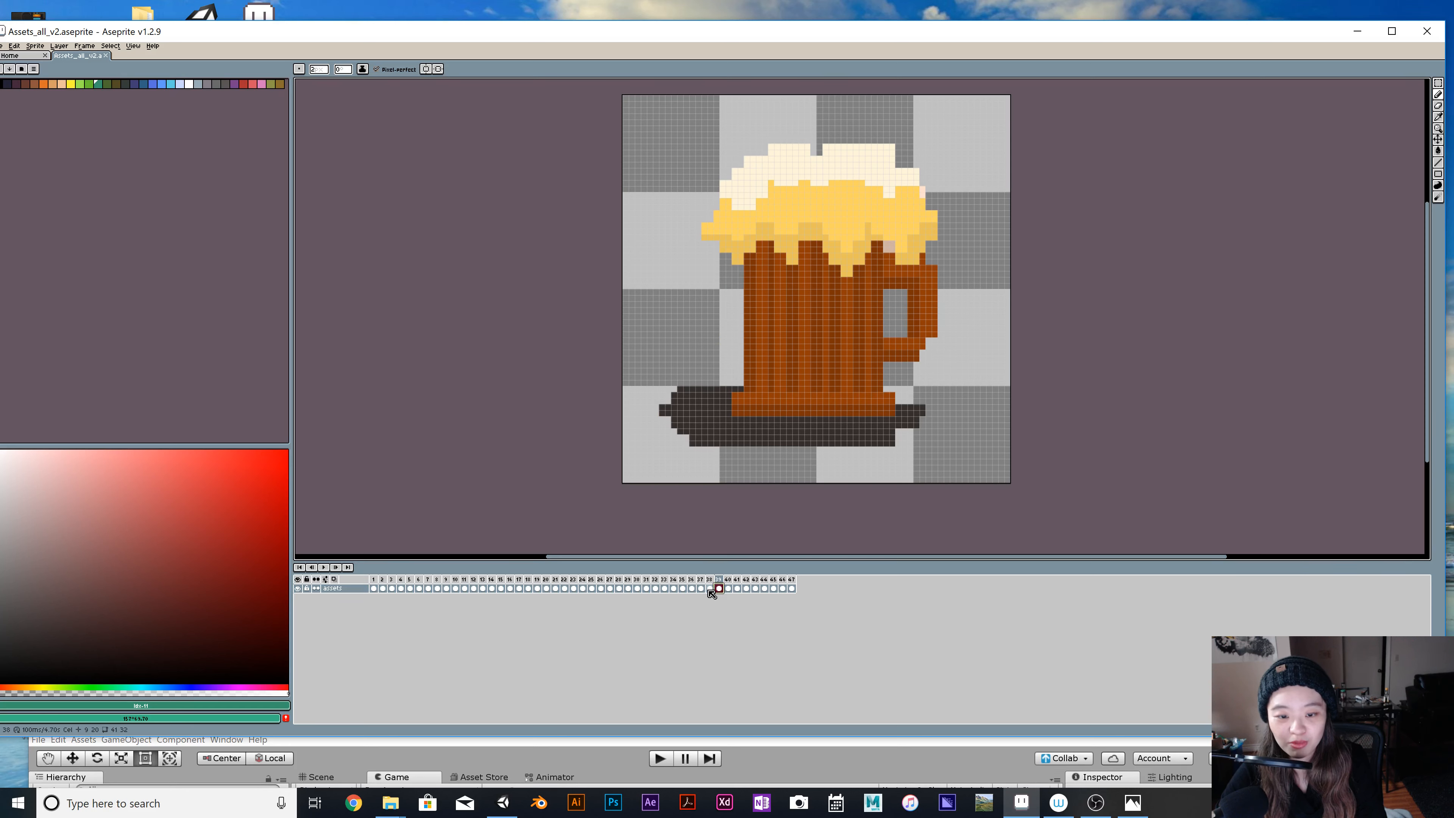
click(711, 589)
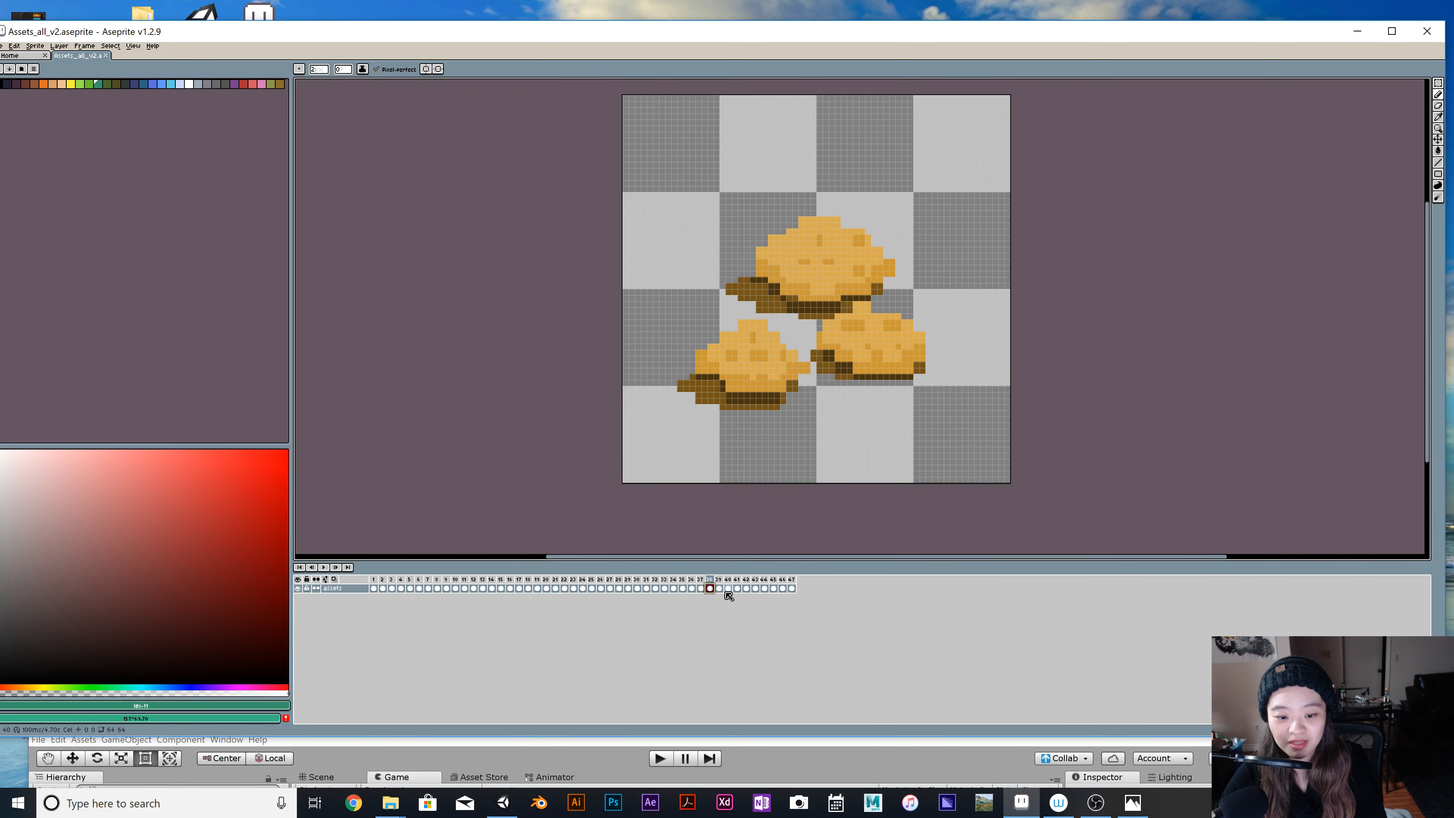
click(720, 590)
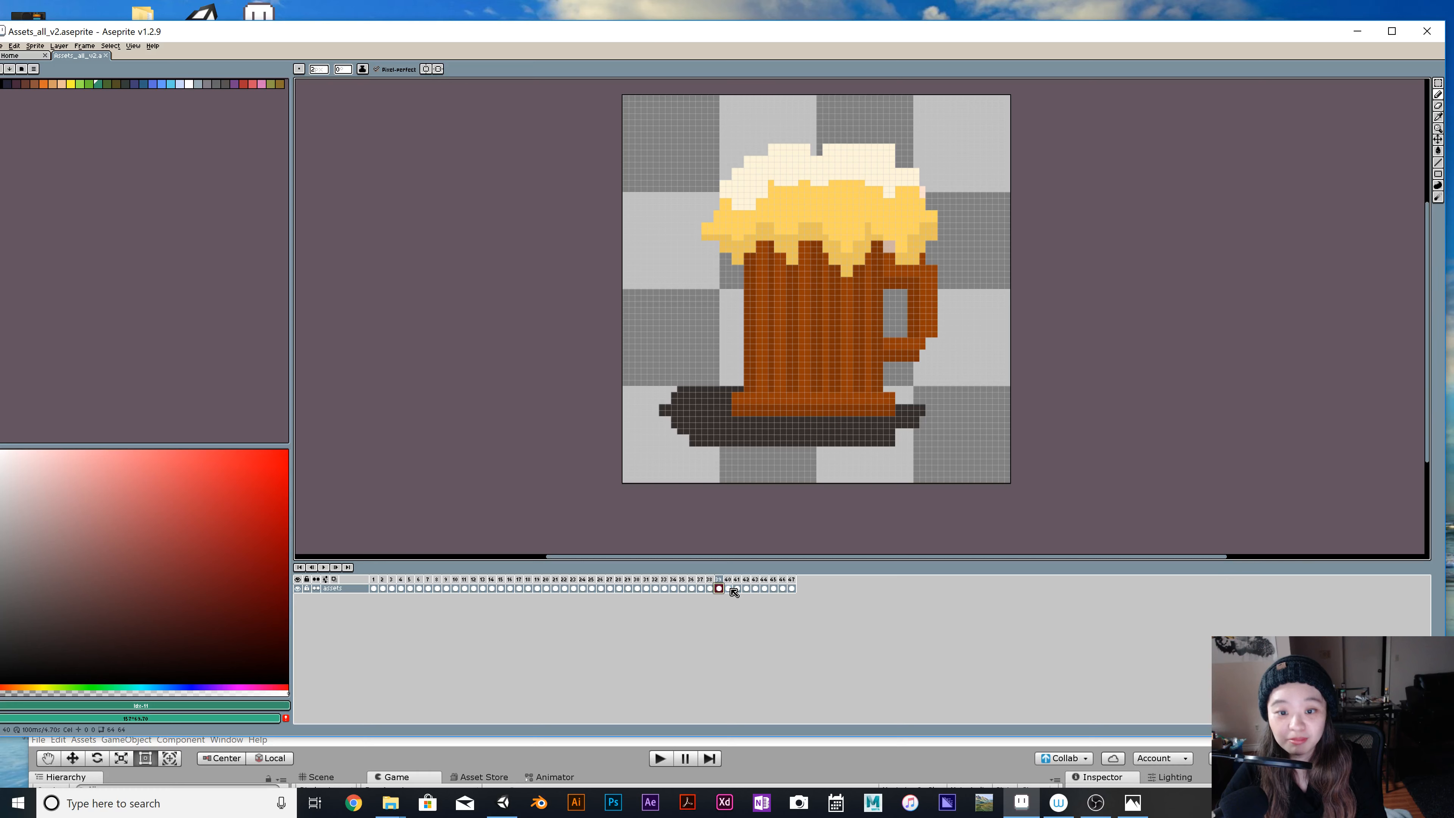
Compare the items in frames 38 and 39 with the brown and green ground tile in frame 40.
click(728, 589)
click(720, 589)
click(728, 589)
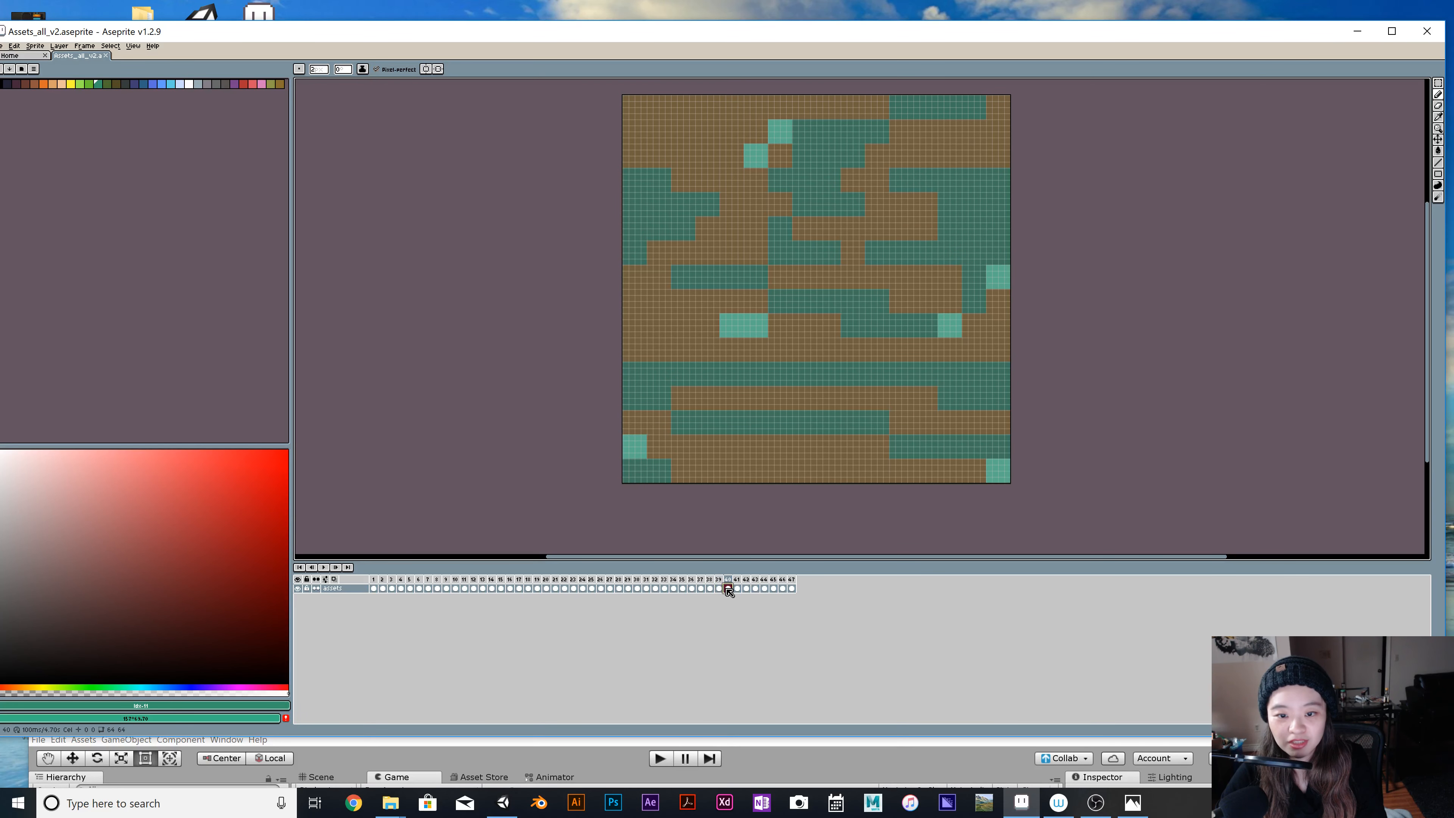
click(720, 589)
click(710, 589)
click(720, 589)
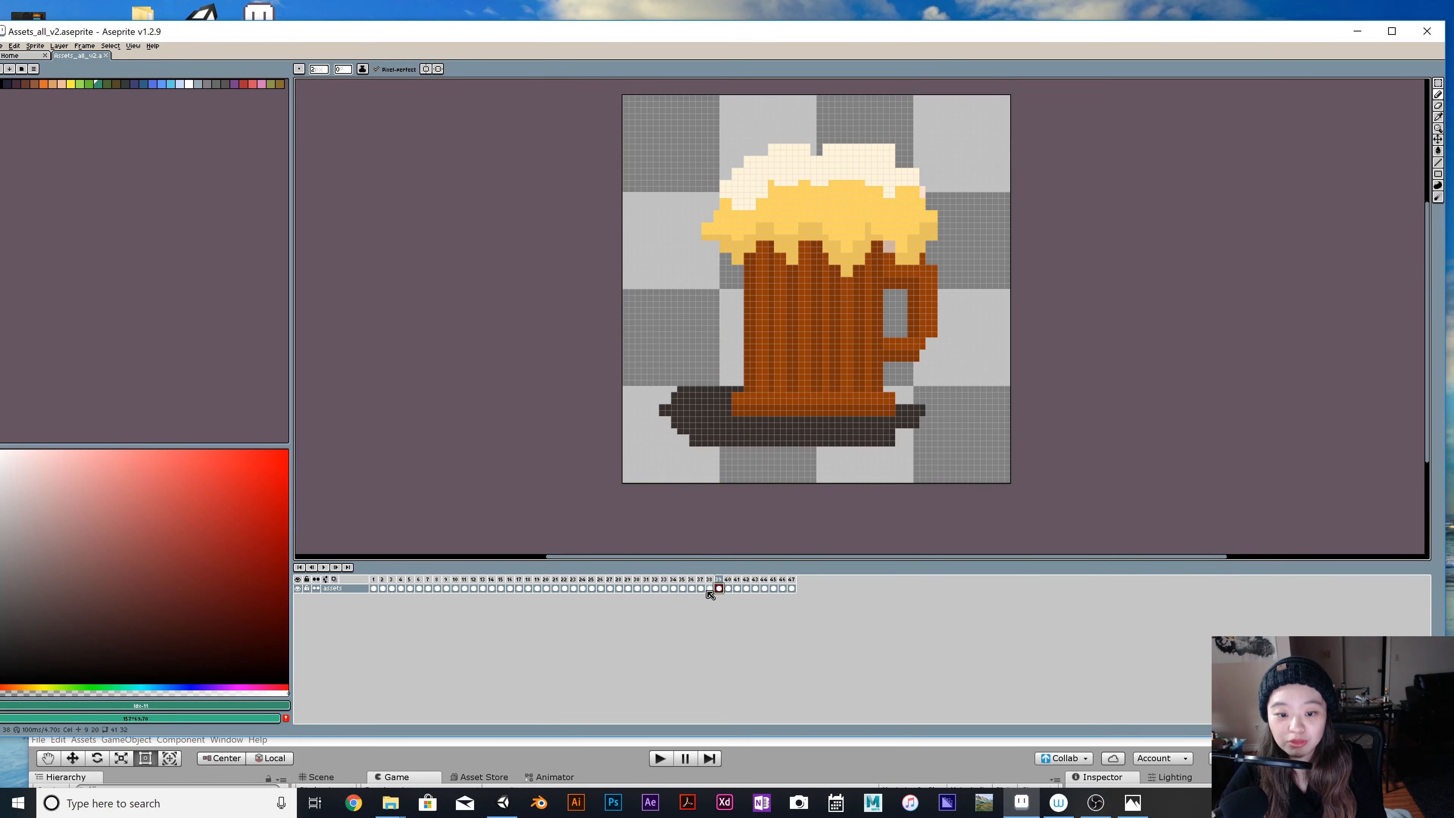
click(710, 589)
click(719, 589)
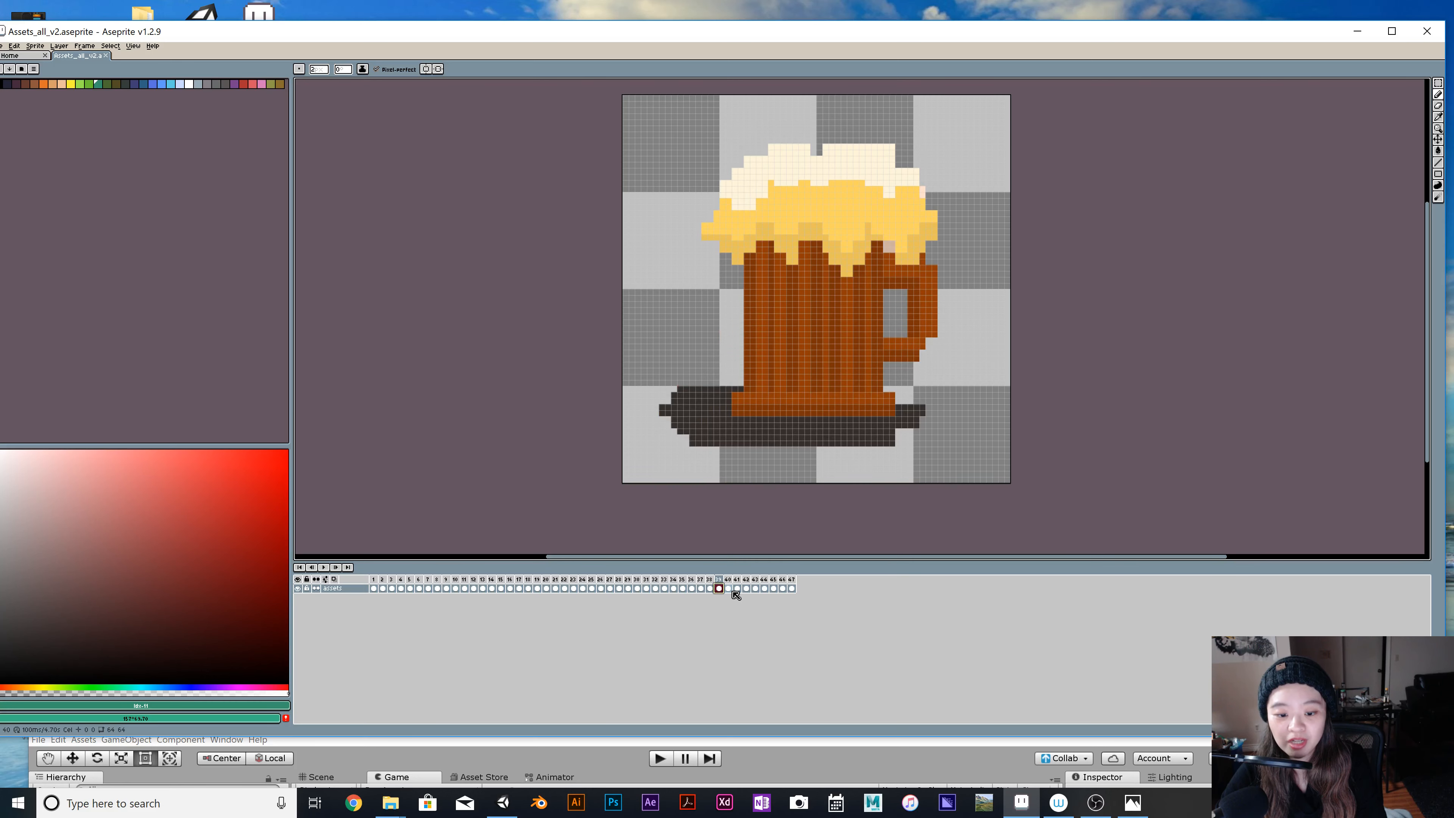
Look through the ground tiles in frames 40 to 43 and 45 to 47.
click(728, 589)
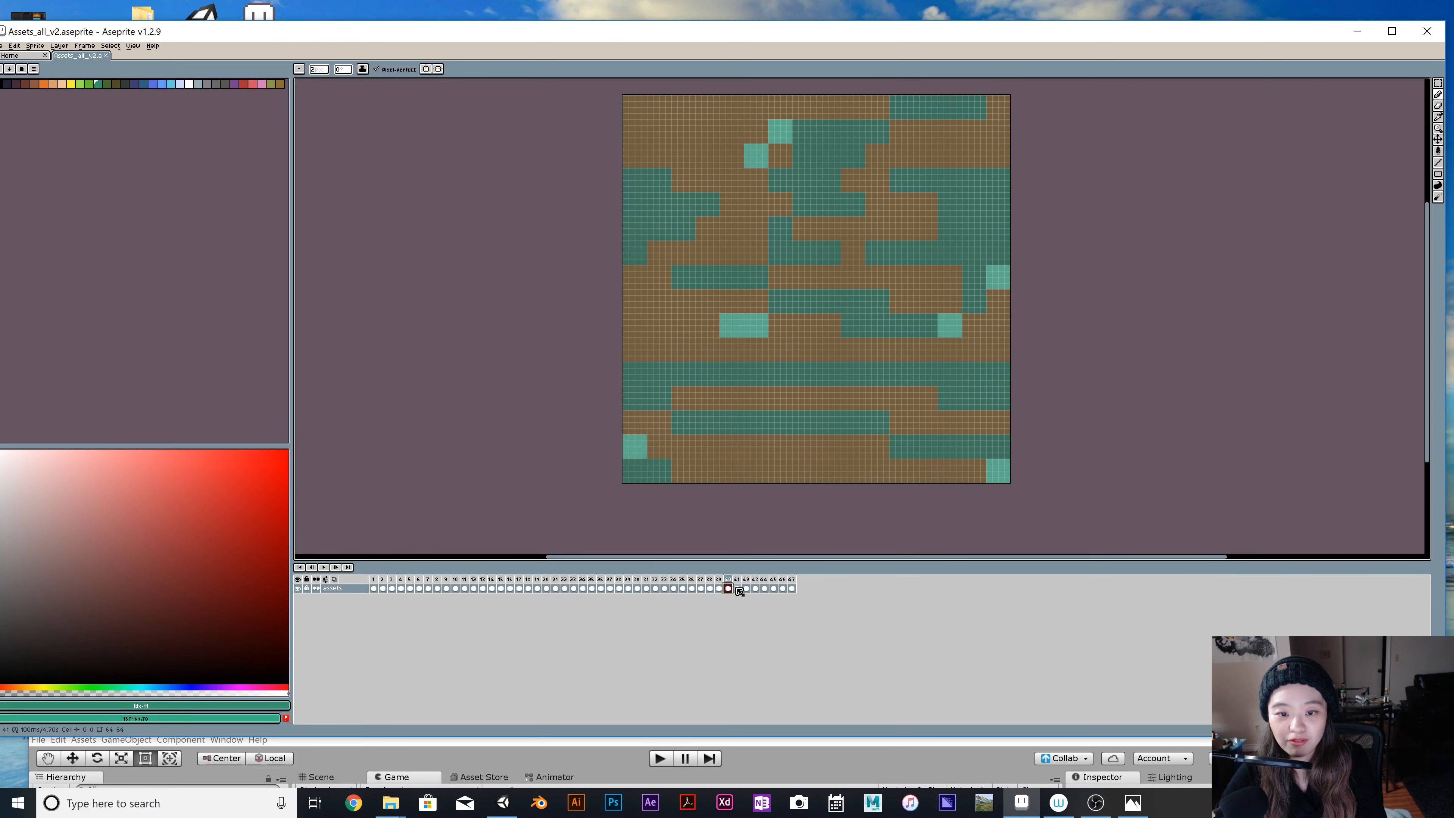
click(737, 589)
click(746, 589)
click(755, 588)
click(773, 589)
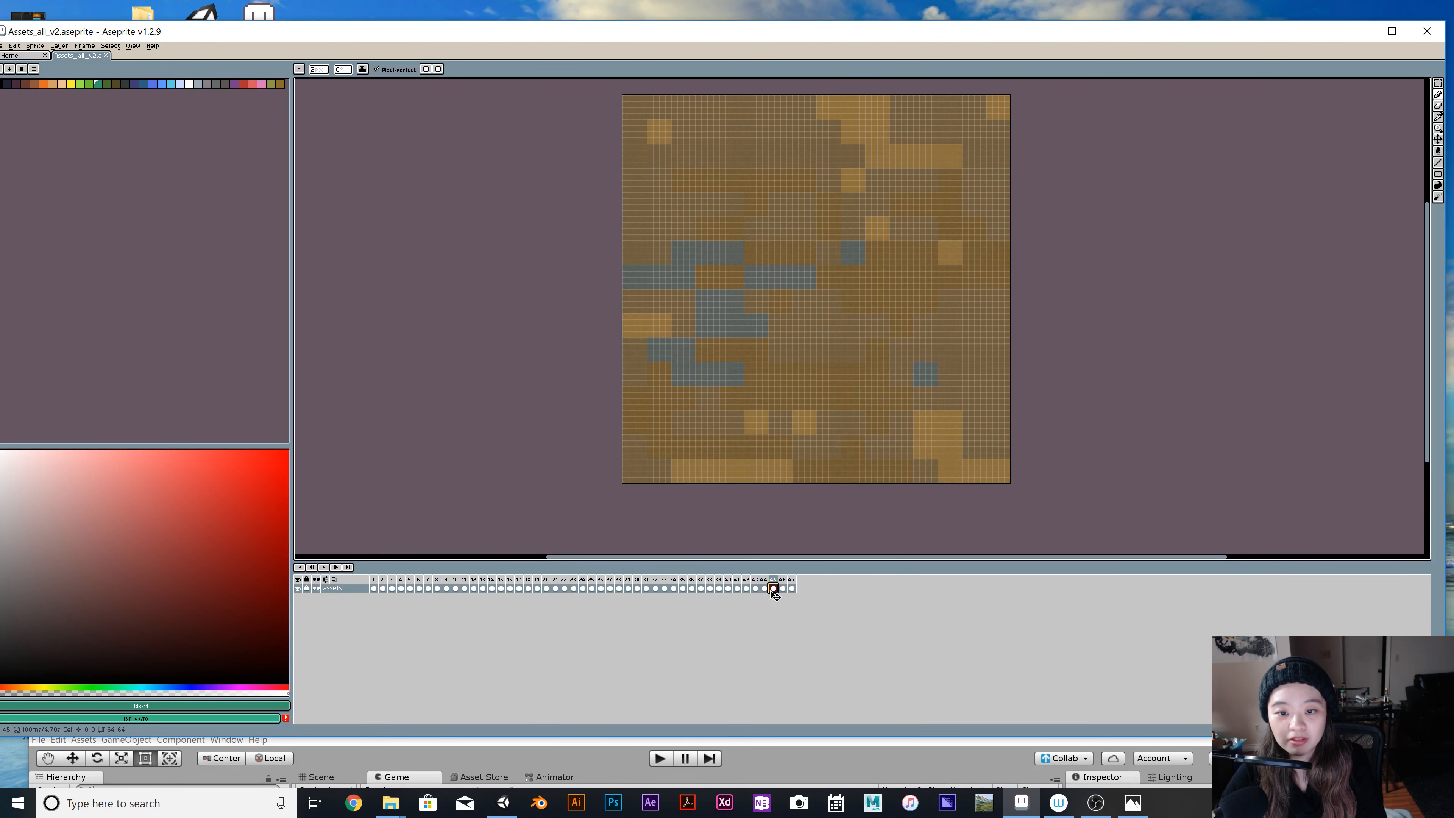
click(782, 589)
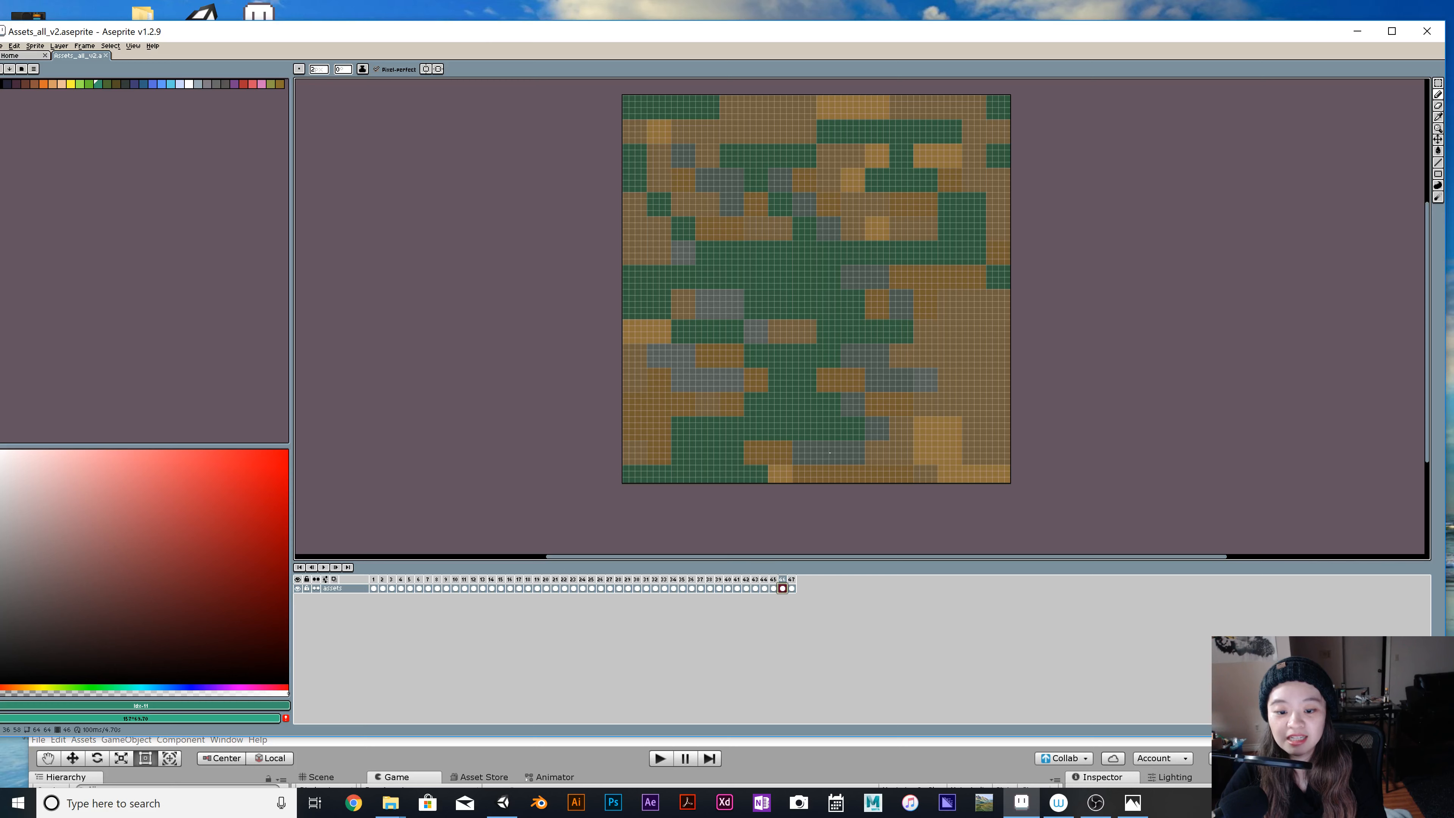
click(792, 588)
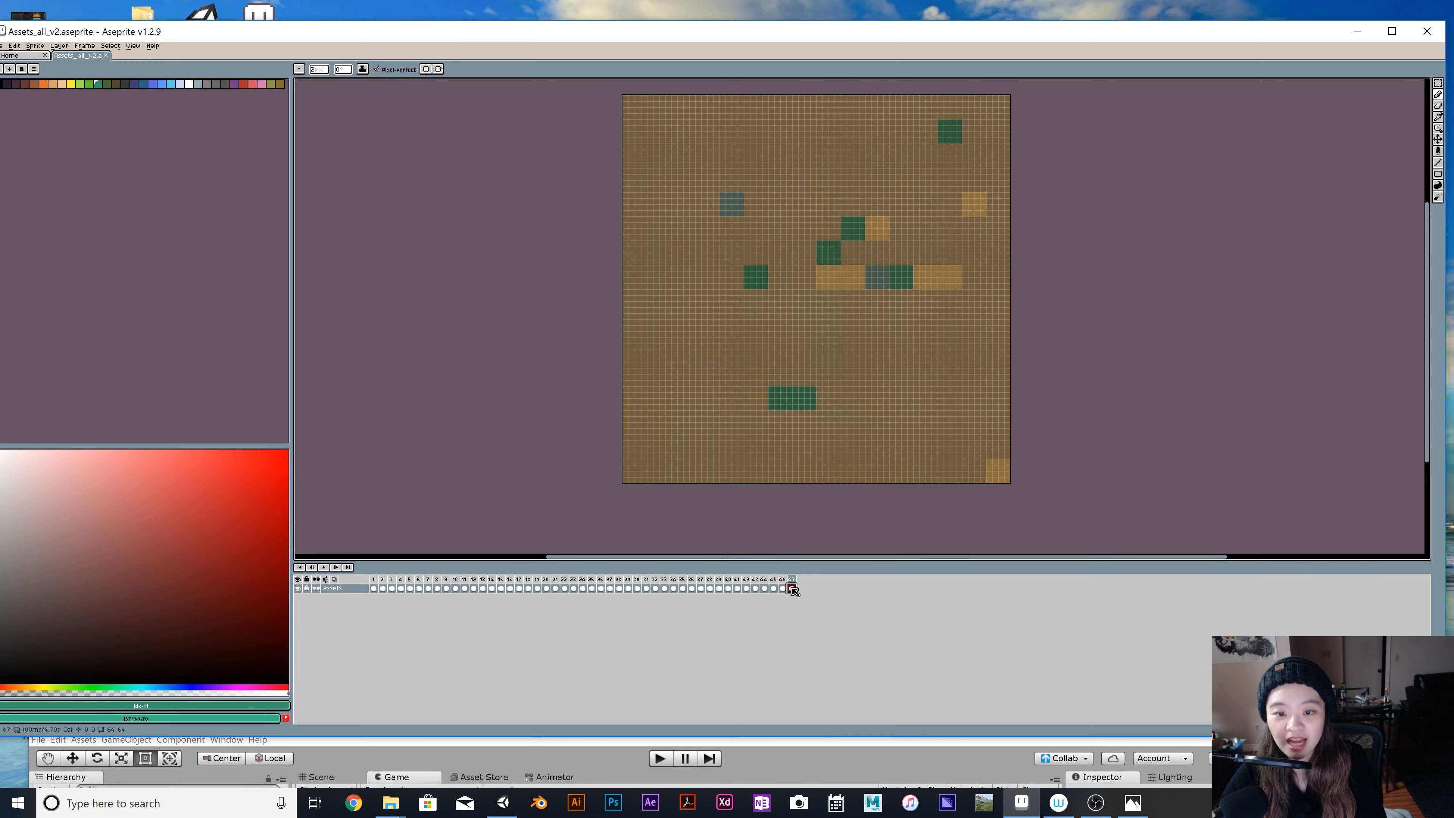
Revisit the beer mug in frame 39 and the ground tiles in frames 46 and 47.
click(719, 588)
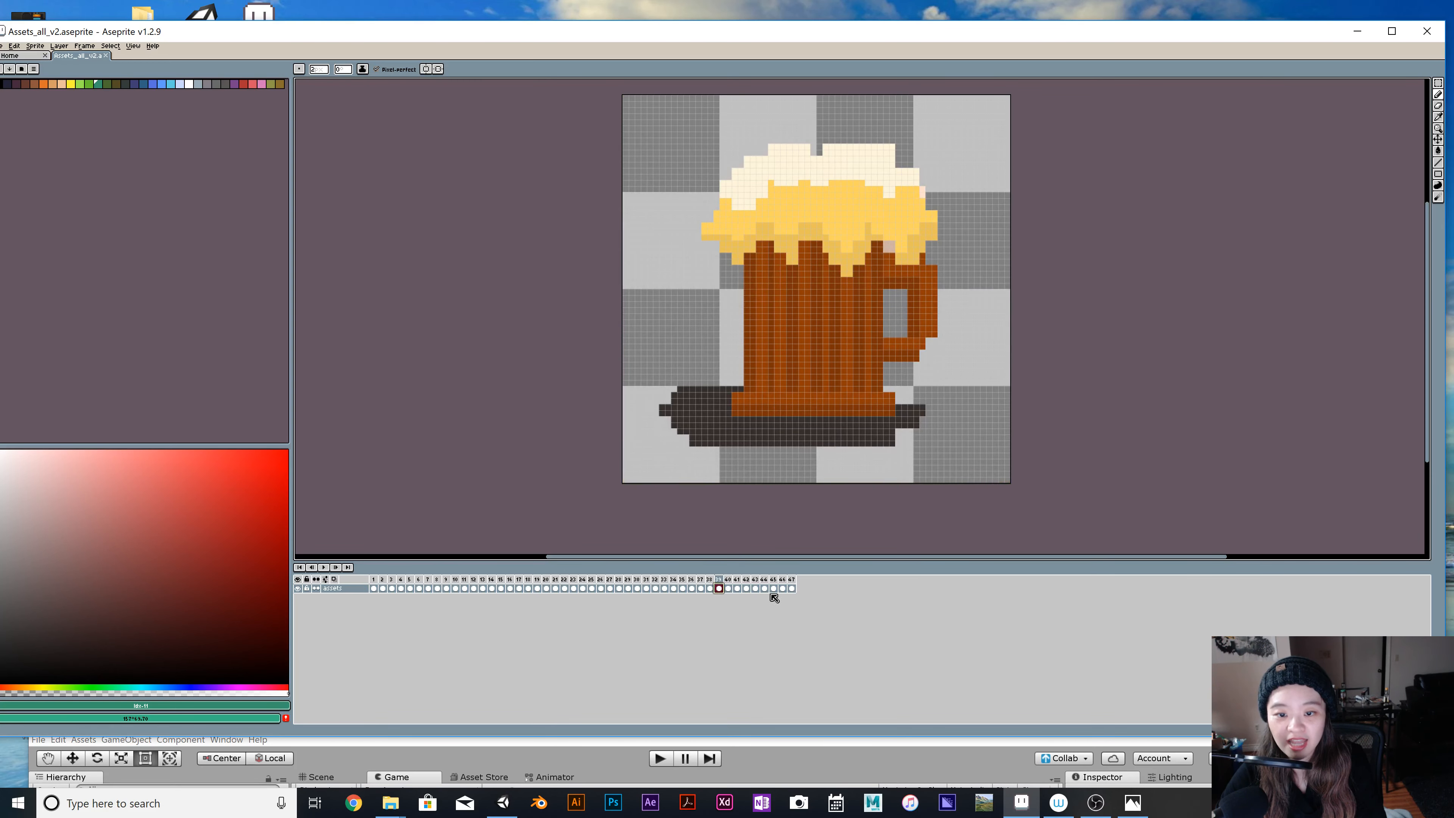
click(784, 588)
click(792, 588)
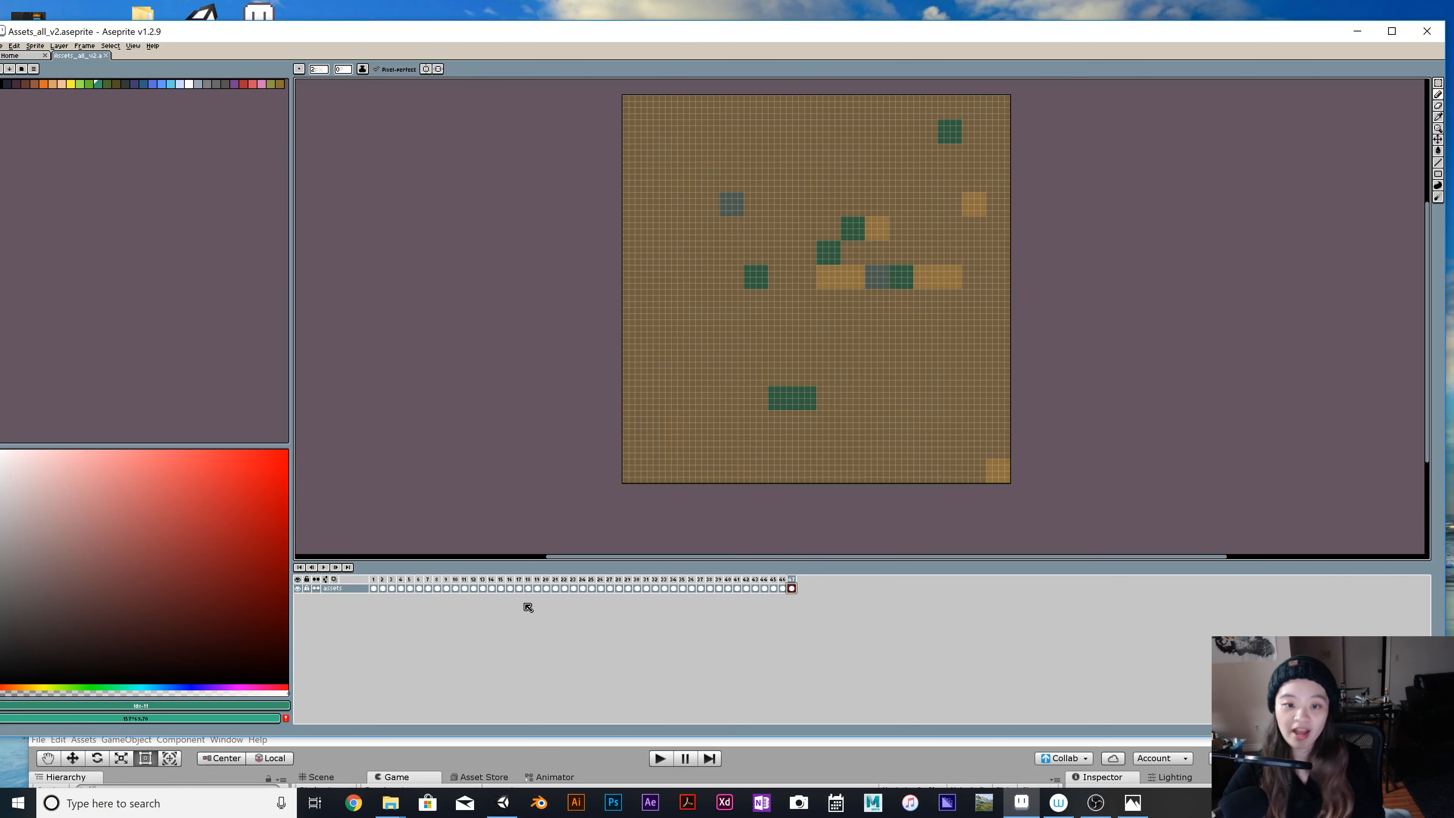
Export all frames of Assets_all_v2 as a 512 by 512 sprite sheet arranged by rows and open the generated sheet.
drag(587, 39, 607, 25)
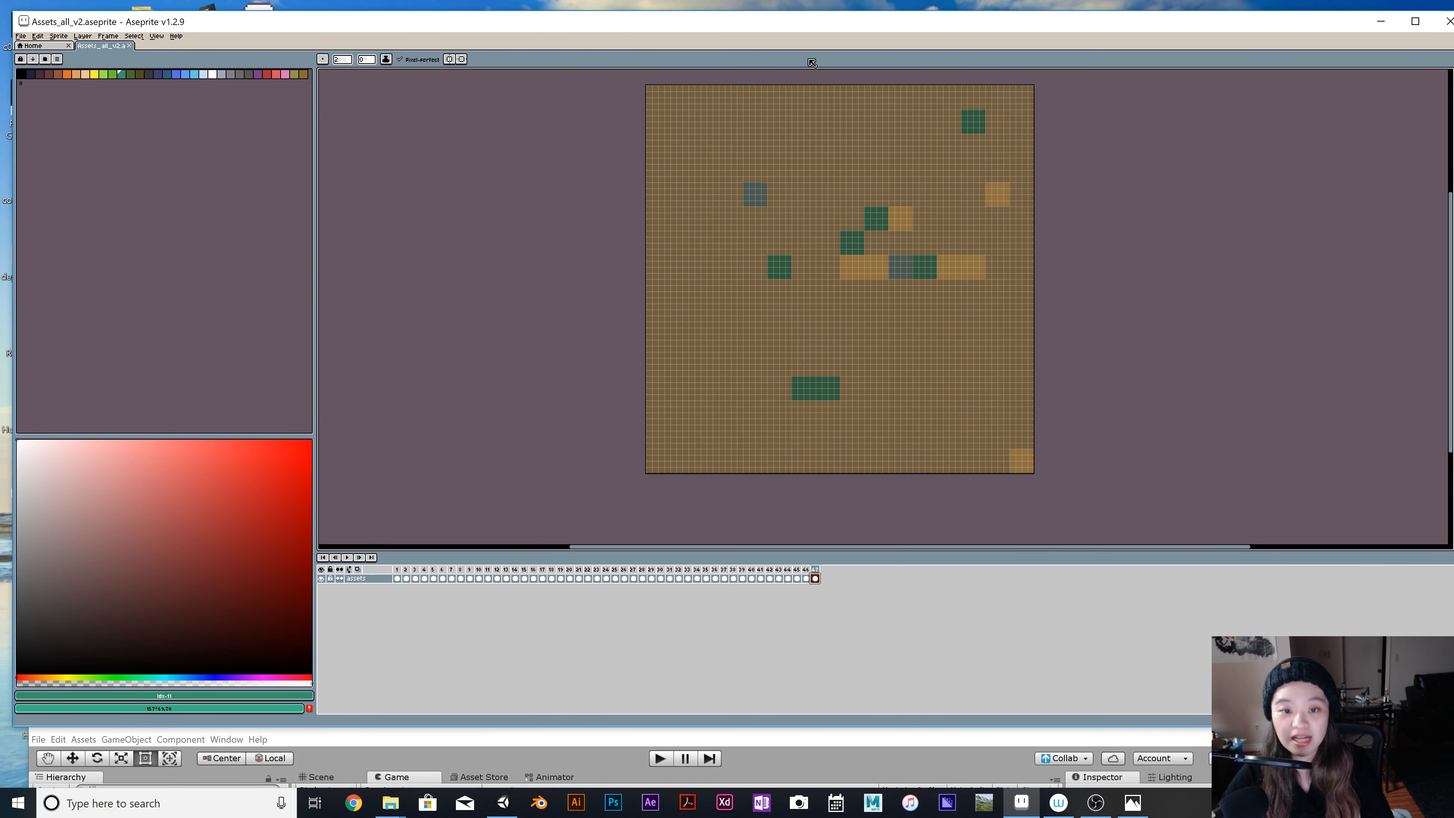
click(20, 36)
mouse_move(36, 38)
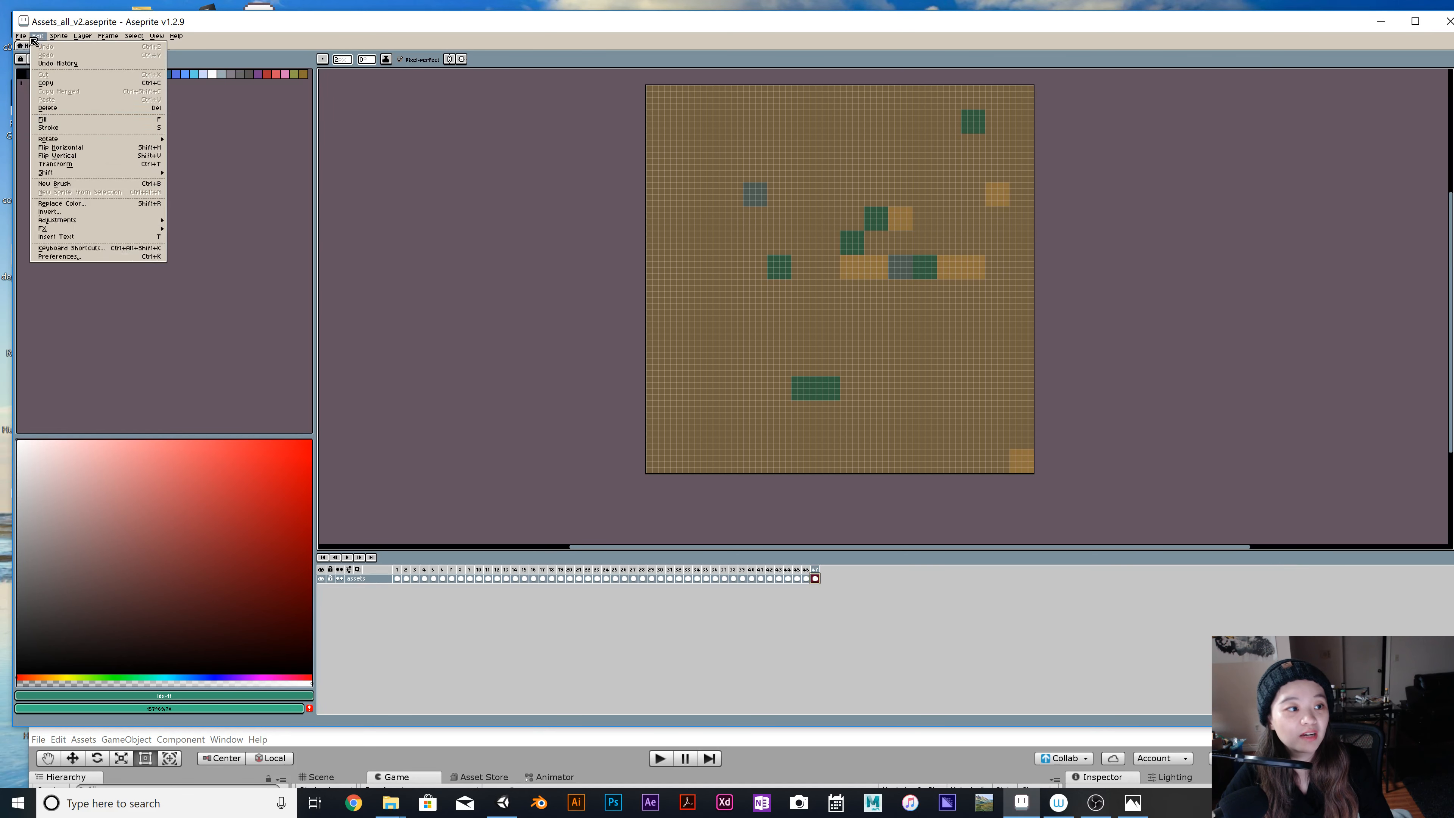
click(78, 131)
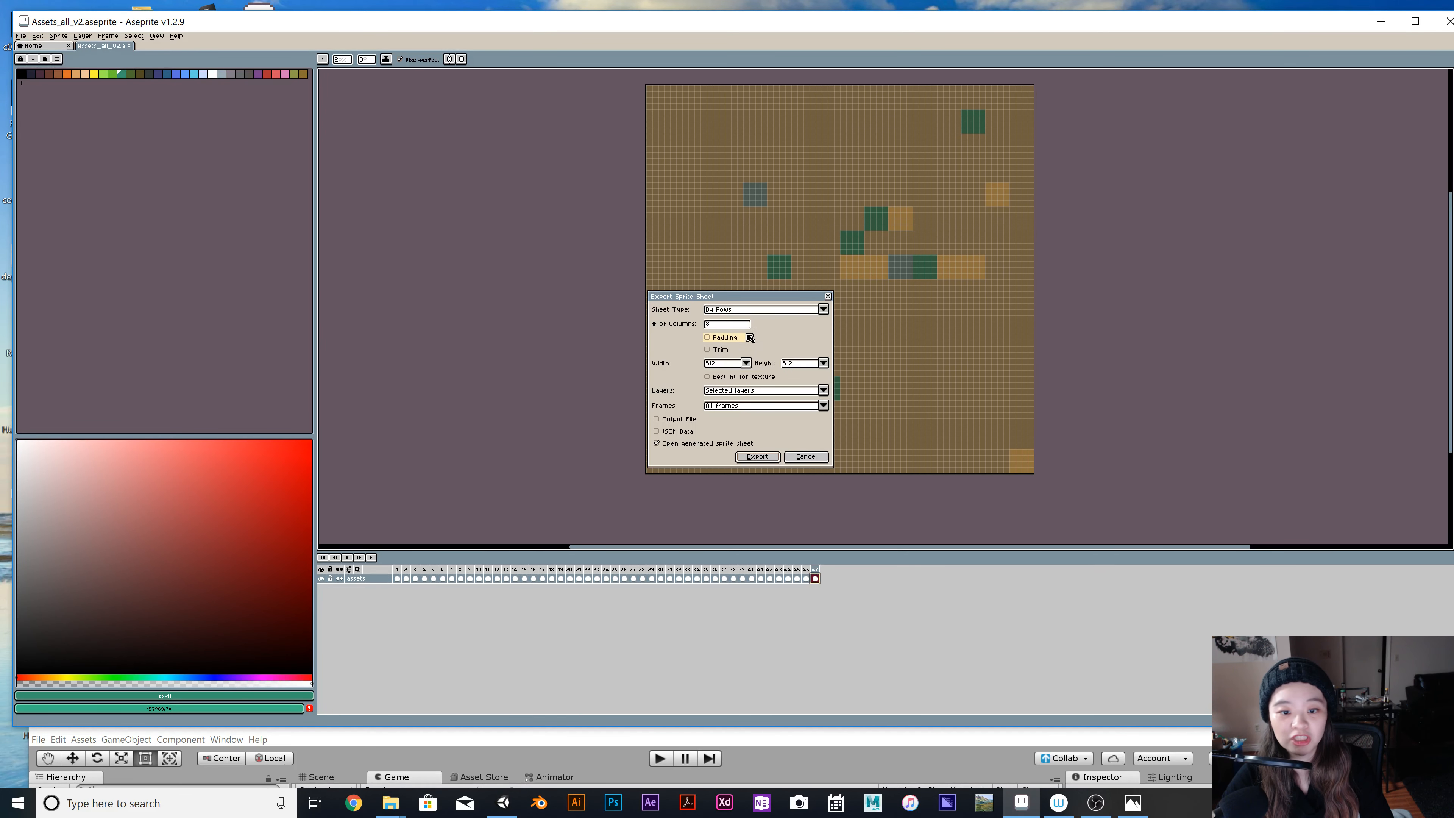
click(824, 309)
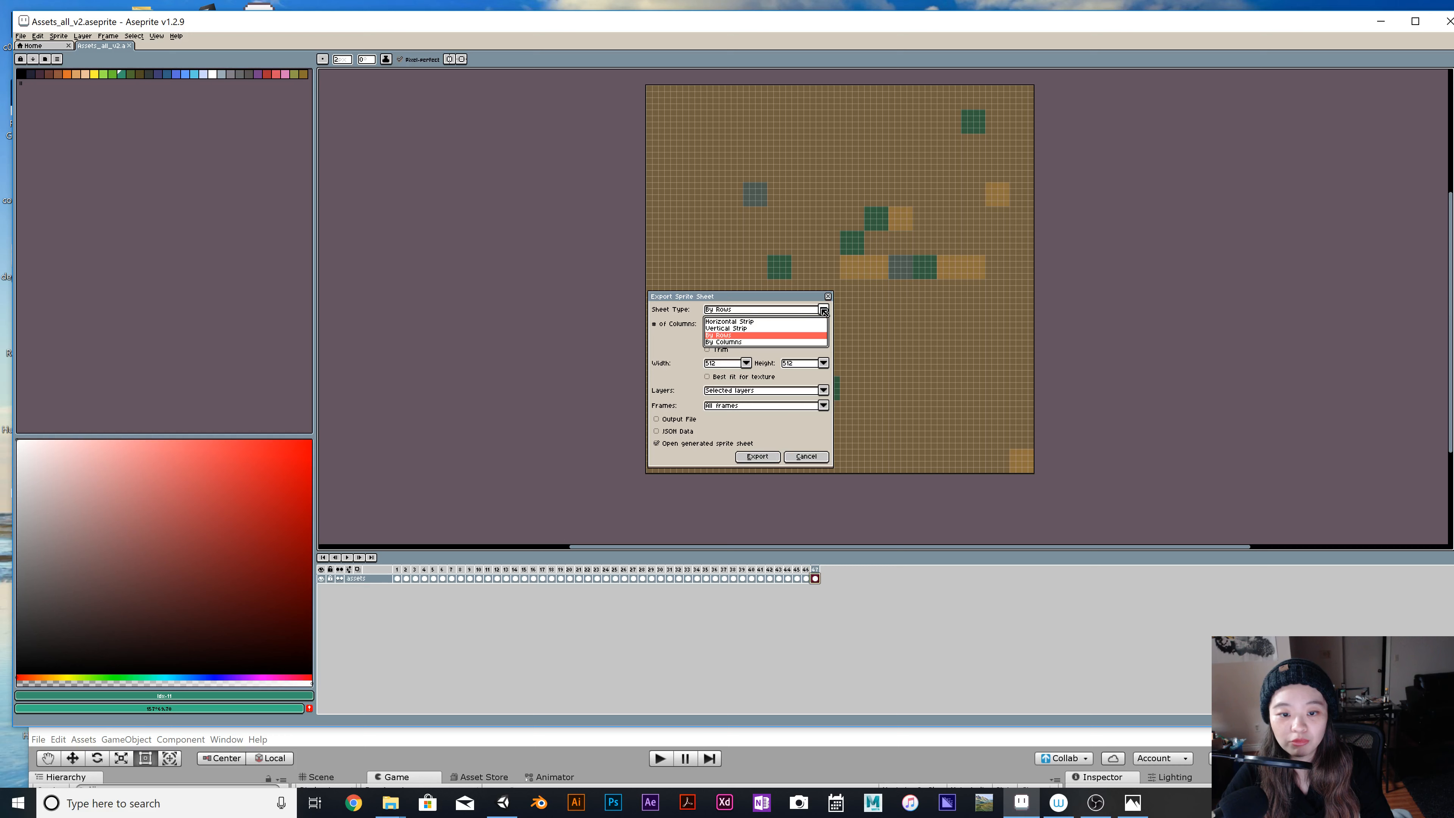
click(744, 335)
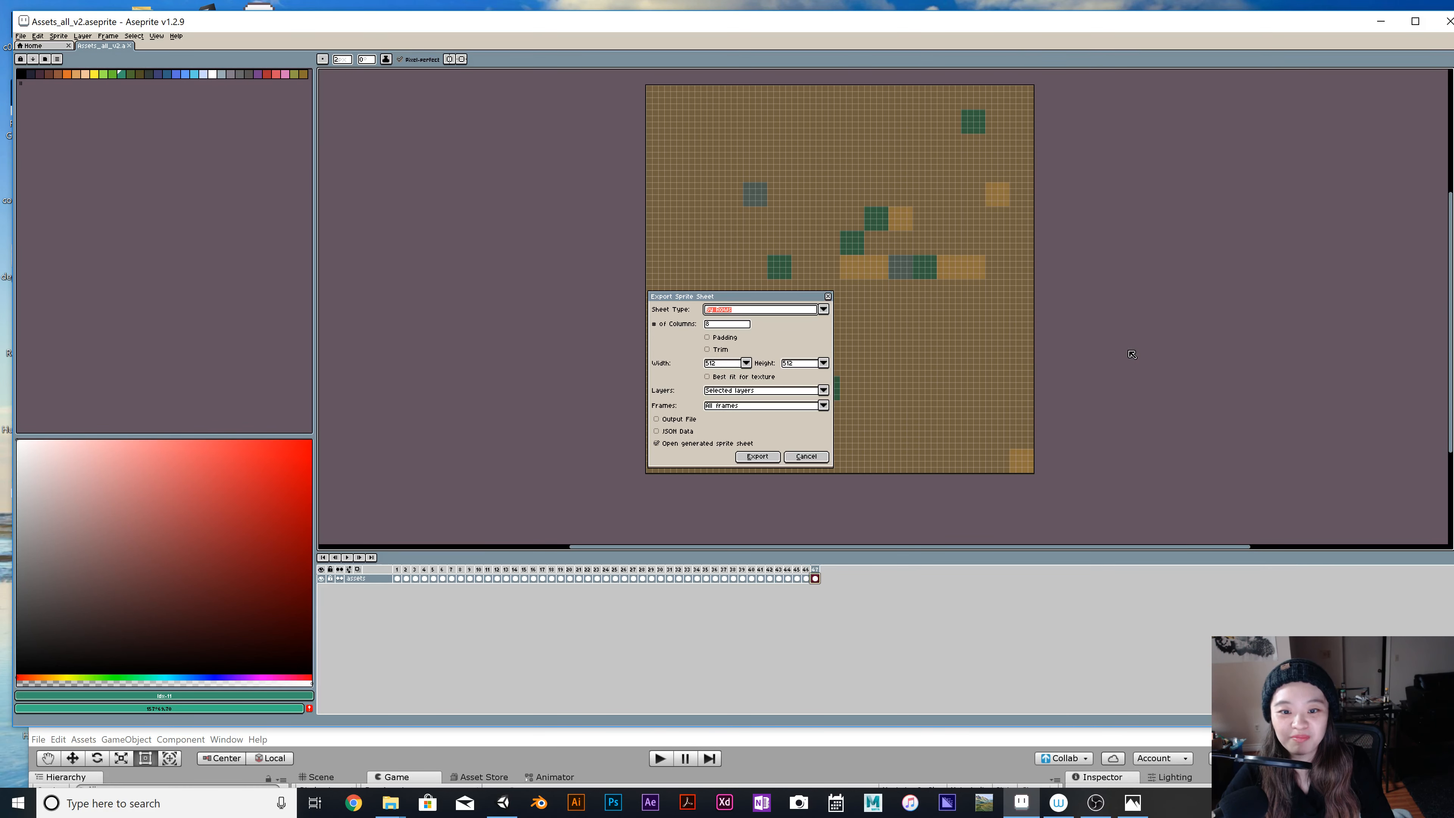
click(765, 458)
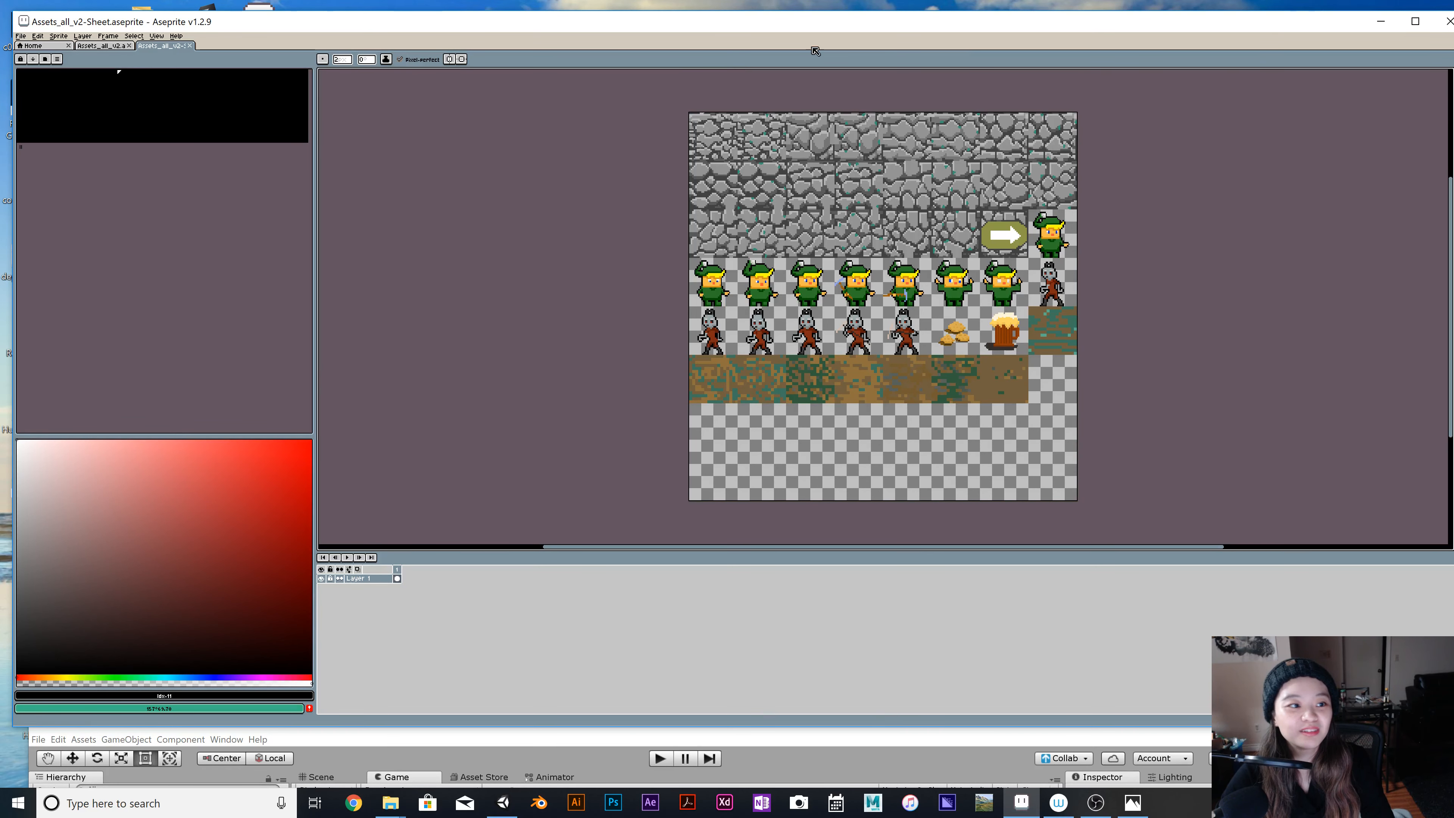
Compare frame 1 of the original Assets_all_v2 sprite with the generated sprite sheet.
click(109, 47)
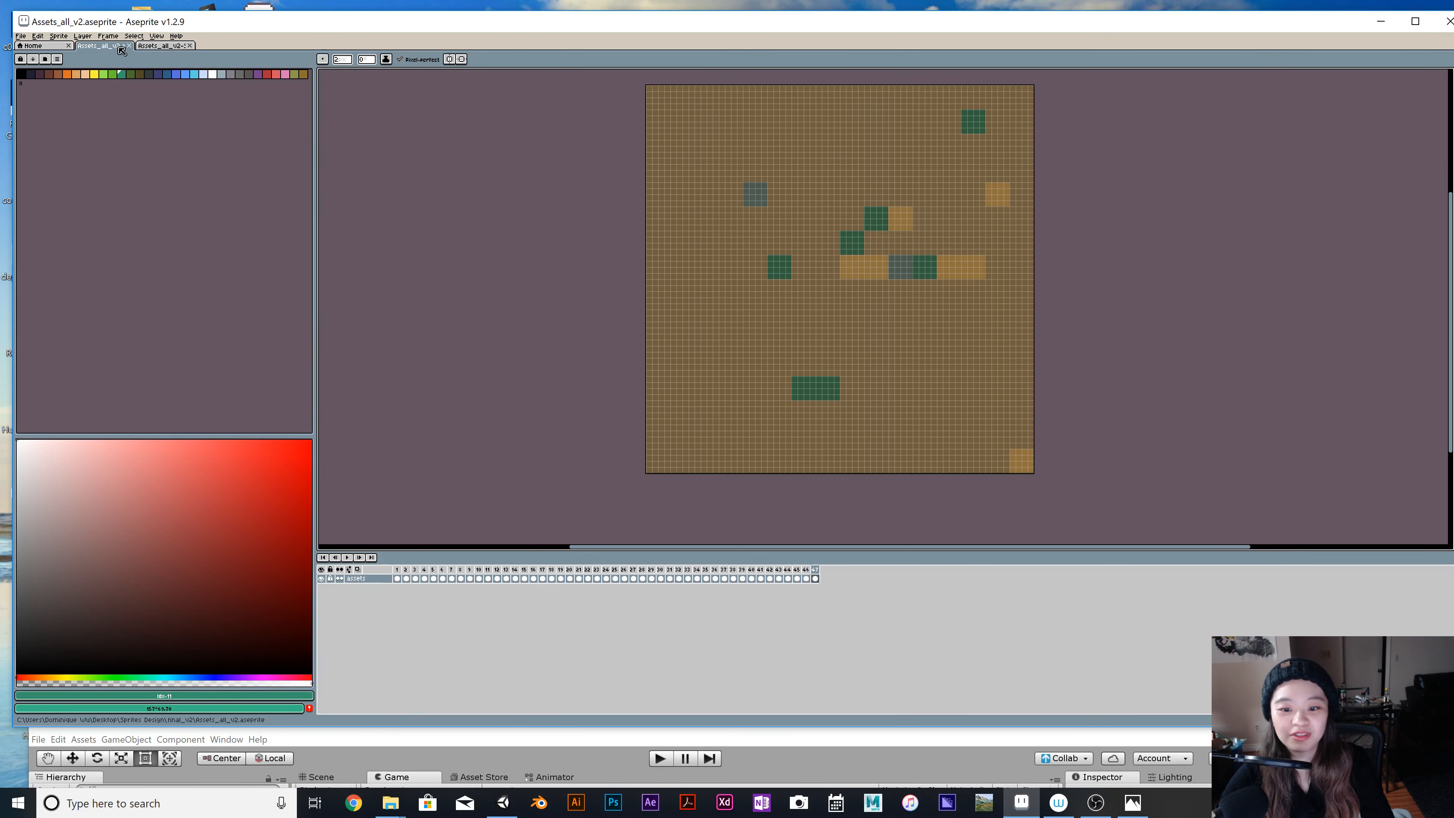
click(398, 571)
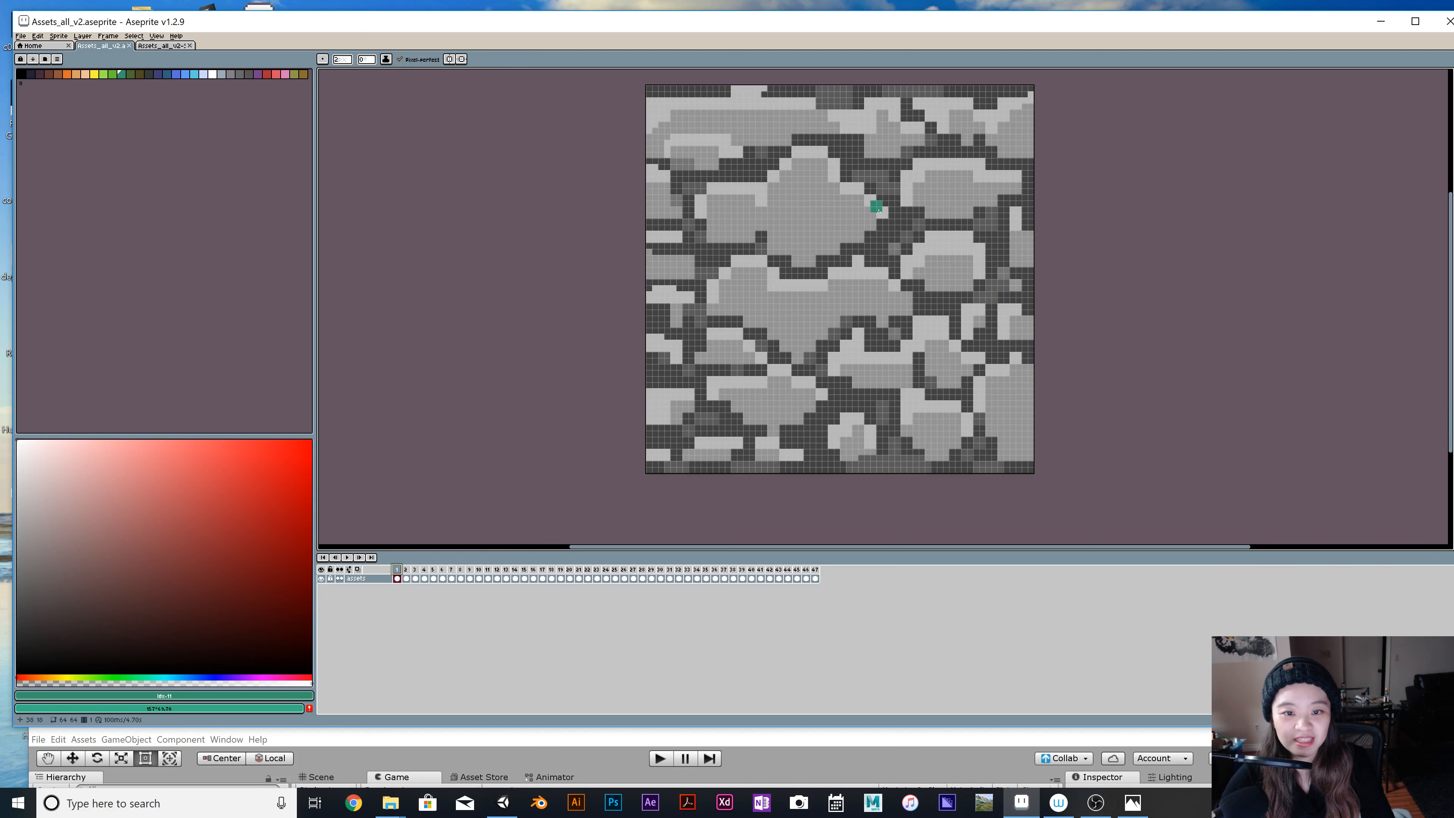
click(156, 36)
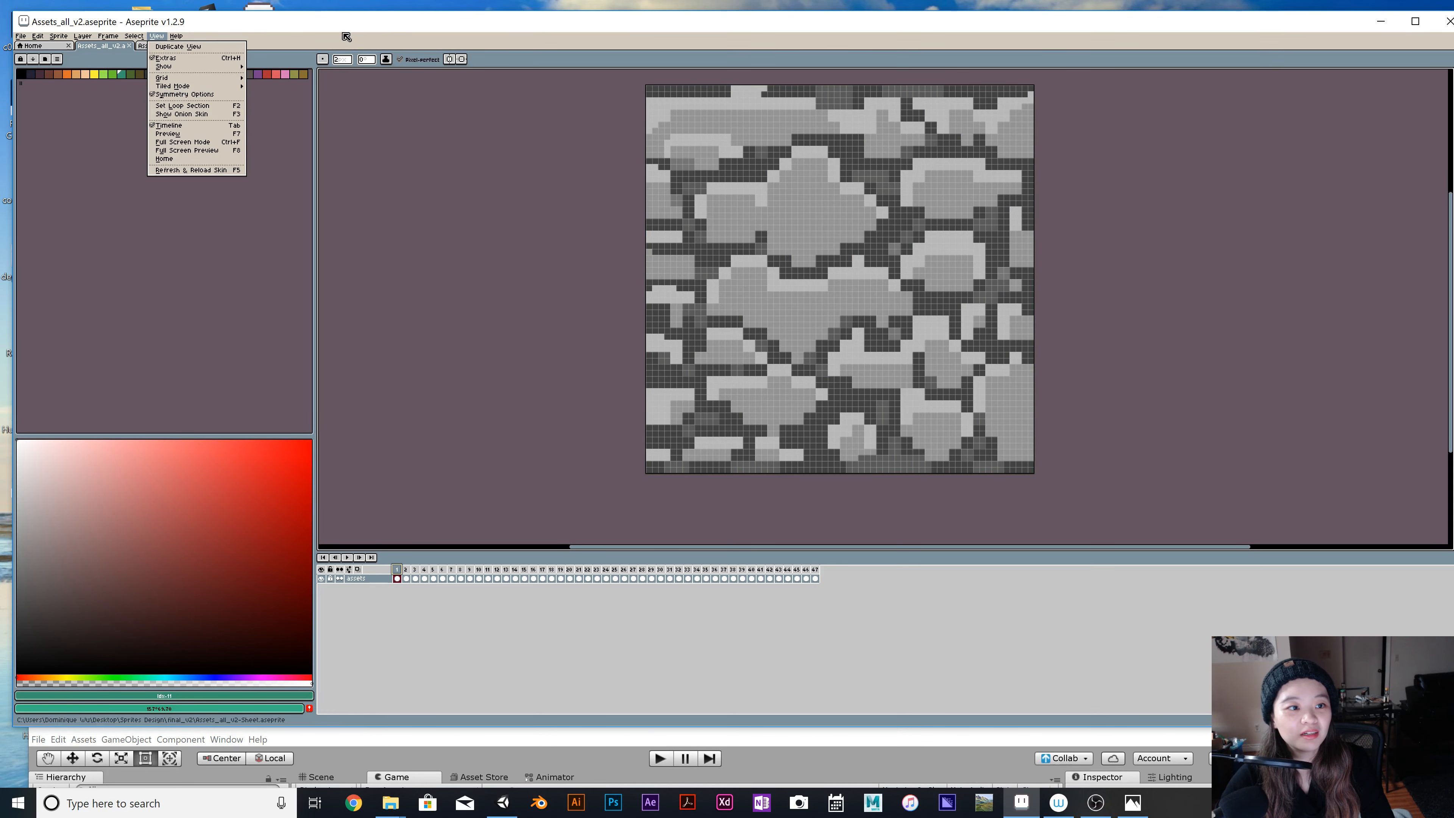
drag(343, 26, 340, 27)
click(403, 172)
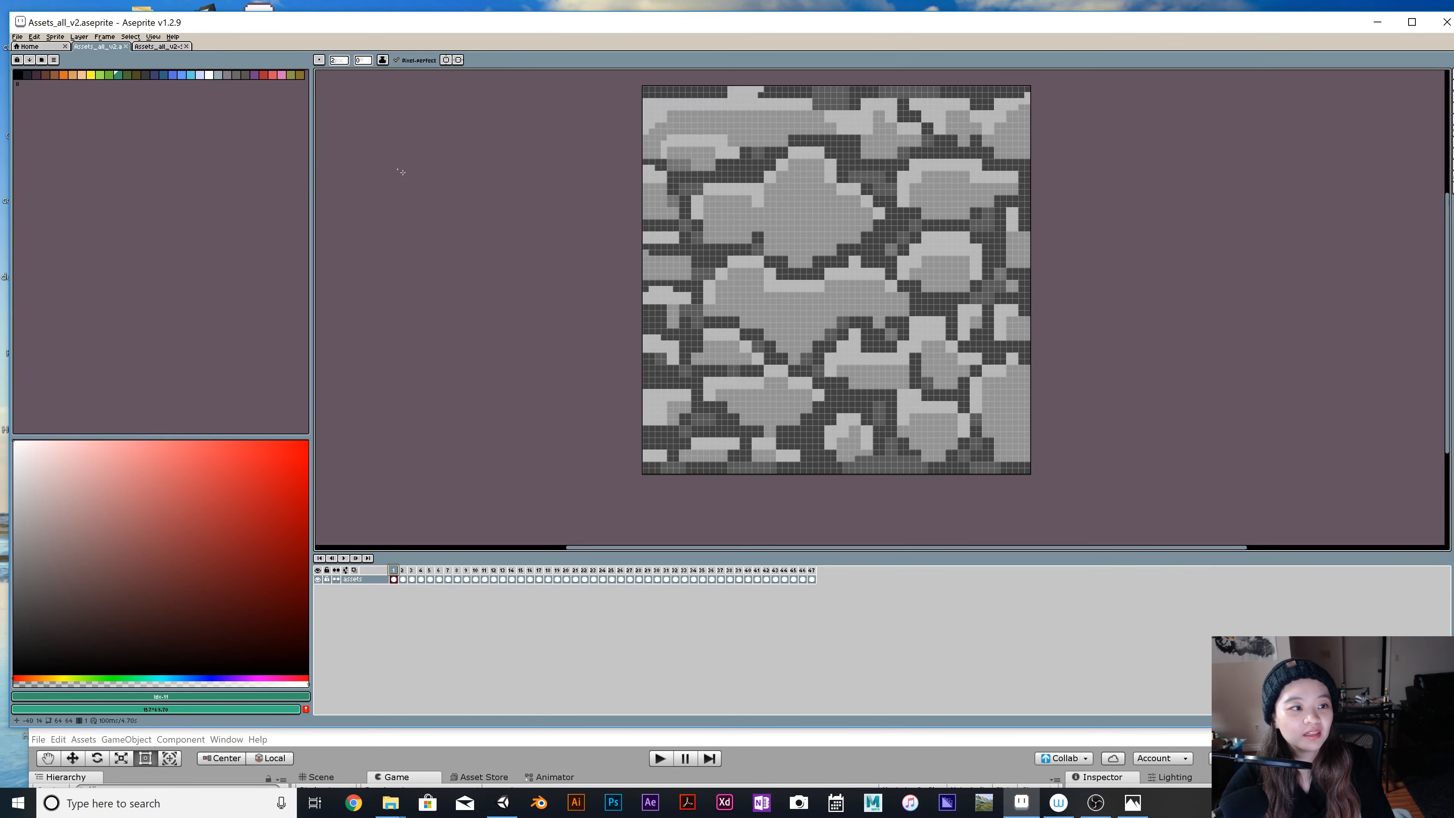
click(160, 47)
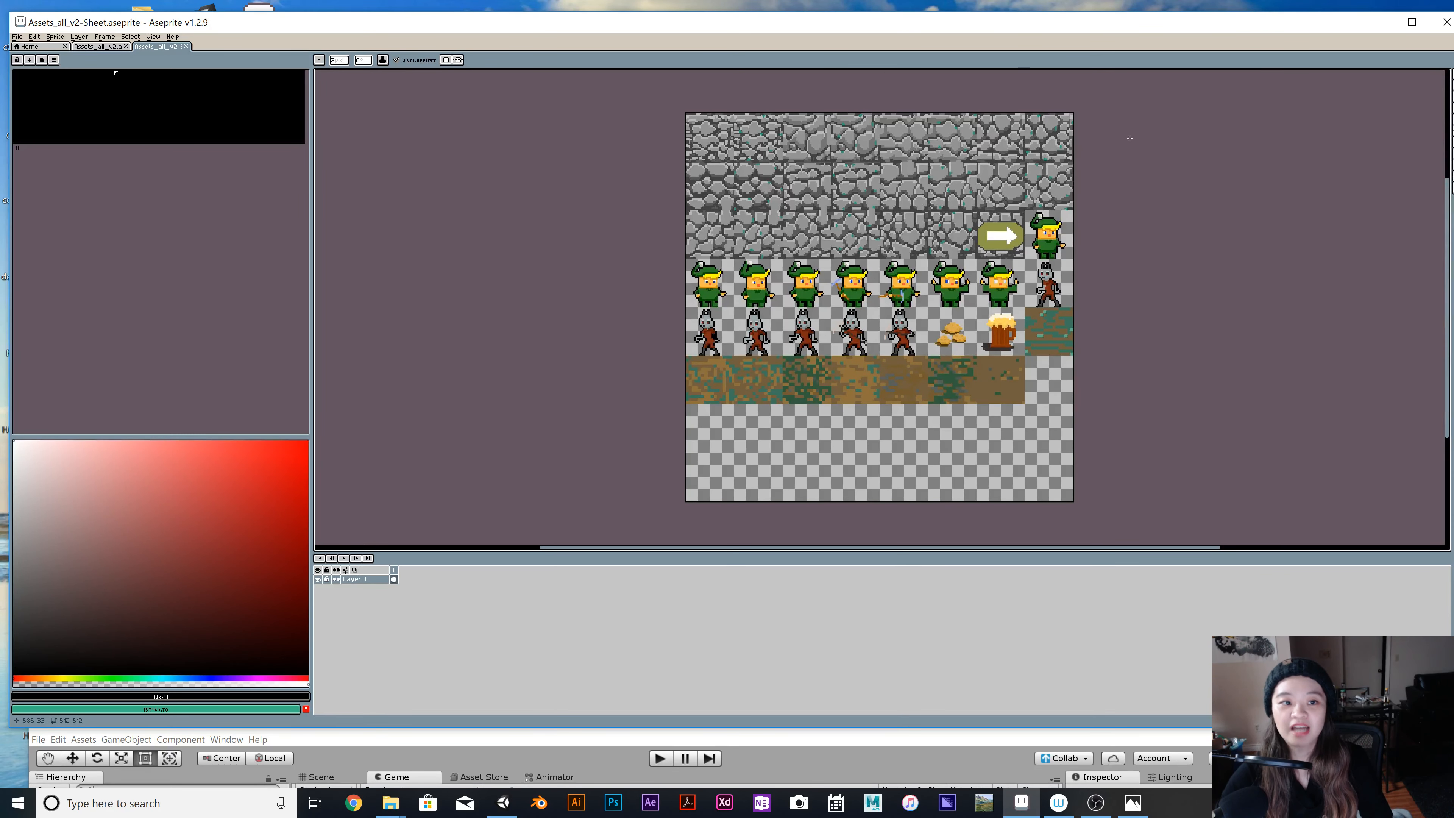
Save the generated sheet in PNG format as Assets_all_v4-Sheet.png in the final_v2 folder.
click(17, 36)
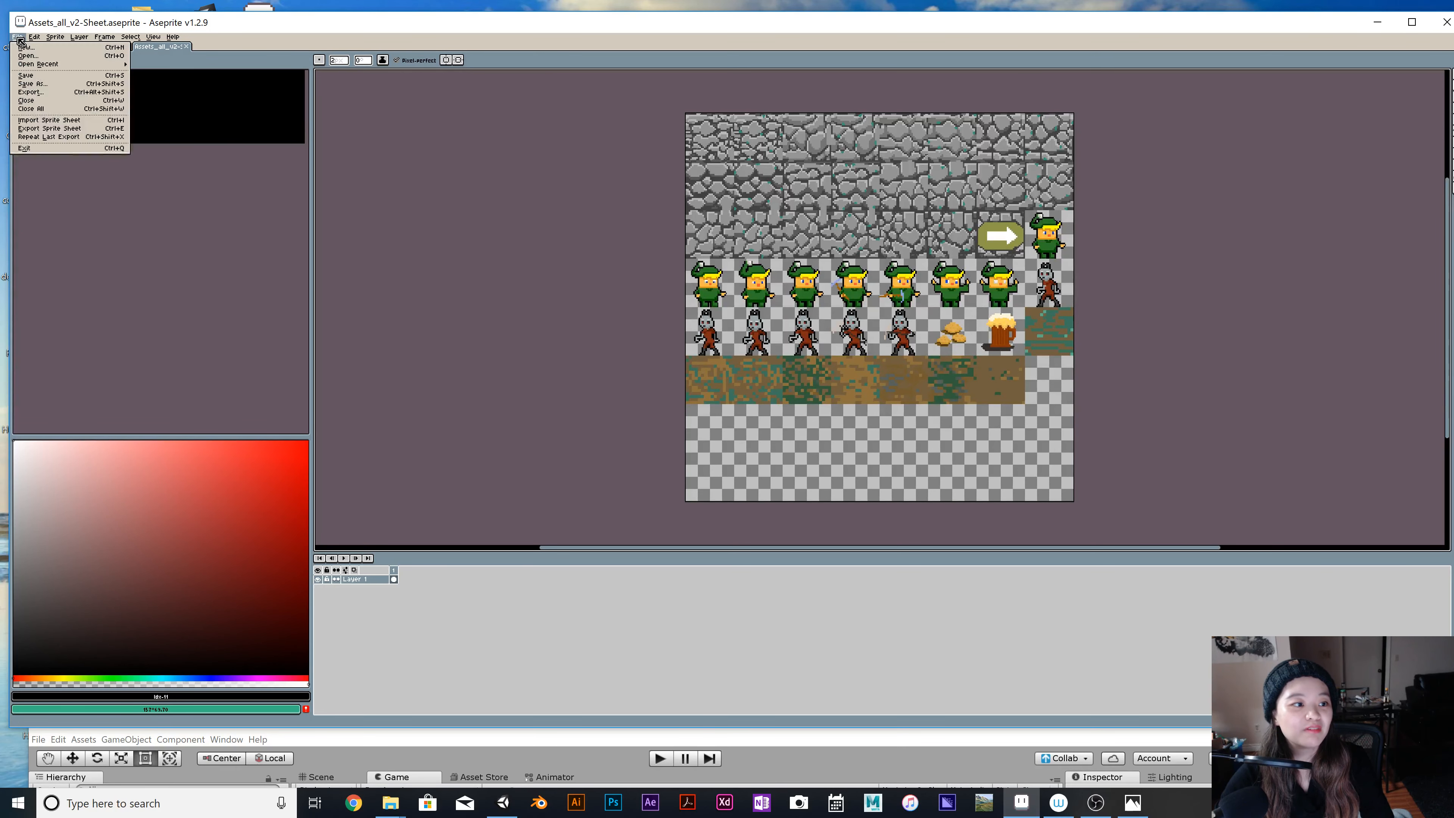
click(69, 85)
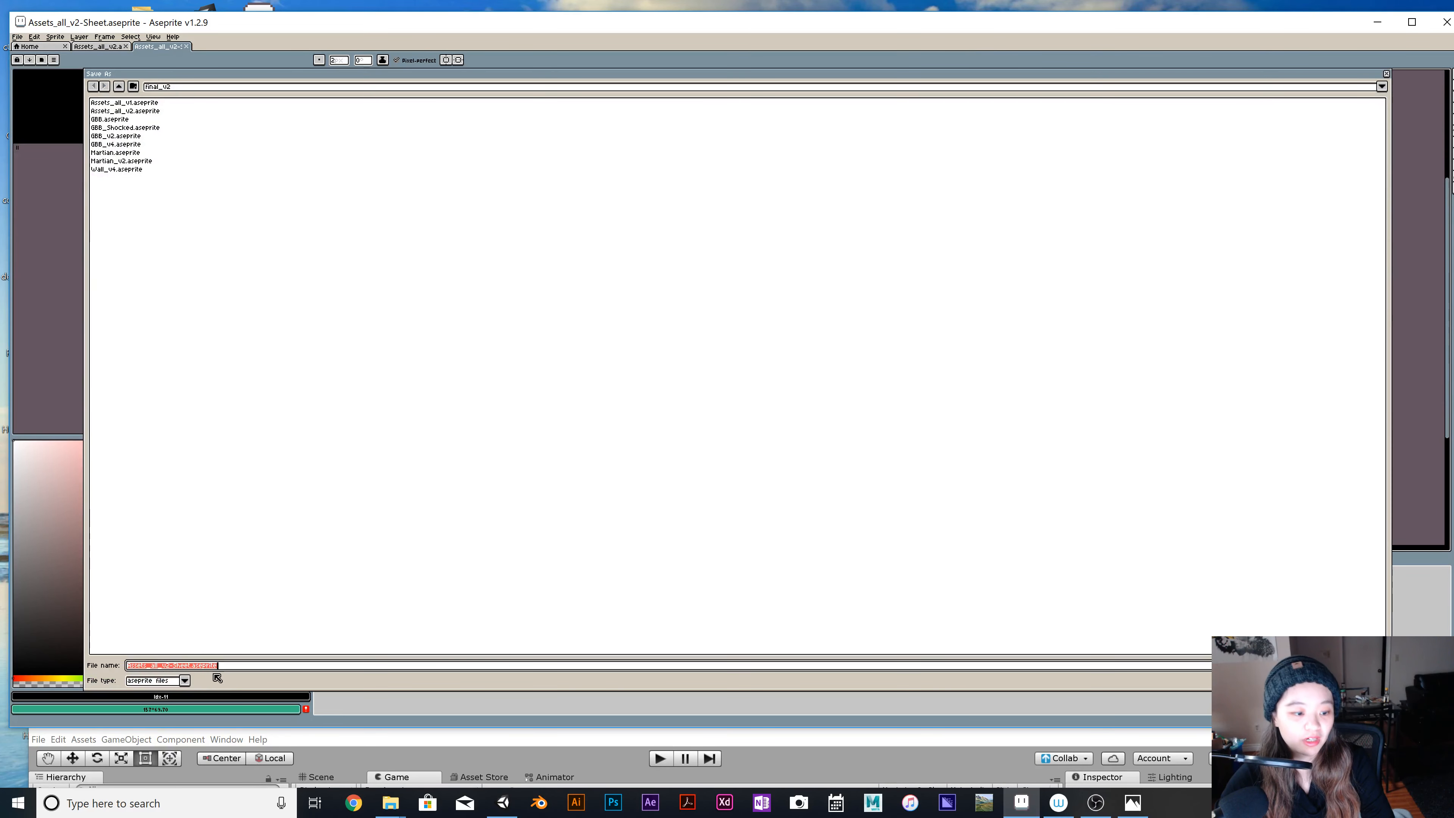
click(184, 681)
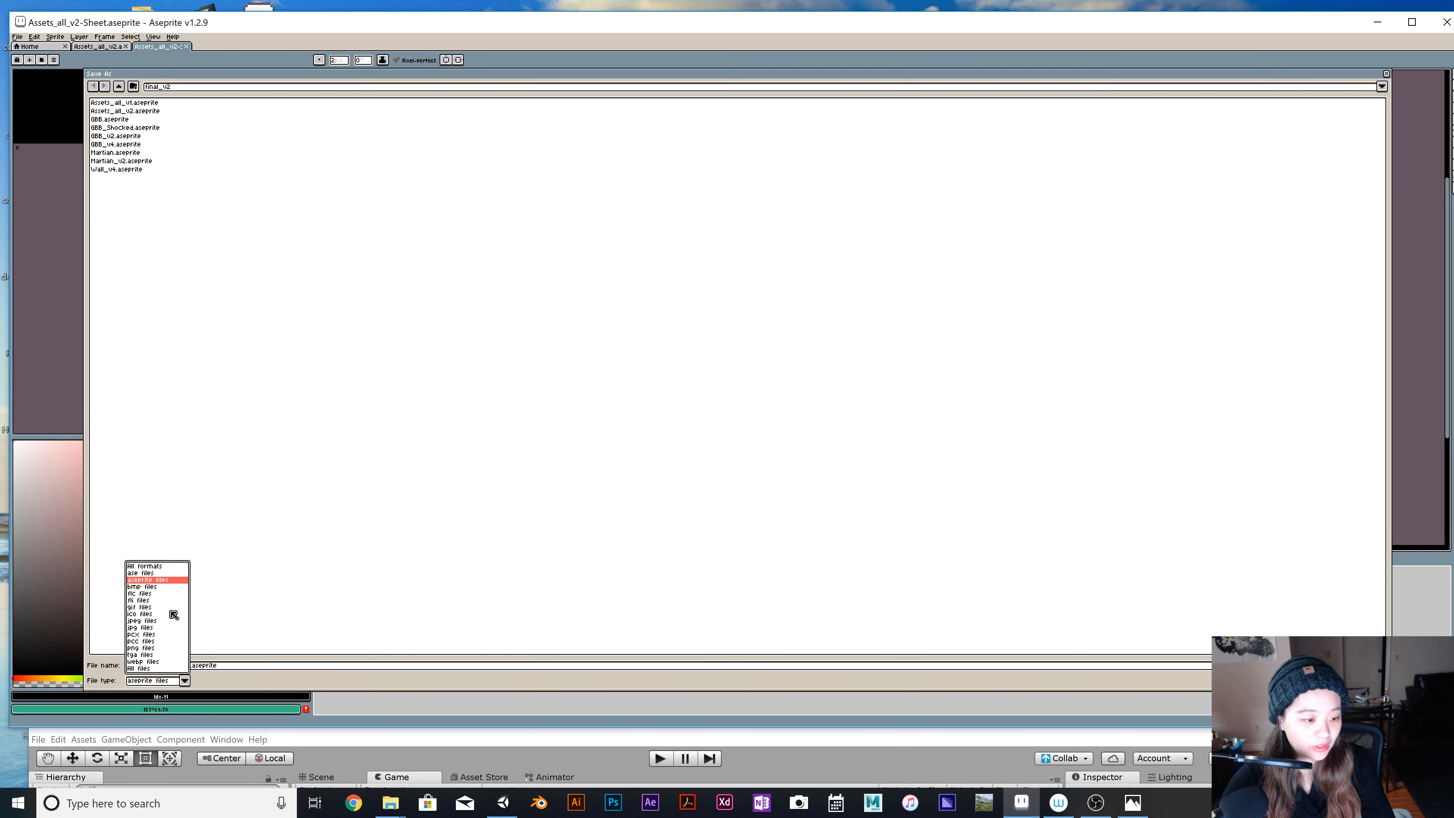
click(157, 648)
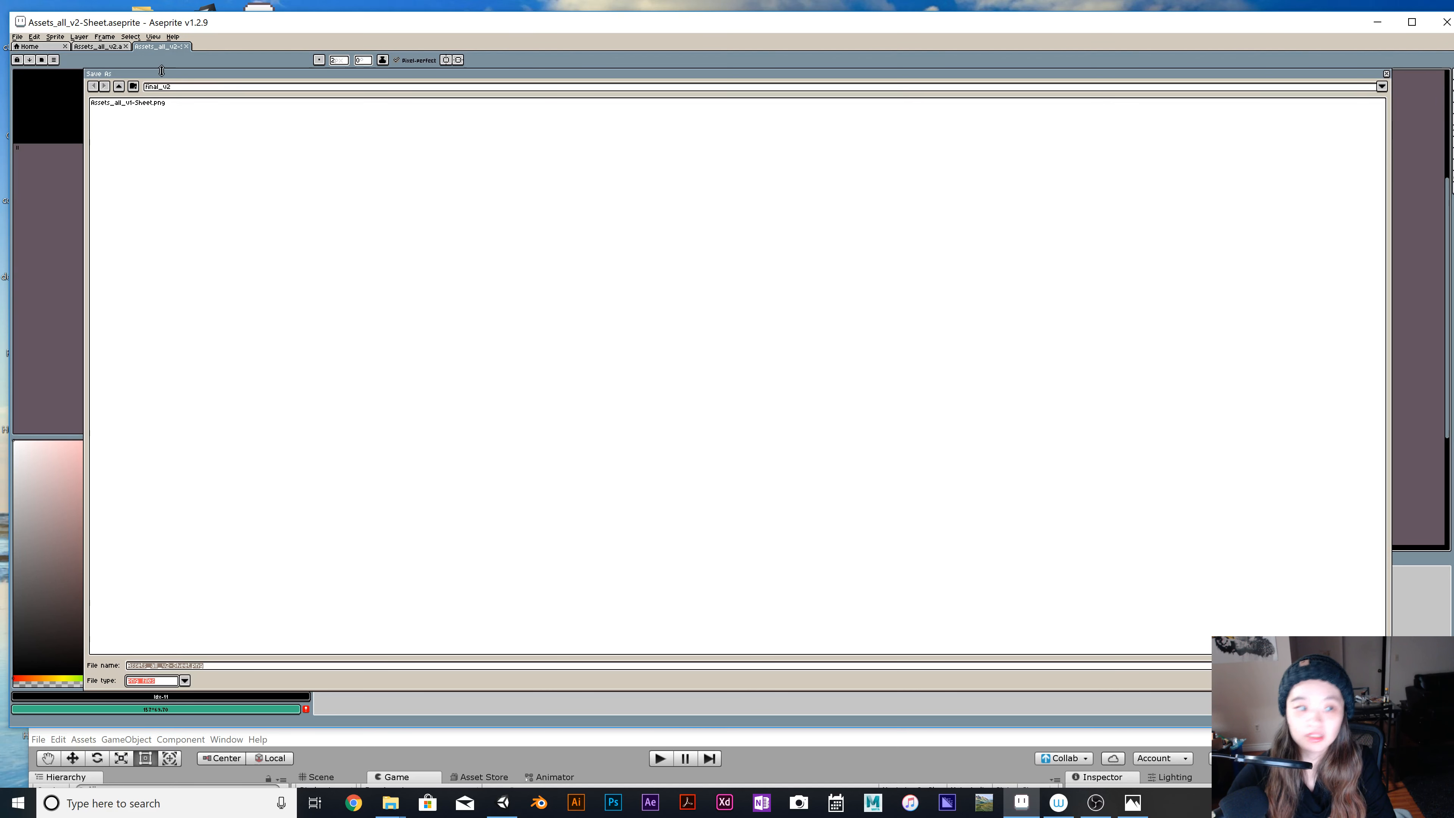
click(172, 666)
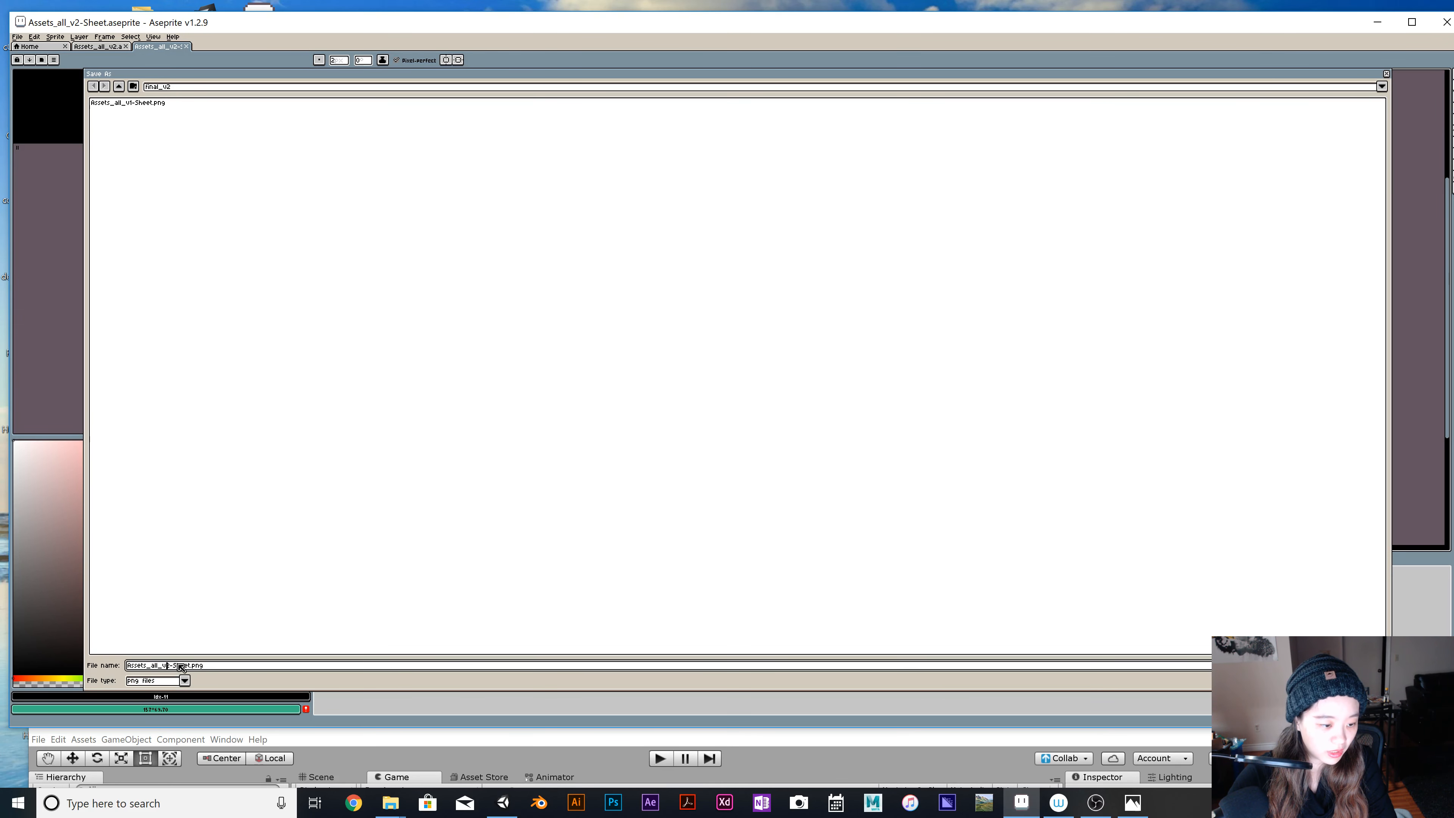
key(BackSpace)
text(4)
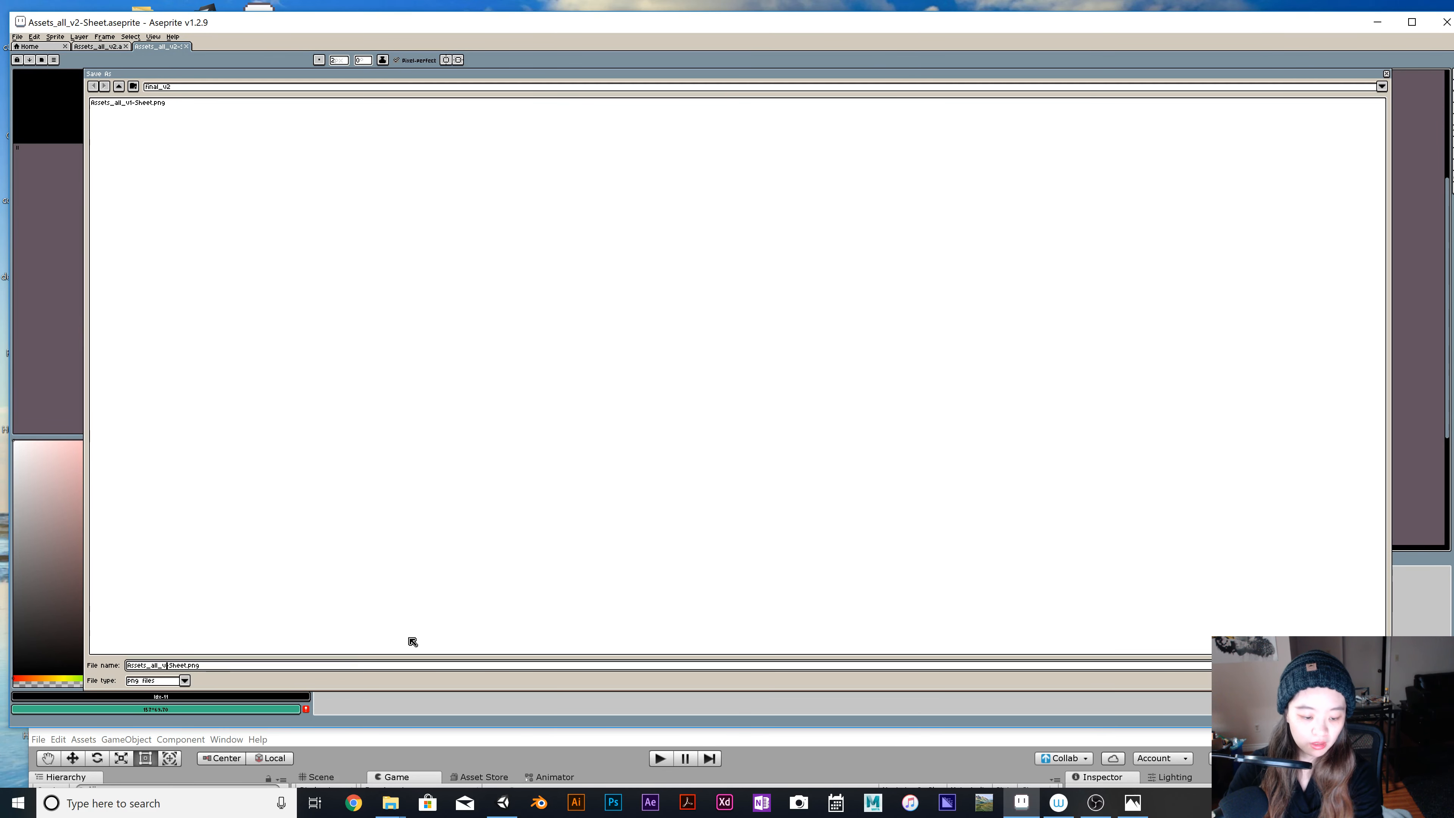
key(Return)
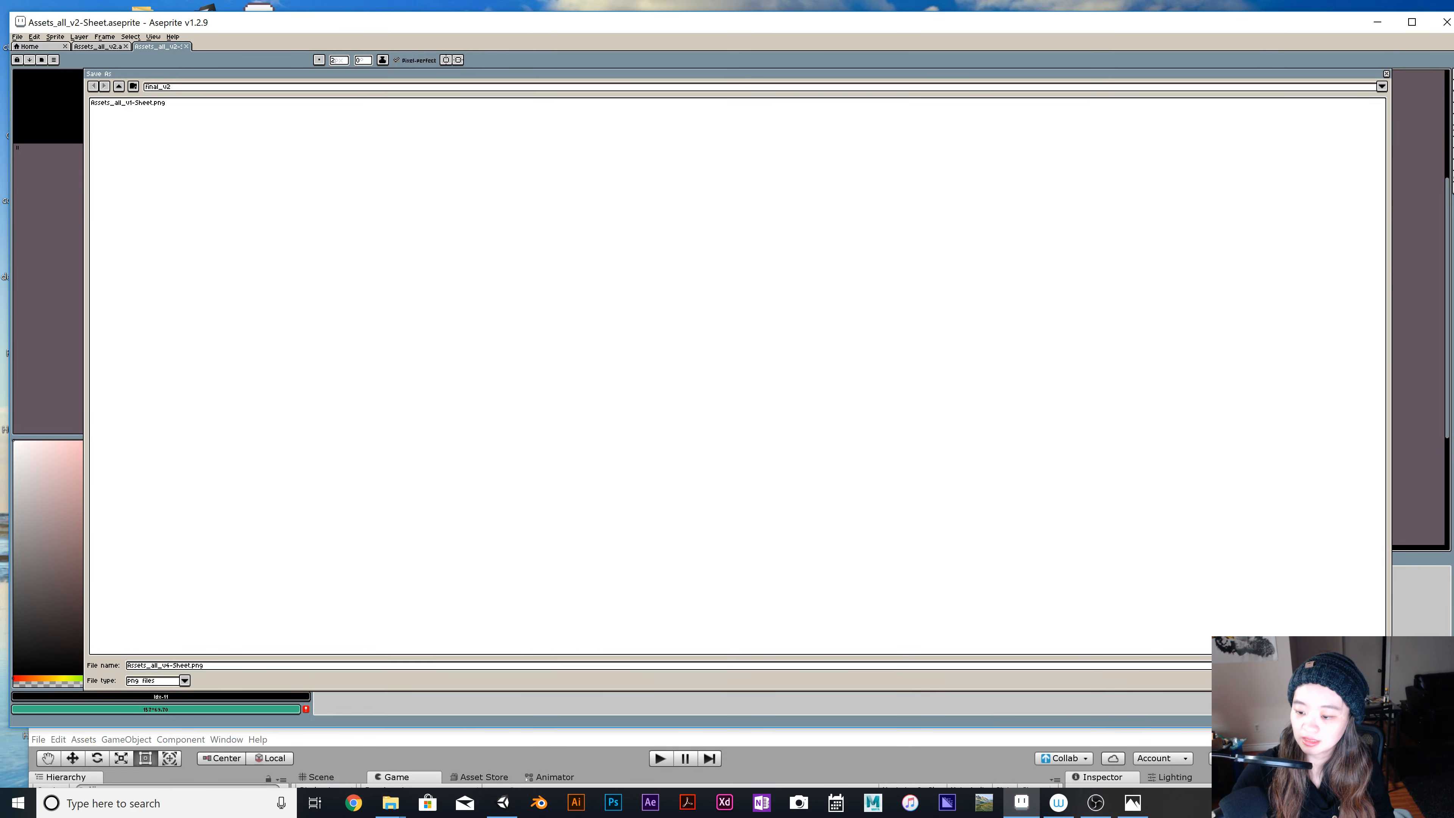
Look at the Assets_all_v1-Sheet.png image in Photos and put its window away.
drag(1108, 25, 1108, 205)
click(426, 58)
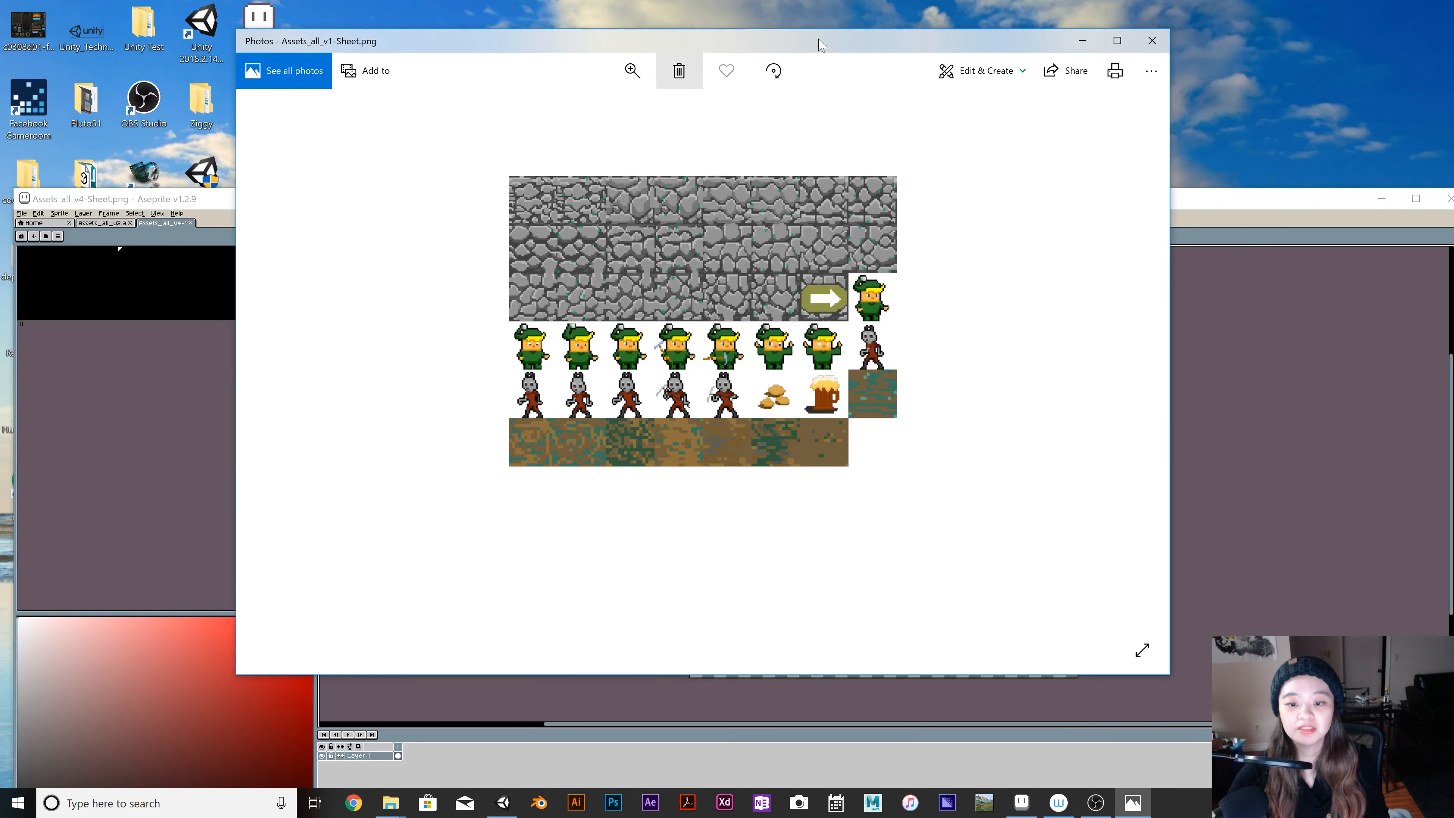
drag(1083, 46, 1080, 143)
click(1086, 136)
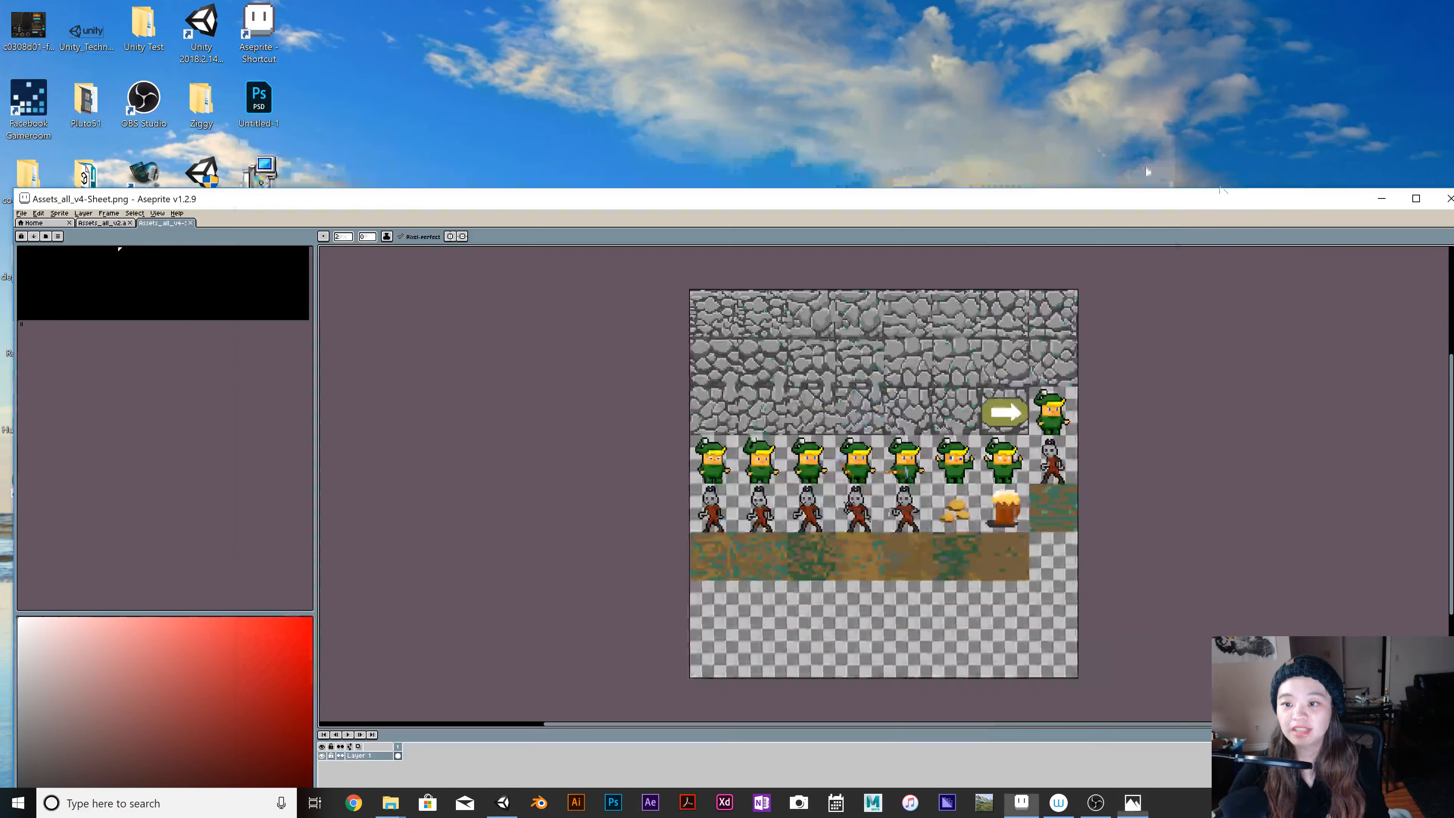
Switch from Aseprite to the Unity project, show the Scene view and select the Player object.
drag(1374, 198, 1286, 361)
click(1289, 357)
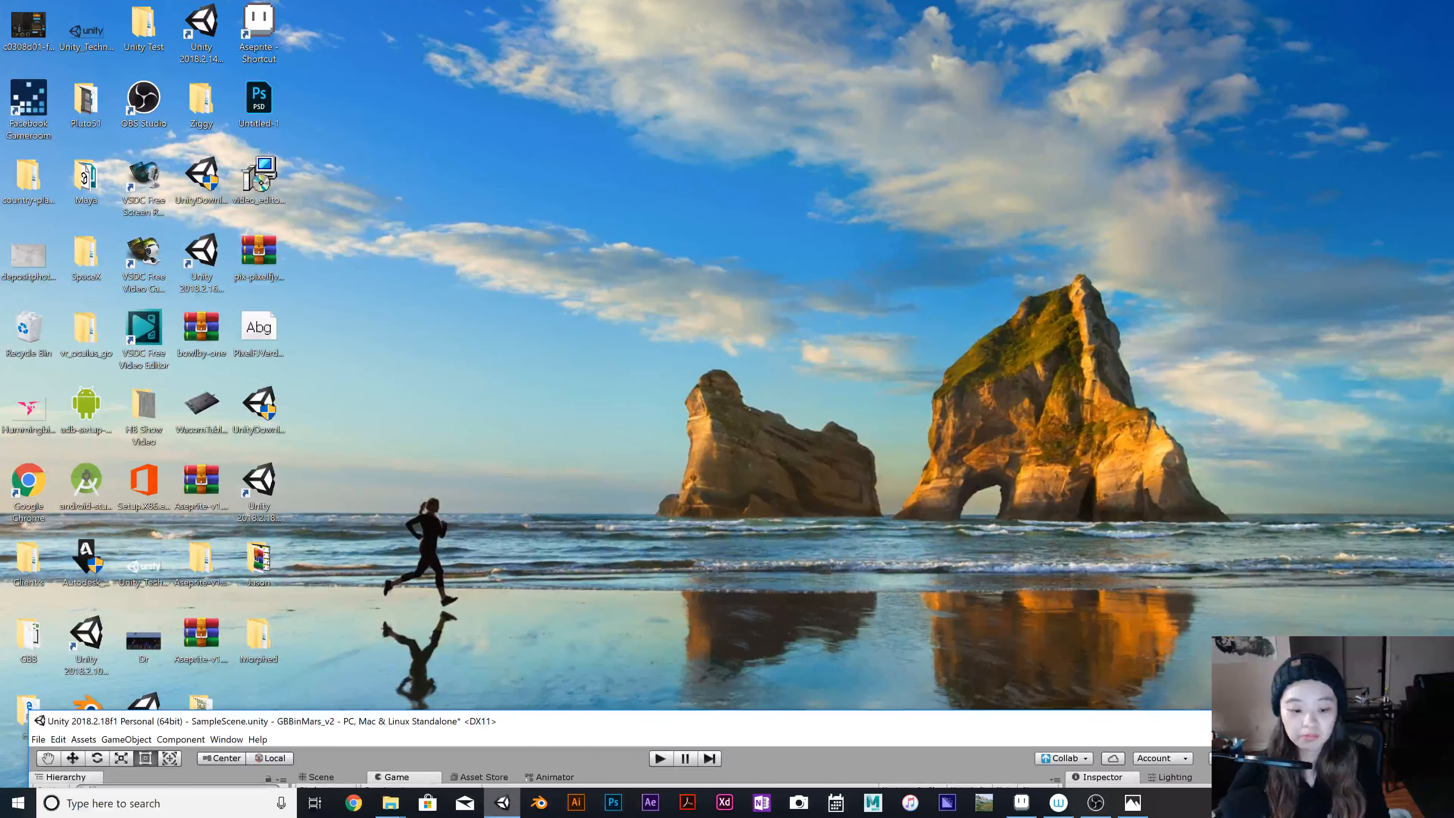
drag(623, 720, 733, 1)
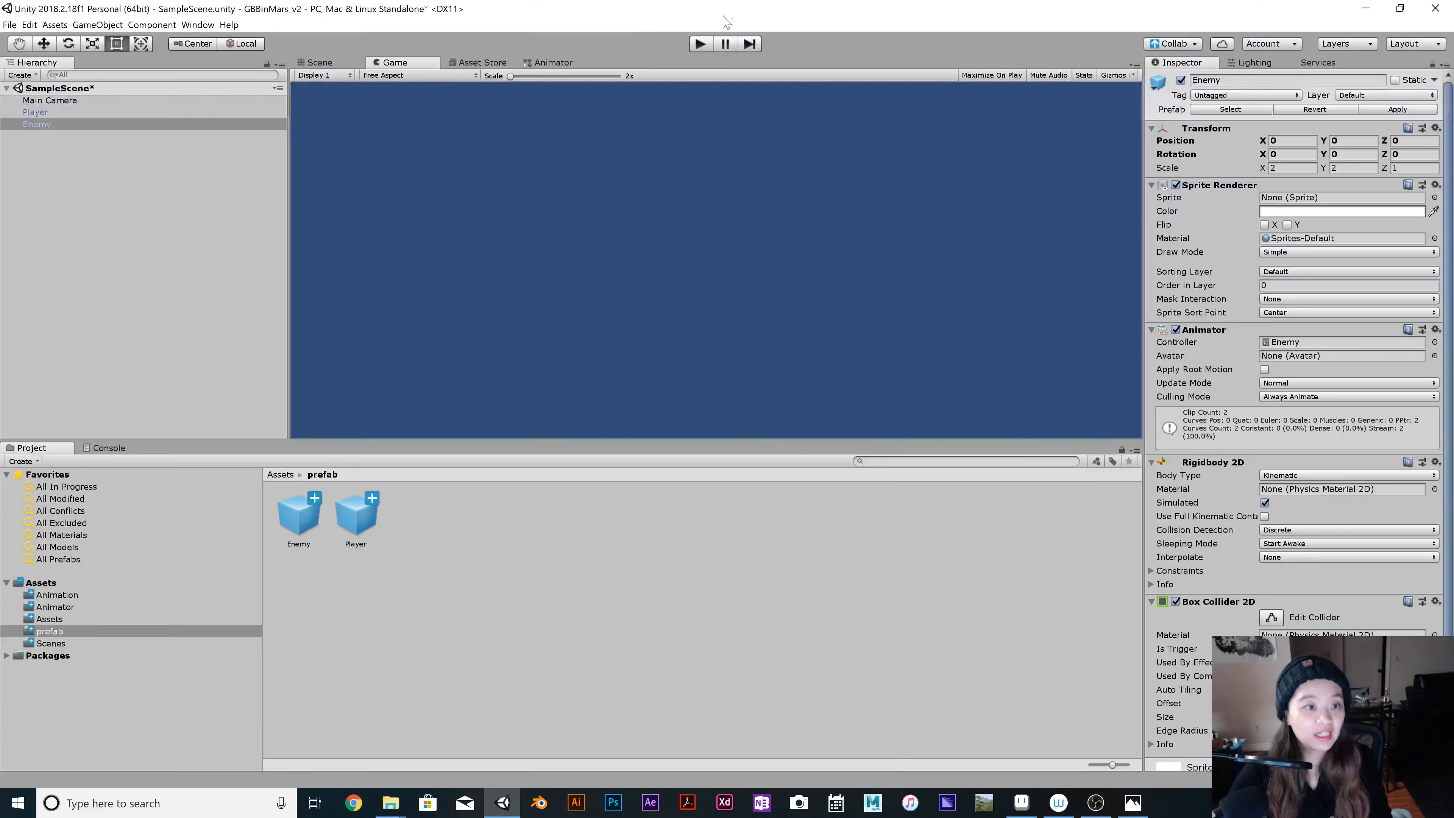
click(319, 63)
drag(400, 8, 401, 14)
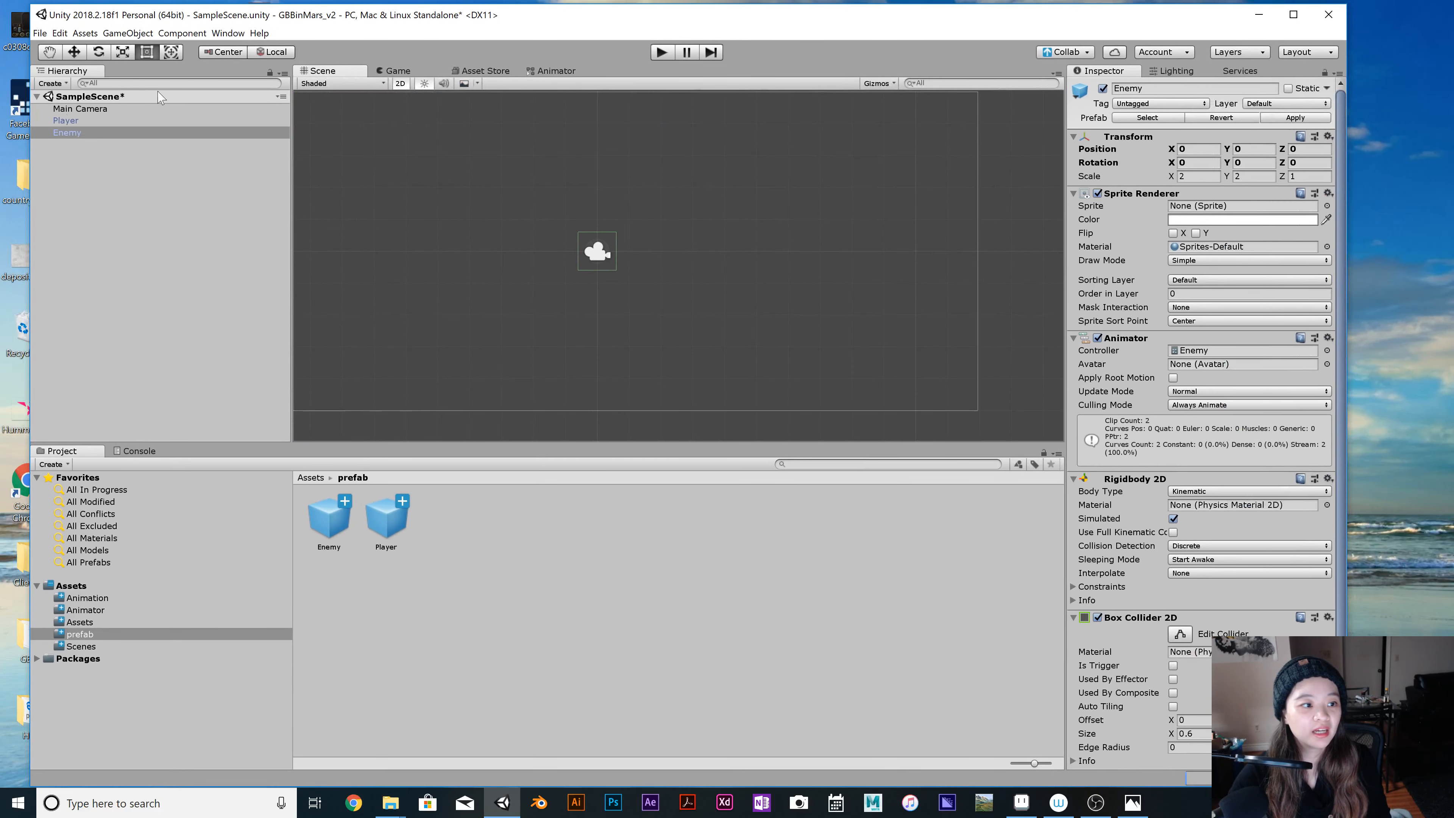
click(68, 121)
click(88, 131)
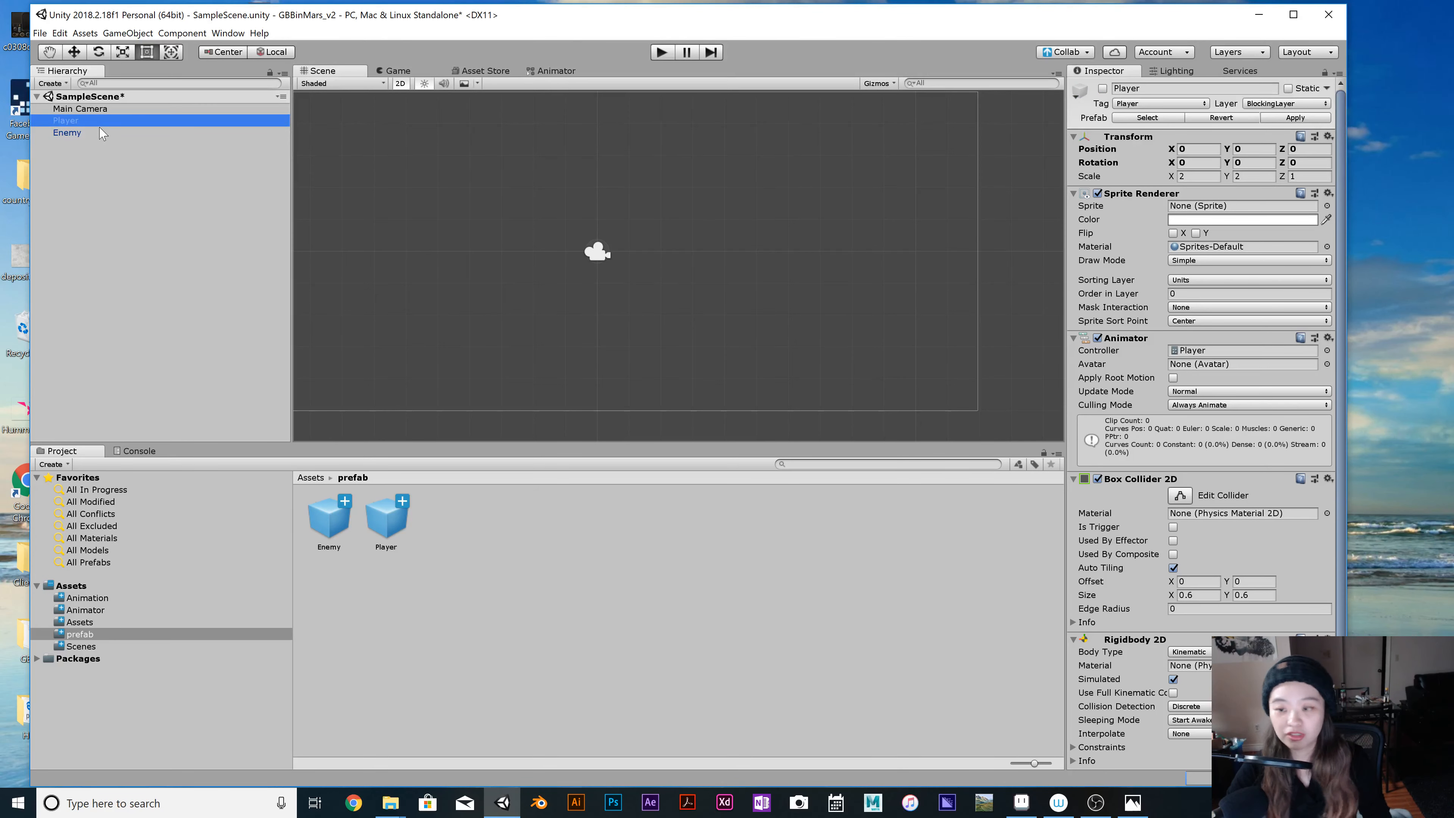
Examine the sliced sprites of Assets_all_v1-Sheet in the Assets folder and in the Sprite Editor.
click(111, 623)
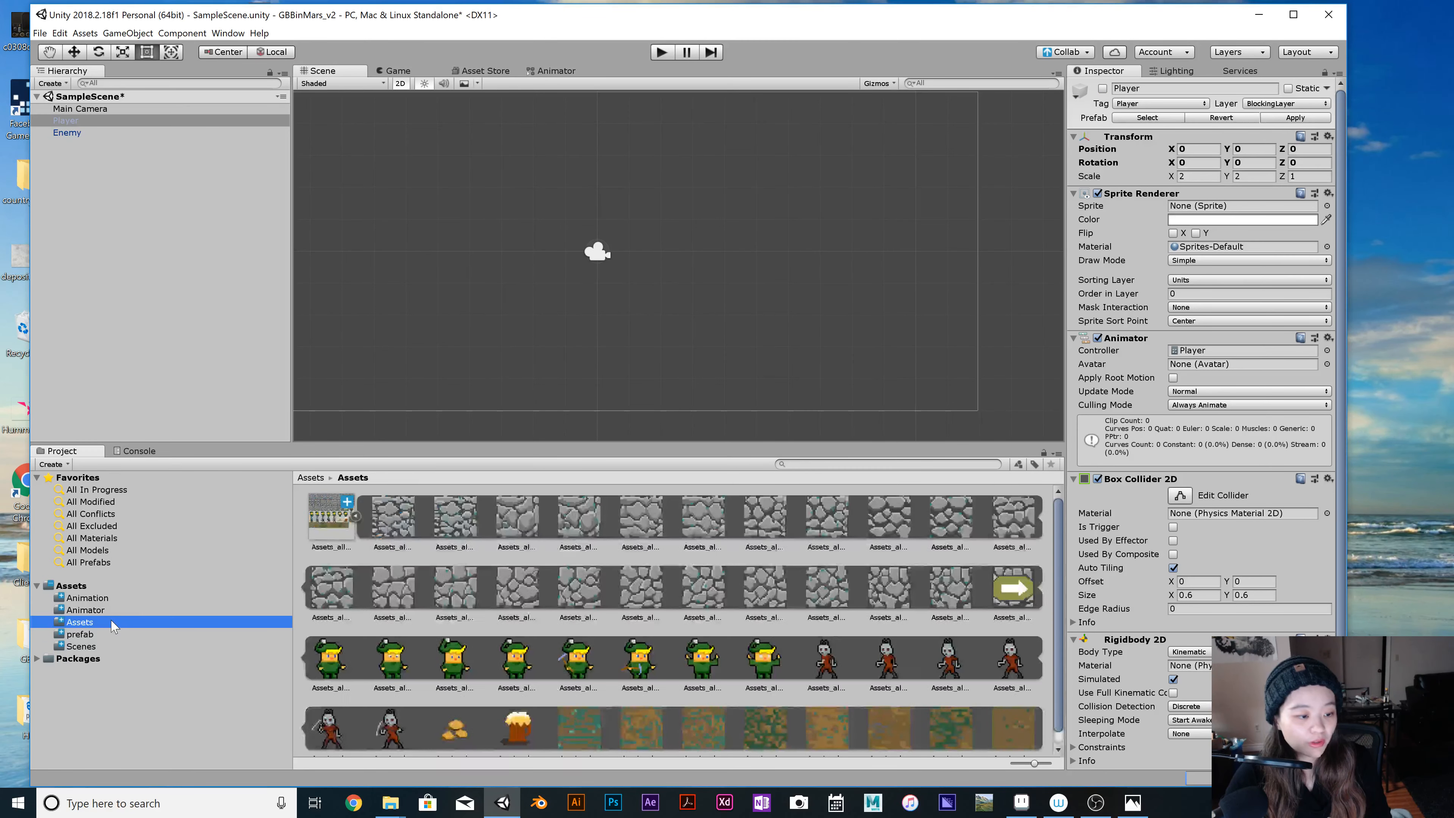
click(356, 517)
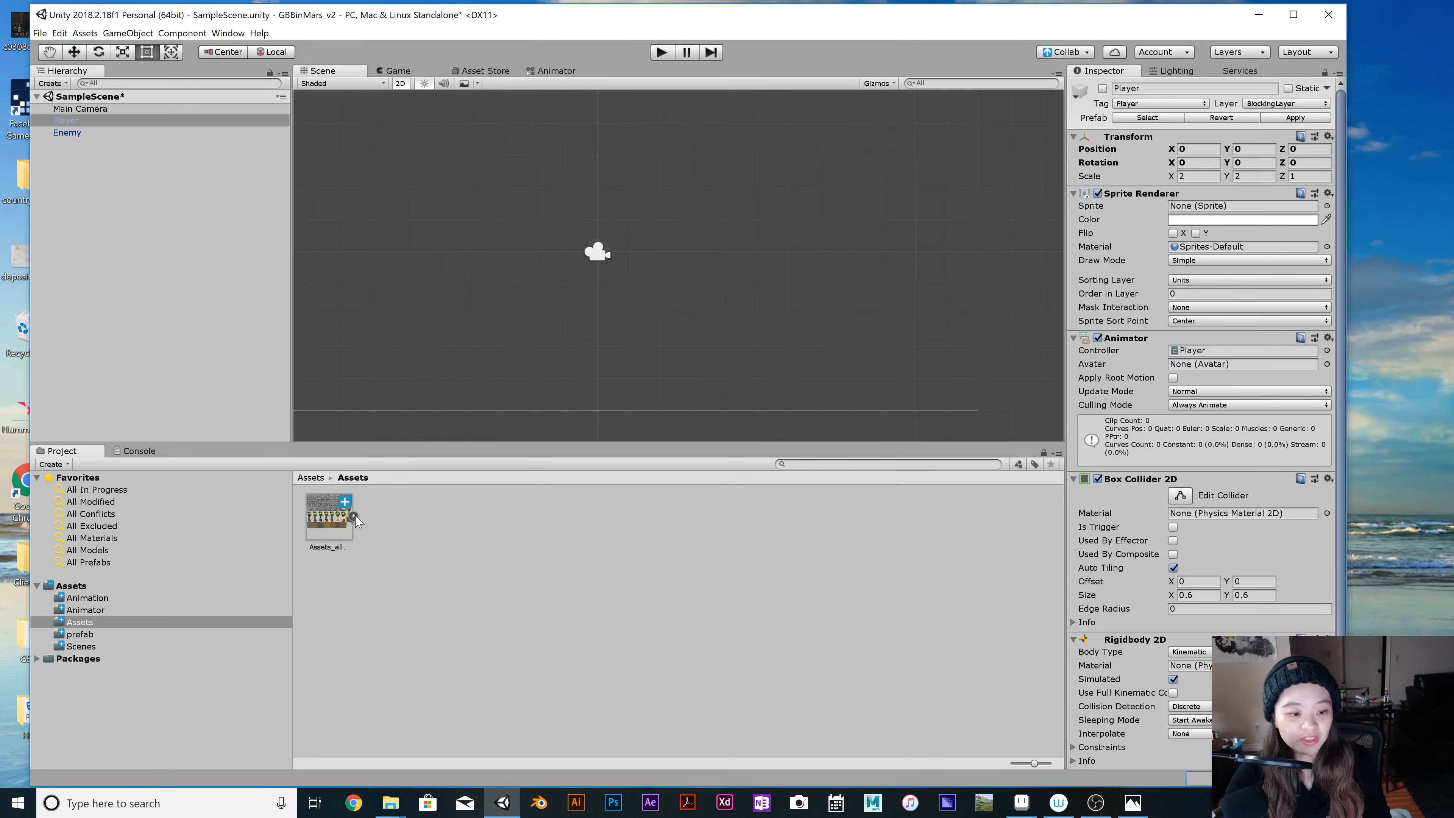
click(356, 517)
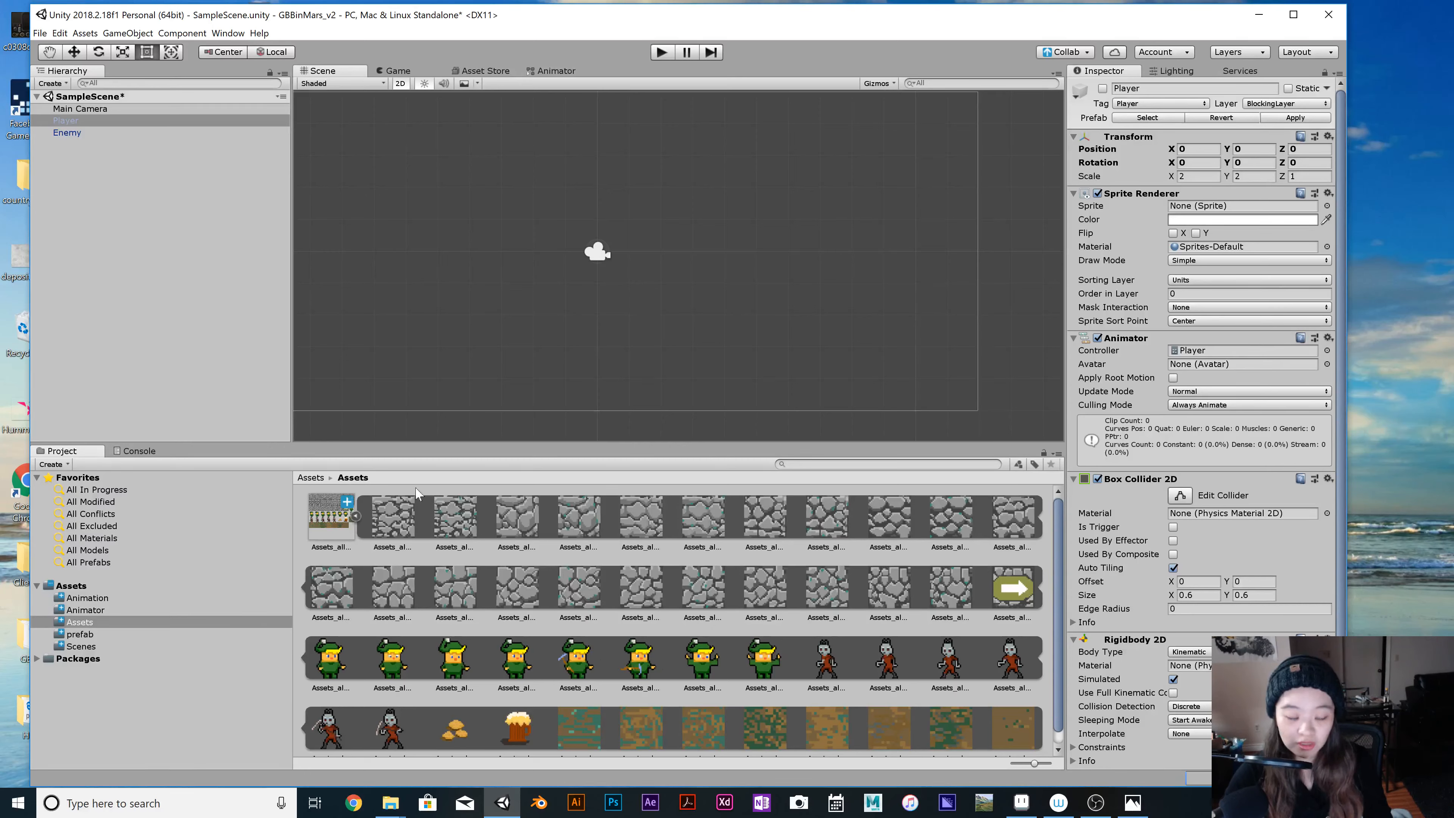
click(332, 518)
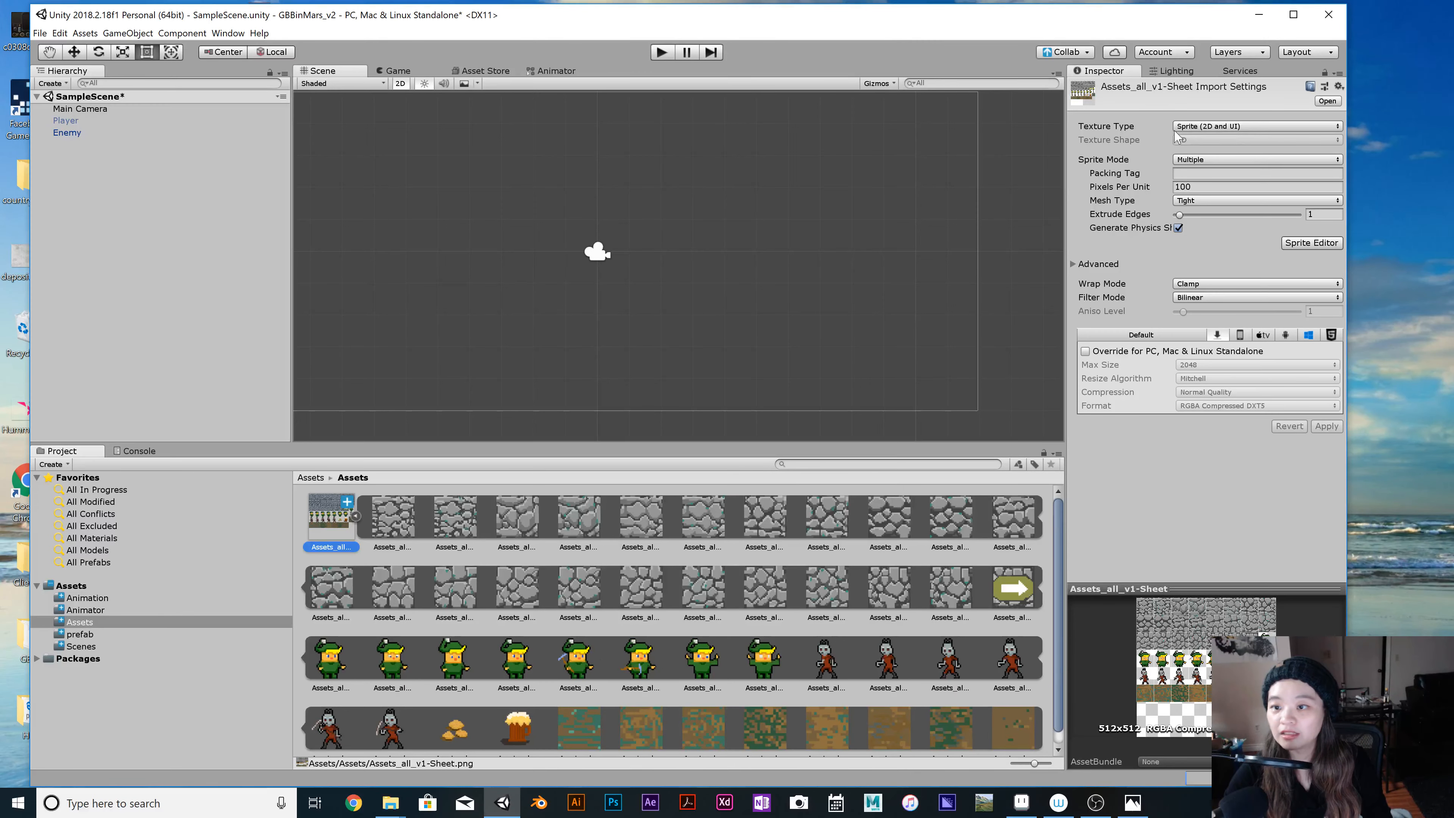
click(1317, 244)
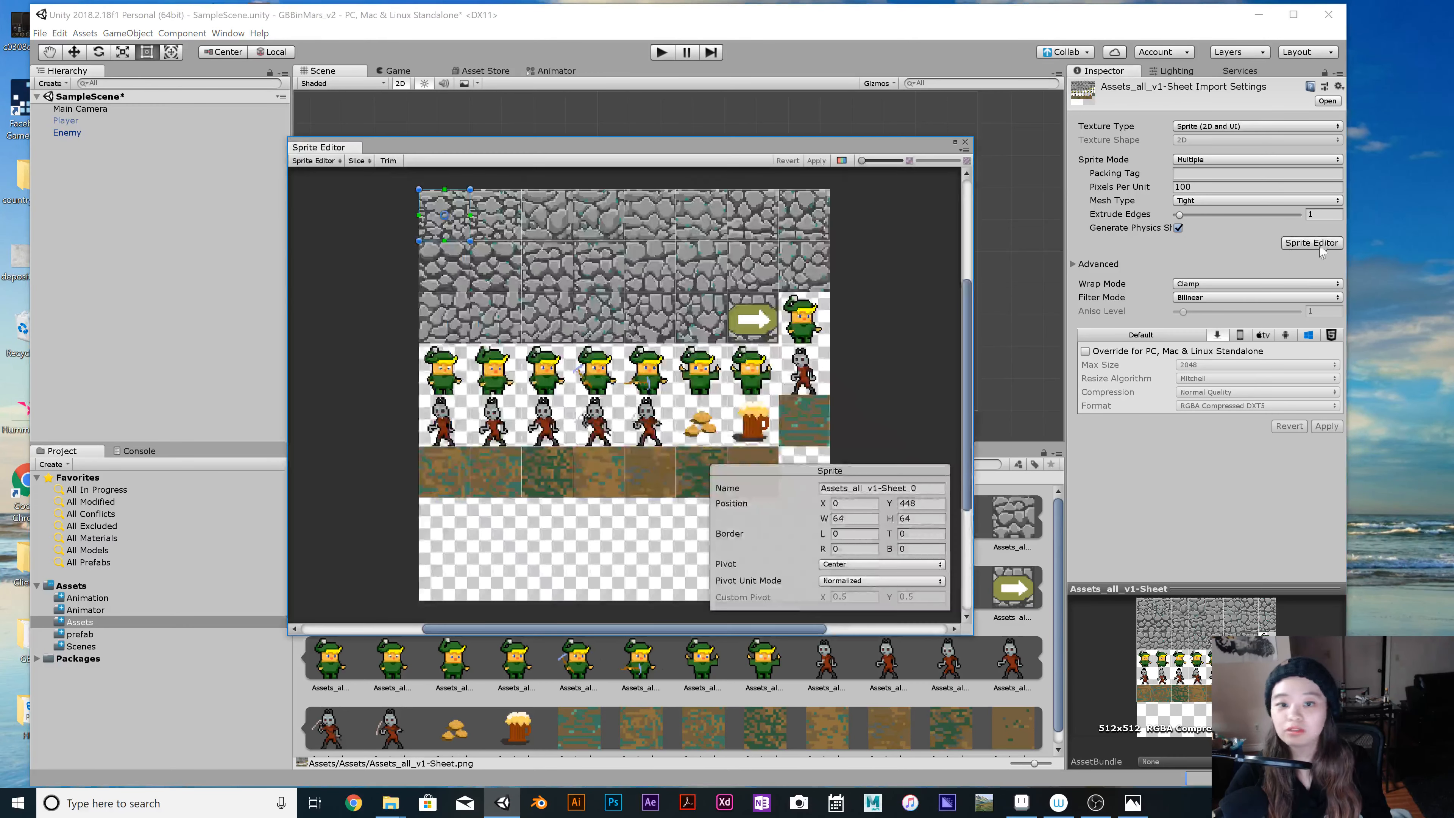
click(966, 143)
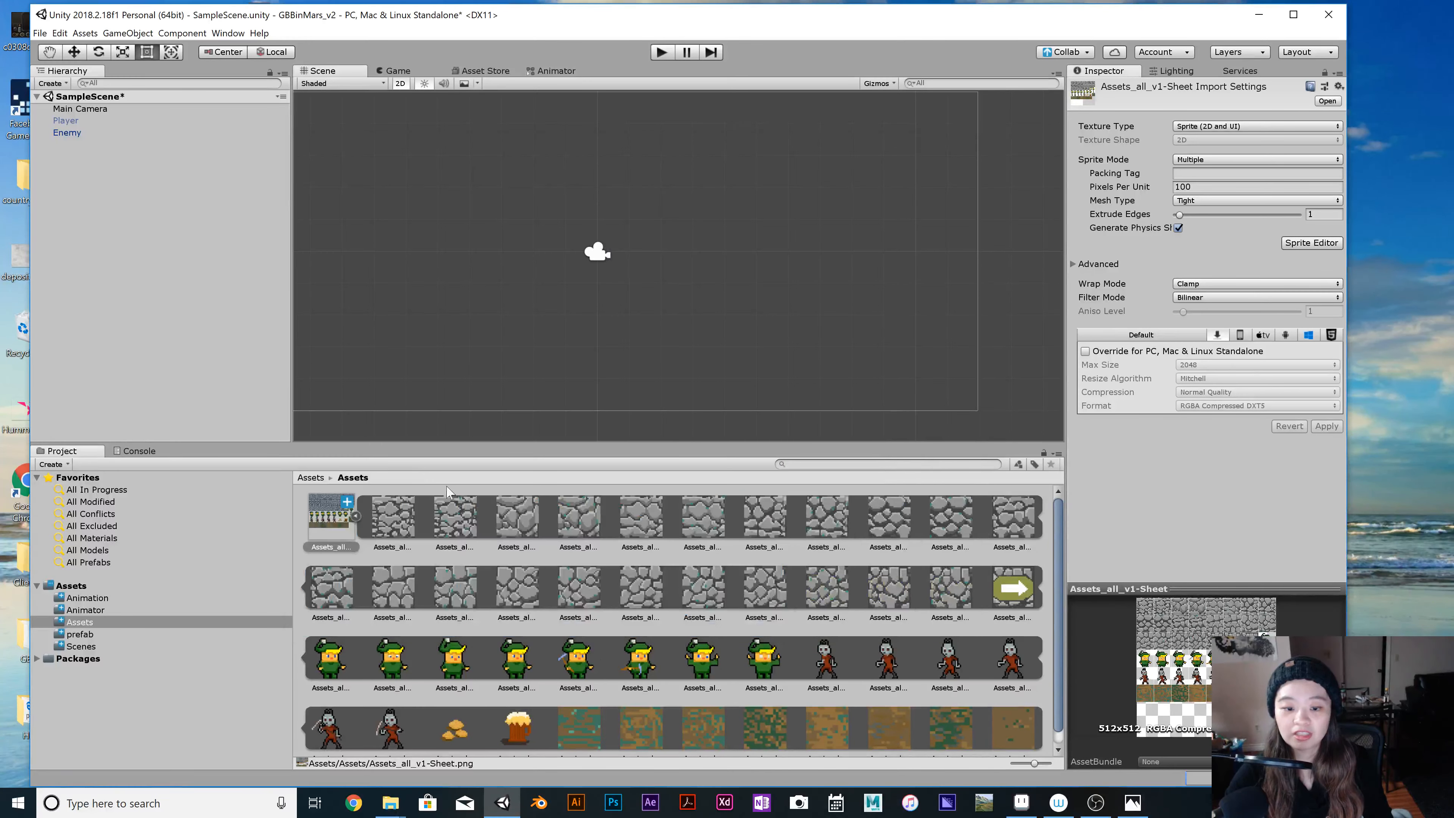
Look through the project's Animator, Animation and Assets folders, ending on the animation clips.
click(86, 610)
click(151, 599)
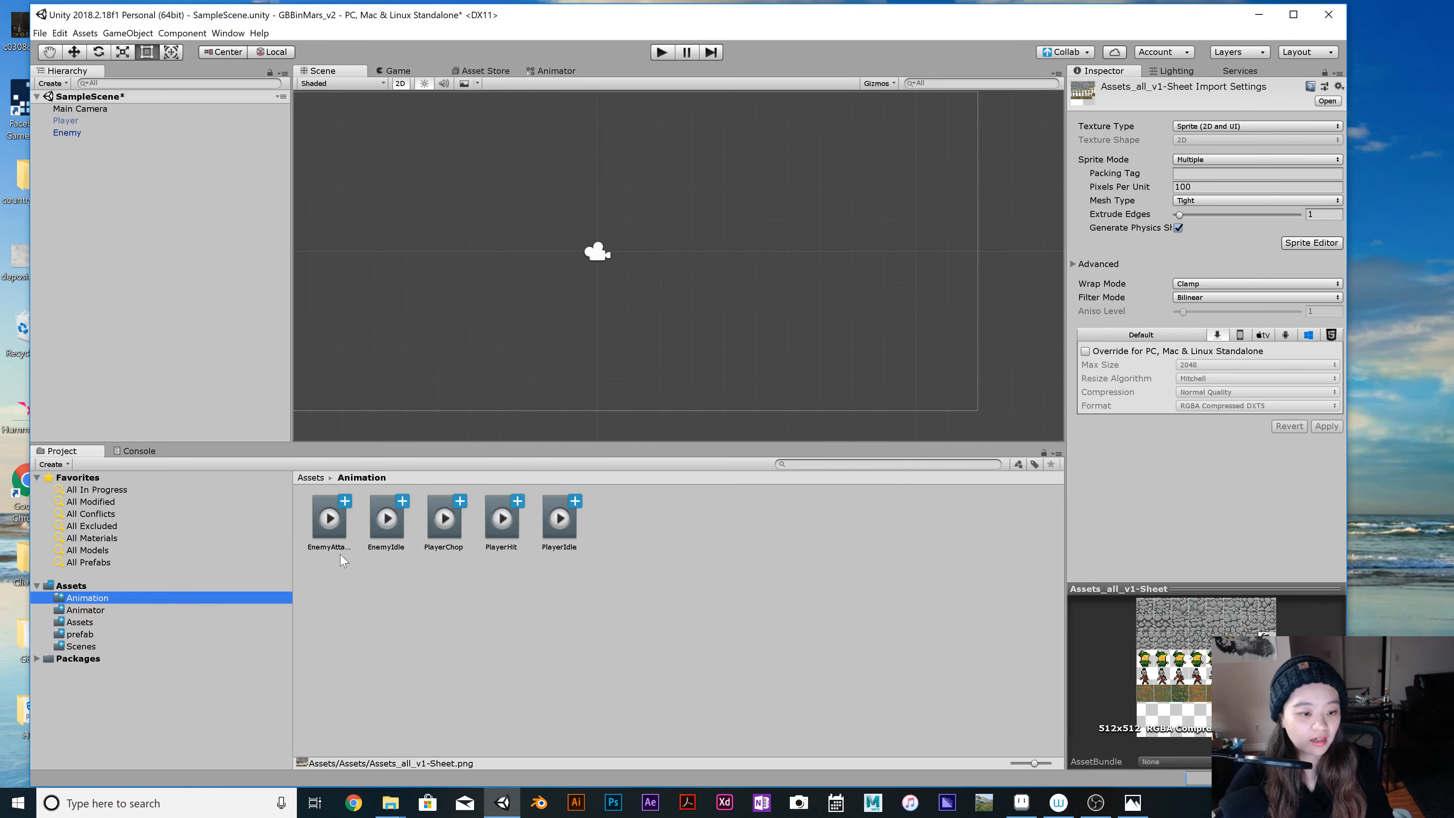
click(101, 621)
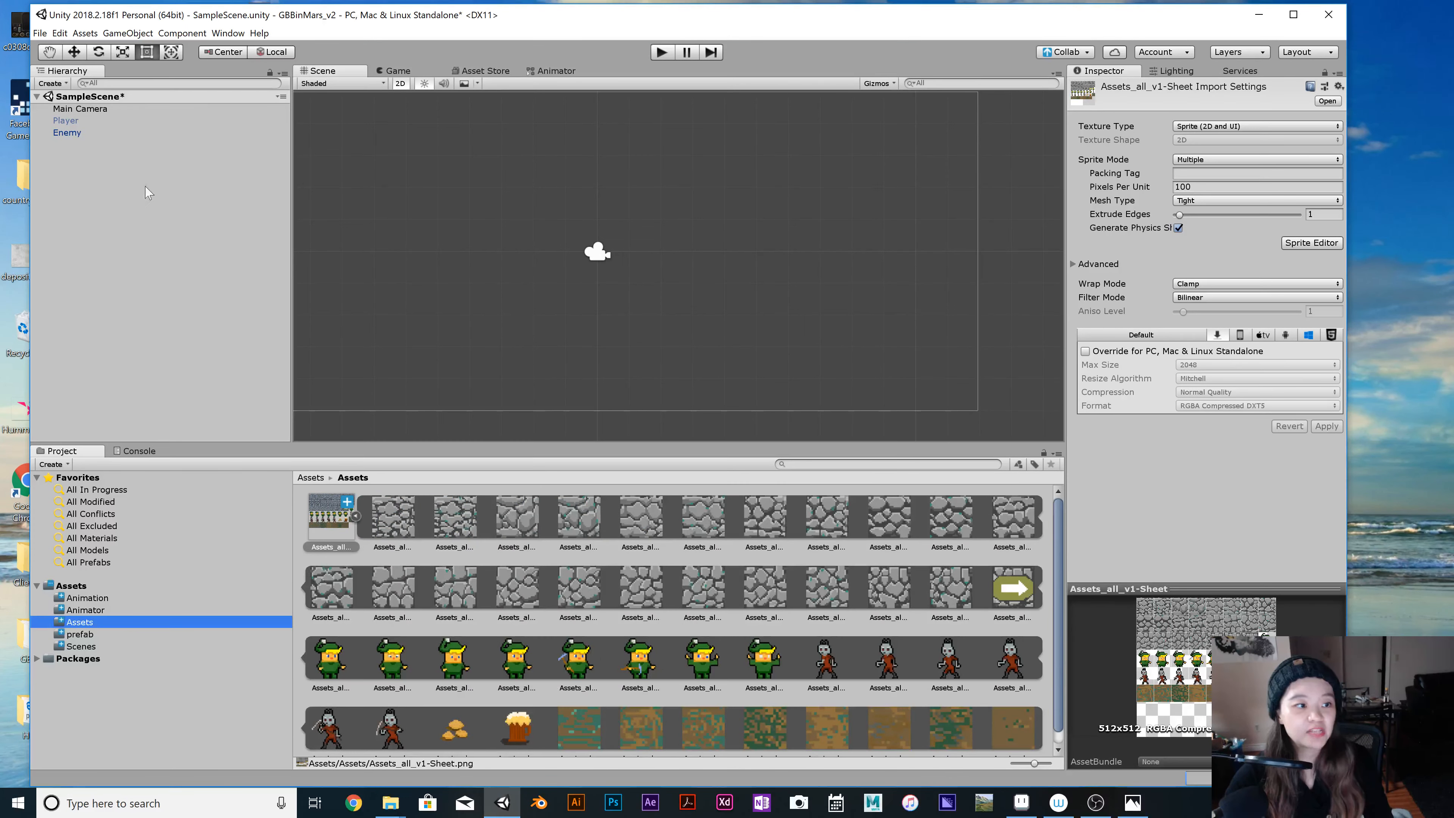
click(129, 599)
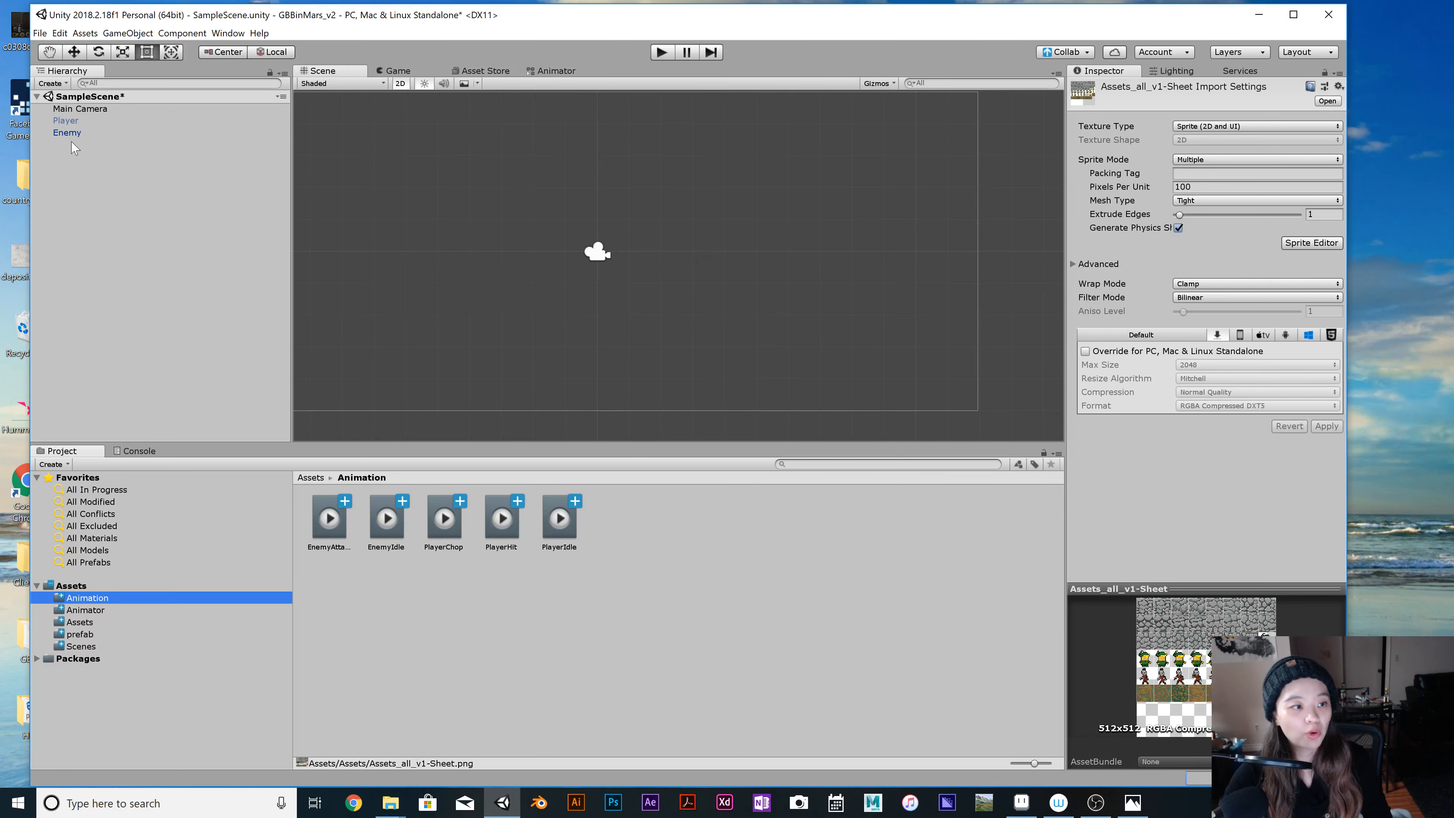
Play the scene with the Enemy selected to preview its animation, and stop the playback.
click(86, 133)
click(663, 52)
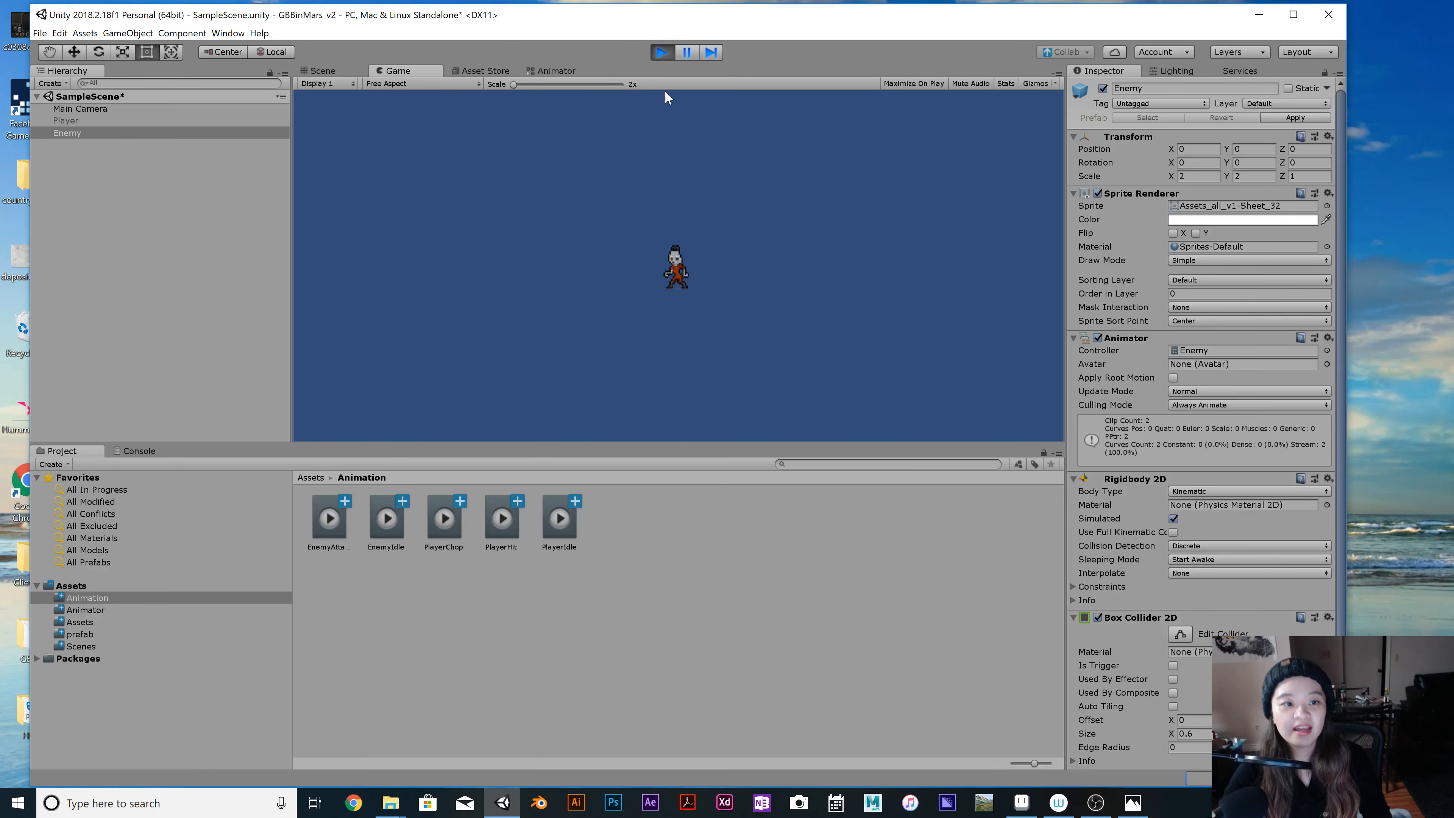
click(661, 53)
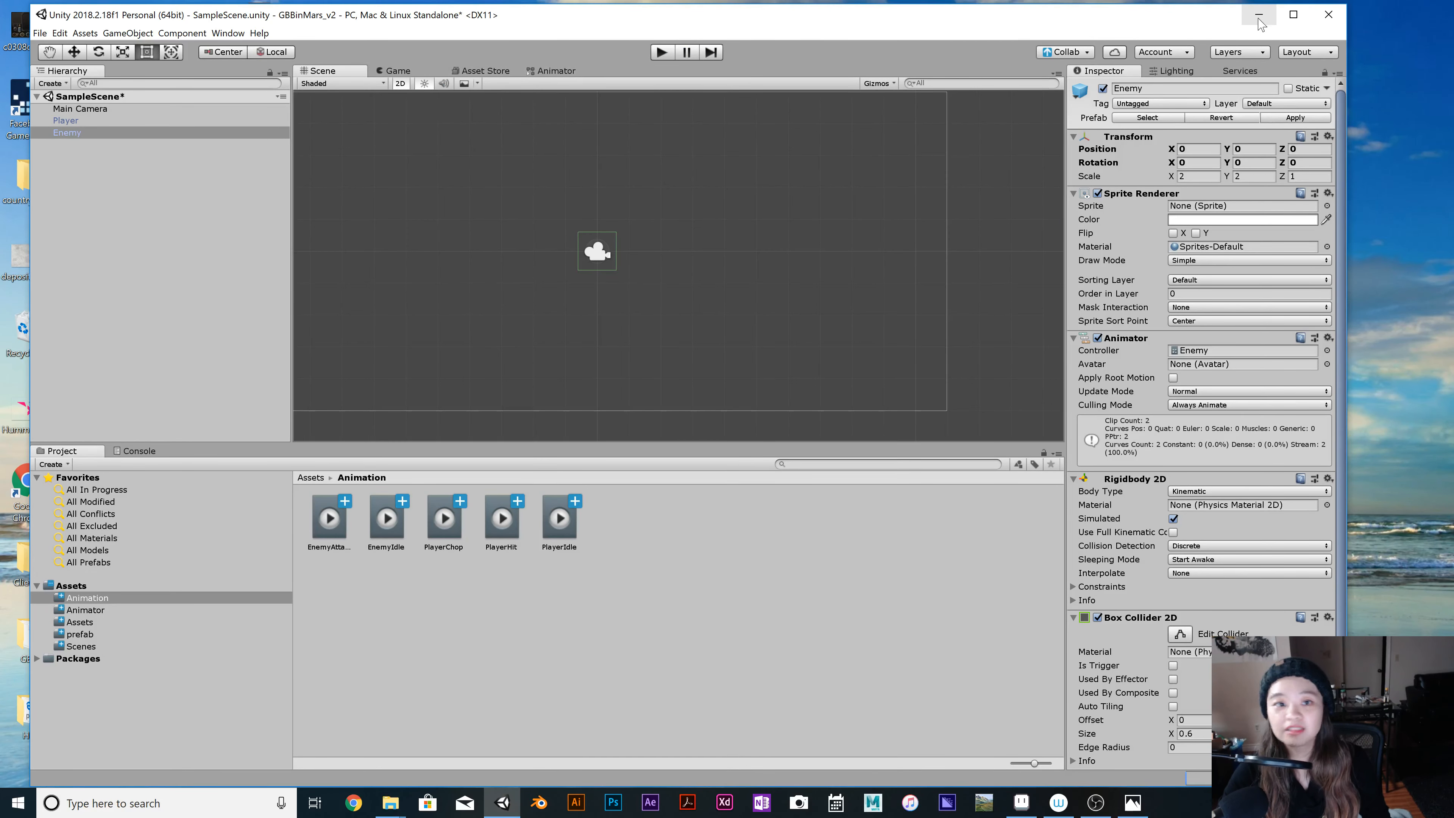
Create a new empty scene, saving the pending changes to SampleScene.
click(39, 33)
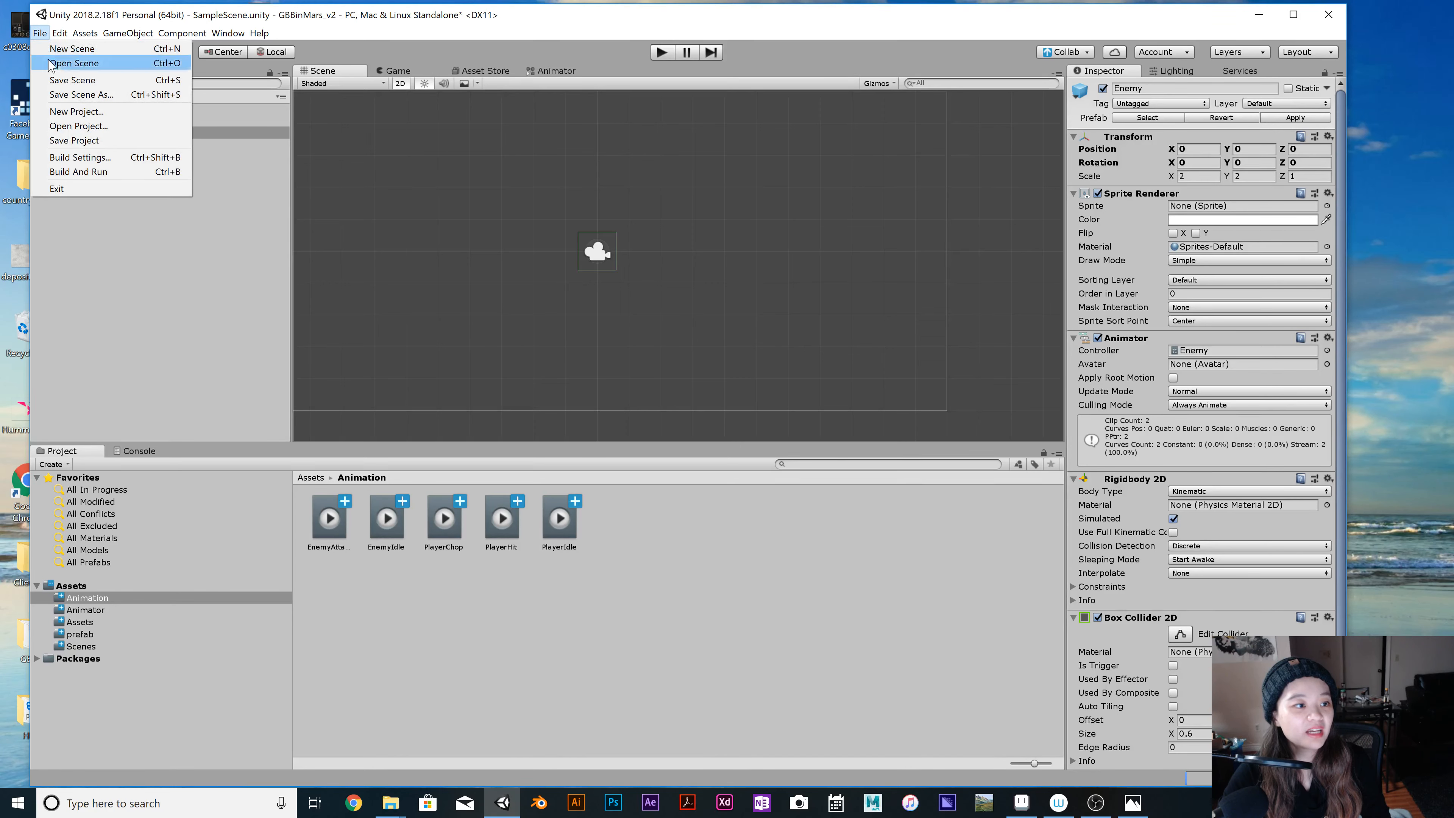
click(61, 49)
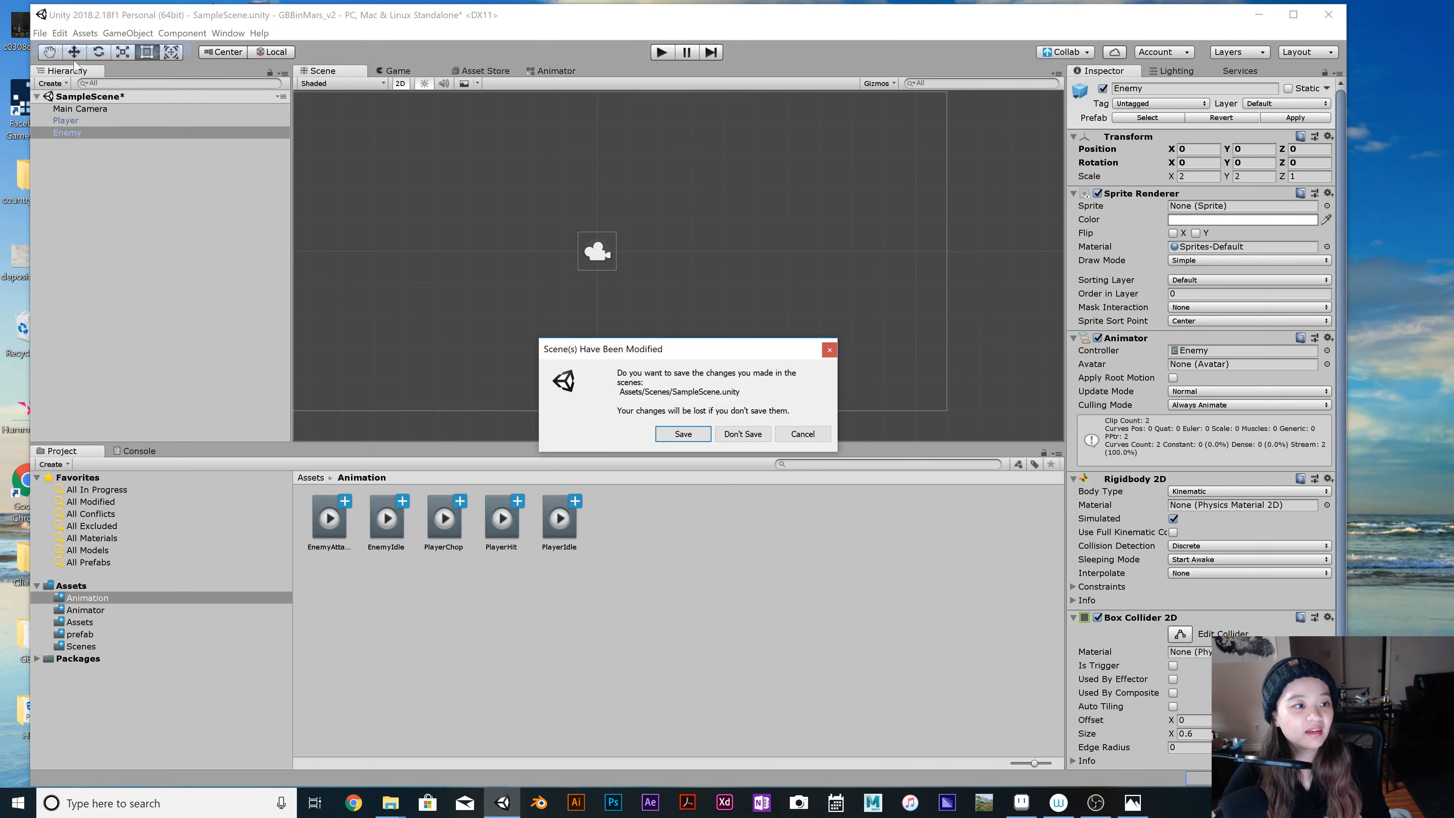
click(700, 438)
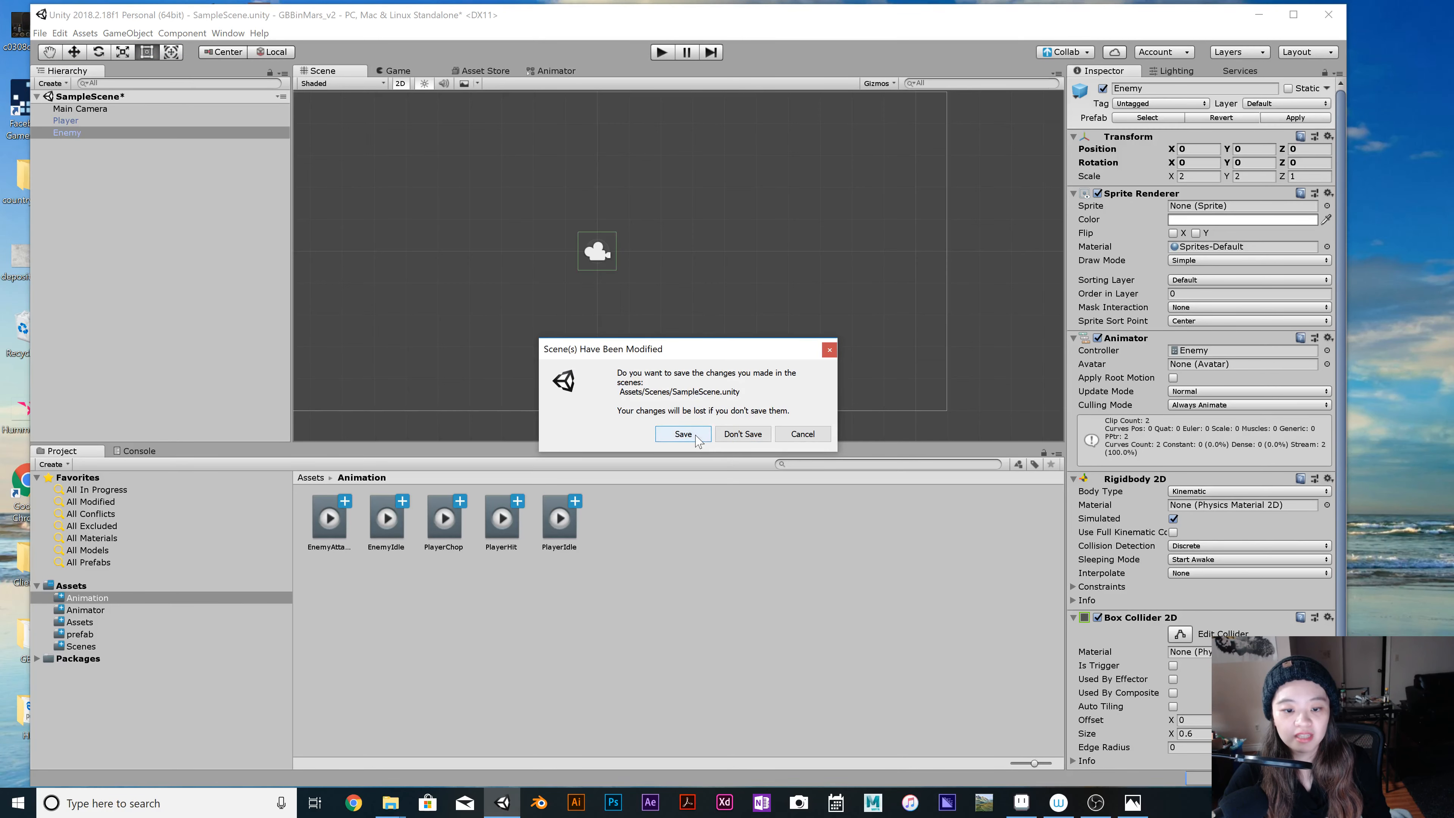
click(39, 33)
click(65, 63)
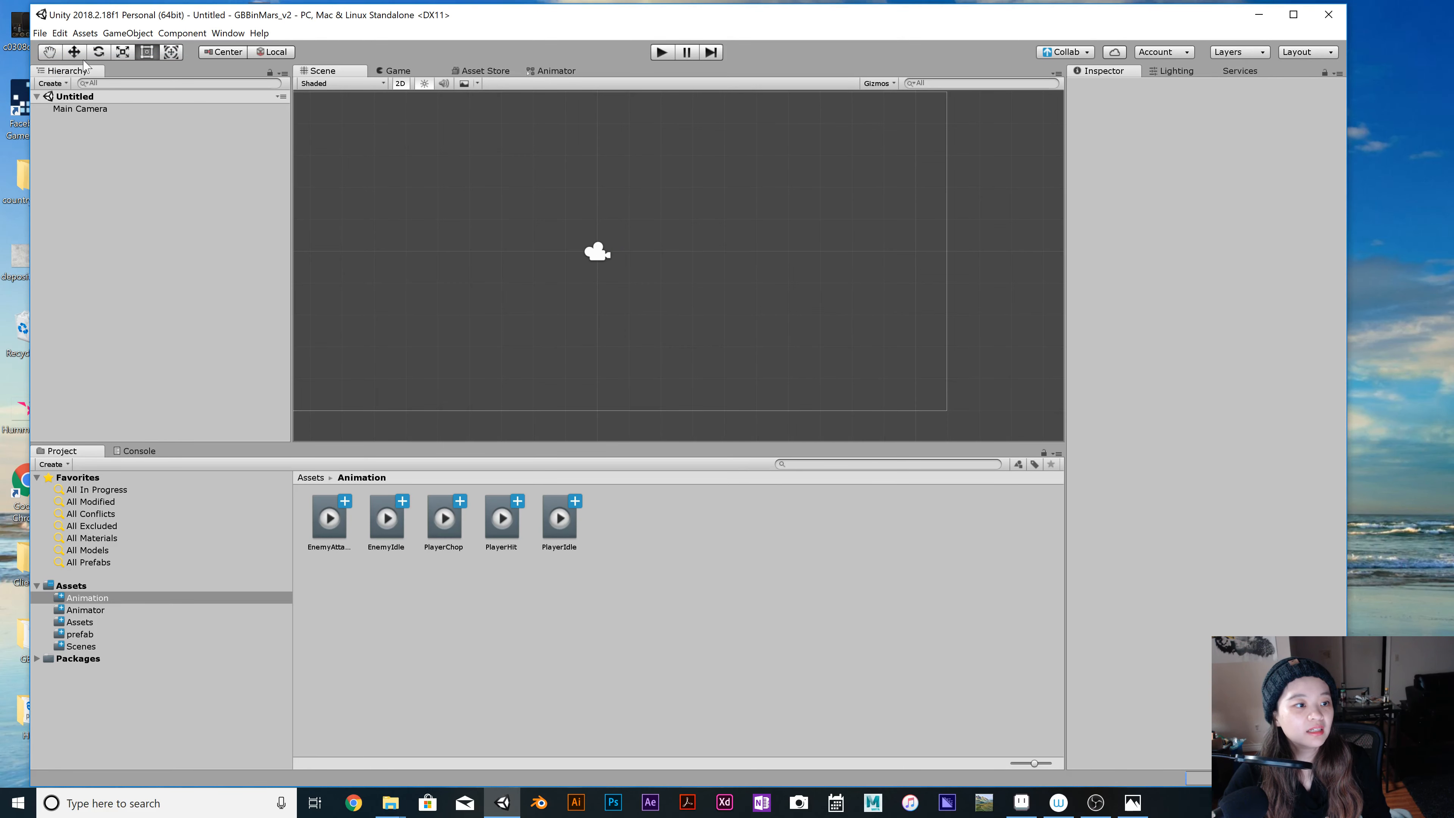
right_click(137, 97)
click(108, 158)
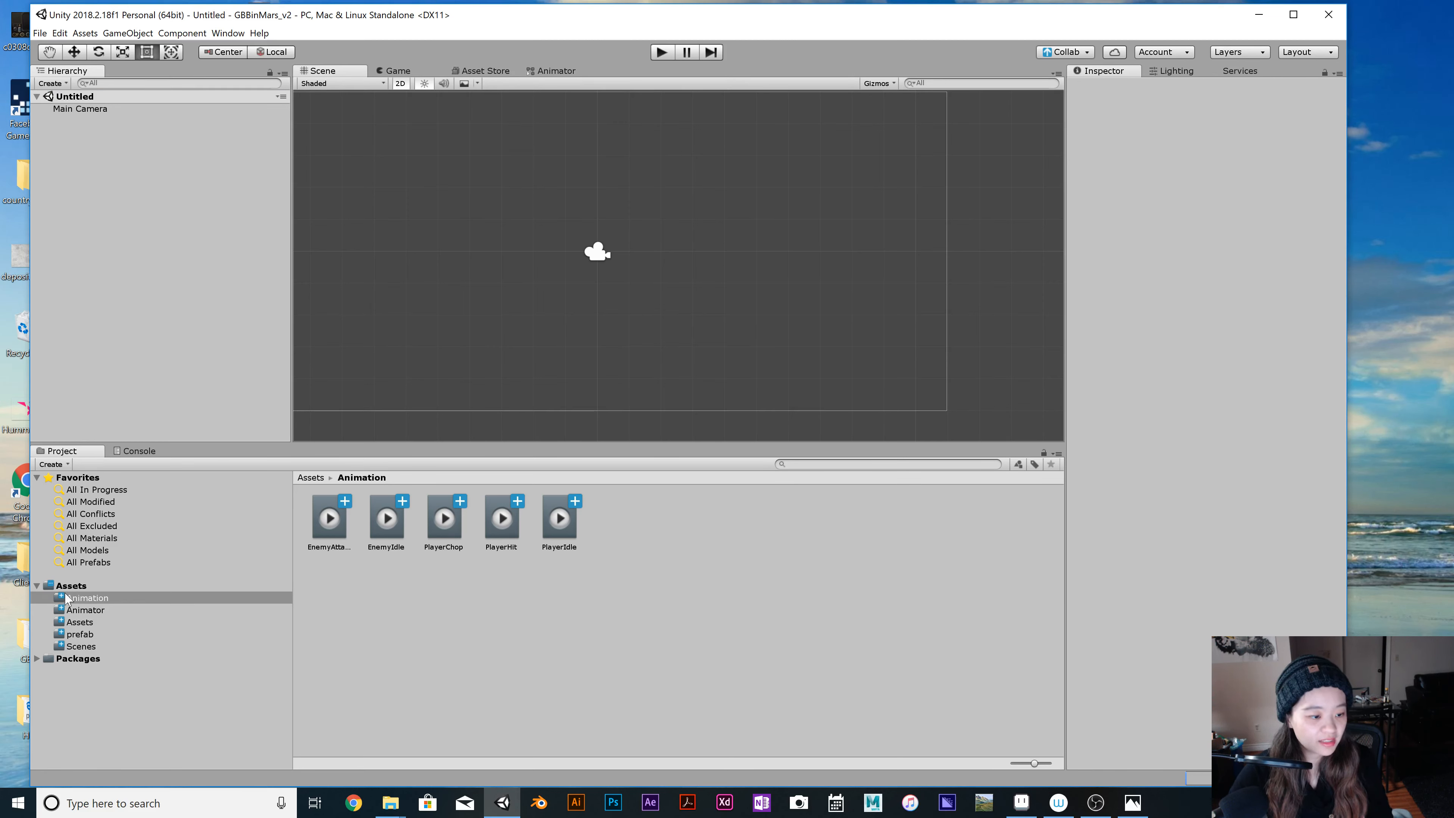
Create a folder named Assets_2 in the project's root Assets folder.
click(93, 625)
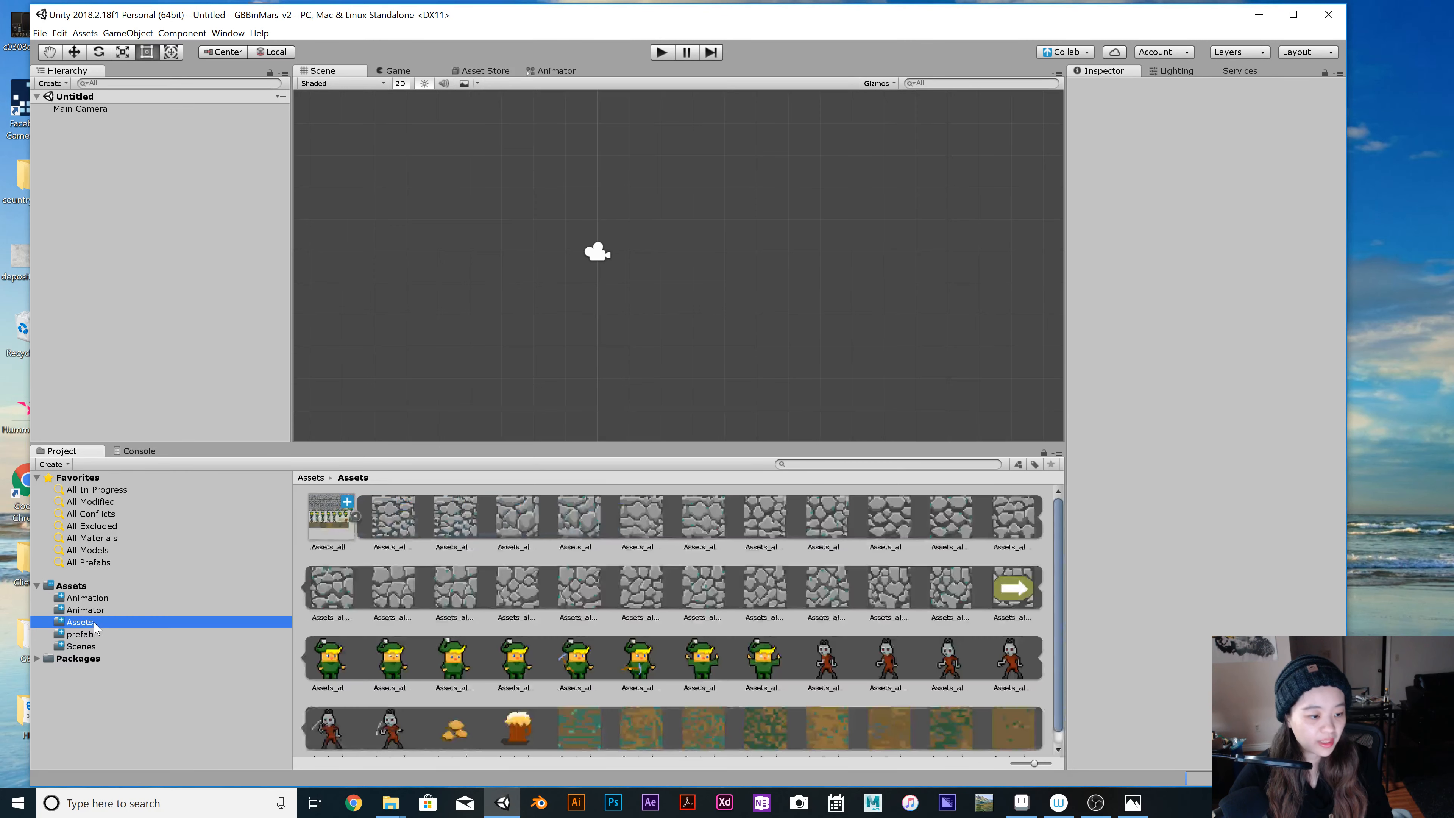
click(97, 599)
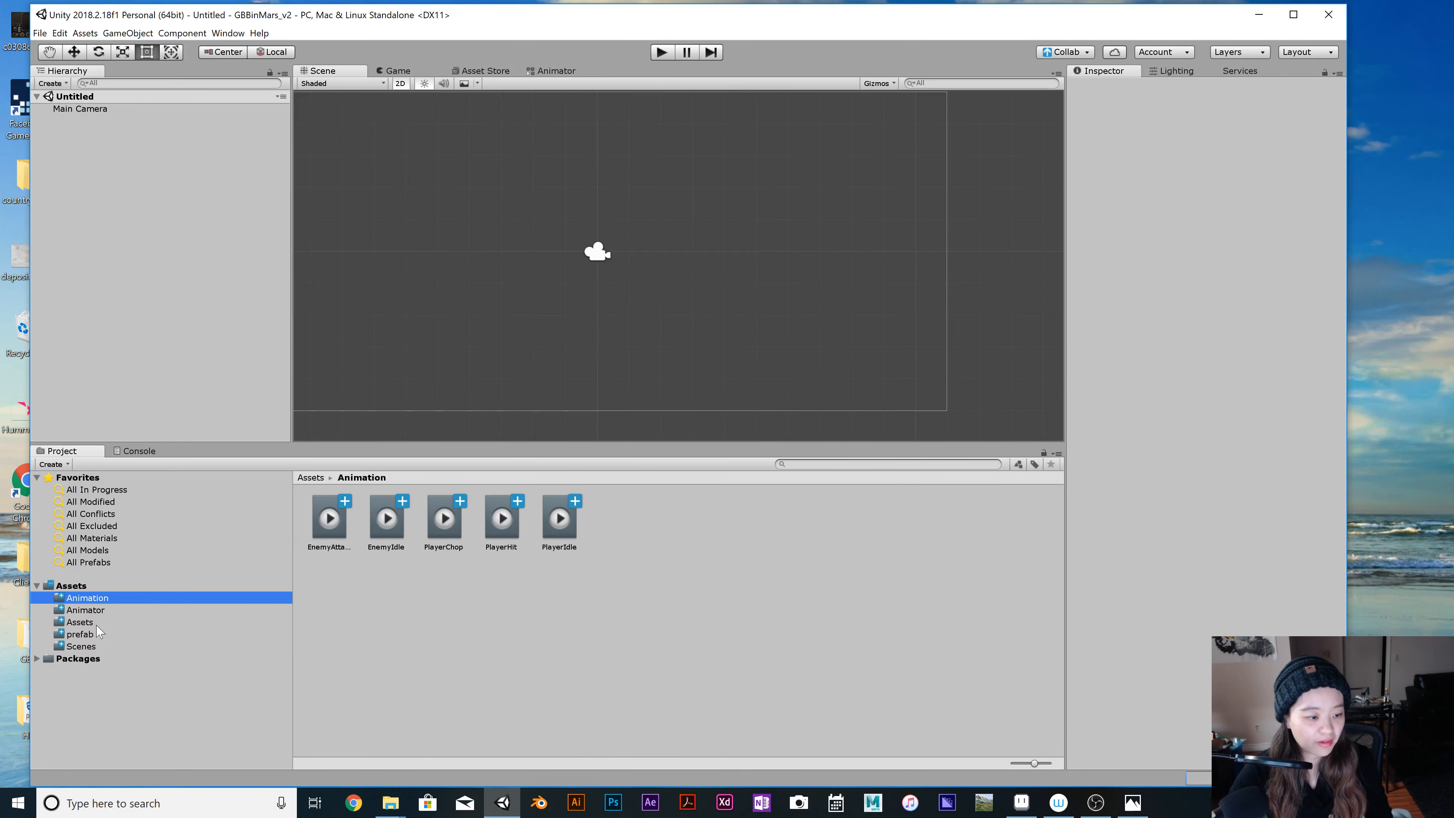
click(70, 587)
right_click(571, 632)
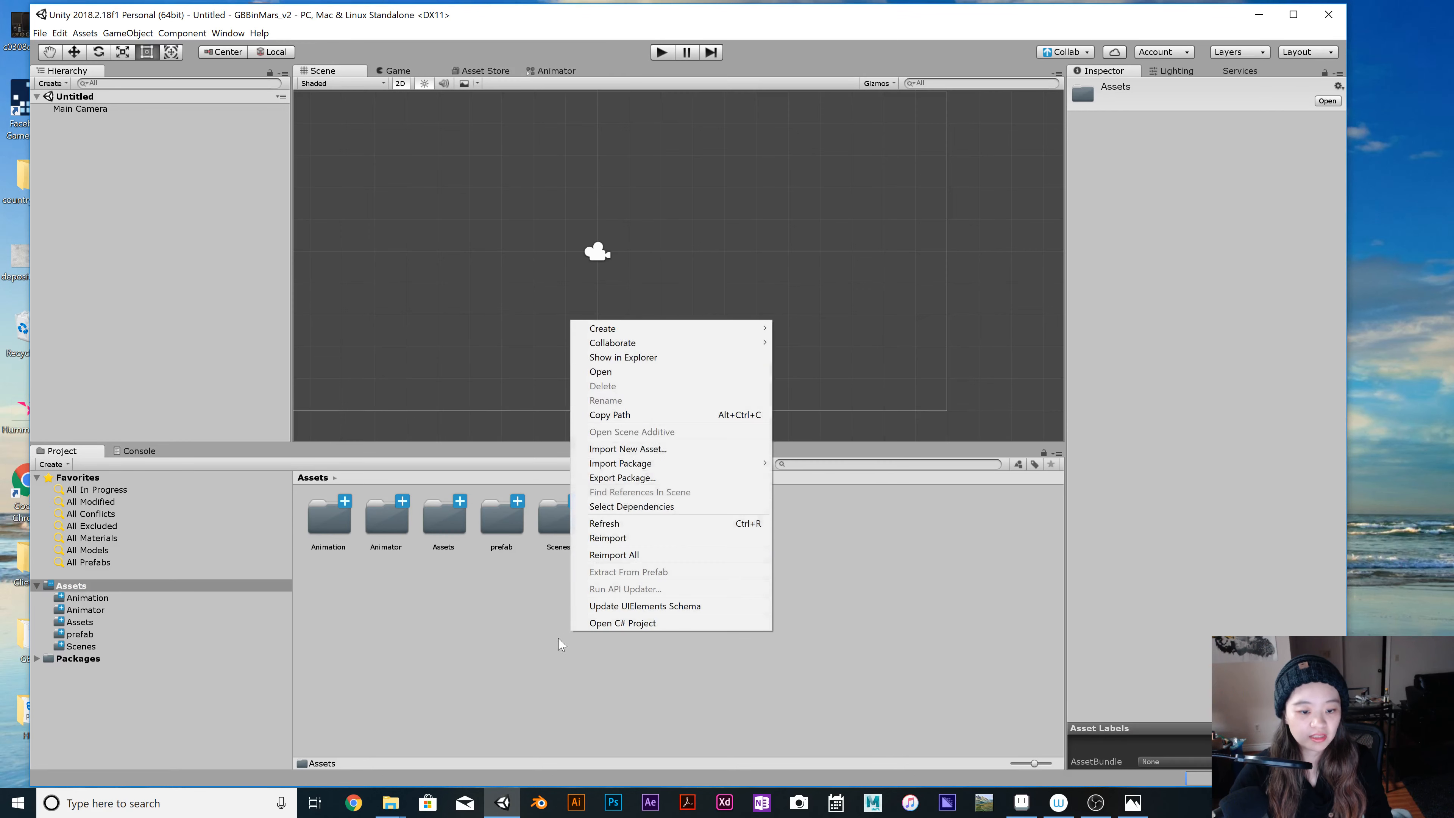
mouse_move(622, 330)
click(916, 330)
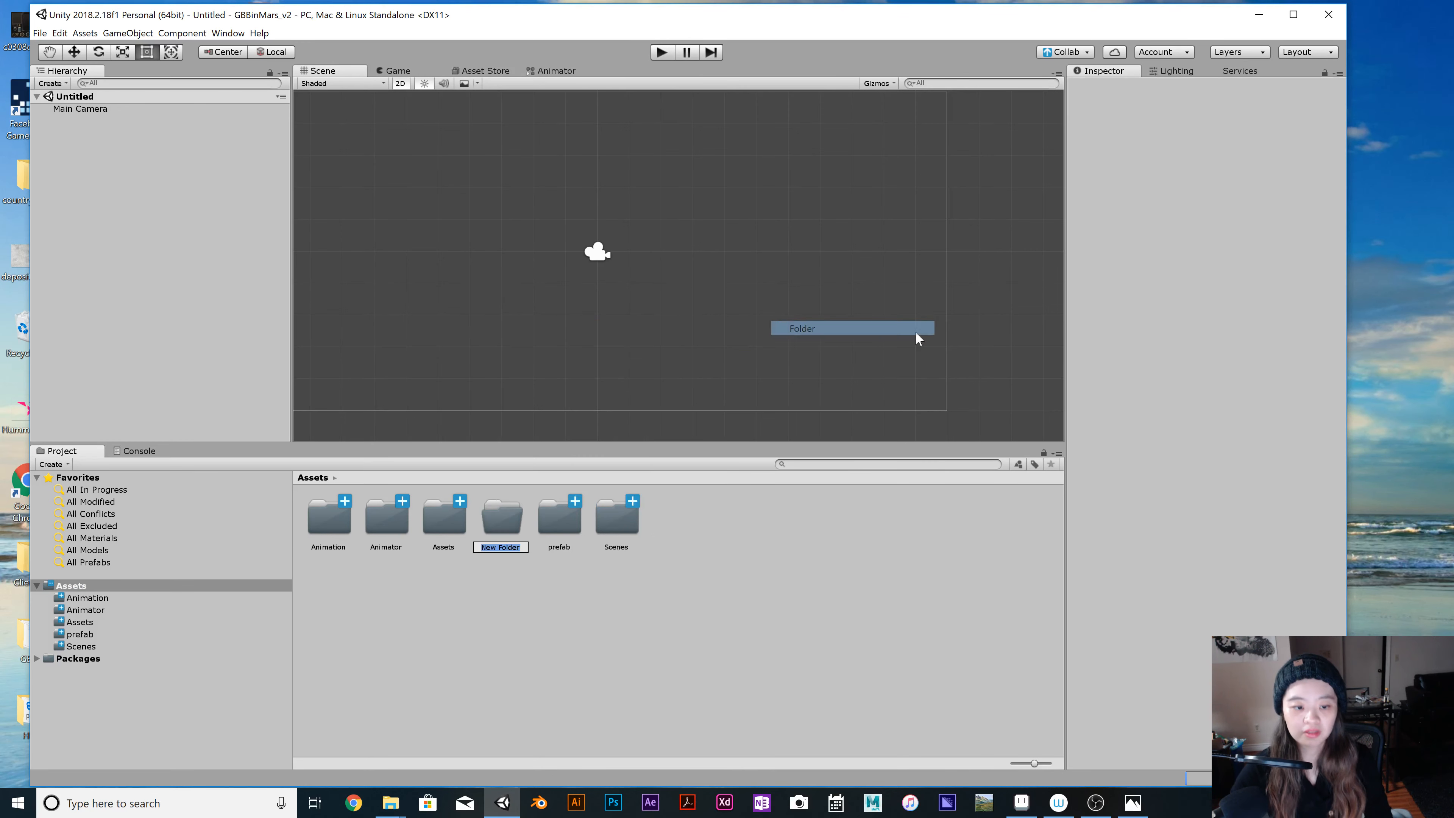
key(BackSpace)
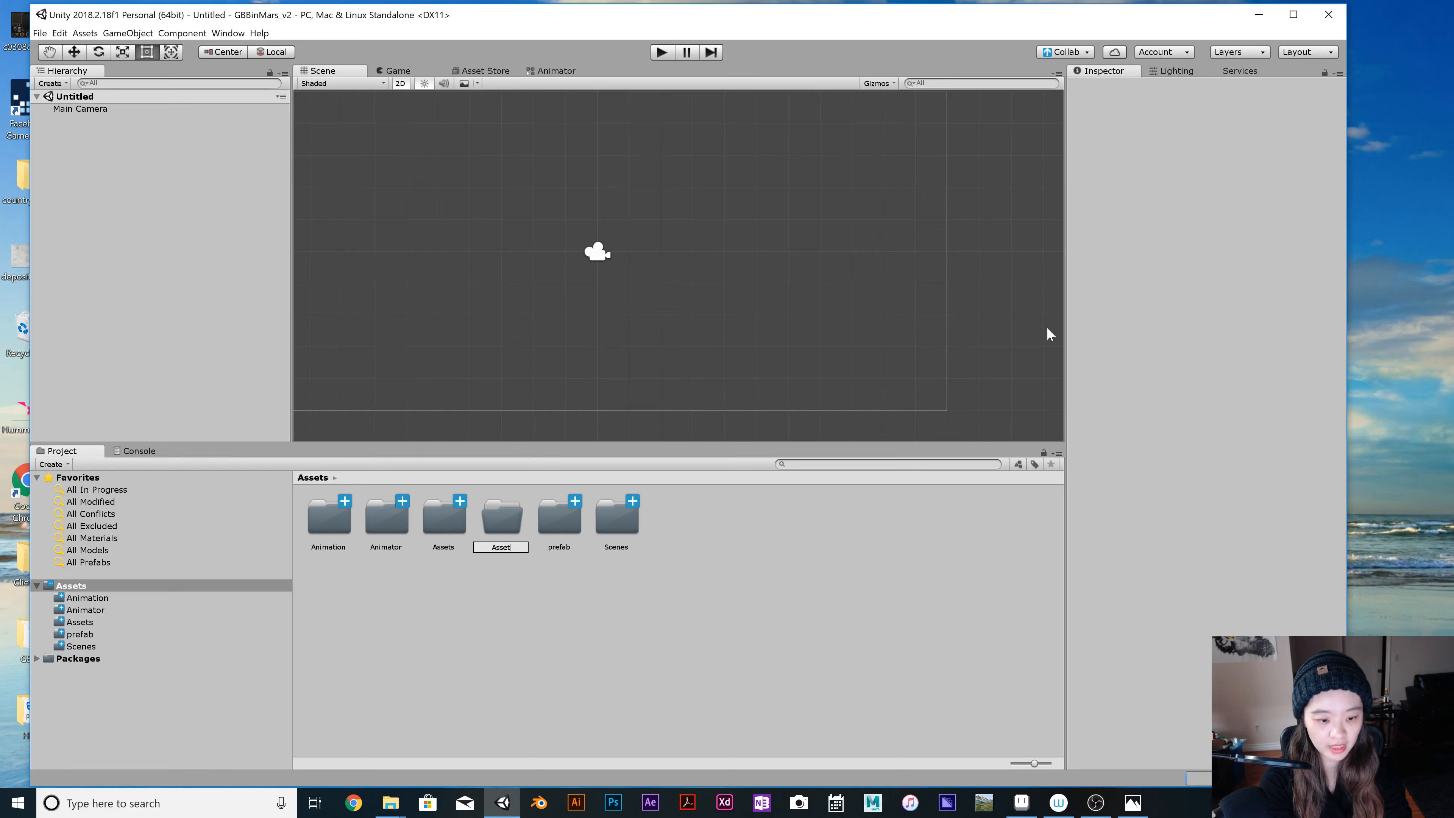
text(Assets_2)
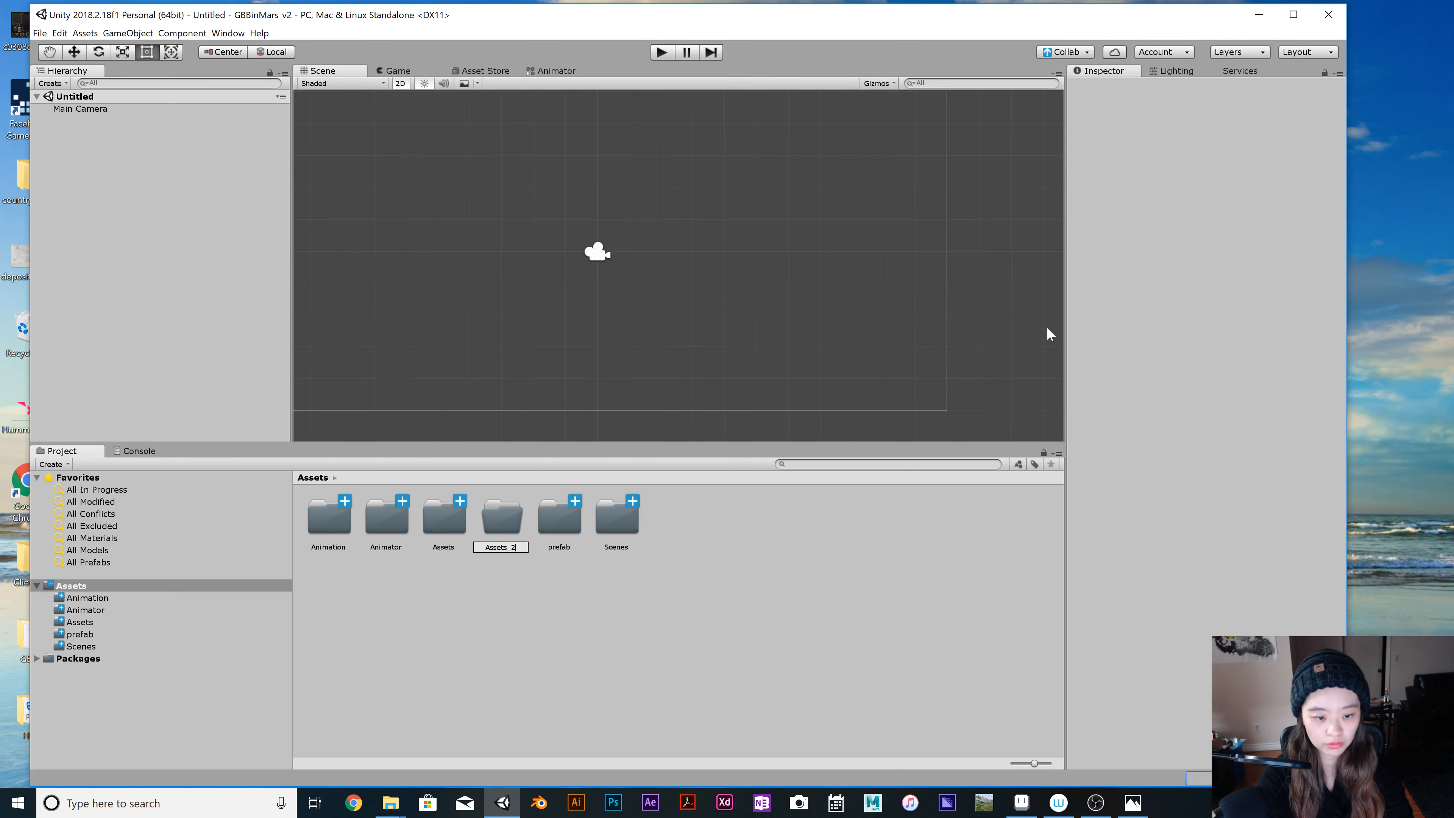
key(Return)
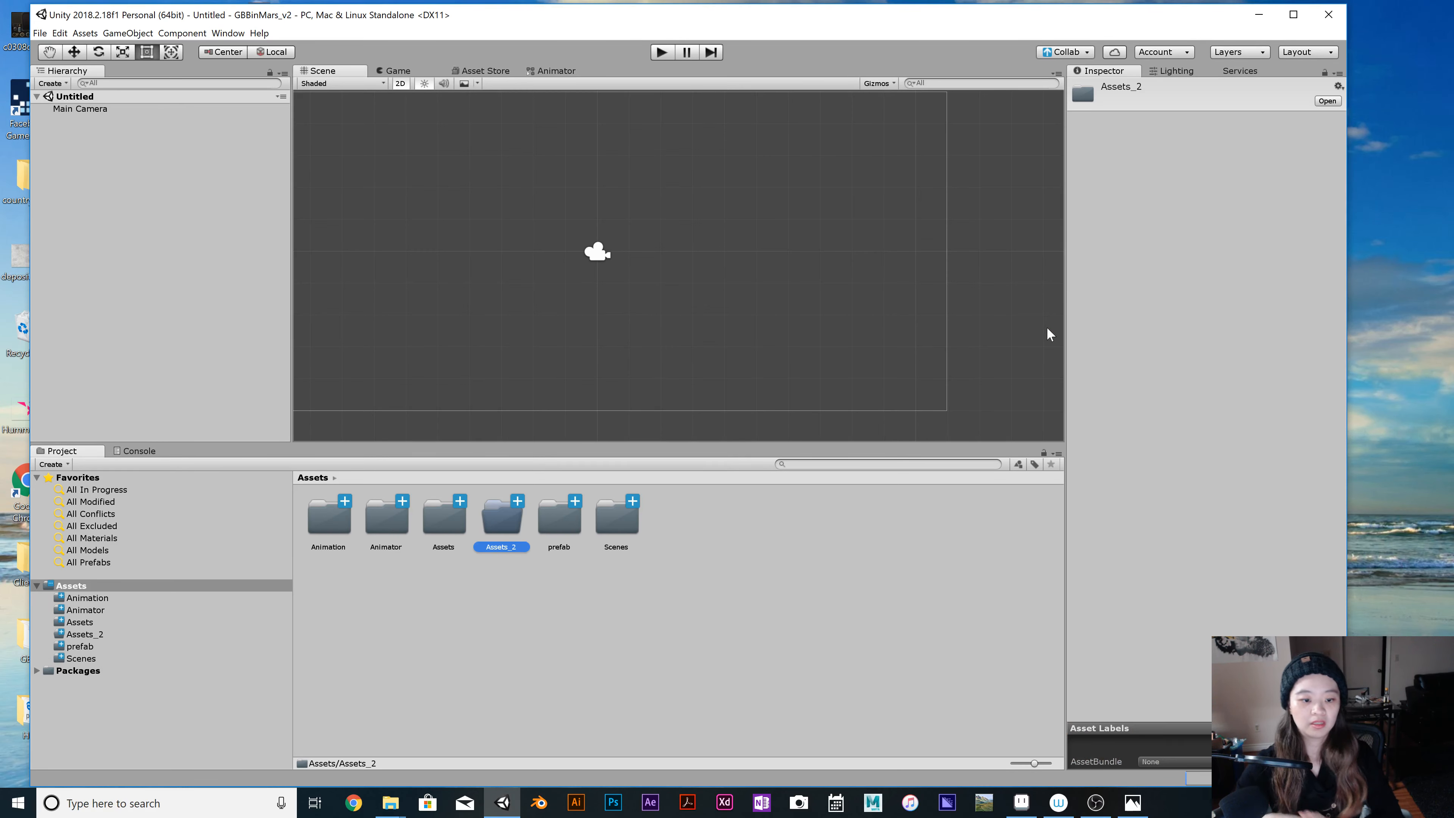
Create a folder named Prefab_2 in the project's root Assets folder.
right_click(594, 589)
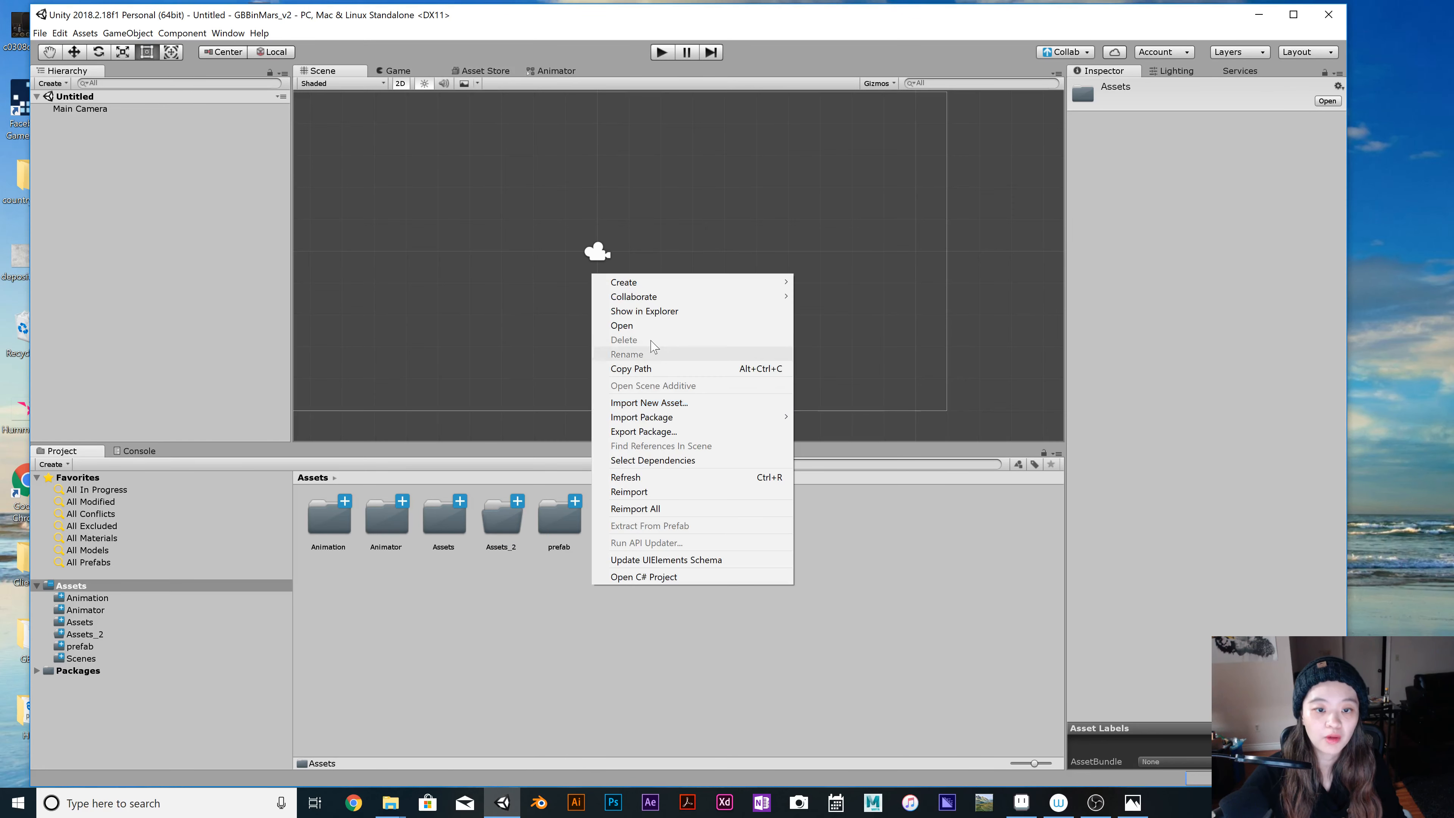
mouse_move(647, 289)
click(826, 282)
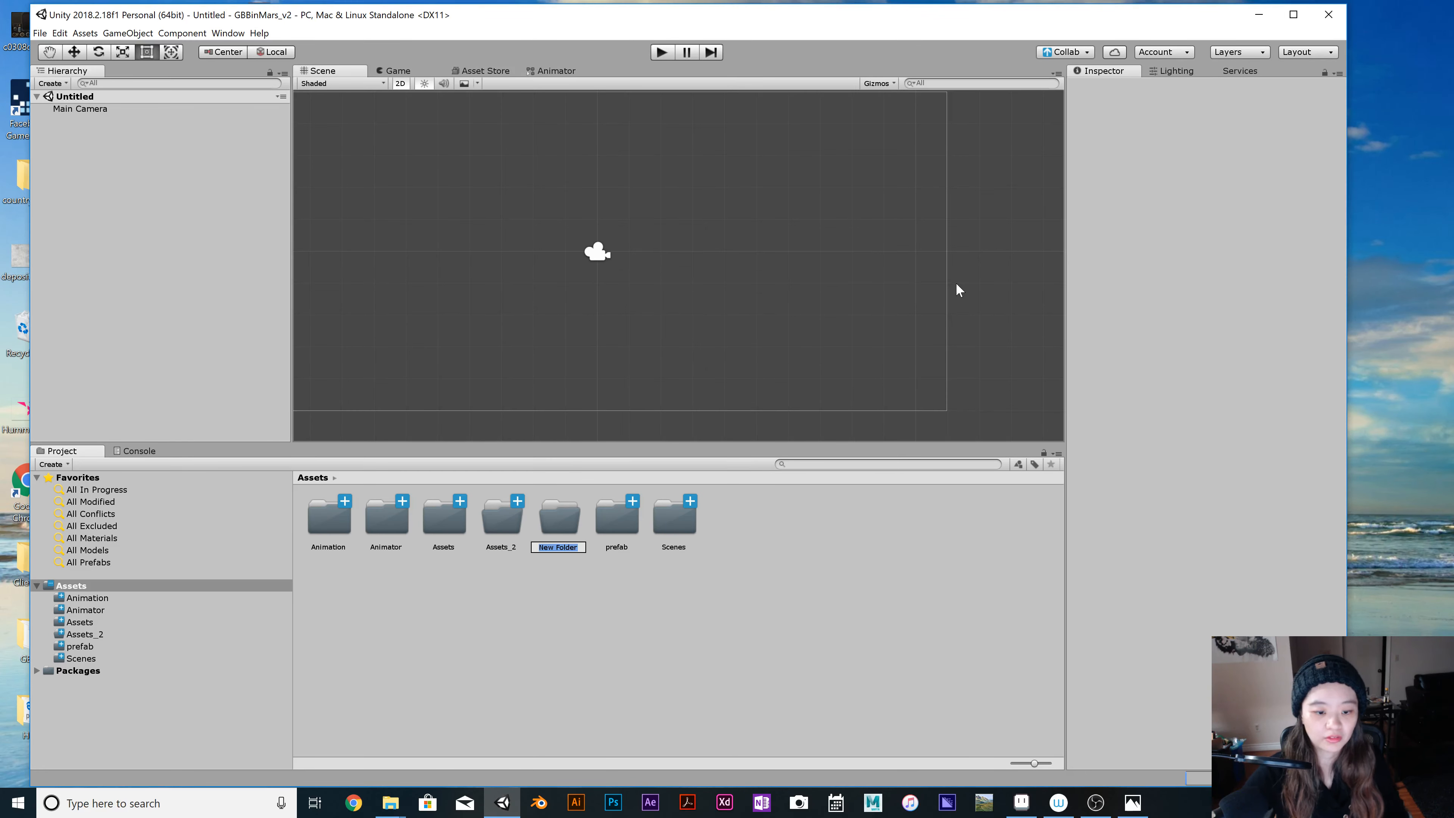
key(BackSpace)
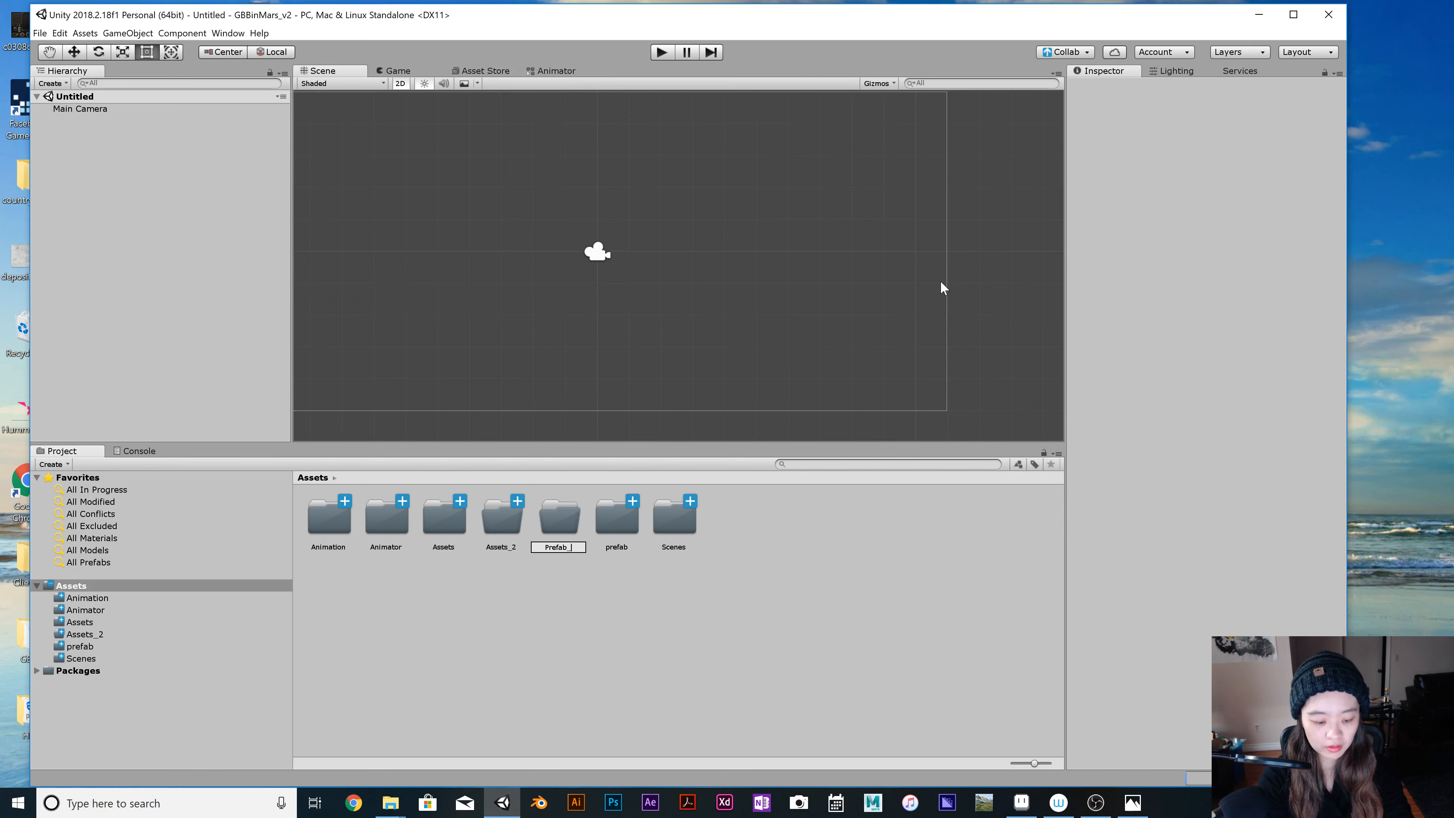
key(Return)
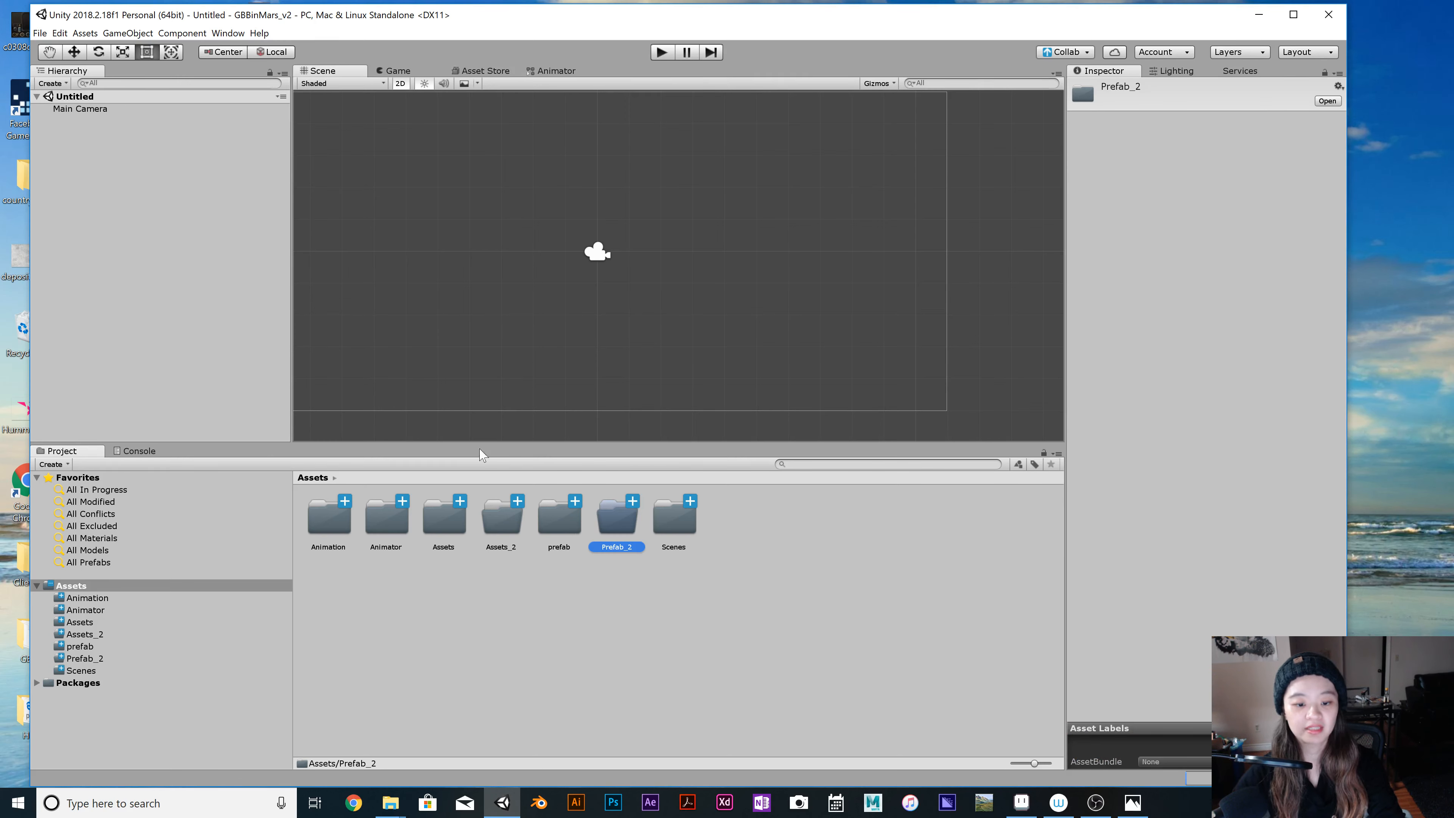
Create another folder in the project's root Assets folder and enter Animator as its name.
right_click(607, 597)
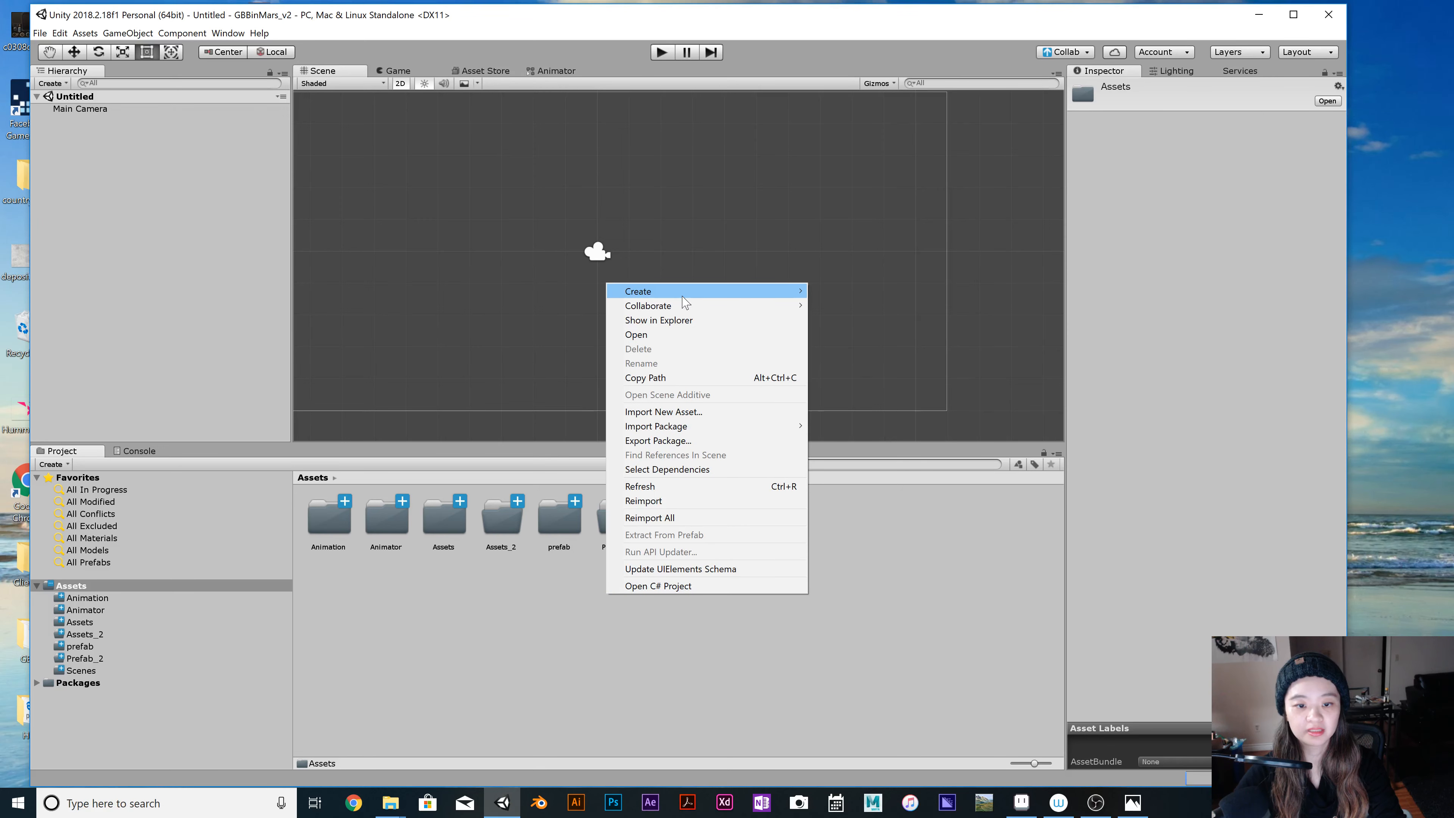
mouse_move(683, 293)
click(894, 293)
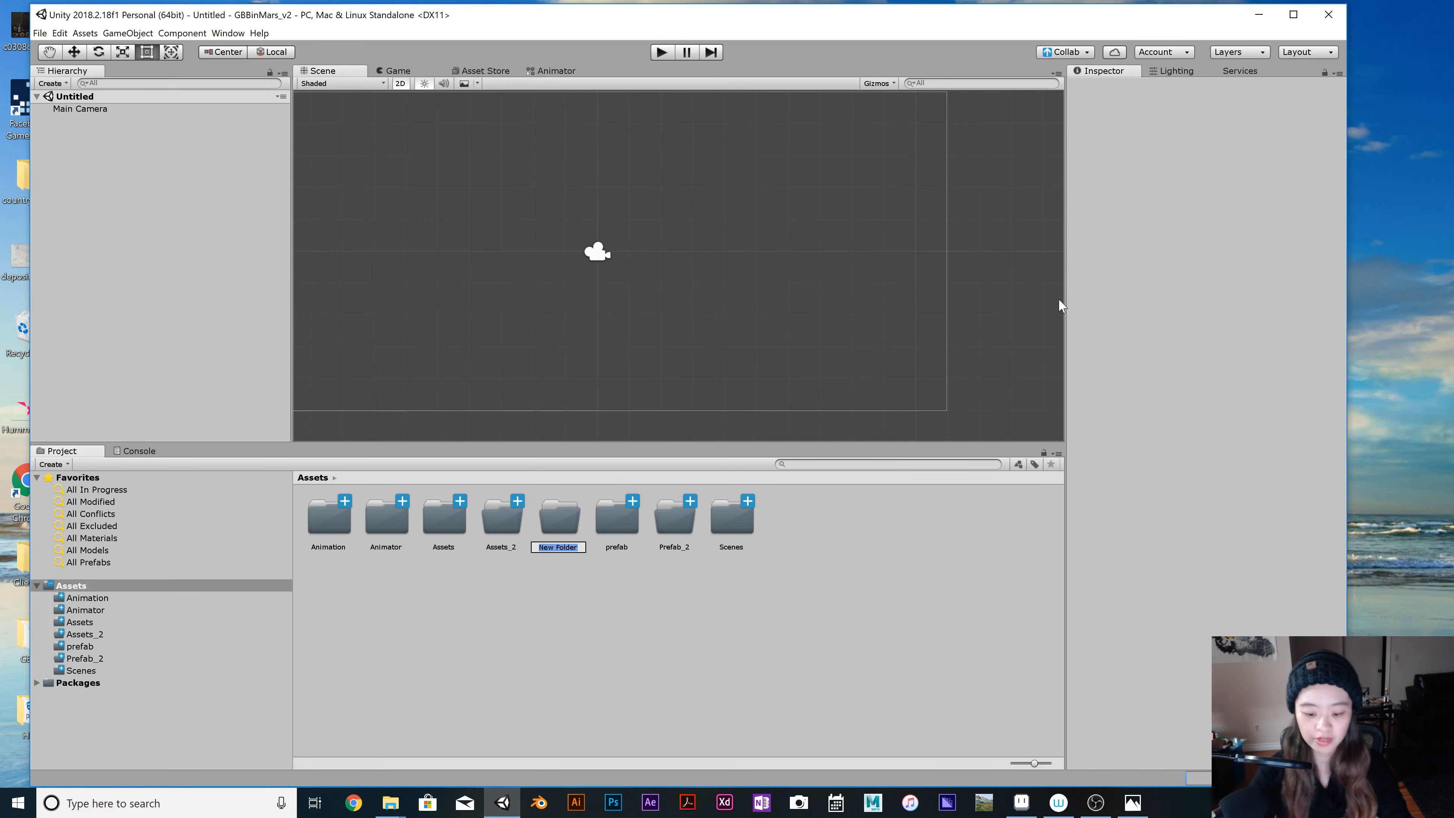
key(BackSpace)
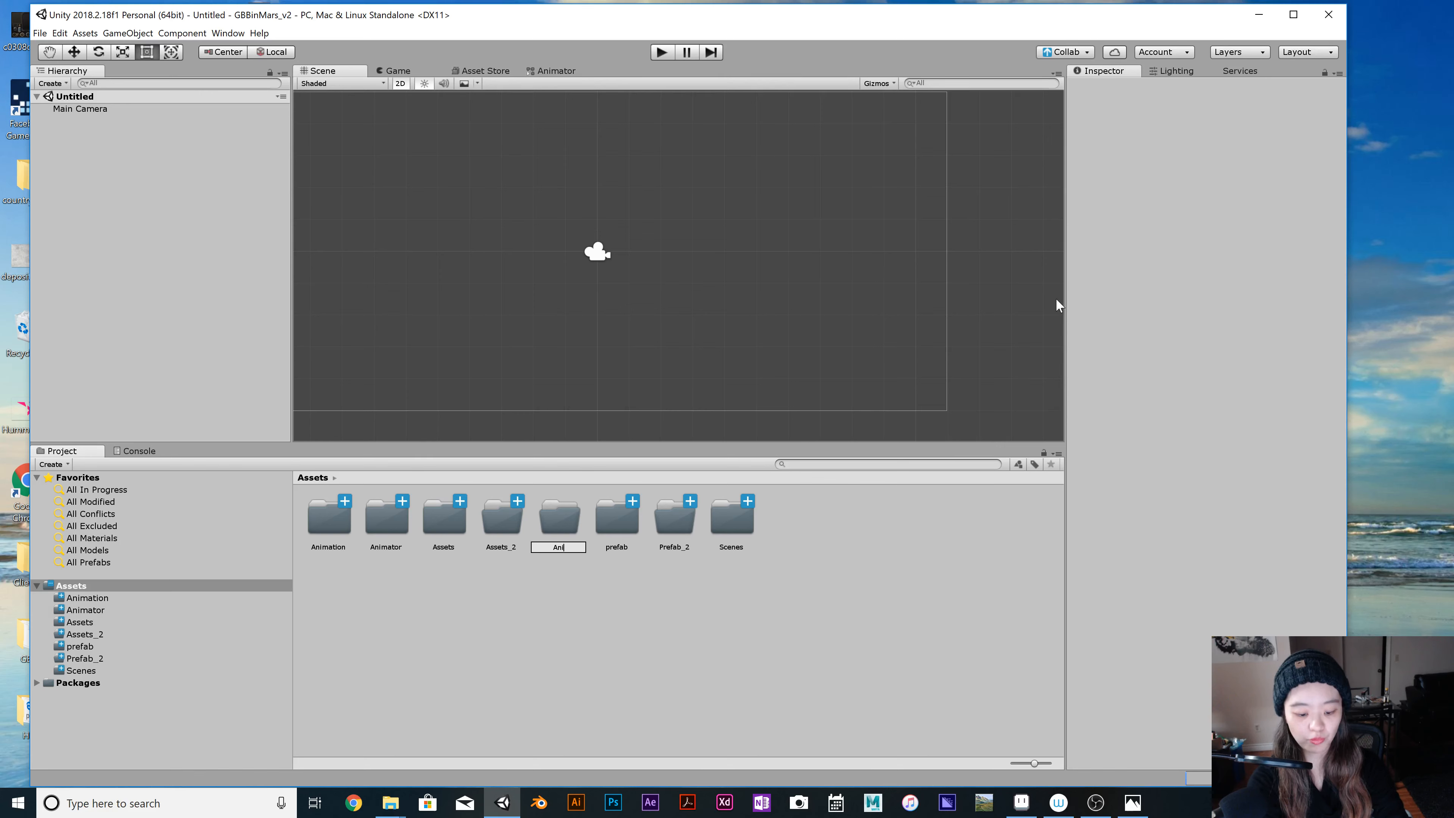
text(Animato)
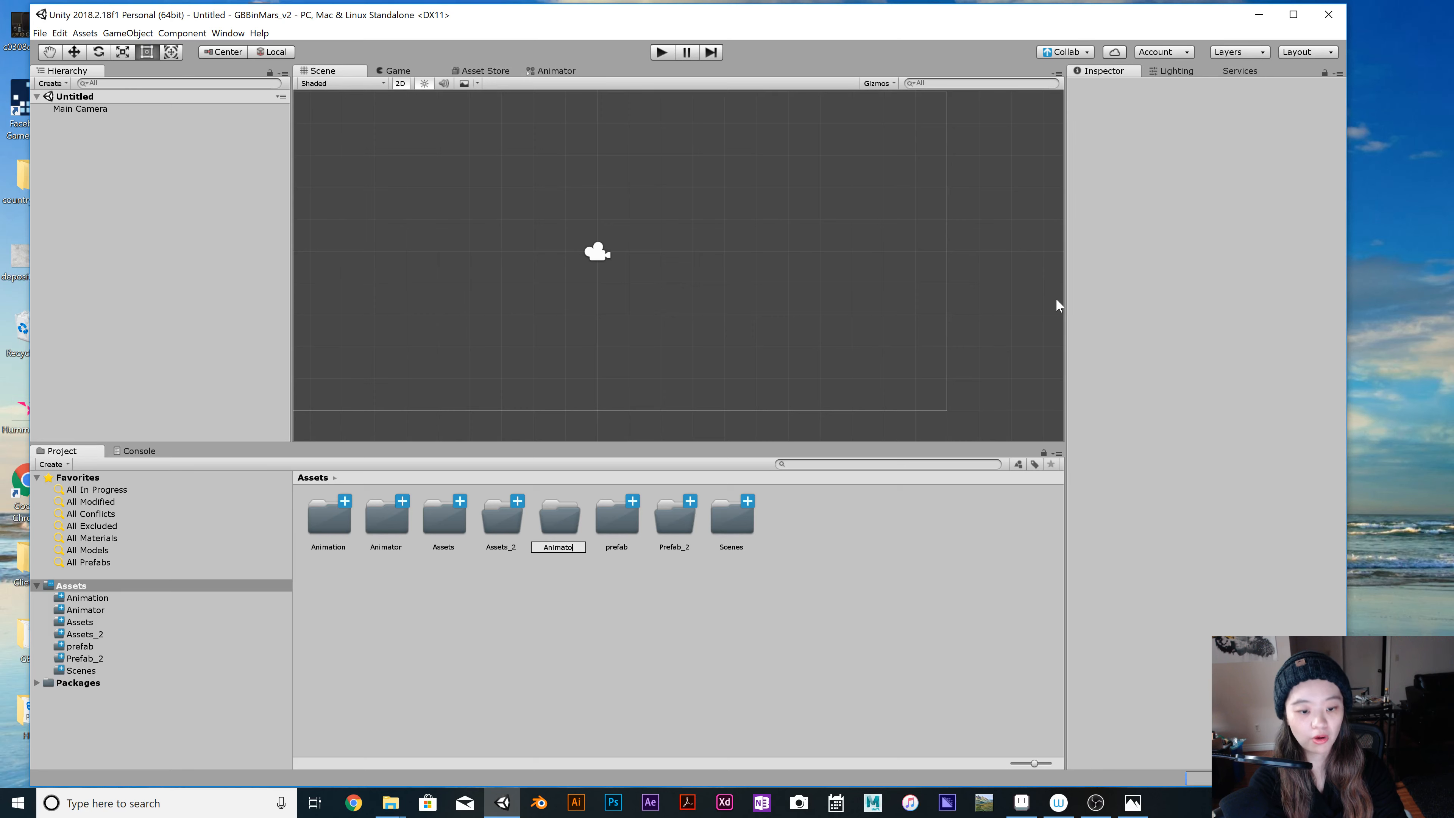
text(r)
key(Return)
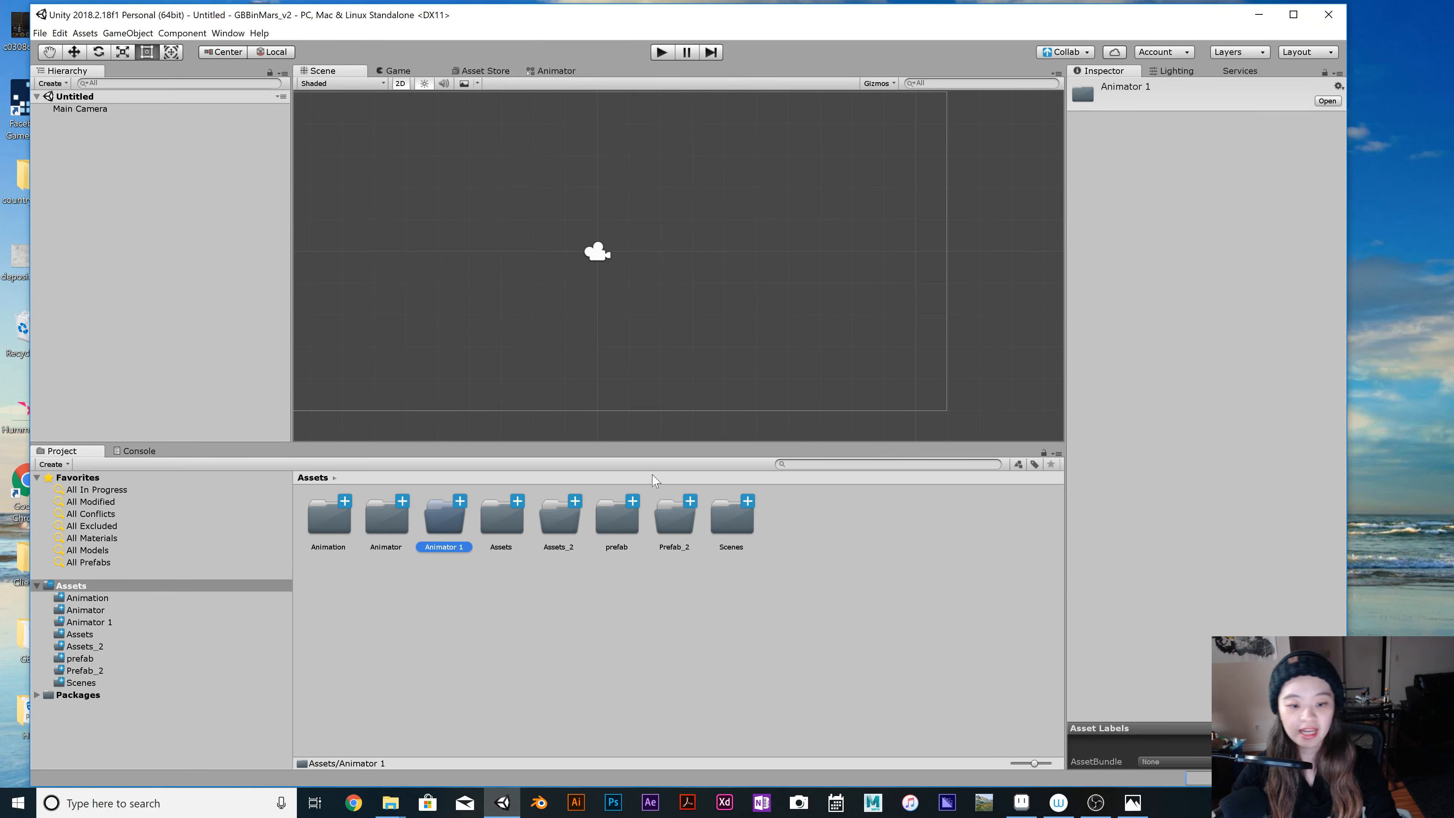
Create a folder named Animation_2 in the project's root Assets folder.
right_click(597, 602)
mouse_move(687, 298)
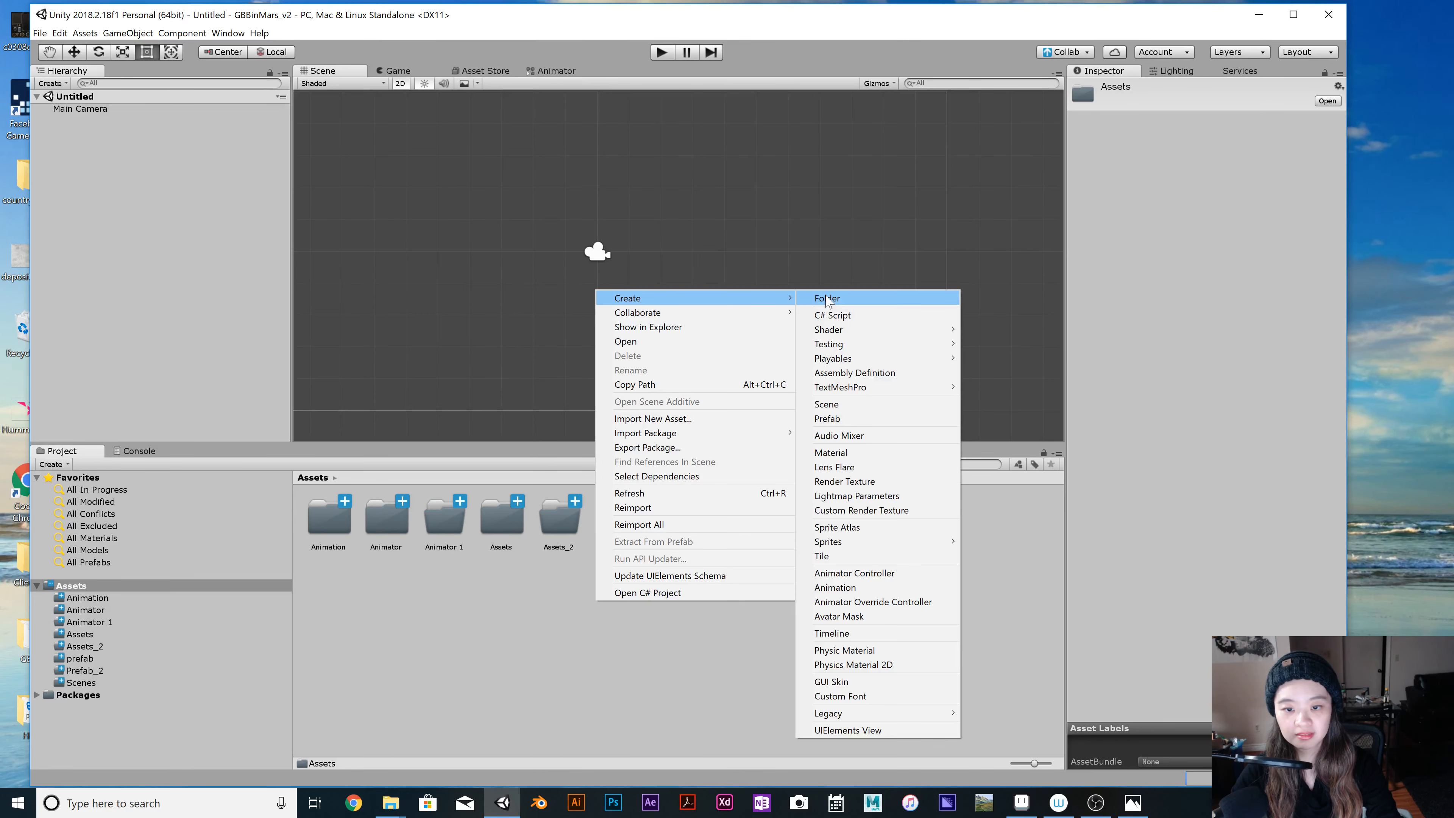
click(827, 298)
text(Ani)
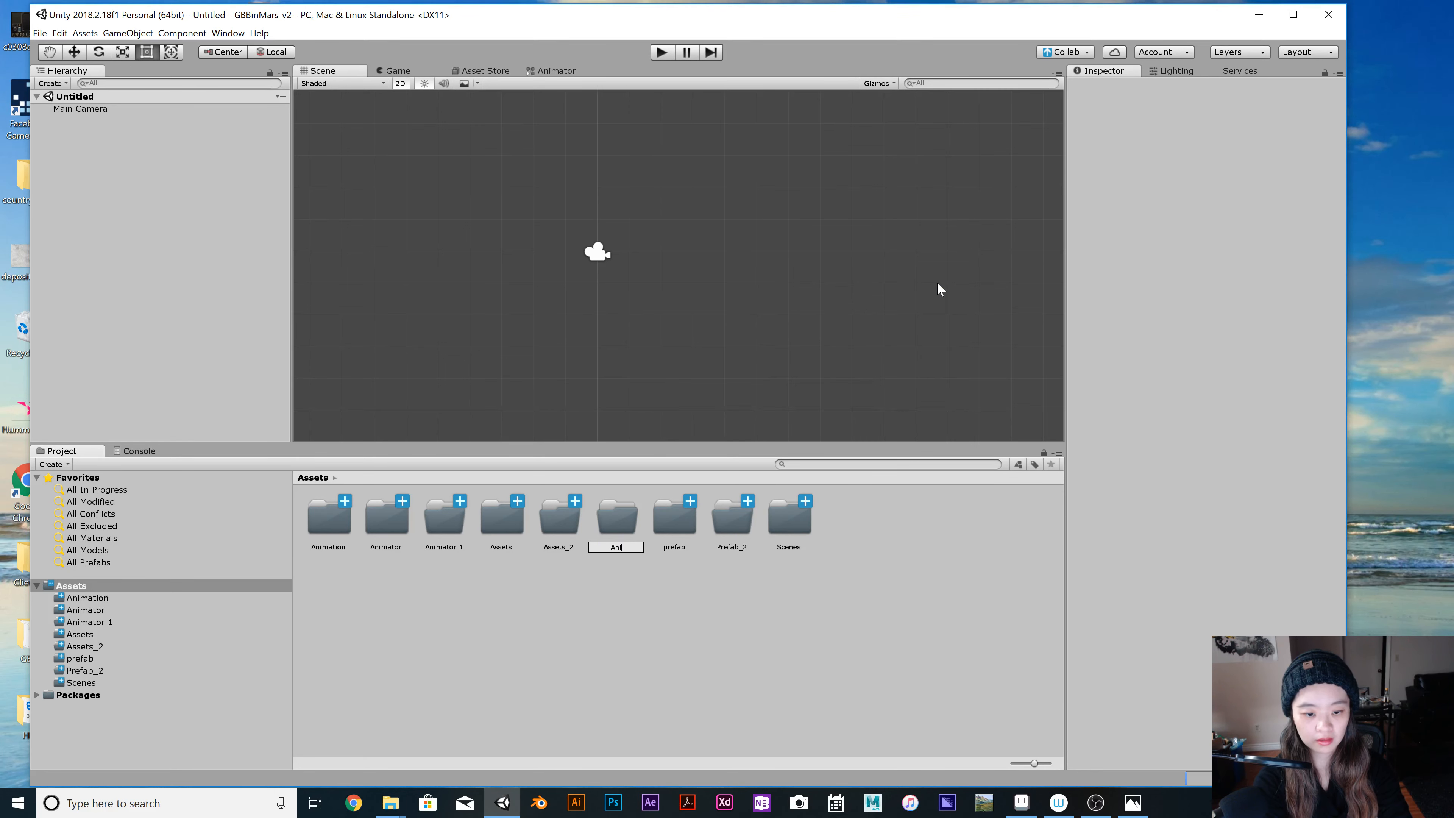
text(mation_)
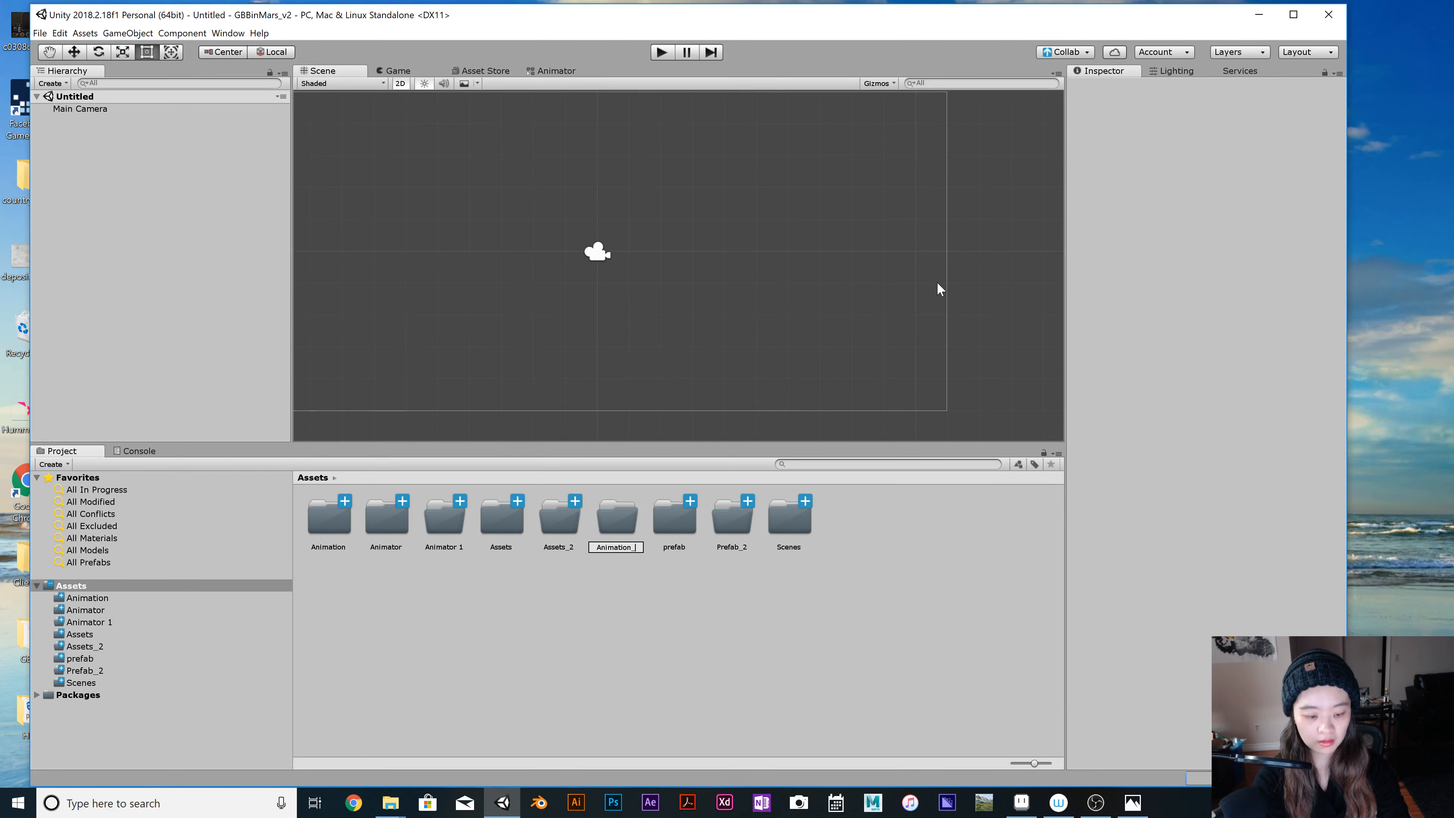
text(2)
key(Return)
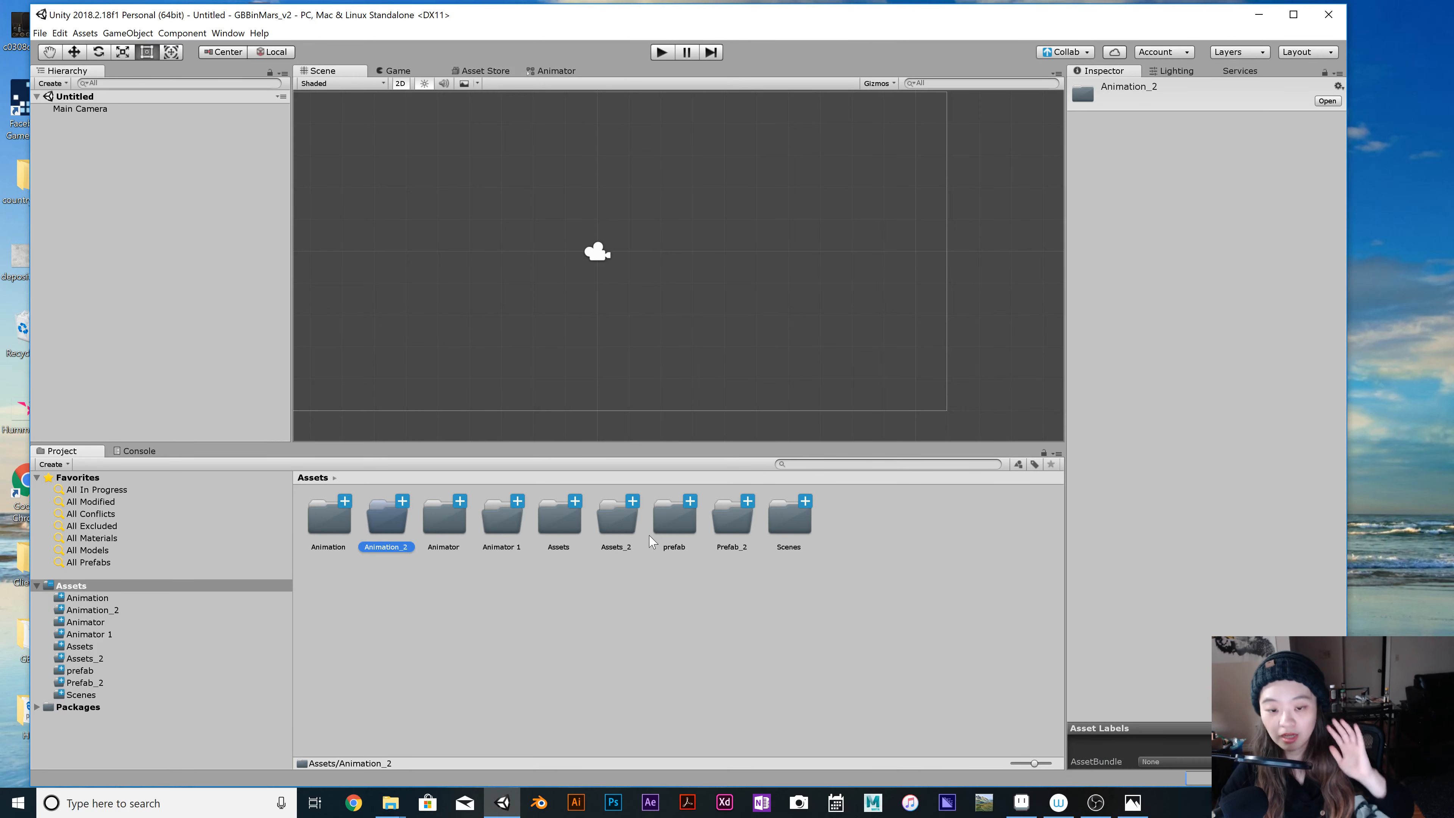
click(623, 609)
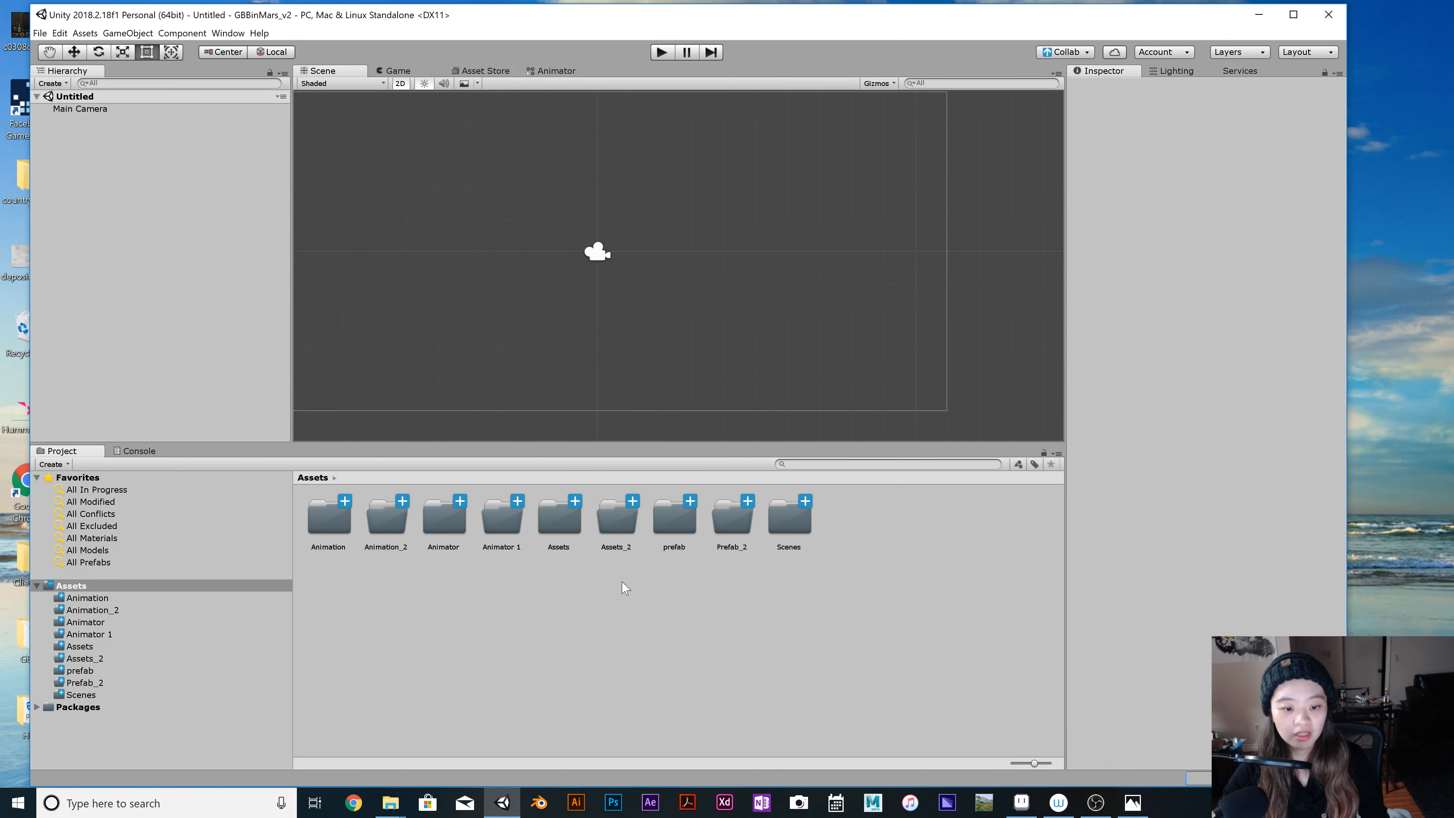
Open the project's Assets_2 folder, uncover the desktop, and open the final_v2 folder inside Sprites Design.
click(605, 529)
double_click(604, 523)
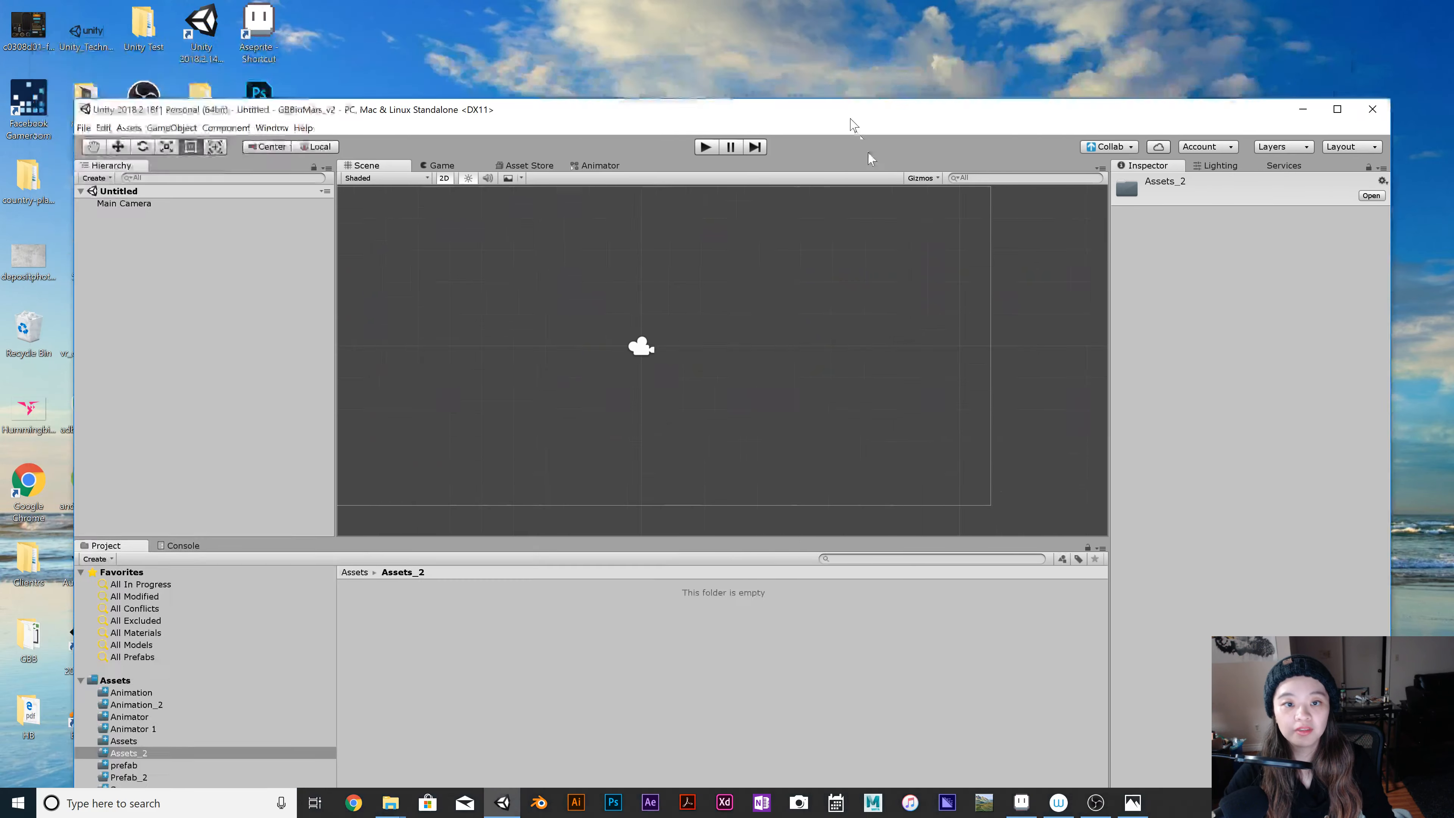
drag(807, 29, 1092, 25)
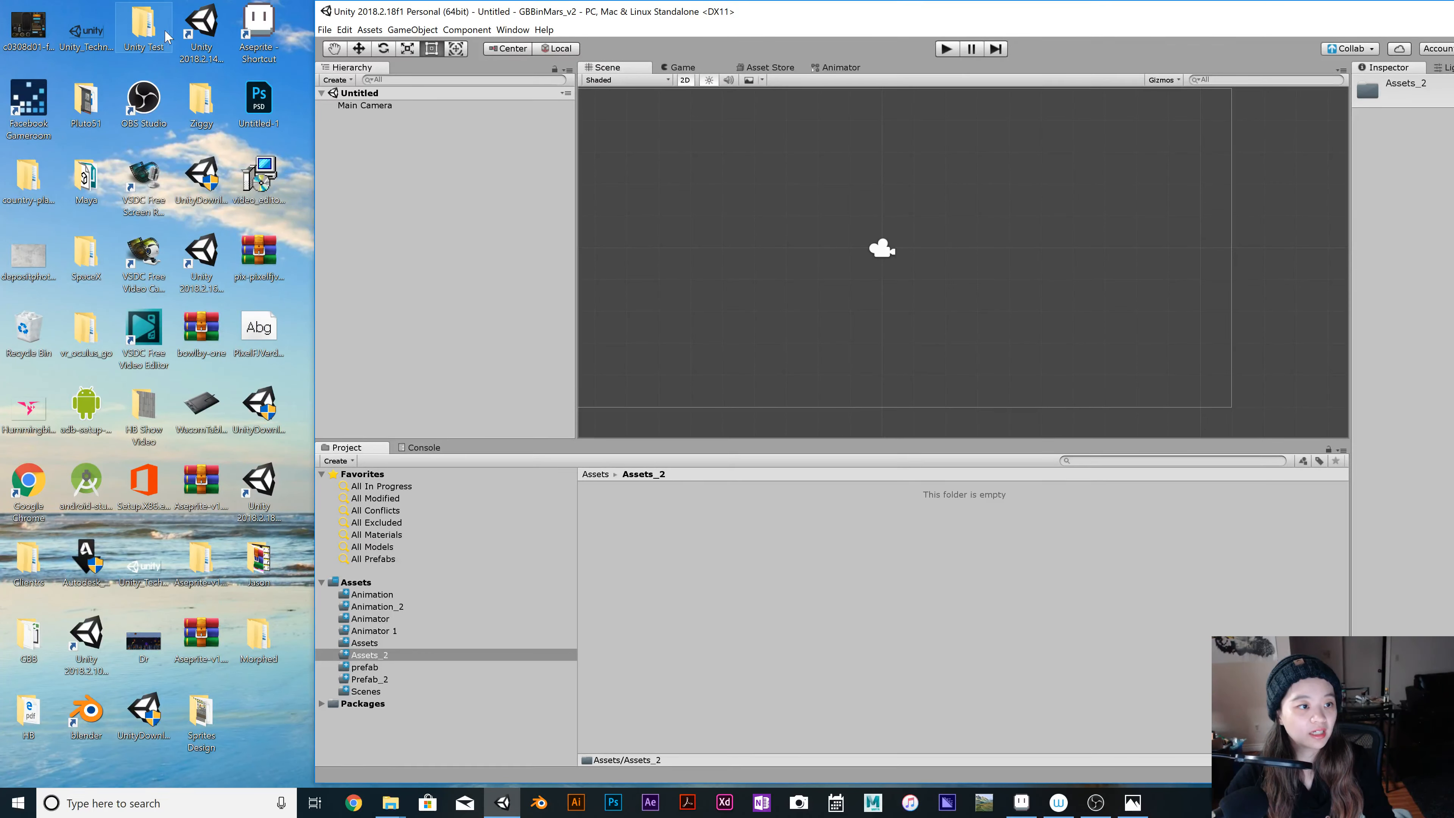
click(197, 719)
double_click(198, 719)
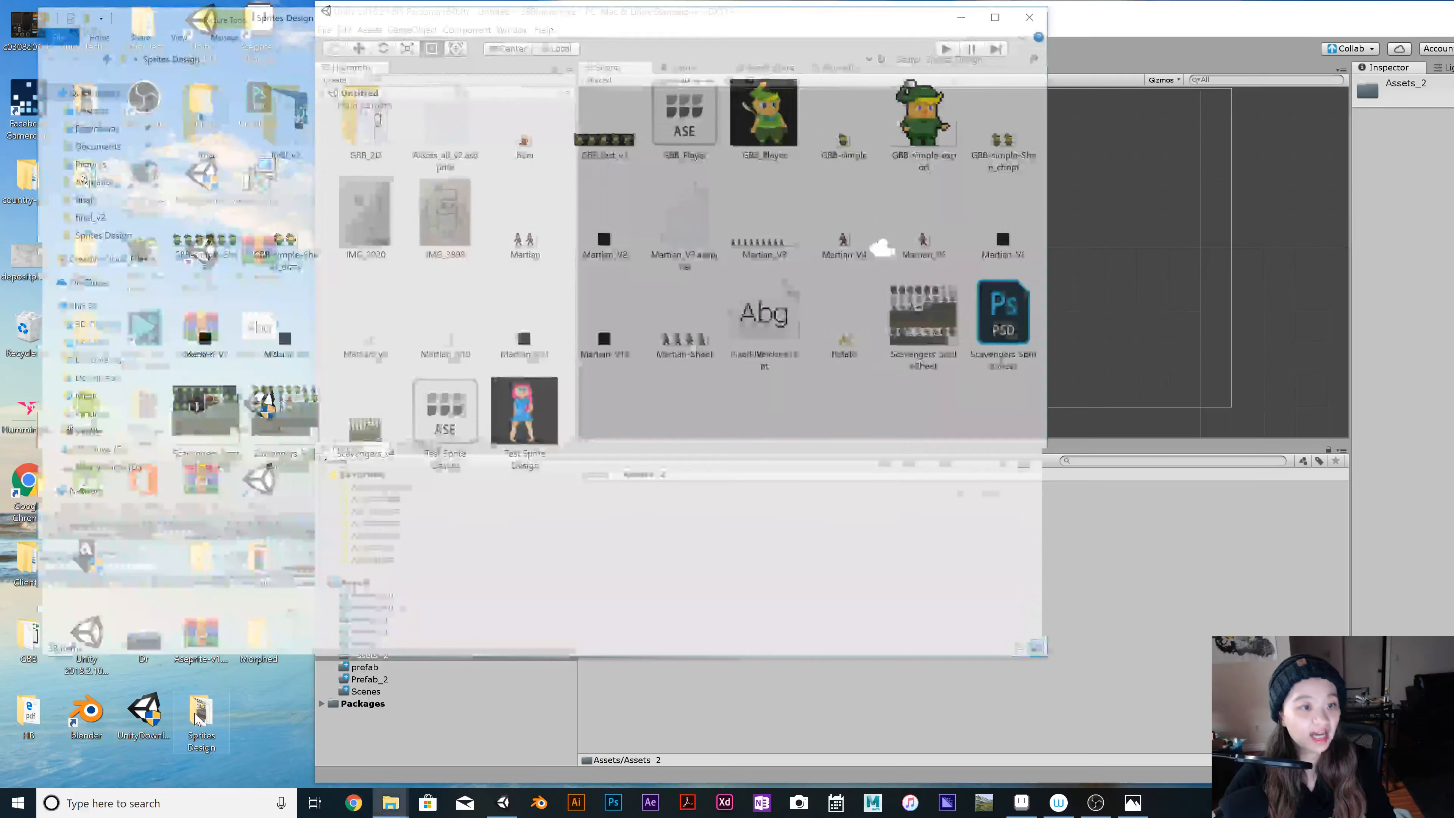
click(273, 118)
double_click(273, 117)
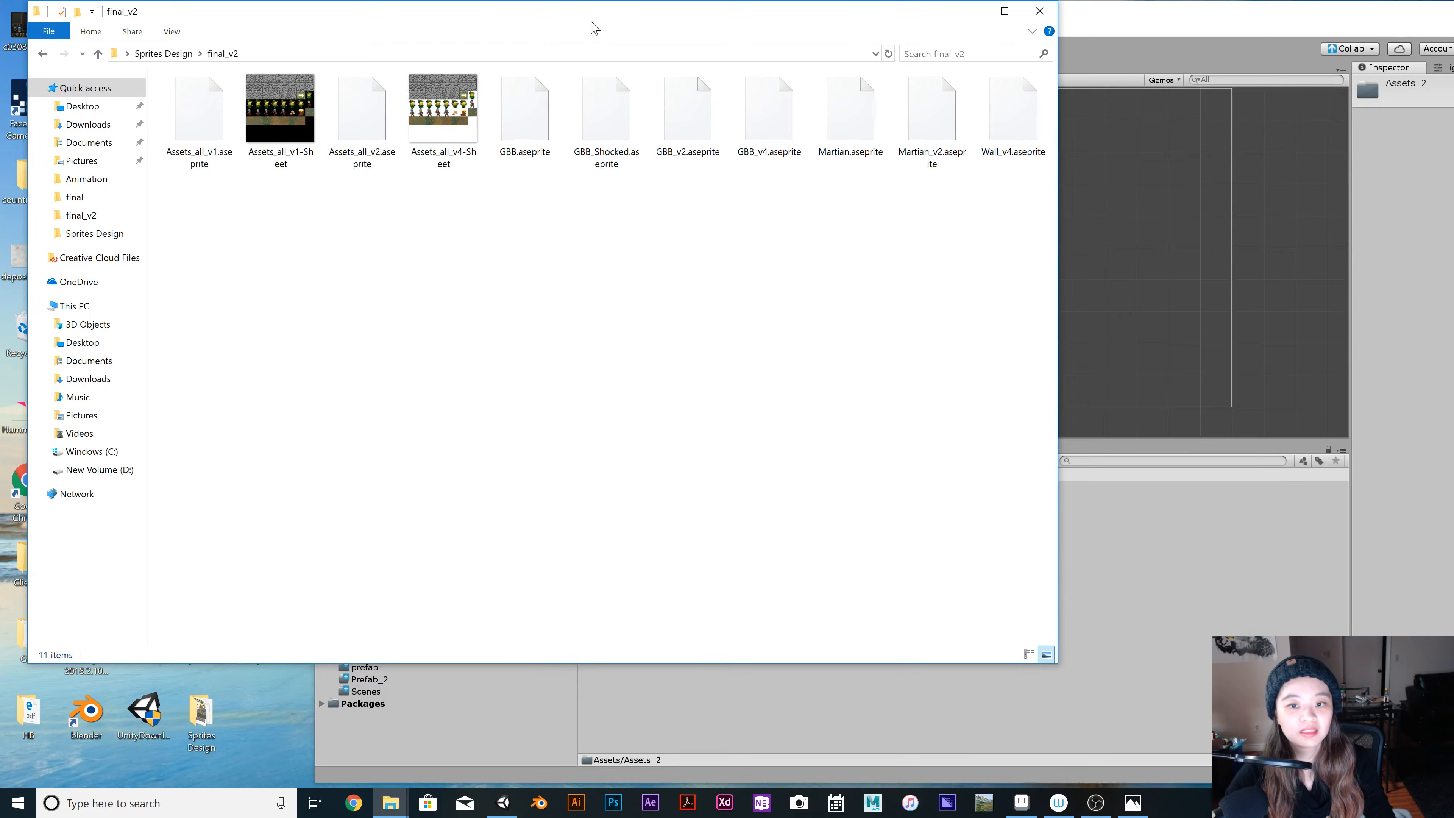
Import Assets_all_v4-Sheet from the final_v2 folder into Assets_2, keeping the file window out of the way.
drag(594, 25, 1320, 370)
click(1182, 453)
drag(1182, 453, 659, 610)
drag(1069, 363, 300, 642)
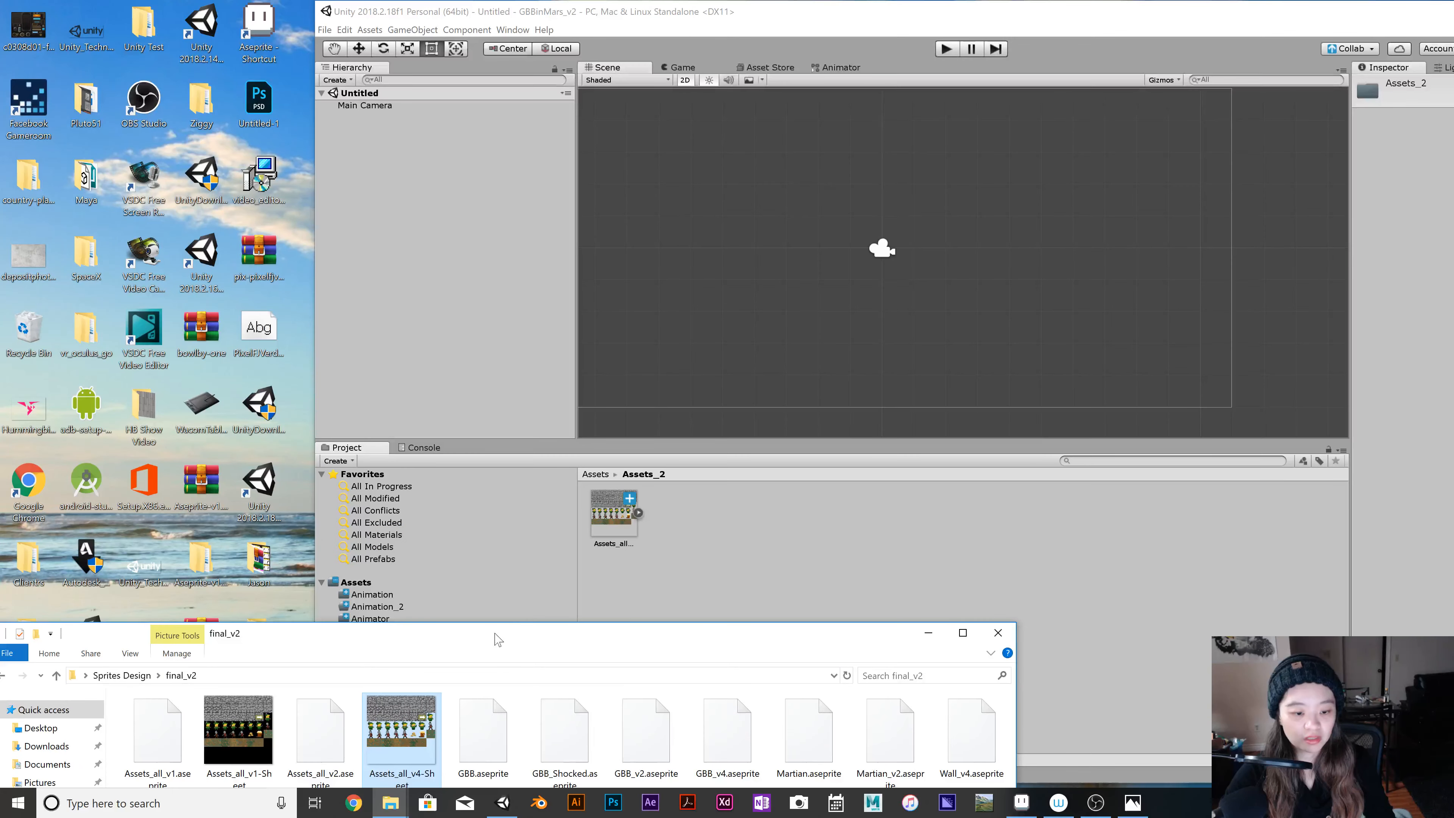
drag(494, 633, 508, 693)
Select the imported Assets_all_v4-Sheet in Assets_2 and check the sprite nested under it.
click(694, 543)
click(638, 512)
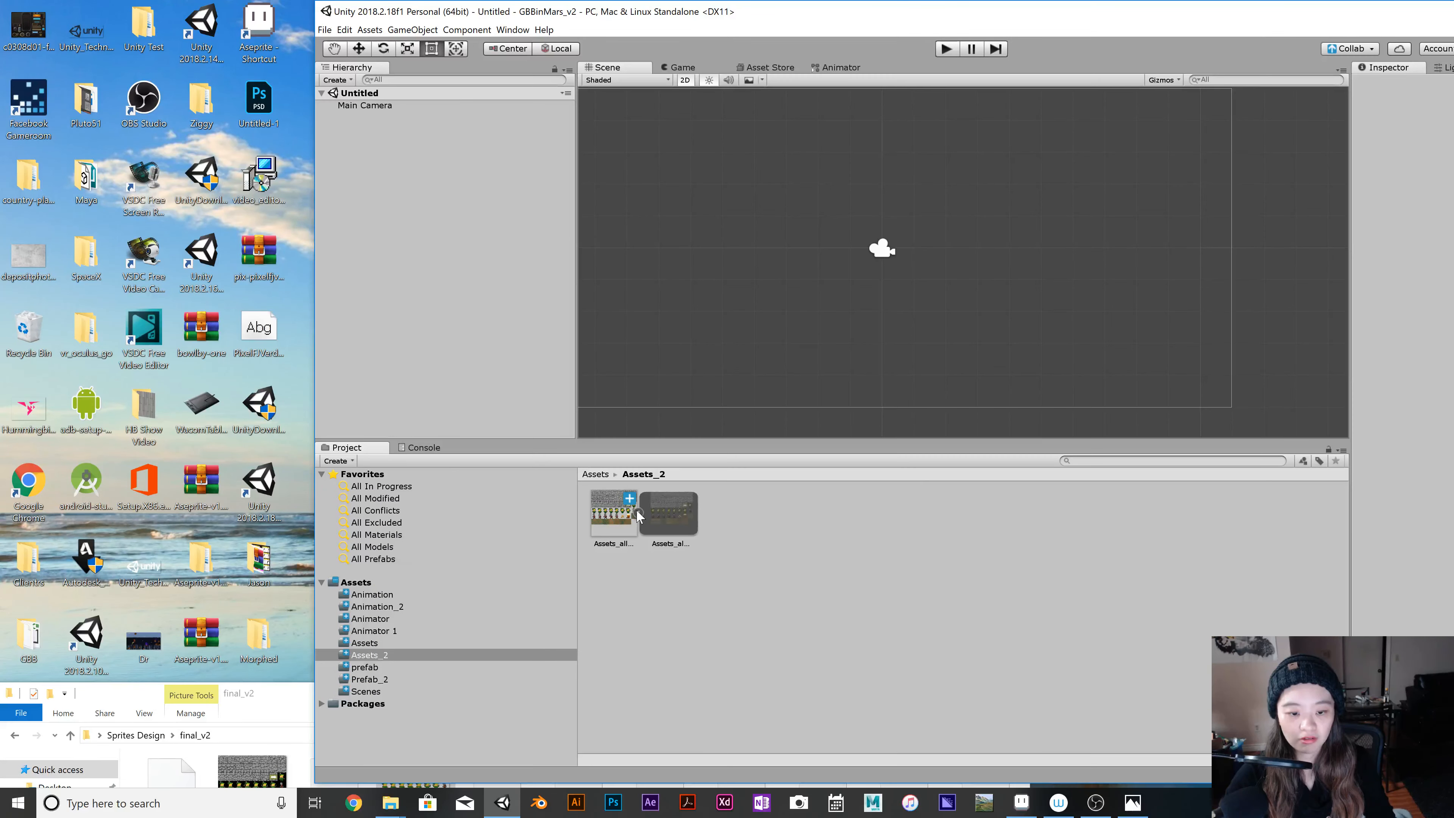
click(638, 513)
click(619, 518)
click(637, 513)
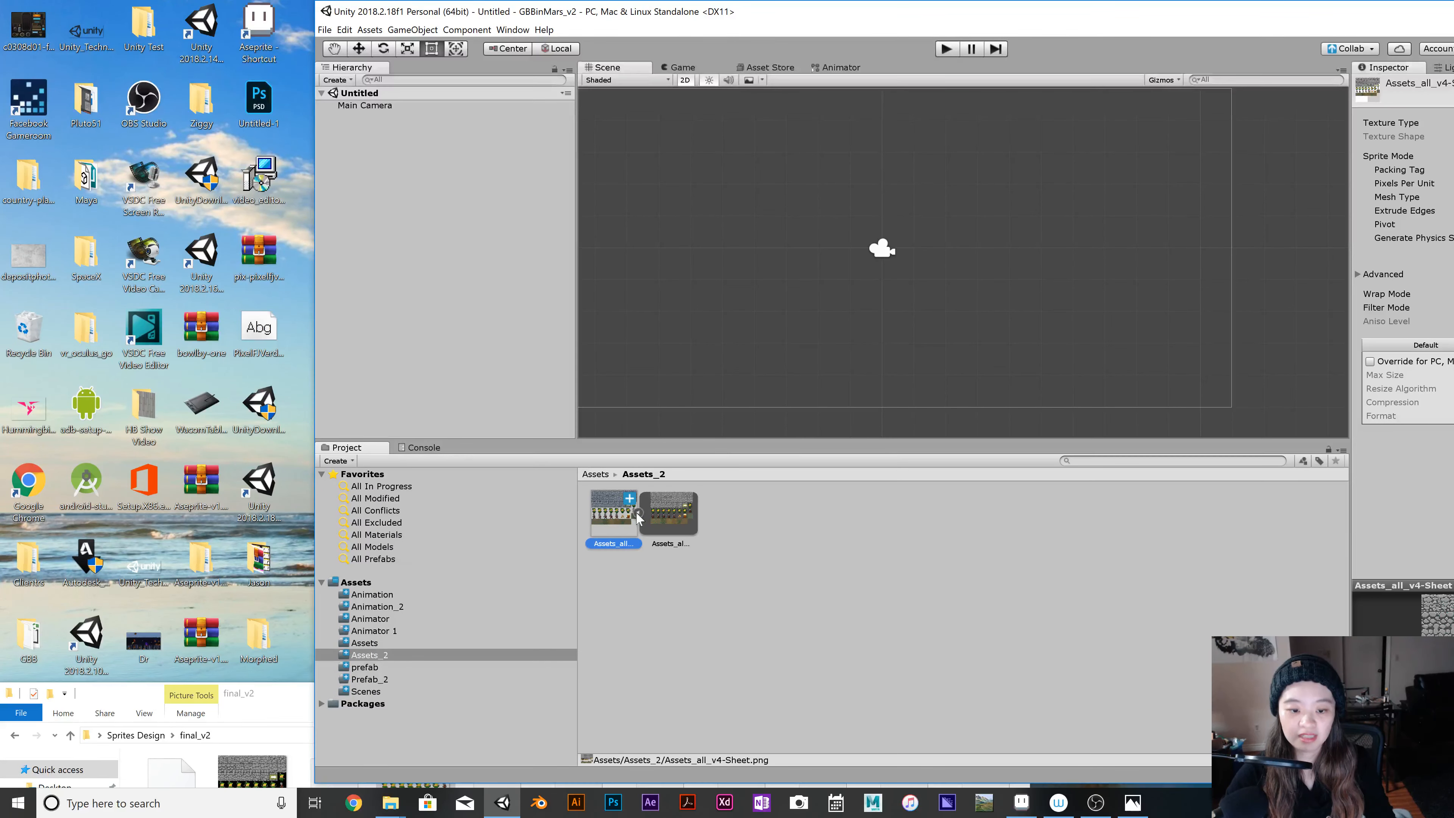
click(638, 513)
Maximize the Unity window, set Assets_all_v4-Sheet's Sprite Mode to Multiple, and open it in the Sprite Editor with the import settings applied.
double_click(1066, 23)
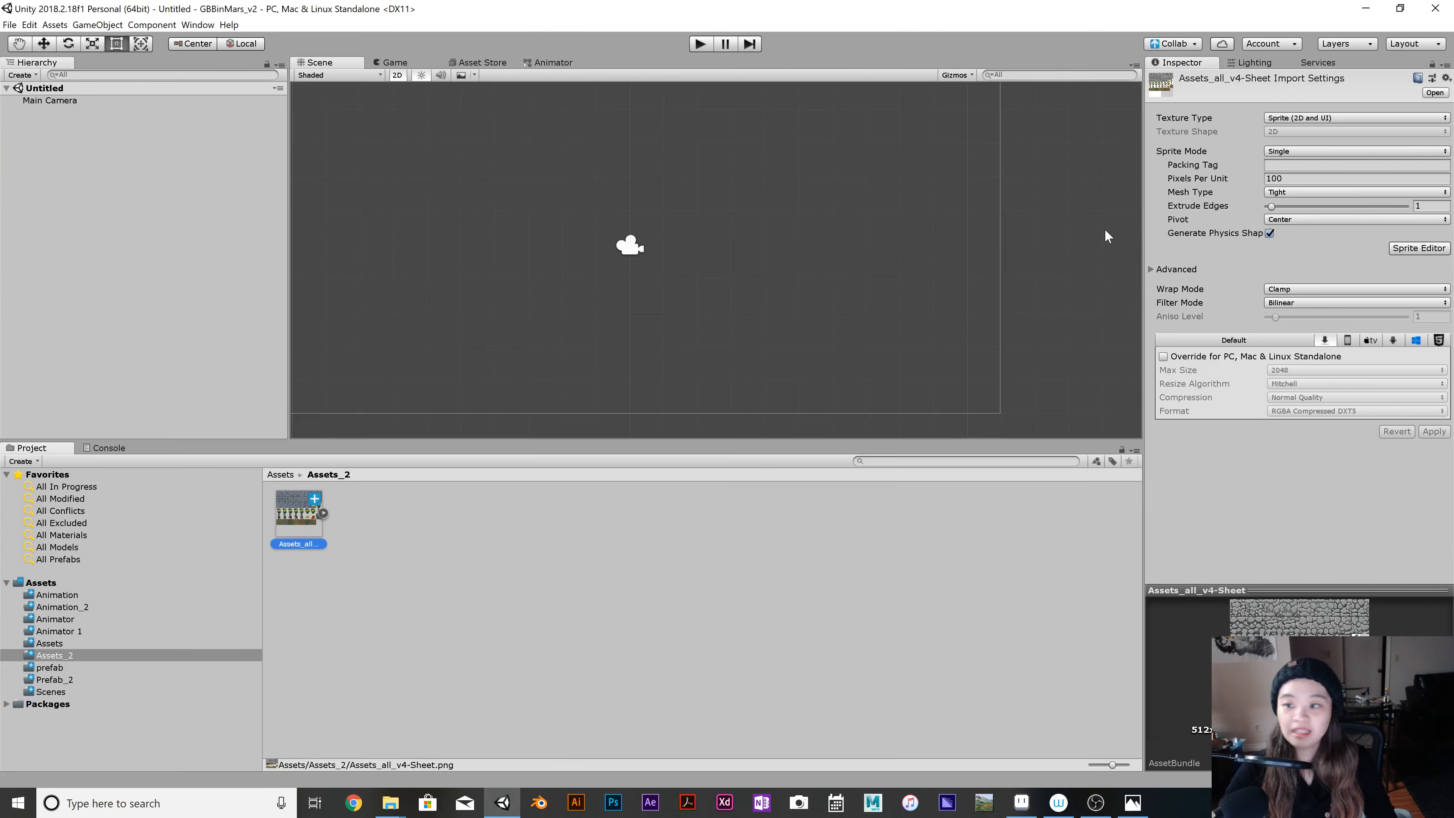
click(1285, 119)
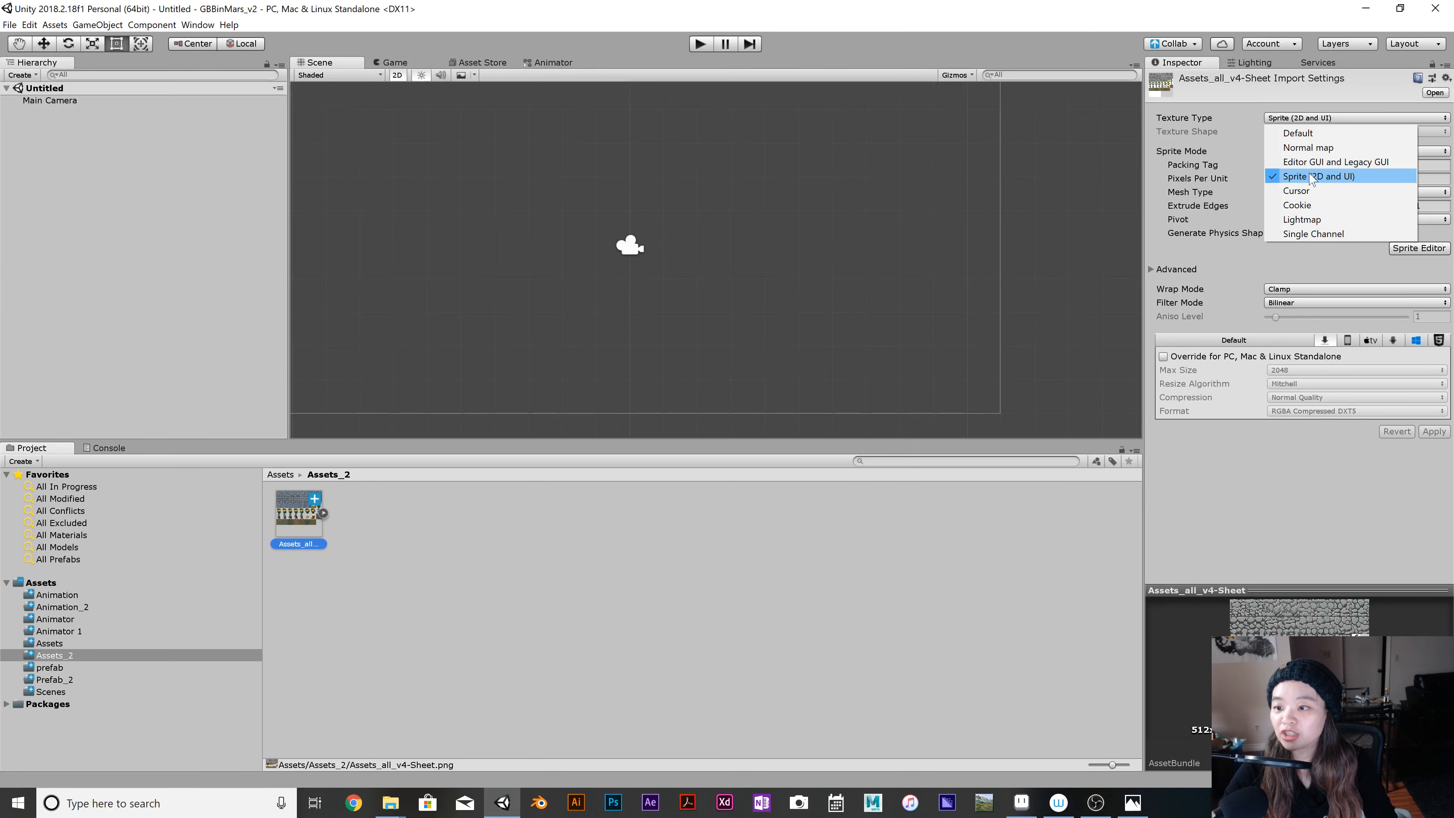
click(1314, 271)
click(1317, 151)
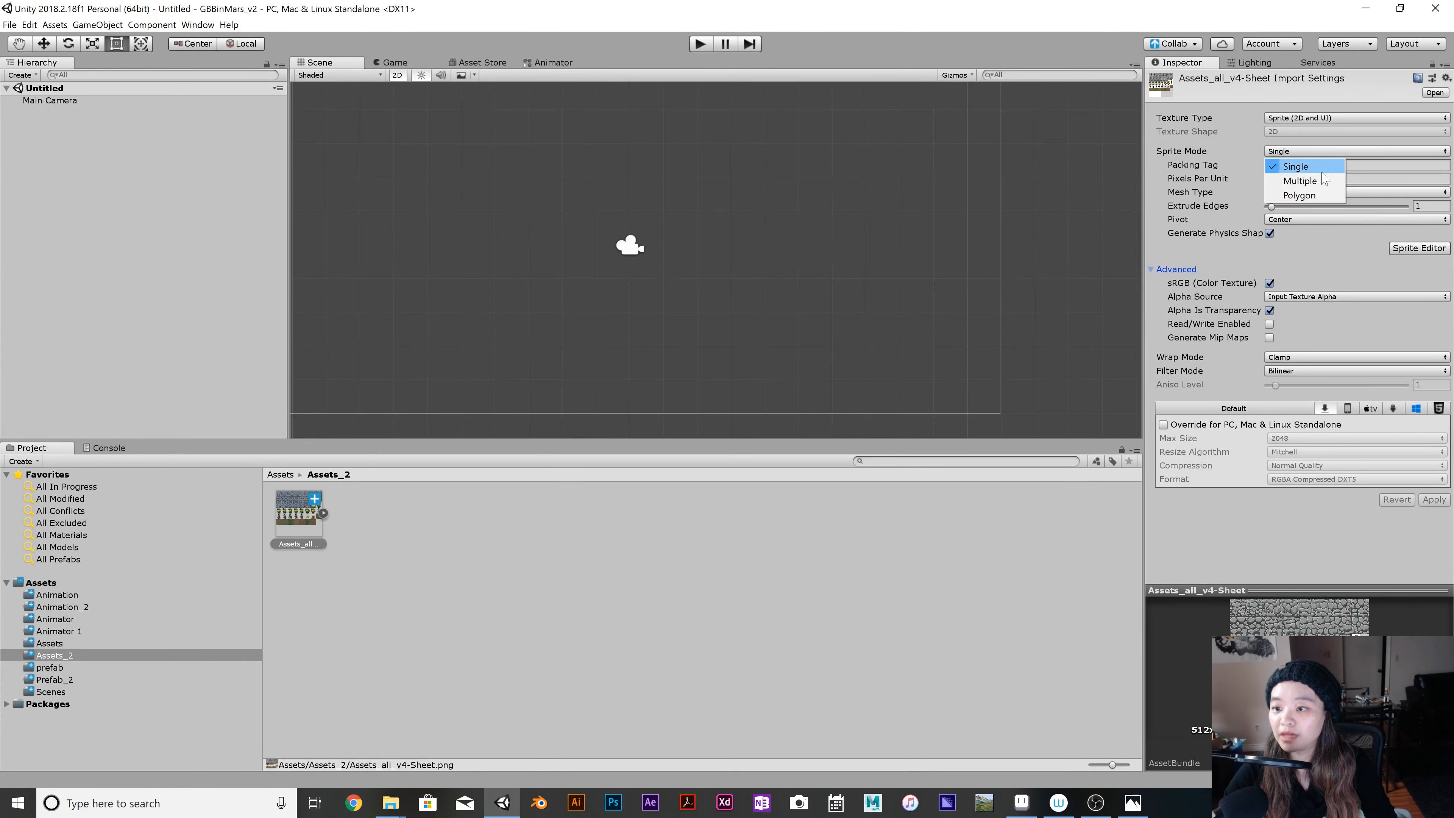
click(1295, 172)
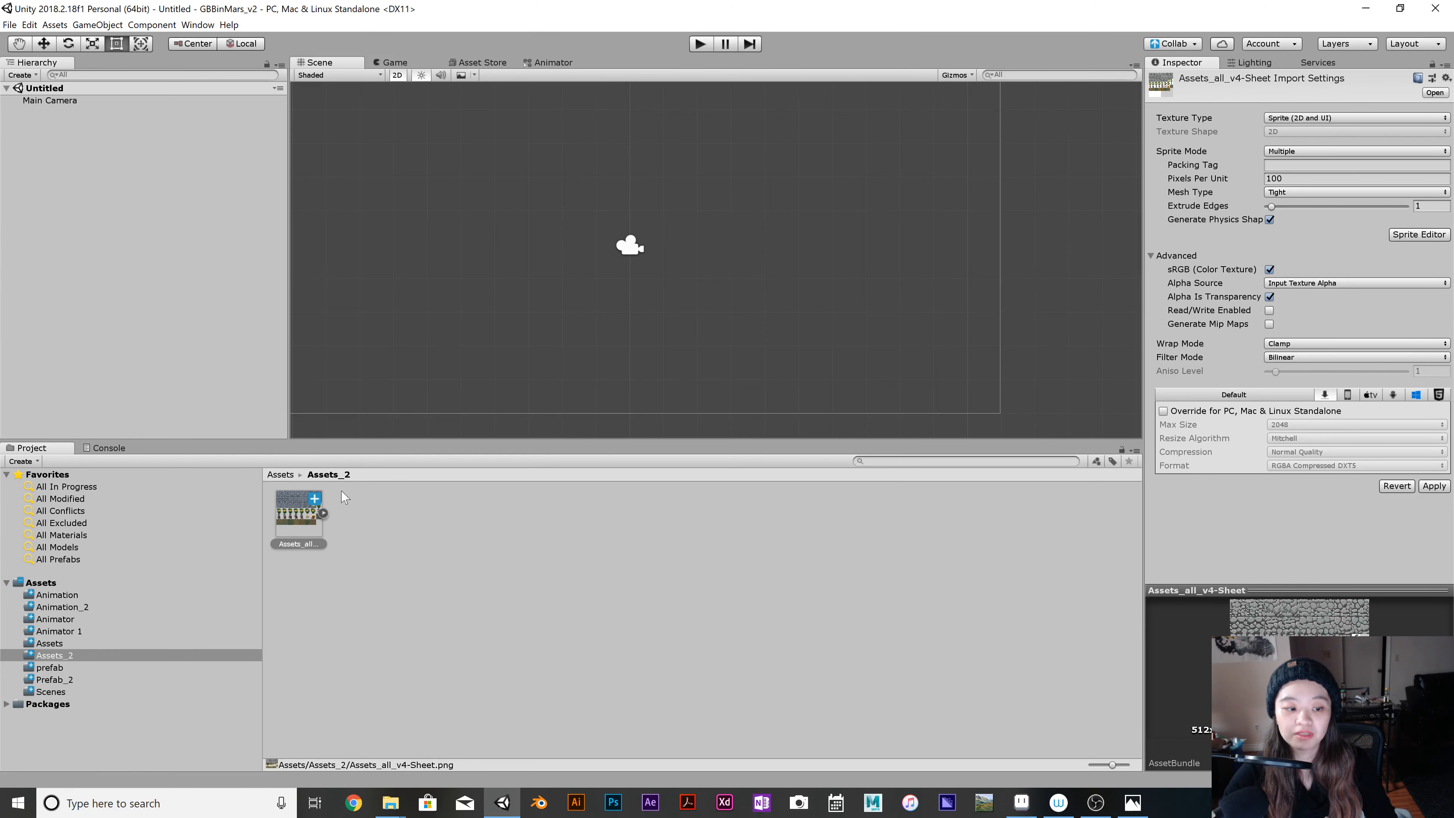
click(1420, 235)
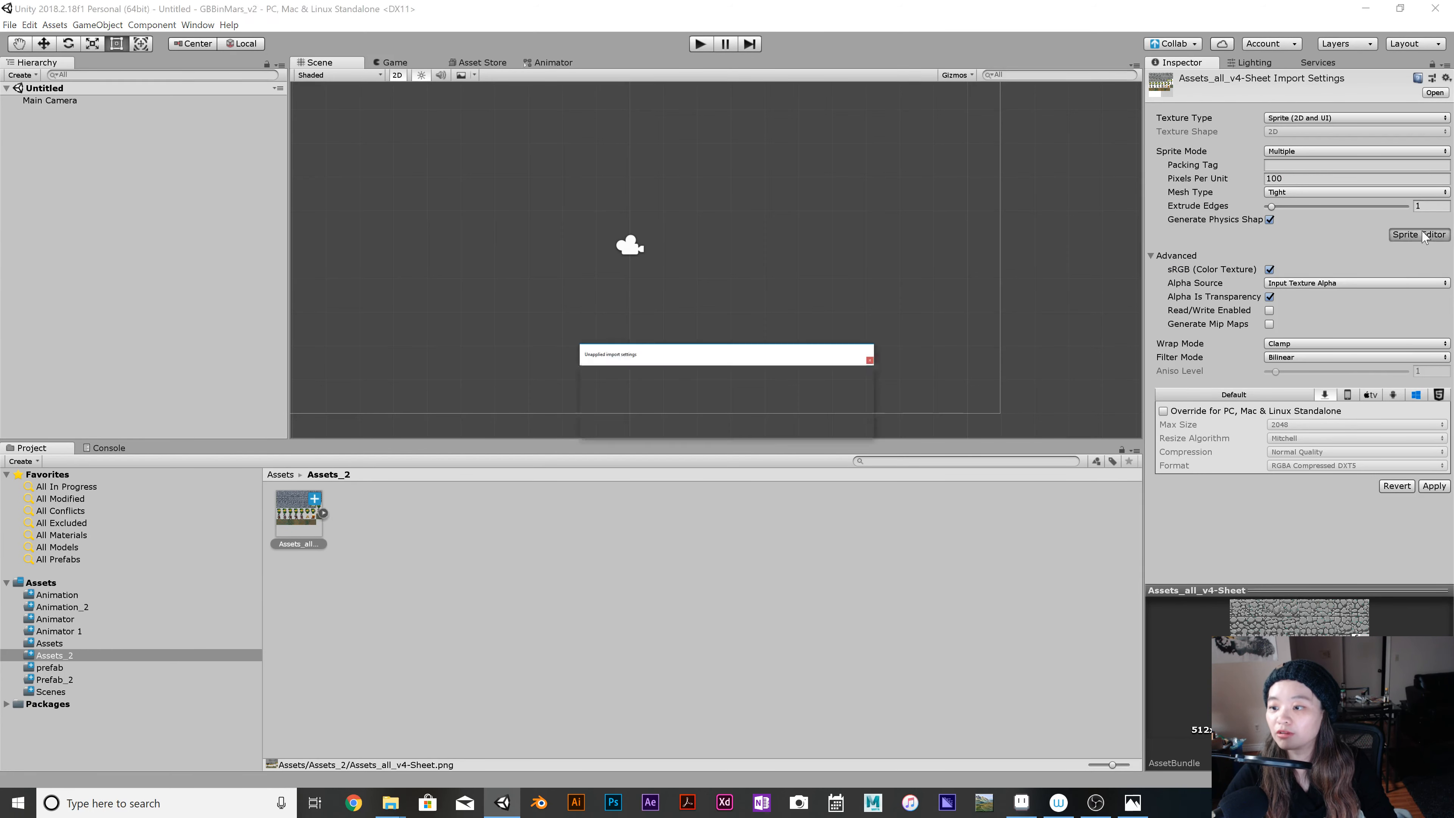
click(781, 424)
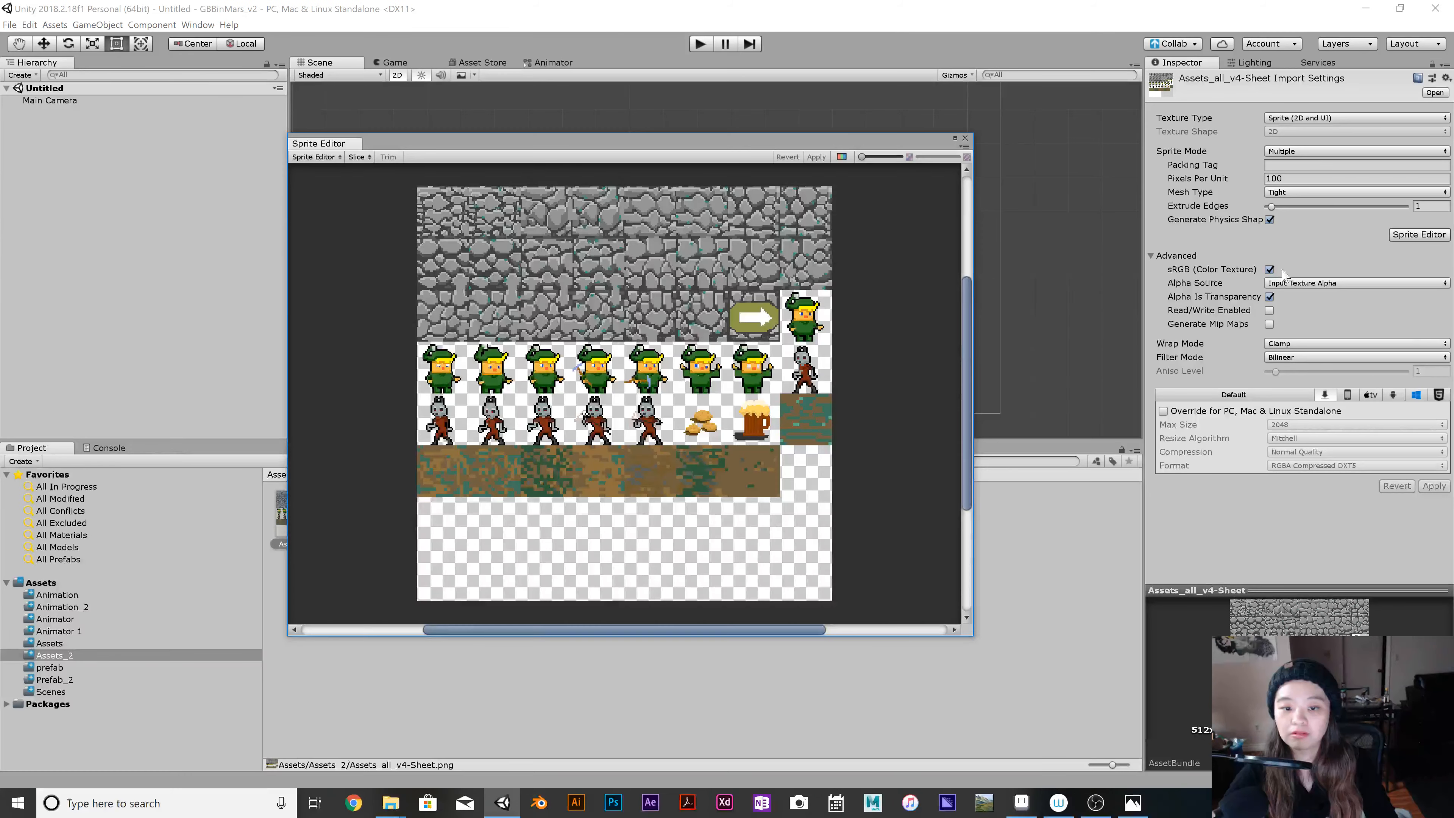
Slice the sheet with Grid By Cell Count into 8 columns and 8 rows, apply it, and expand the sliced sprites in Assets_2.
click(458, 145)
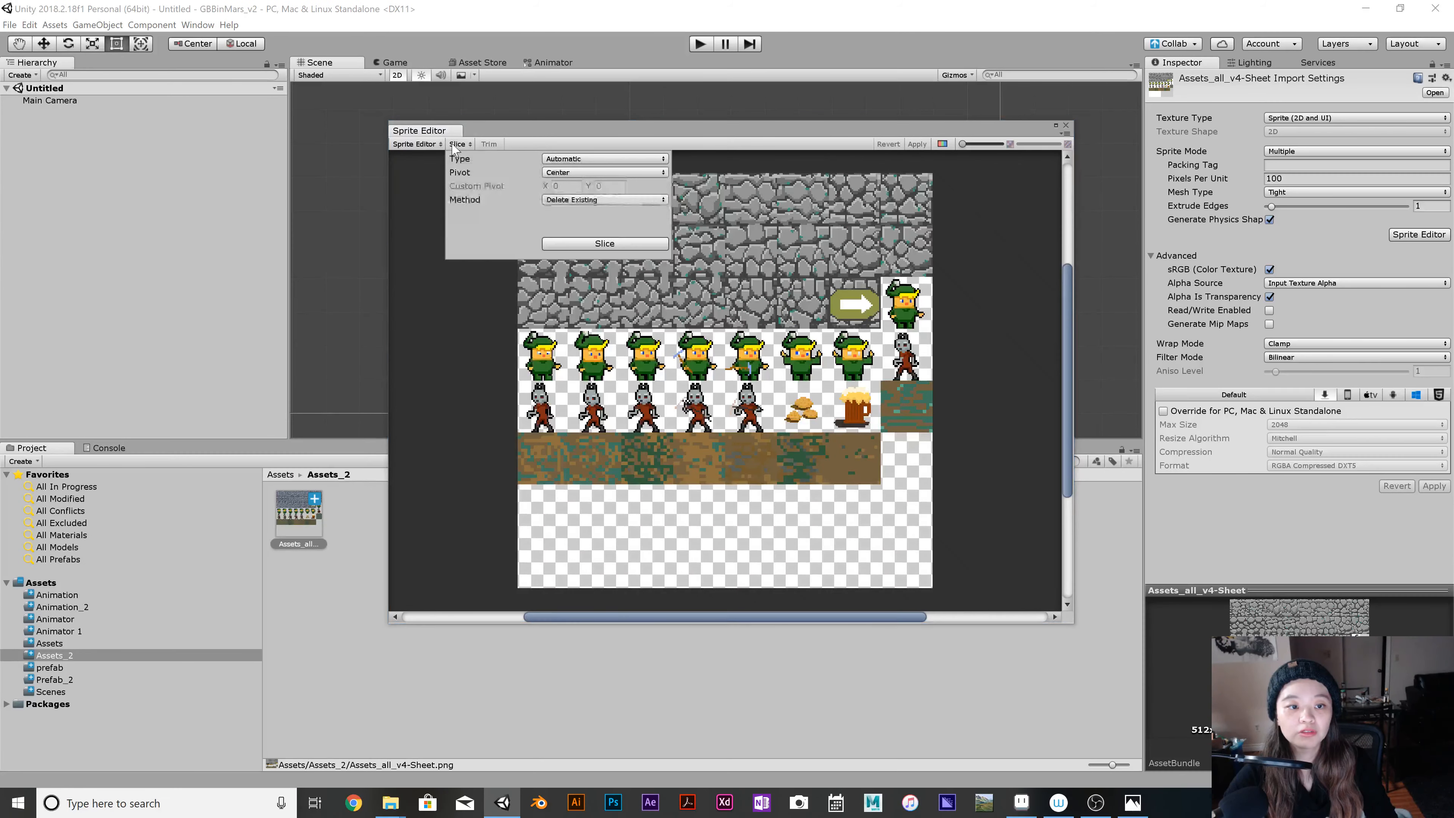
click(564, 160)
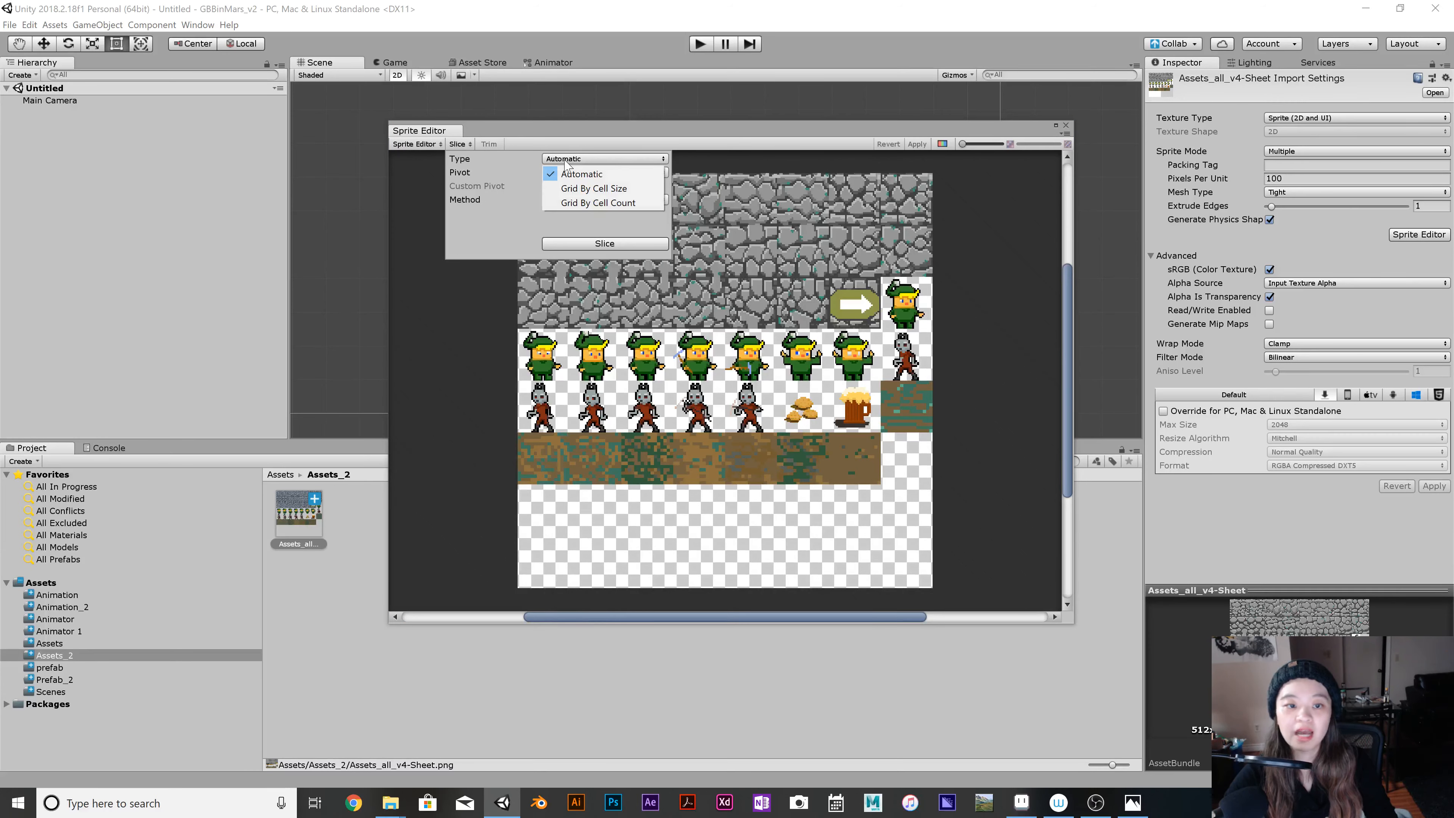
click(567, 204)
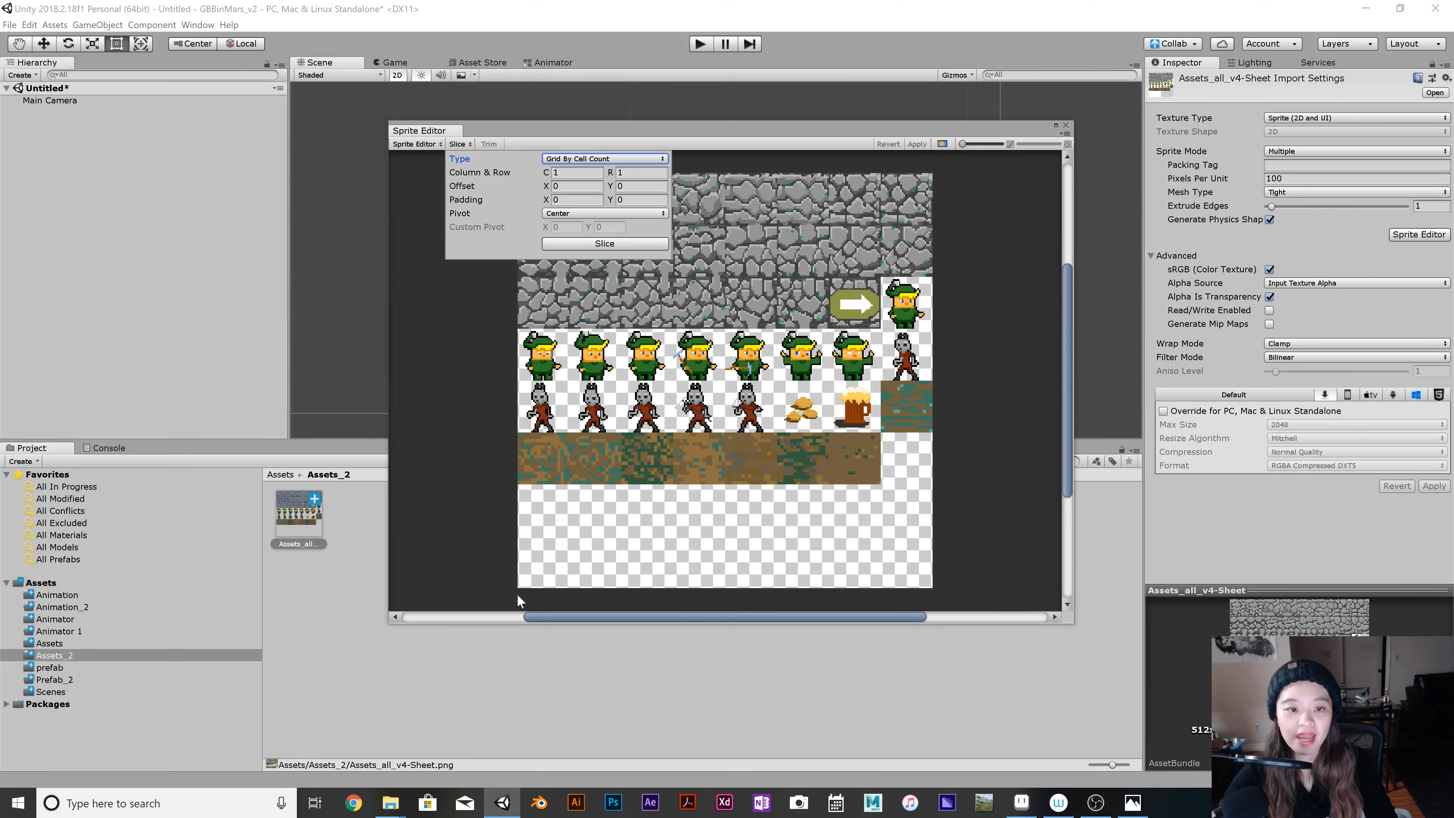
click(574, 172)
text(8)
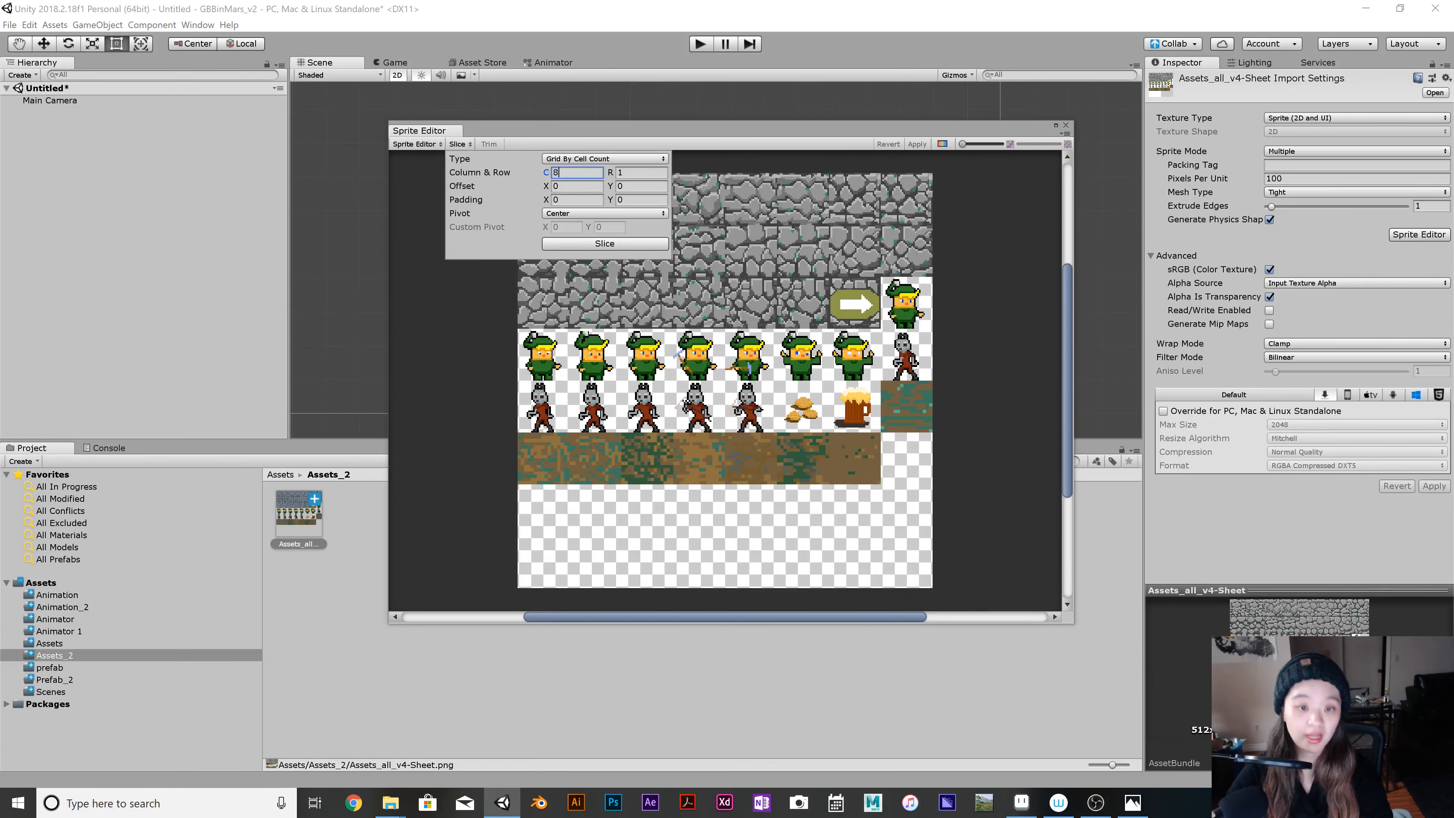
key(Tab)
text(8)
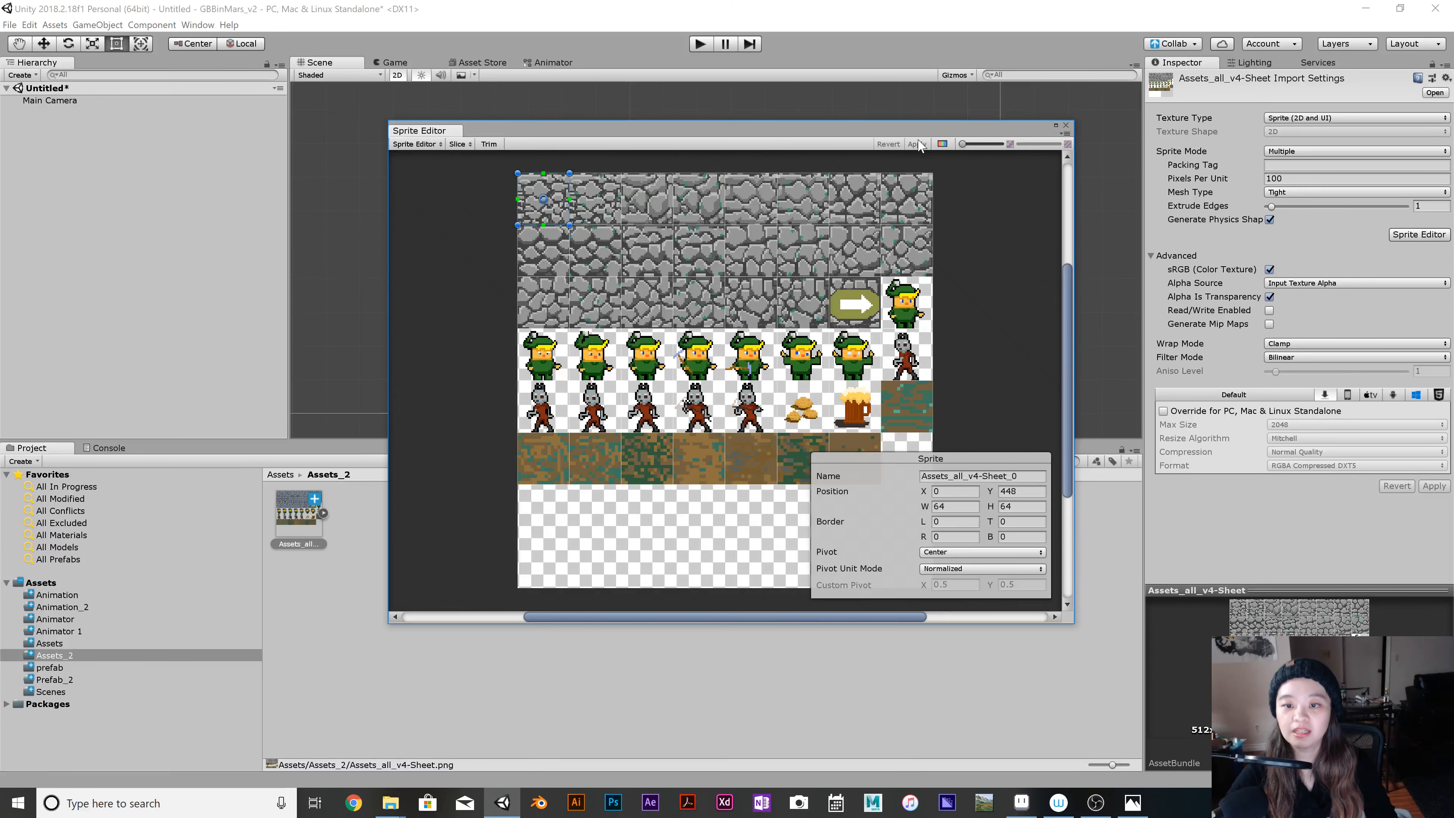
click(1065, 126)
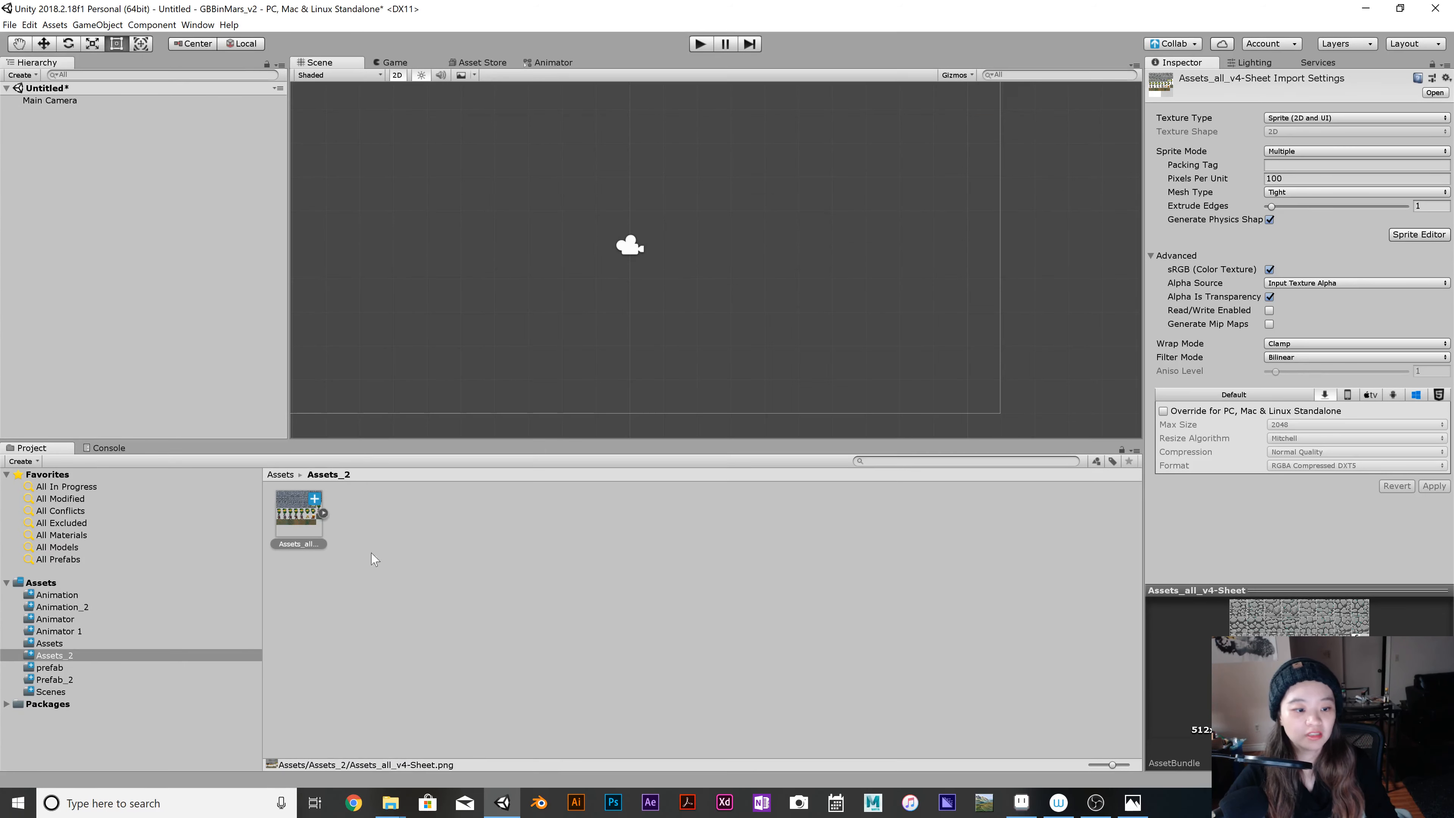
click(323, 513)
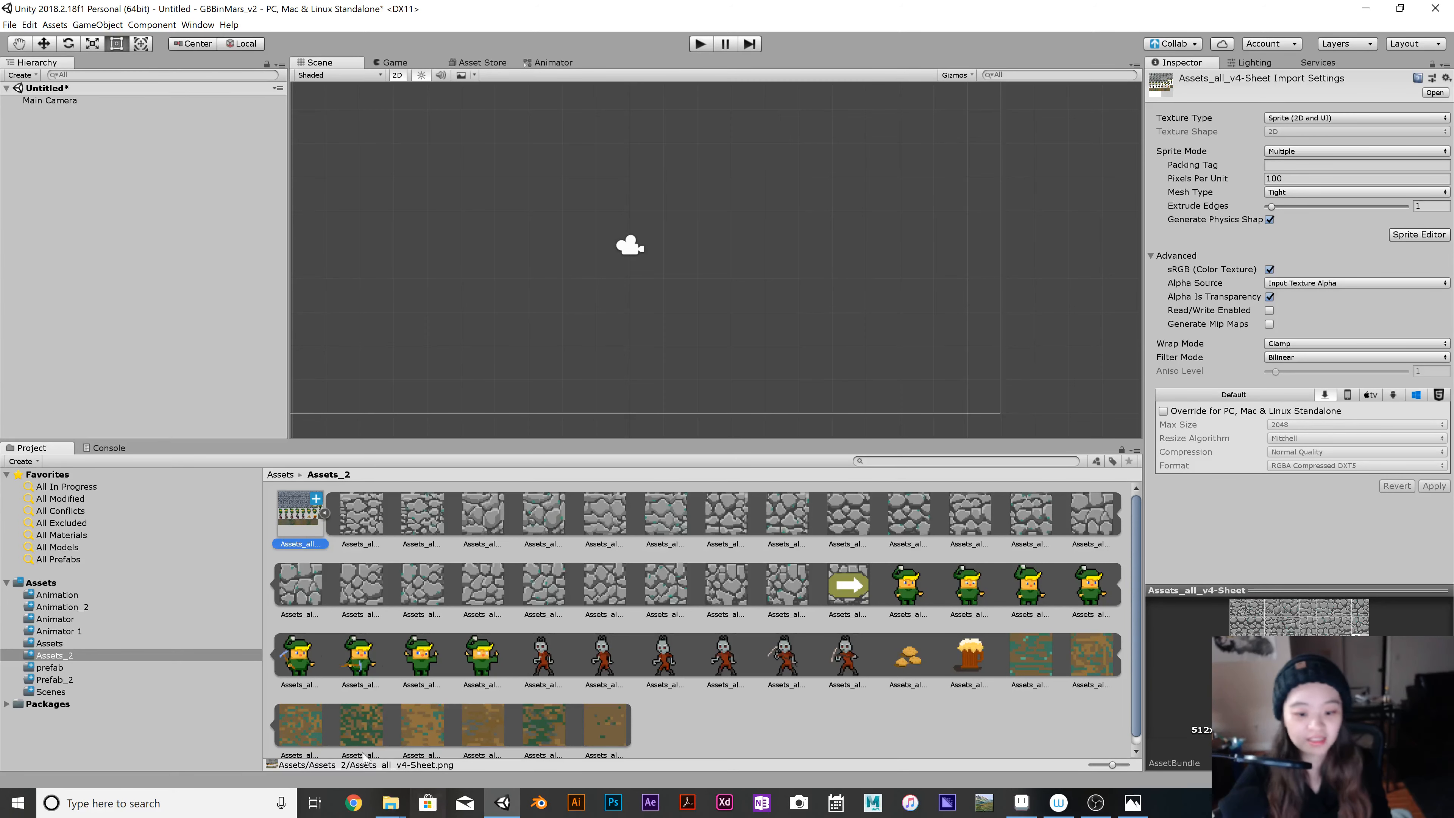
Create an empty game object in the scene and rename it Player.
right_click(113, 179)
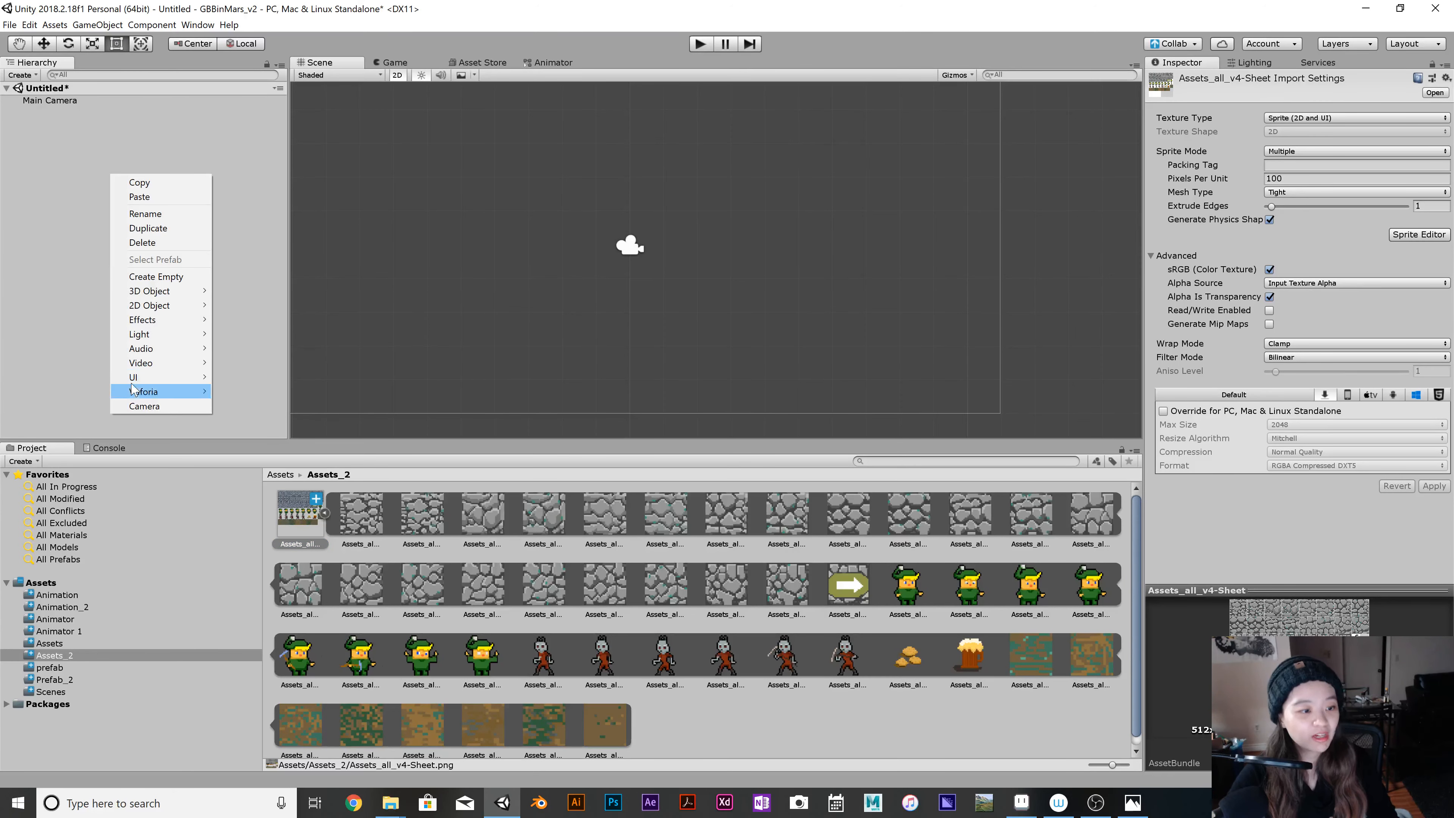
click(156, 277)
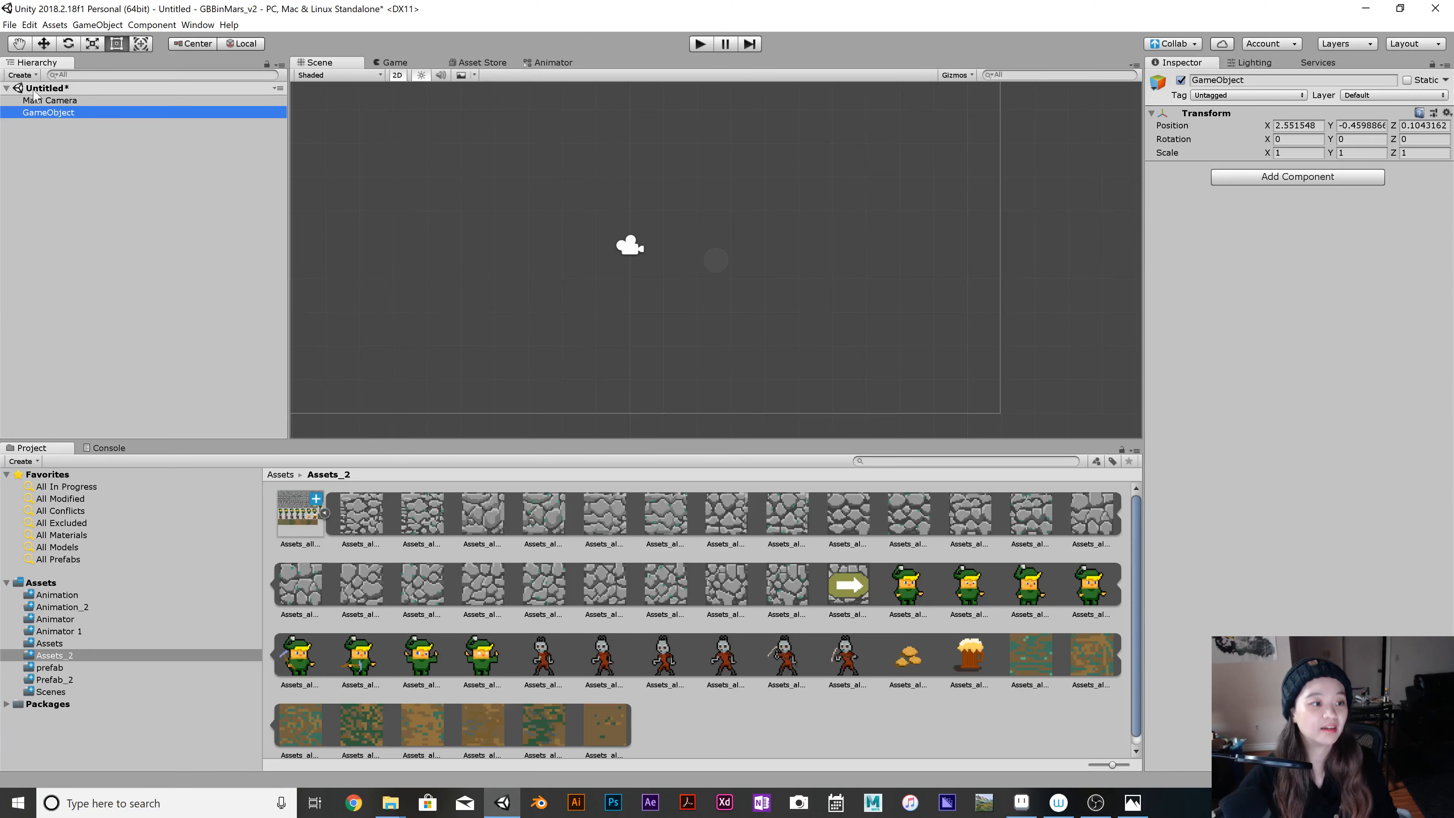
right_click(74, 103)
right_click(58, 114)
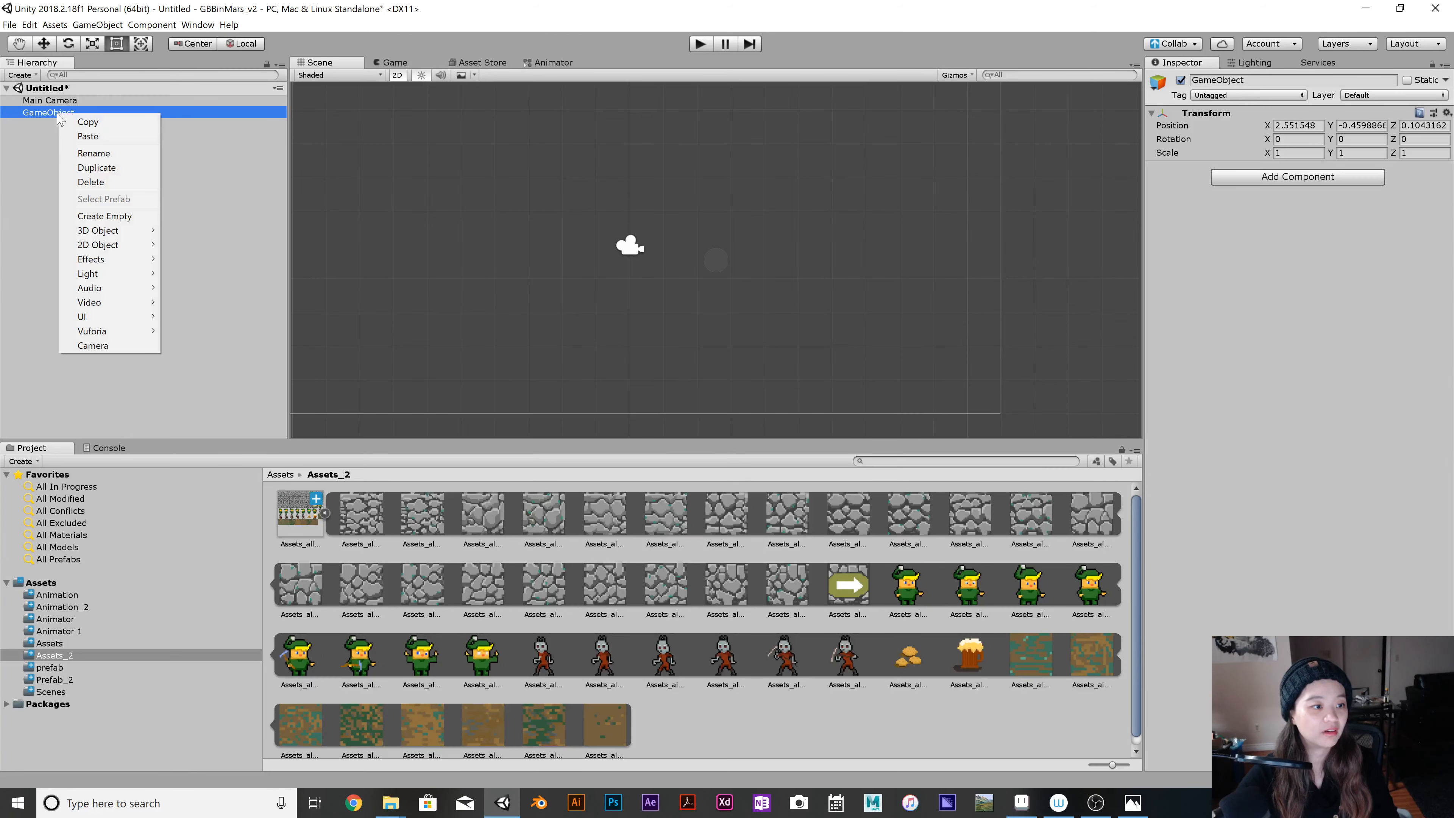
click(92, 153)
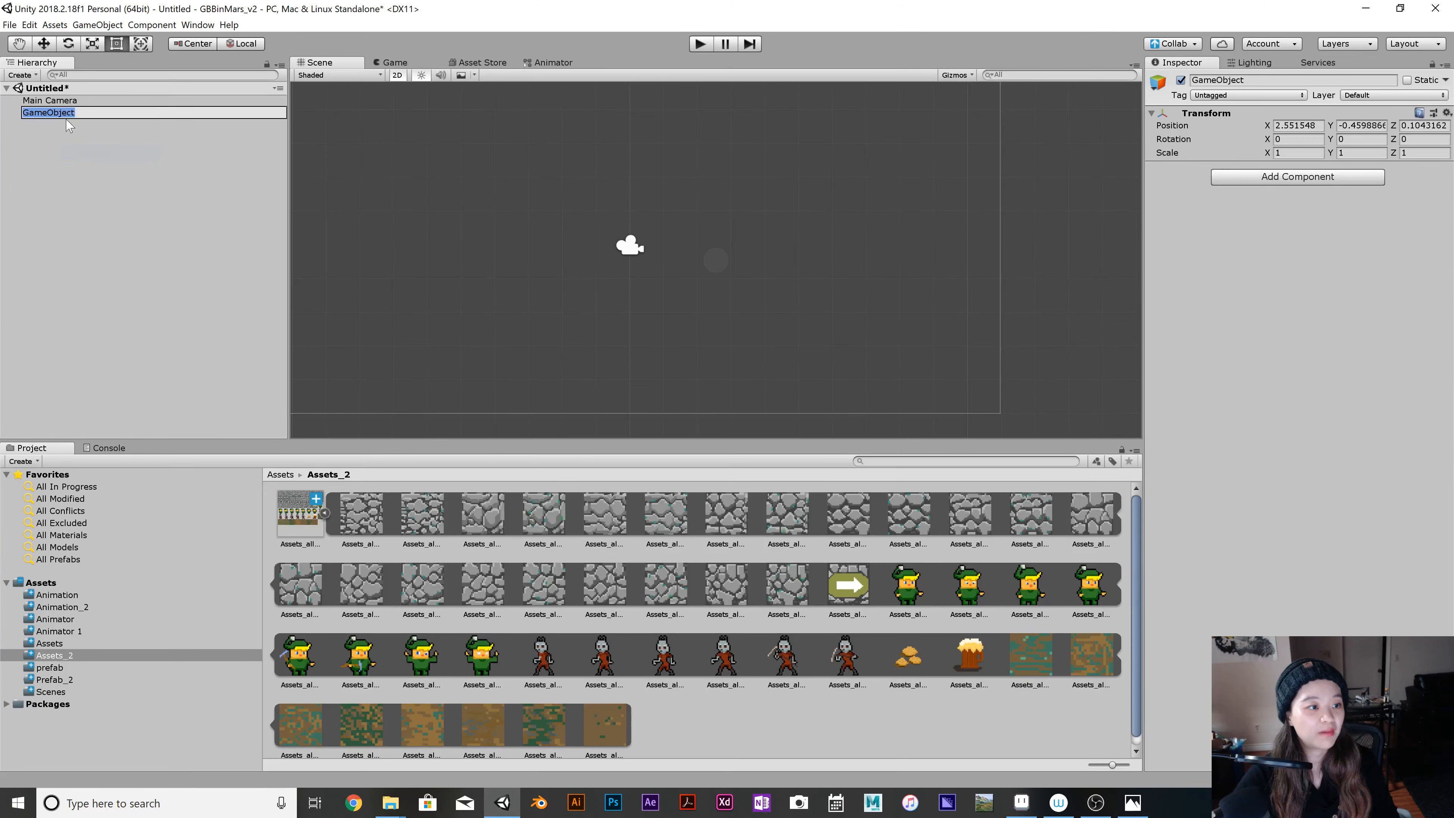
key(BackSpace)
text(Play)
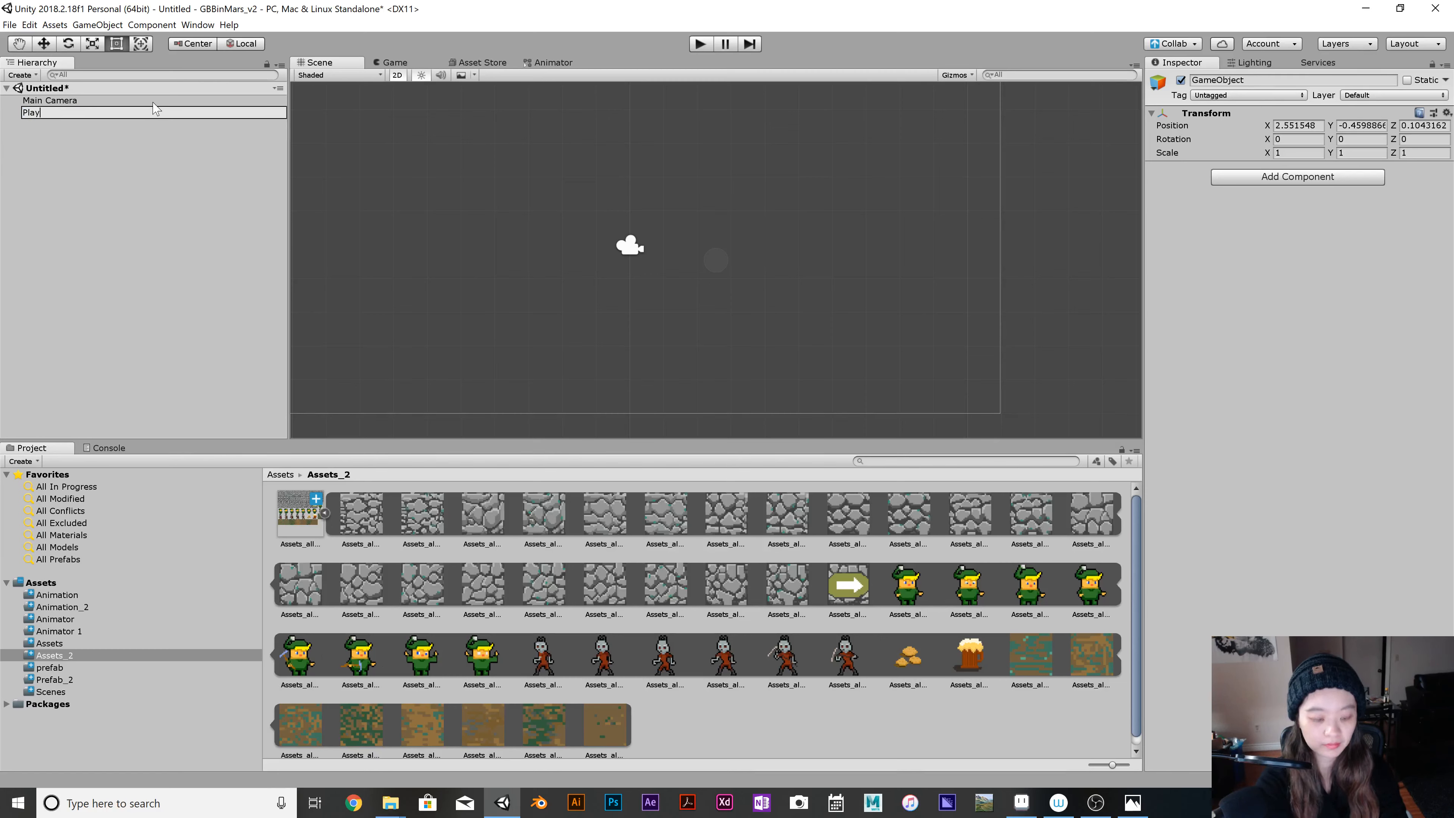
text(er)
key(Return)
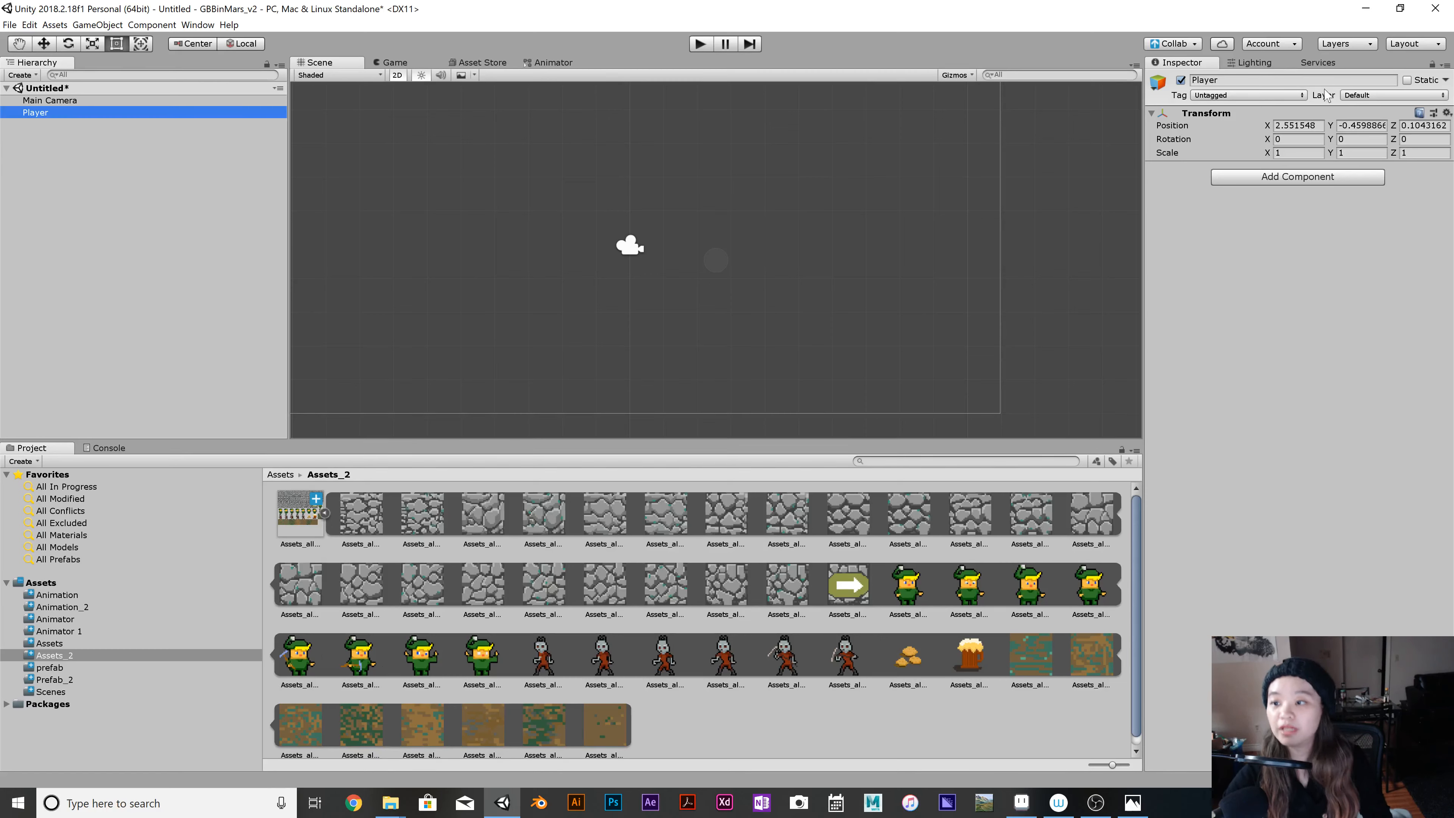
Add a new tag named Wall to the project's tag list.
click(1265, 95)
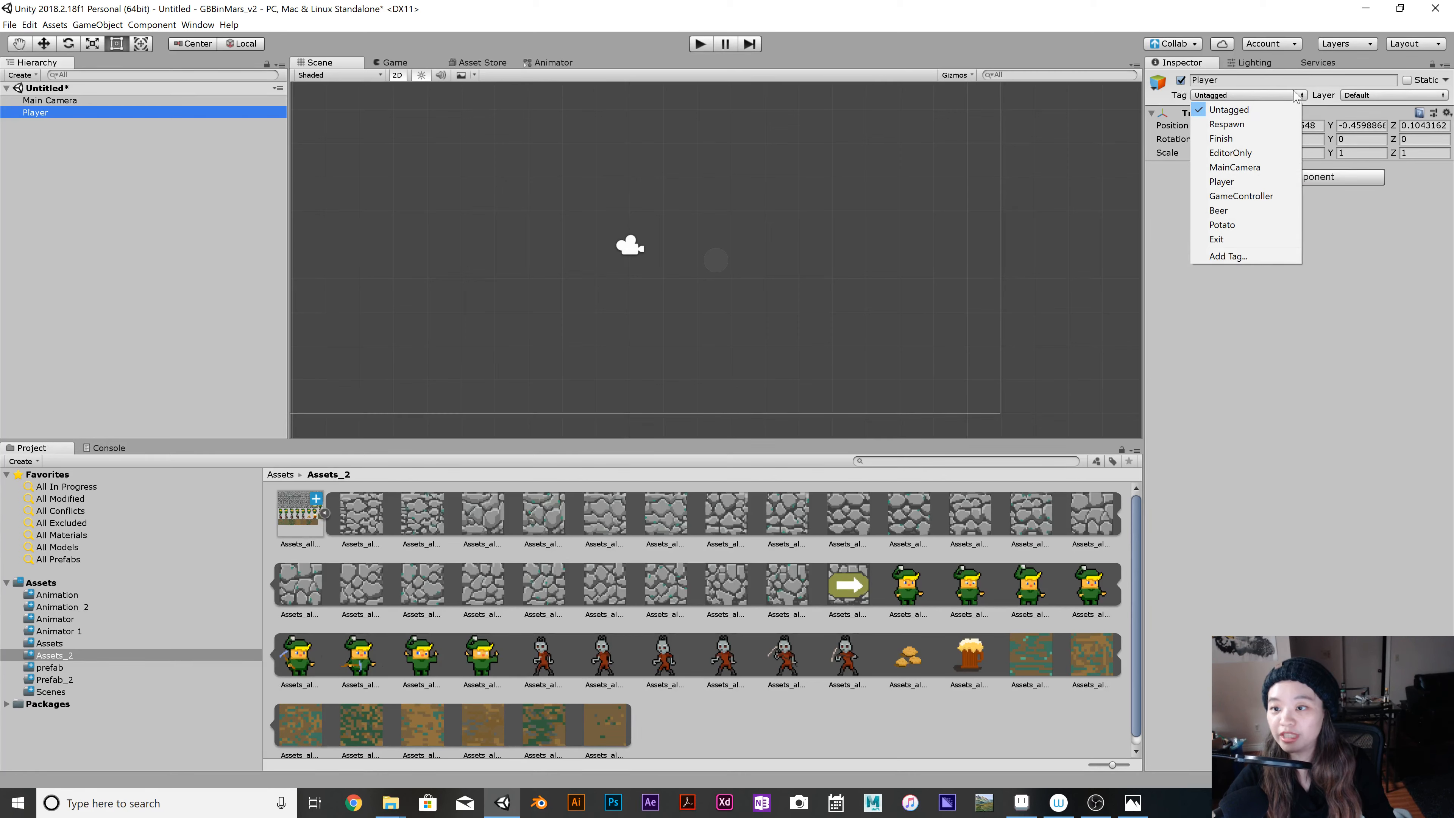
click(1320, 101)
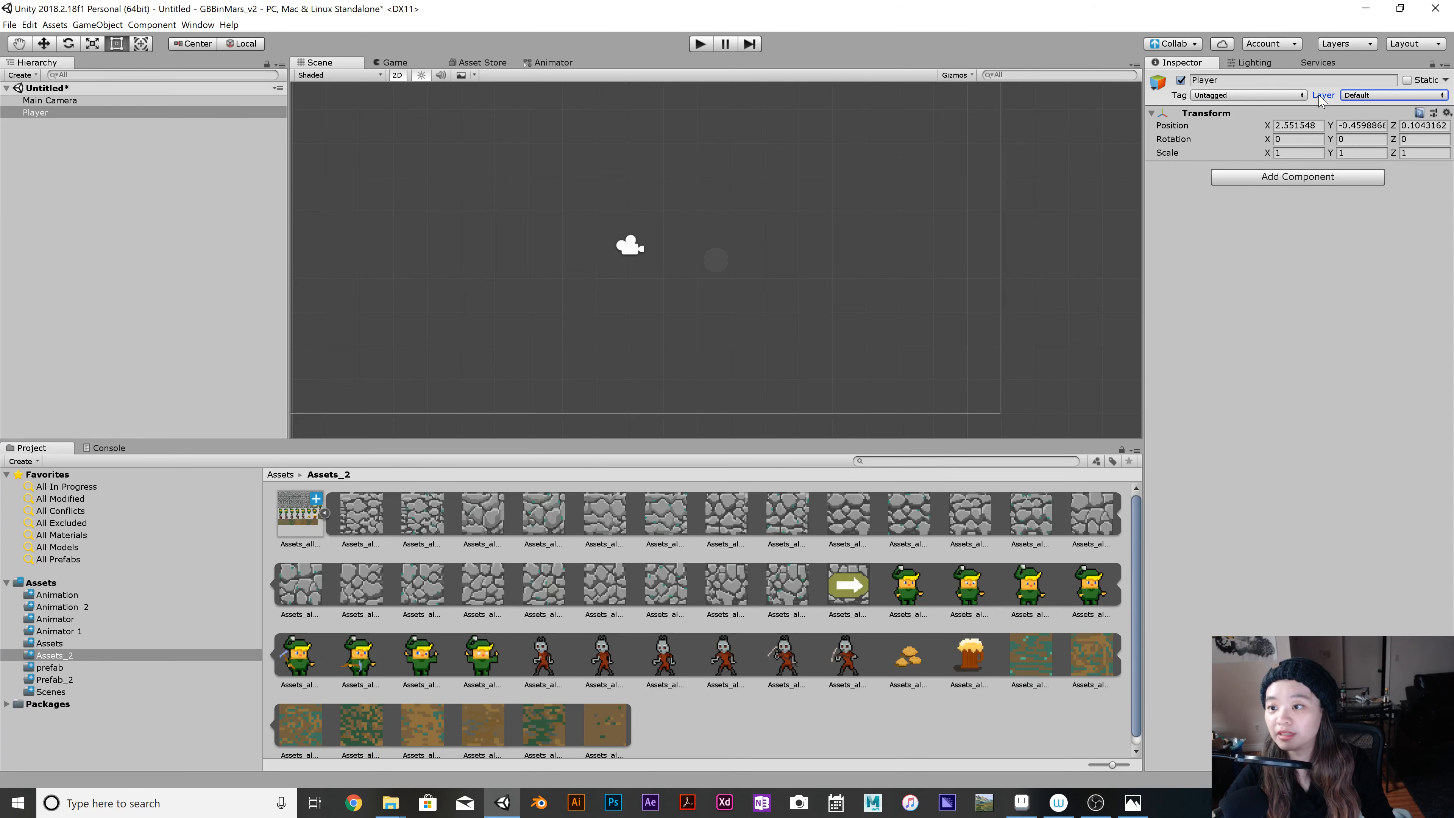
click(1274, 96)
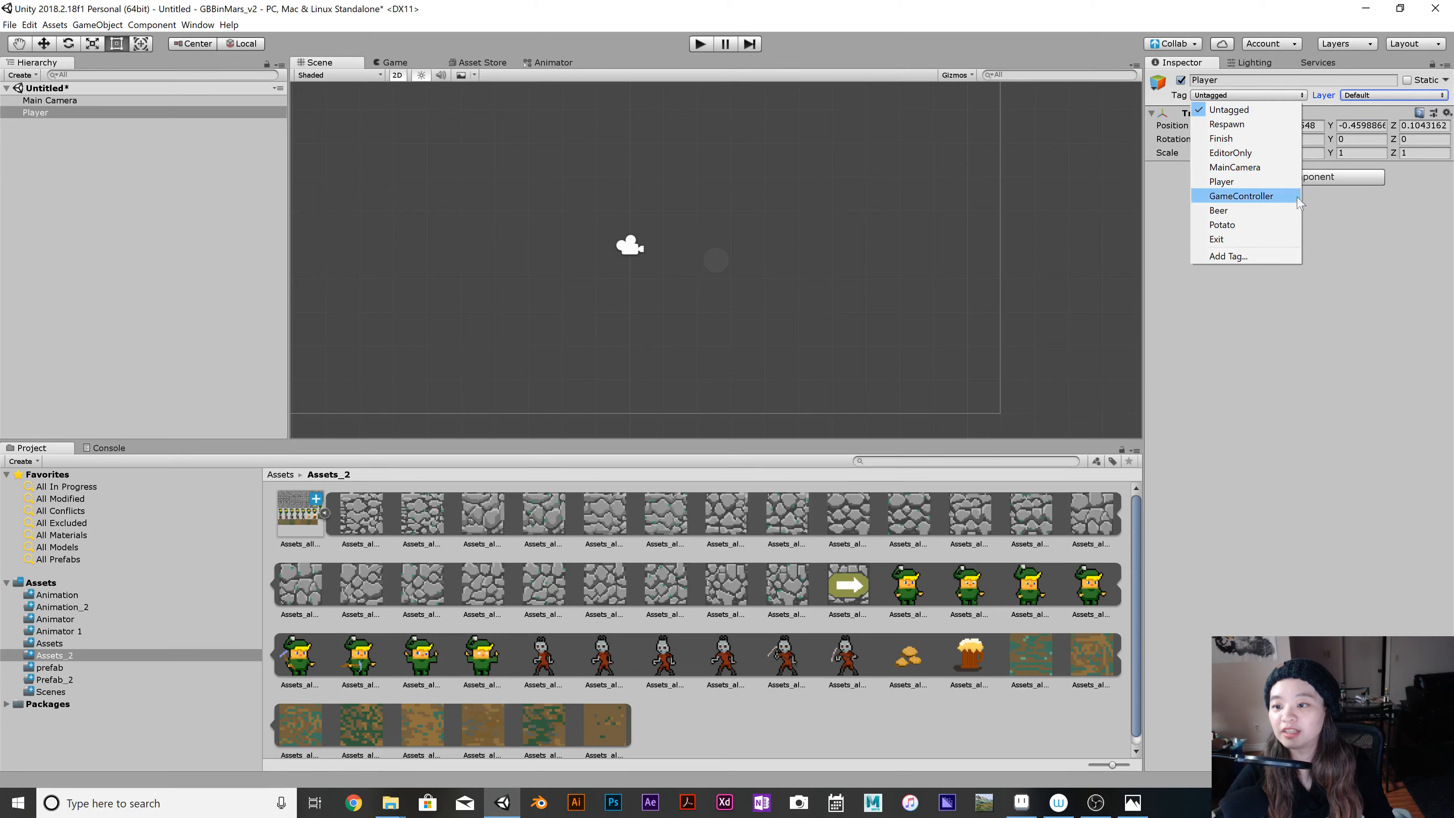
click(1253, 257)
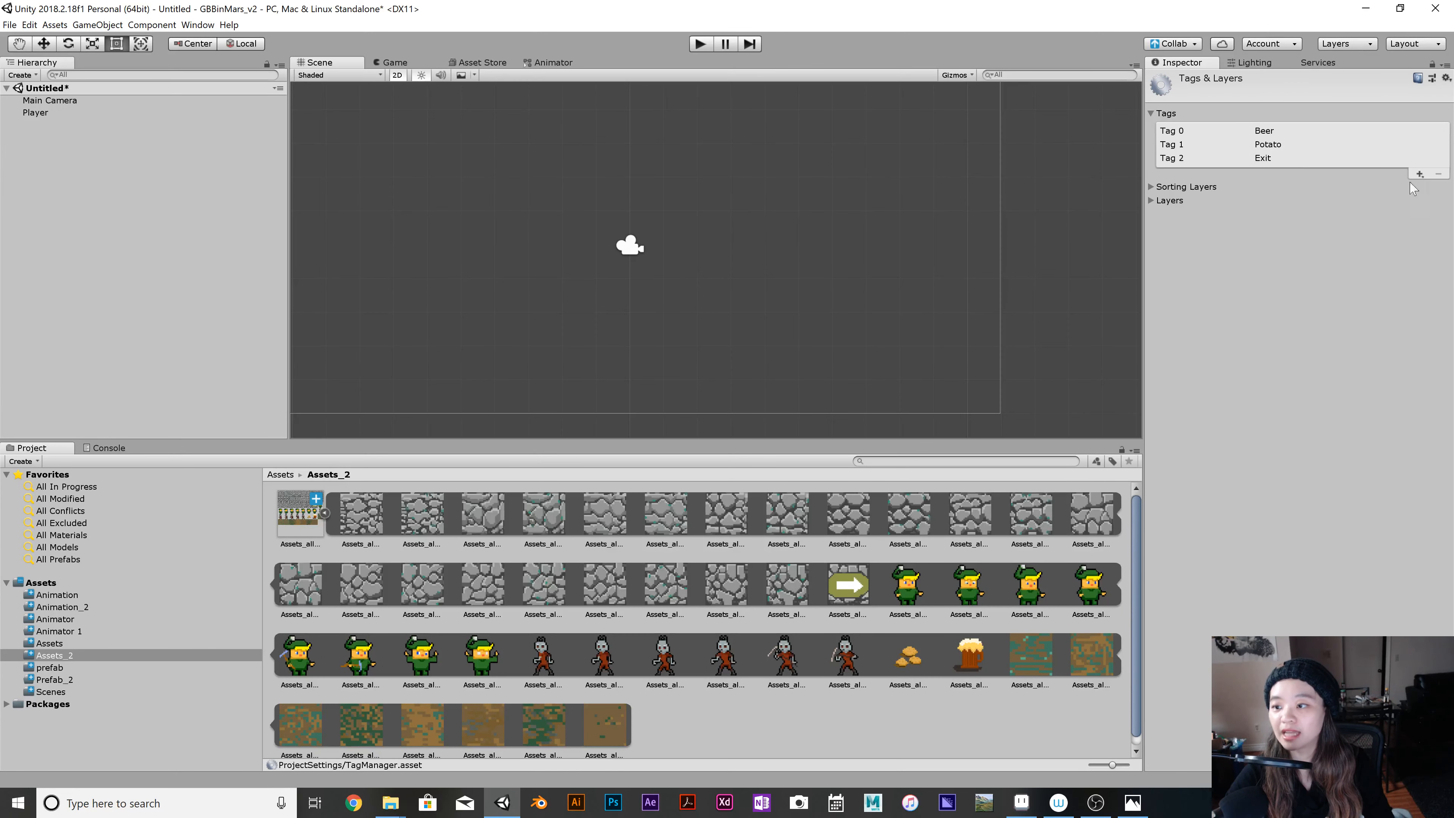
click(1421, 174)
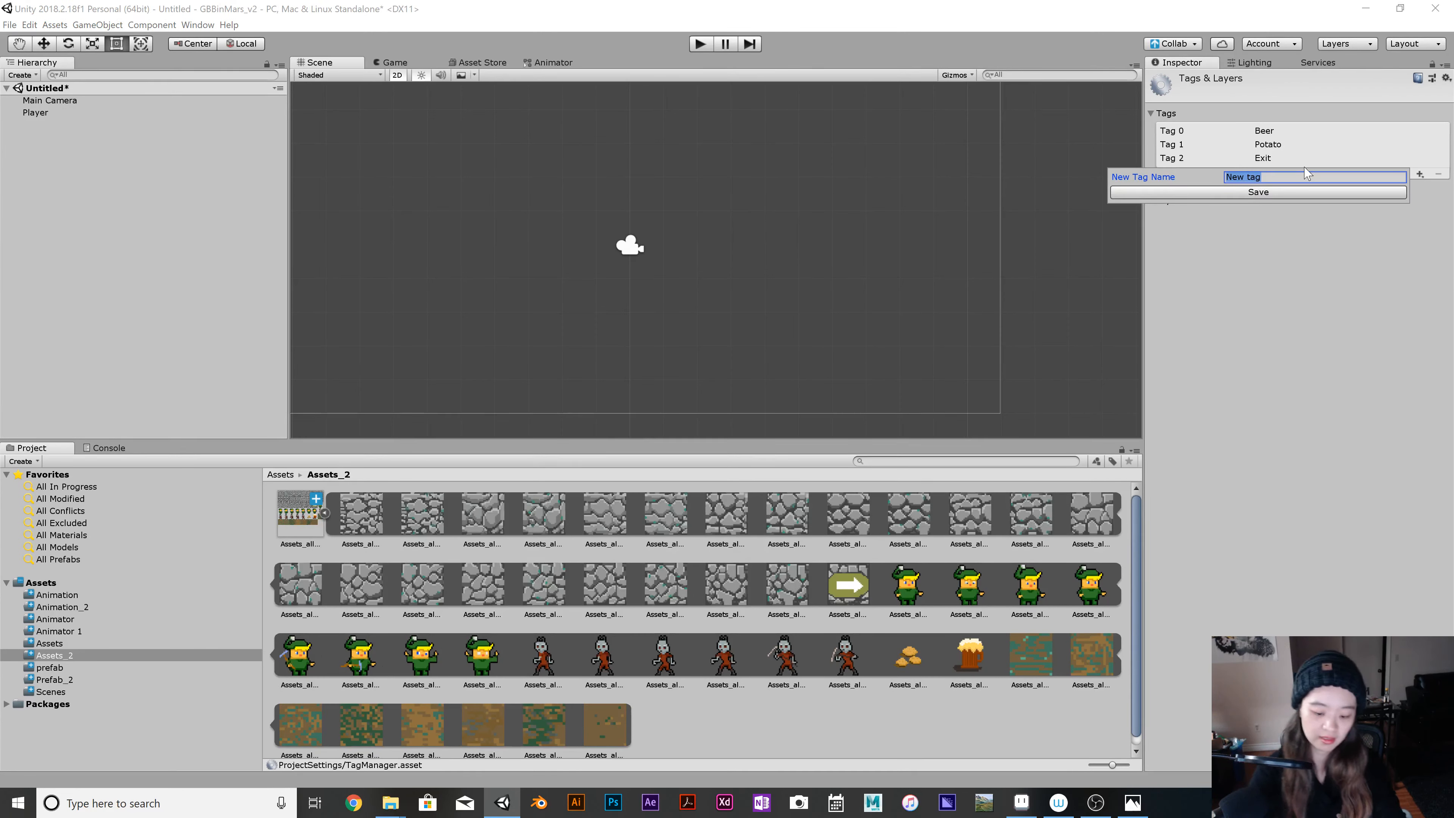
text(Wall)
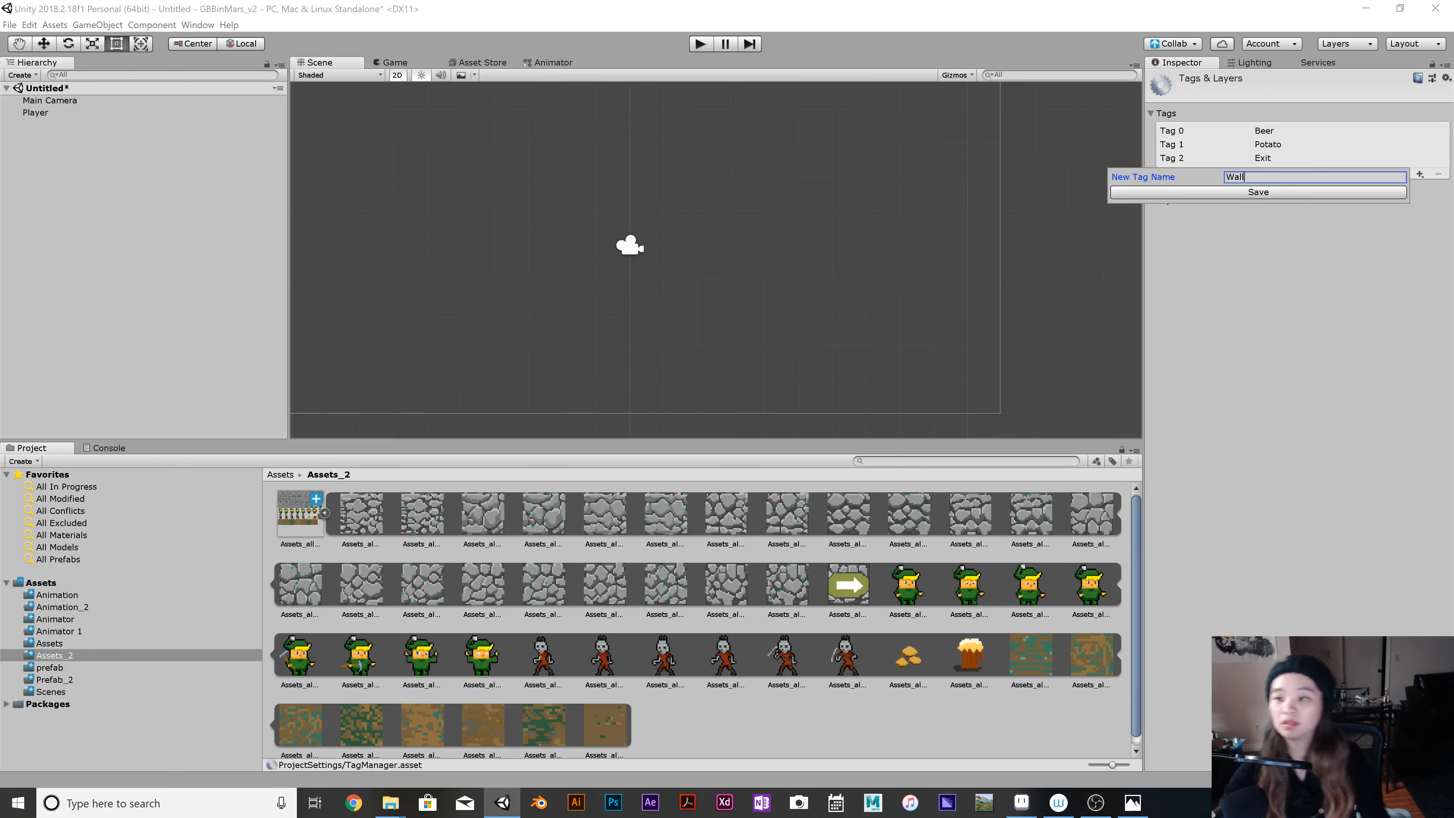
click(1292, 194)
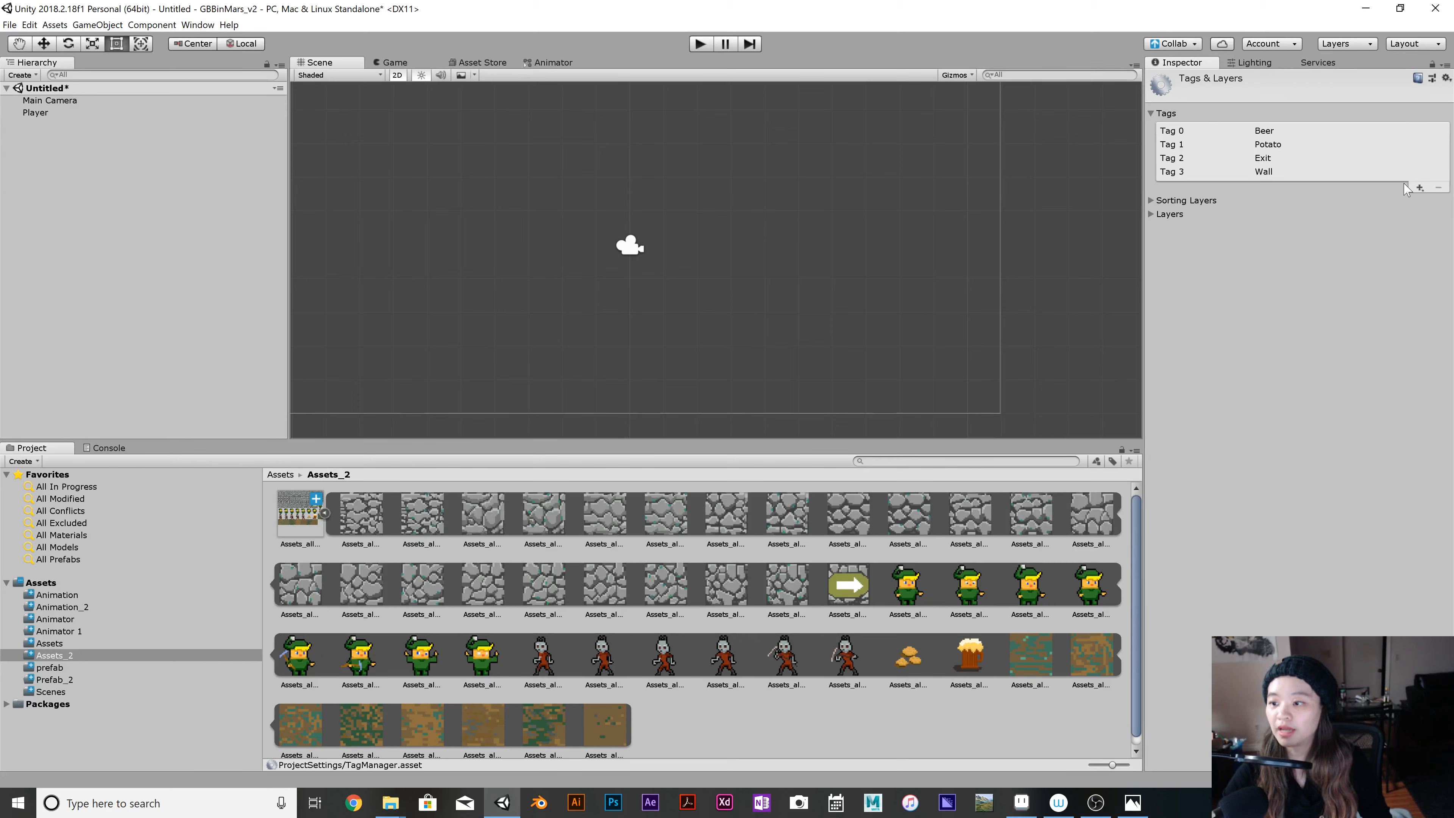
click(1420, 187)
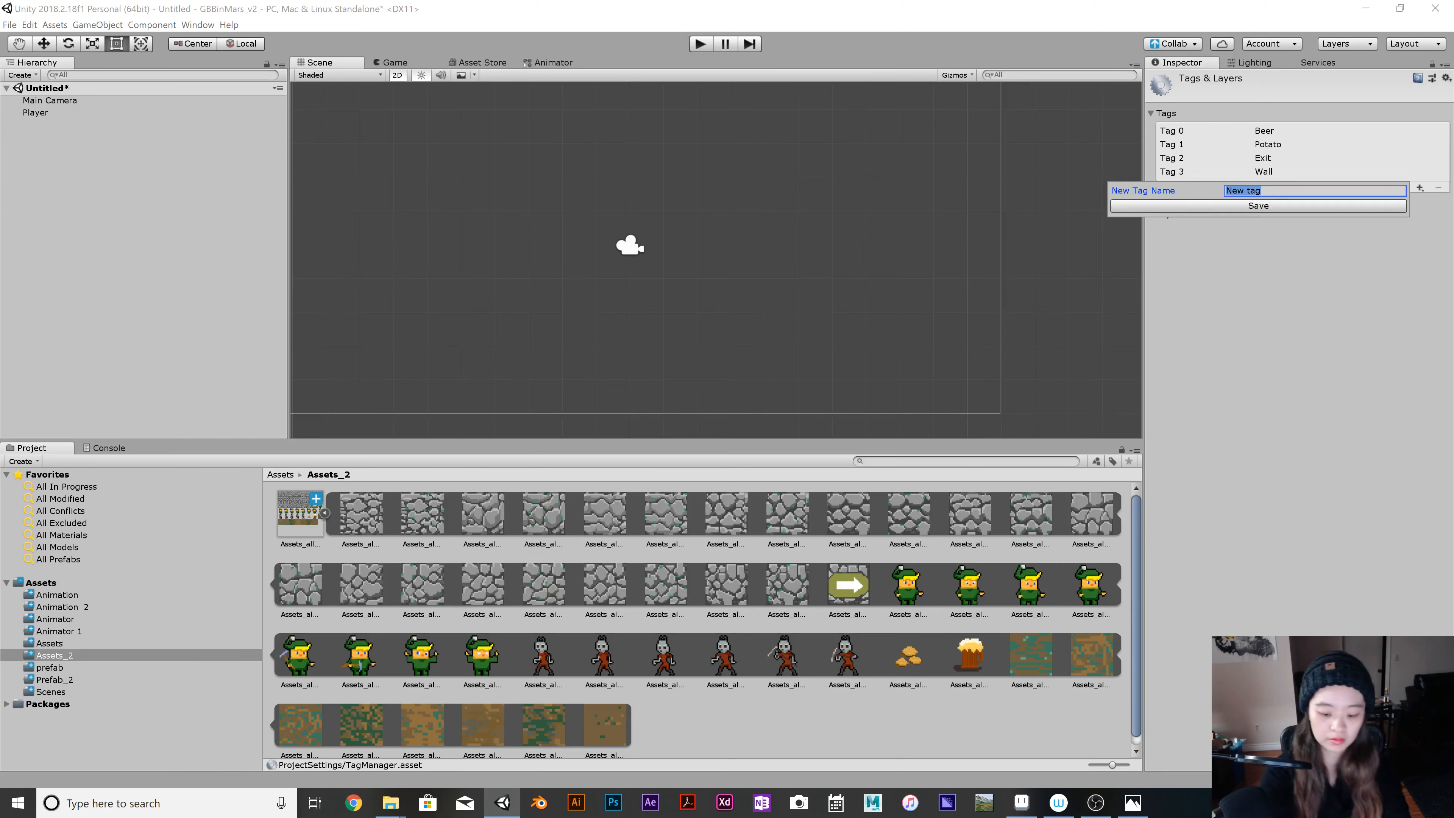
key(BackSpace)
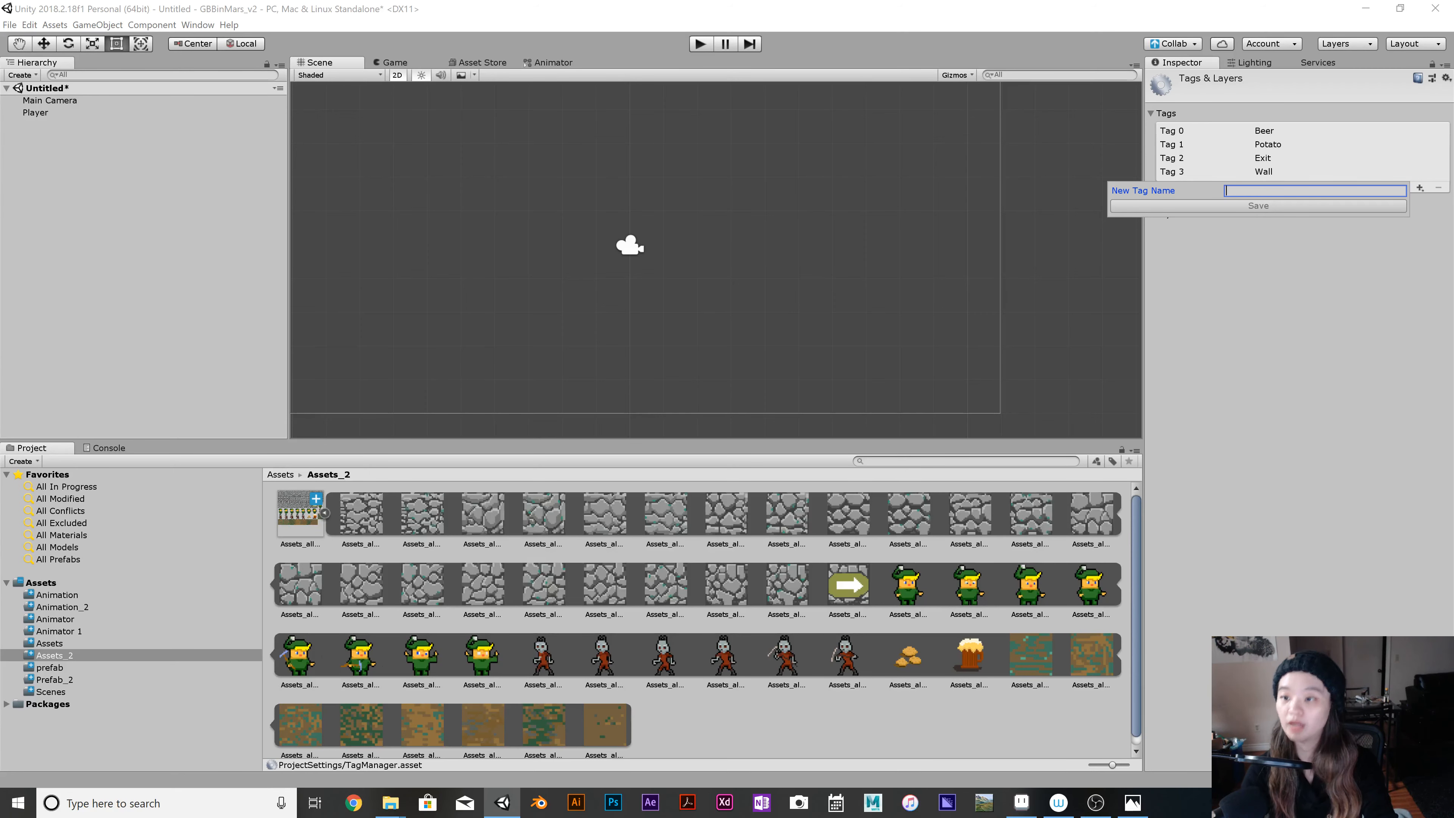
click(1311, 255)
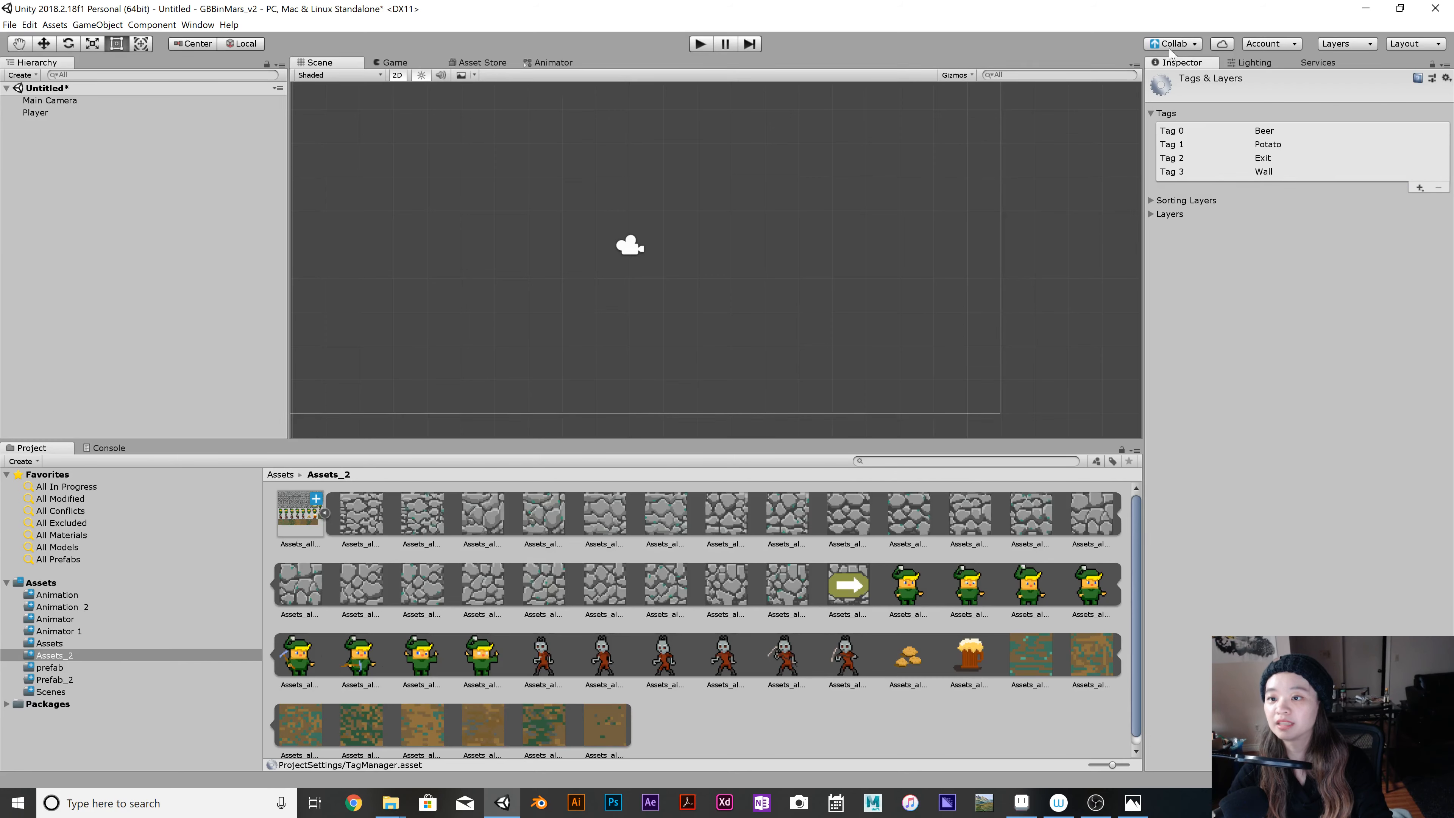
Assign the Player object the tag Player and the layer BlockingLayer.
click(58, 114)
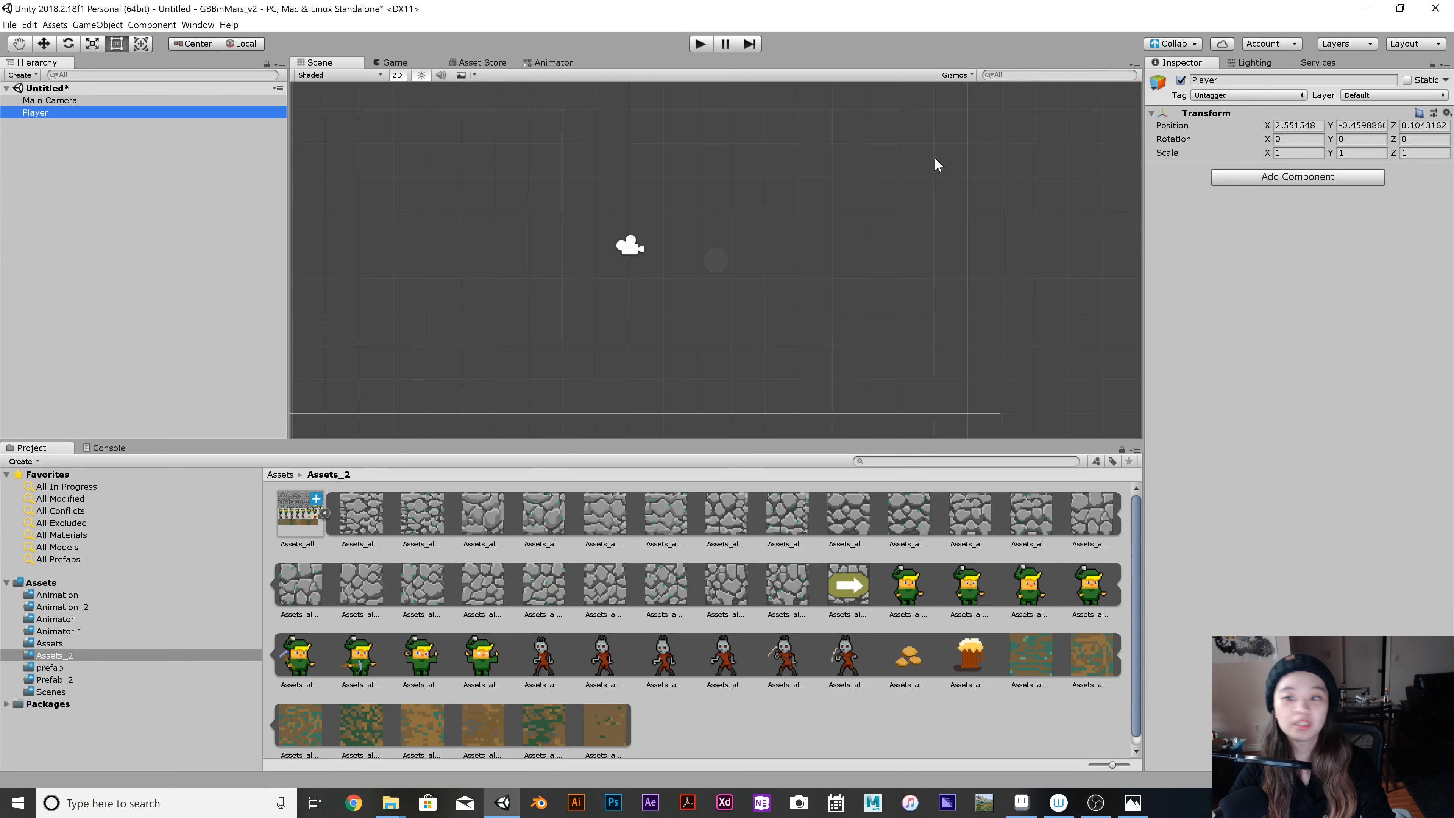
click(1237, 96)
click(1214, 181)
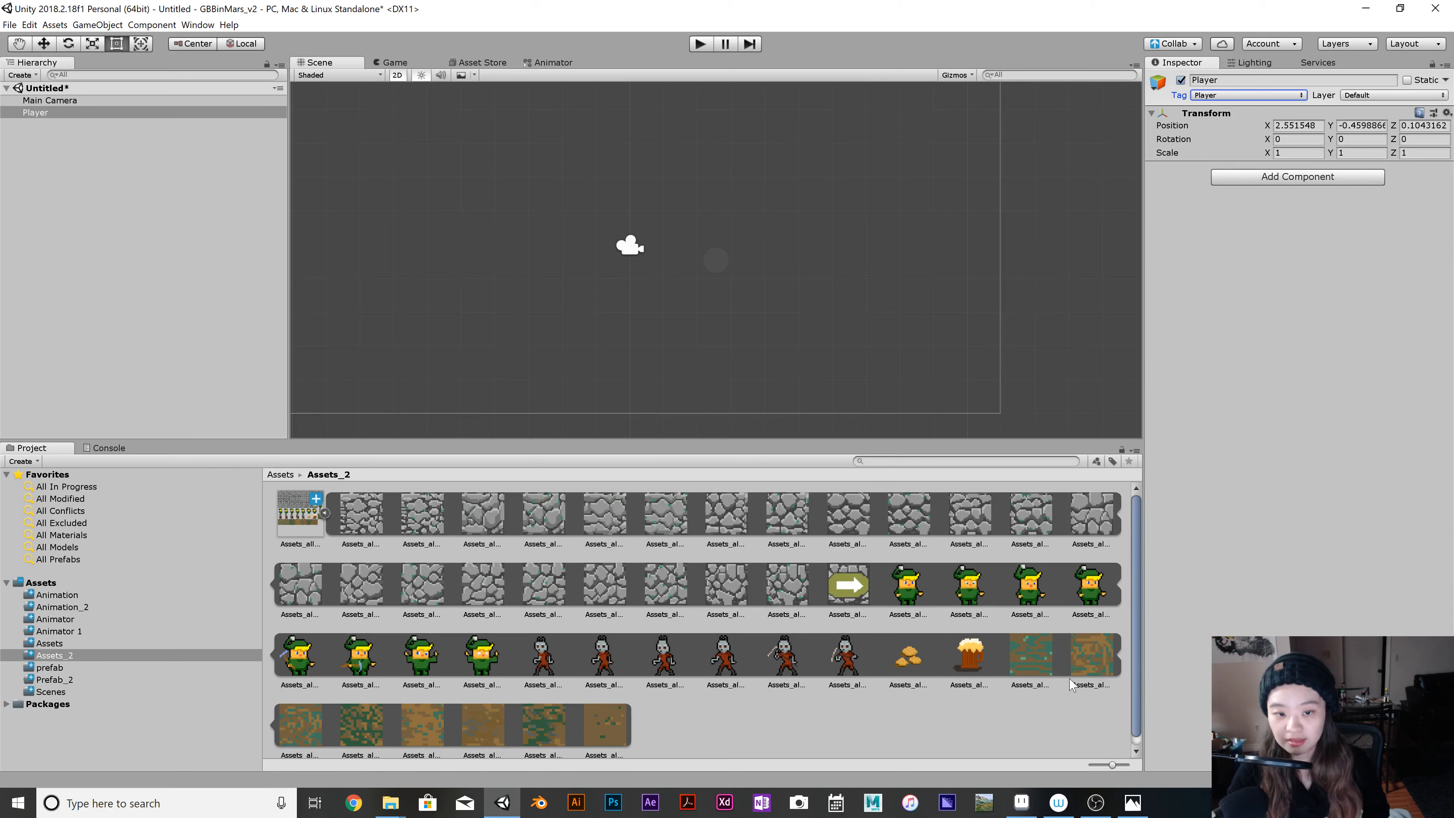
click(1367, 96)
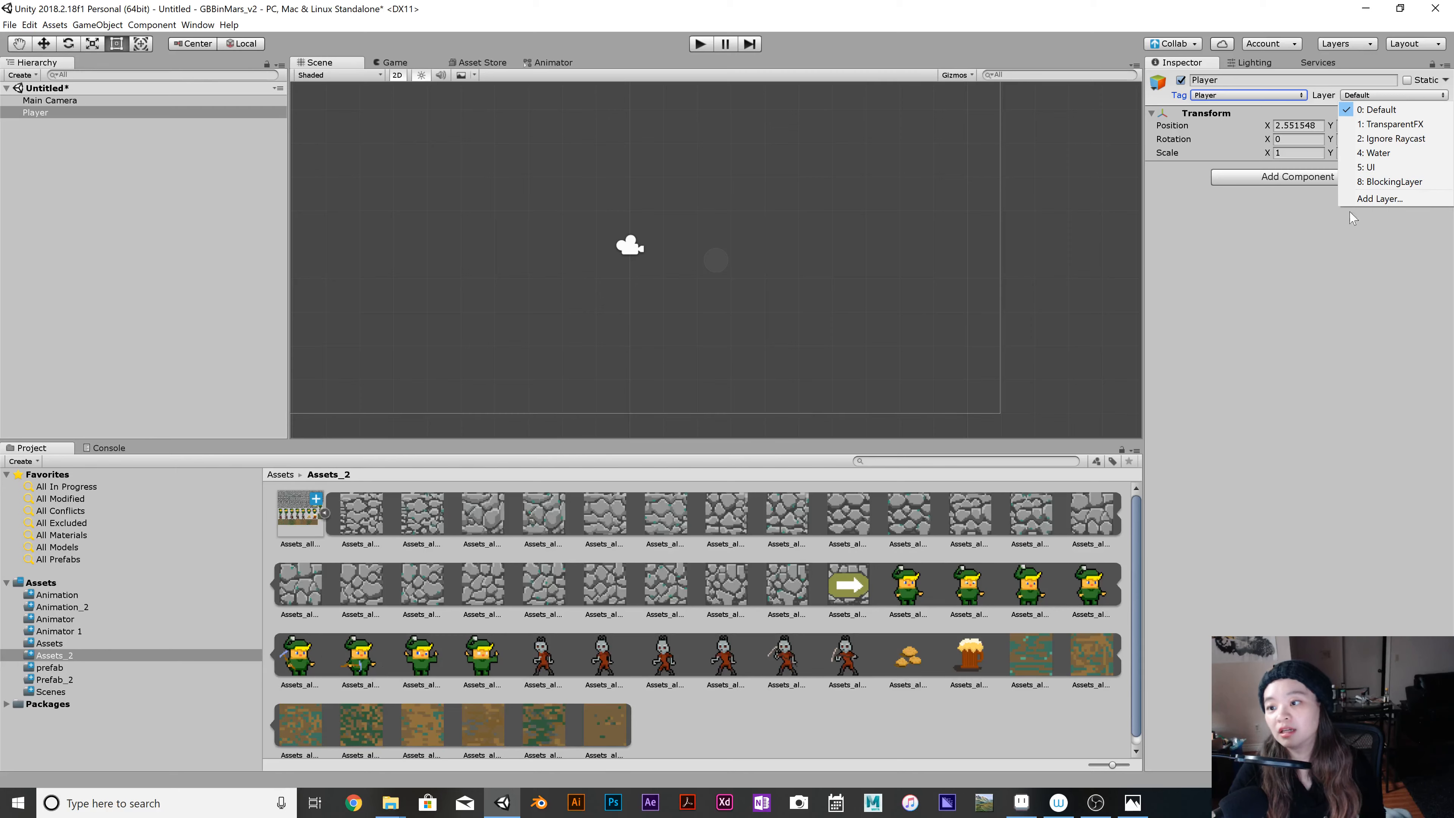
click(1360, 182)
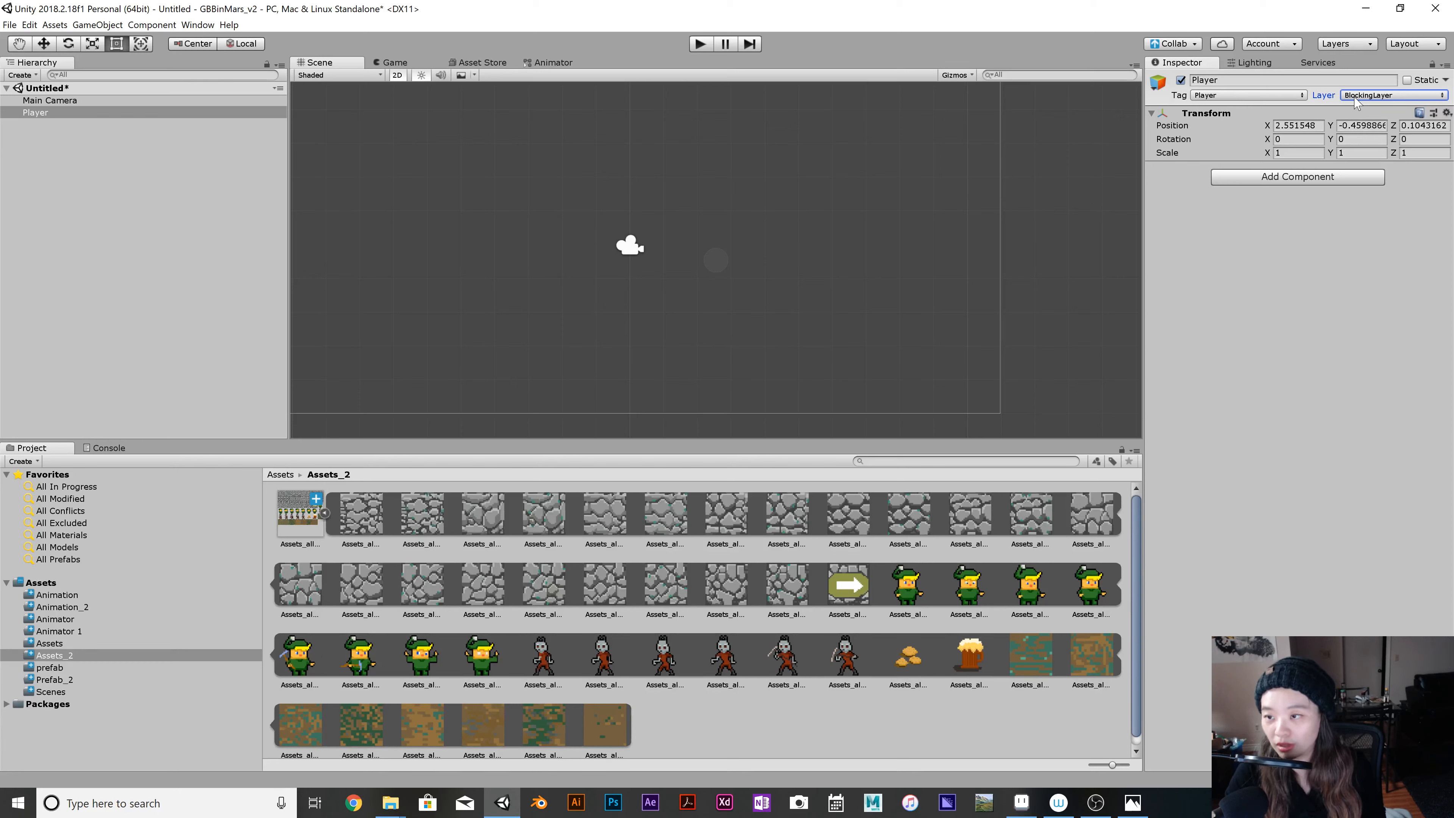
Create an animation on the Player object from the first four green-hatted character sprites, saving it as PalyerIdle in Assets/Animation_2.
click(57, 113)
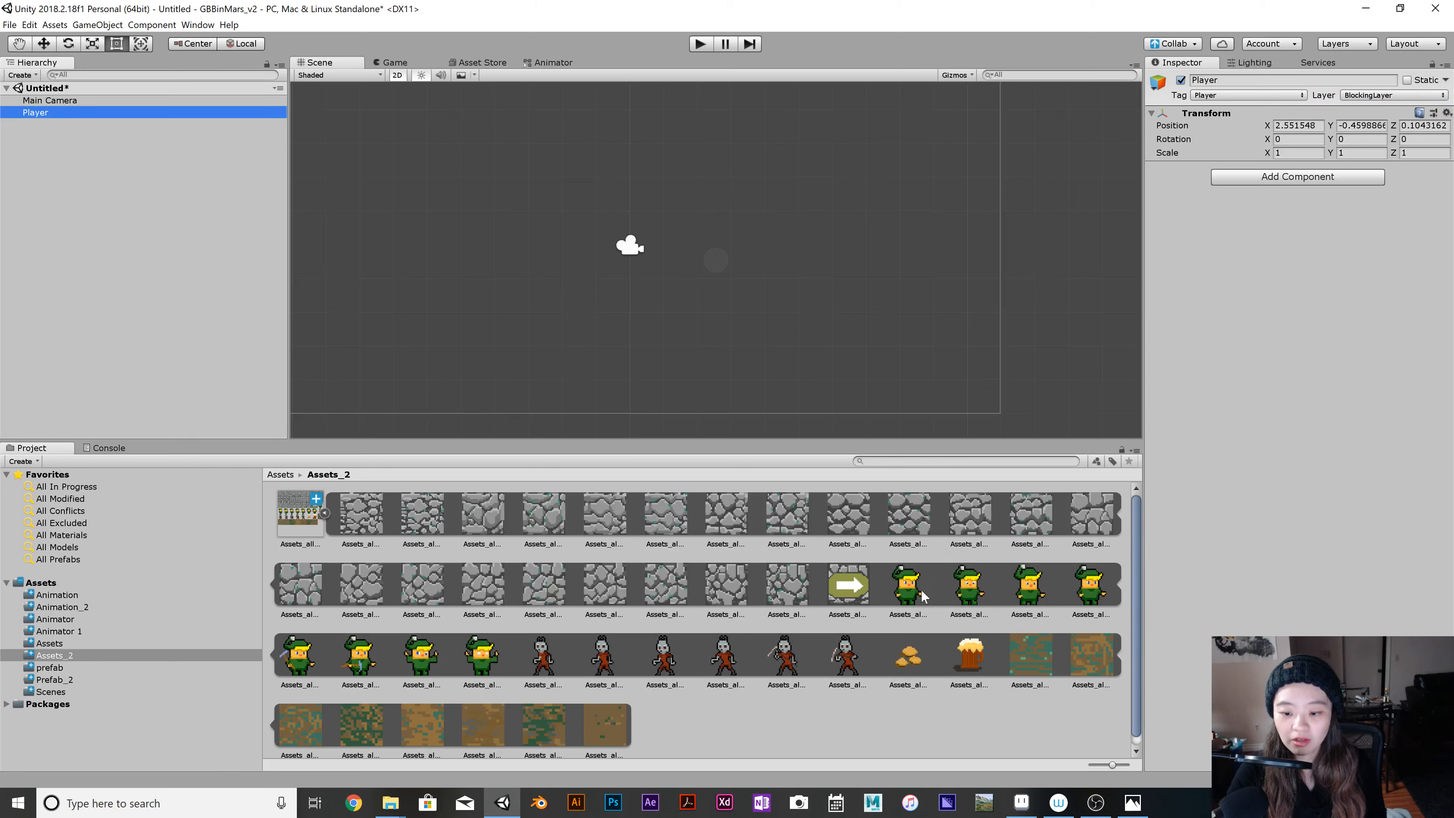
click(910, 591)
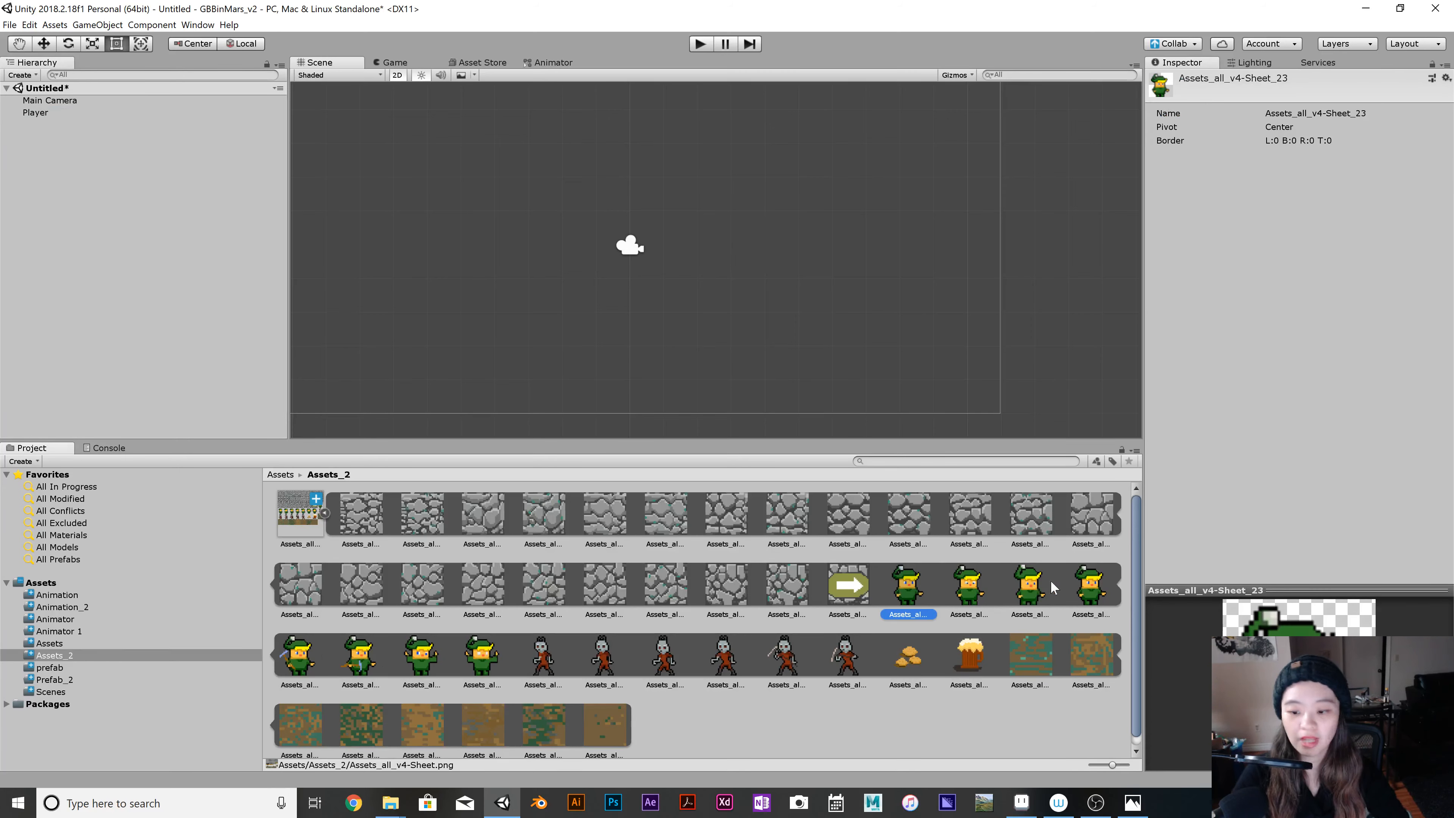
shift+click(1096, 584)
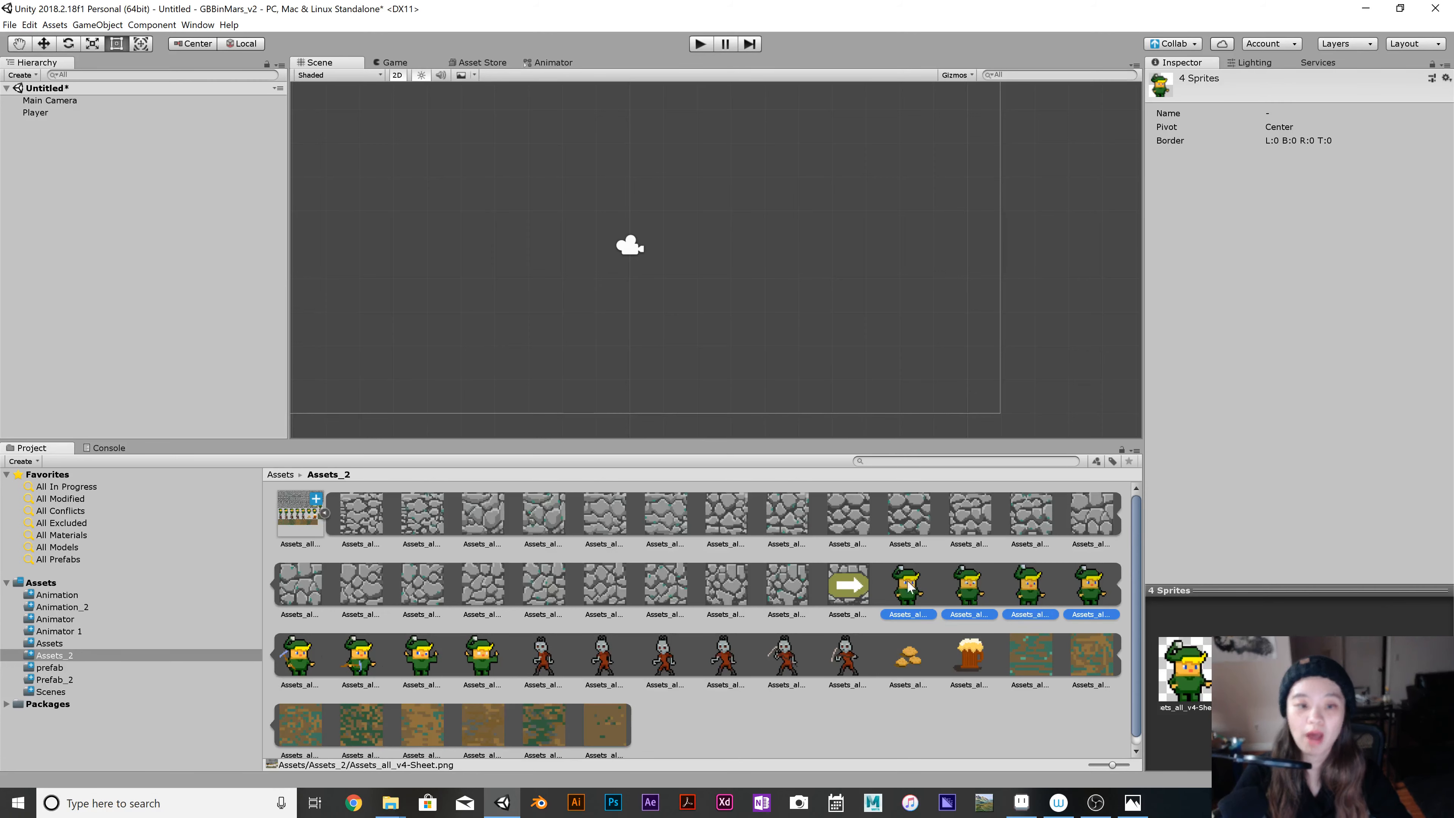
drag(909, 585, 55, 117)
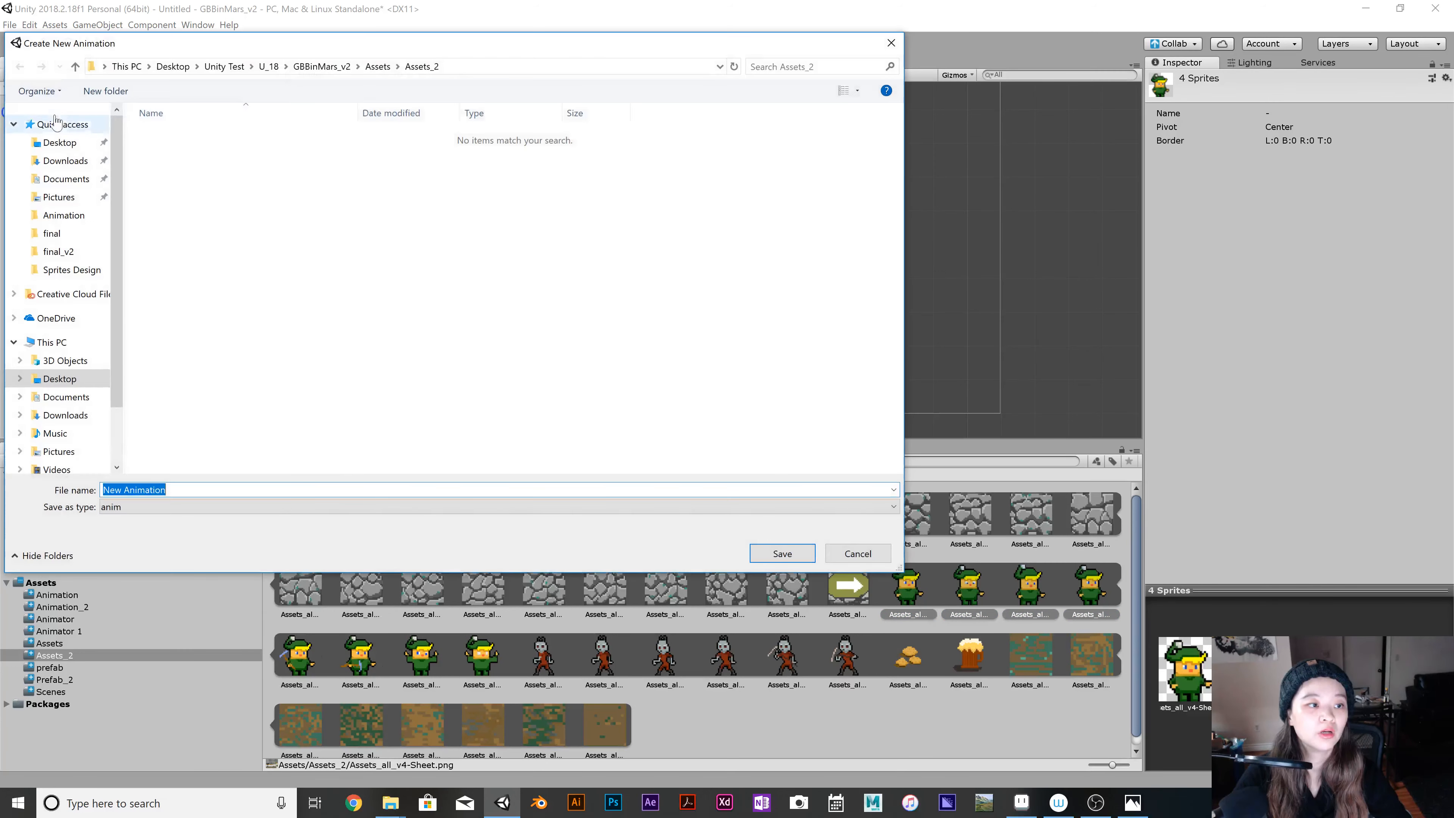
click(322, 66)
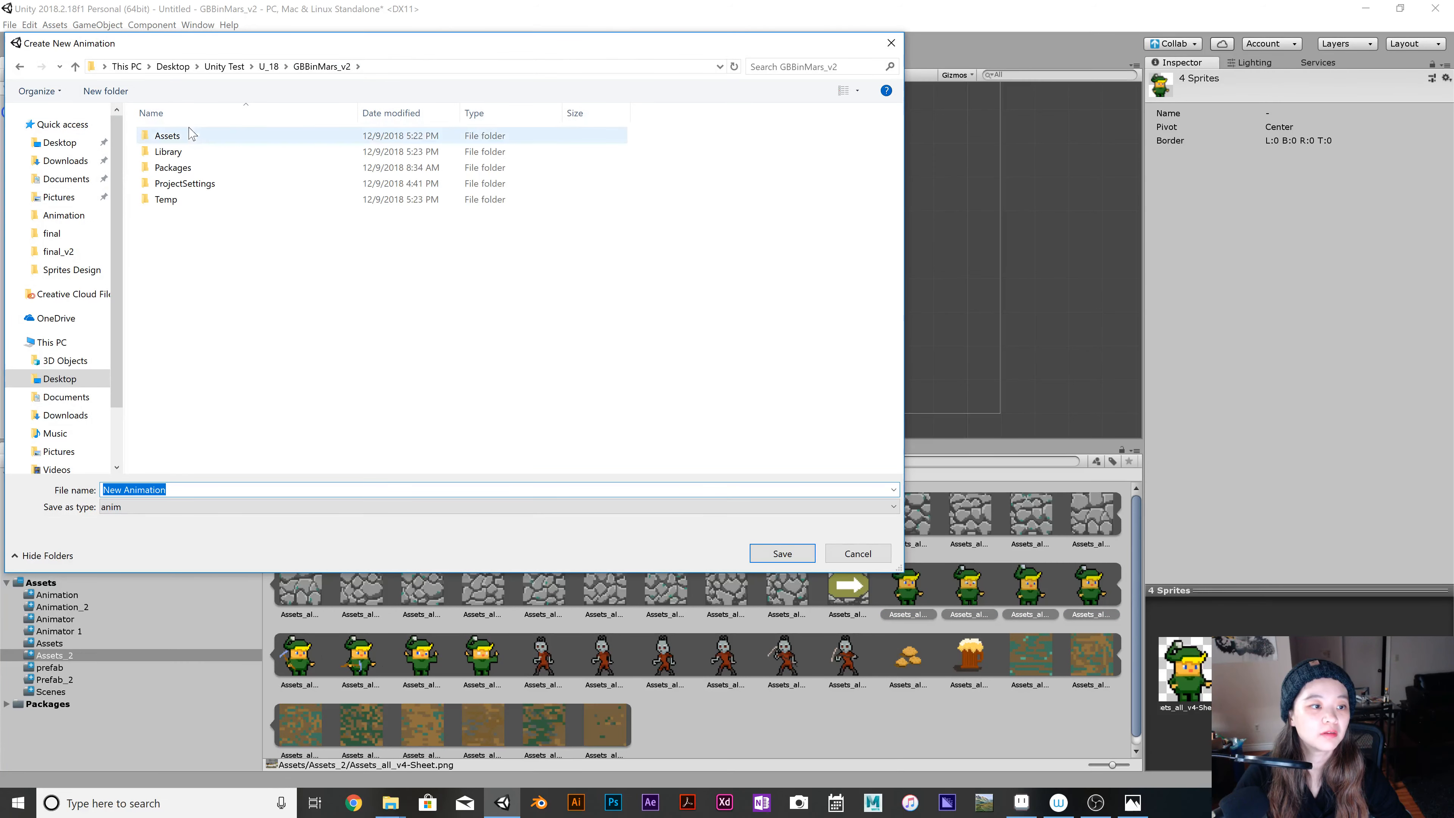
click(167, 136)
double_click(167, 135)
click(224, 152)
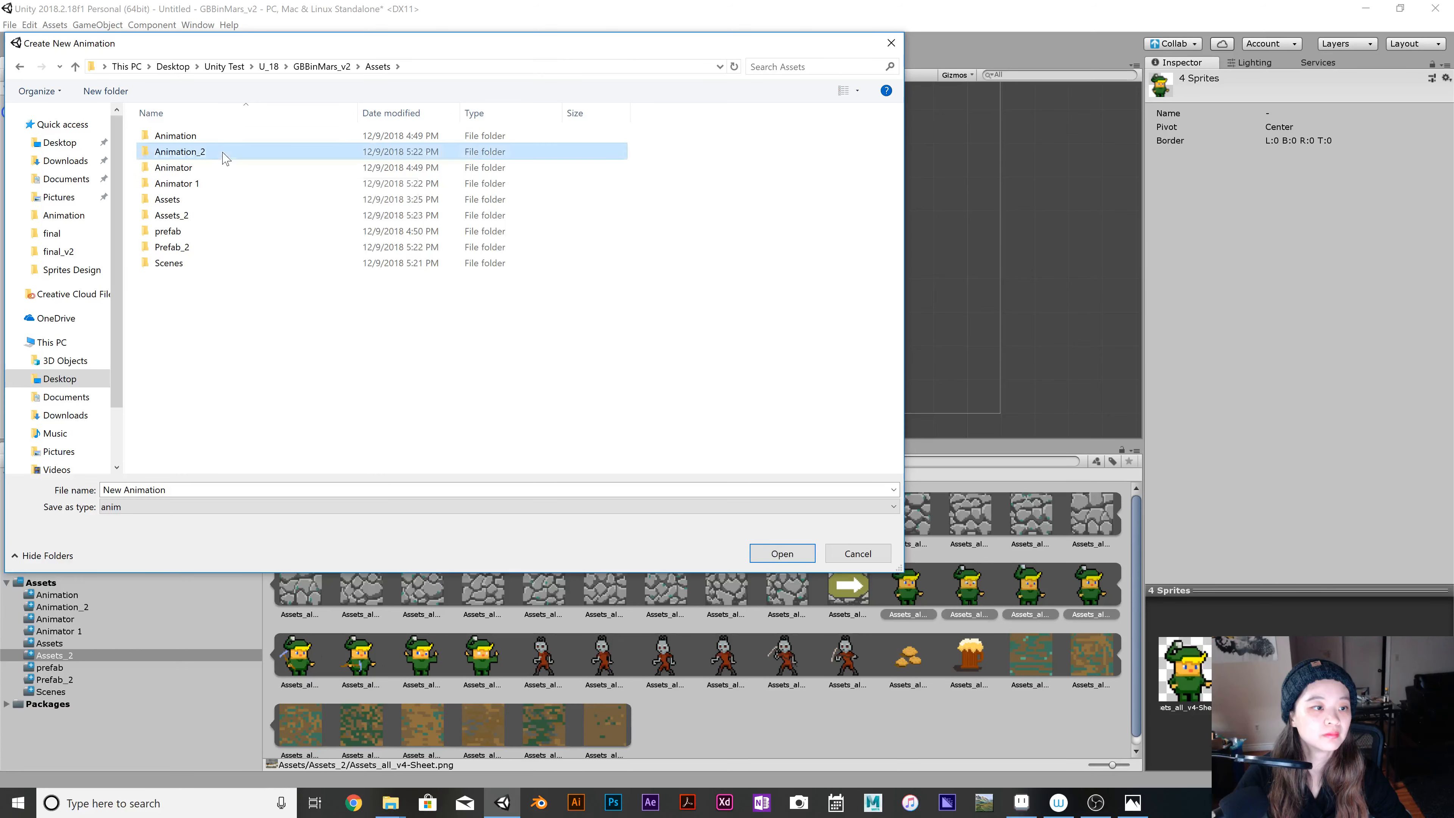
double_click(223, 155)
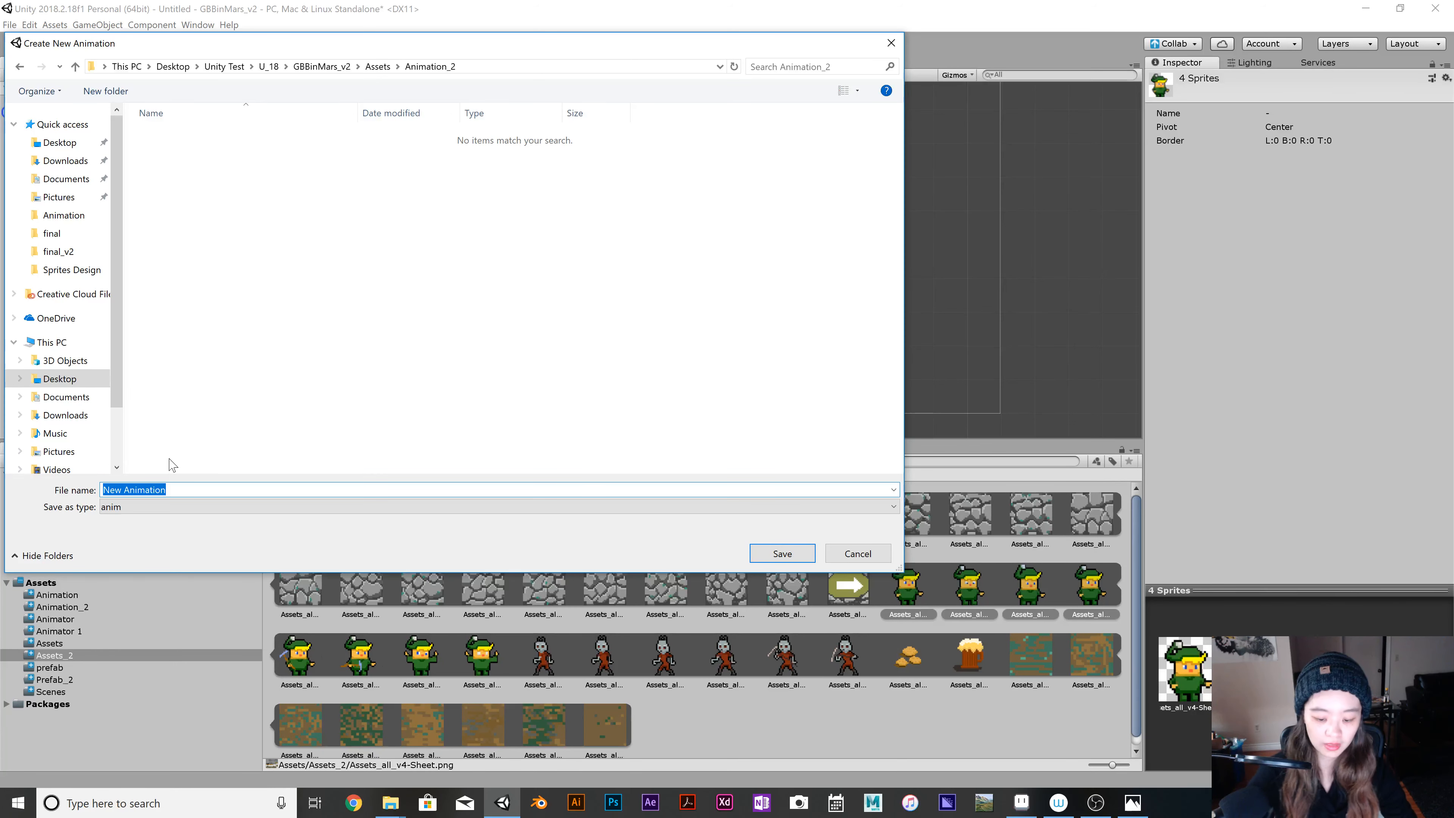
text(PalyerIdle)
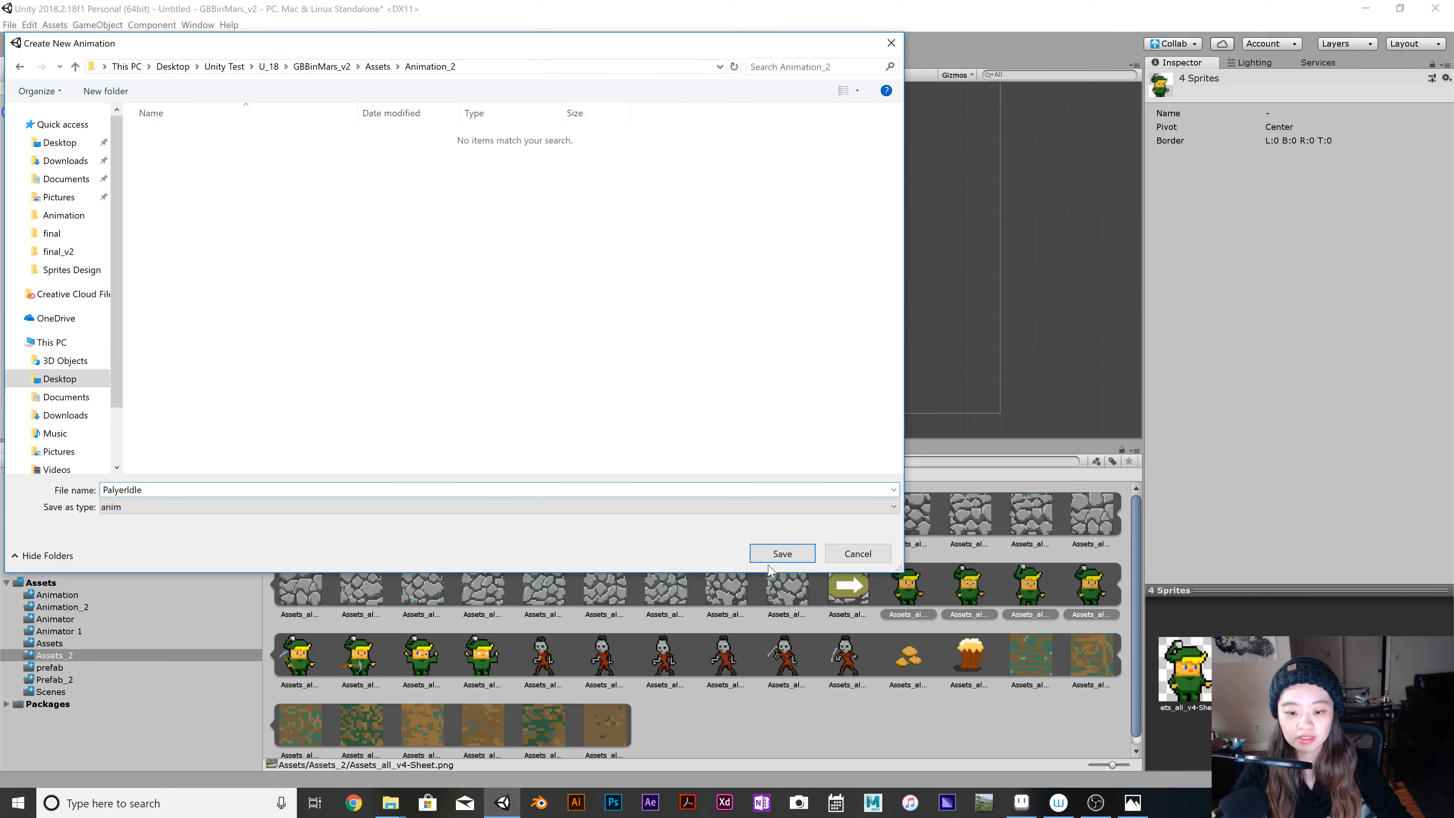
click(782, 553)
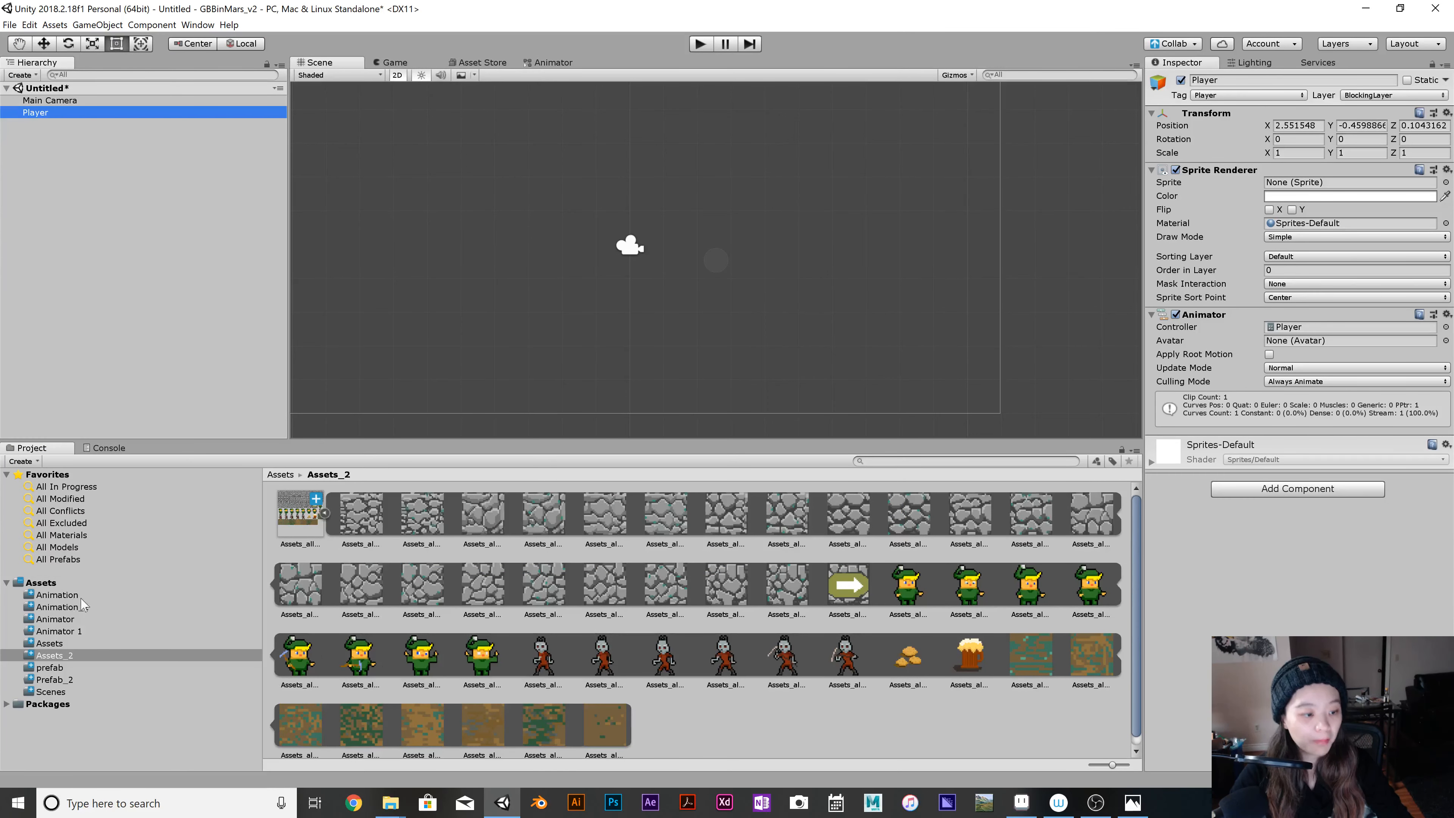
Check the new files in Animation_2 and rename the Animator 1 folder to Animator_2.
click(83, 607)
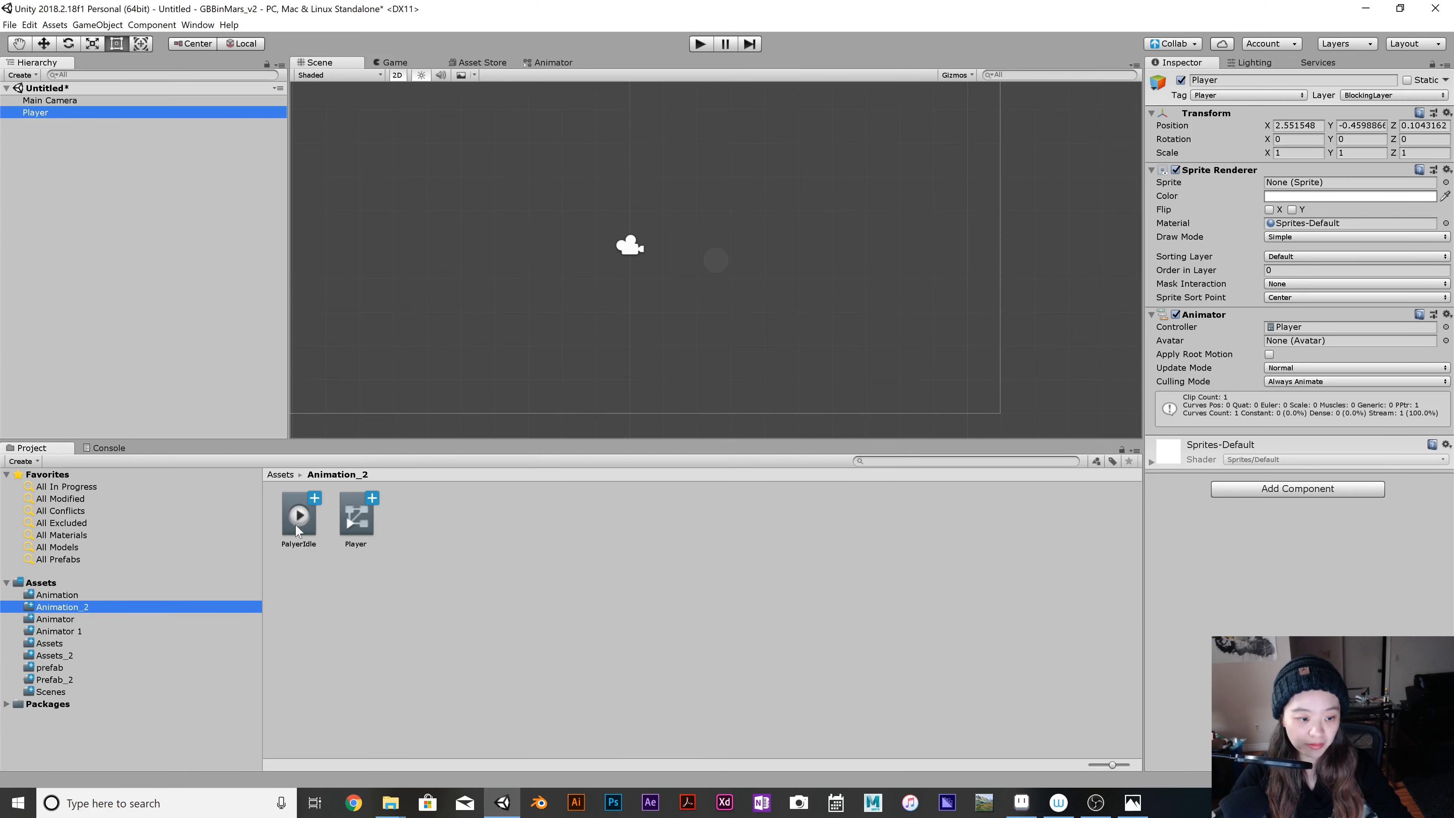
mouse_move(293, 519)
mouse_down()
mouse_move(140, 631)
mouse_move(127, 685)
mouse_move(179, 607)
mouse_move(177, 634)
mouse_move(278, 533)
mouse_move(303, 527)
mouse_up()
click(69, 632)
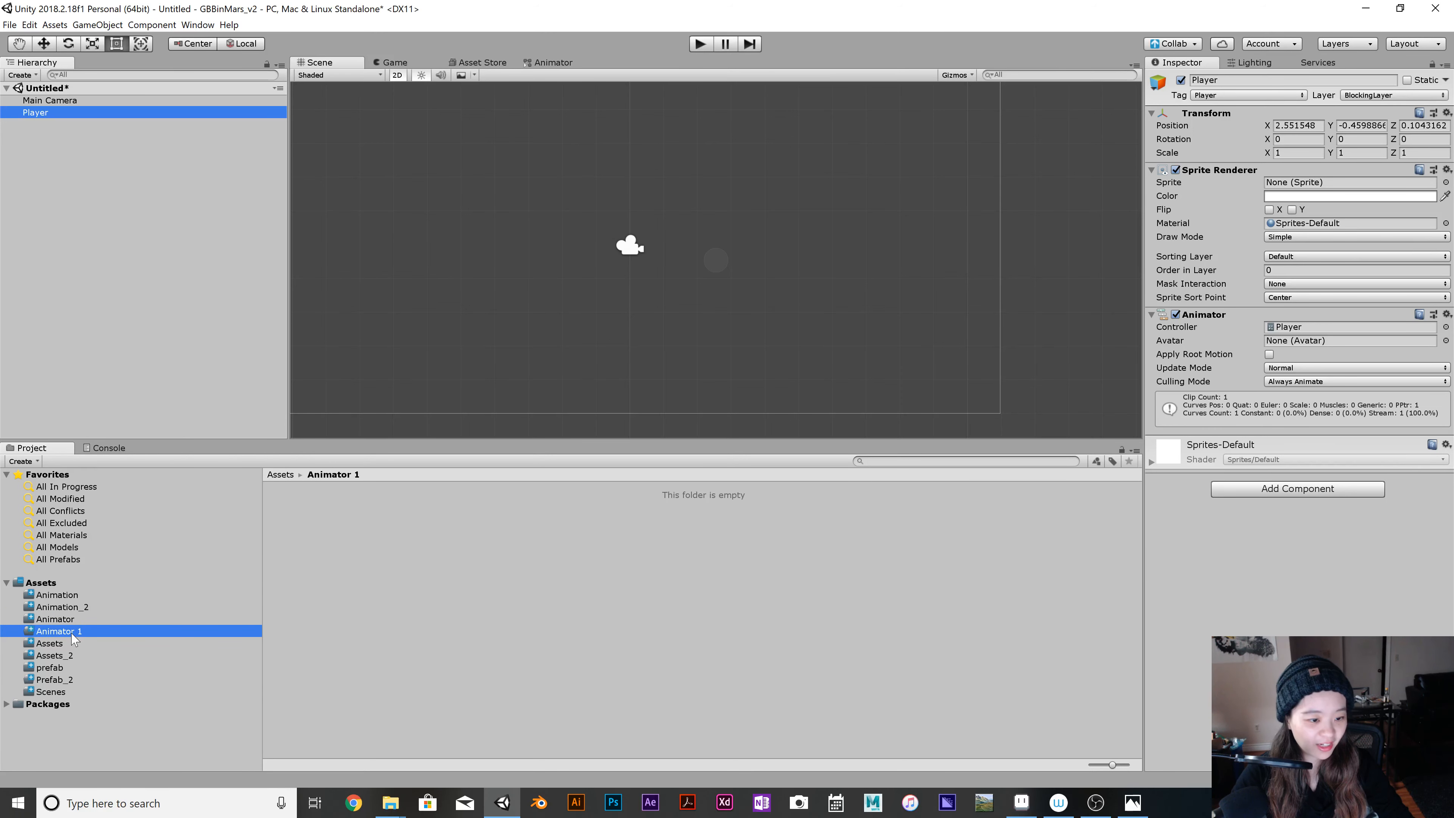
right_click(73, 639)
click(159, 404)
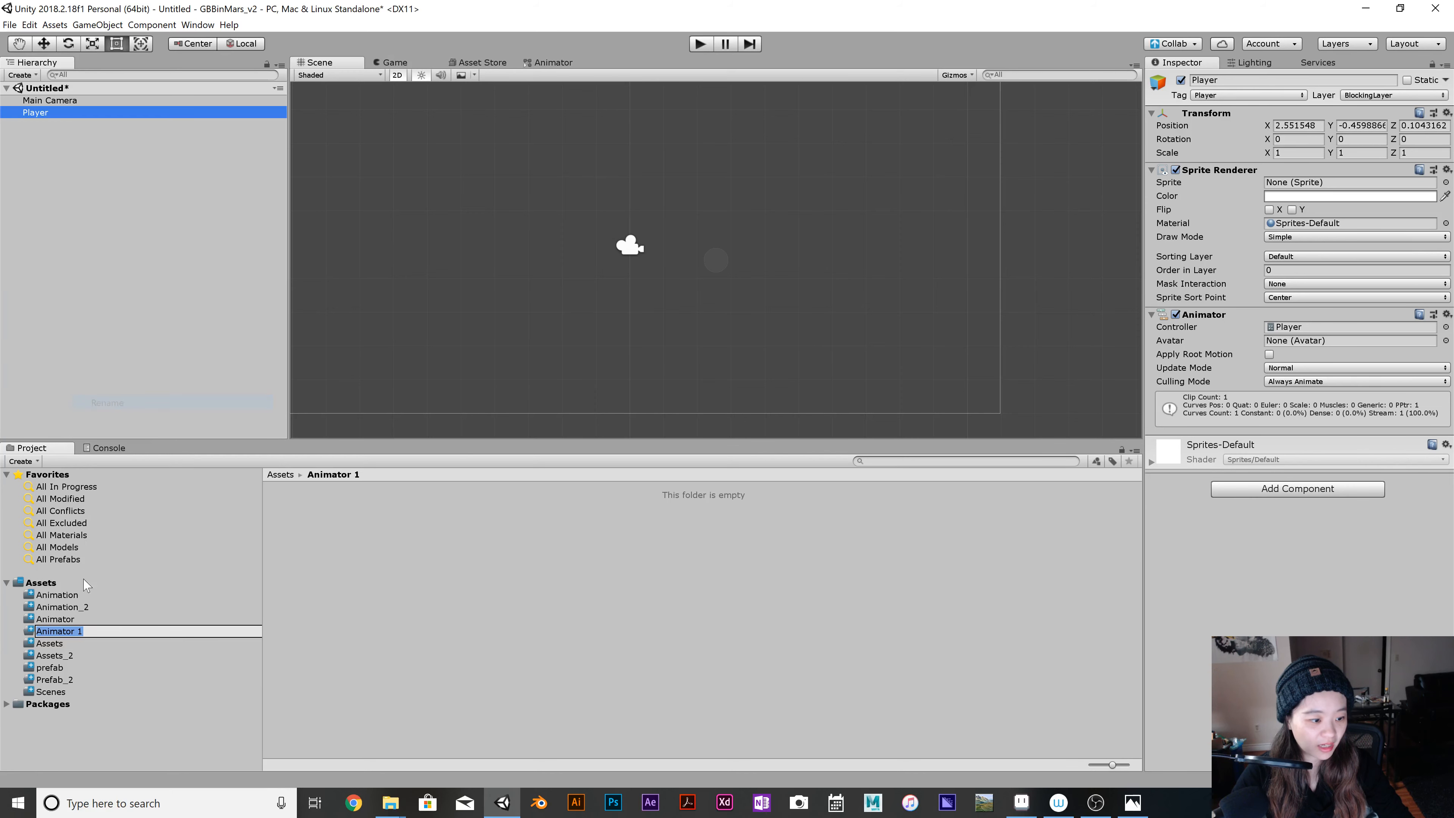
click(84, 631)
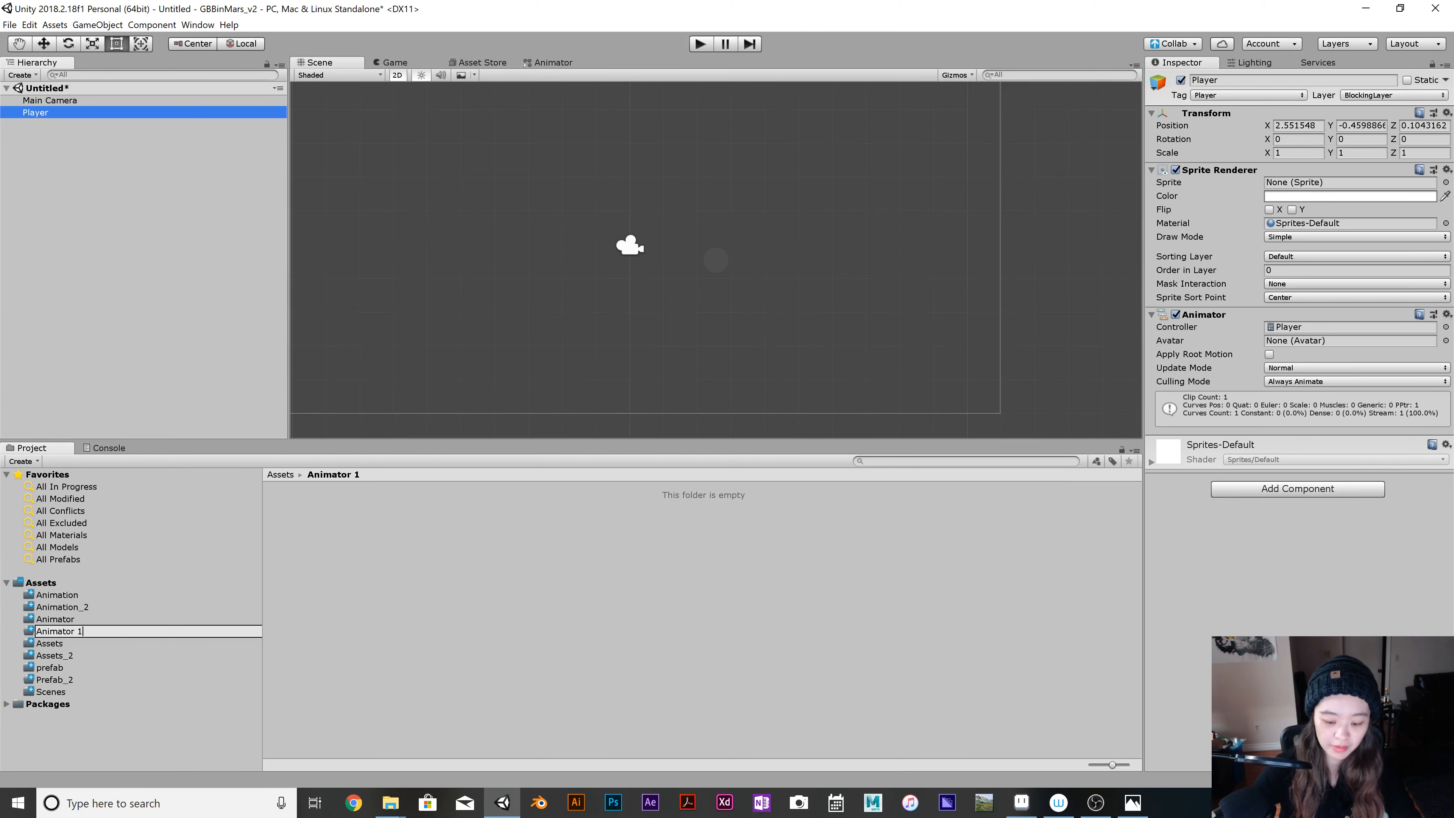
key(BackSpace)
text(_2)
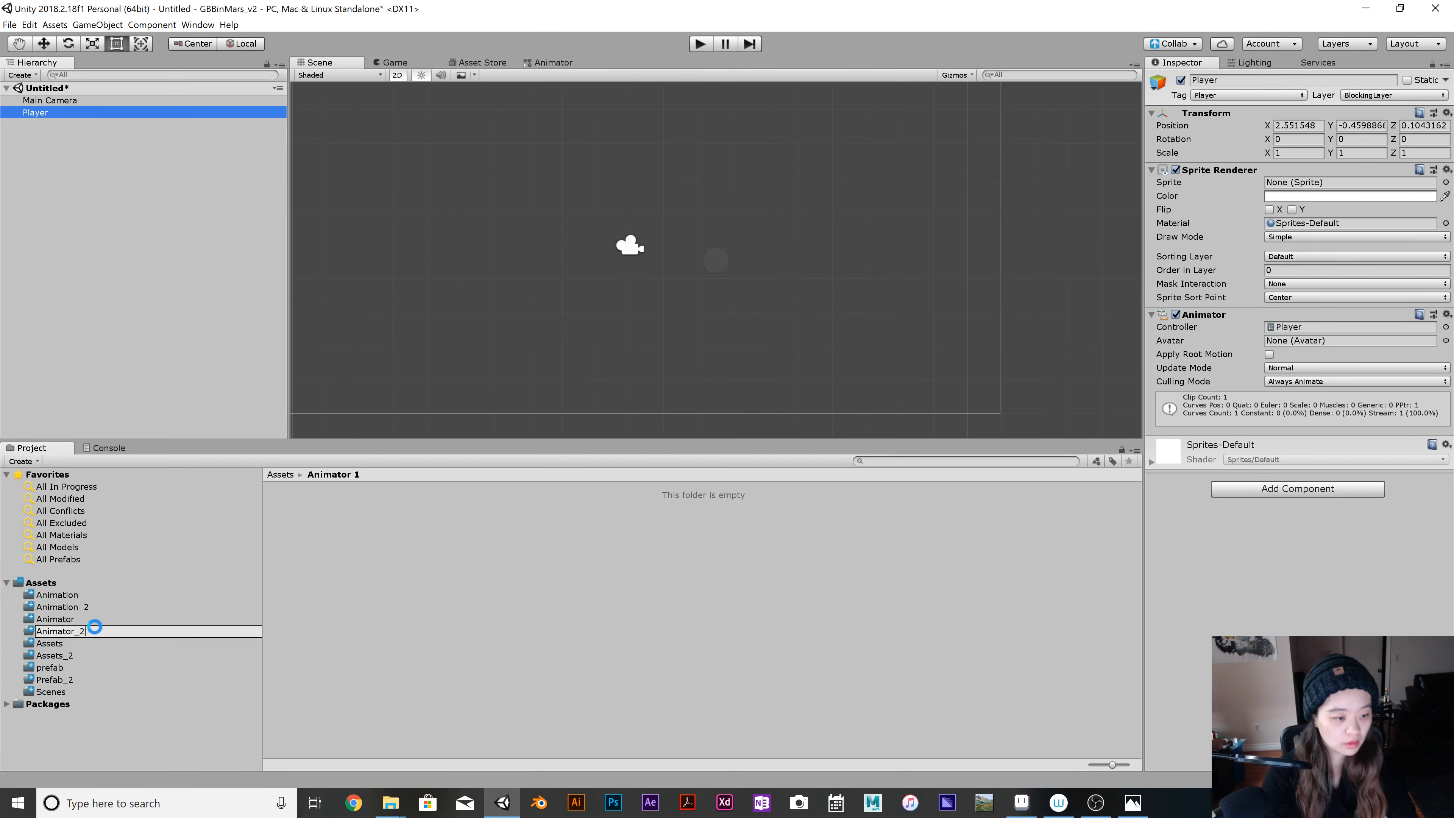
key(Return)
Move the PalyerIdle animation clip from the Animation_2 folder into Animator_2.
click(86, 607)
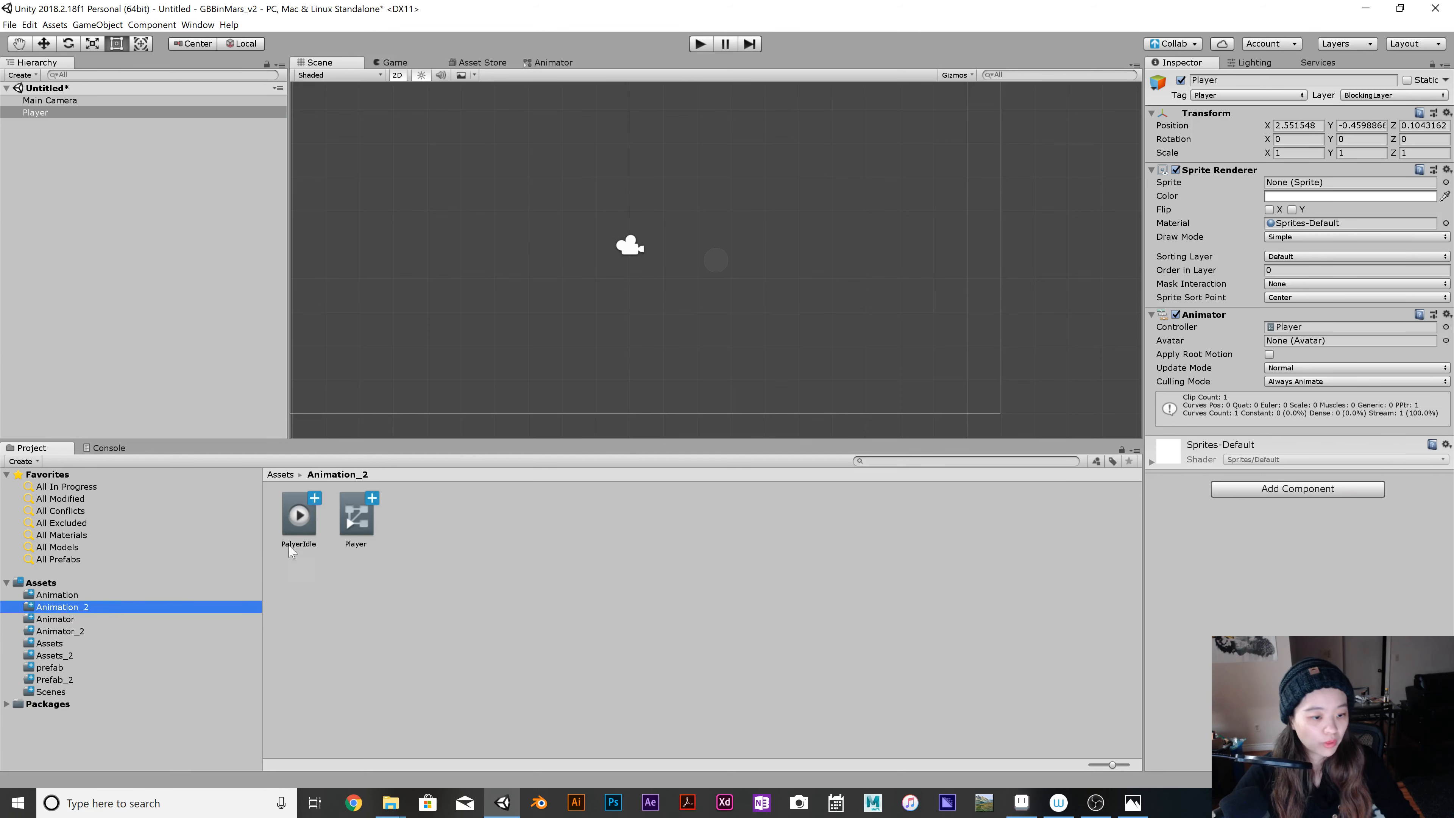
drag(298, 514, 137, 632)
click(76, 632)
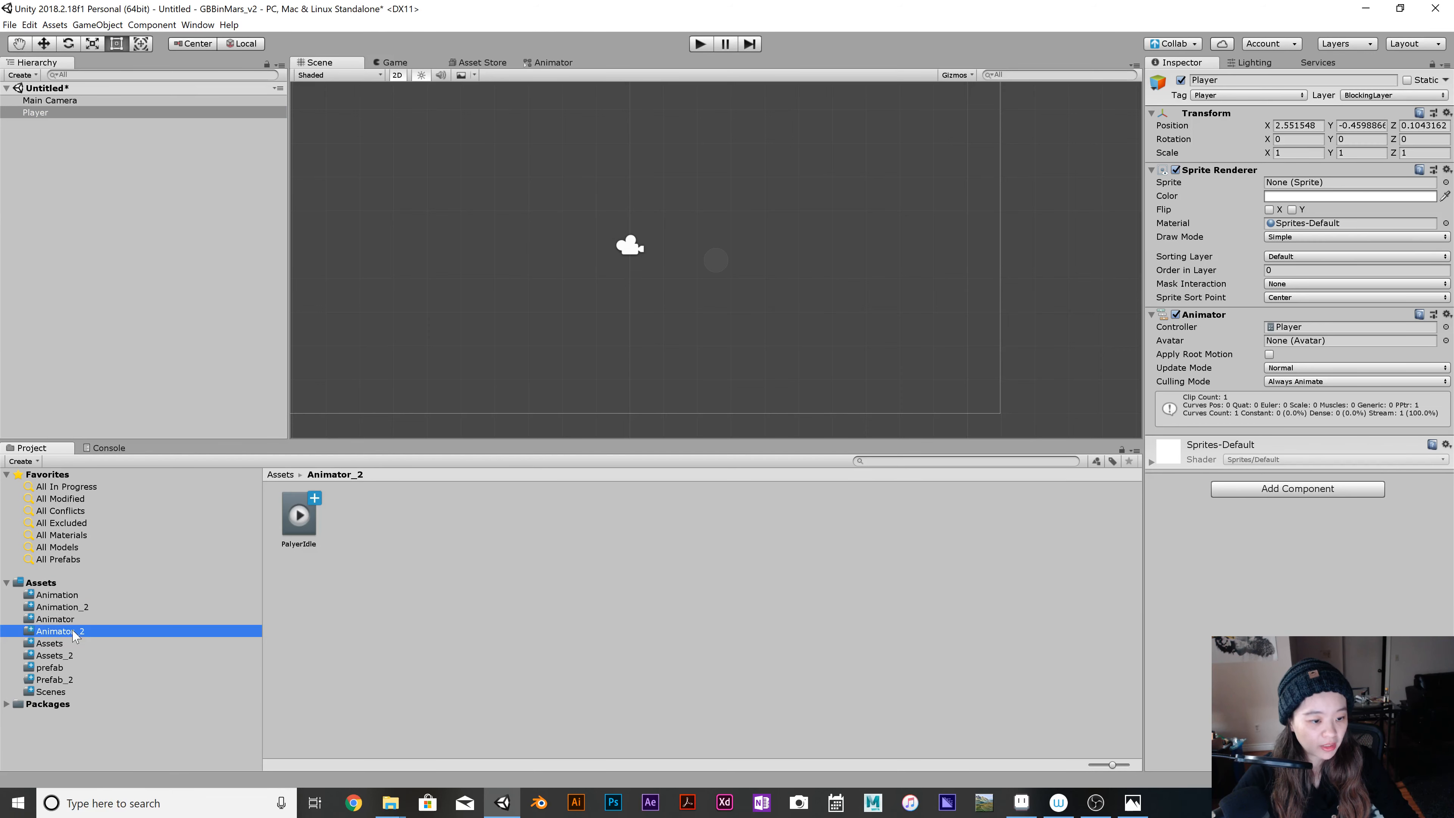
click(138, 606)
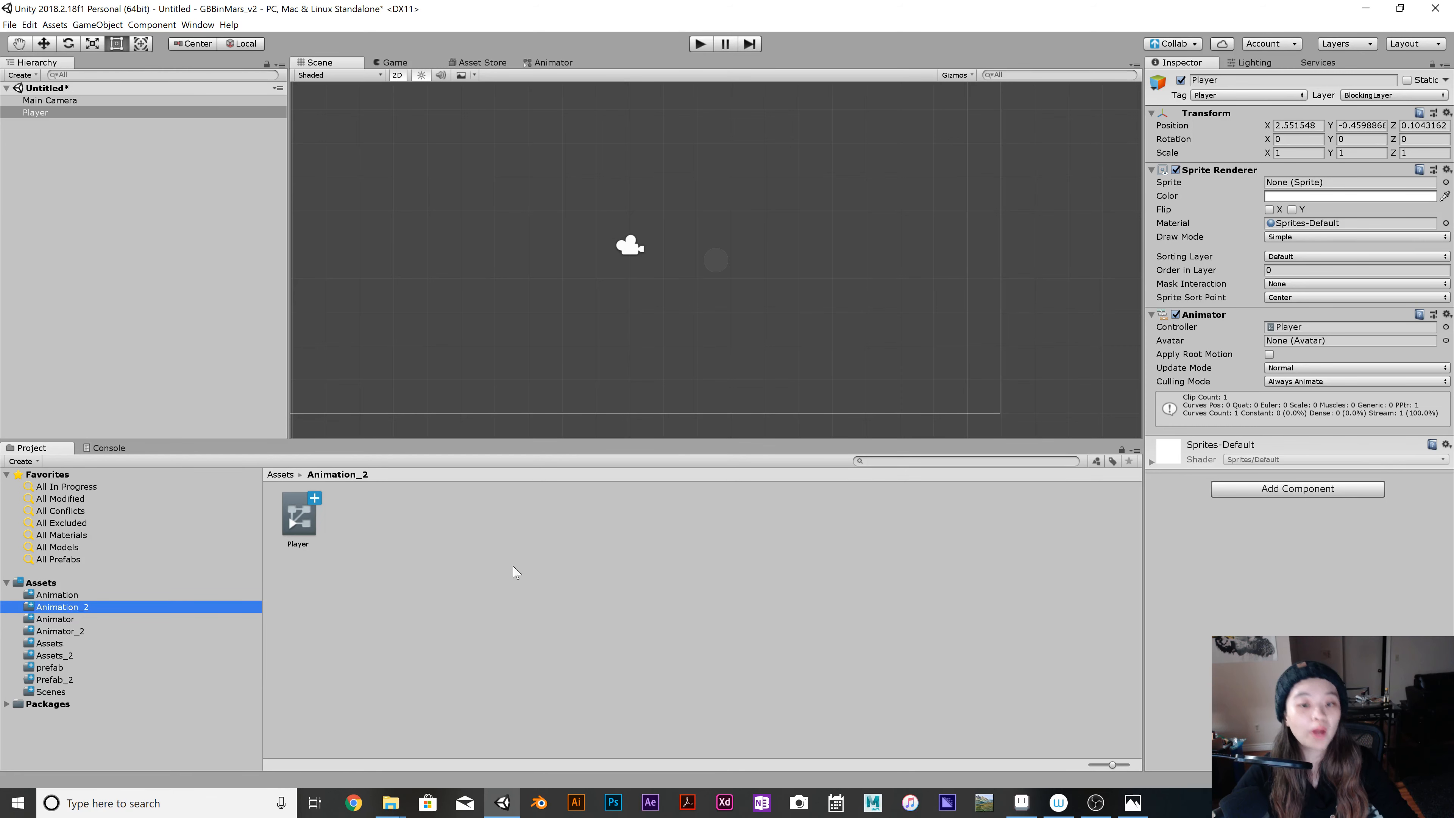
Create an animation on the Player object from the fifth and sixth green-hatted sprites in Assets_2, saving it as PlayerChop in Assets/Animation_2.
click(51, 113)
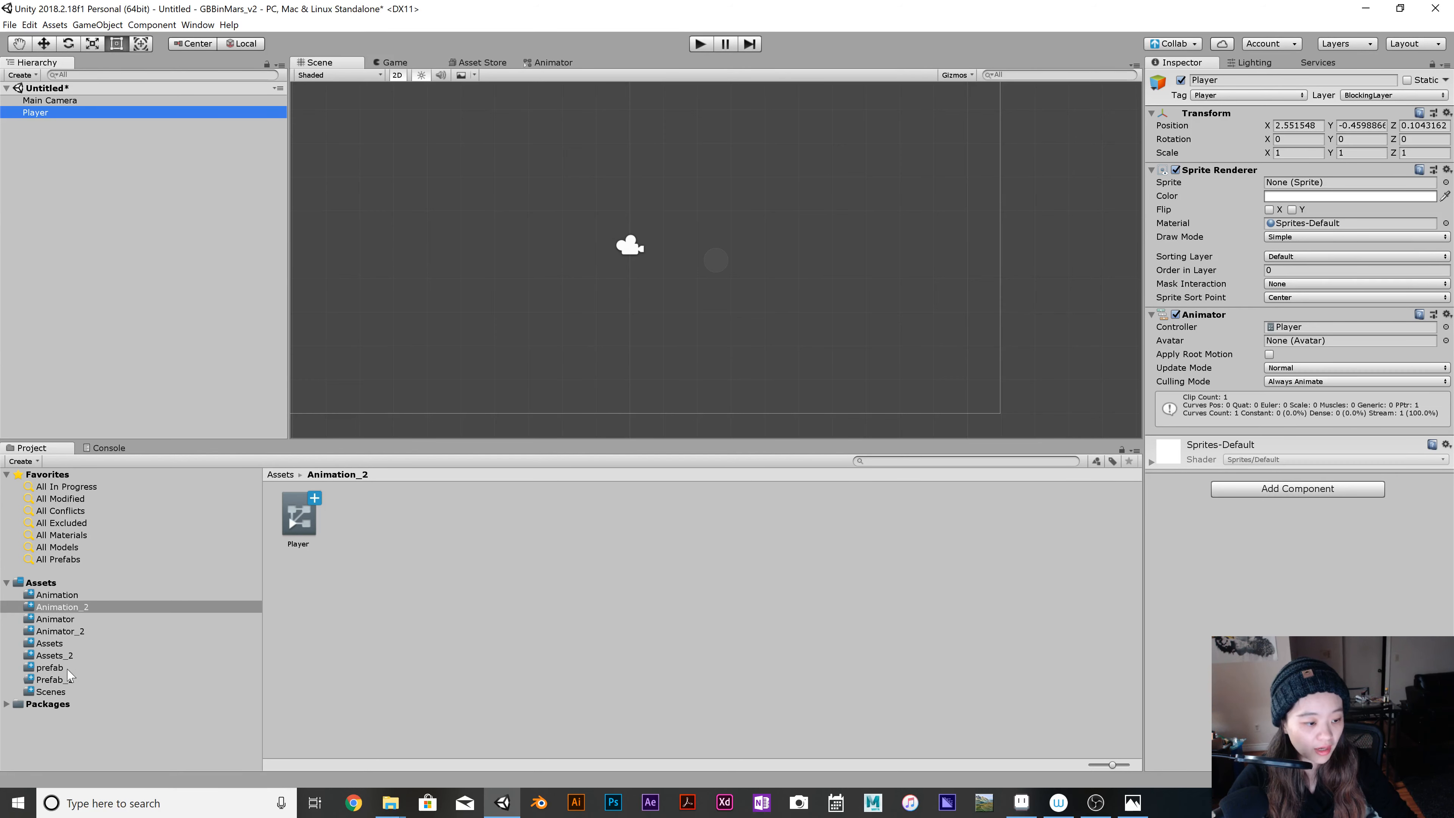
click(85, 656)
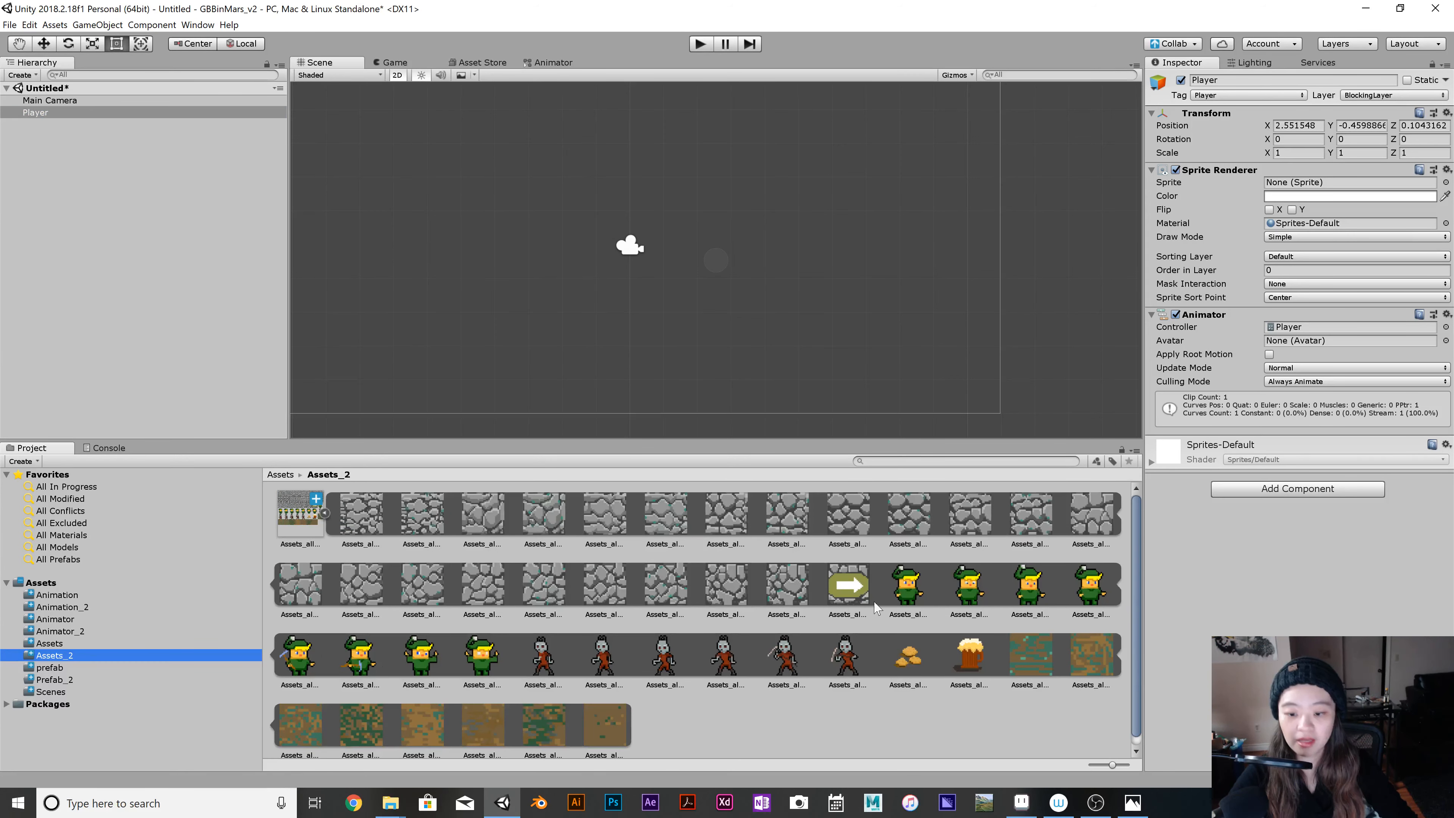
click(290, 666)
ctrl+click(362, 654)
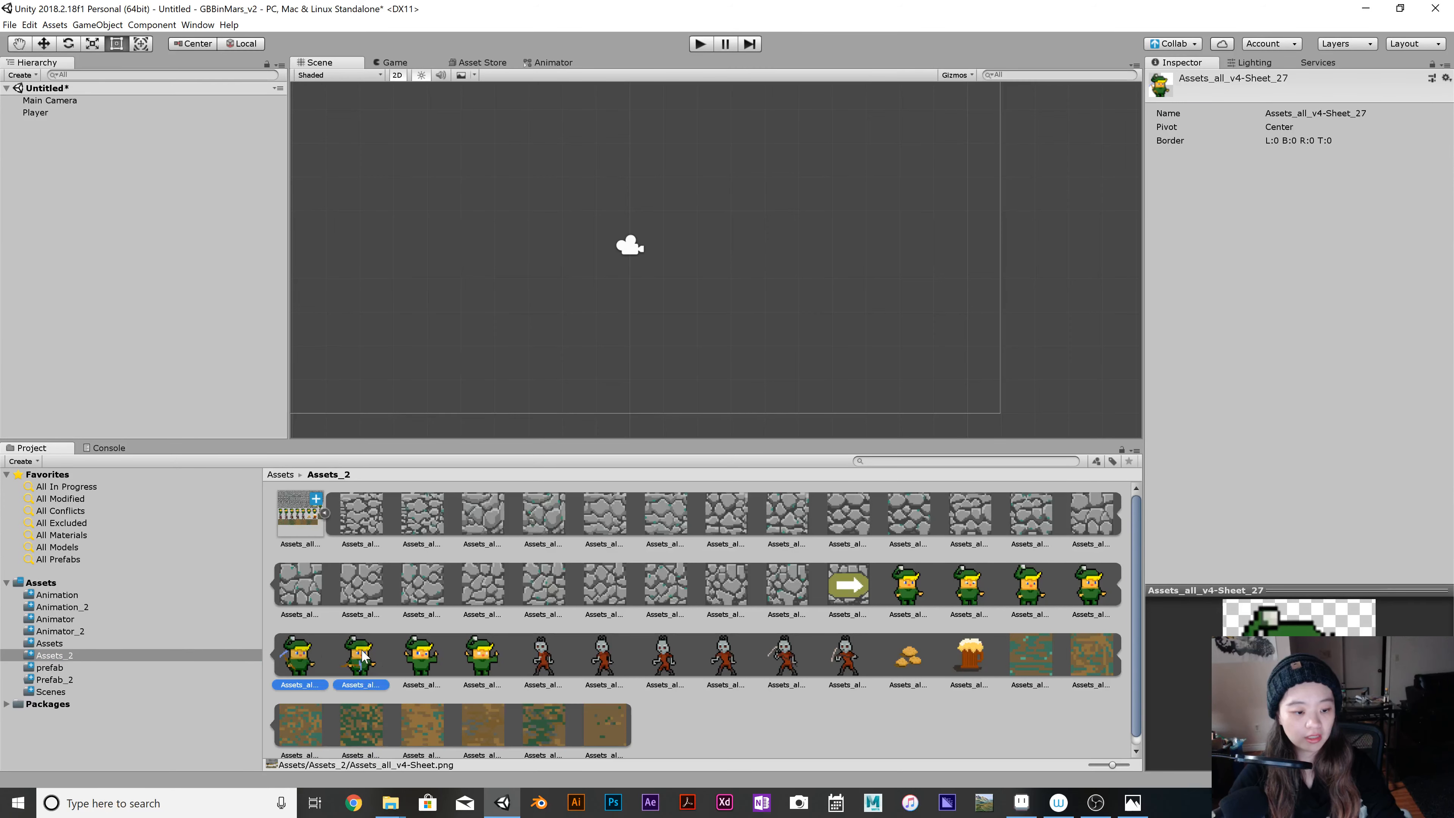
drag(299, 656, 75, 118)
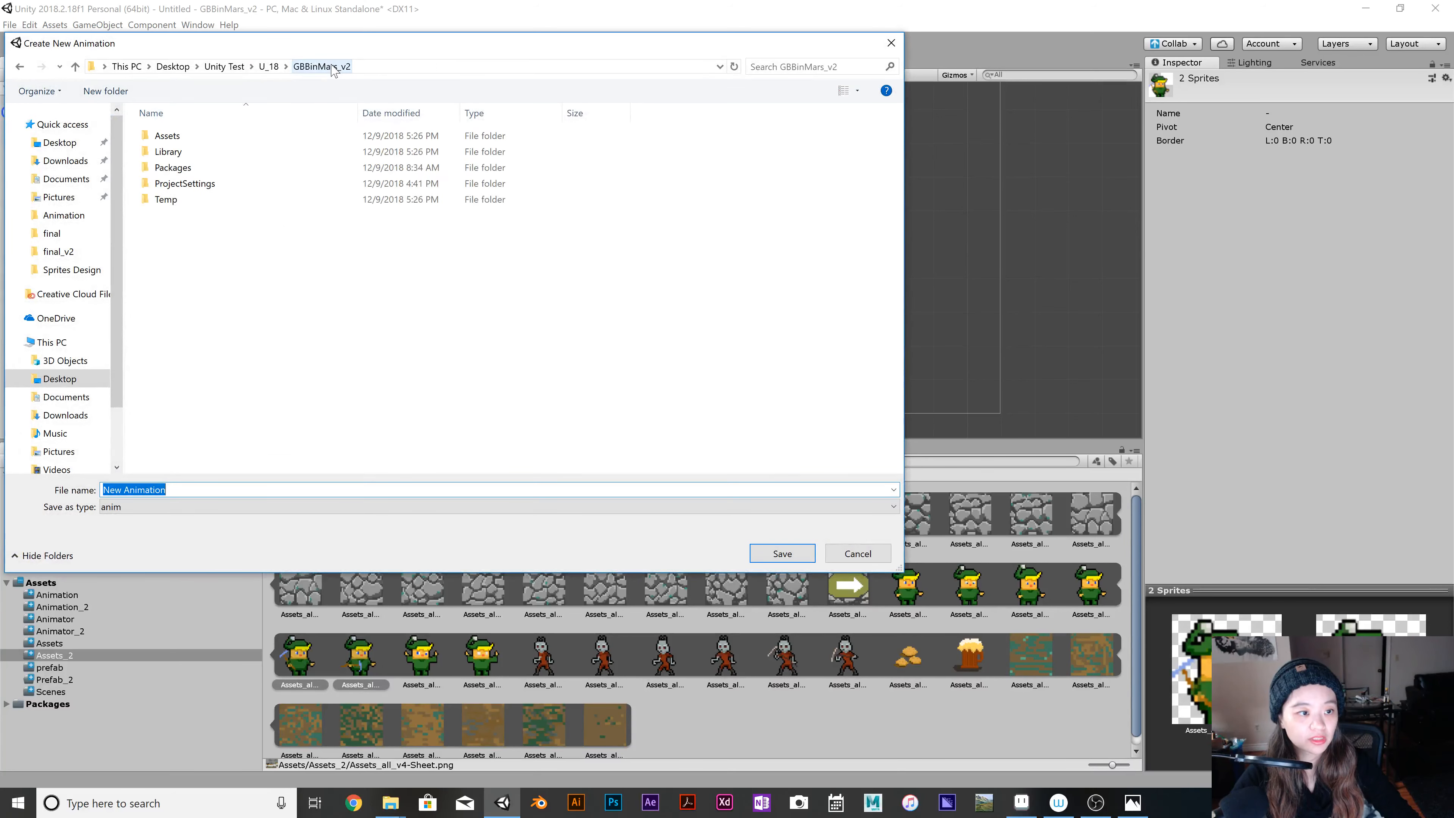
double_click(221, 135)
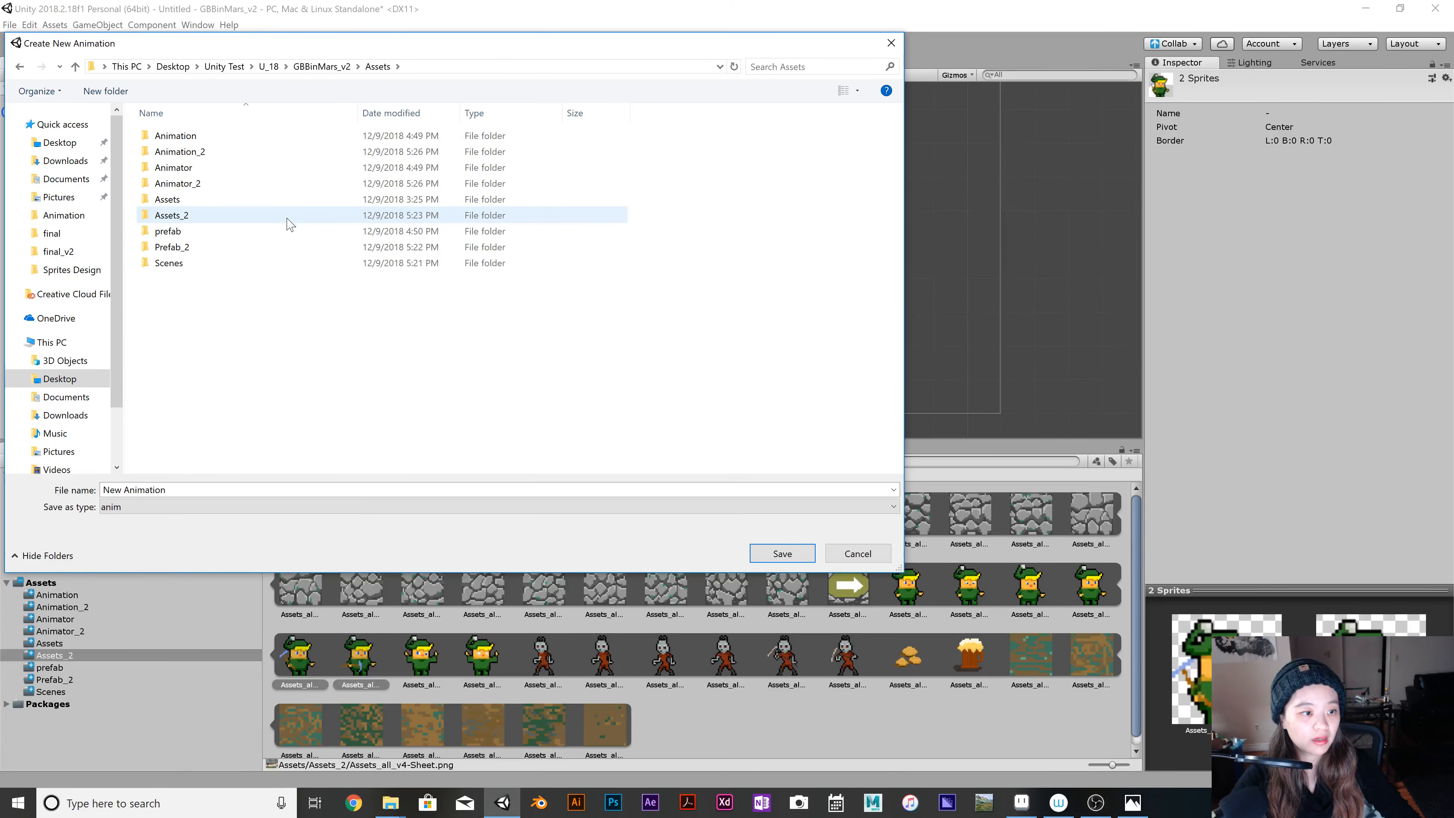
double_click(304, 158)
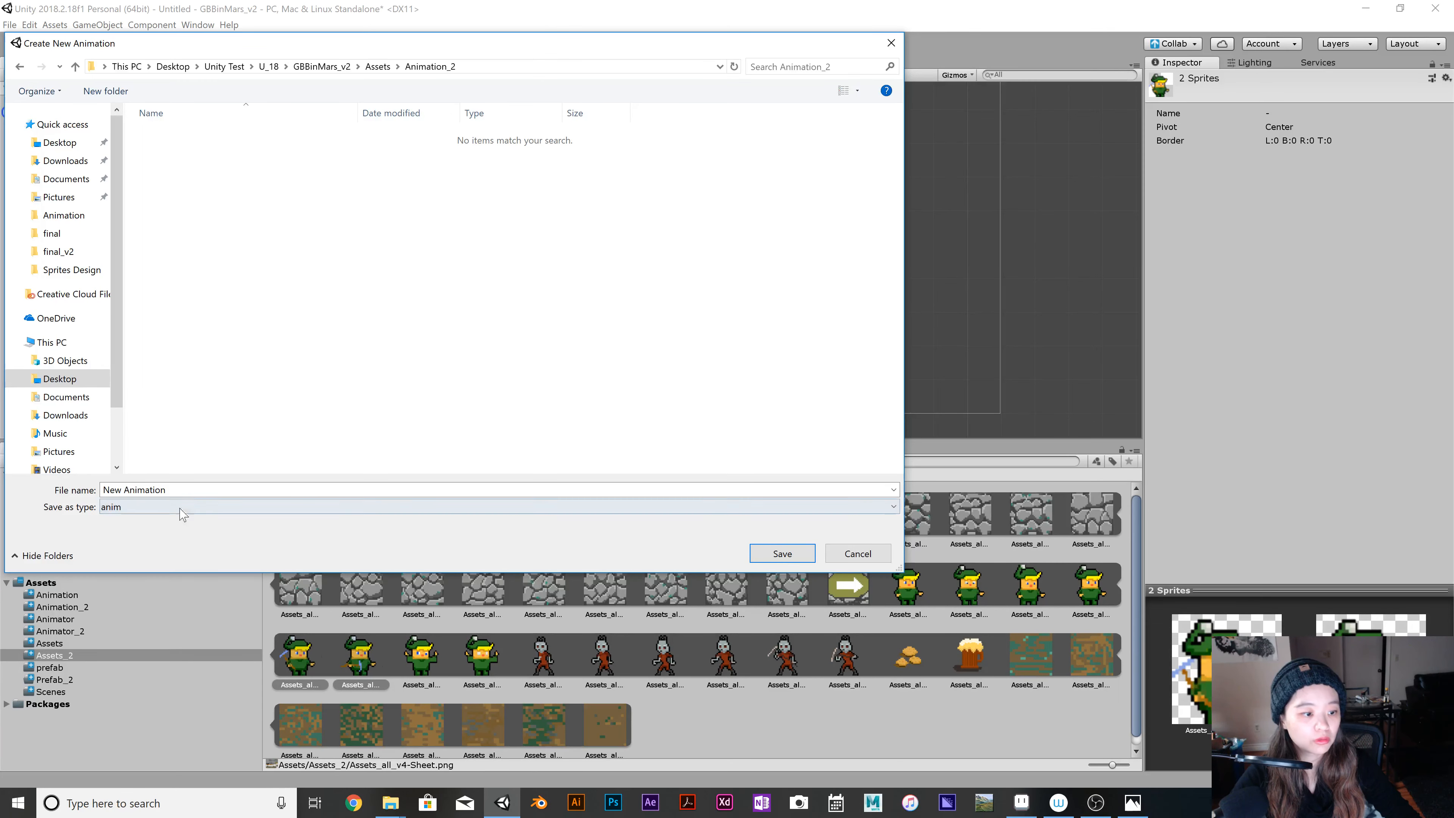
key(BackSpace)
text(Player)
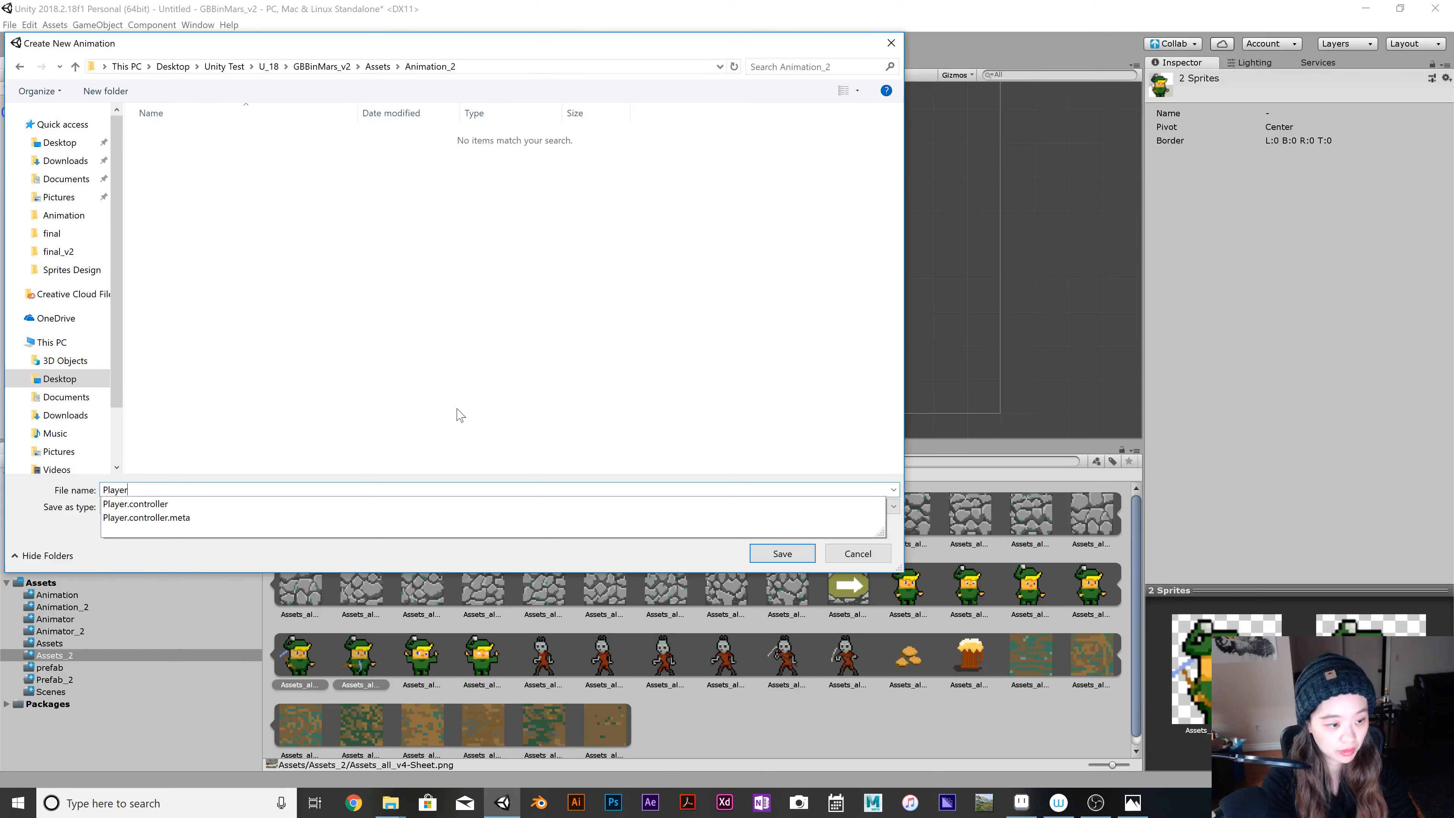
text(Ch)
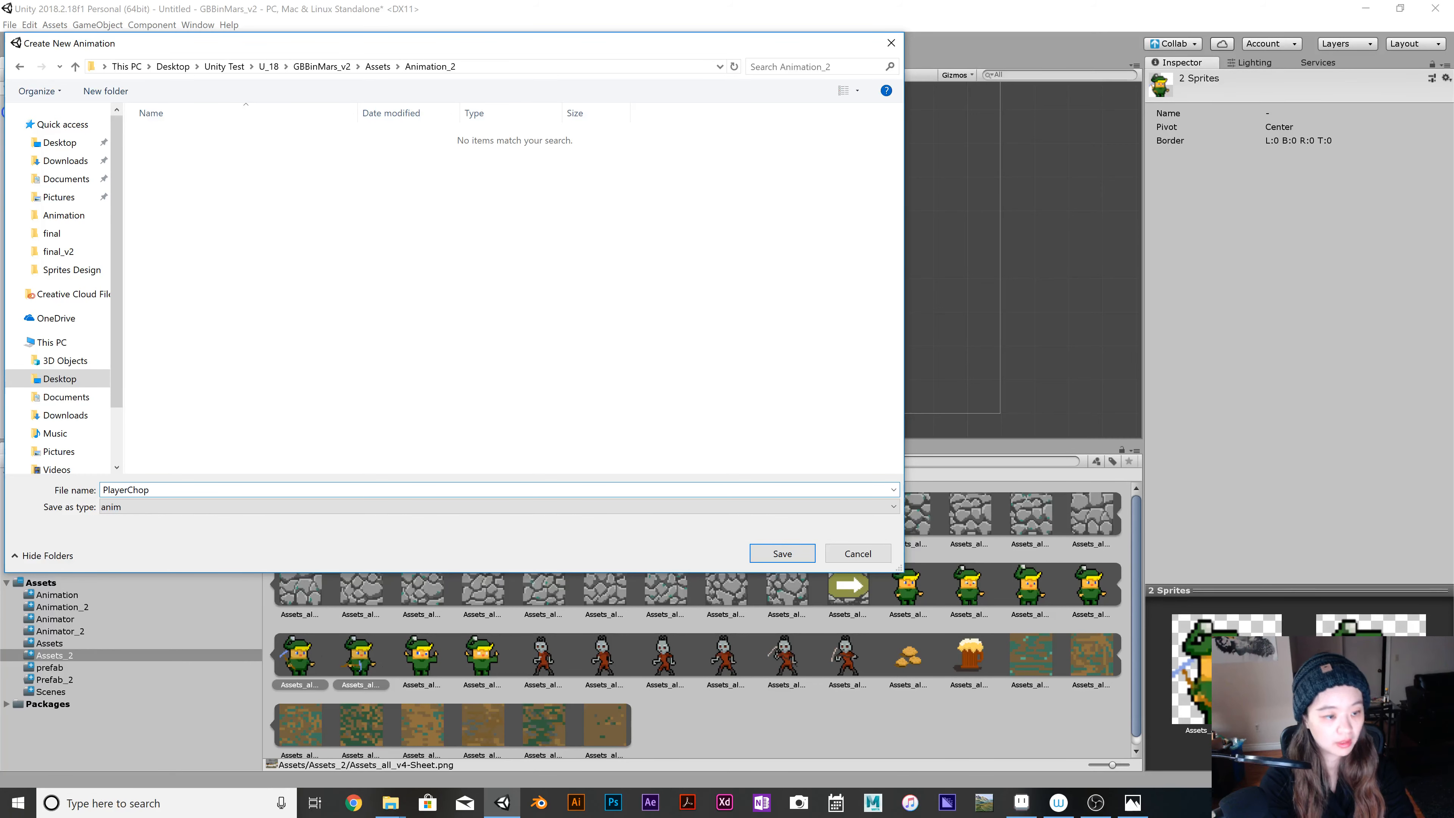
text(op)
key(Return)
Create an animation on the Player object from the last two green-hatted sprites, saving it as PlayerHit in Assets/Animation_2.
click(446, 663)
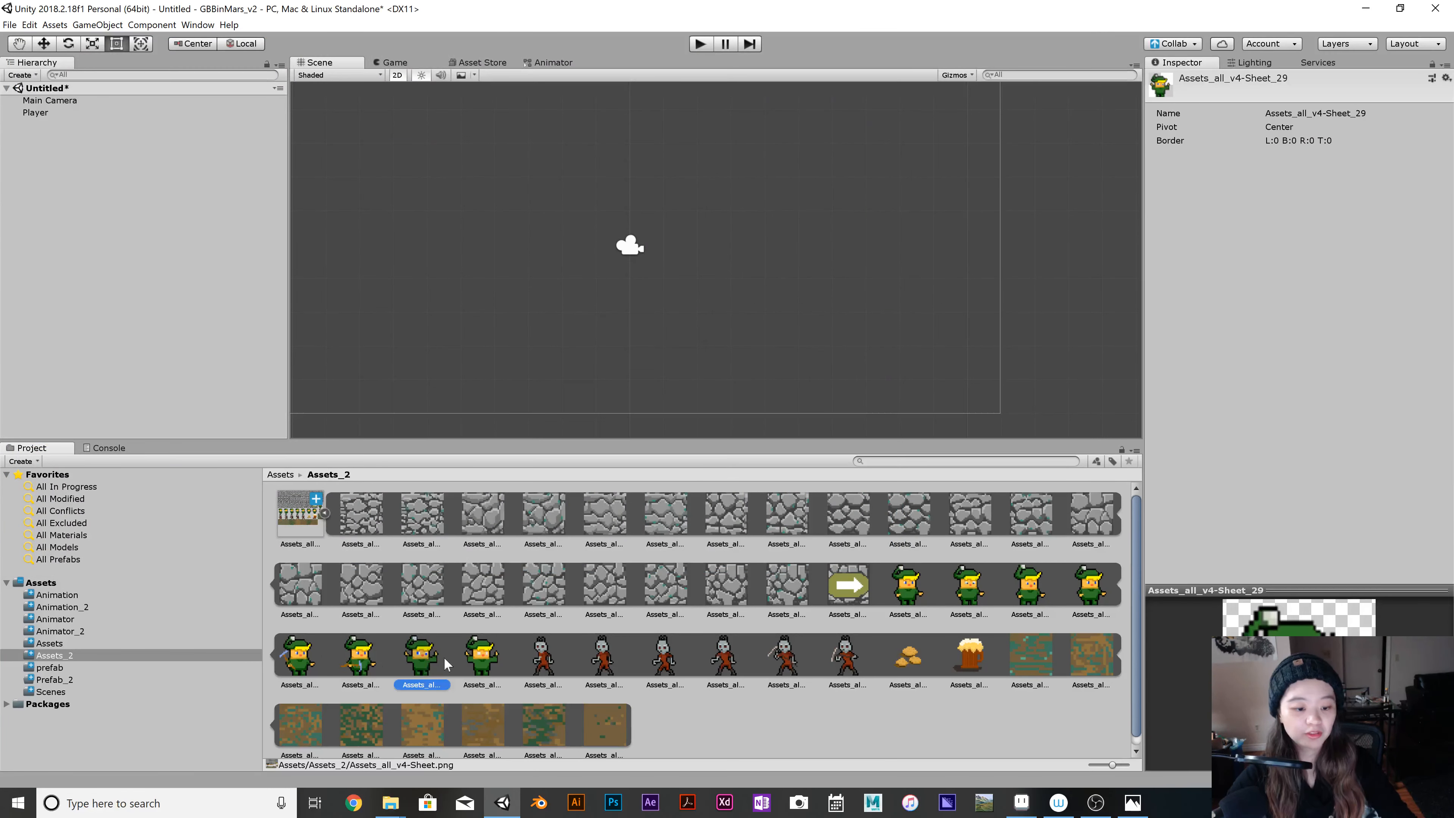
ctrl+click(477, 660)
drag(426, 656, 121, 116)
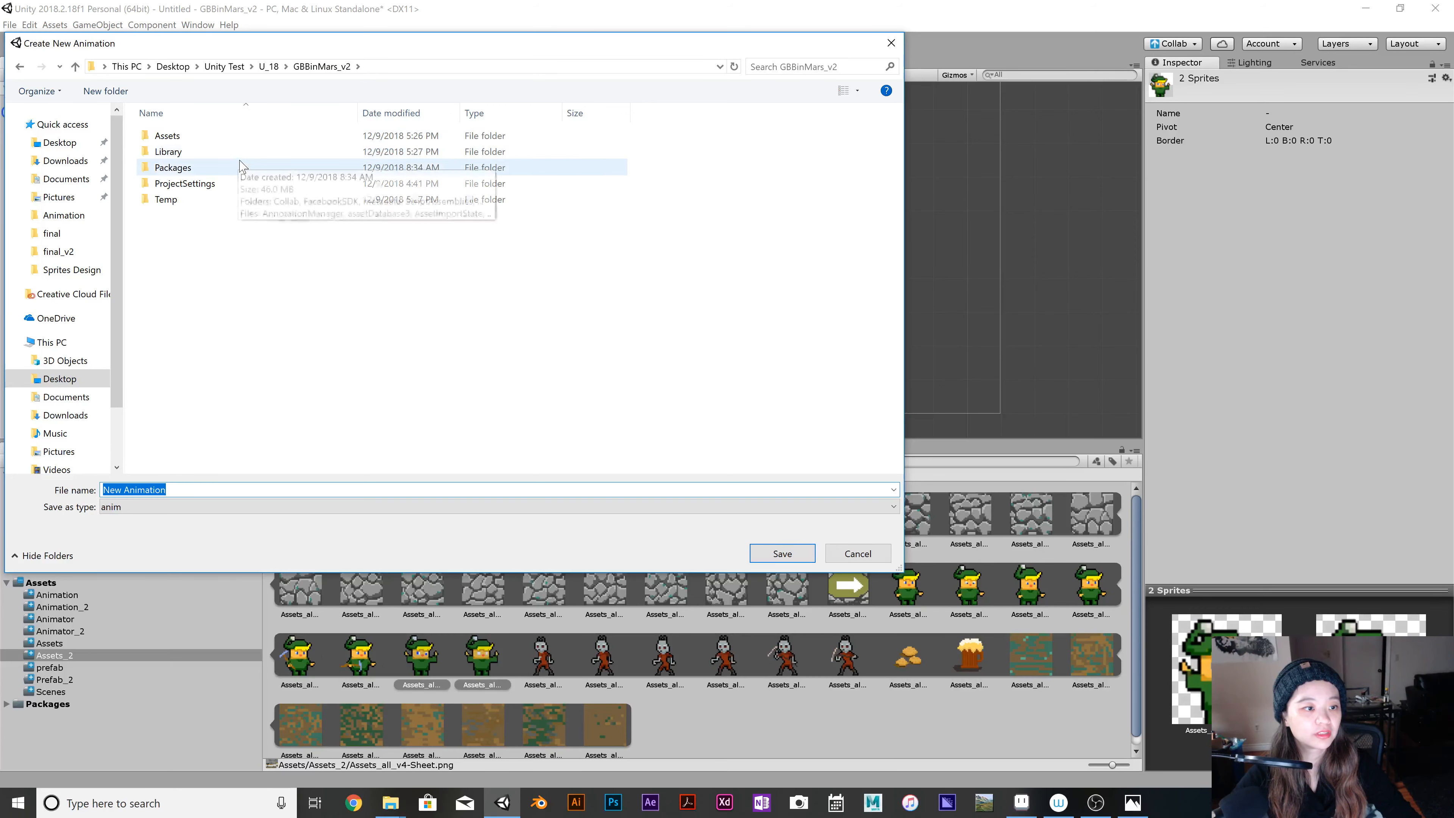
double_click(250, 137)
double_click(256, 152)
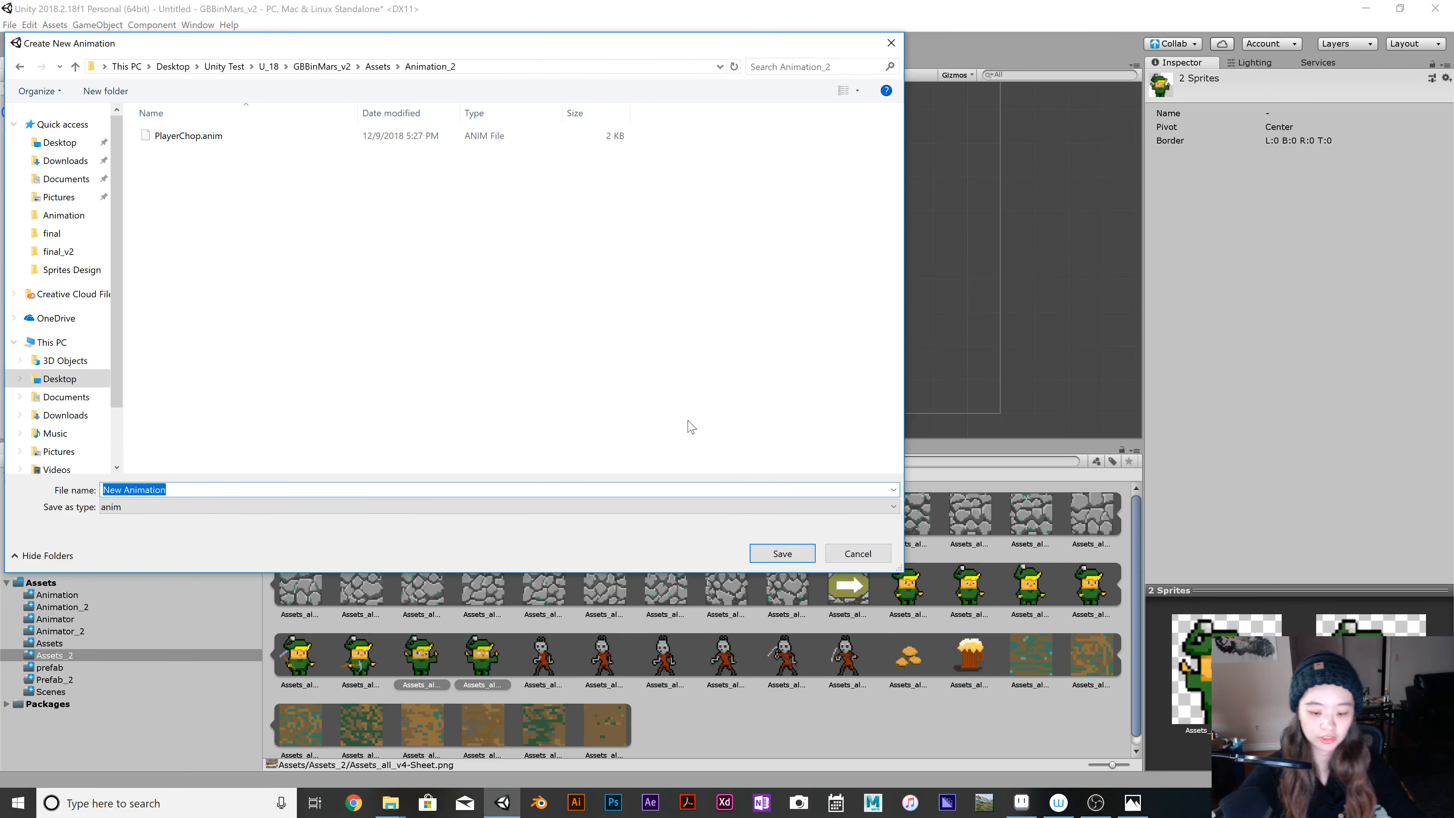
text(Player)
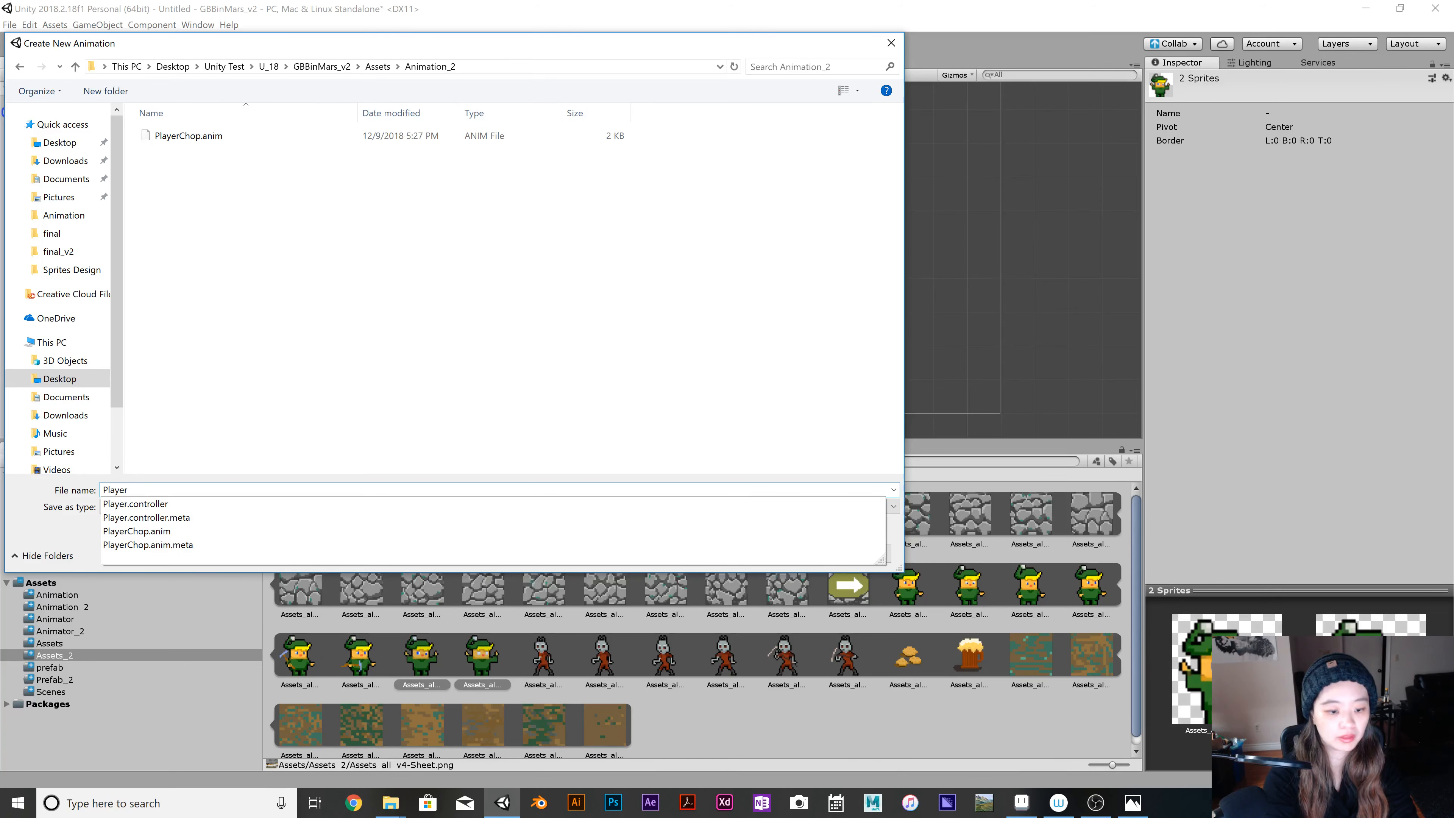
text(Hit)
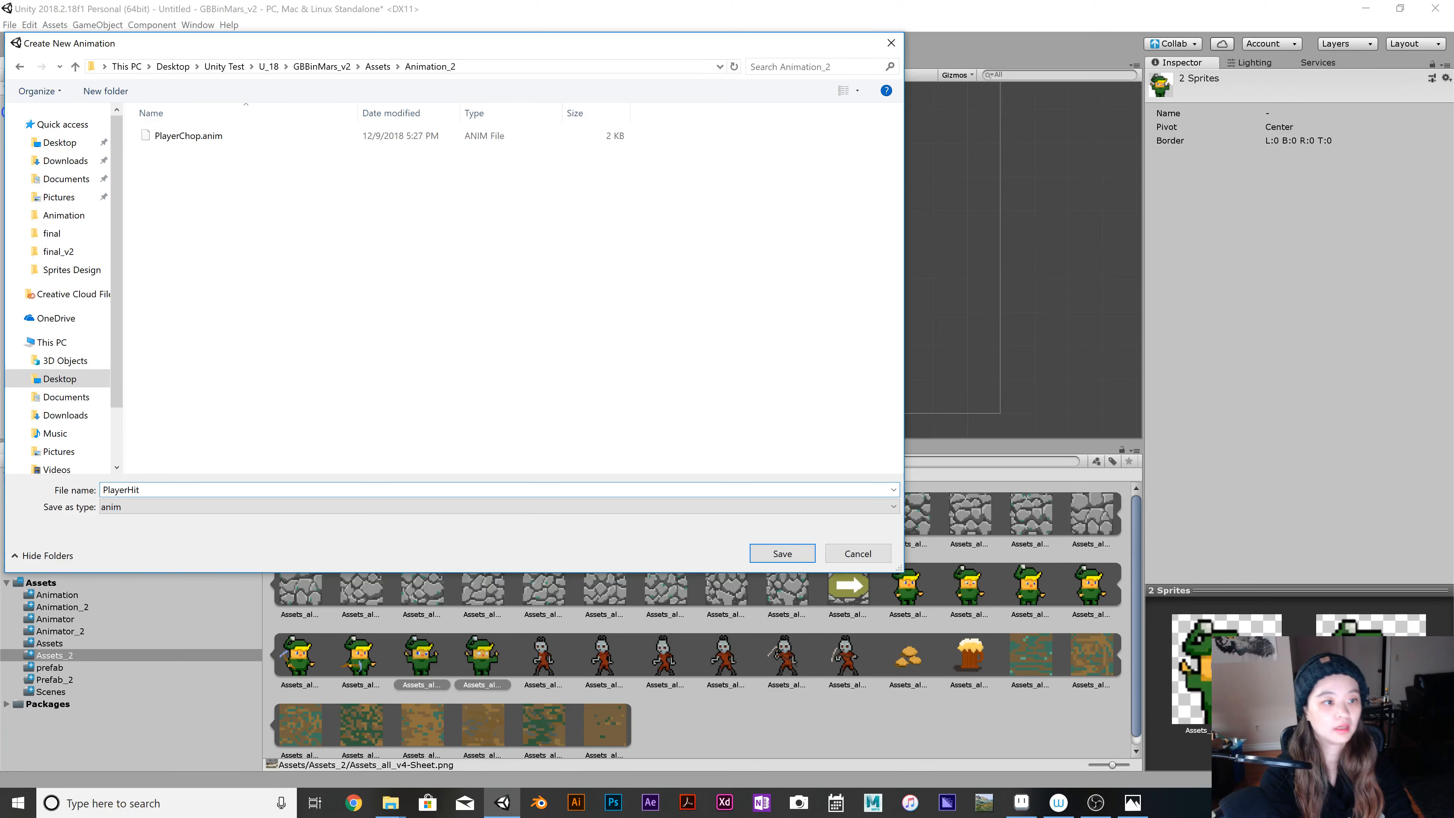
key(Return)
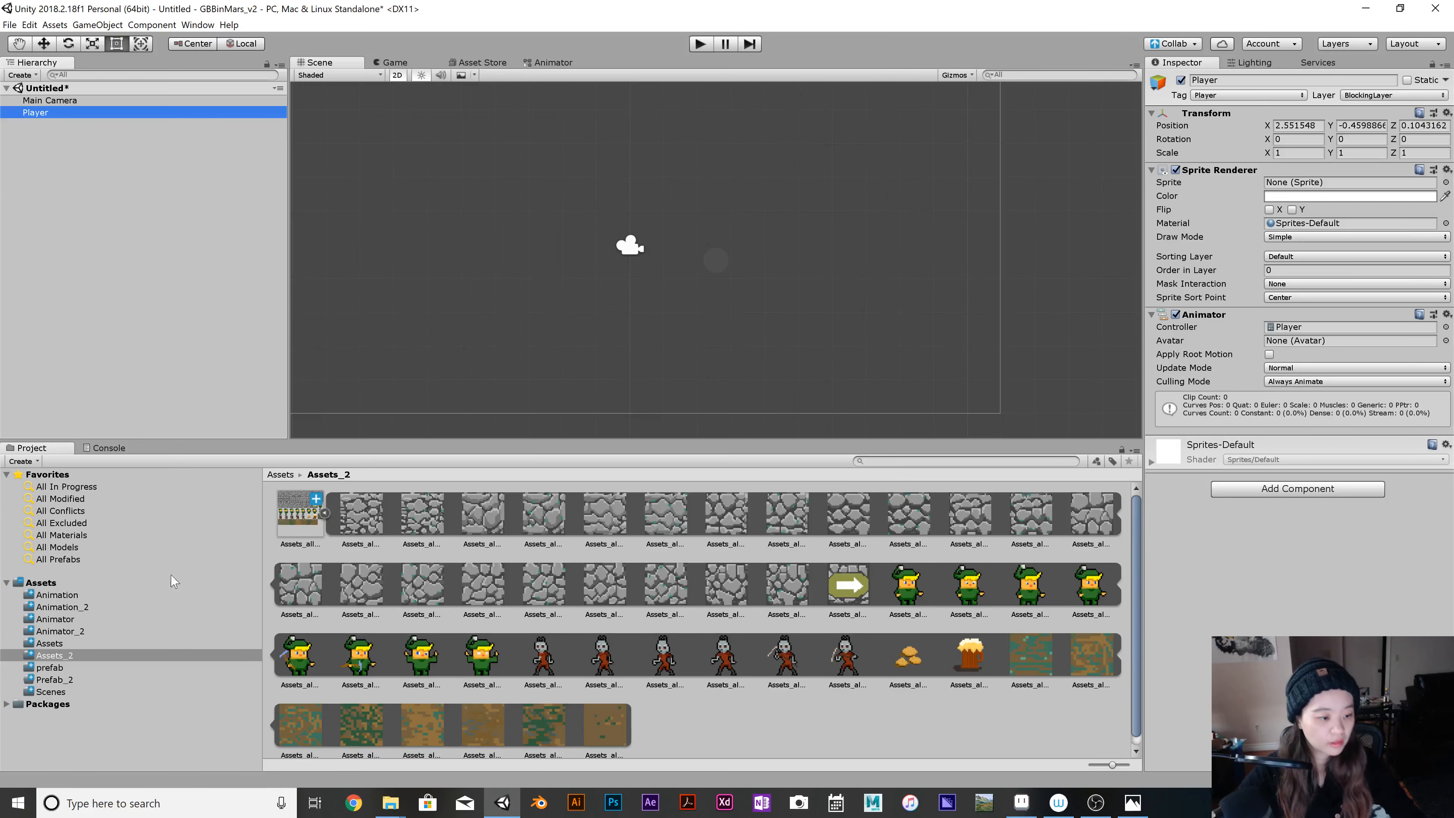
Compare the animation folders and move the PalyerIdle clip from Animator_2 back into Animation_2.
click(96, 596)
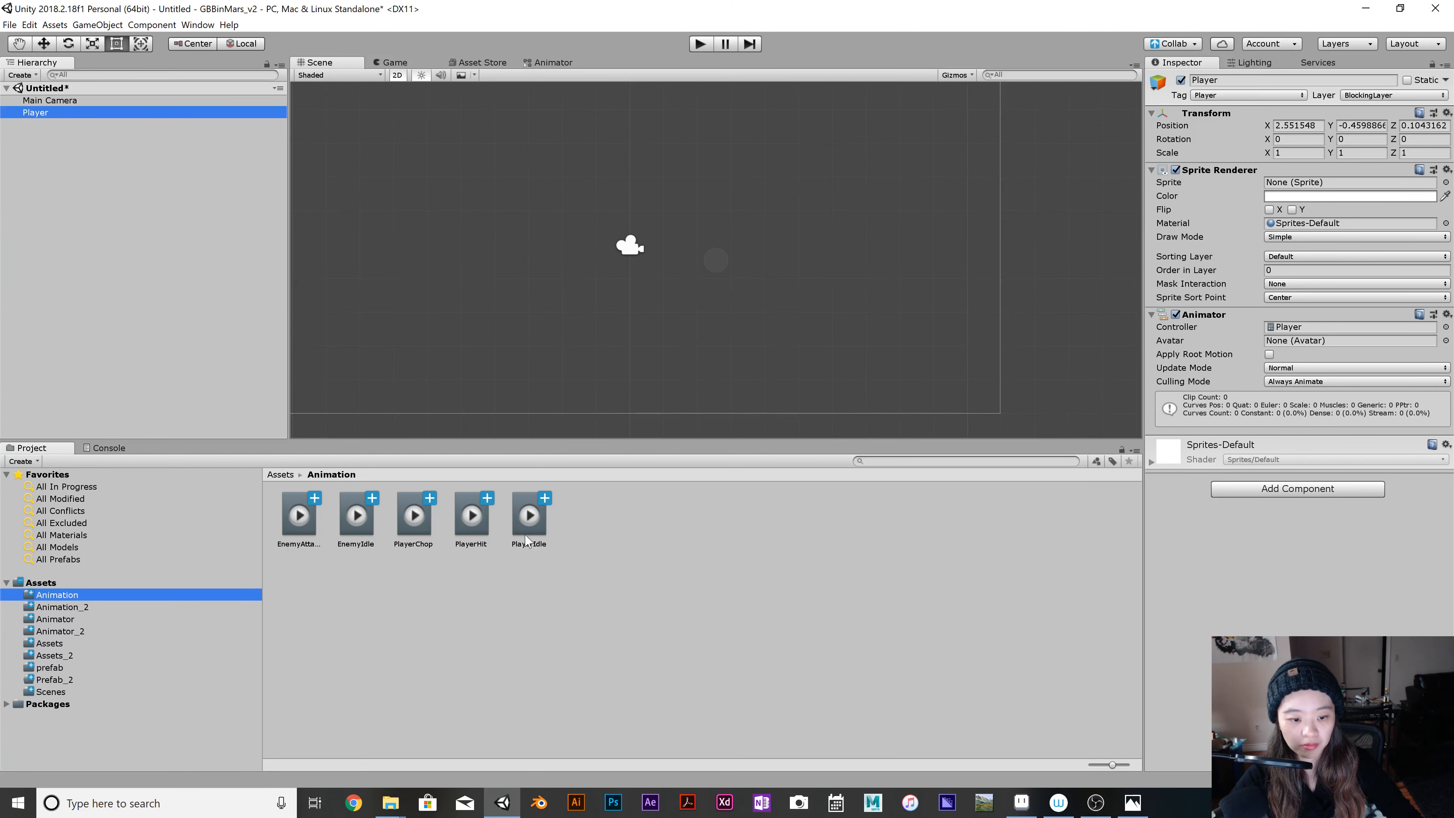
click(112, 608)
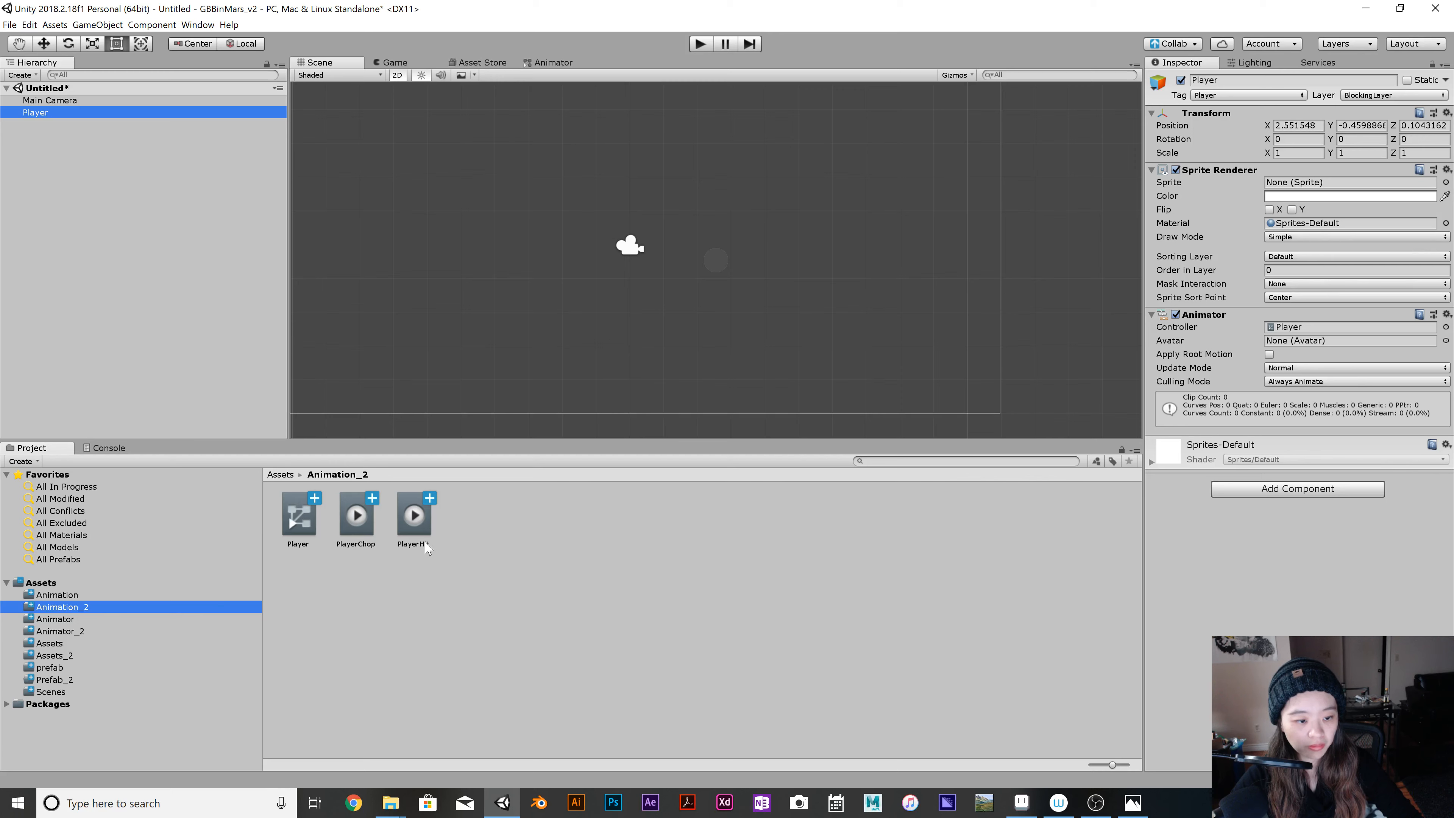
click(93, 632)
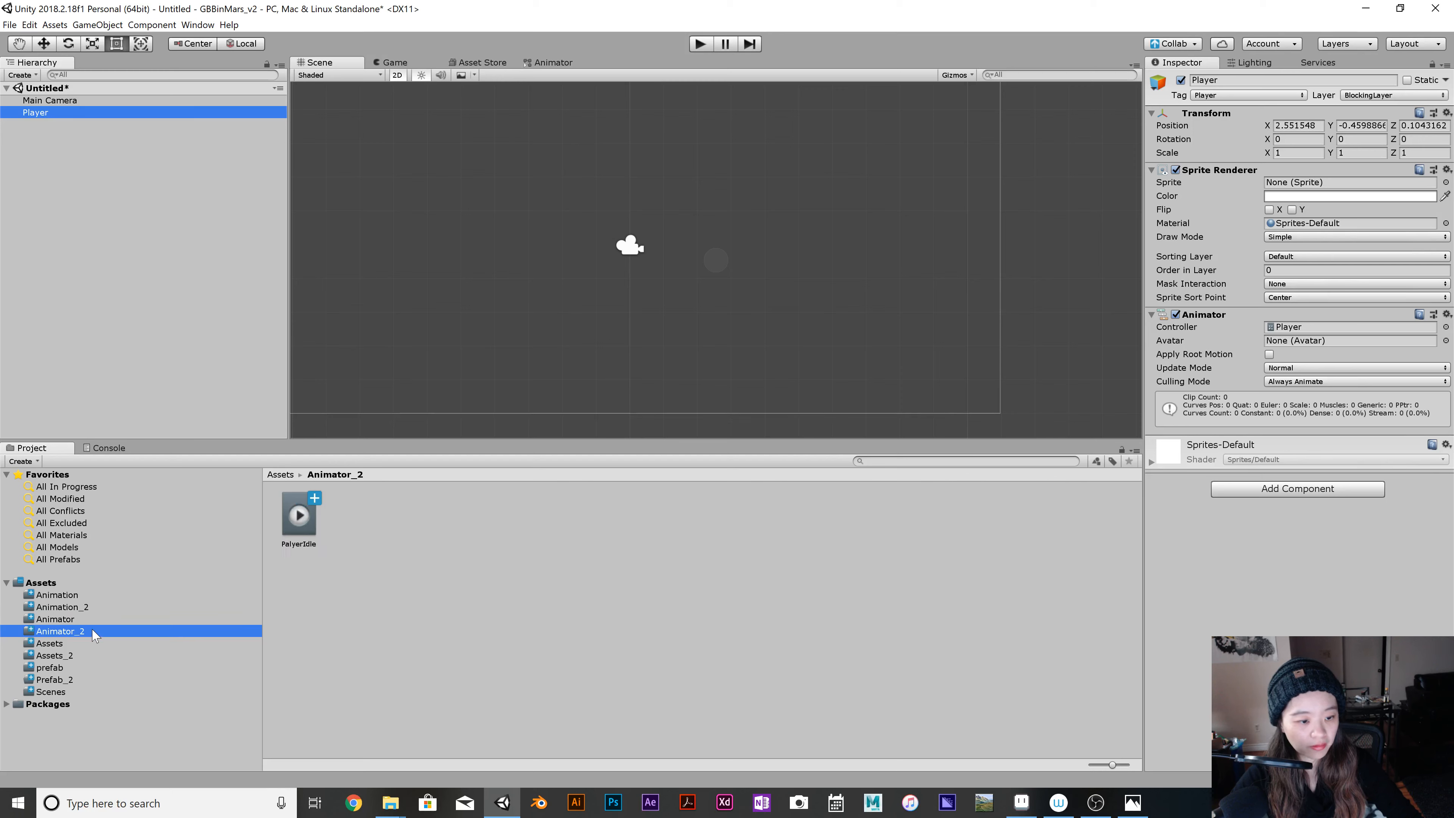
drag(299, 518, 106, 608)
click(104, 607)
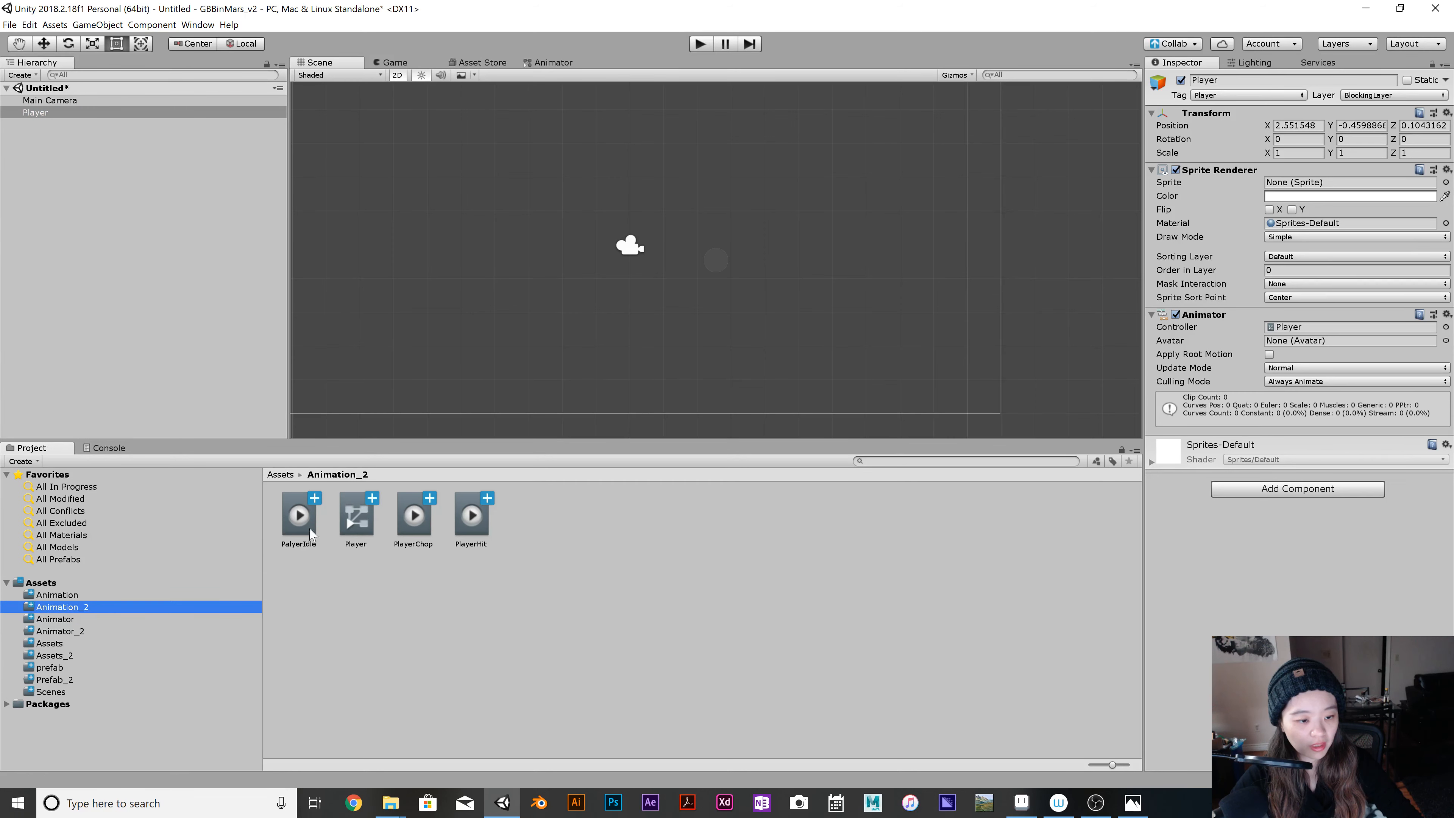
Move the Player animator controller from the Animation_2 folder into Animator_2 and select the Player object in the scene.
drag(356, 516, 114, 634)
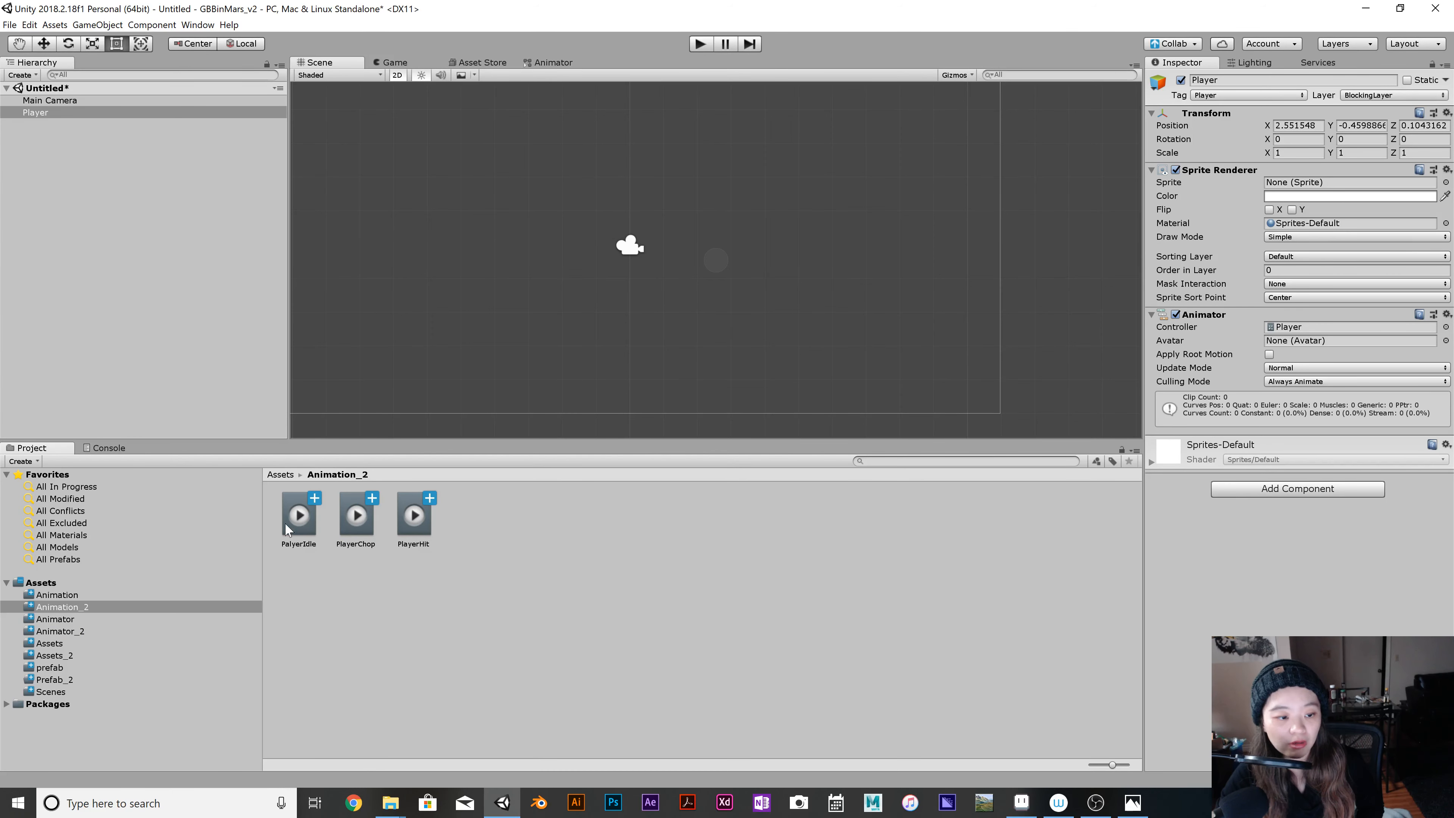
click(122, 113)
Save the untitled scene as Sample_v2 in the project's Assets/Scenes folder.
key(ctrl+s)
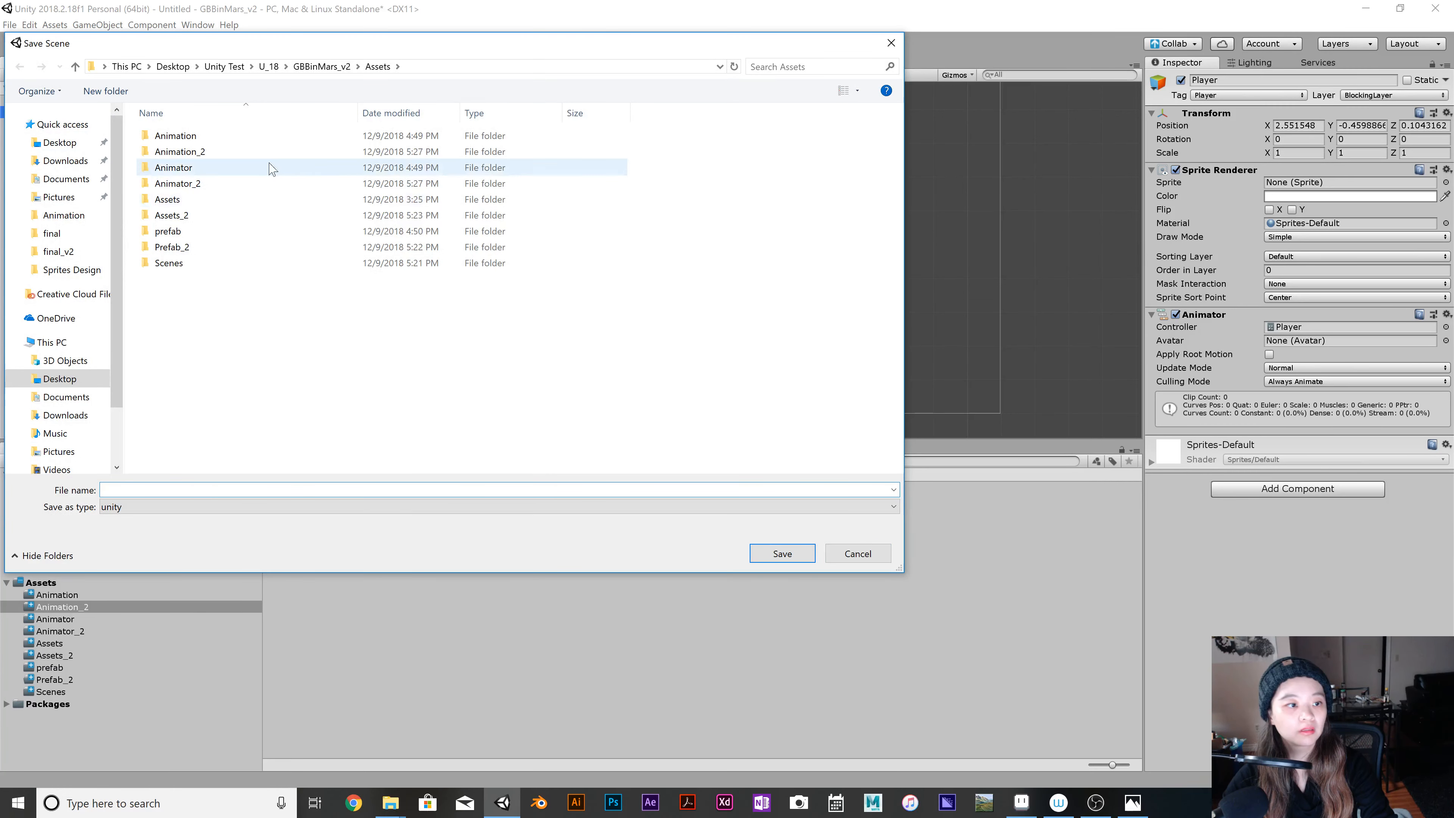
click(876, 553)
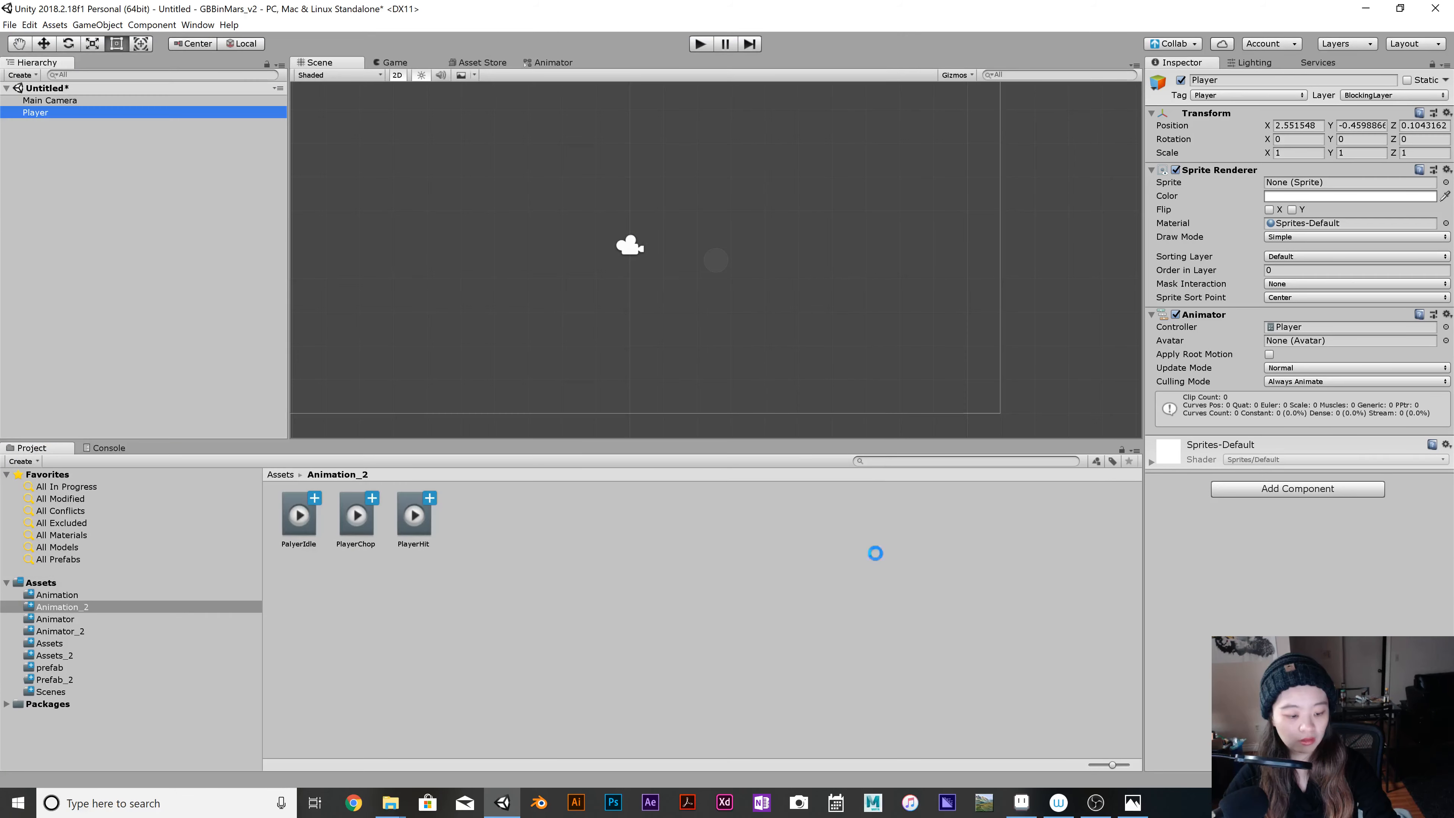
key(ctrl+s)
click(269, 66)
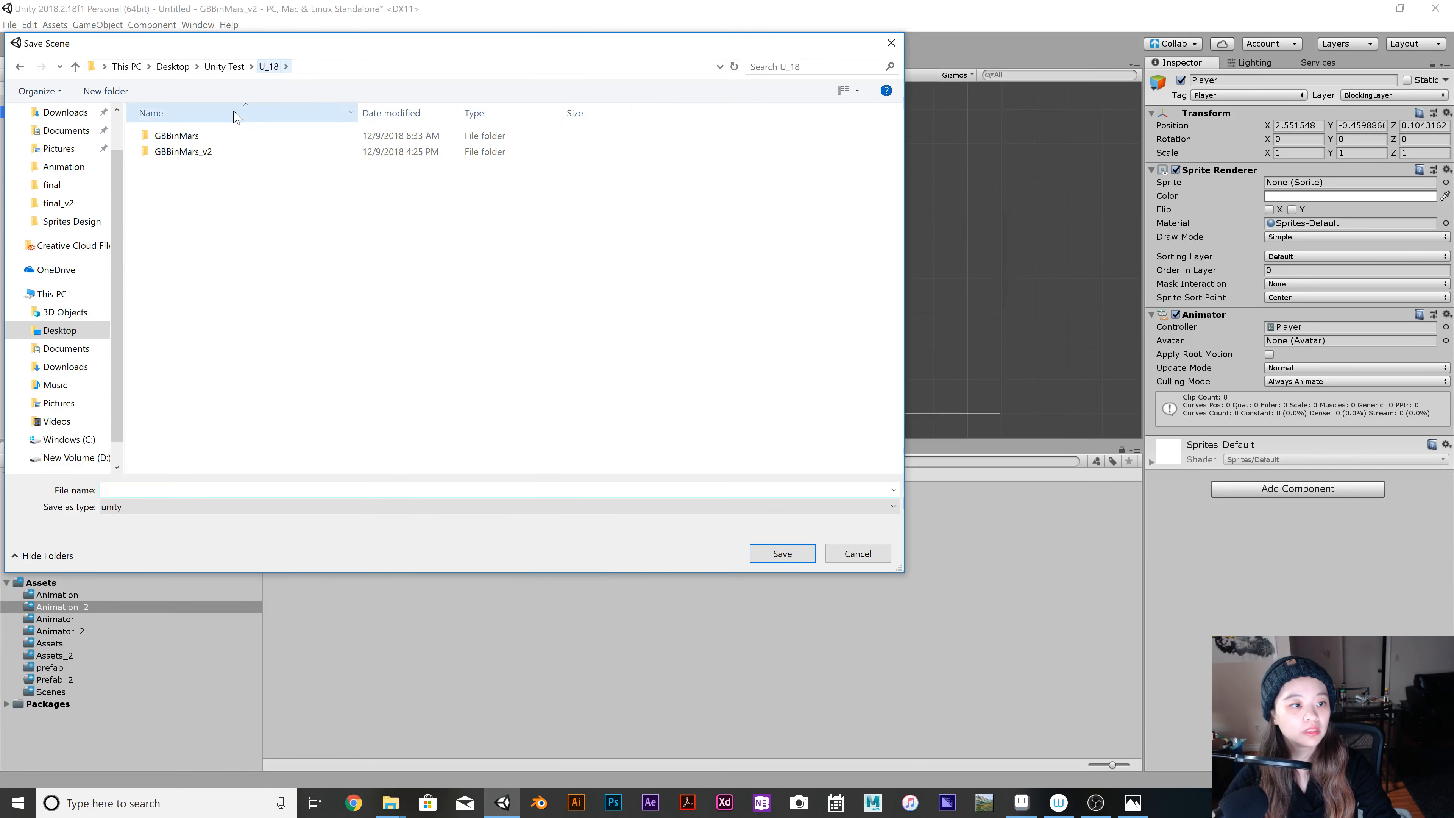
double_click(206, 152)
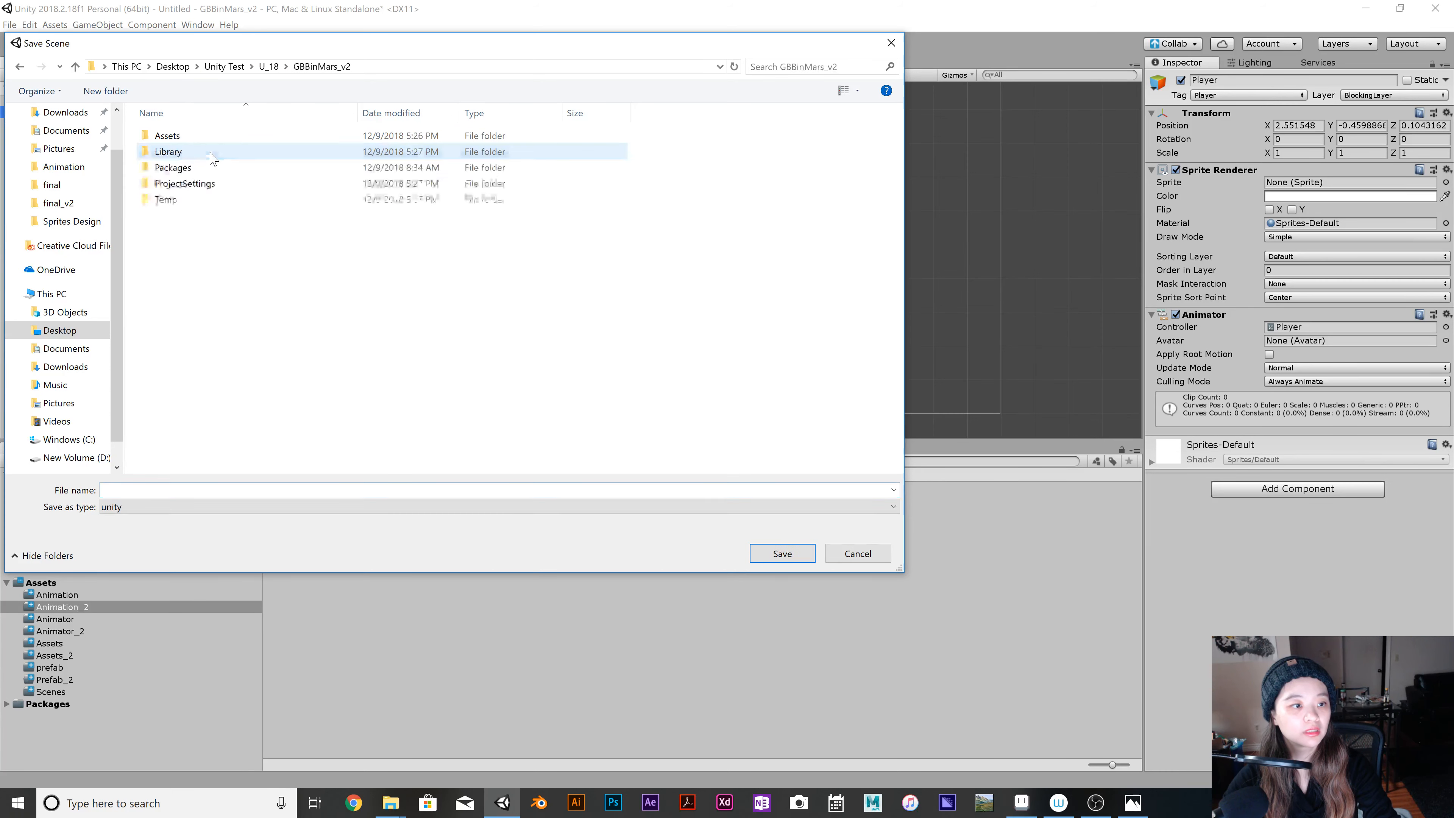
double_click(246, 136)
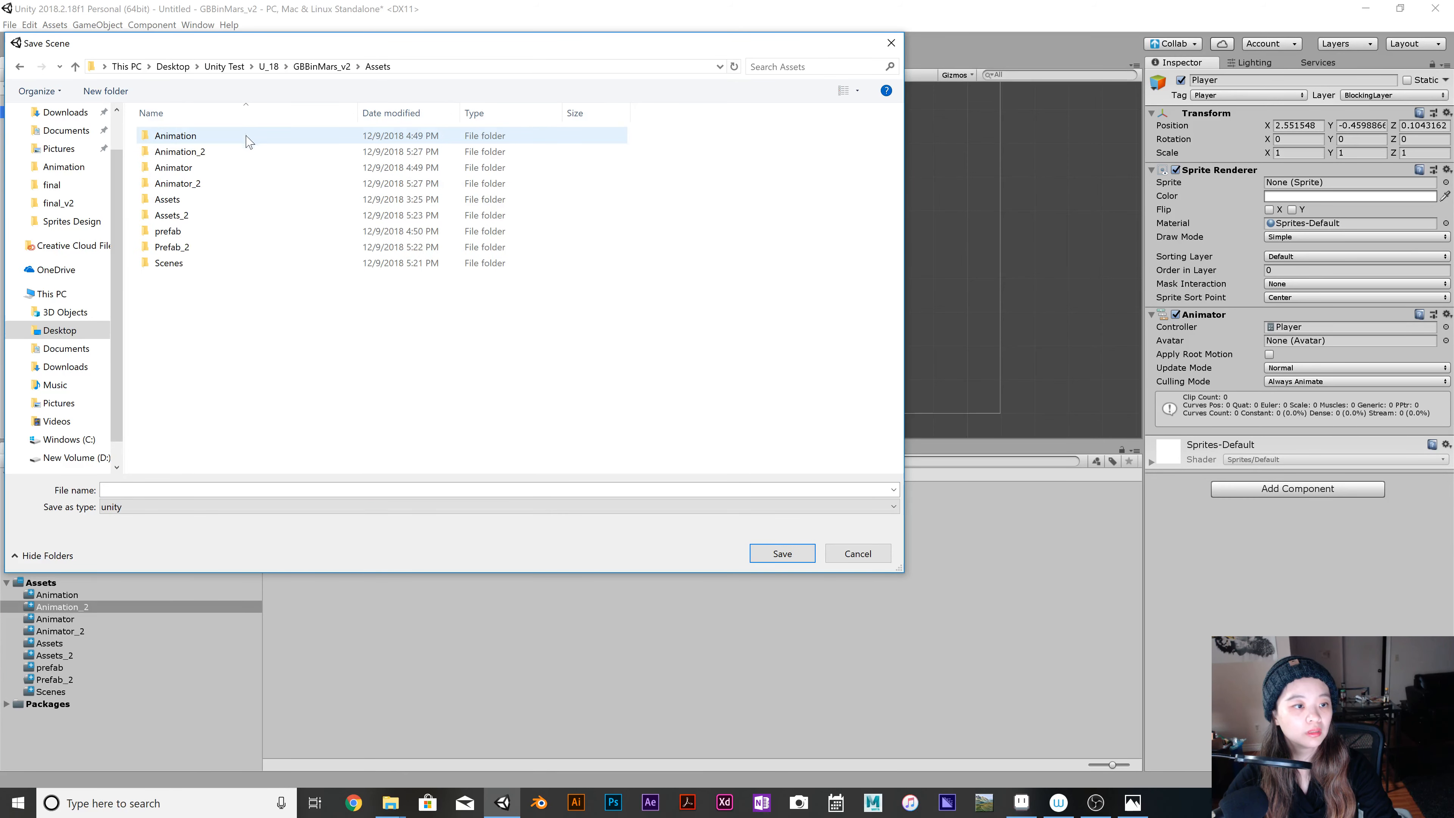
click(225, 264)
double_click(225, 264)
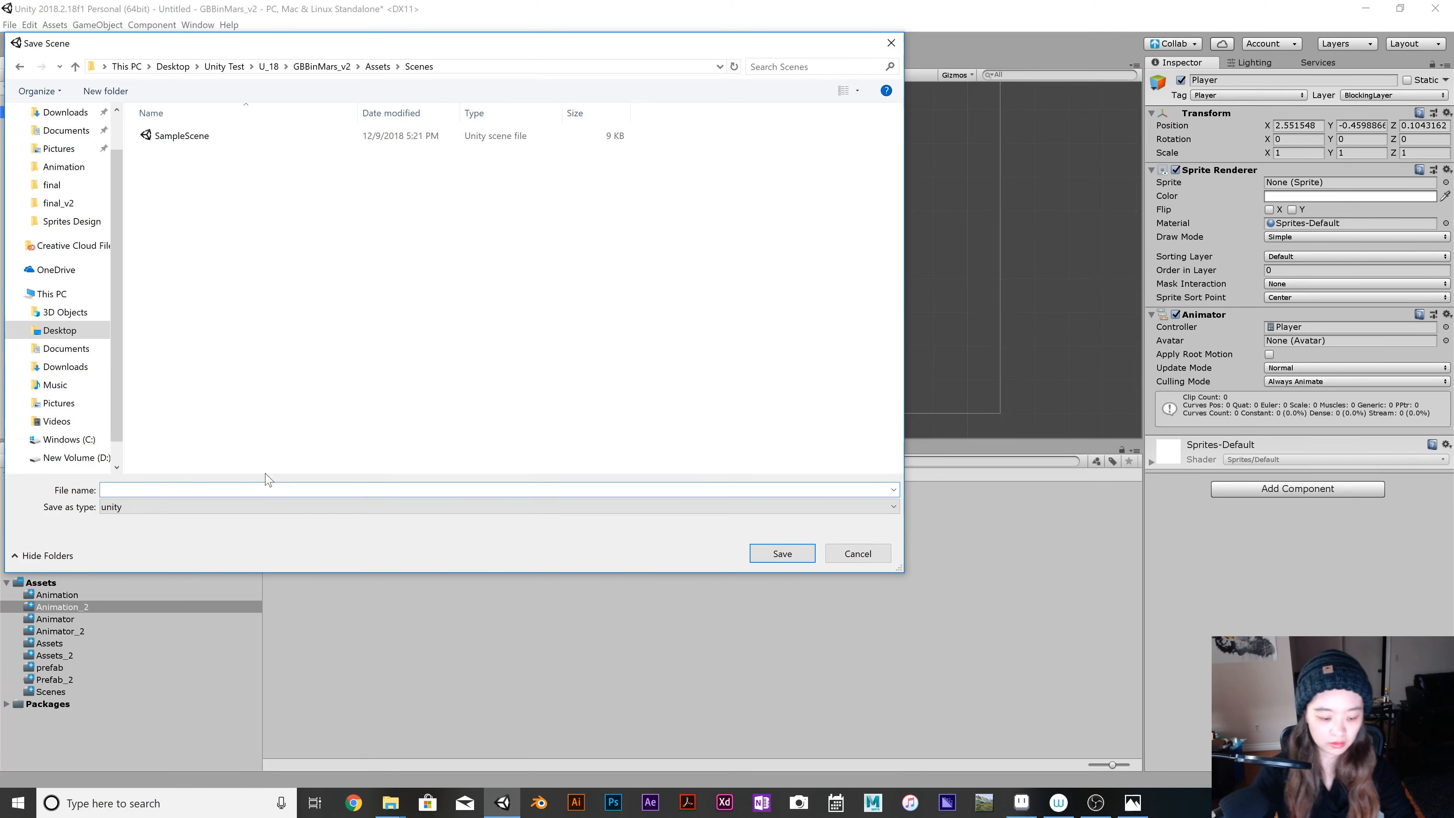
text(Cav)
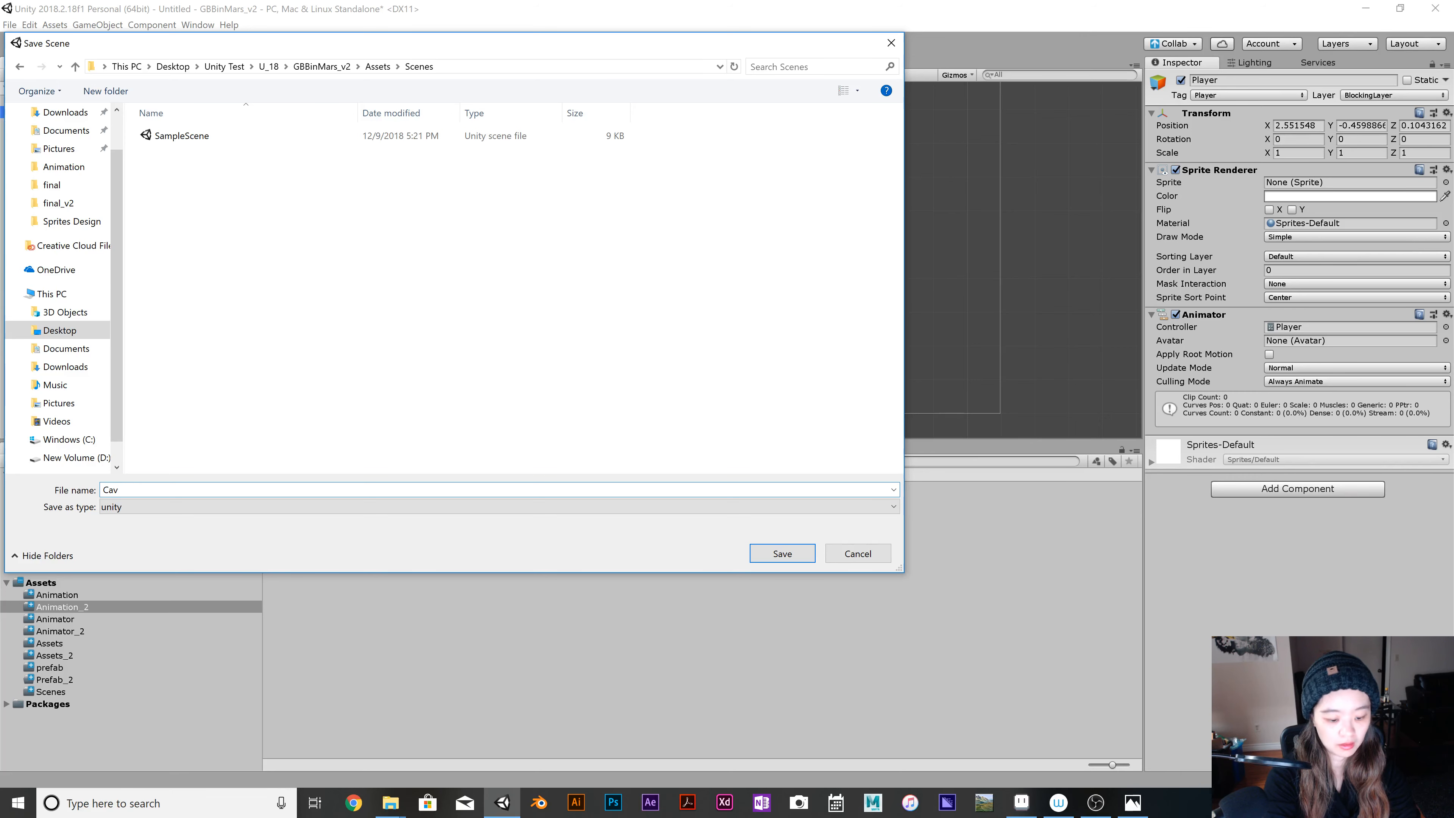
text(Sam)
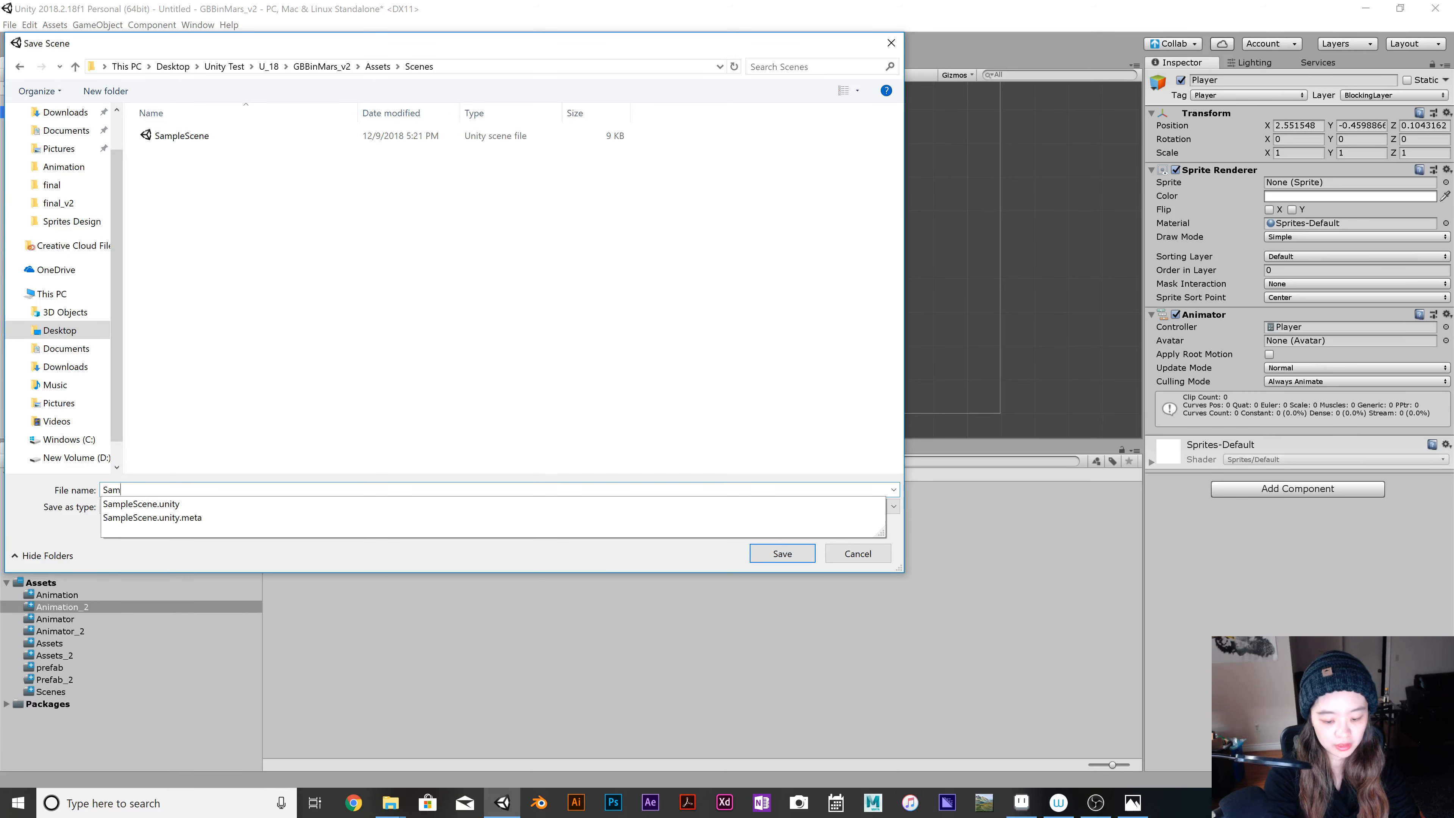
text(ple_v2)
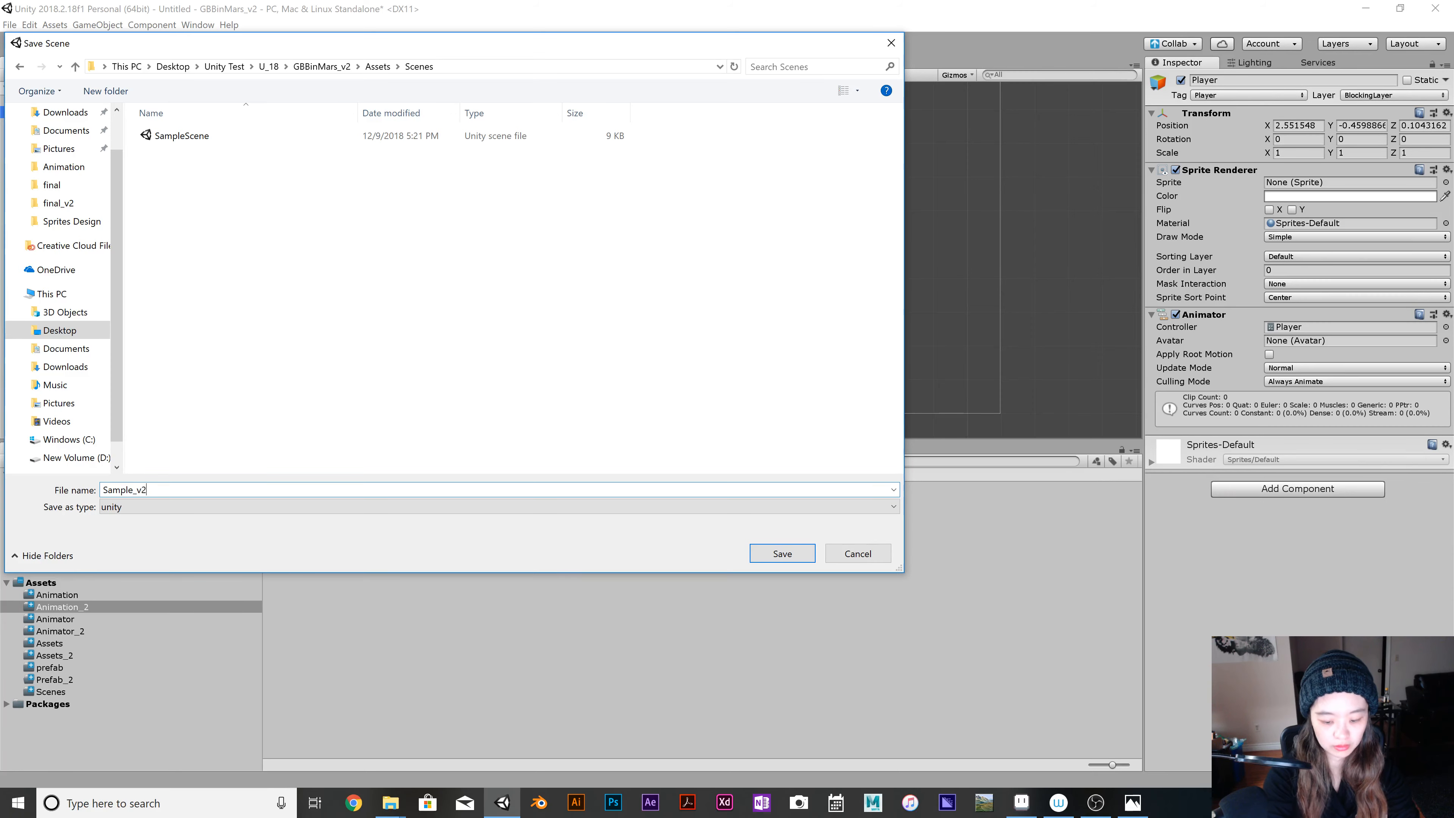
key(Return)
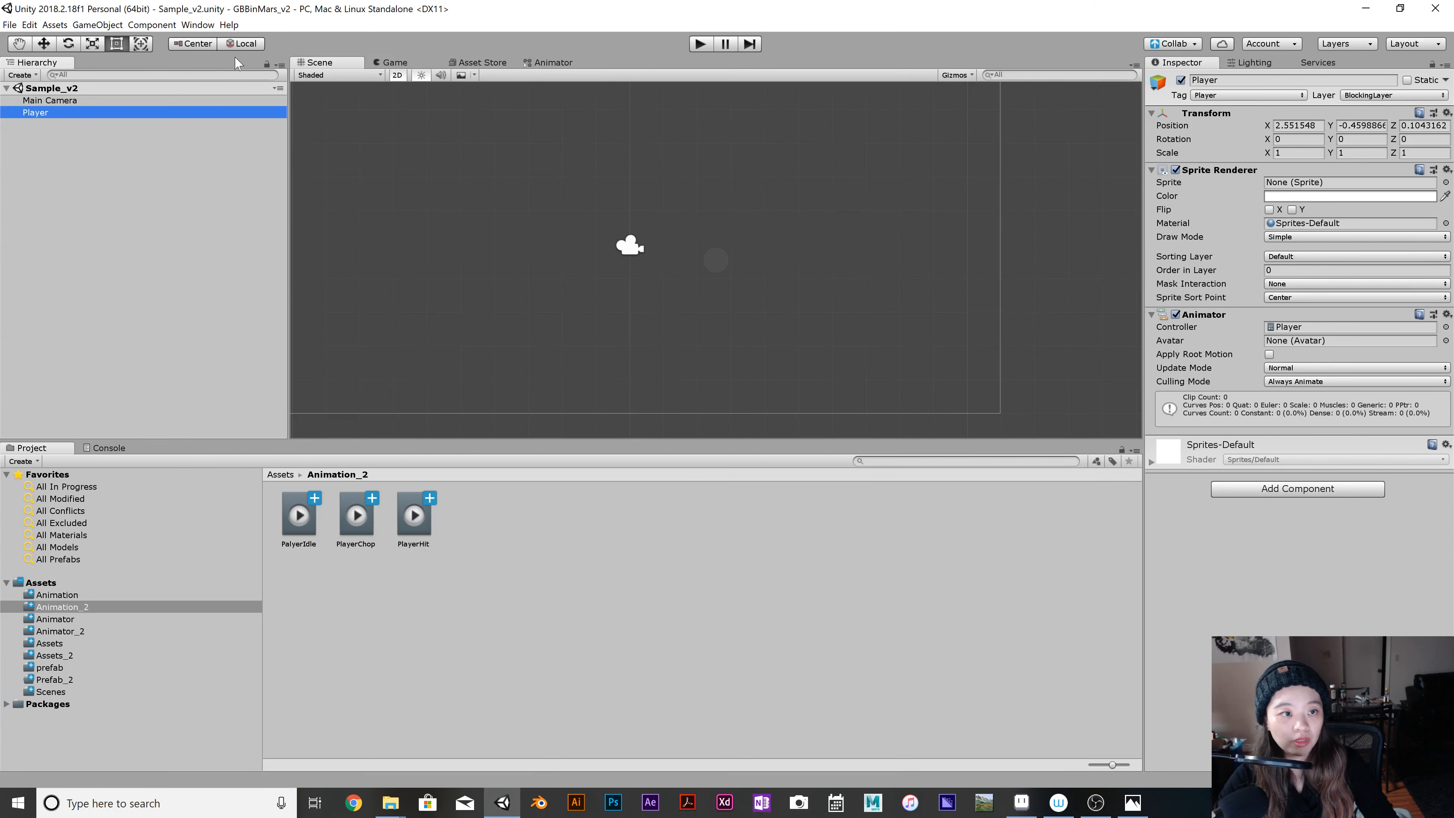
Run the game to preview the Player's idle animation in the Game view, and stop it.
click(388, 61)
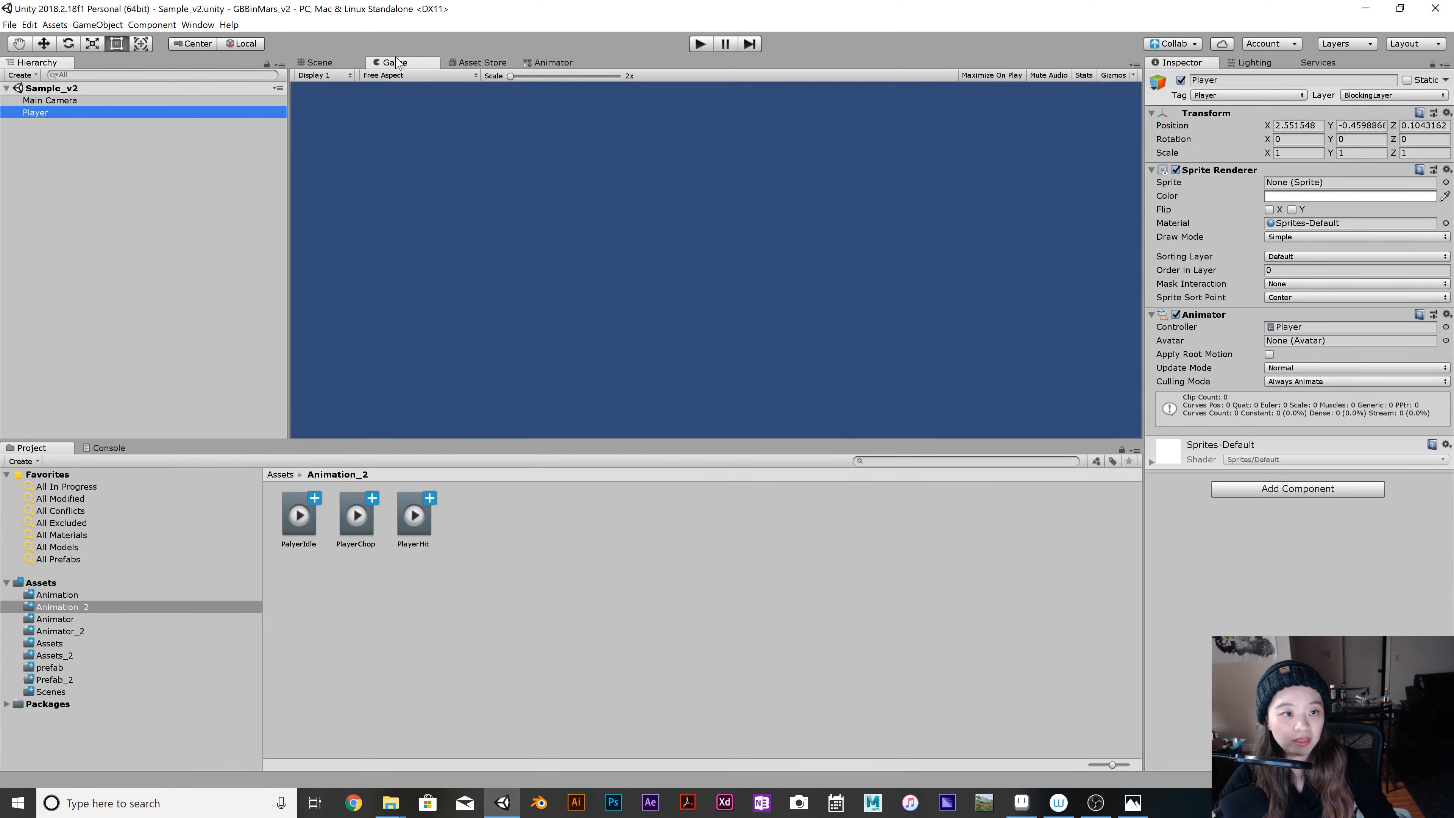
click(699, 44)
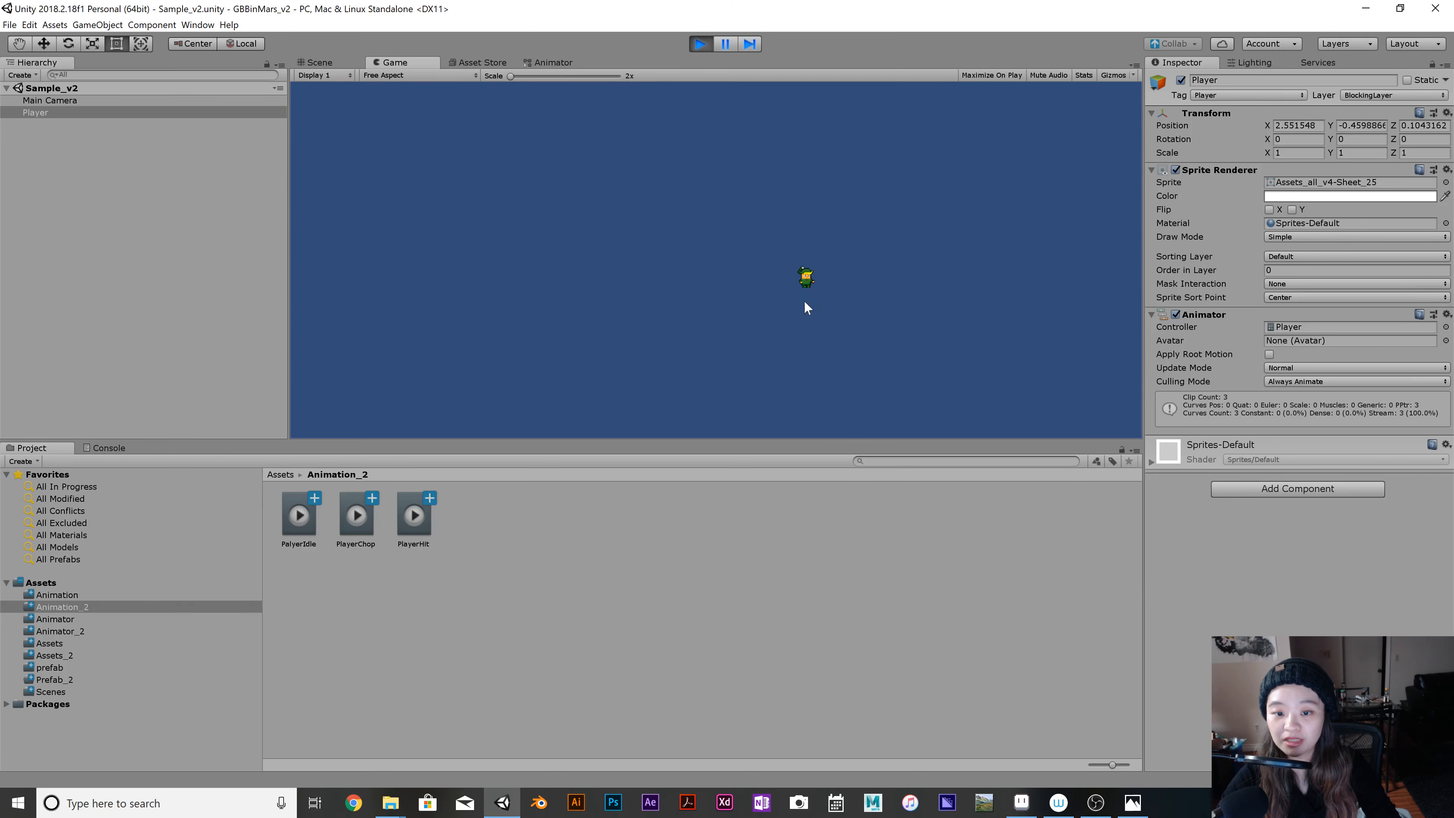
click(697, 44)
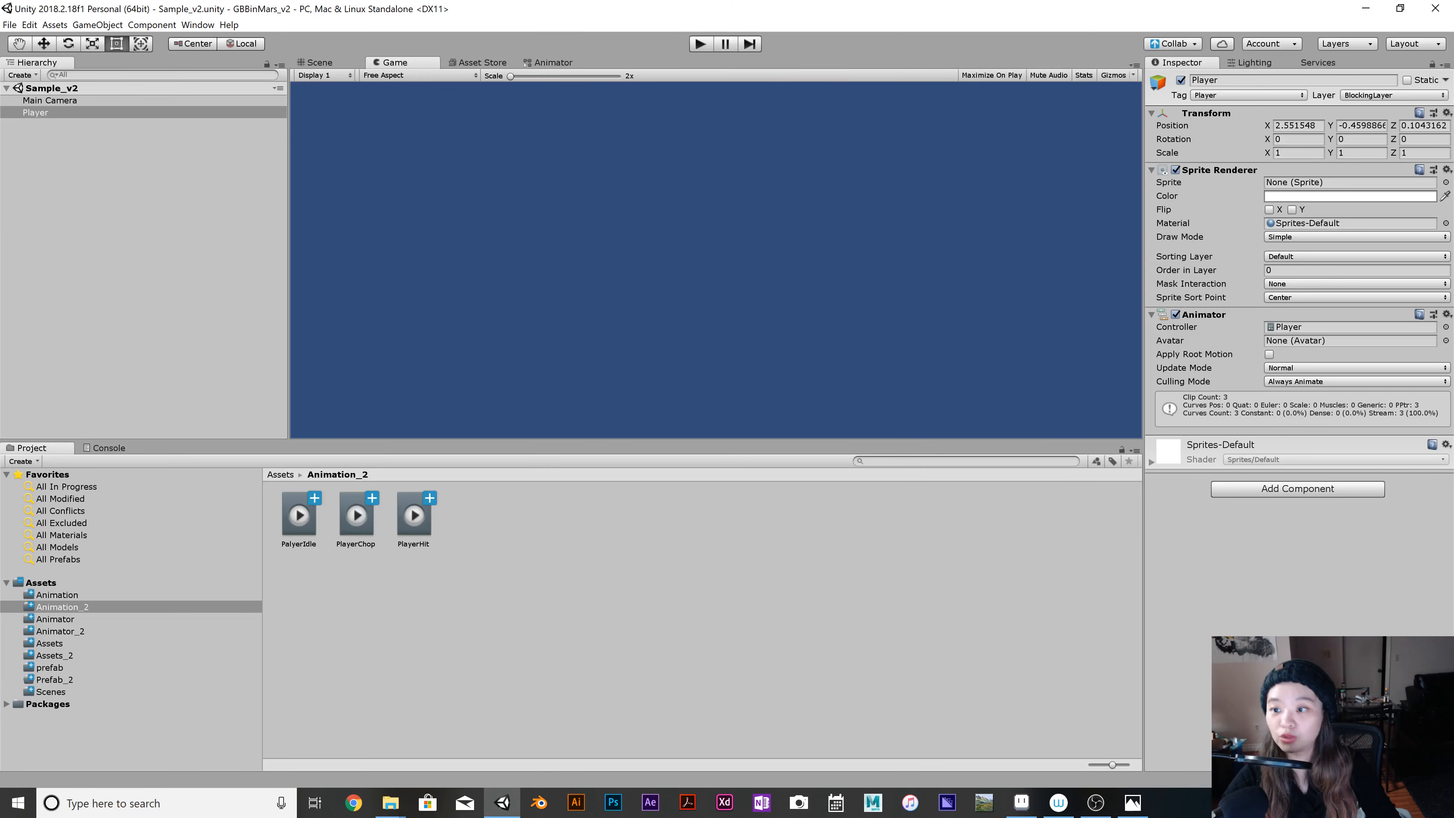
Set the Player's X and Y scale to 2, save the scene and preview the size in play mode.
click(1223, 152)
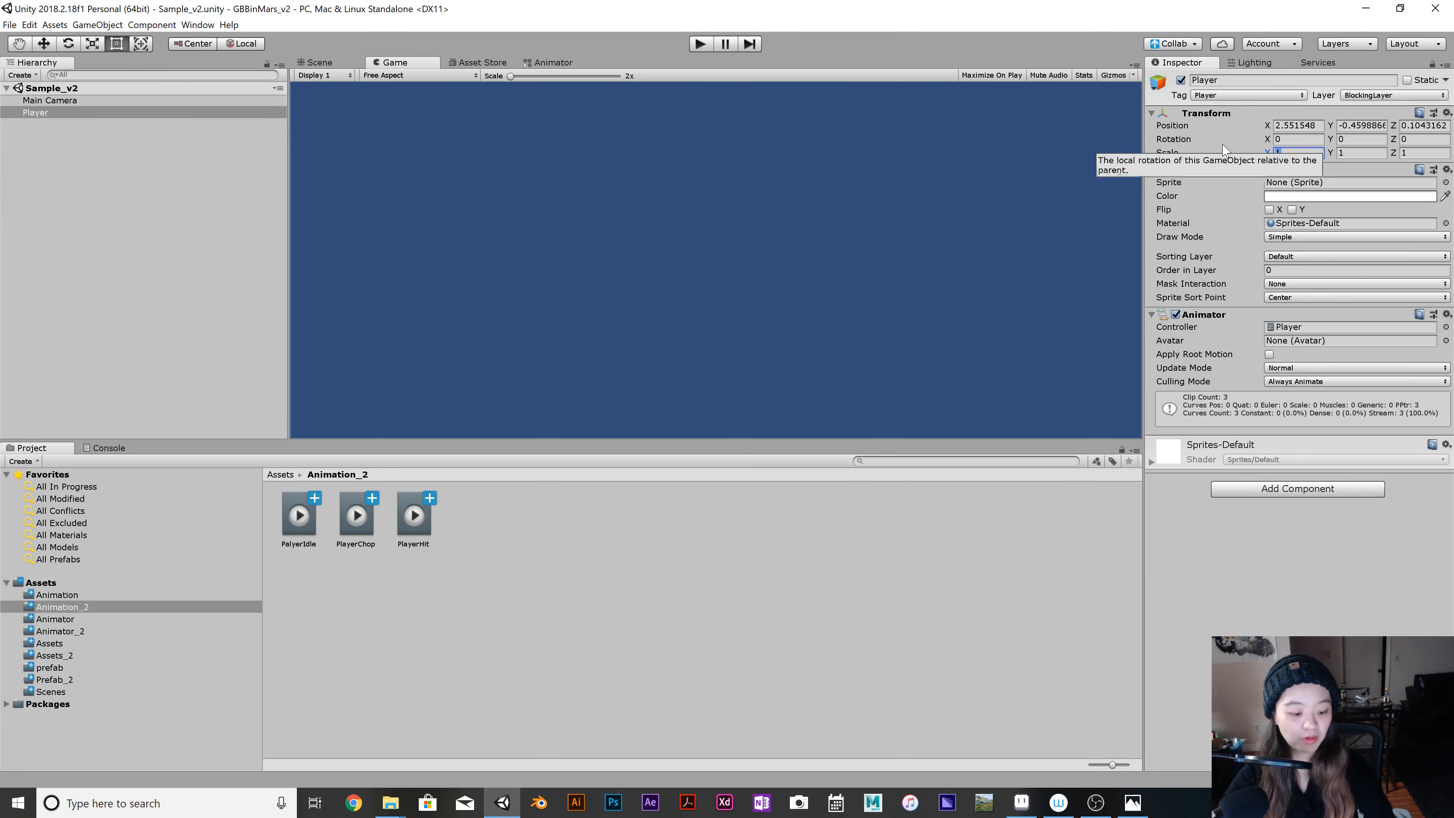
text(2)
click(1362, 152)
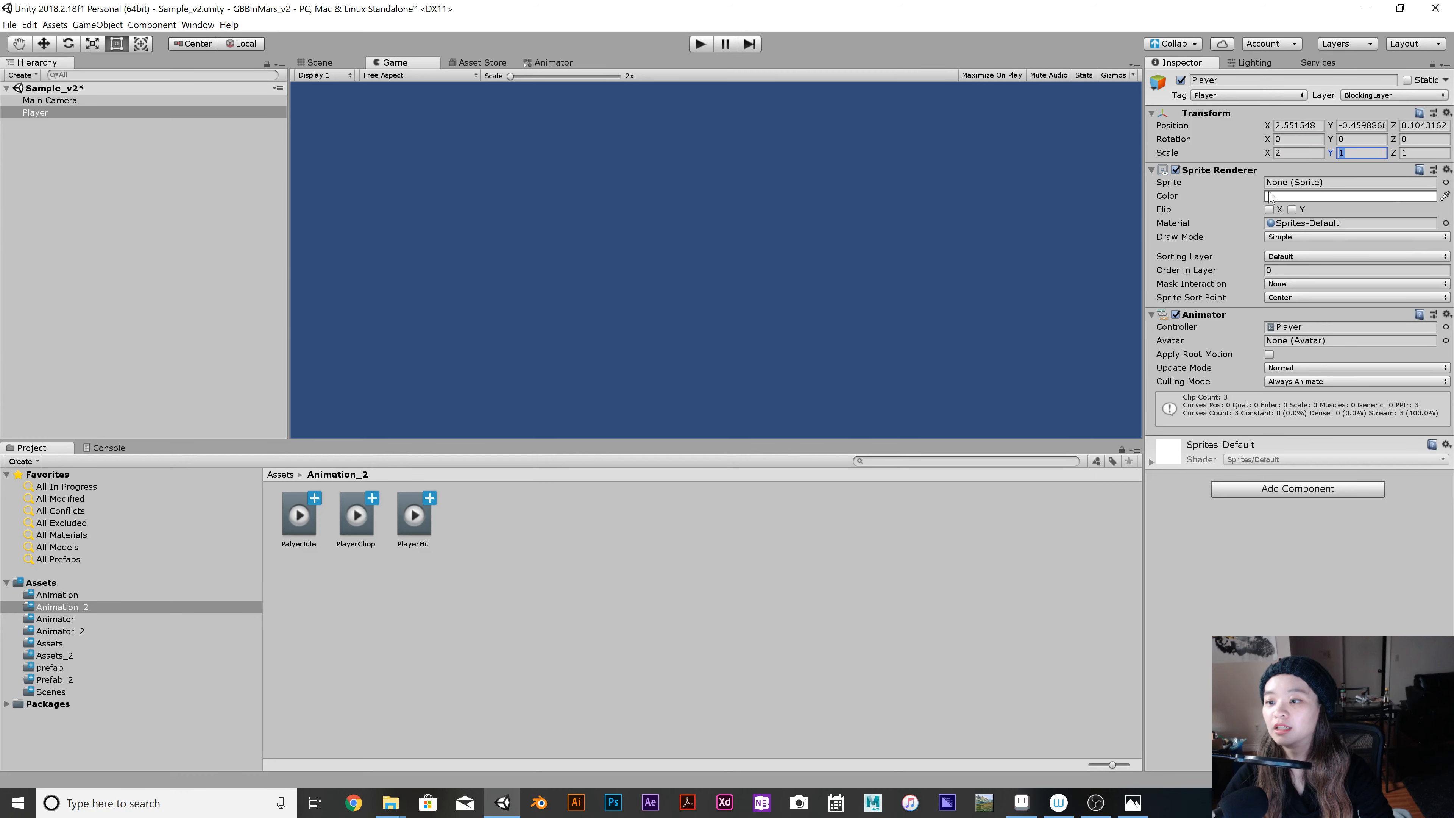
text(2)
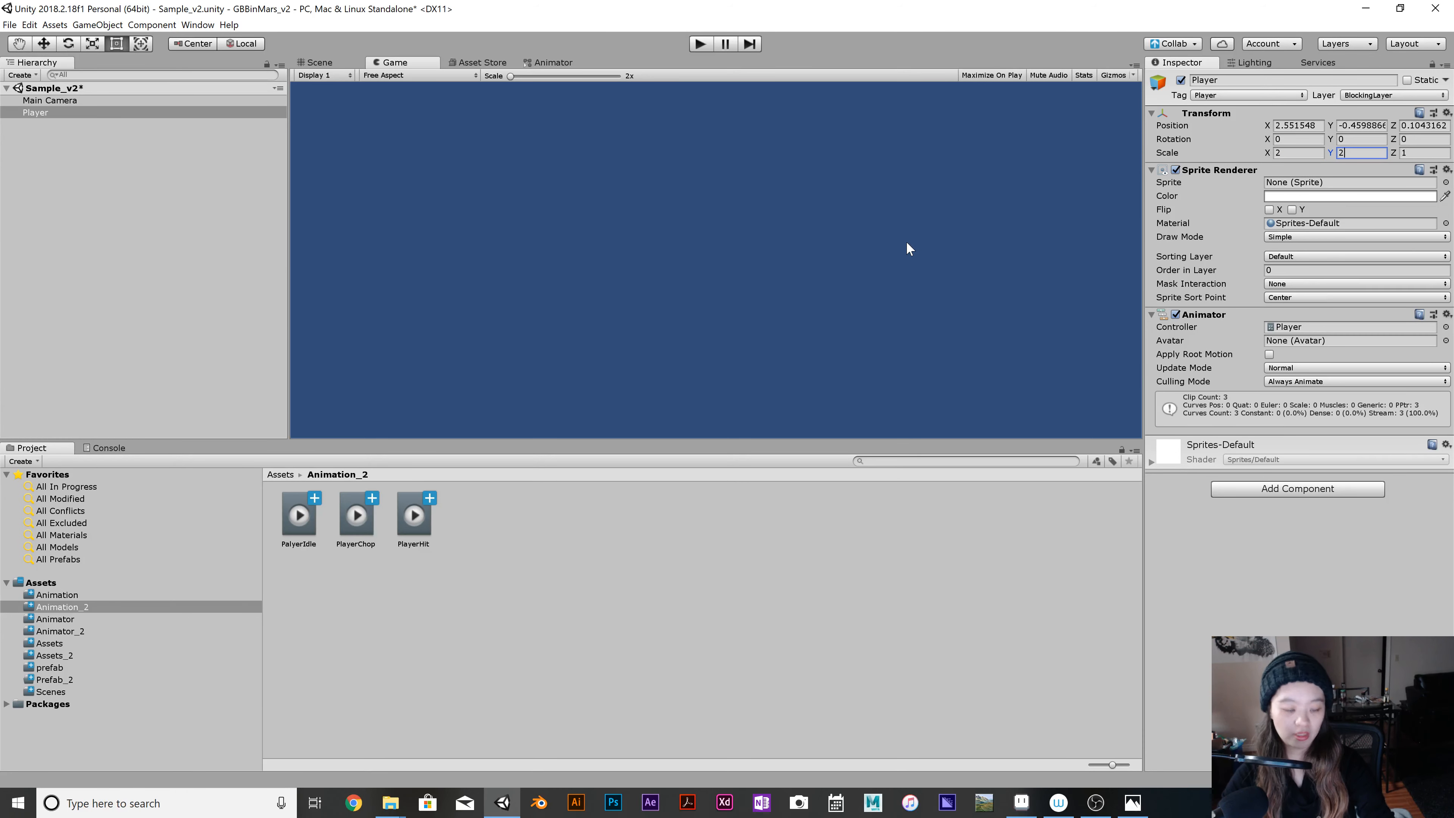
key(ctrl+s)
click(700, 44)
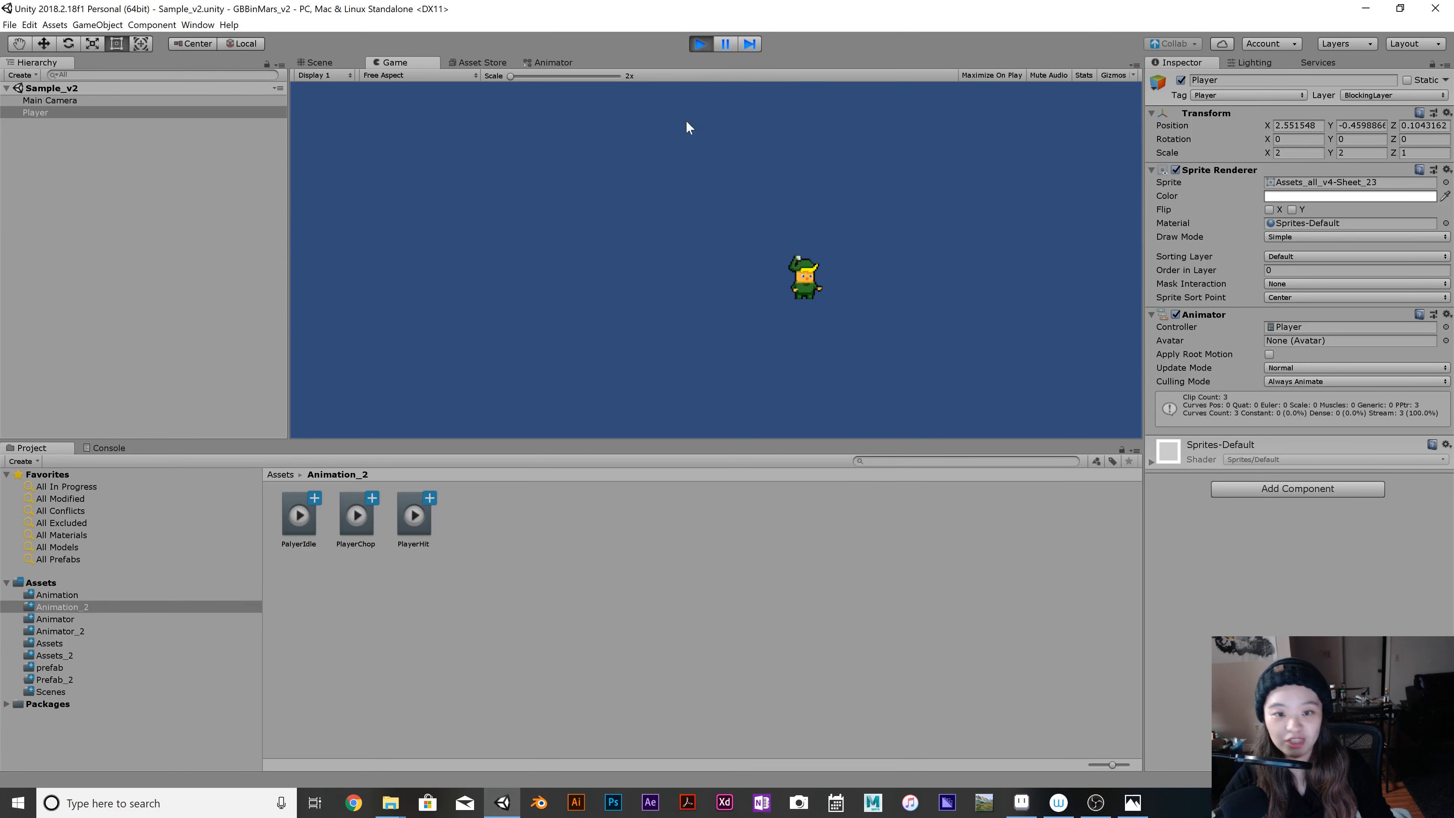
click(700, 43)
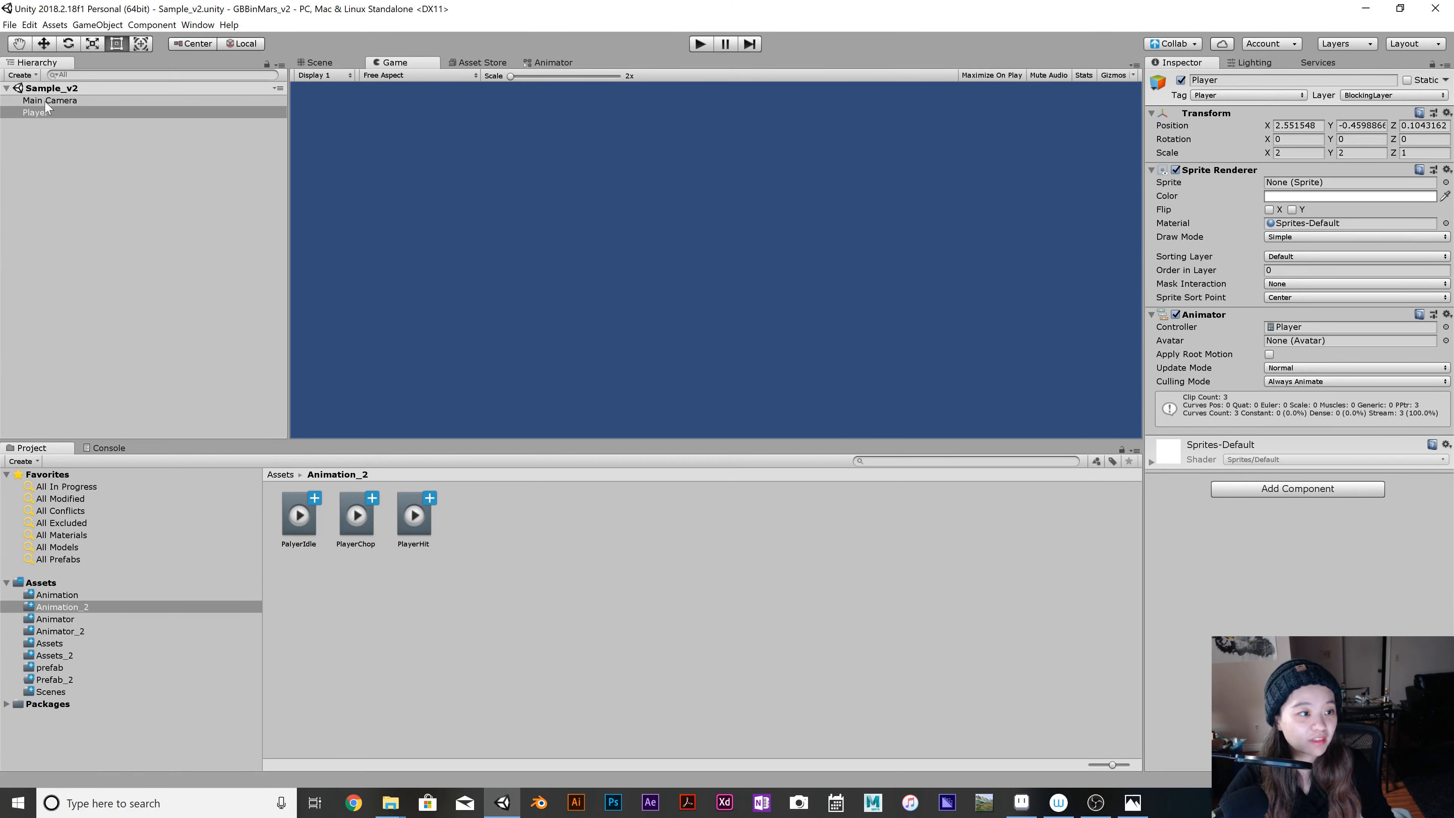
Make a prefab of the Player object in the Prefab_2 folder and apply the scene instance's settings to it.
drag(46, 112, 105, 680)
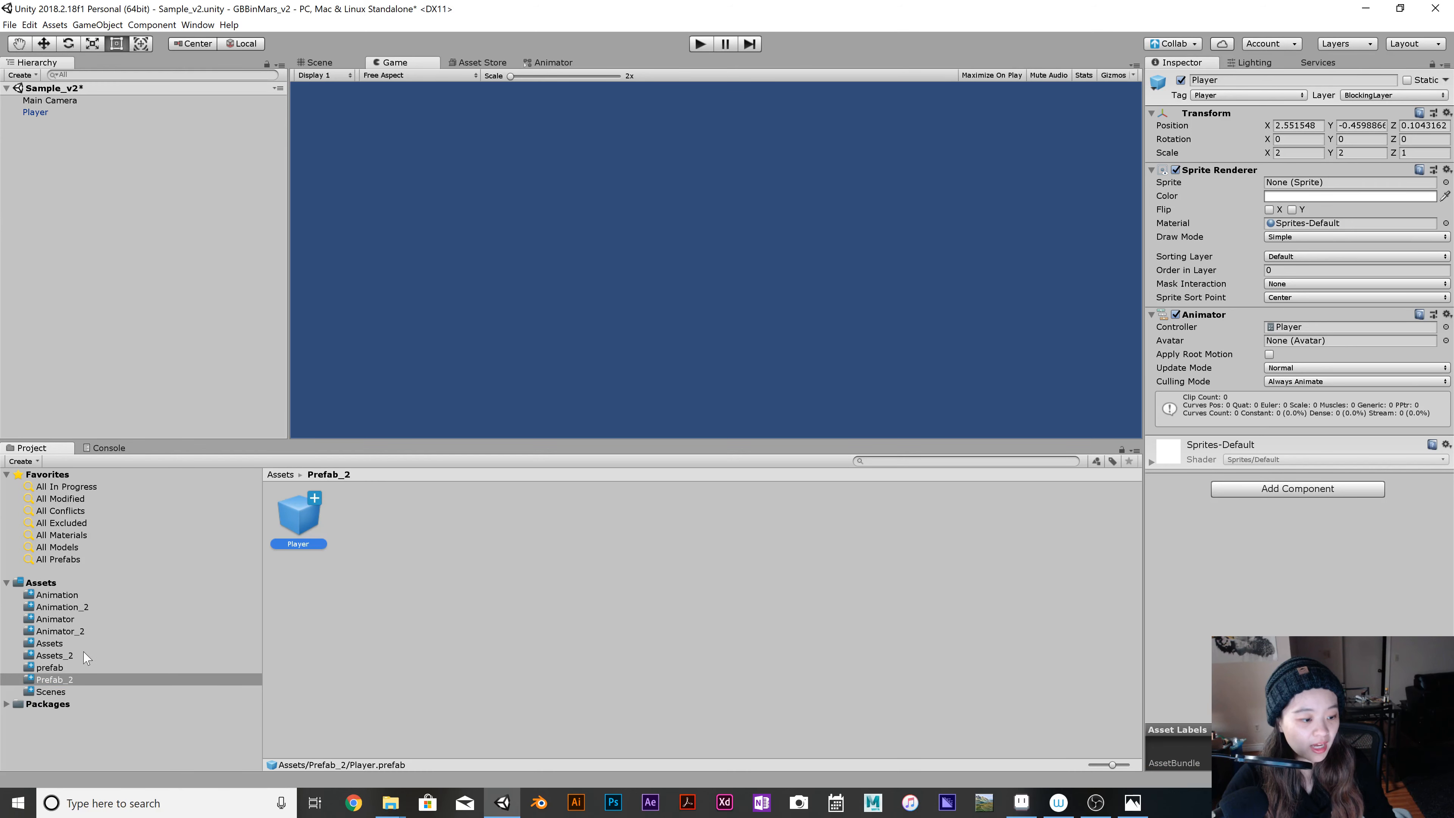
click(54, 655)
click(67, 170)
right_click(67, 170)
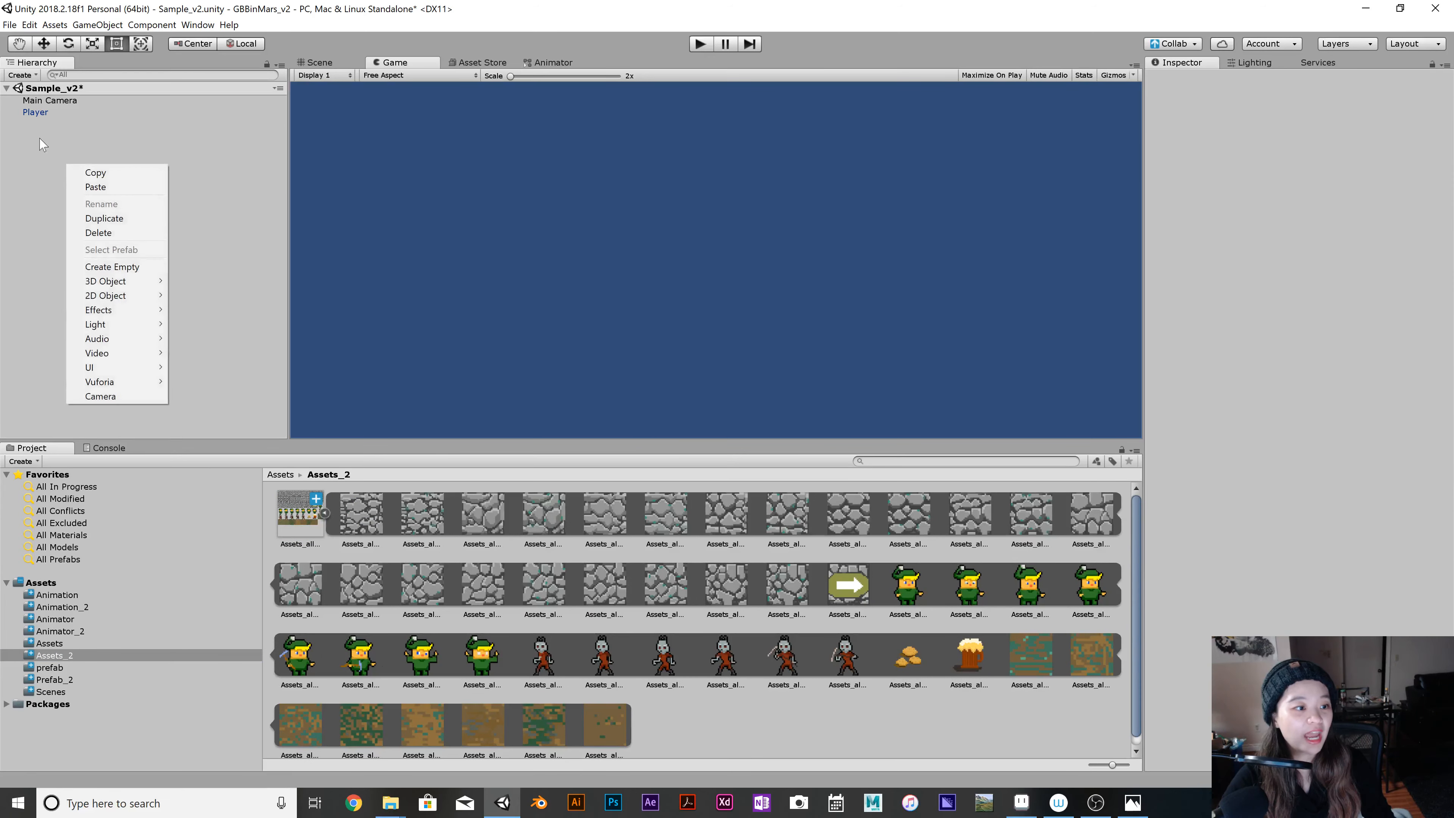
click(36, 113)
right_click(35, 113)
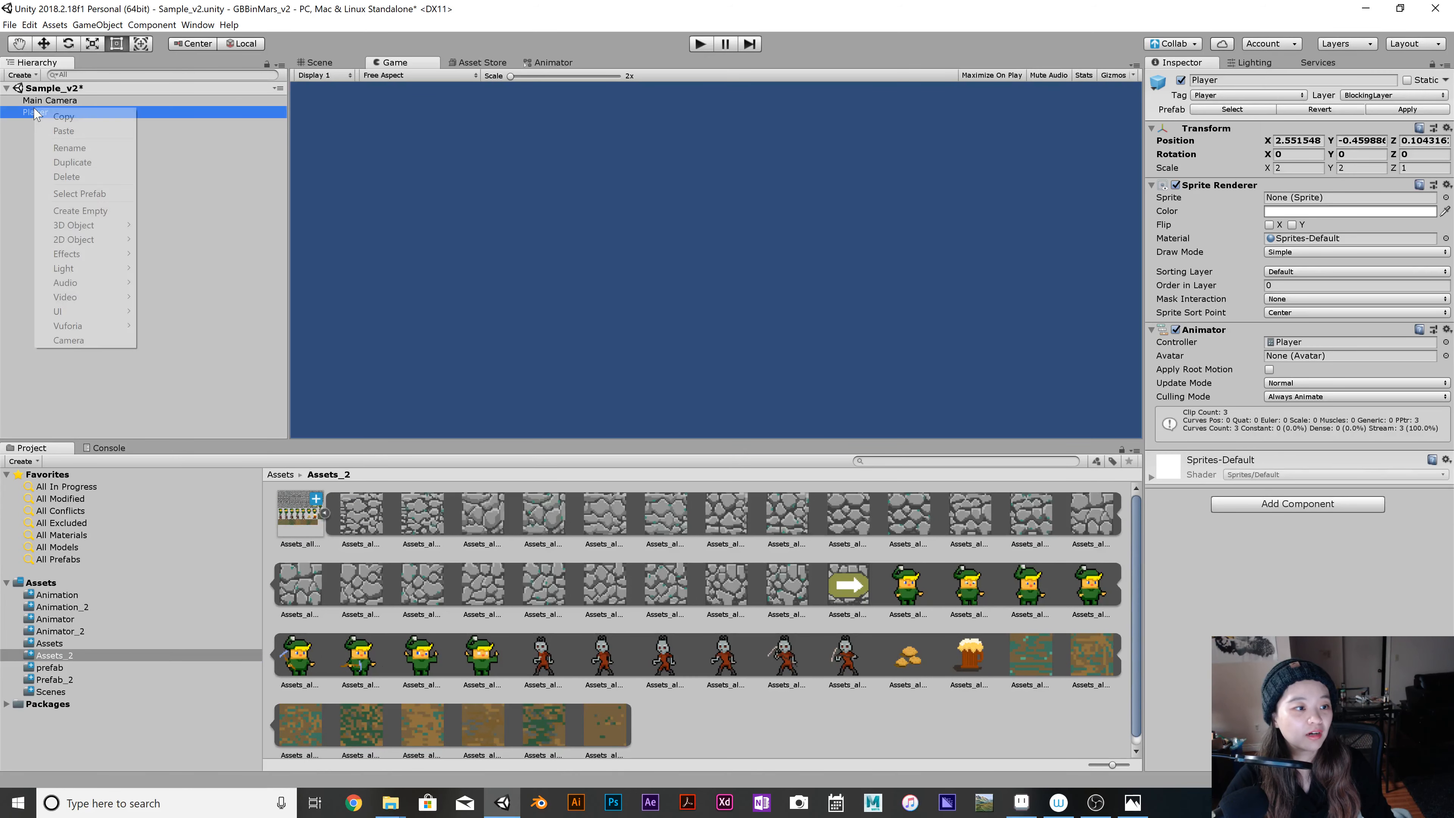
click(184, 149)
click(61, 112)
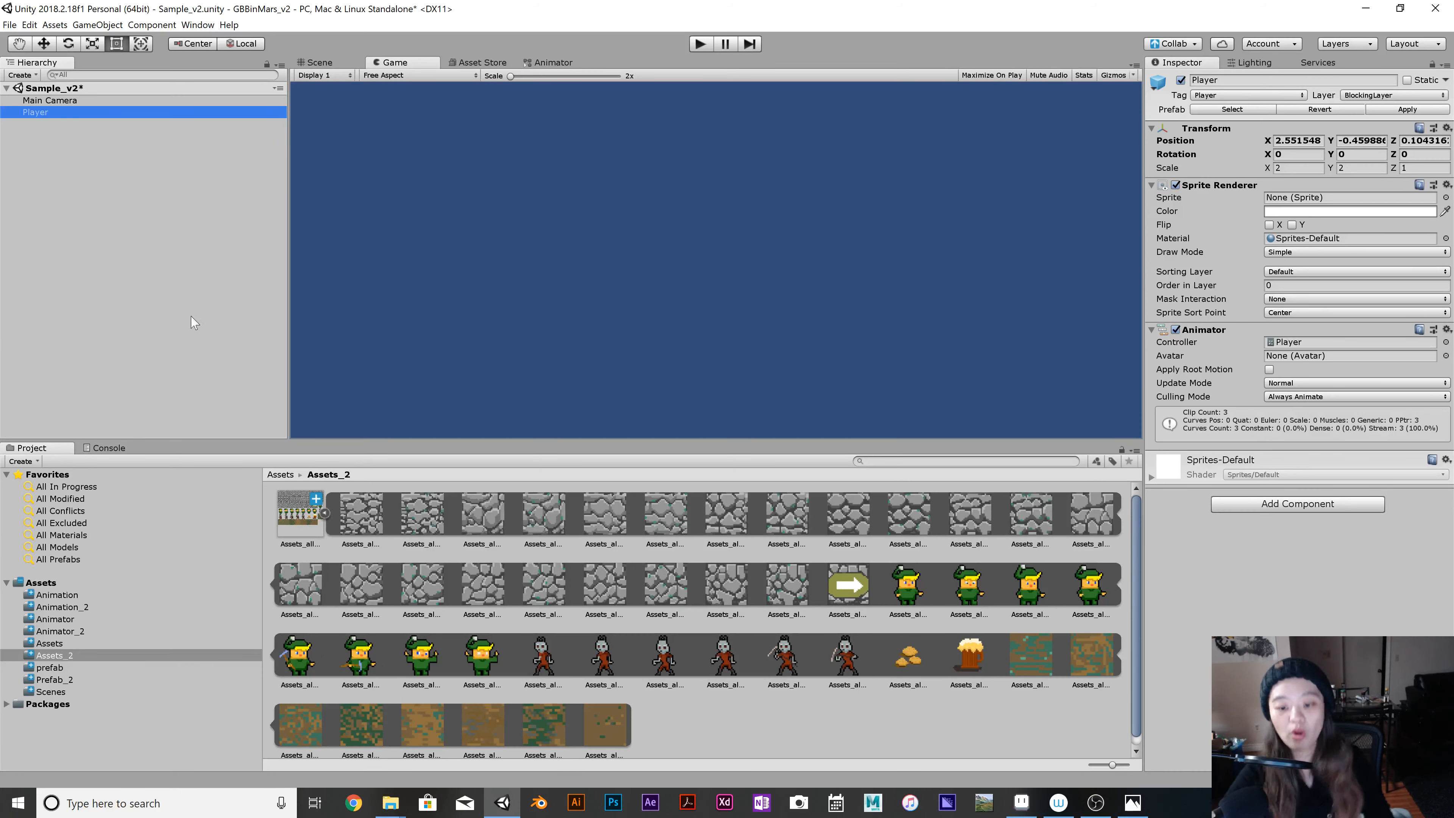
click(1411, 111)
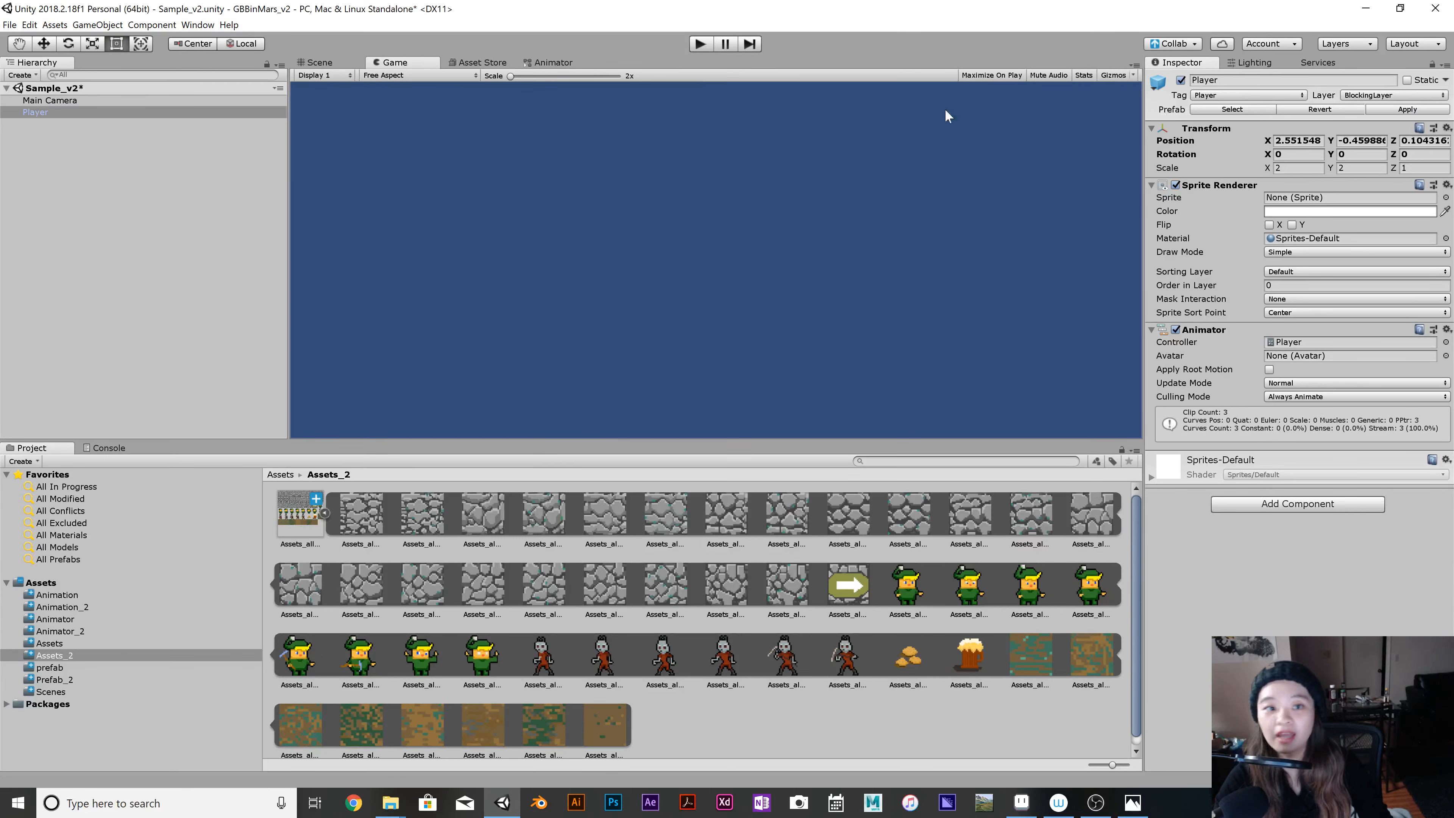
Return to the Scene view and set the Player sprite renderer's sorting layer to Units.
click(335, 63)
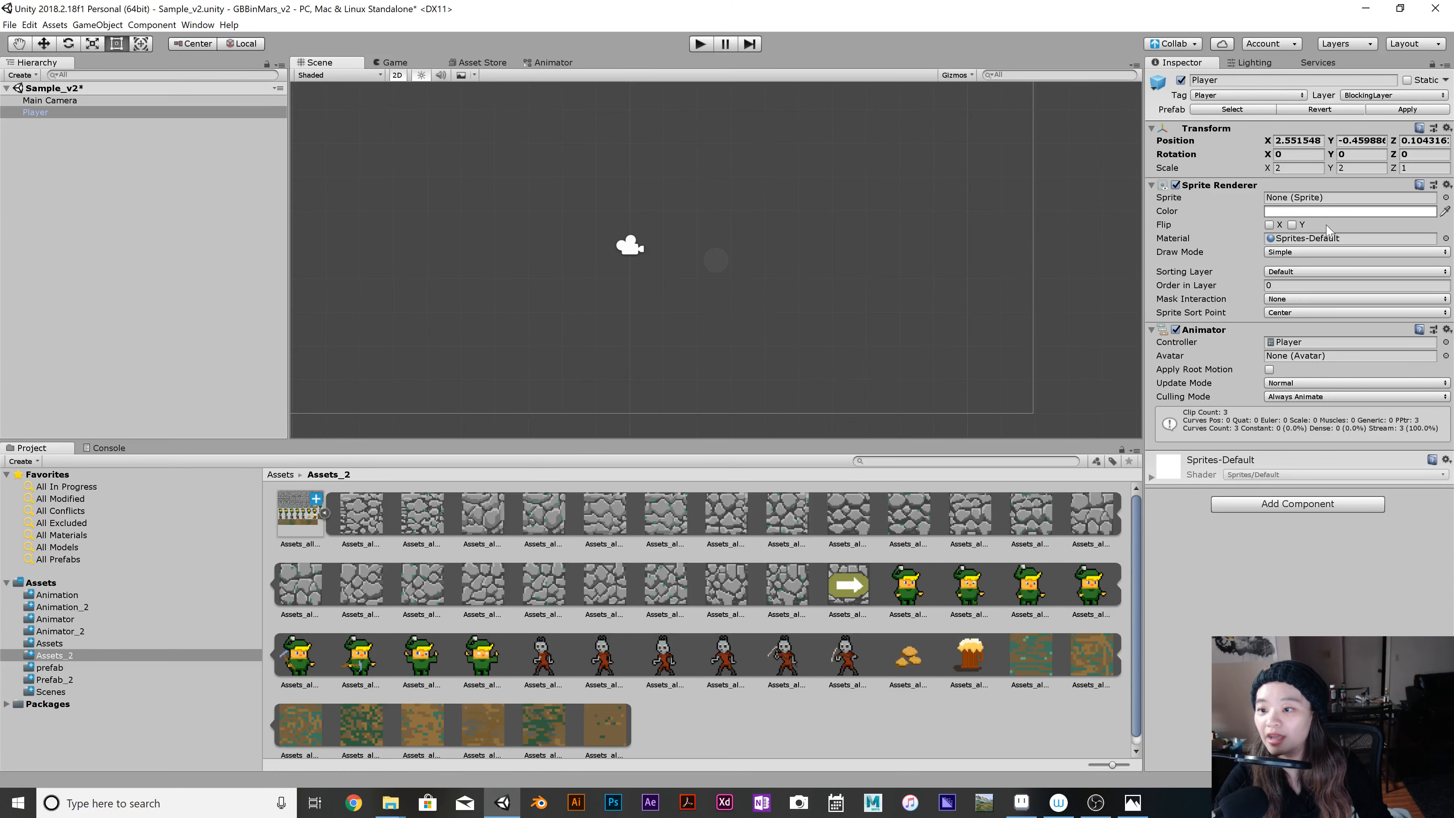
click(1323, 273)
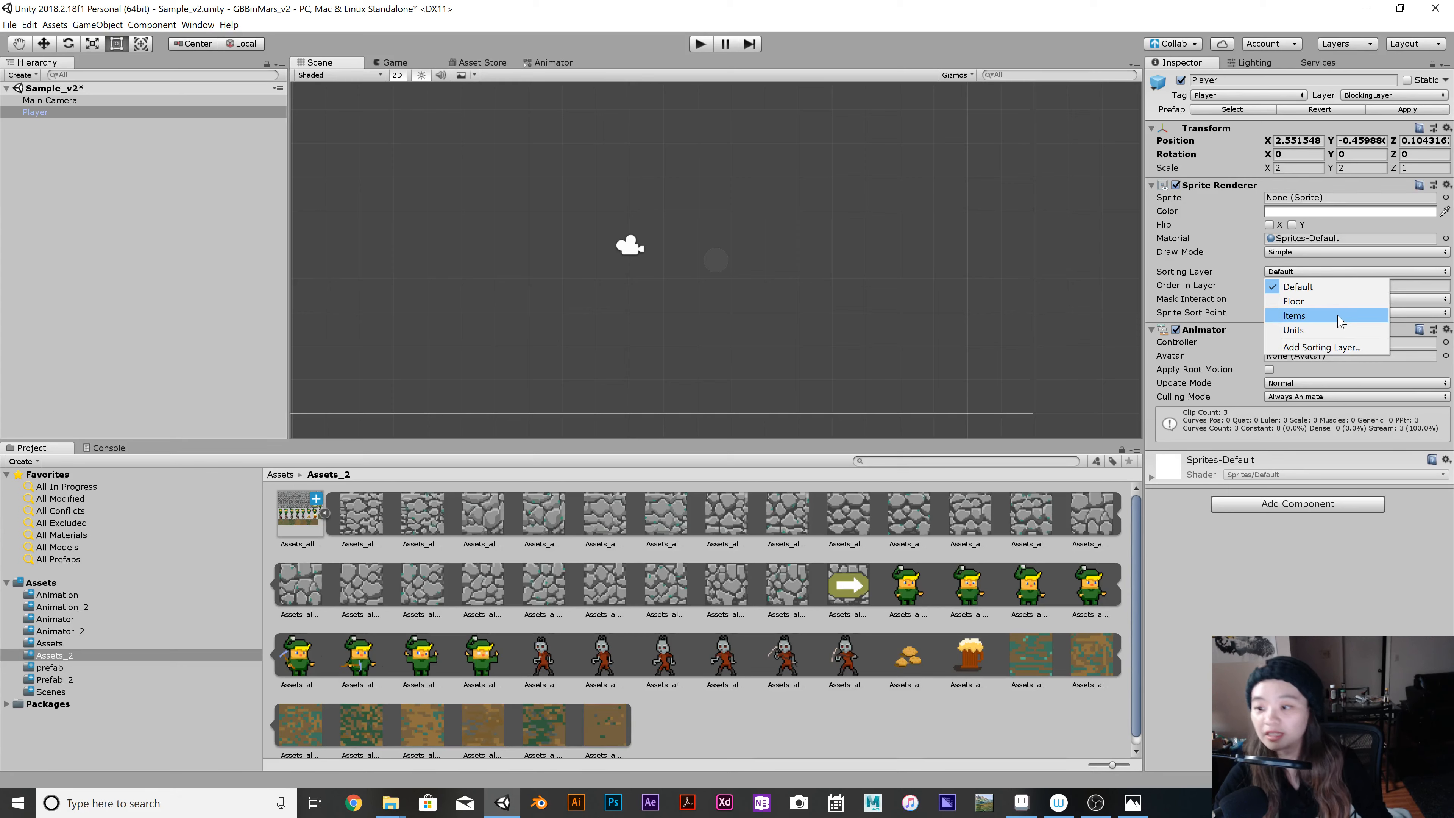
click(1337, 331)
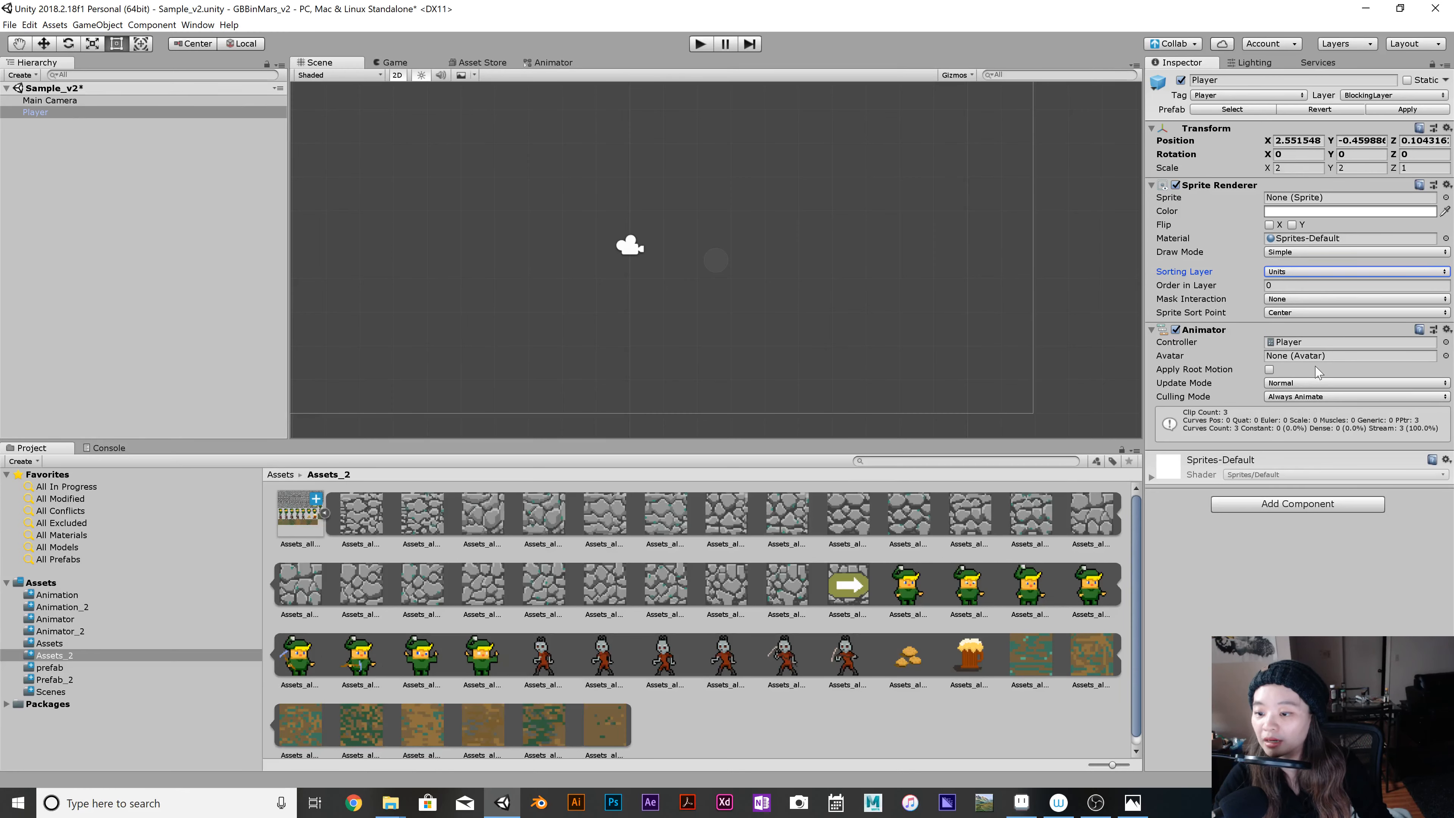
Add a Box Collider 2D component to the Player and set its size to 0.6 in X and 0.6 in Y.
click(1318, 505)
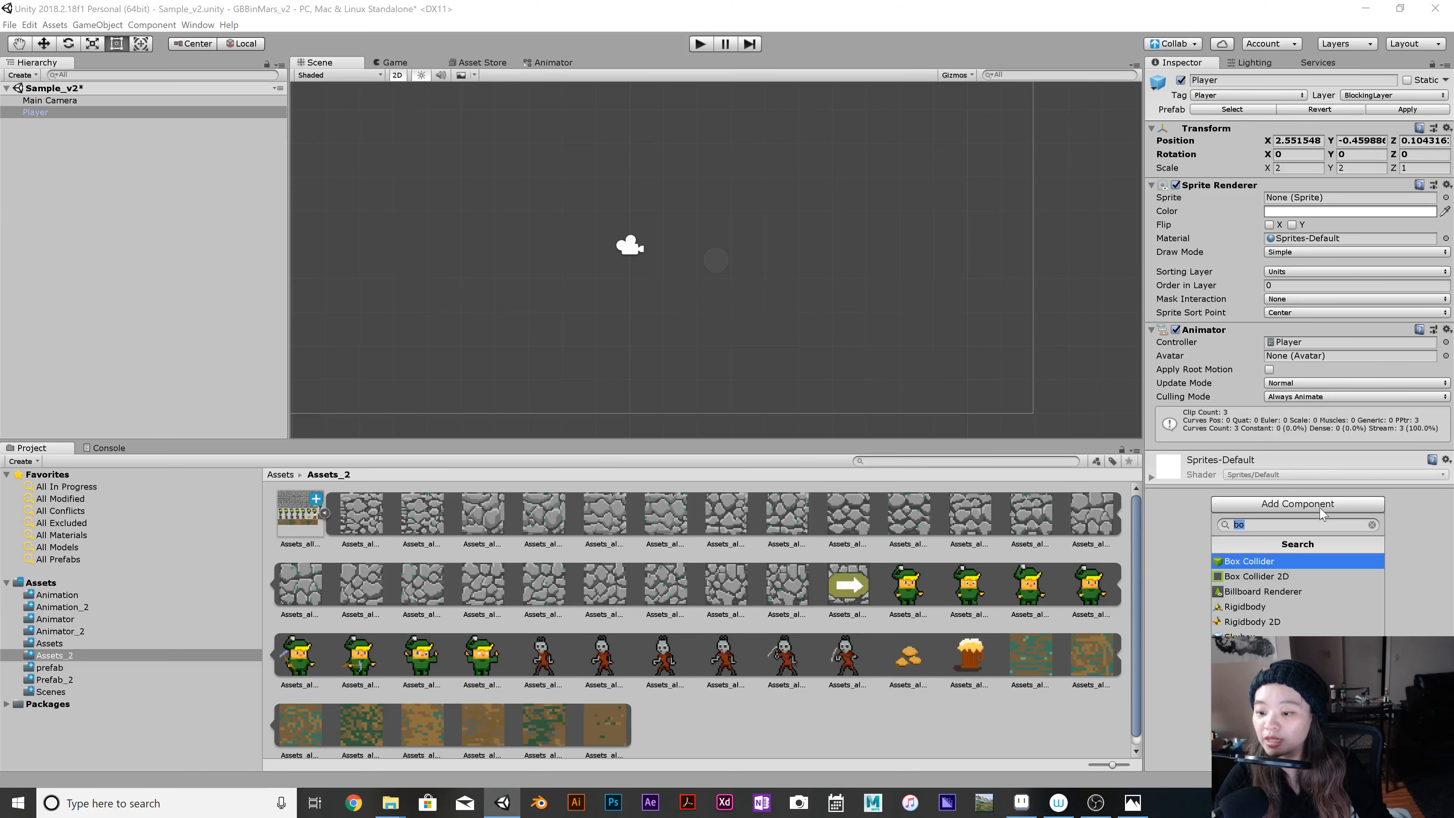
text(bo)
click(1302, 581)
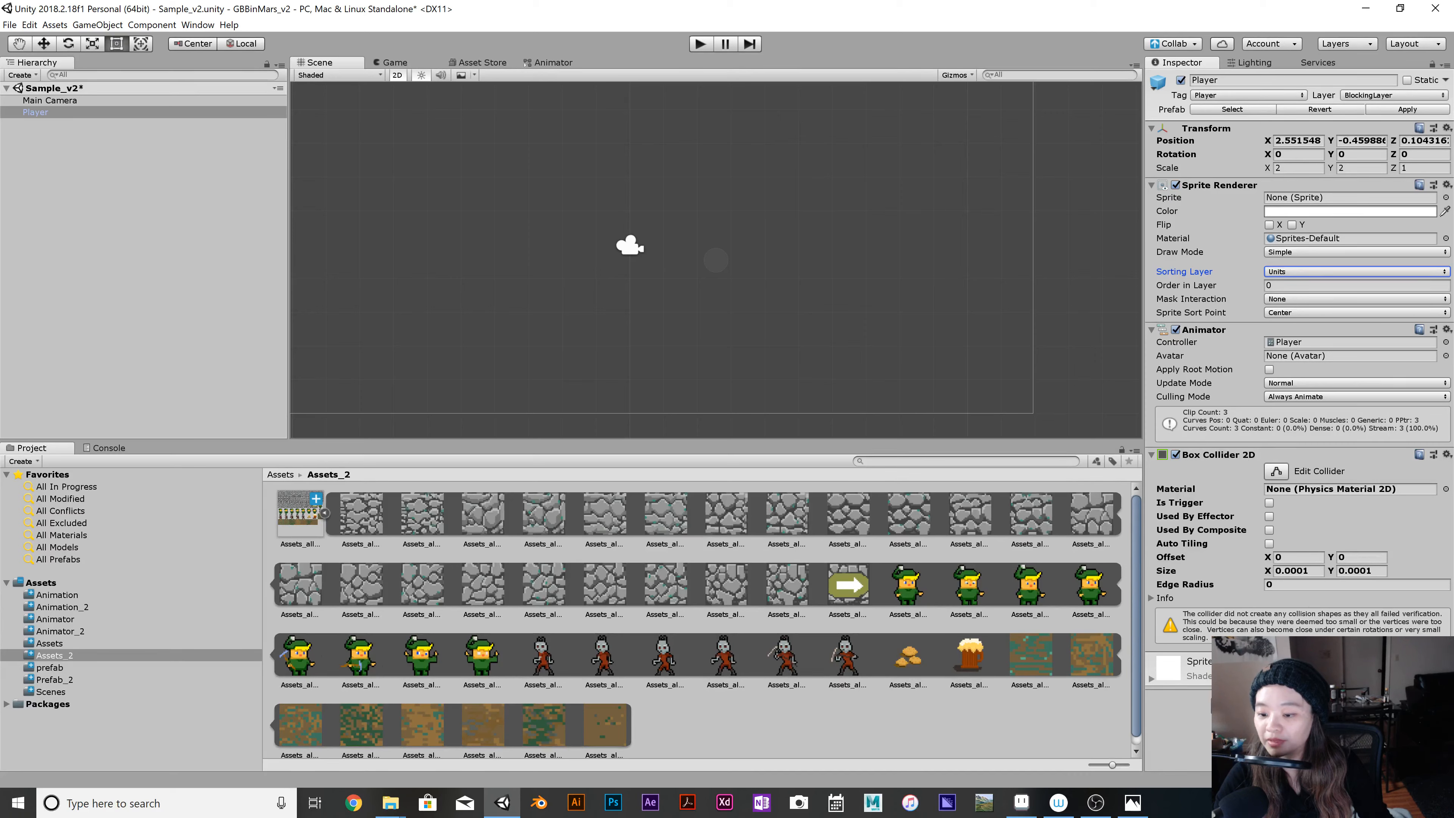
click(1297, 570)
text(0)
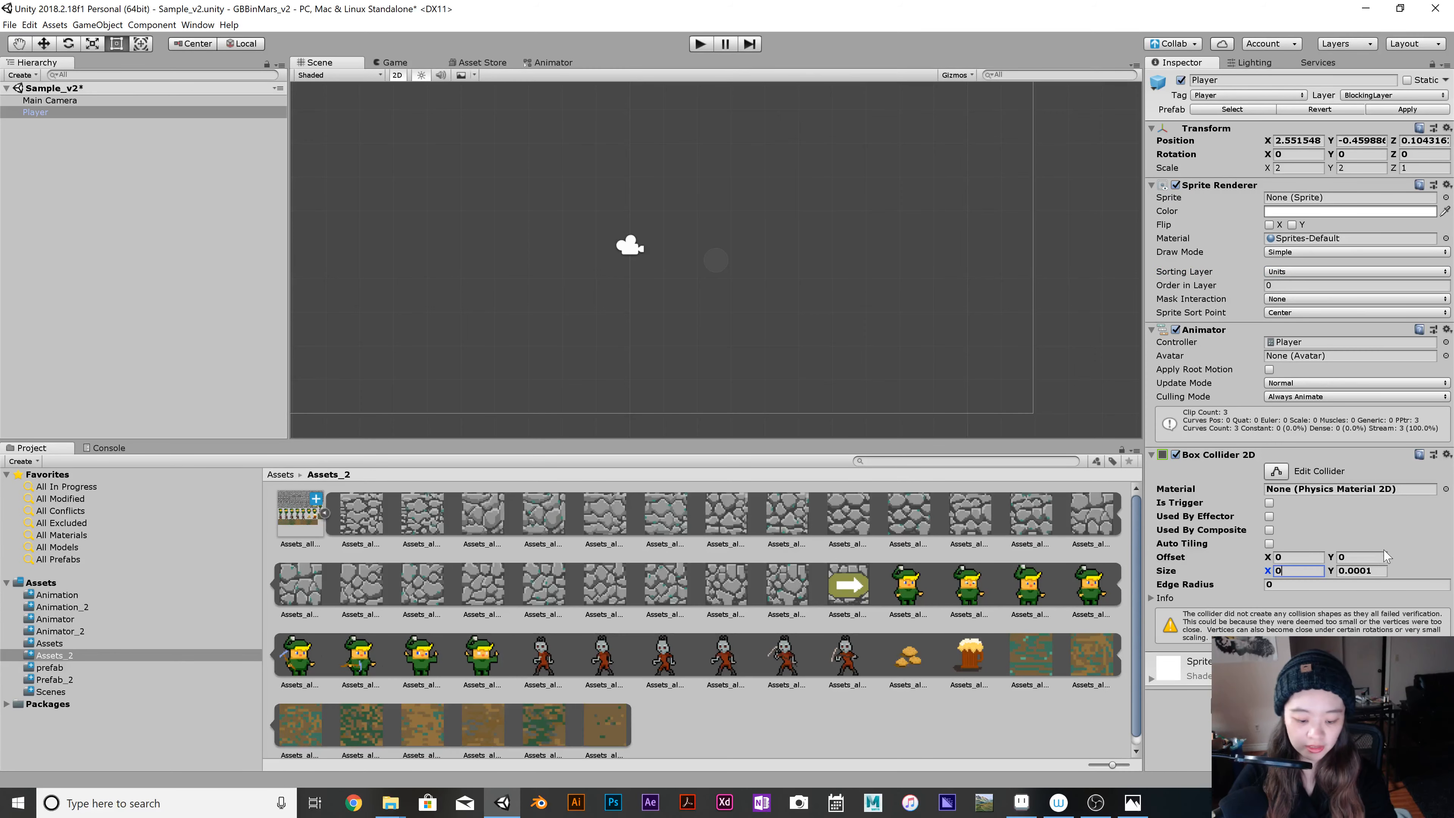
text(.6)
key(Tab)
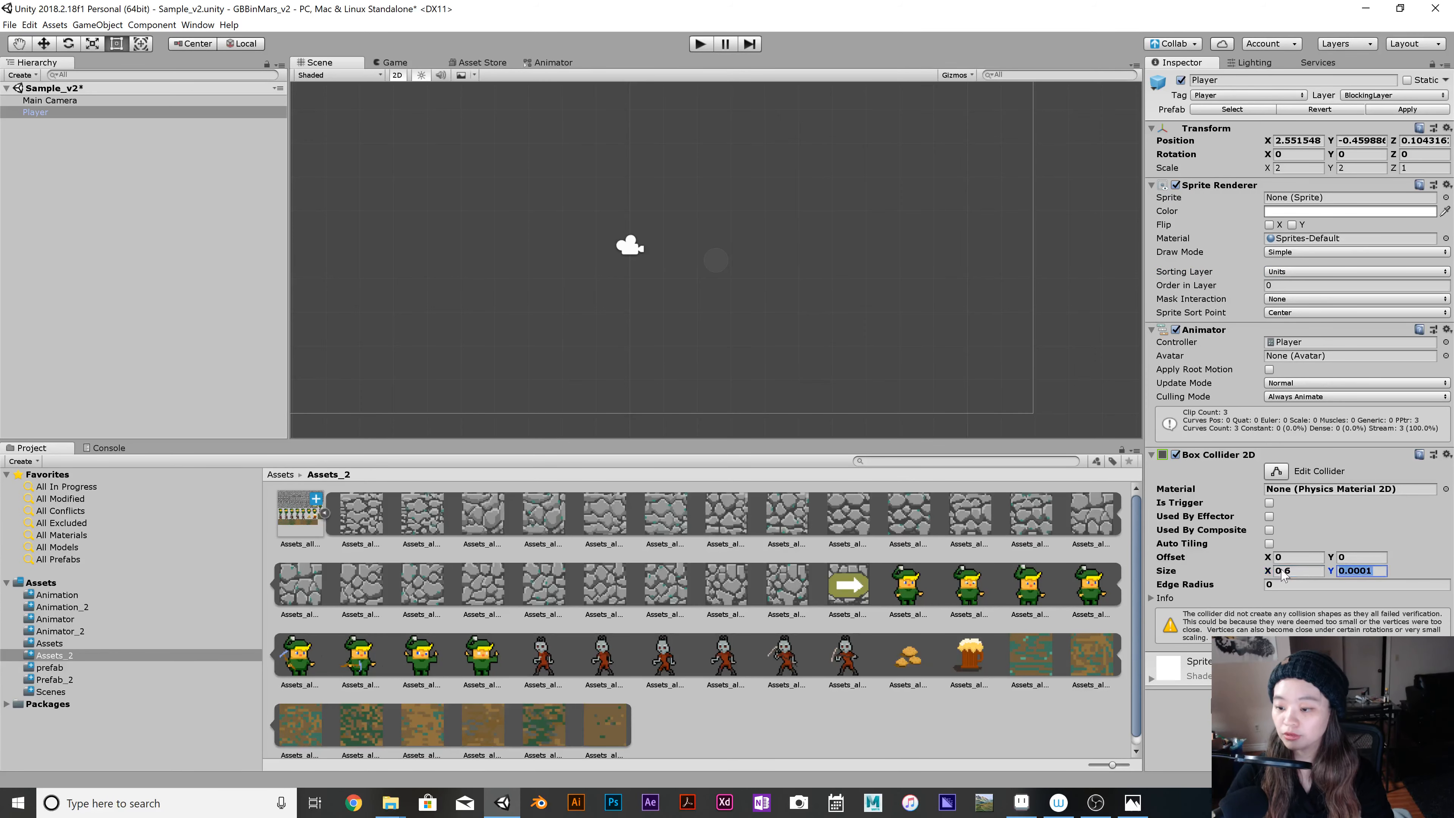
text(0.)
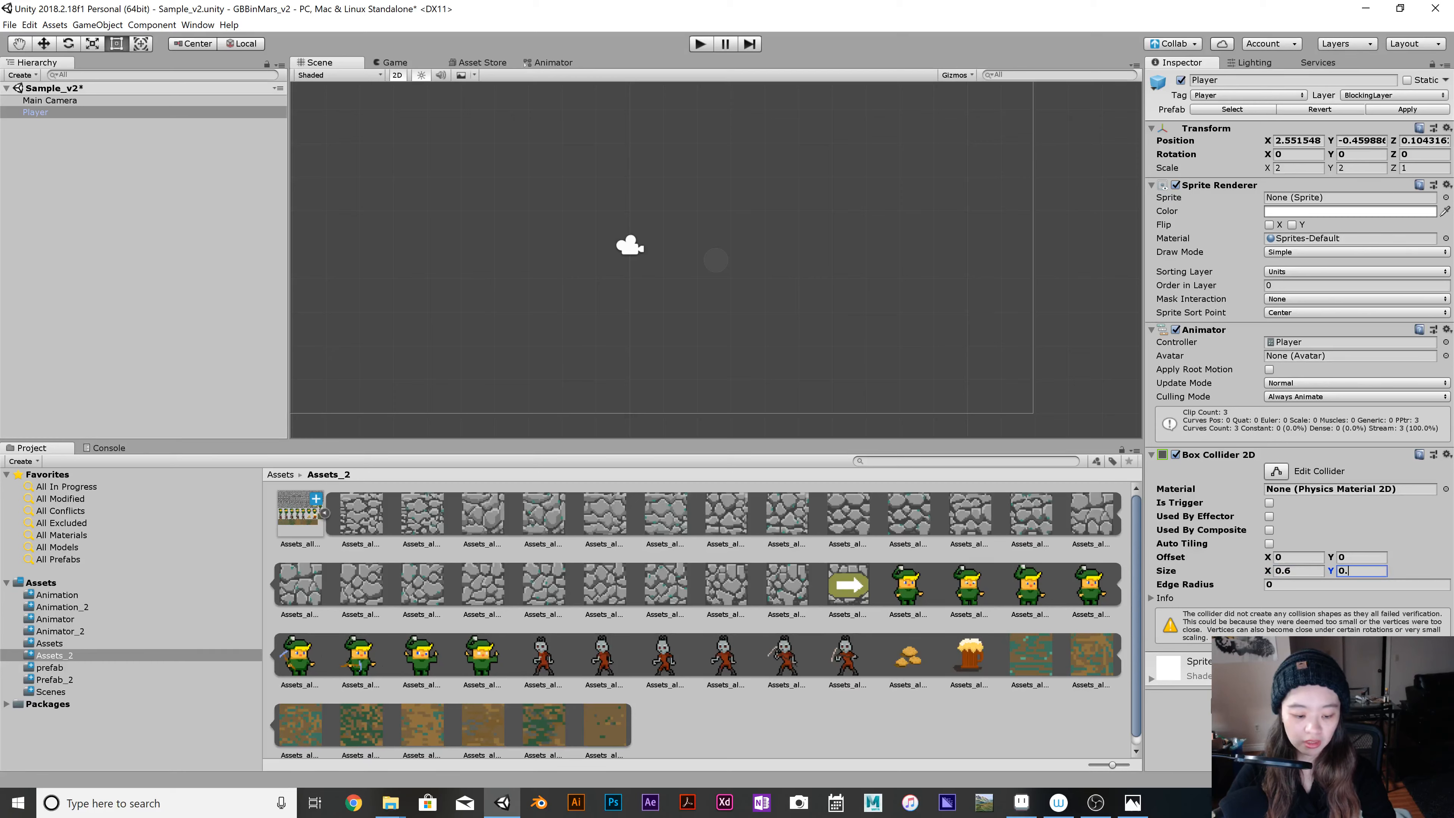
text(6)
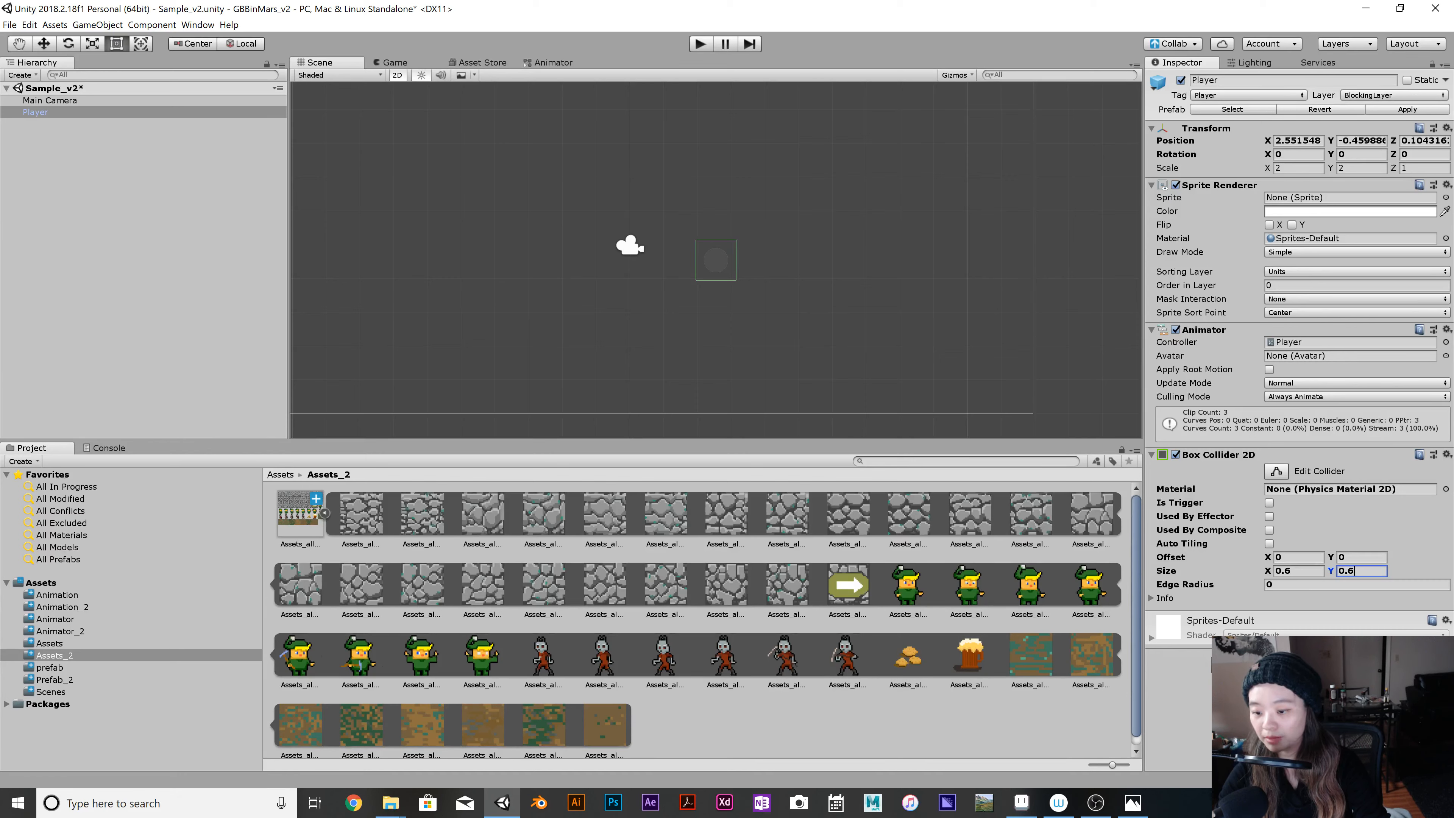
Save the scene and run the game to check the Player with its new collider.
key(ctrl+s)
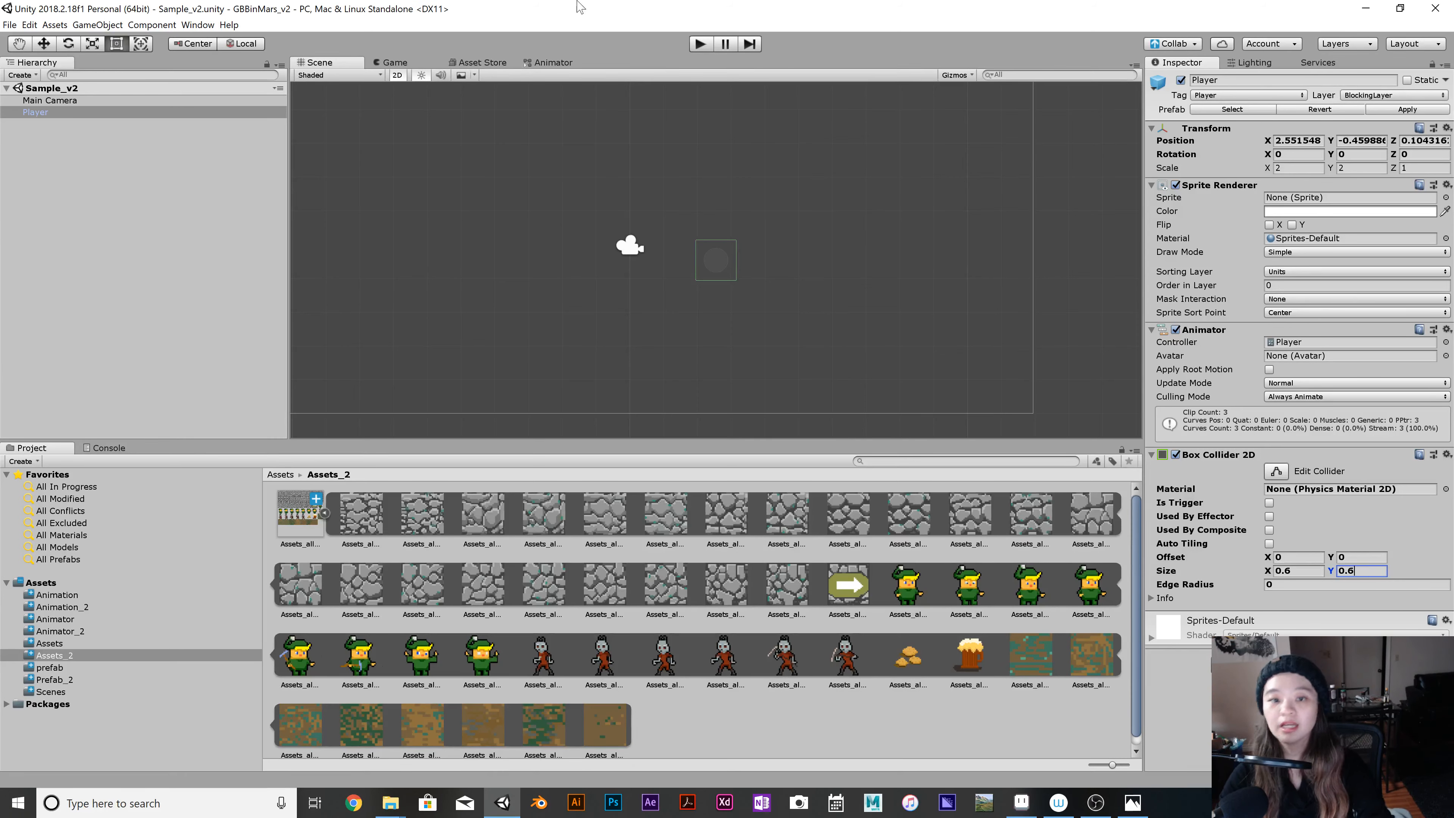
click(697, 45)
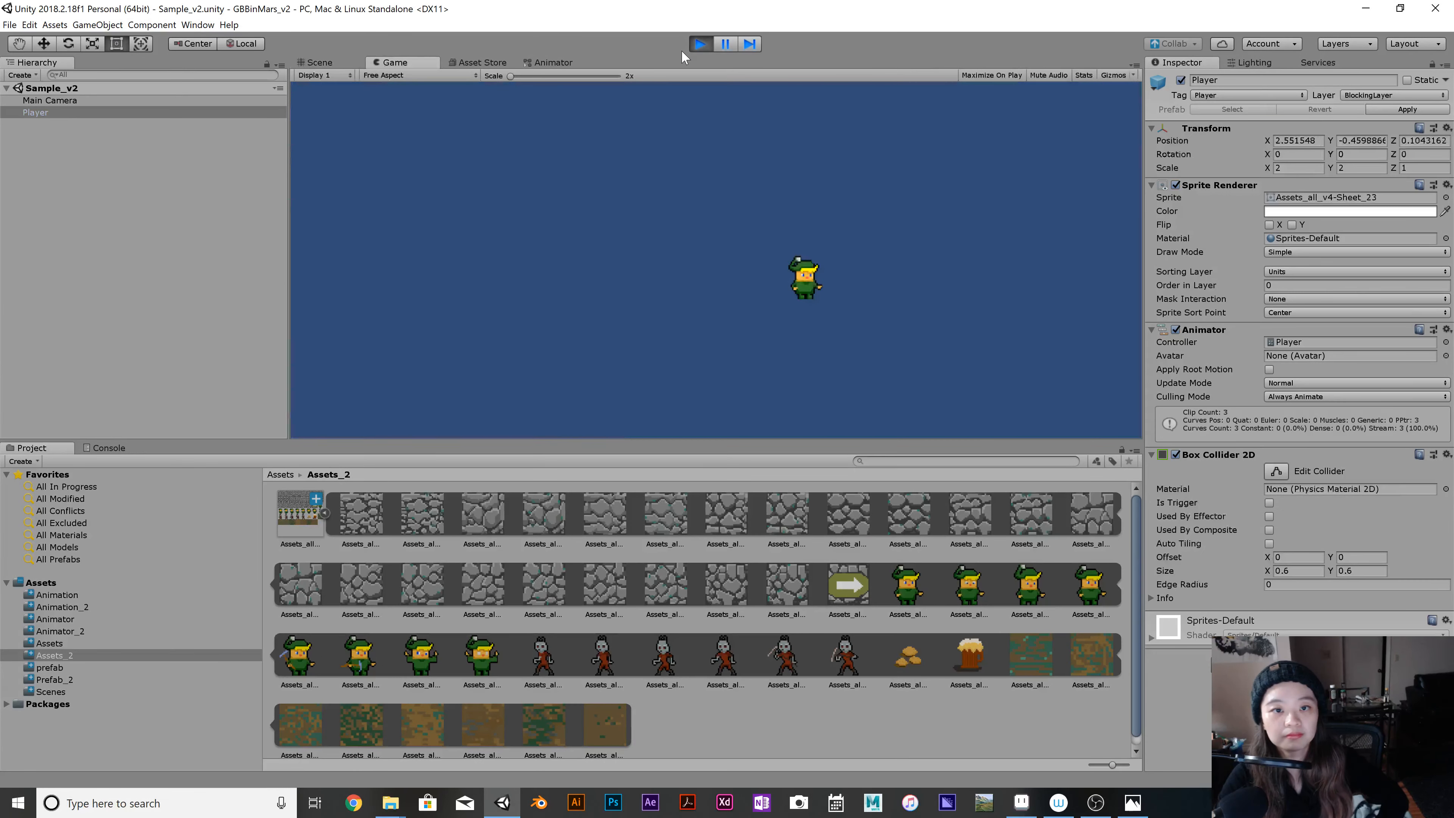
Check the running Player up close in the Scene view and stop the game.
click(322, 62)
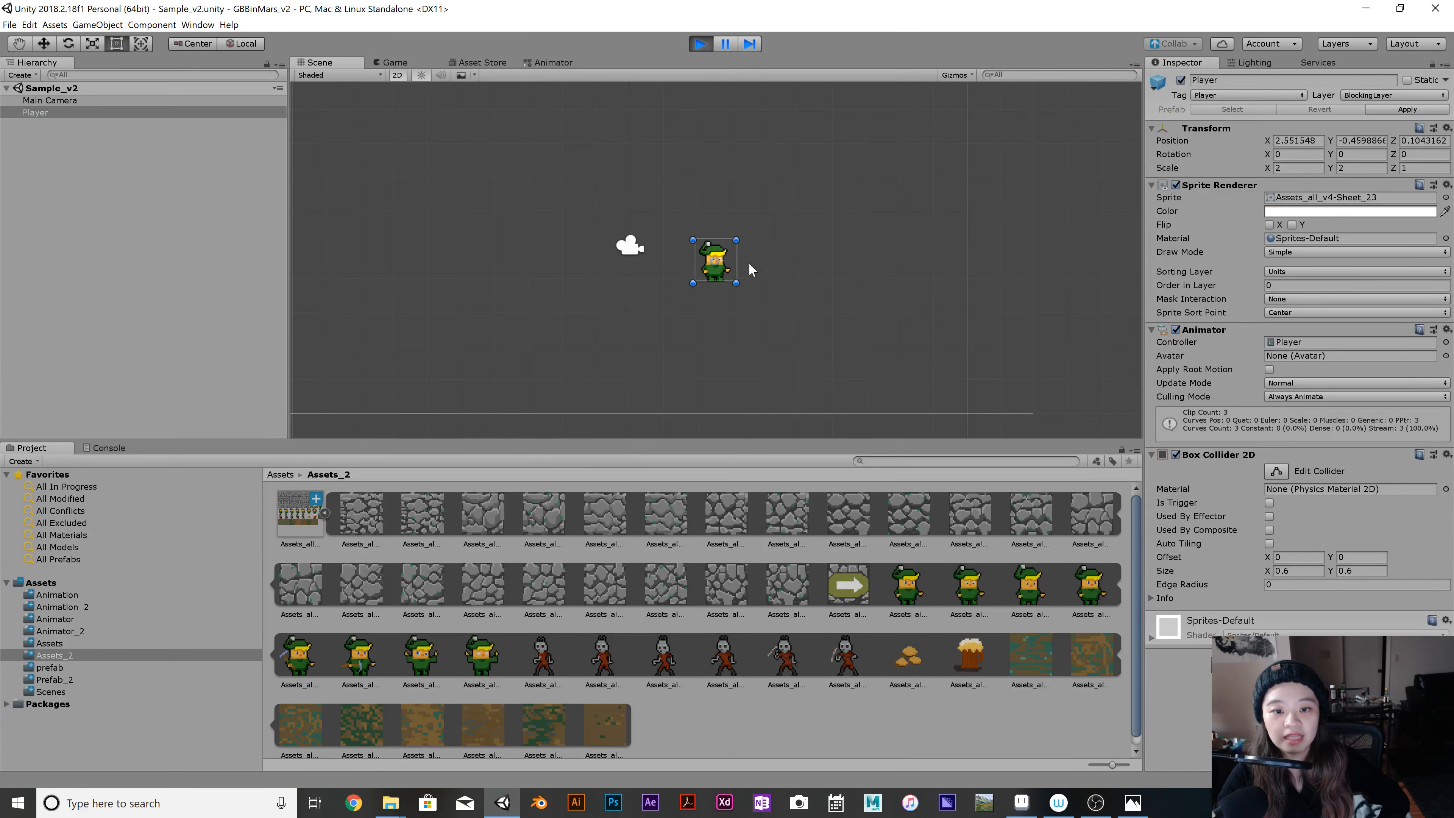
scroll(745, 258, up, 5)
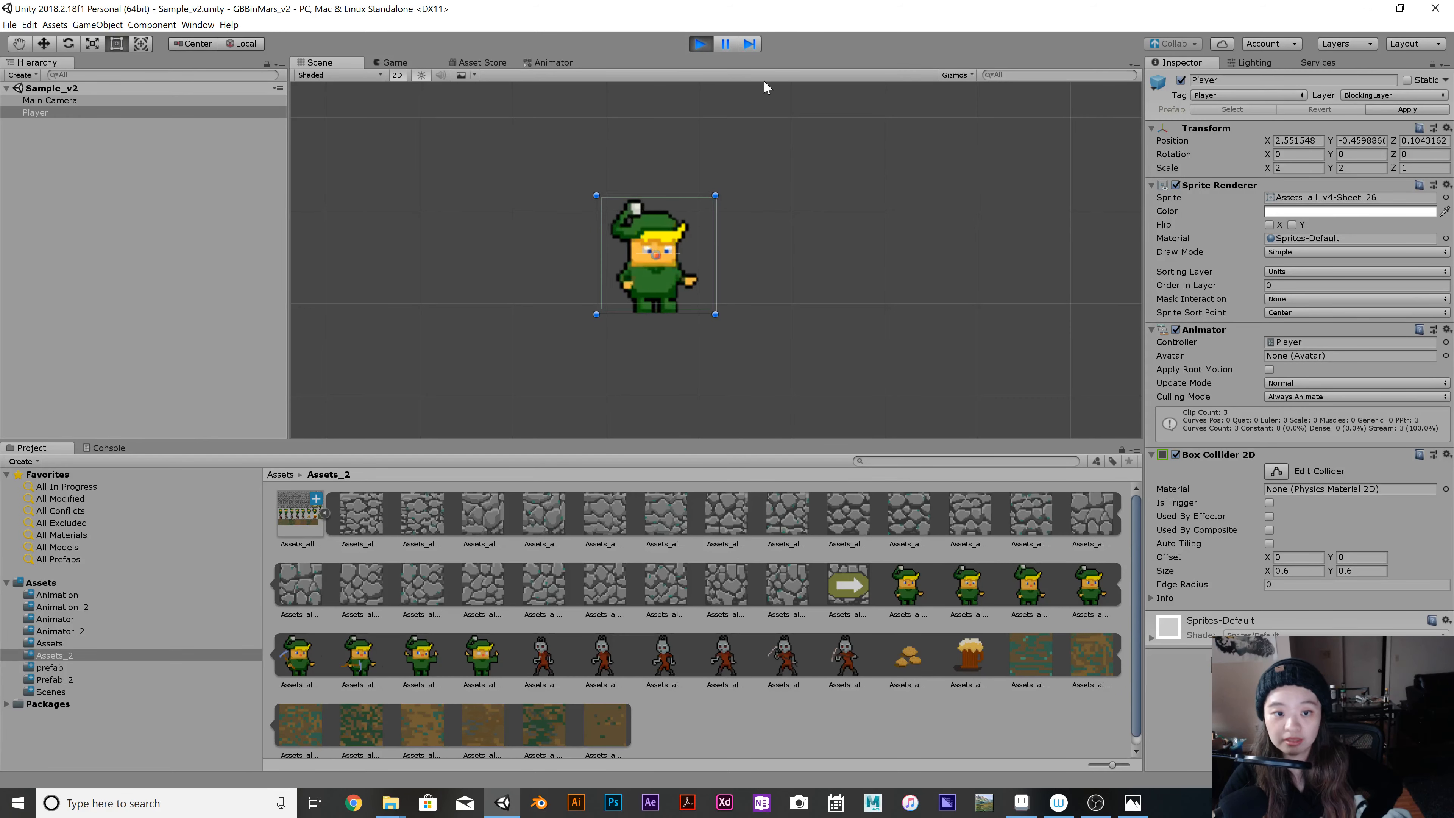
key(ctrl+p)
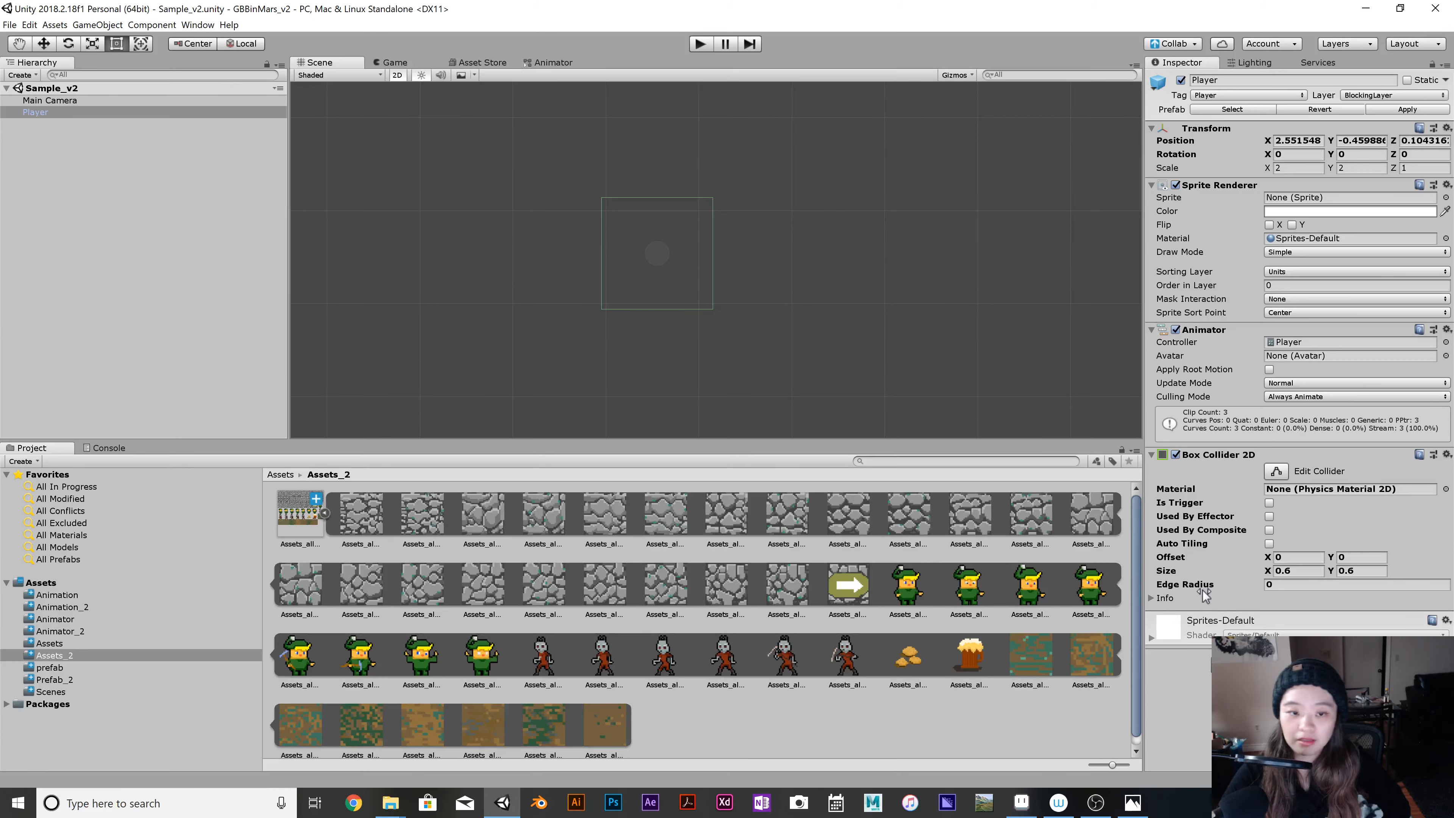
Add a Rigidbody 2D component to the Player and set its body type to Kinematic.
click(1212, 653)
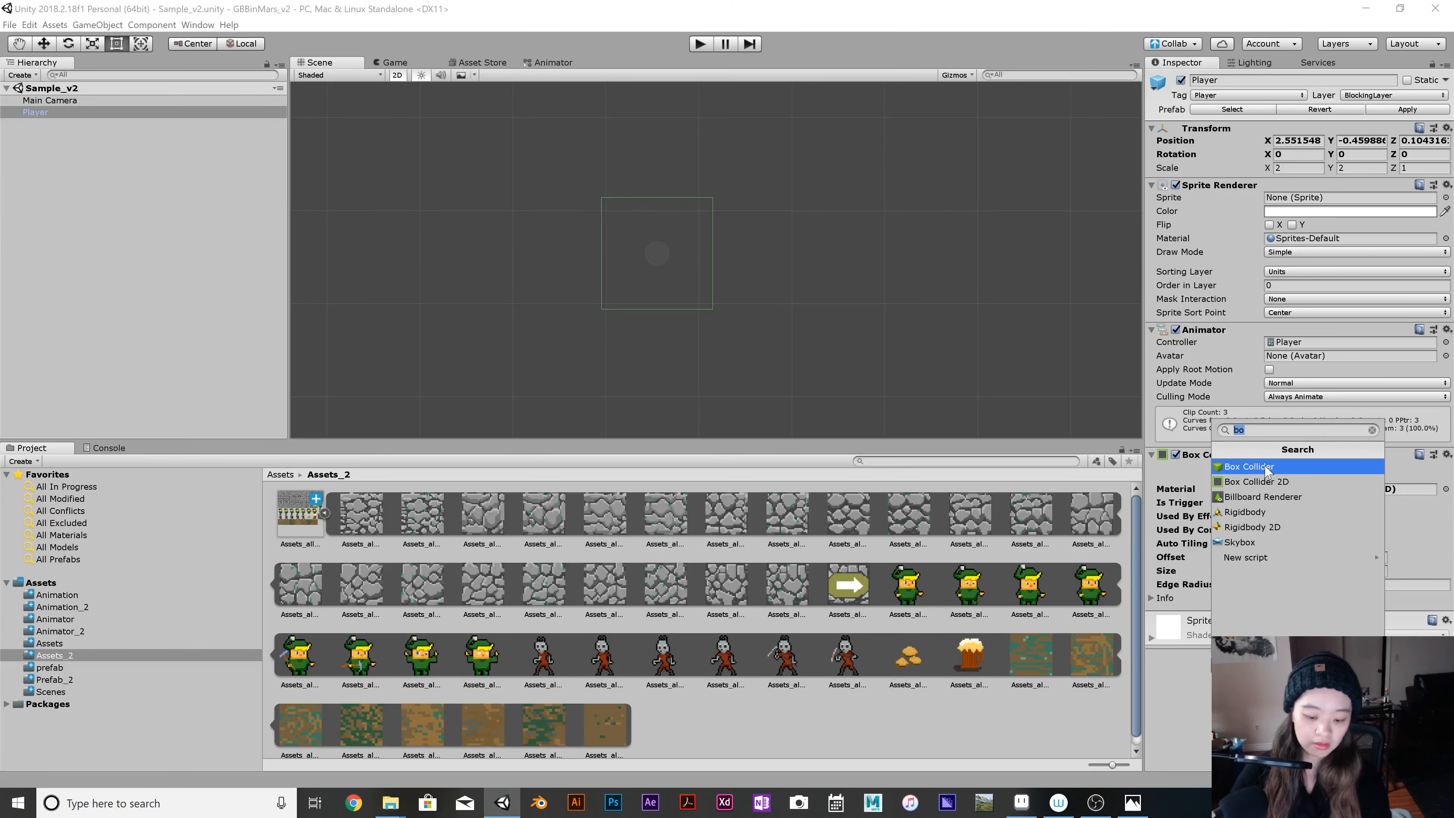
key(BackSpace)
text(r)
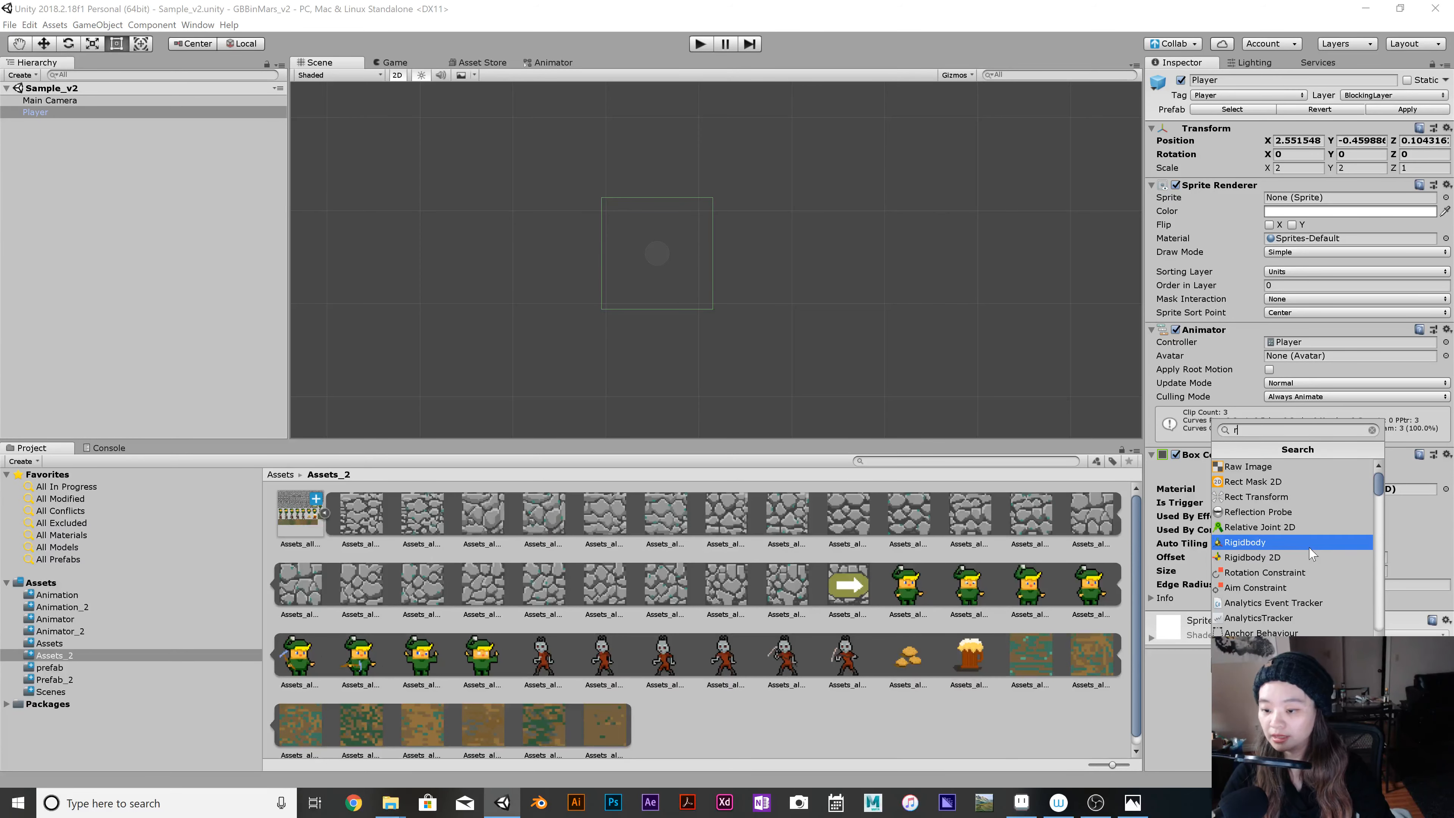
click(1264, 560)
scroll(1312, 544, down, 3)
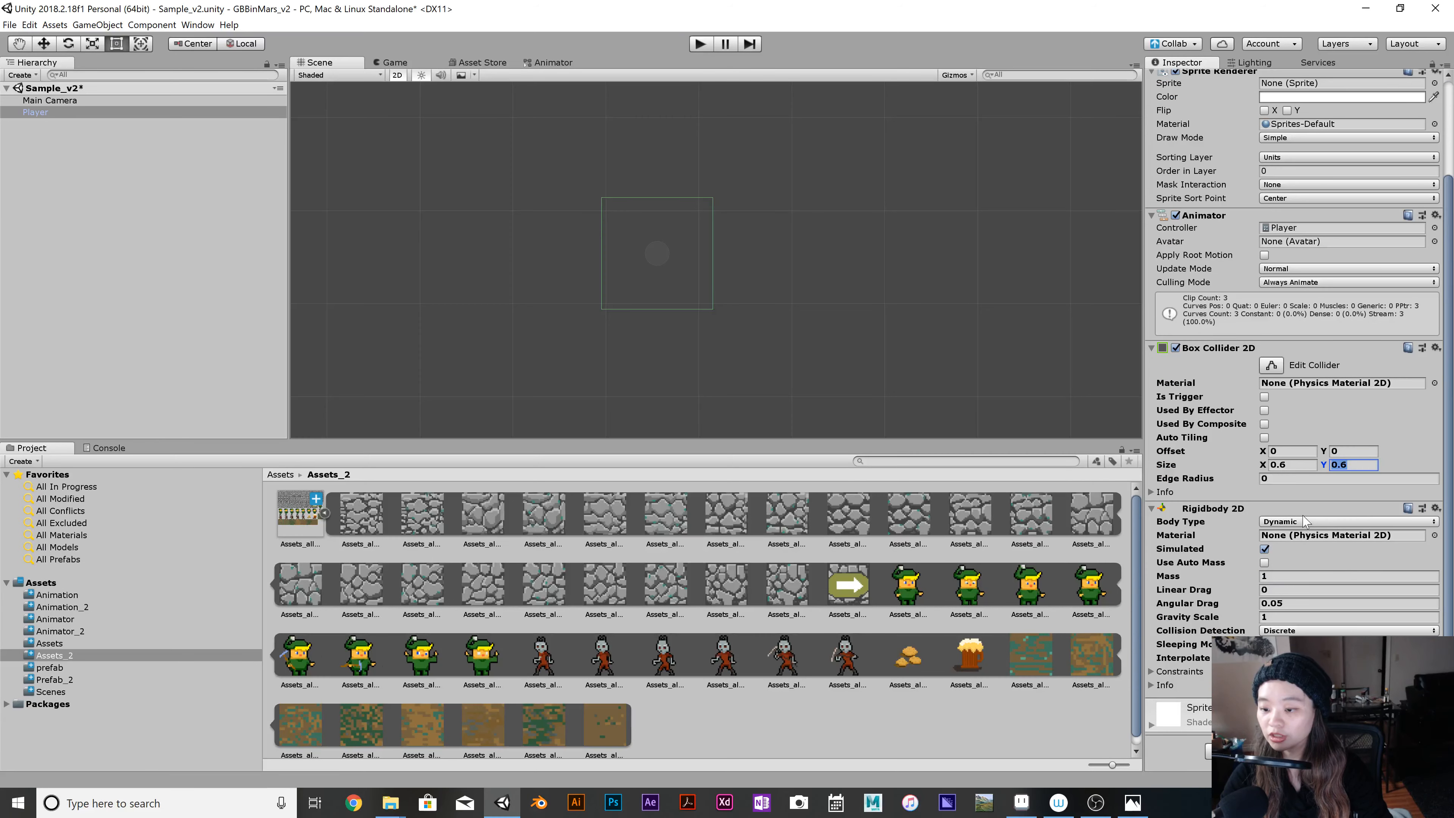
click(1307, 522)
click(1298, 551)
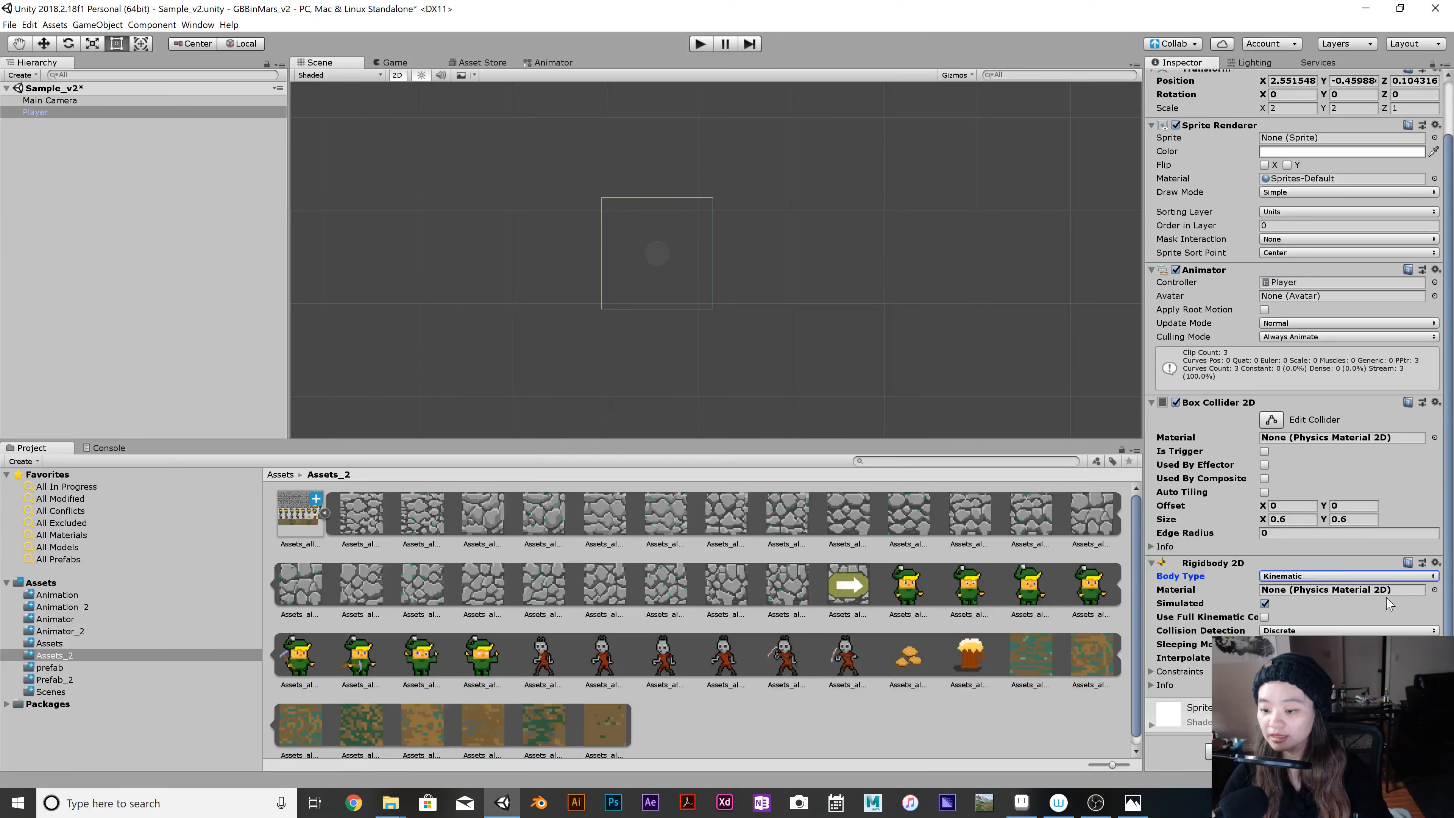
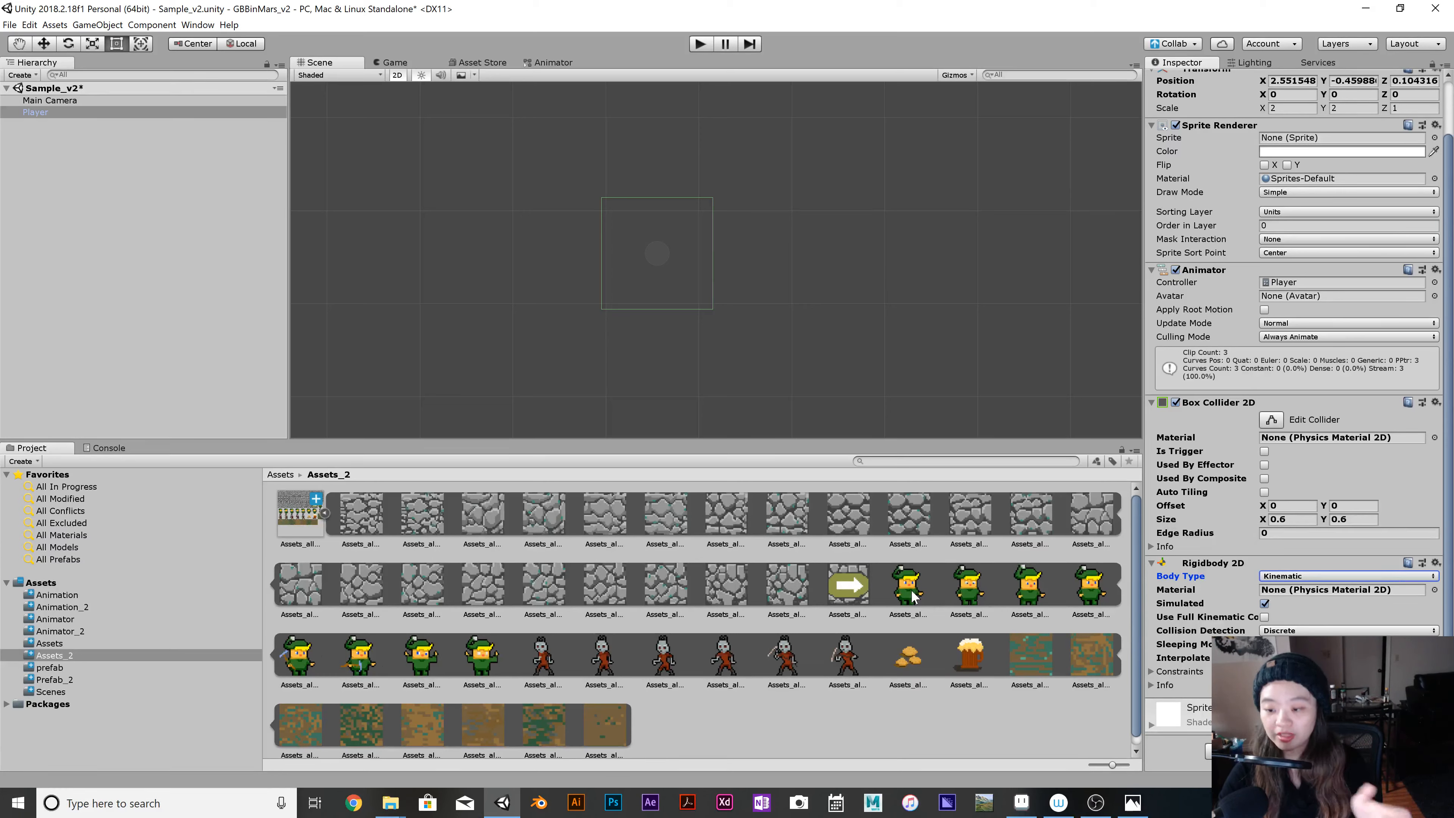
click(1342, 581)
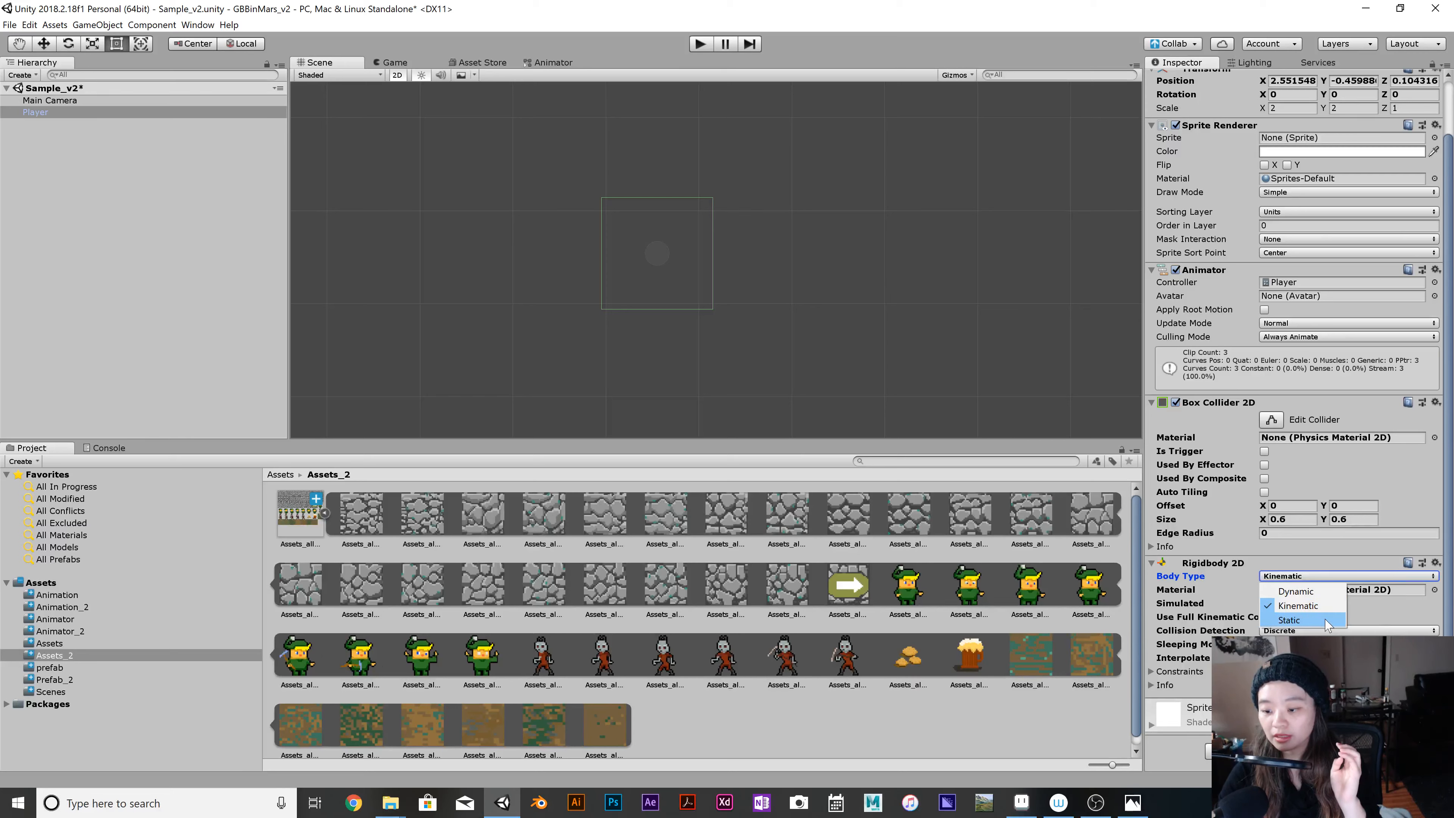
click(1407, 618)
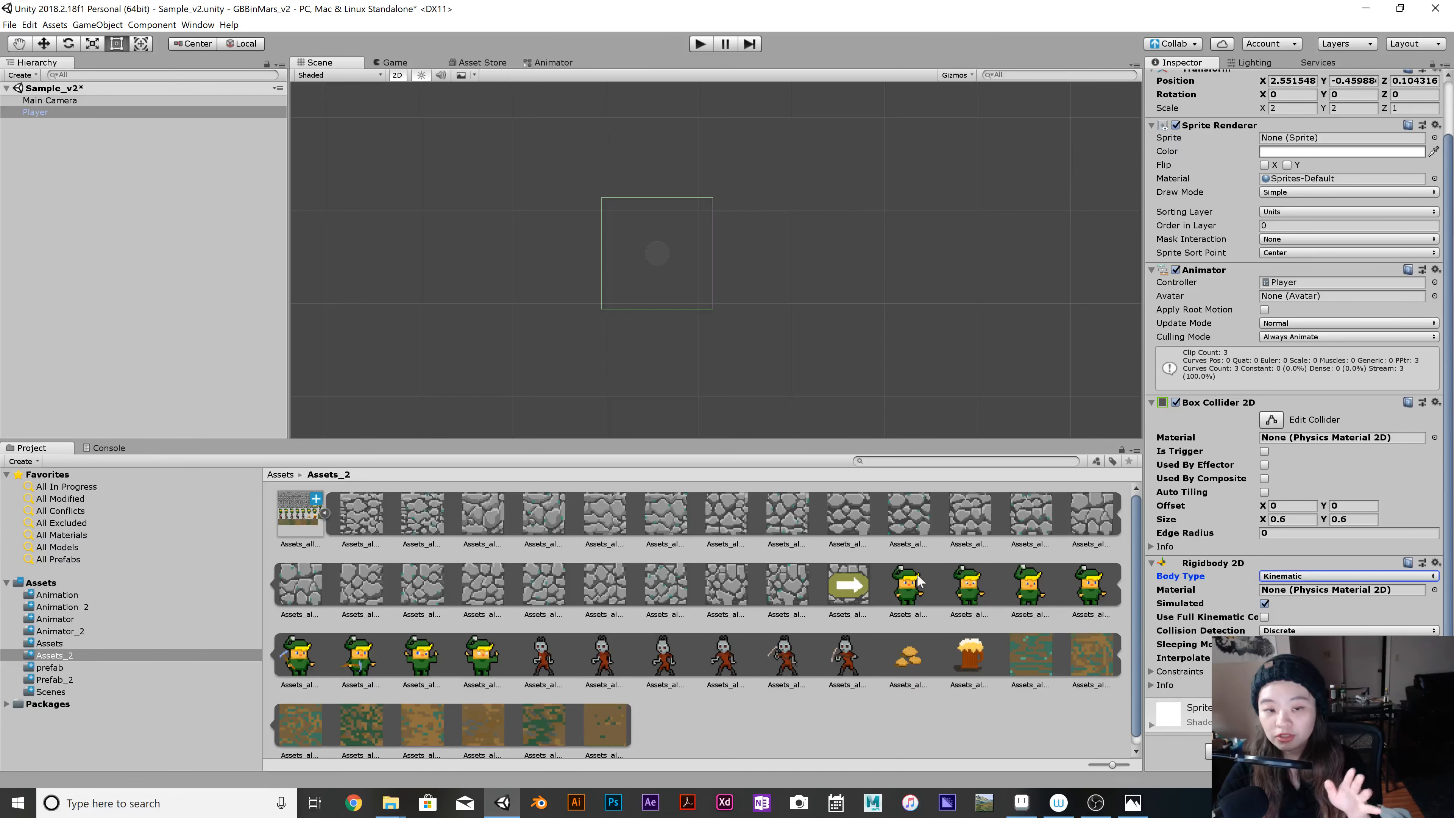
click(1311, 577)
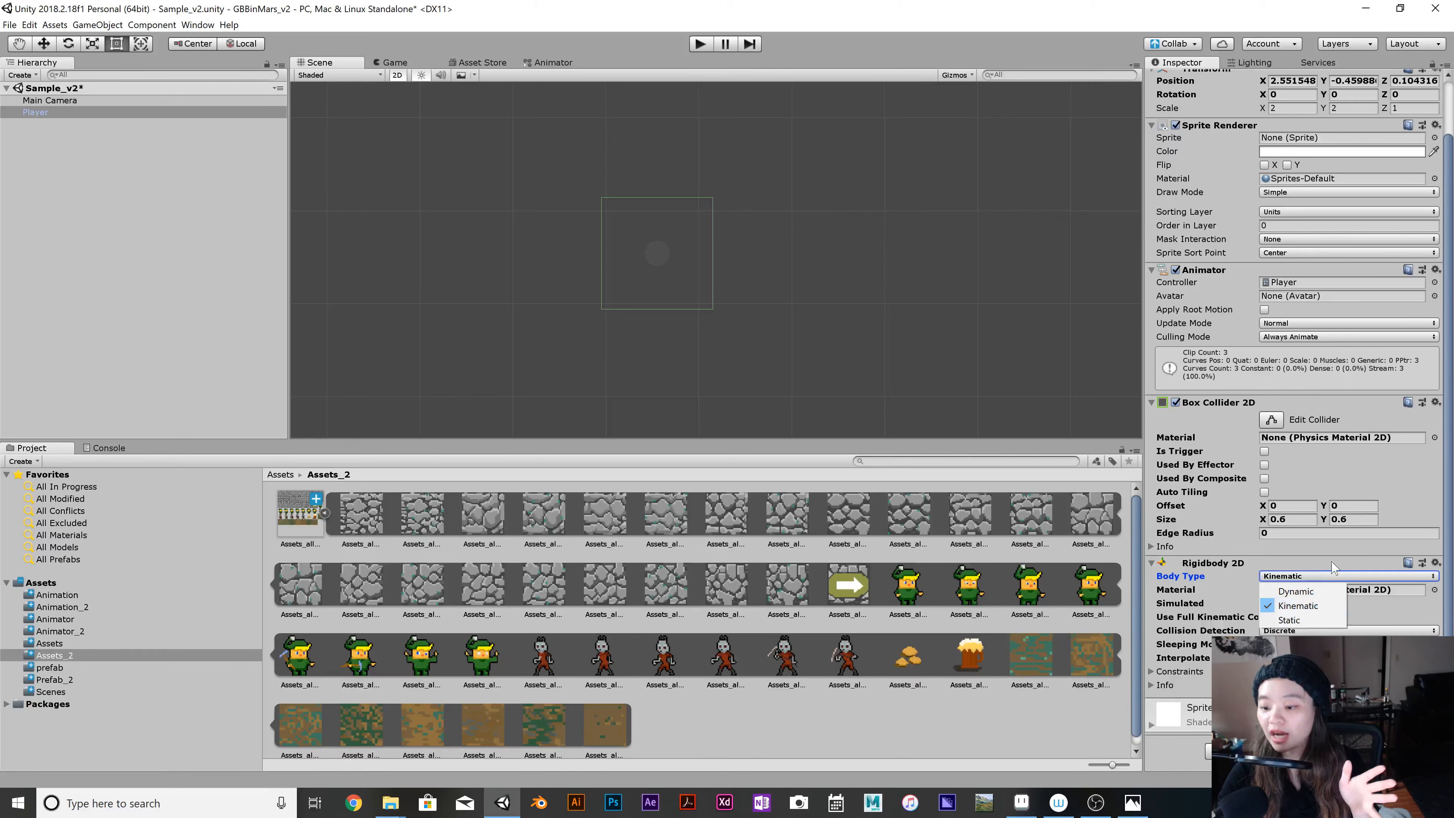
click(1330, 547)
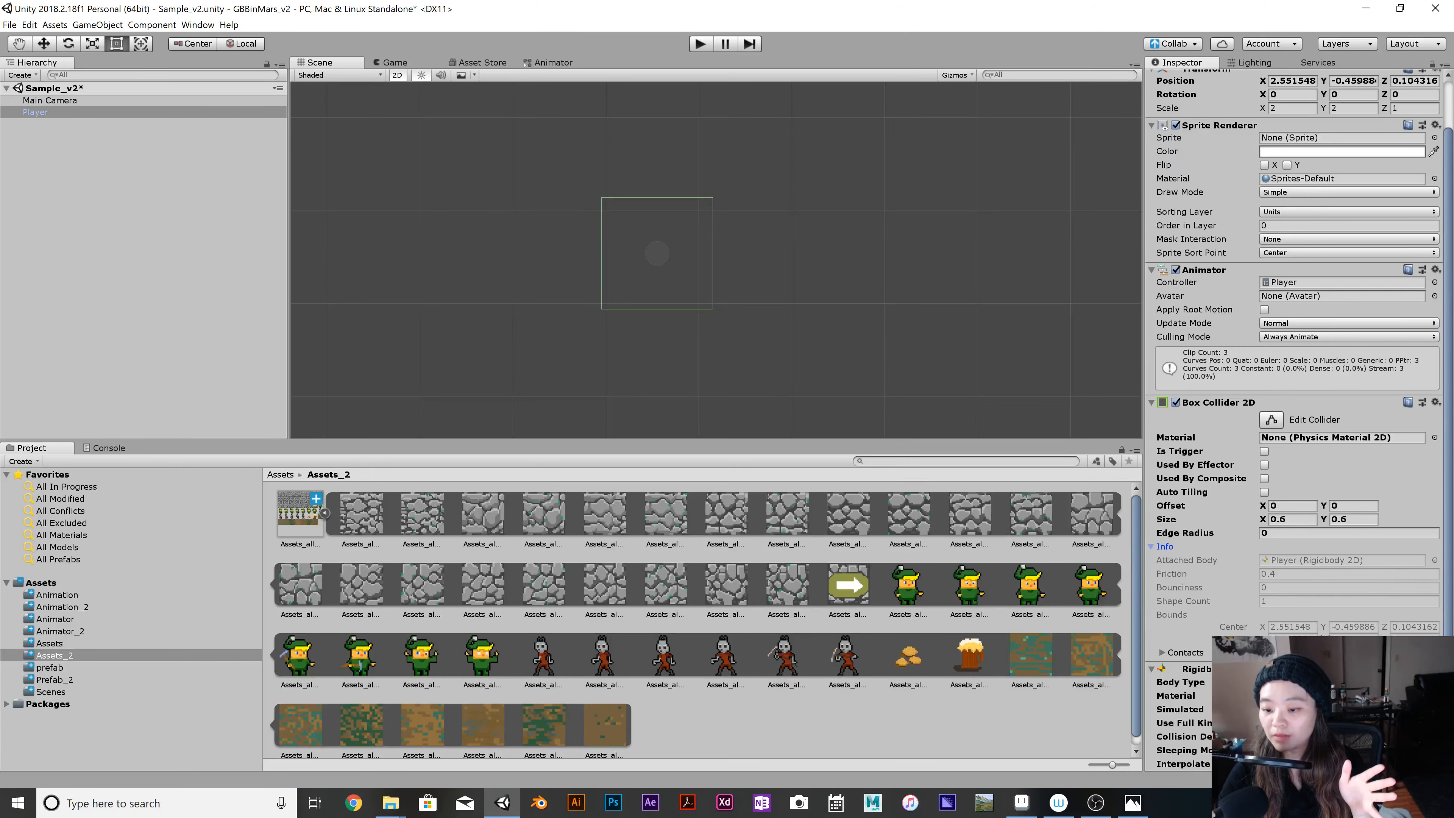
scroll(1294, 418, down, 2)
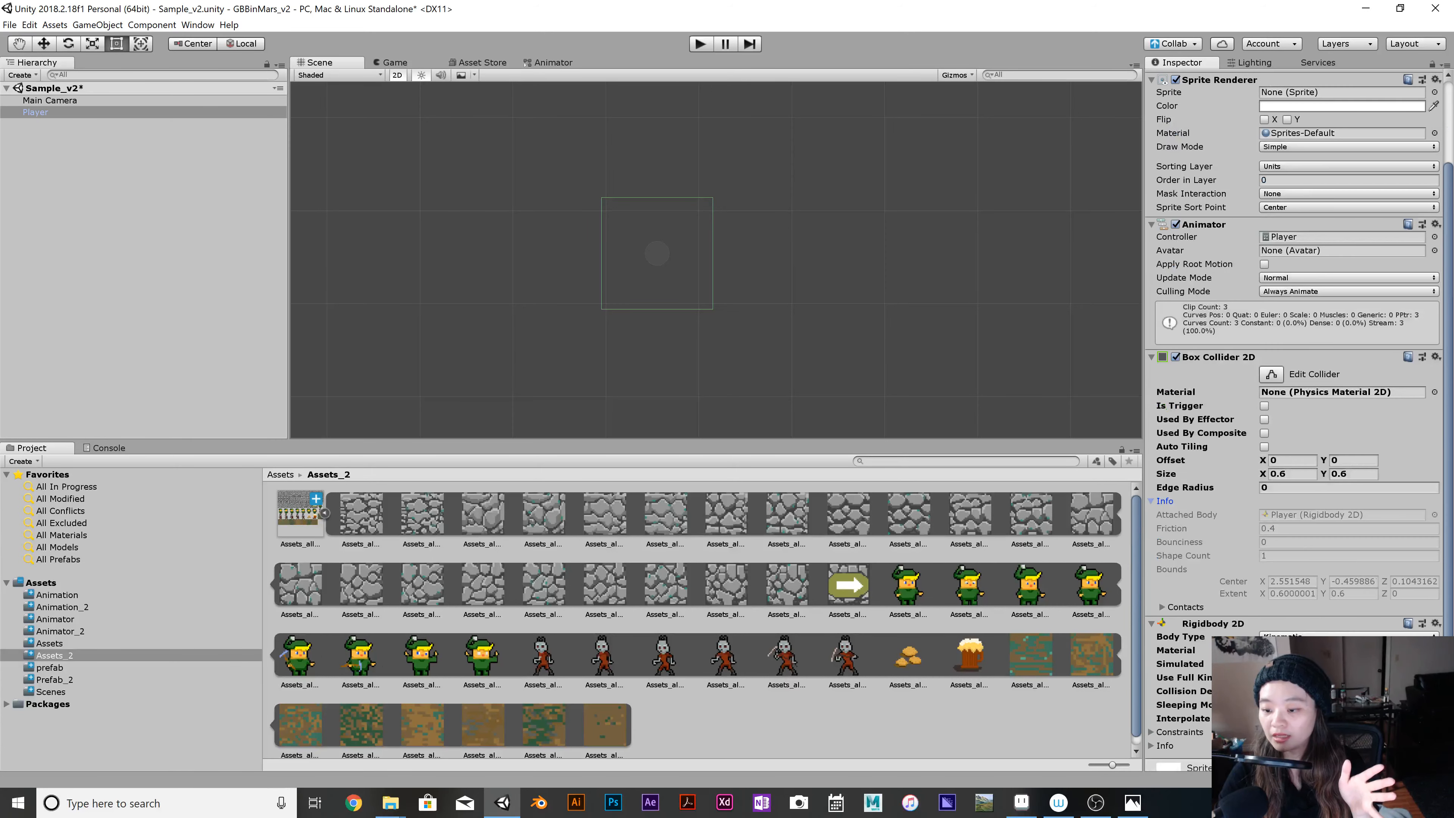
click(1153, 502)
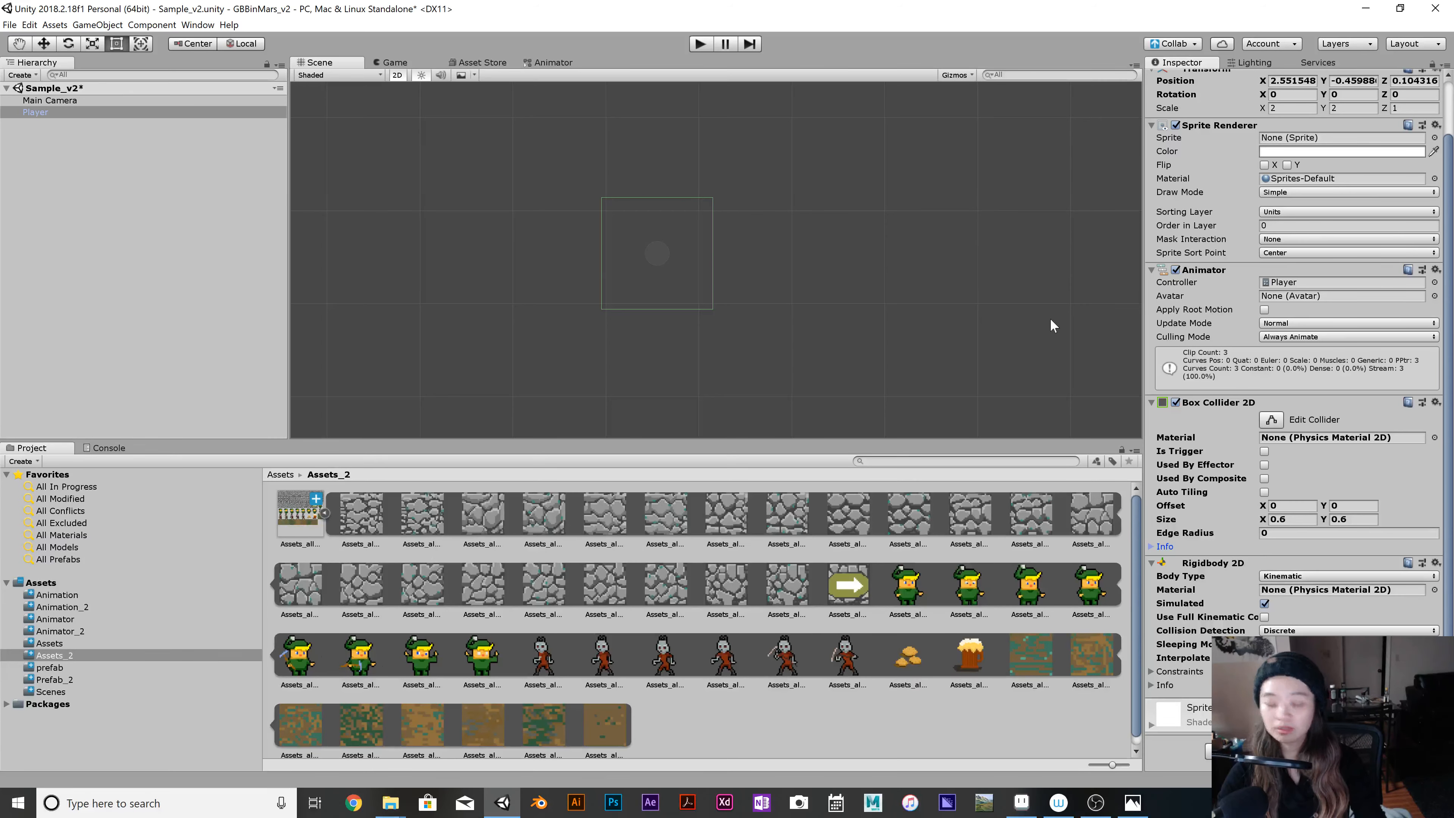
Save the scene, run the game to check the Player with its kinematic Rigidbody 2D, and stop it.
key(ctrl+s)
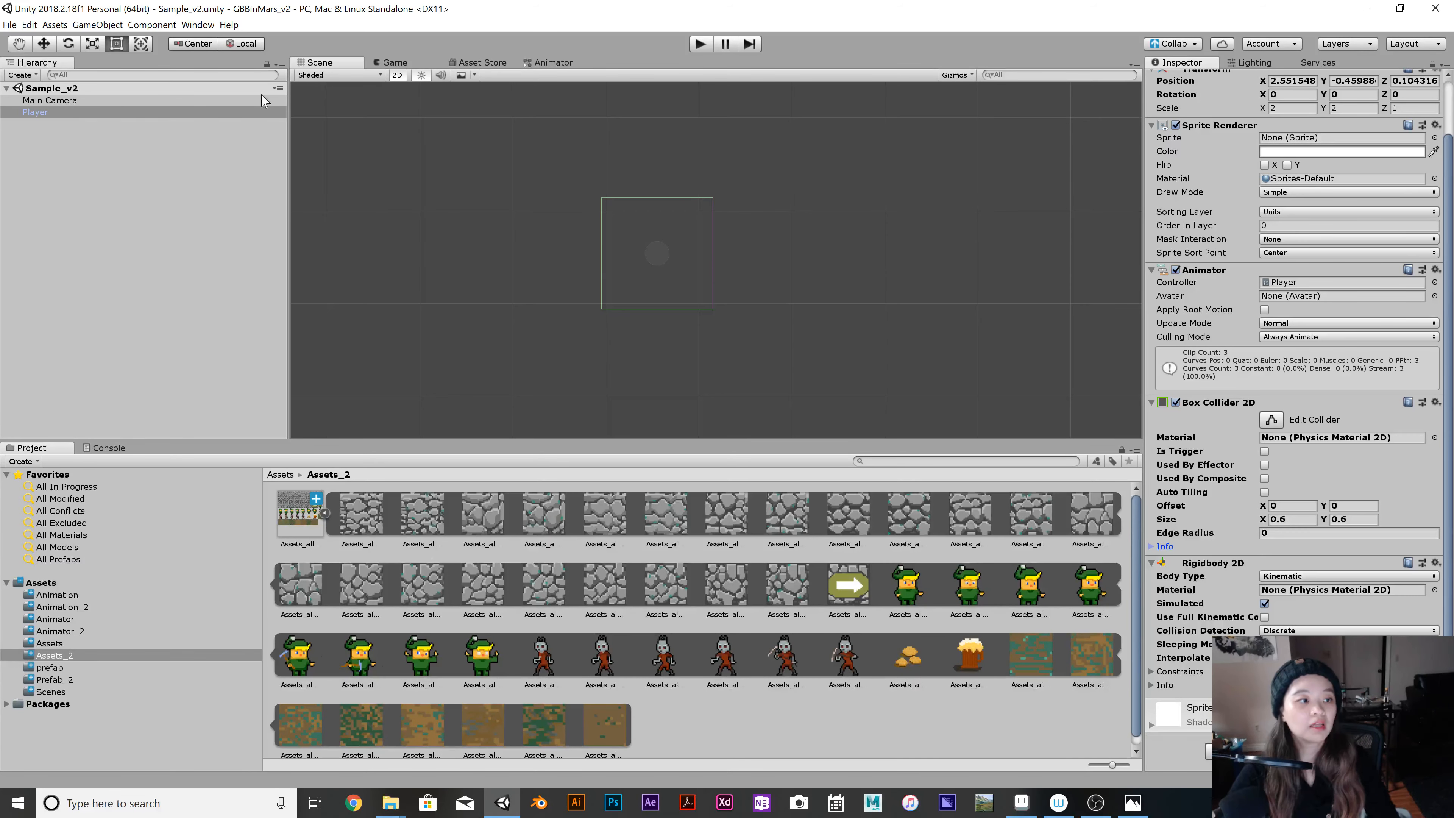
click(699, 44)
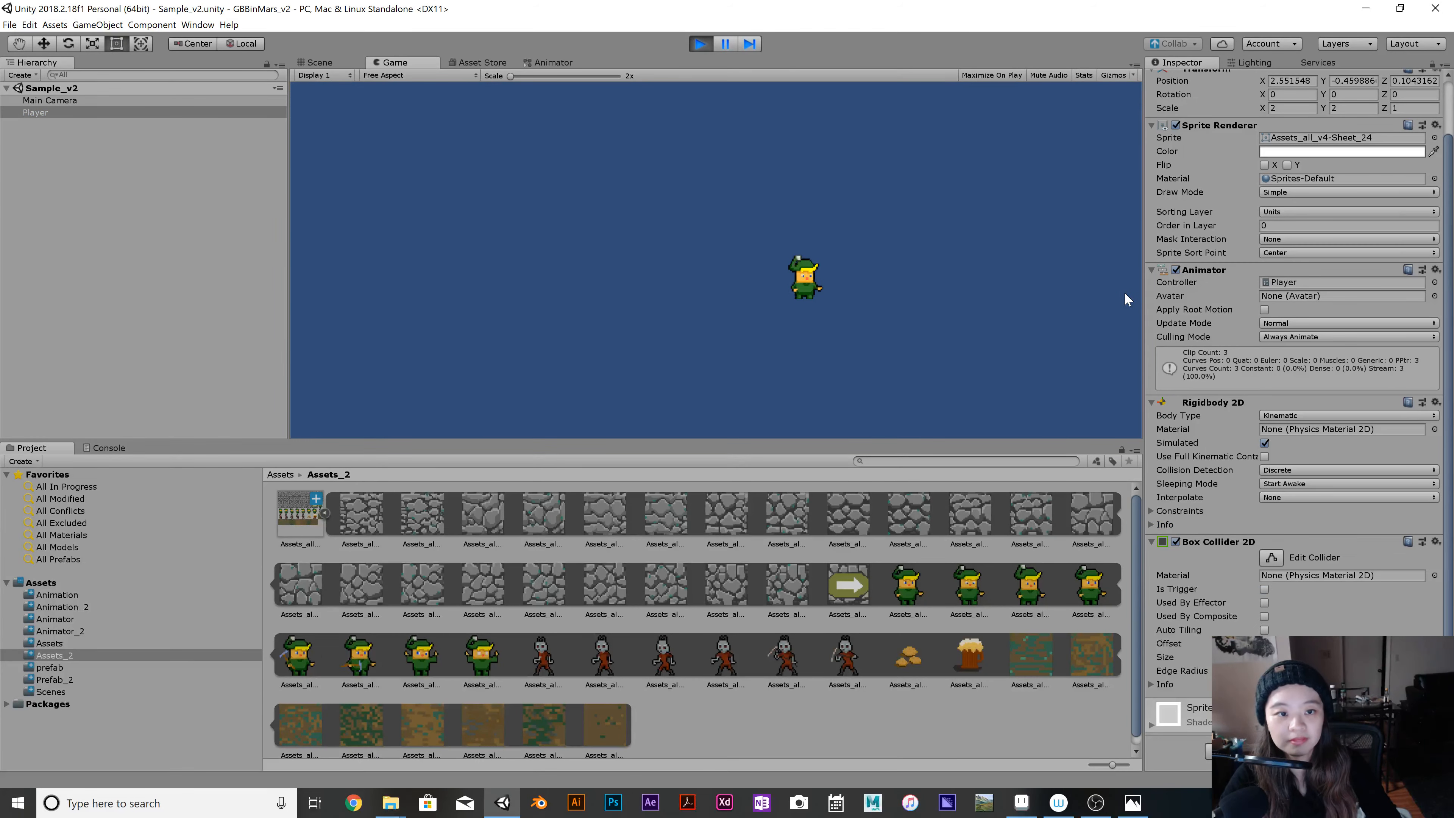
click(700, 44)
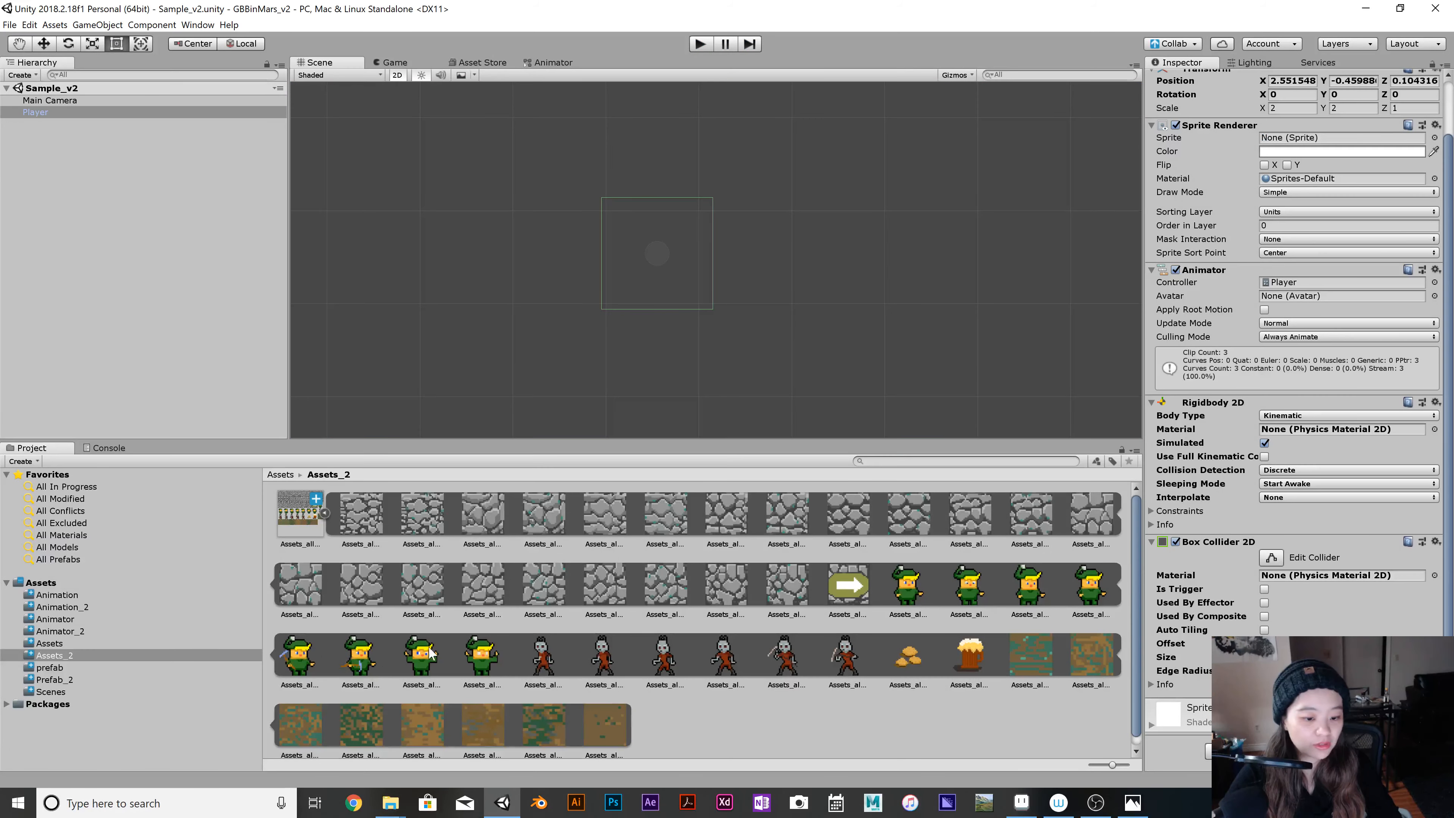
Delete the Player from the scene hierarchy and create an empty game object named Enemy.
right_click(153, 110)
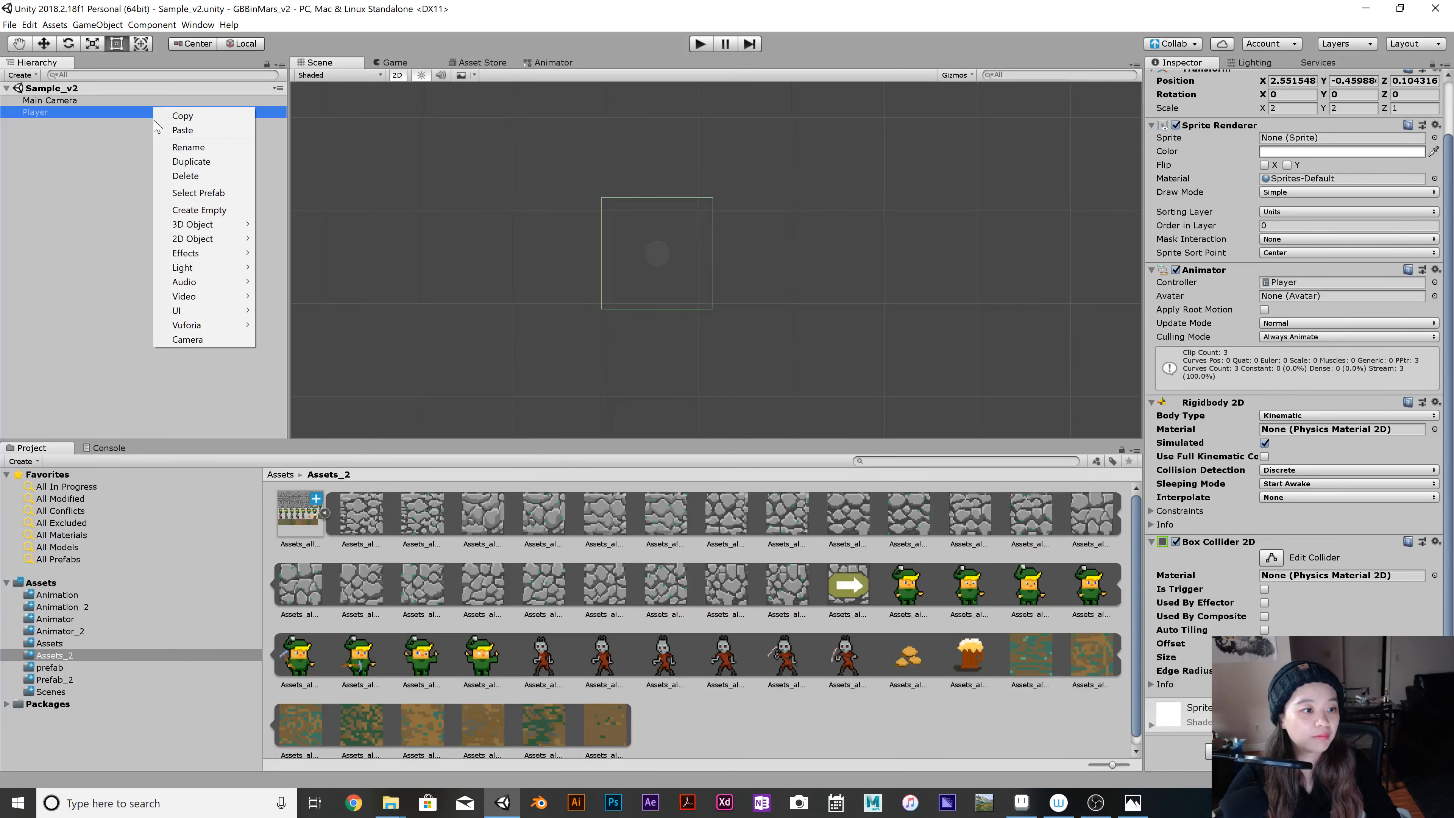
click(185, 174)
right_click(103, 191)
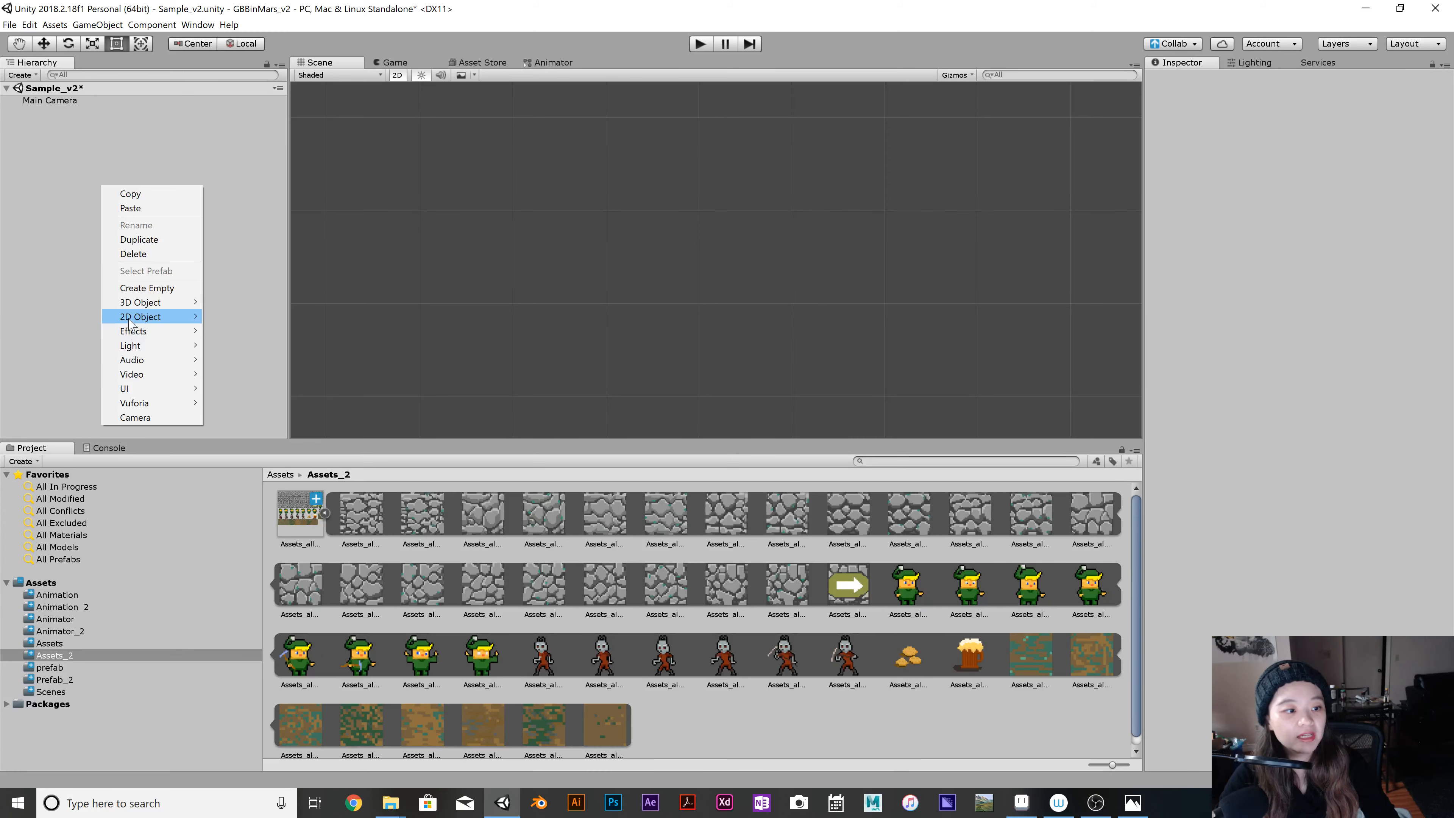
click(147, 287)
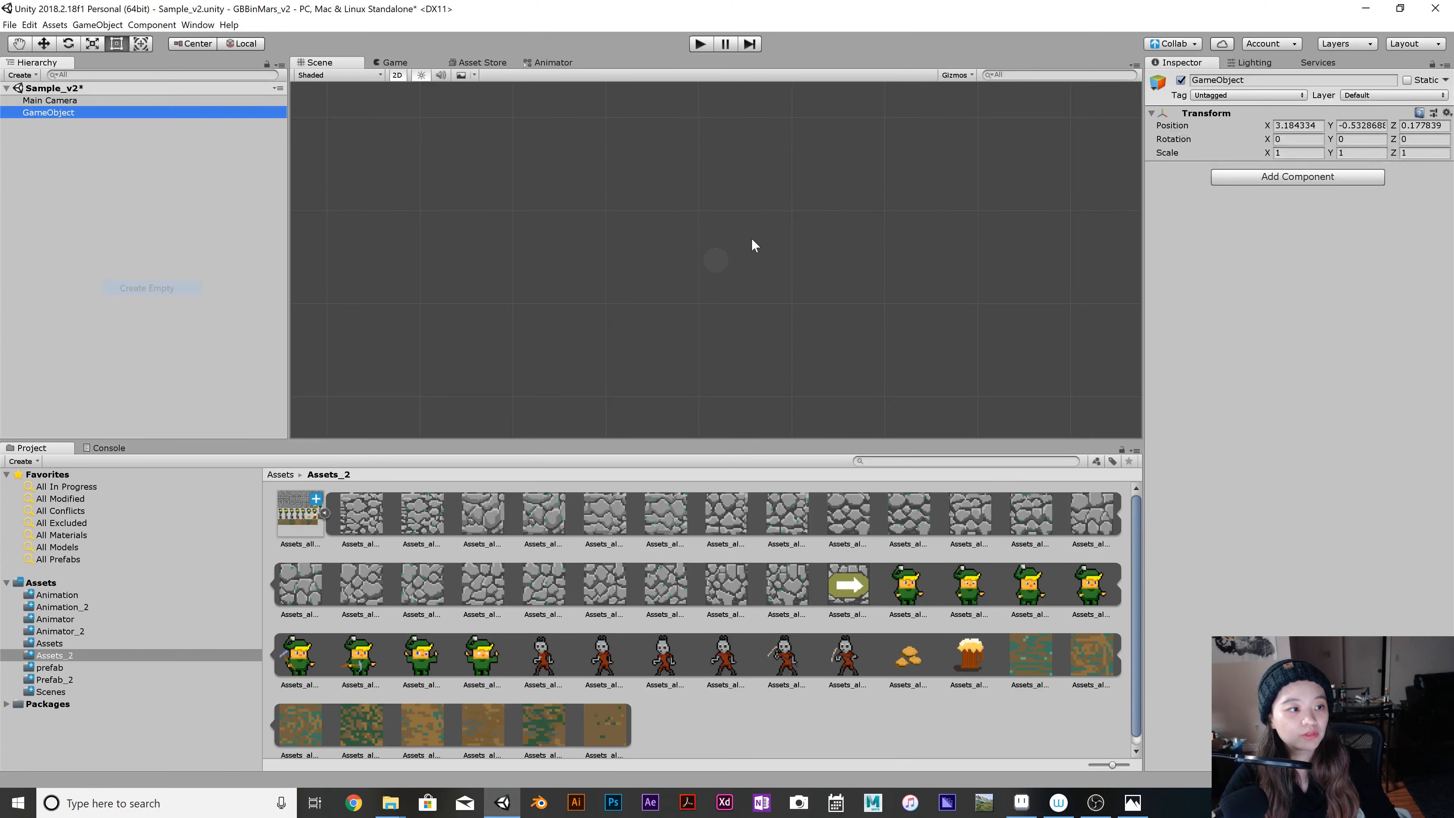
right_click(153, 114)
click(189, 149)
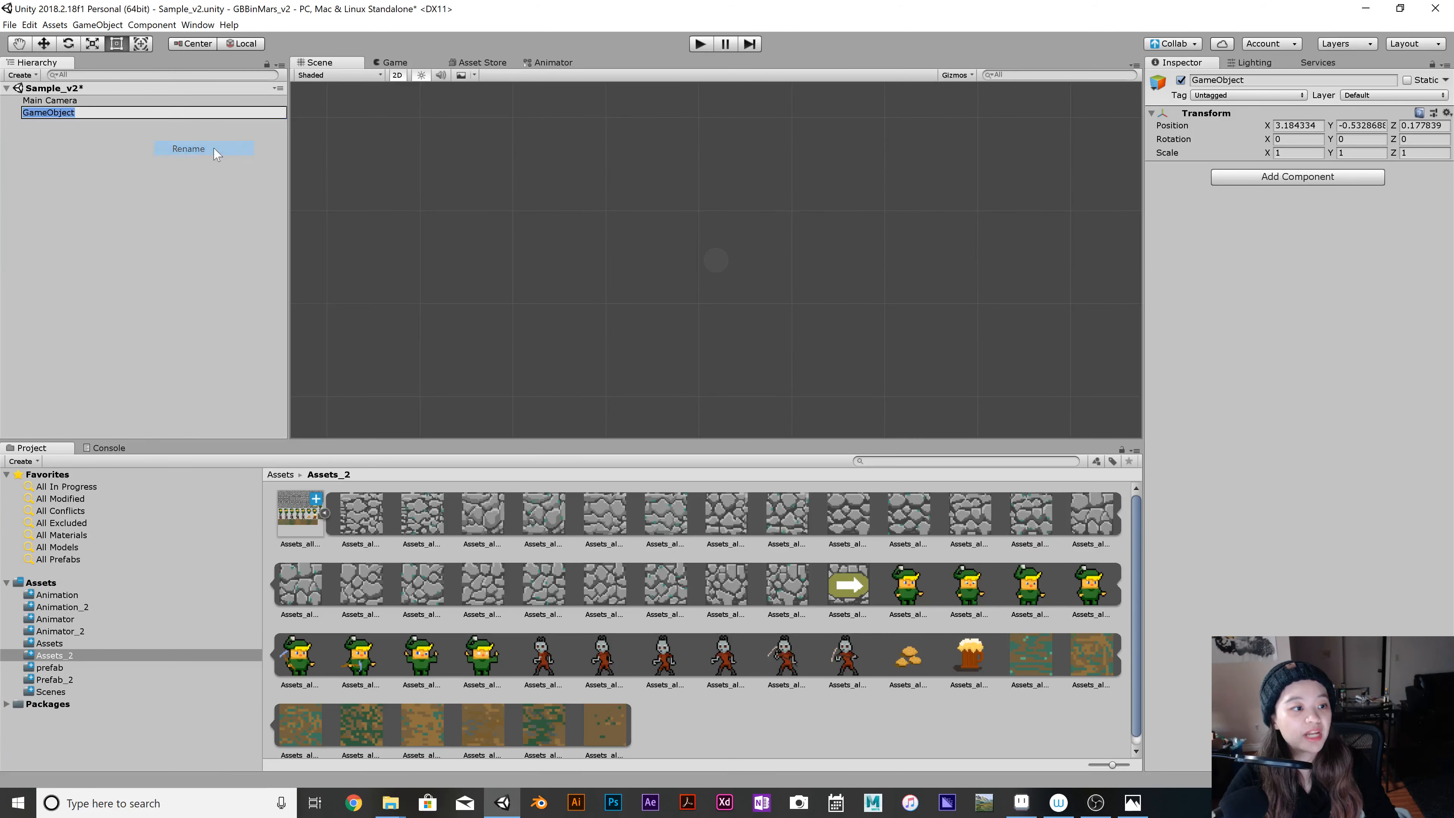
key(BackSpace)
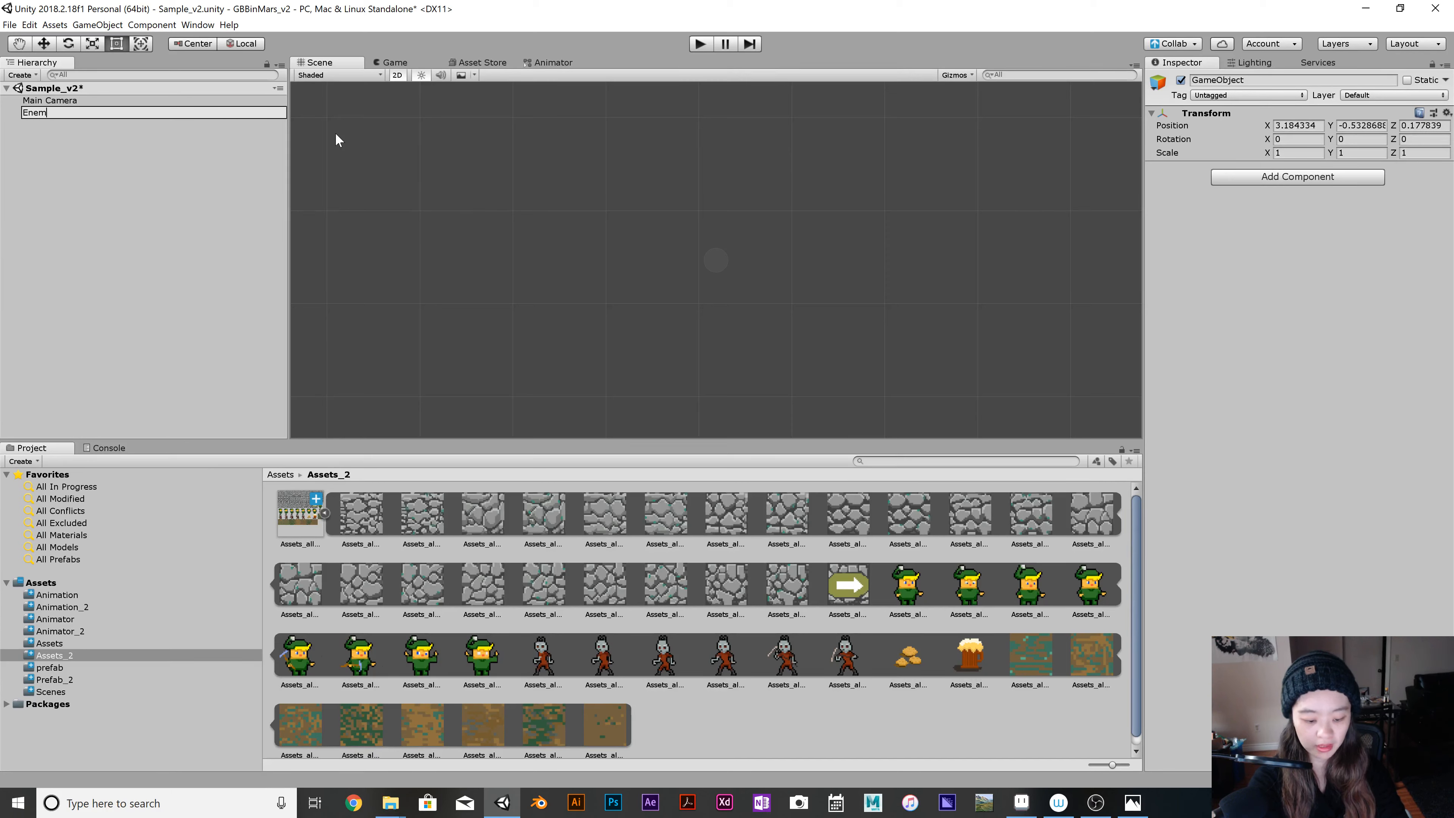
key(Return)
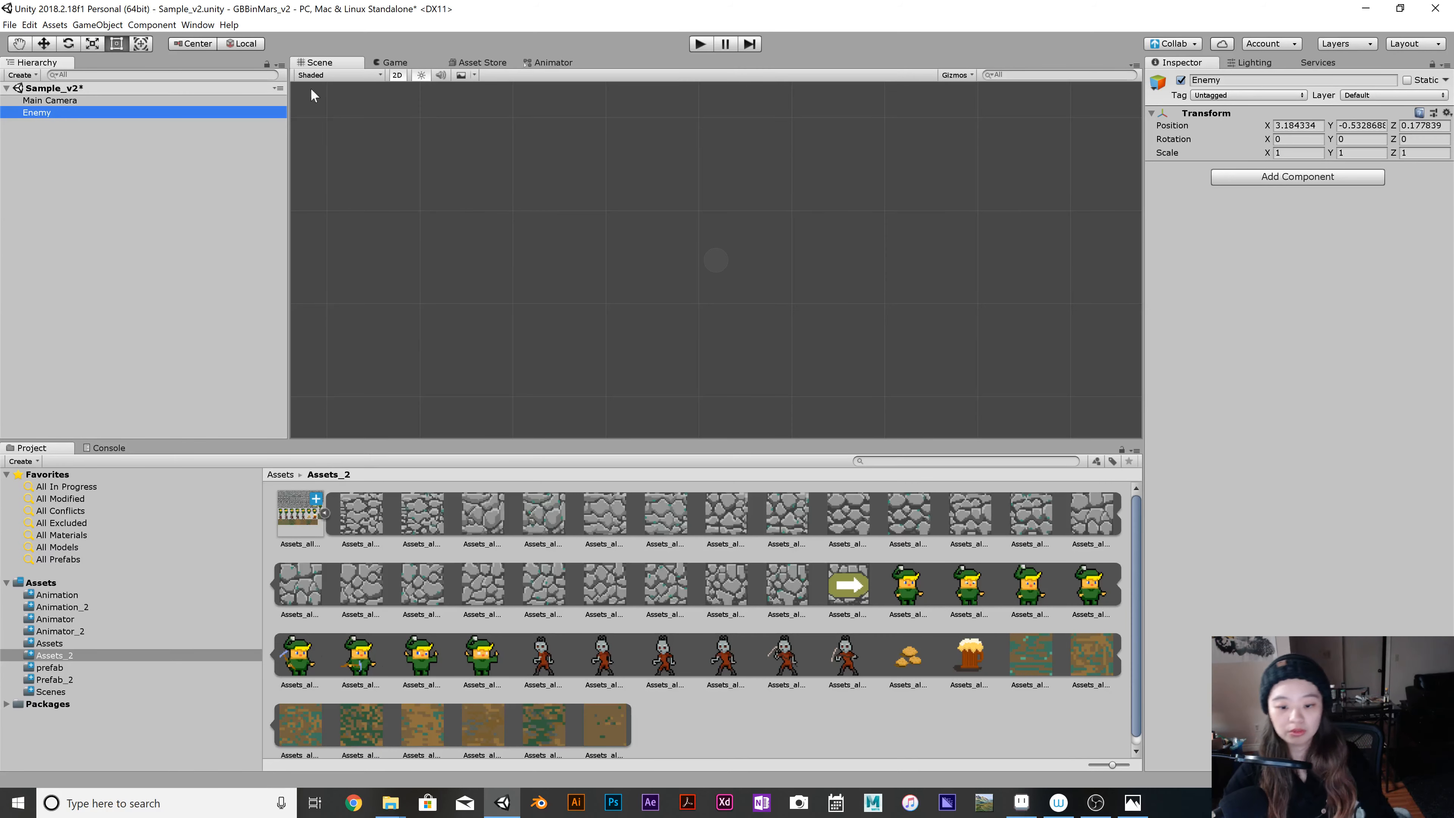
Create an animation on the Enemy from the first four enemy sprites and save it as EnemyIdle in the Animation_2 folder.
click(543, 658)
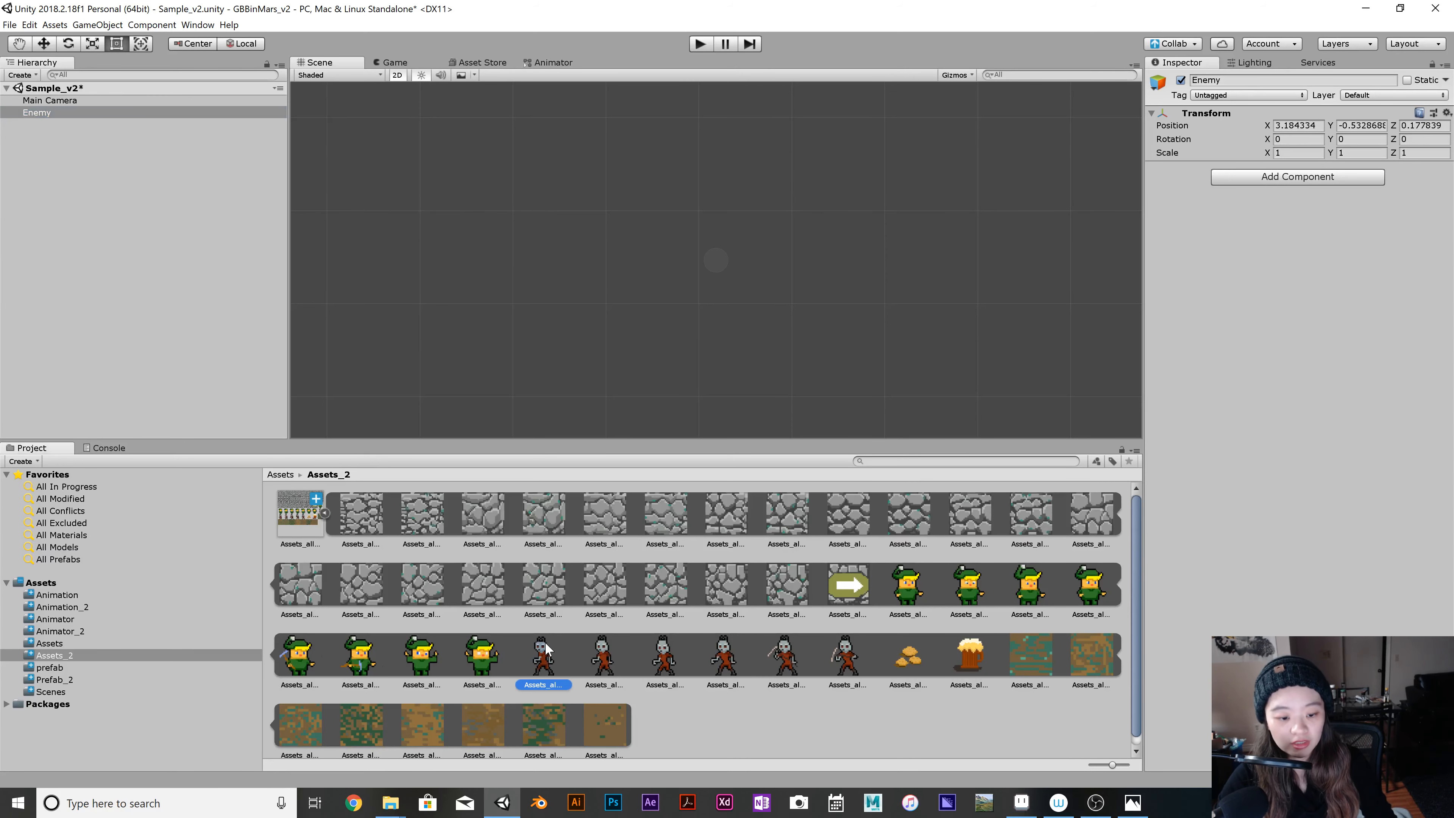
shift+click(724, 663)
drag(543, 658, 74, 122)
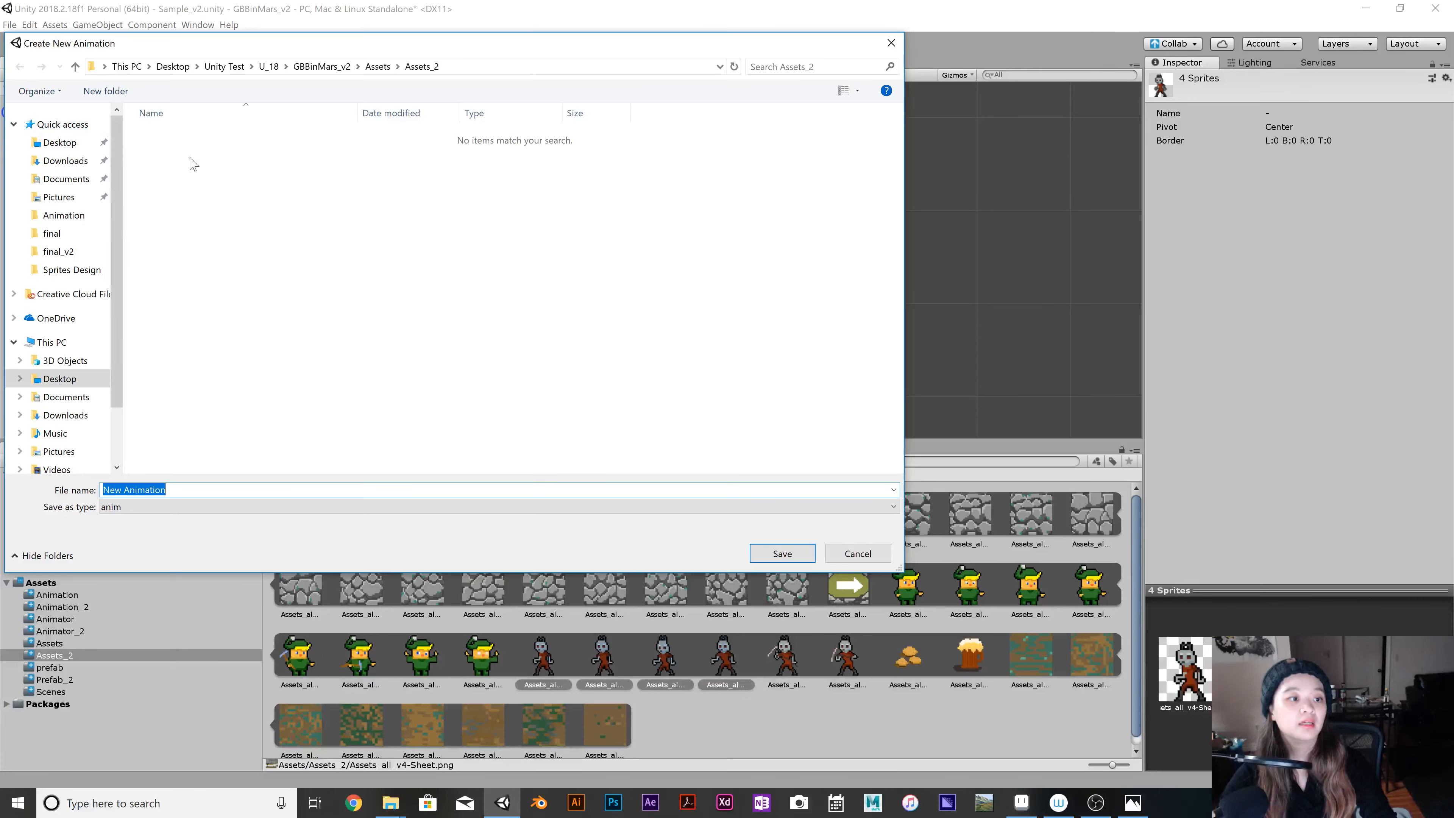
click(371, 67)
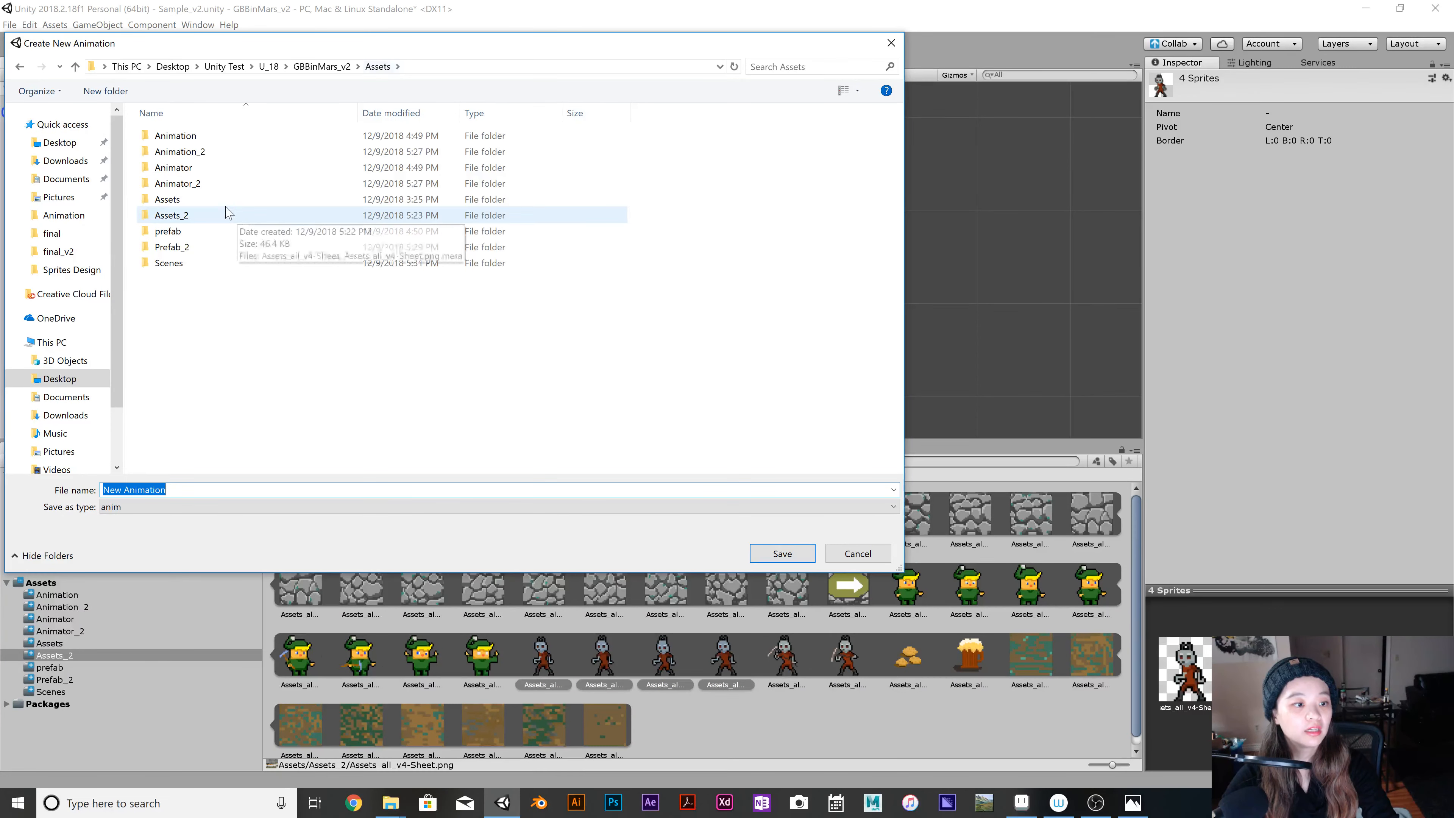
double_click(234, 153)
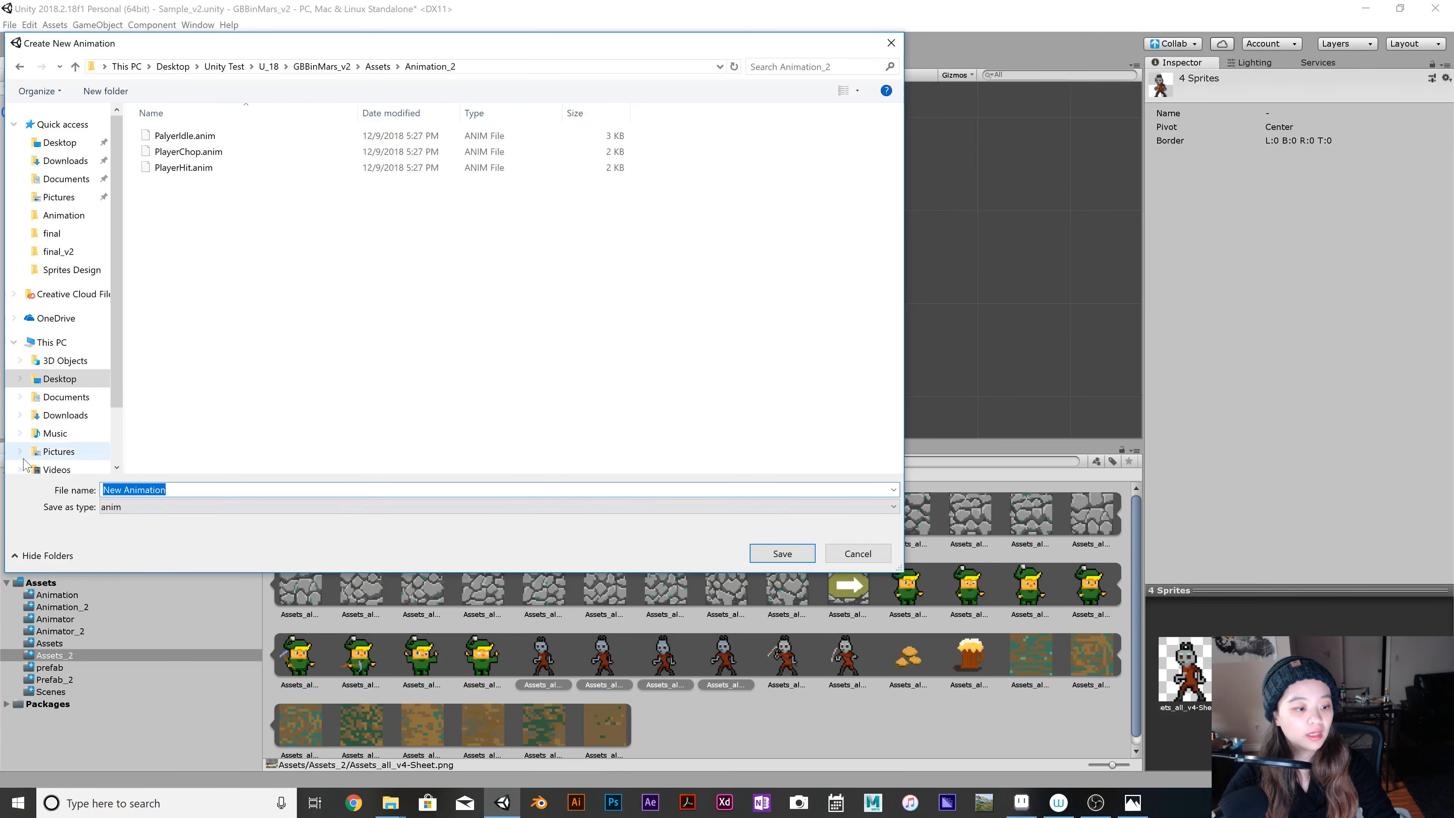
key(BackSpace)
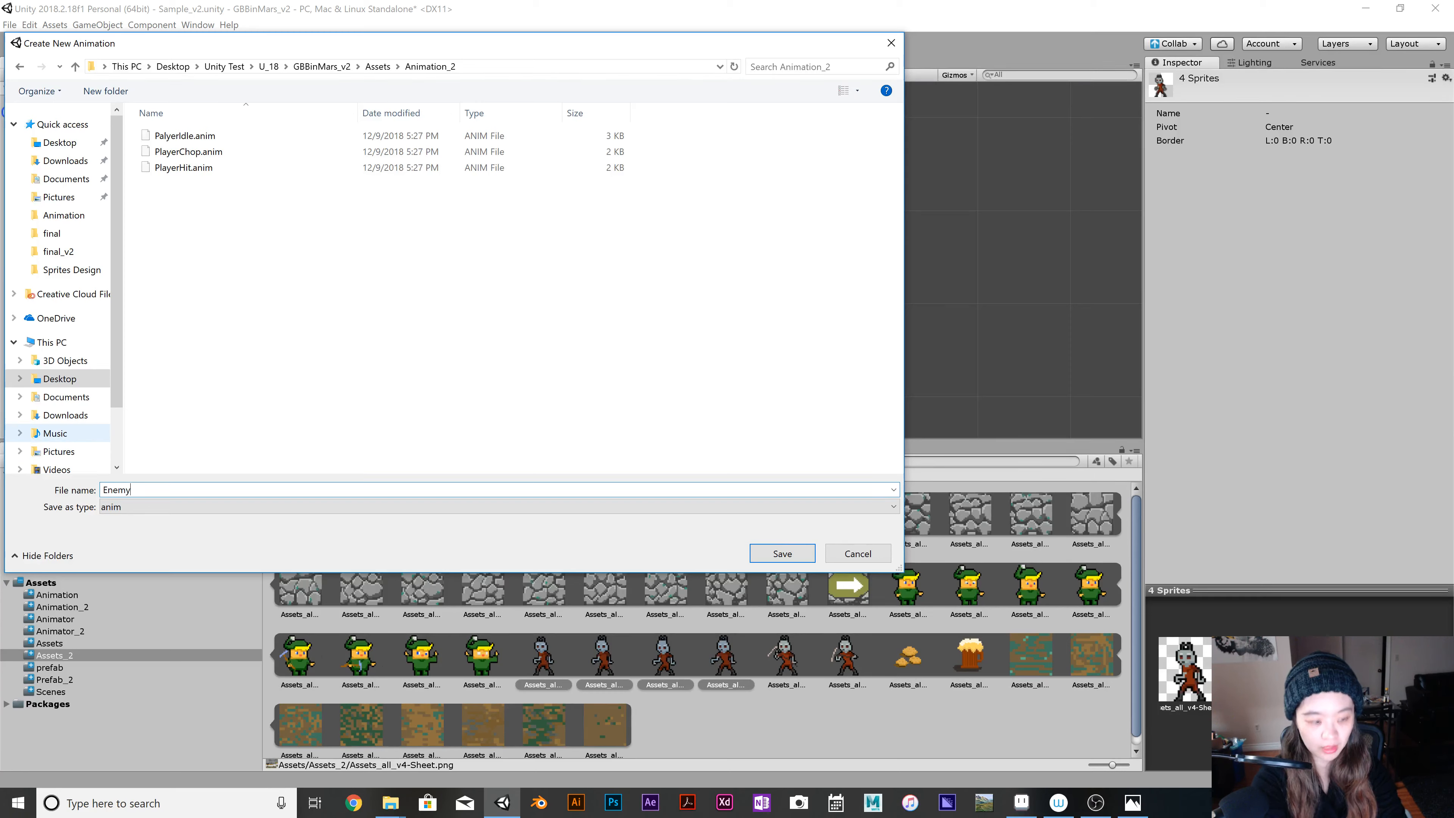
text(Enemy)
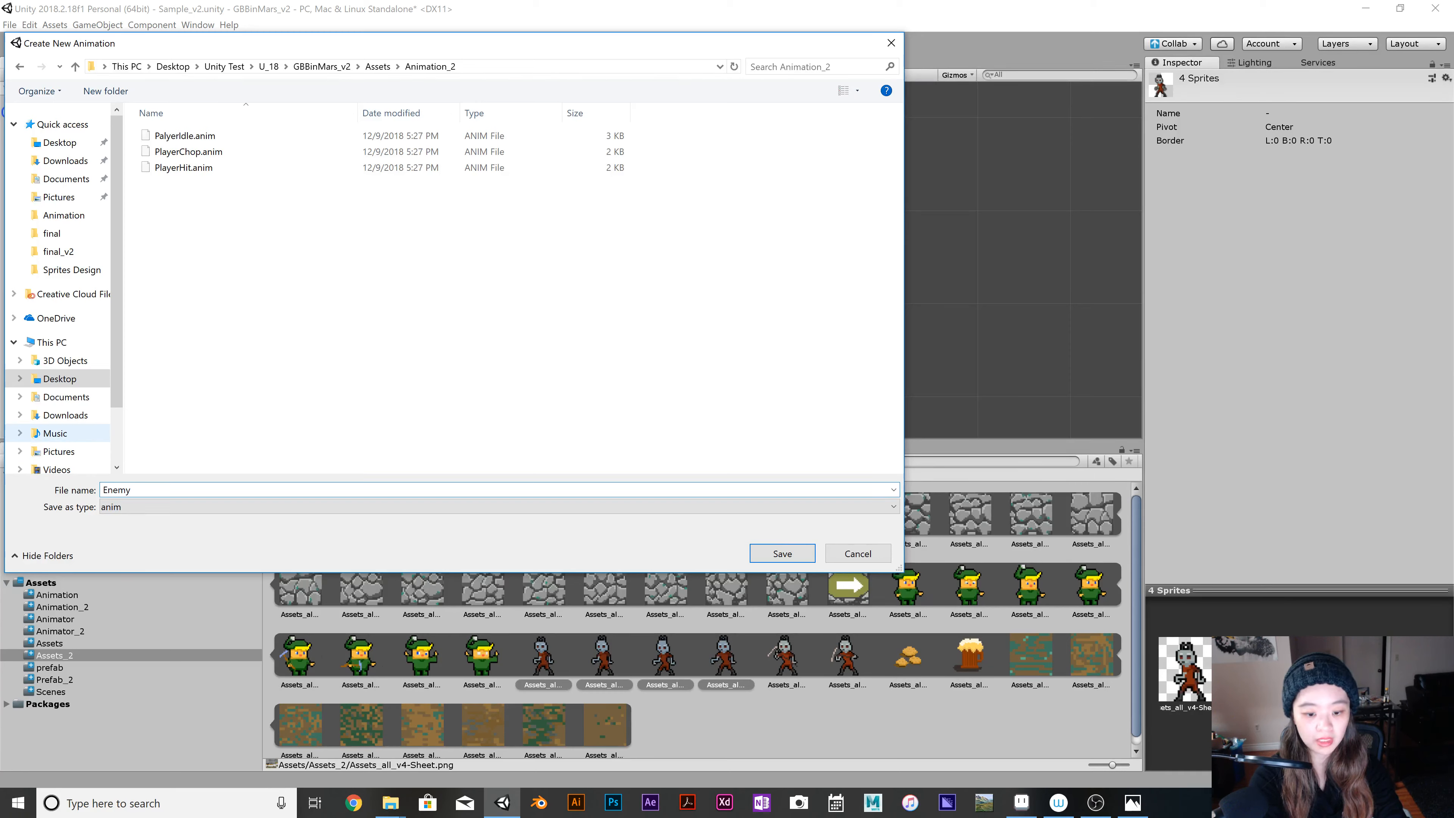
text(Id)
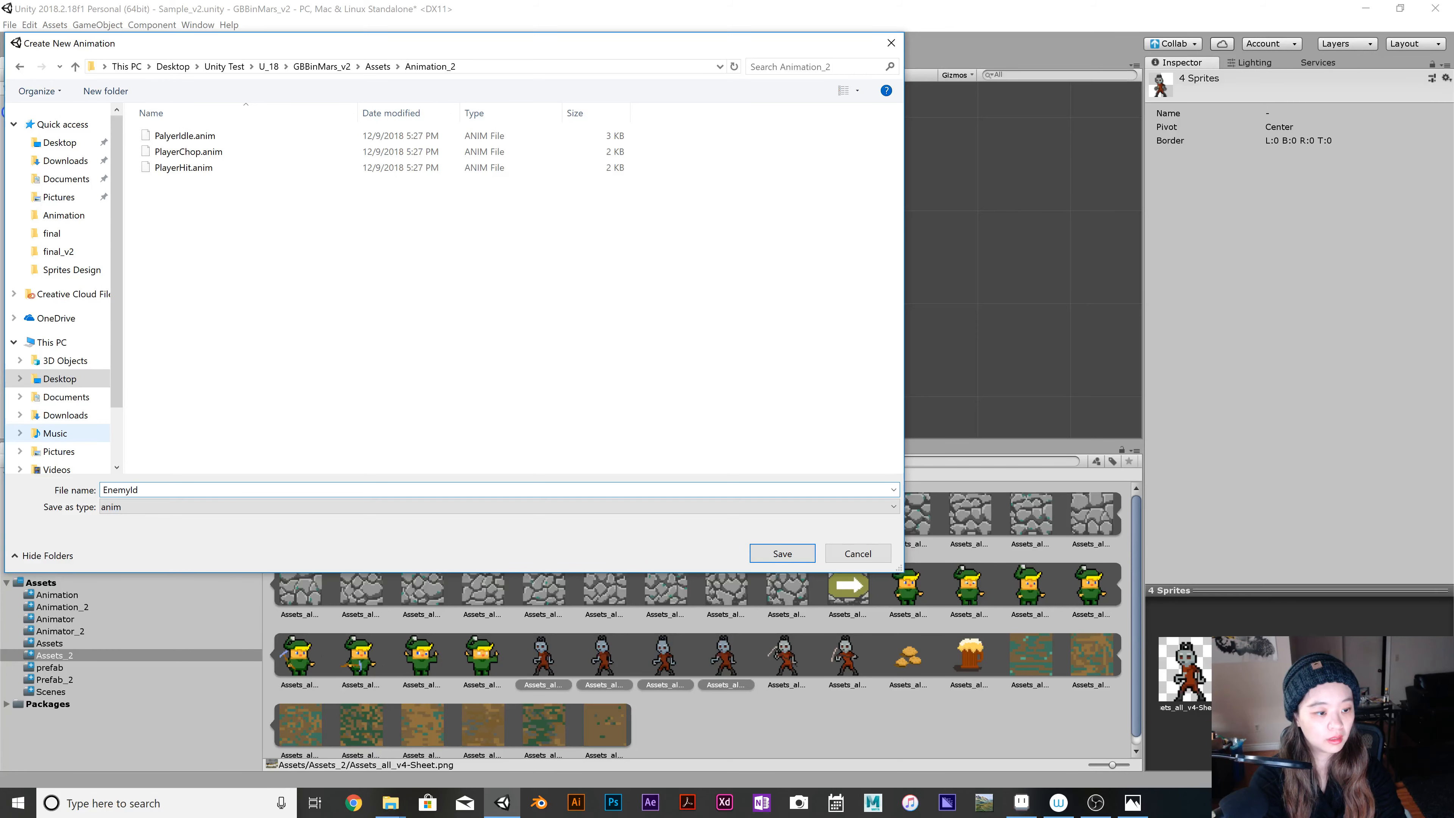
text(le)
key(Return)
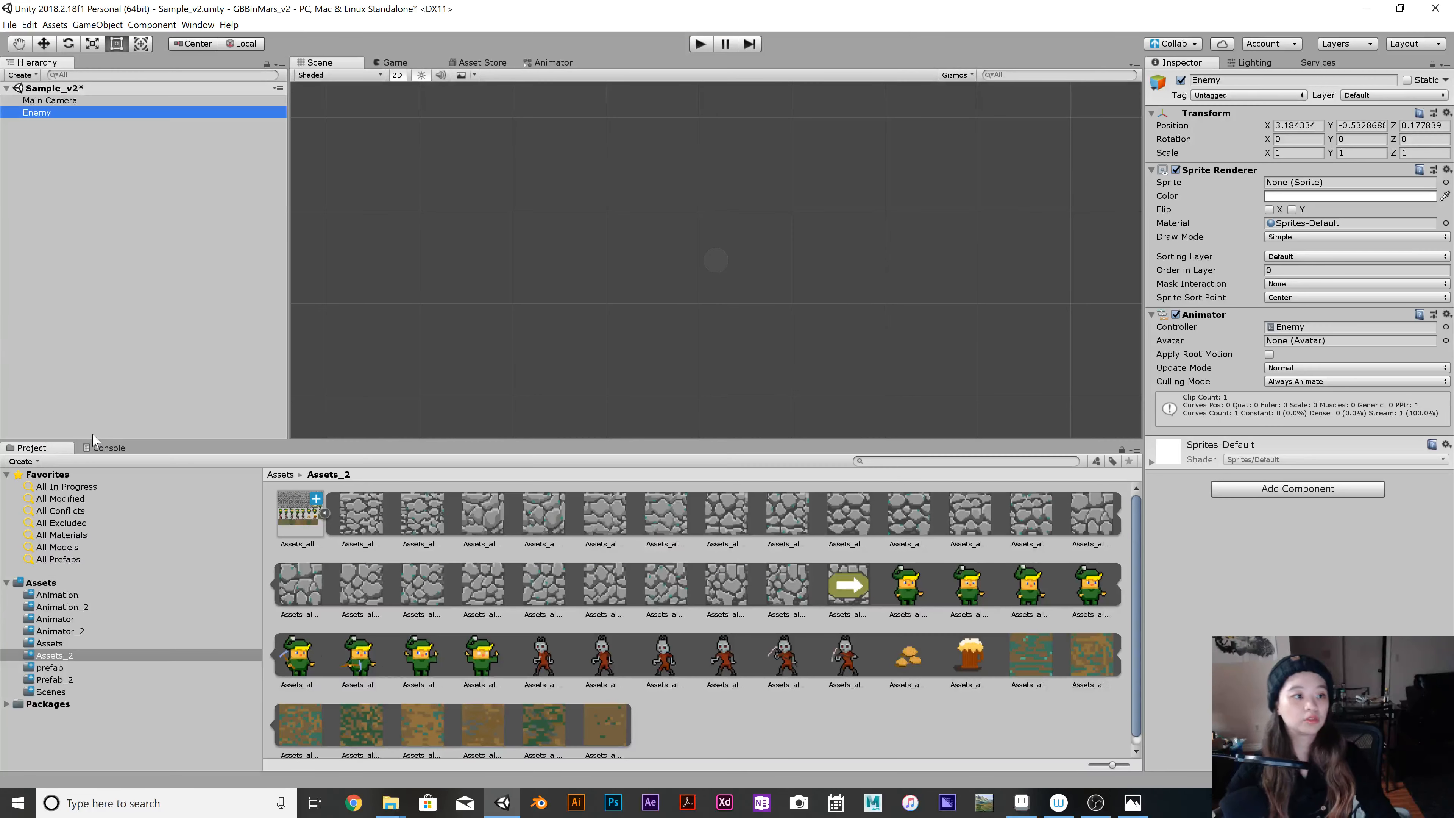
Add a new tag named Enemy to the project's tag list.
click(1260, 96)
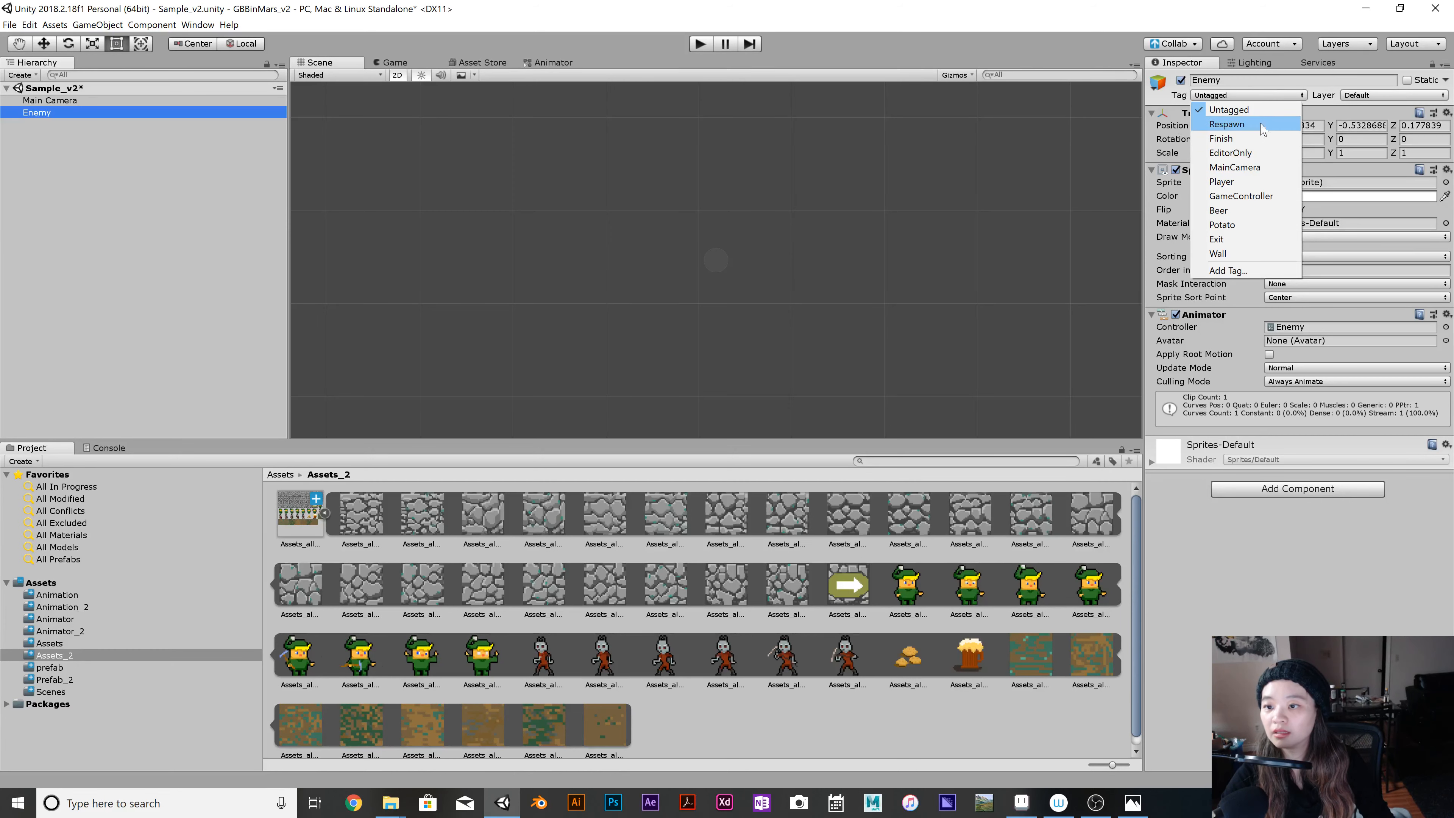
click(1271, 272)
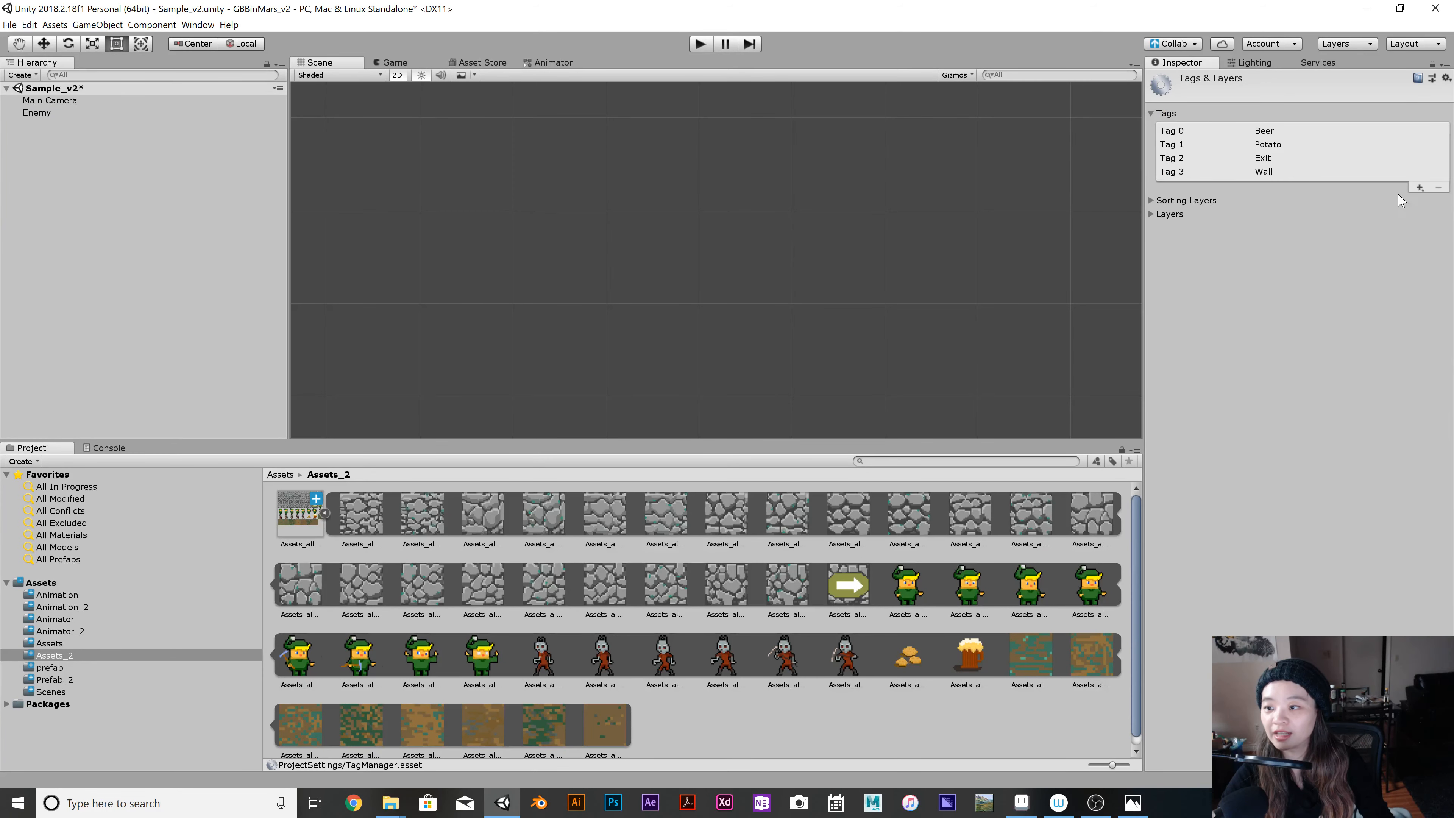
click(1420, 188)
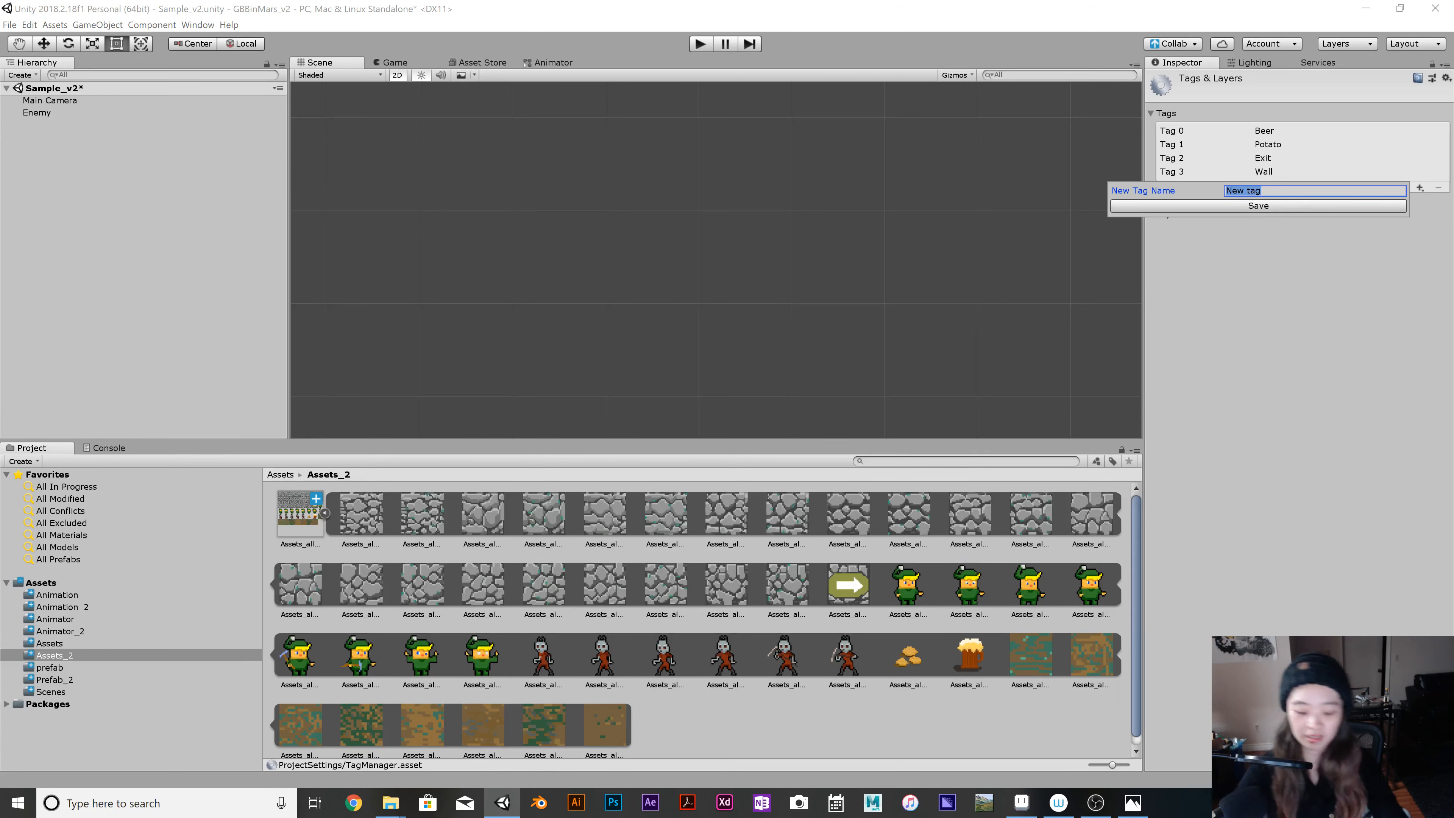
text(Ene)
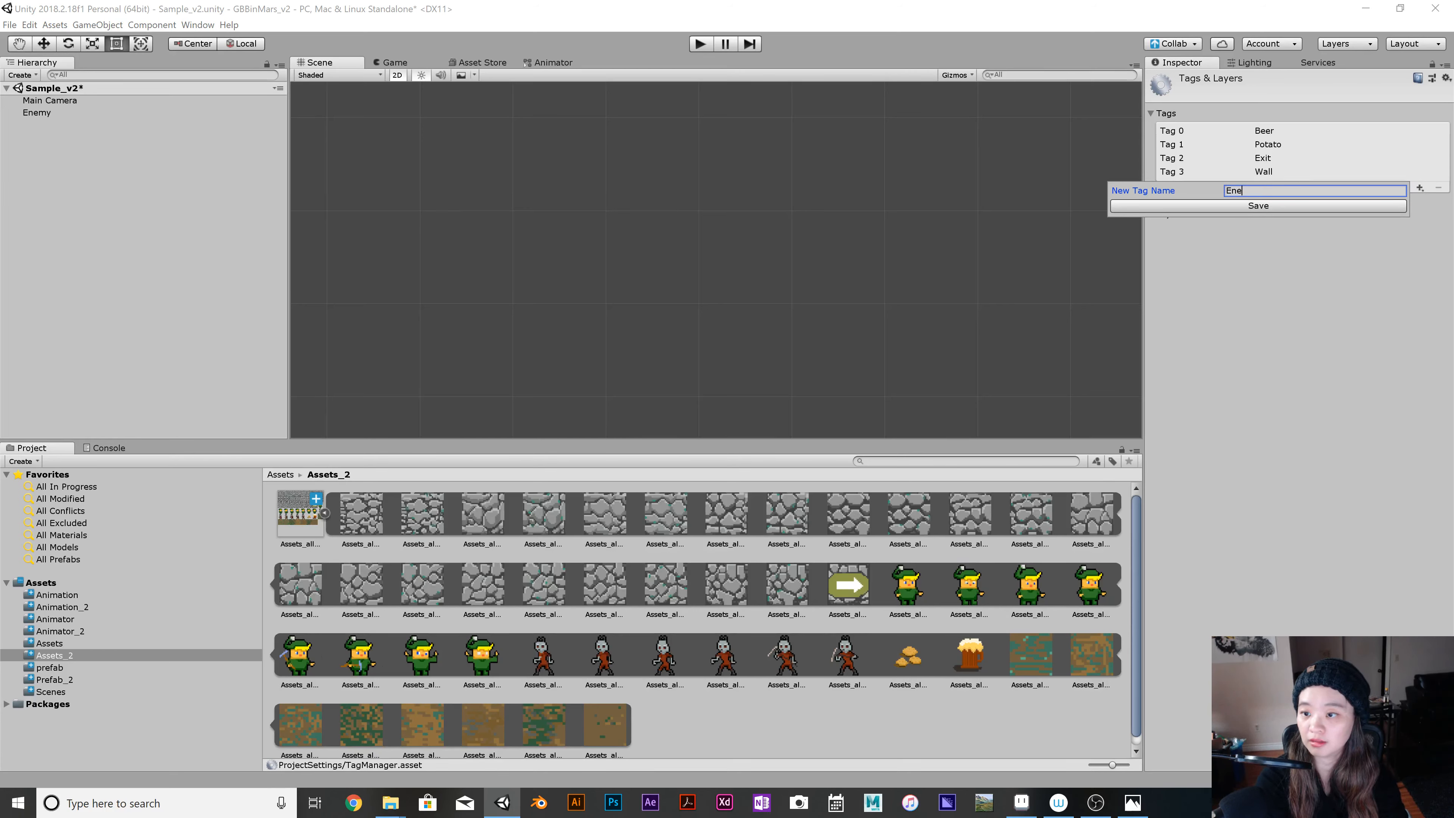
text(m)
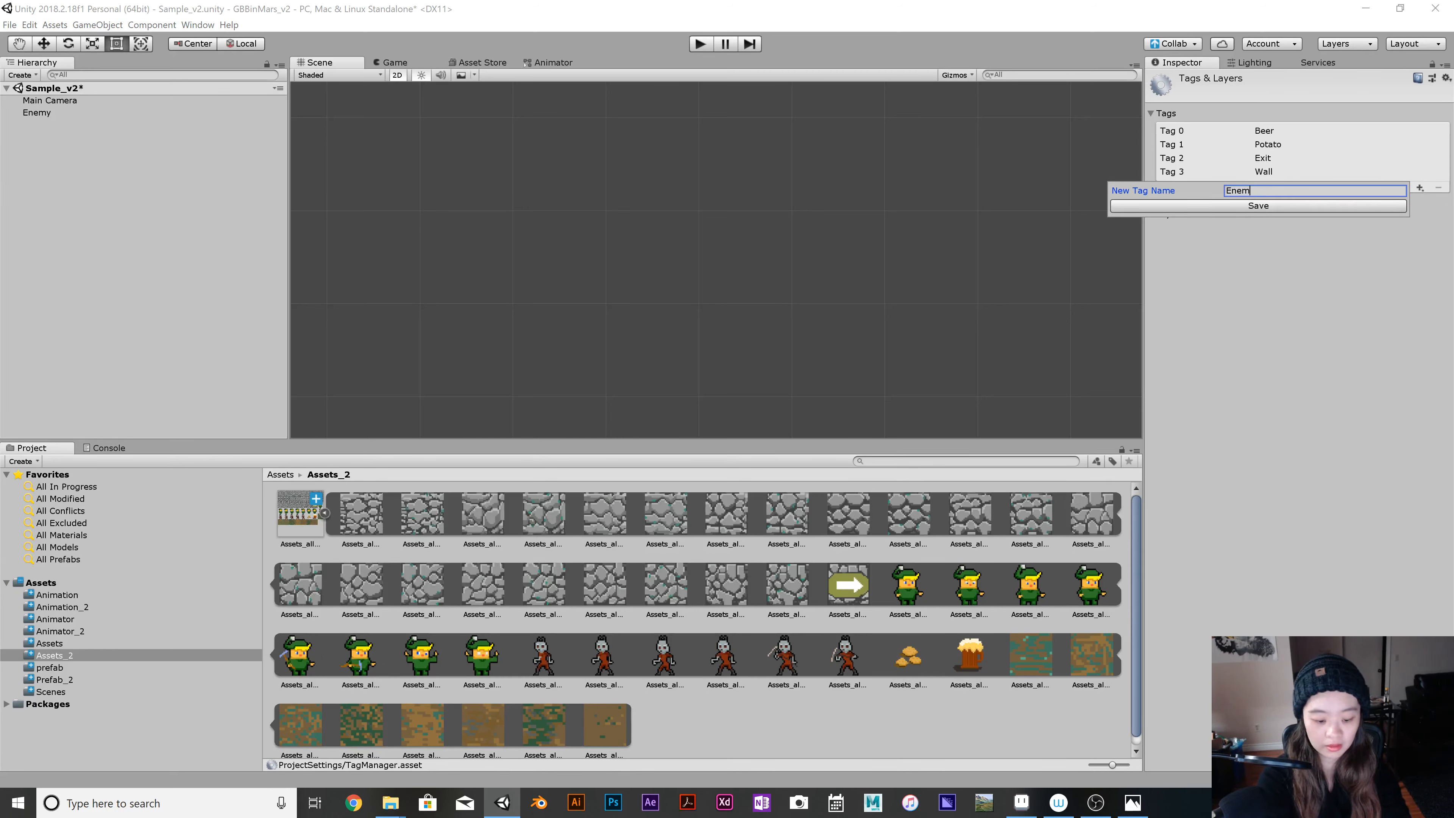
text(y)
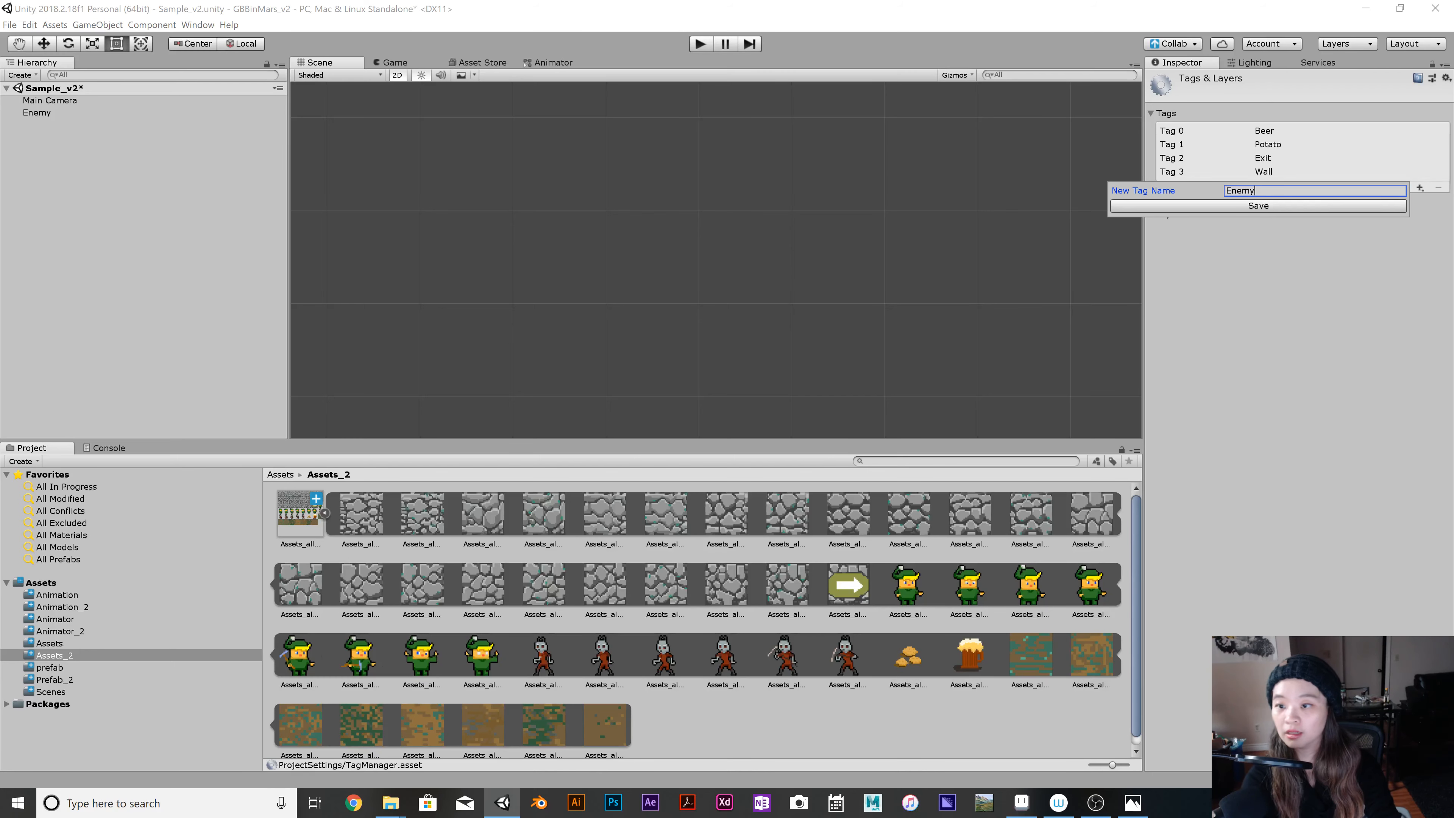
key(Return)
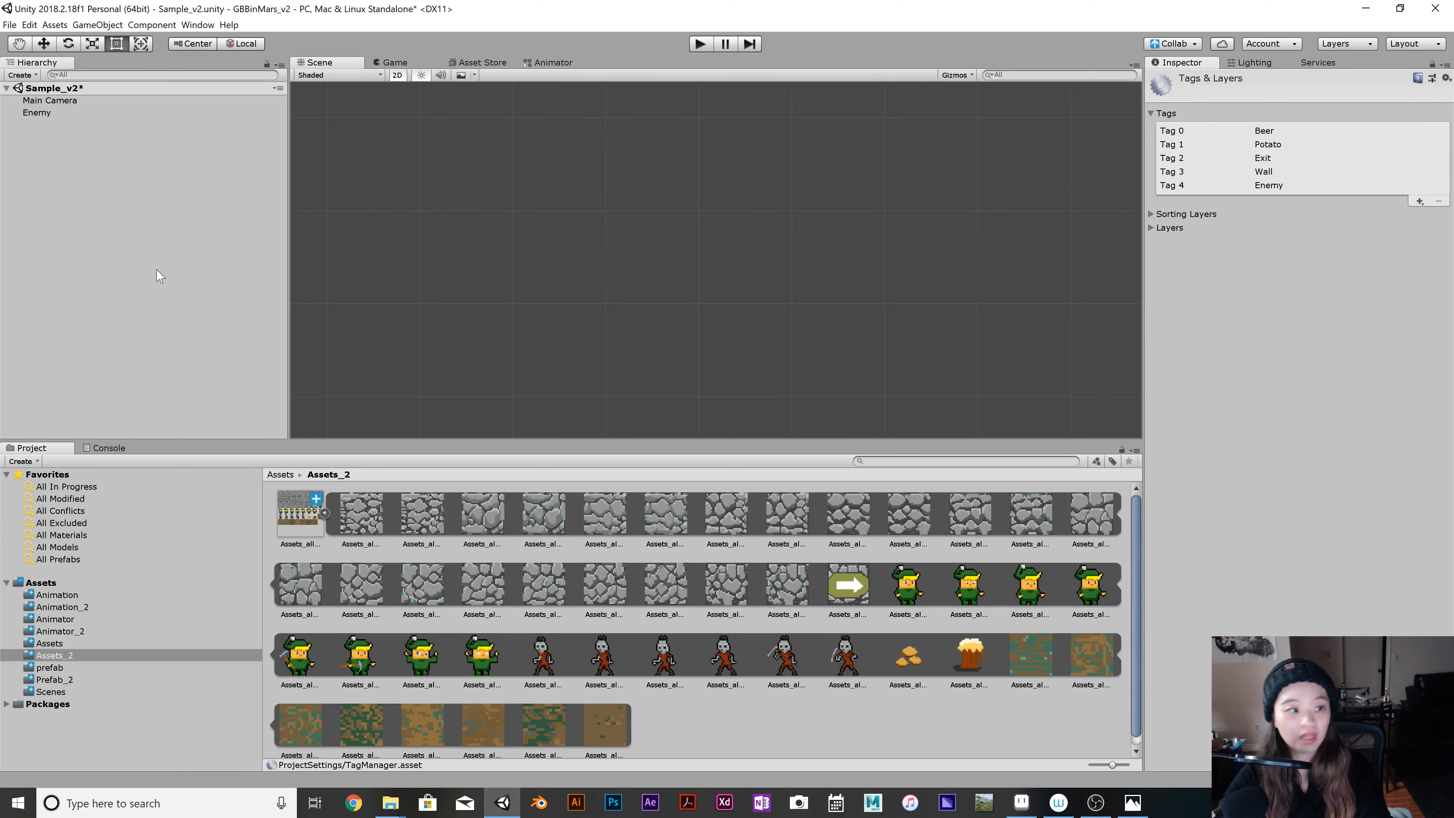
Create an animation on the Enemy from the last two enemy sprites and save it as EnemyChop in the Animation_2 folder.
click(37, 113)
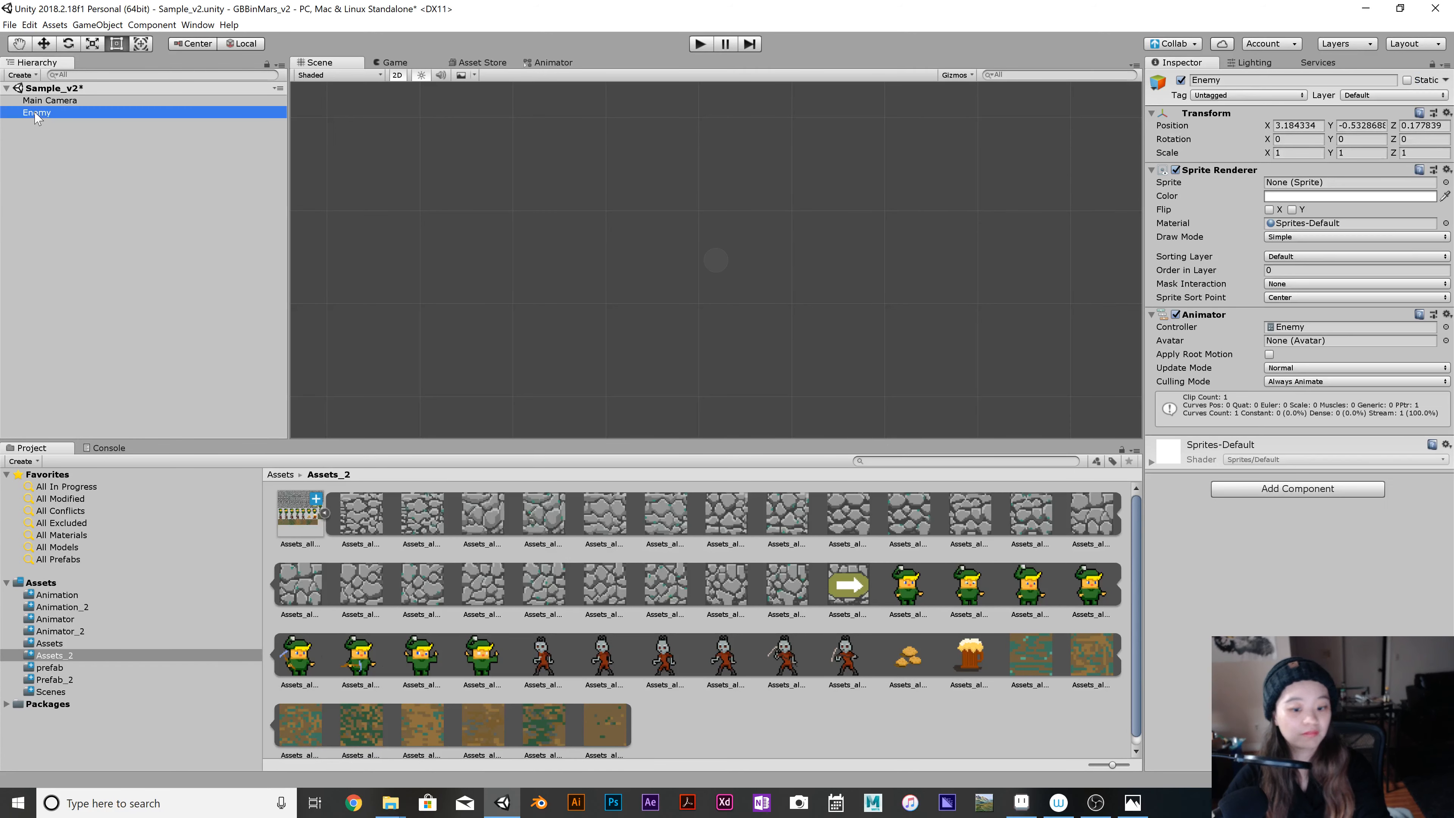
click(786, 658)
shift+click(853, 667)
drag(853, 668, 38, 117)
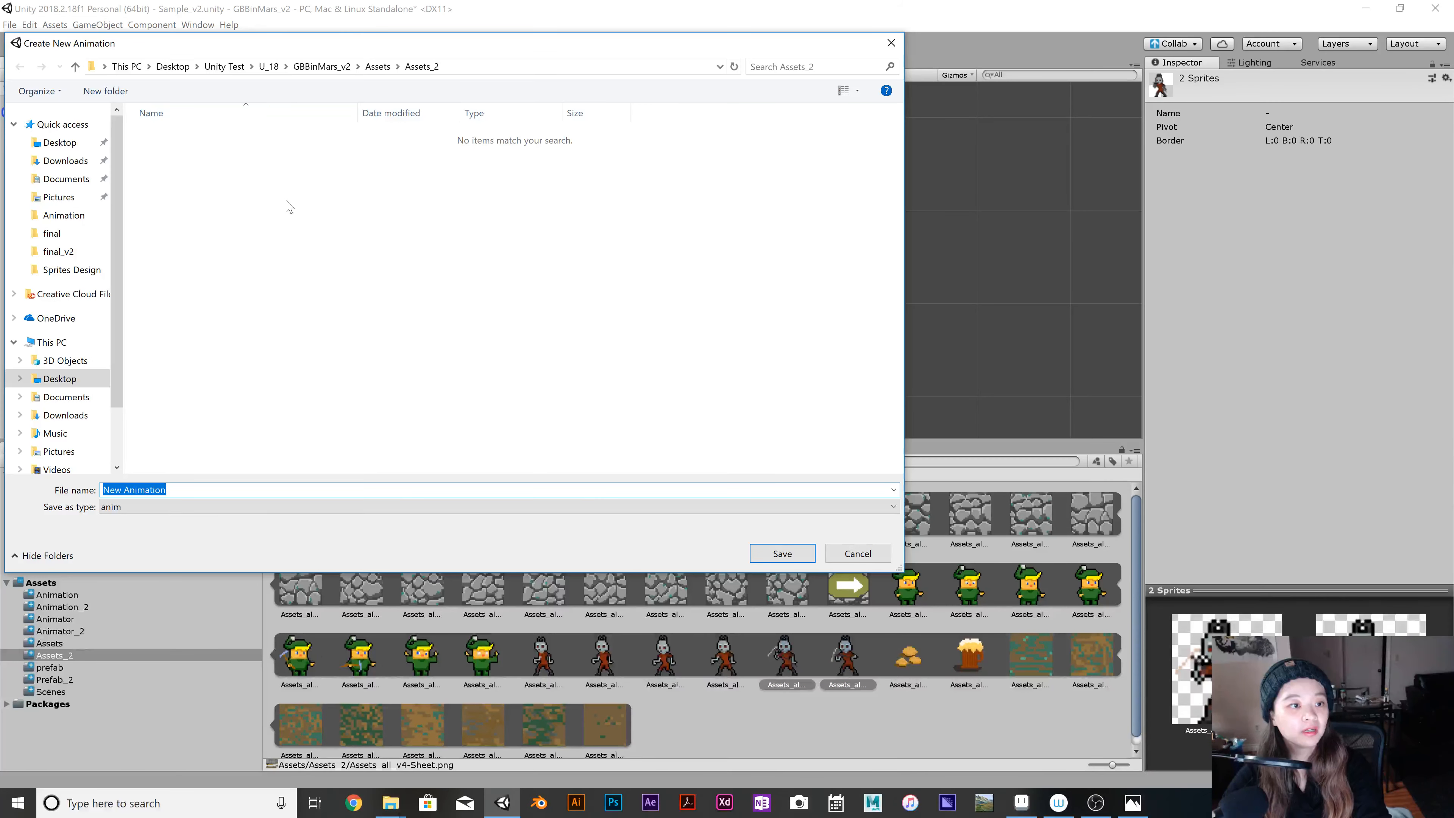
click(320, 67)
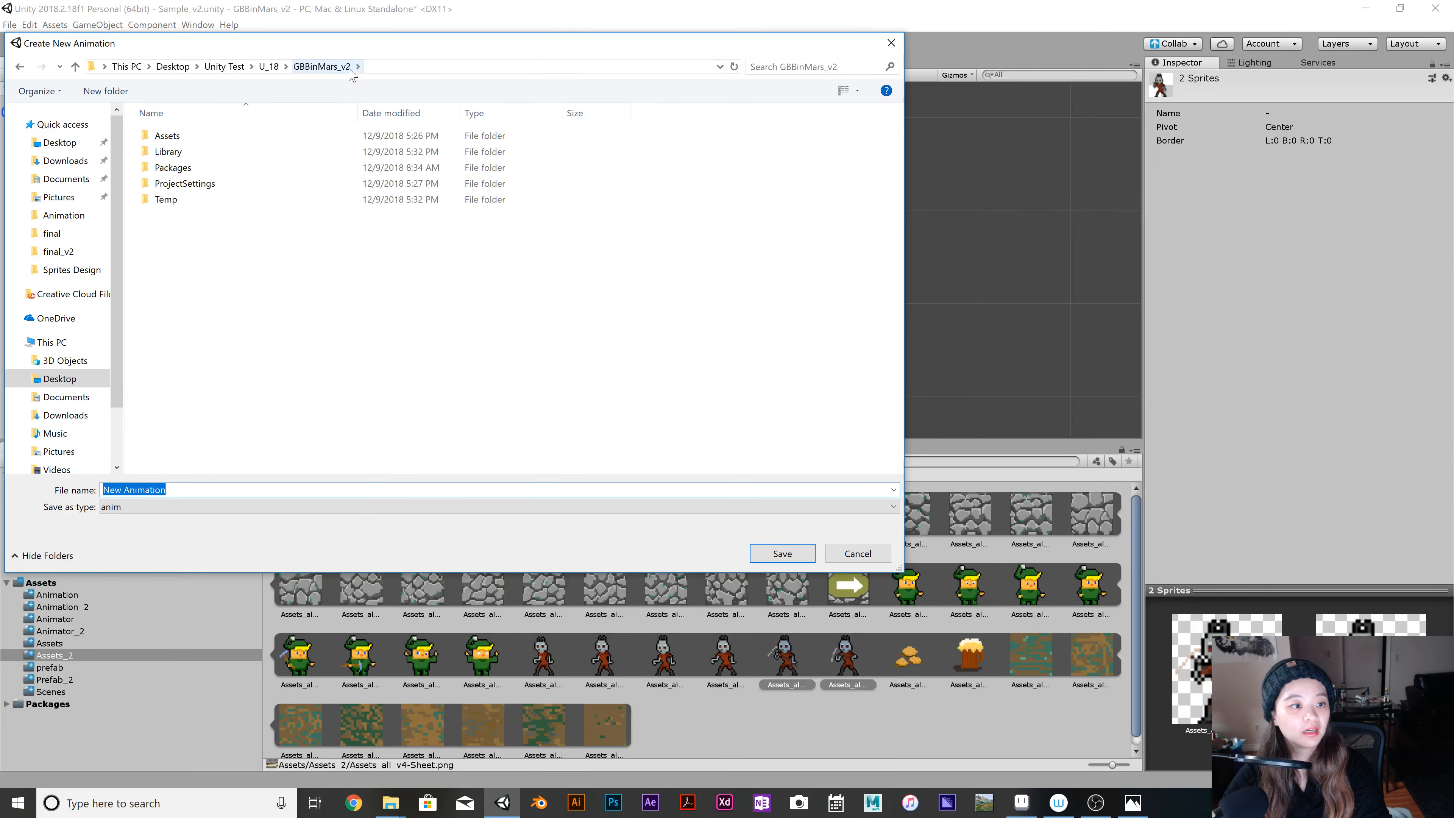
click(199, 140)
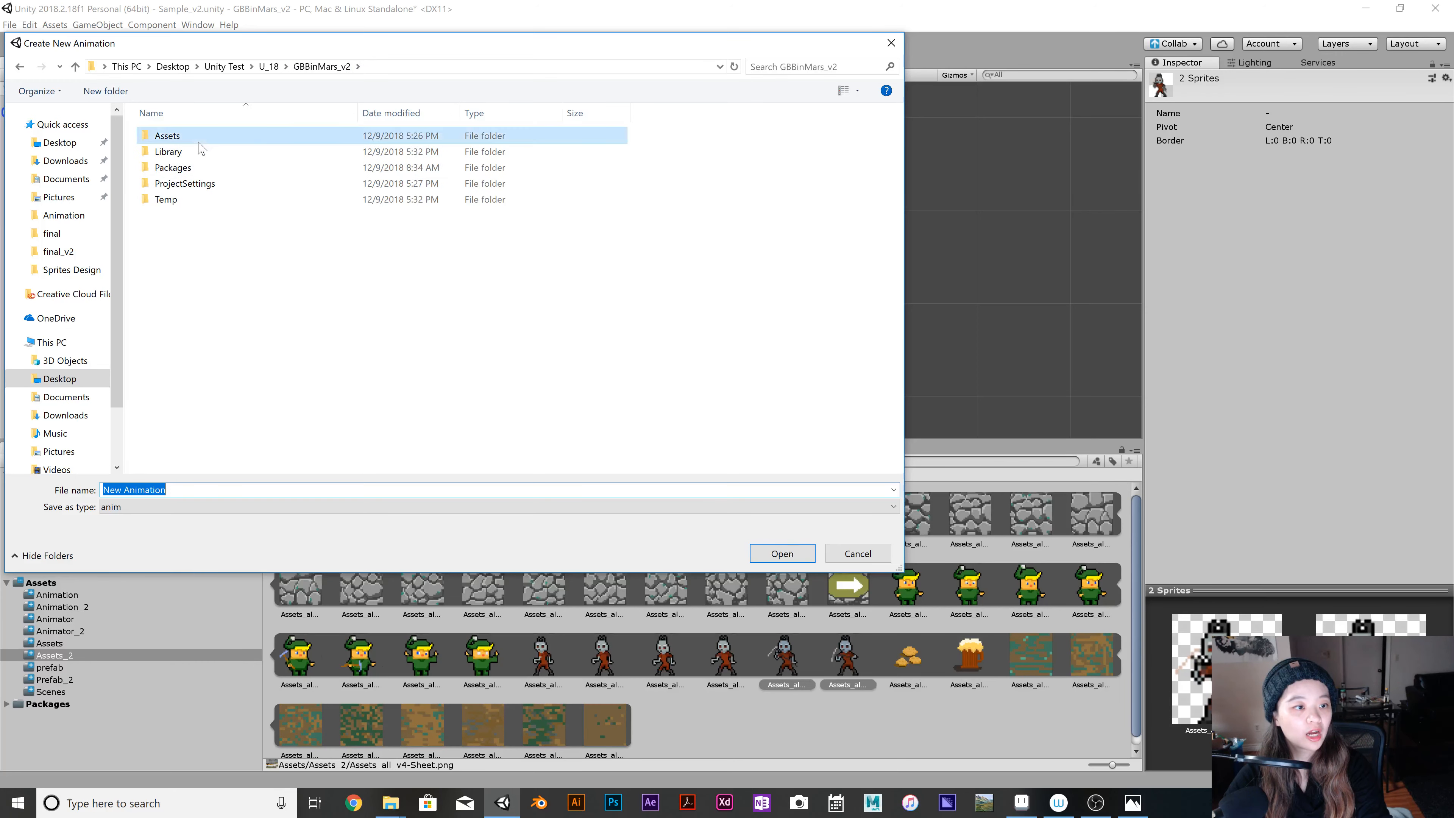
double_click(200, 141)
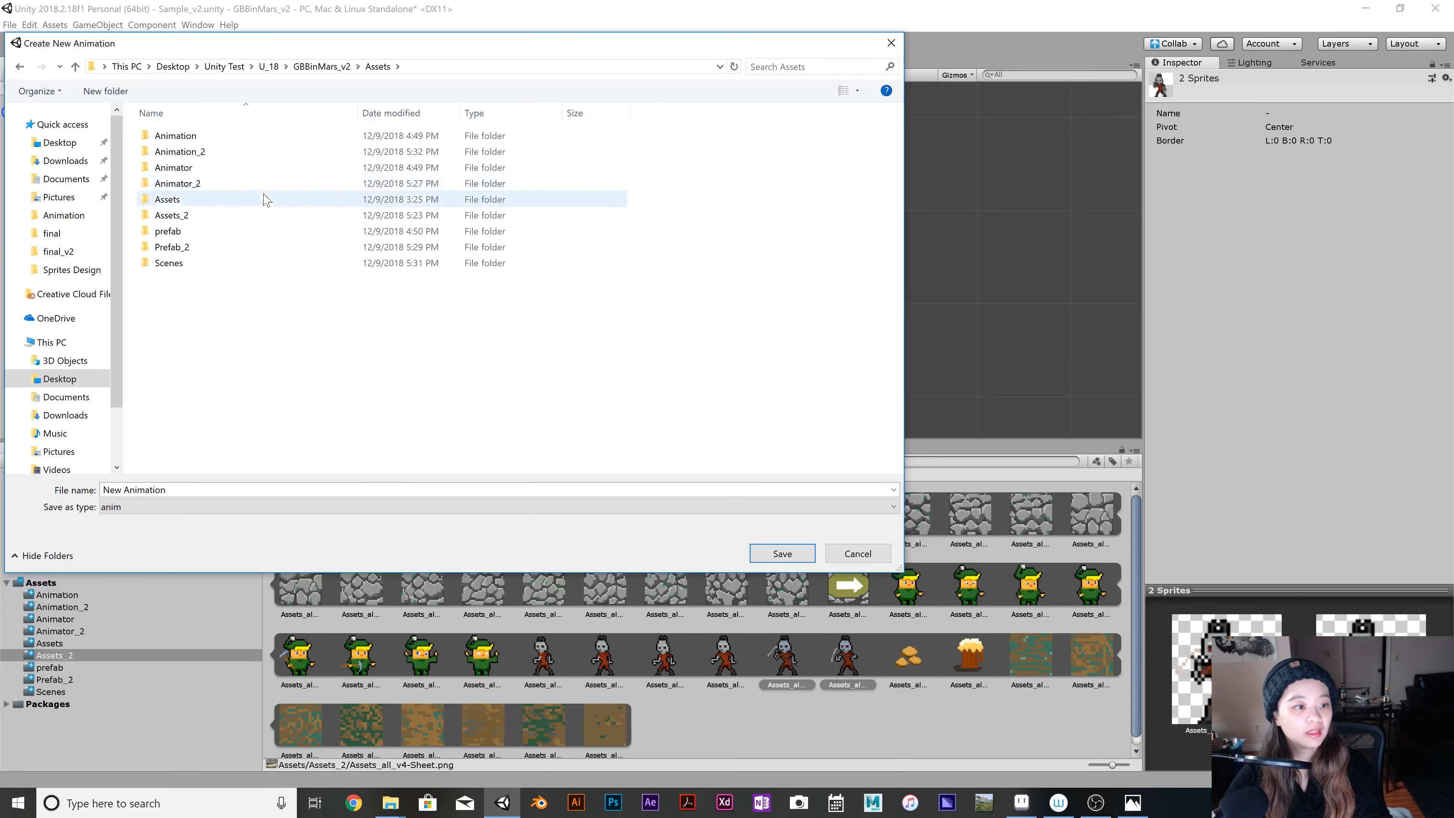
click(275, 151)
double_click(275, 152)
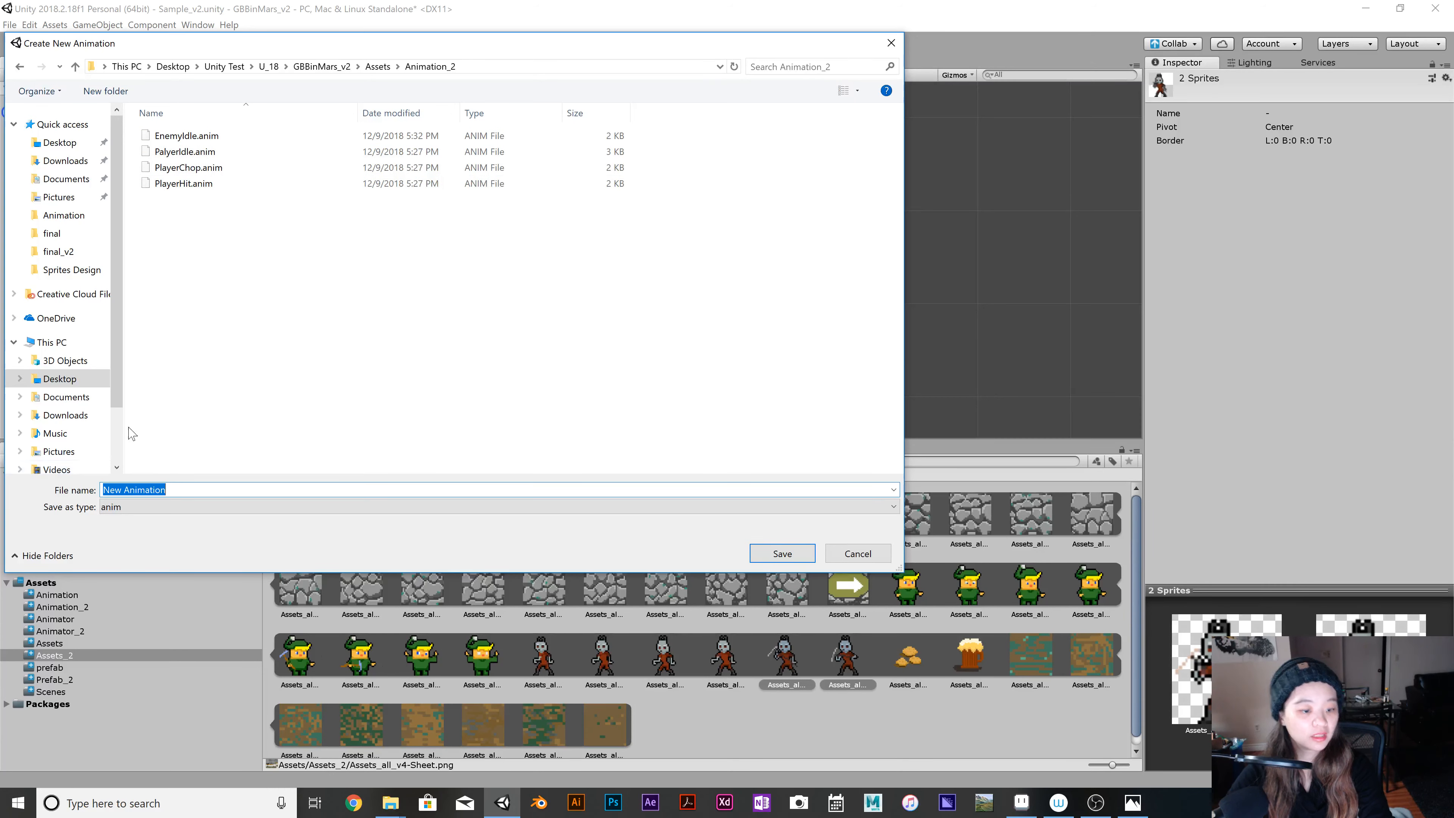
text(En)
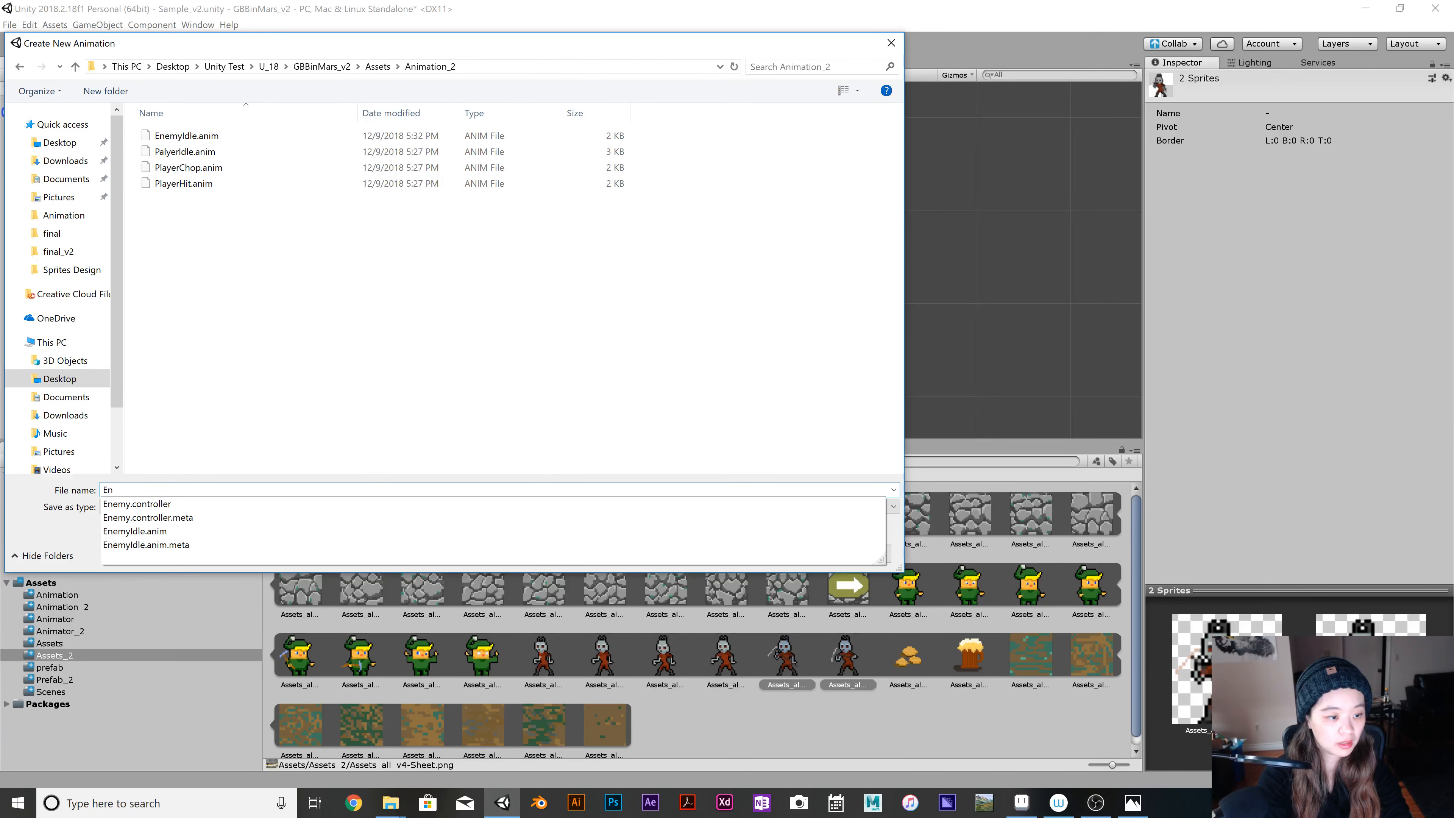
text(emyChop)
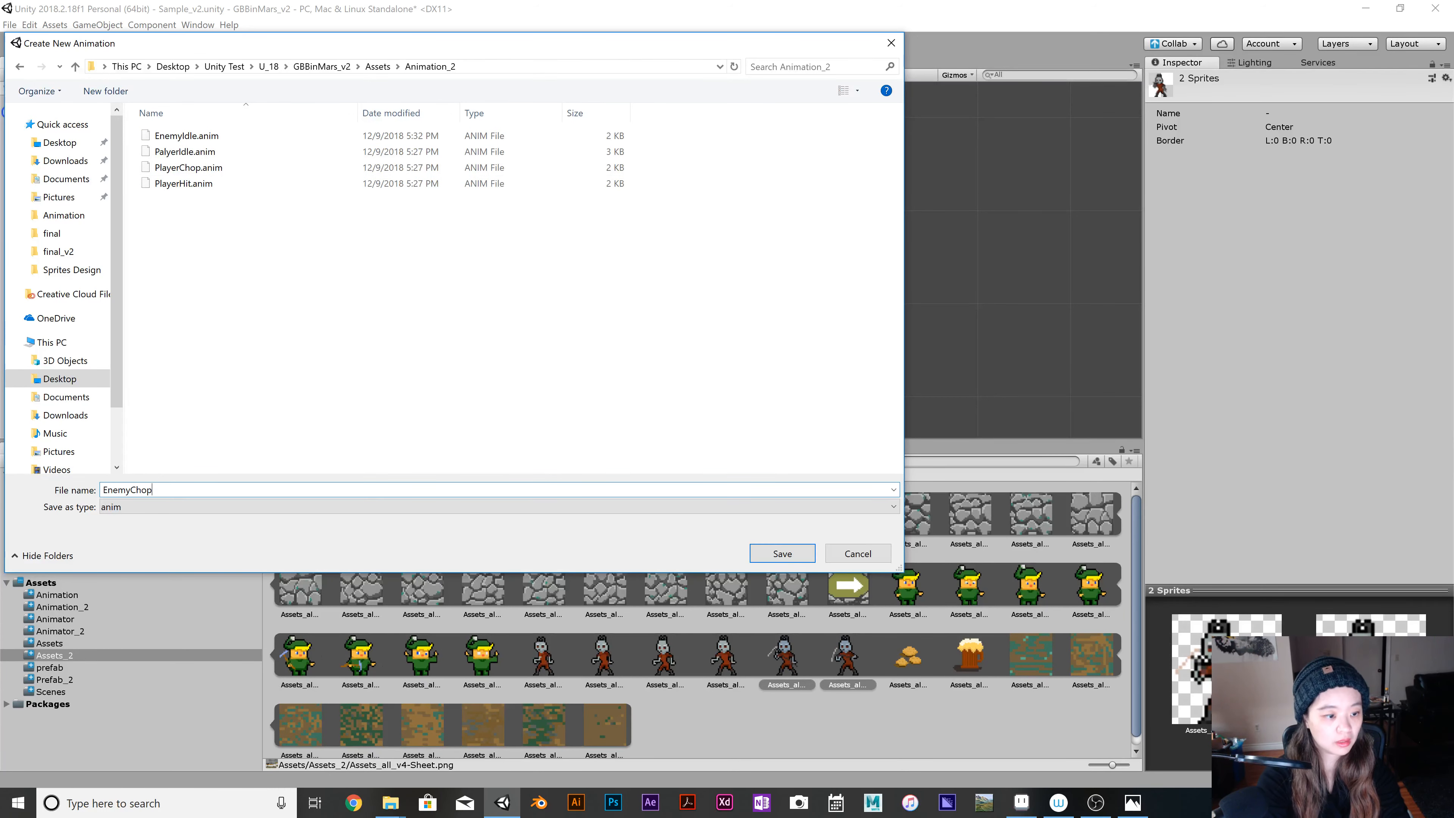
key(Return)
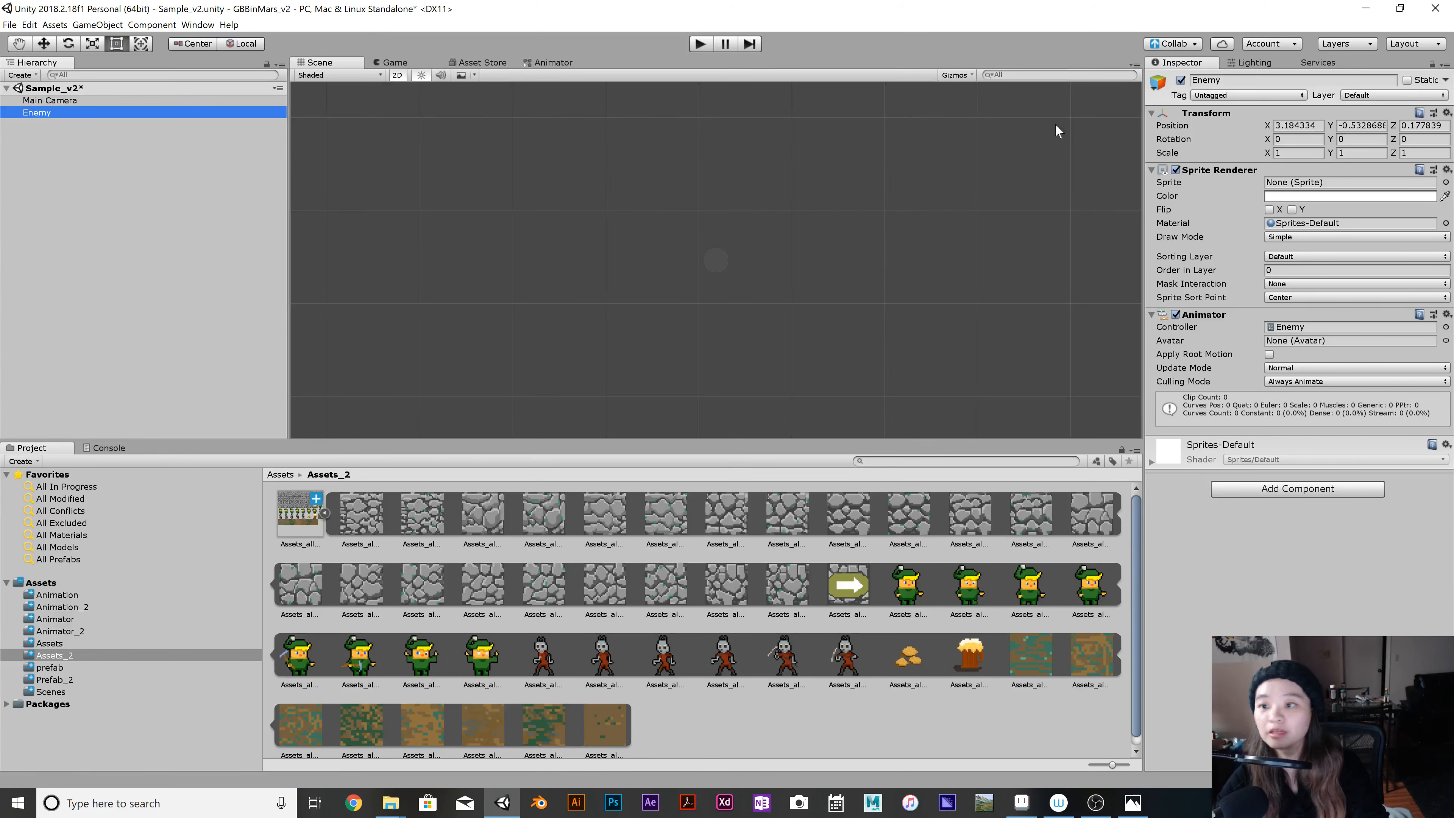
Assign the Enemy object the Enemy tag, the BlockingLayer layer and the Units sorting layer.
click(1225, 95)
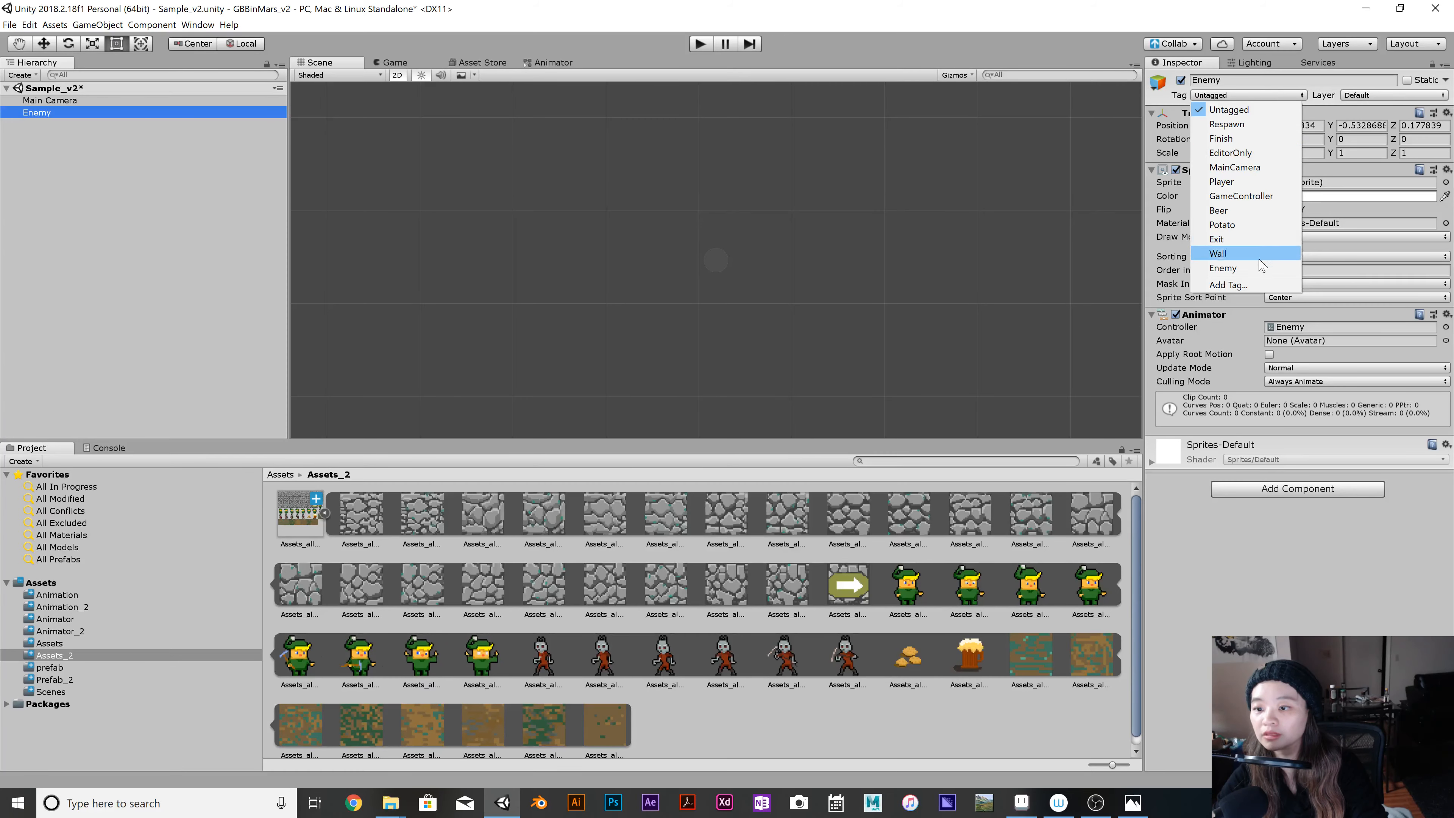
click(1248, 268)
click(1380, 96)
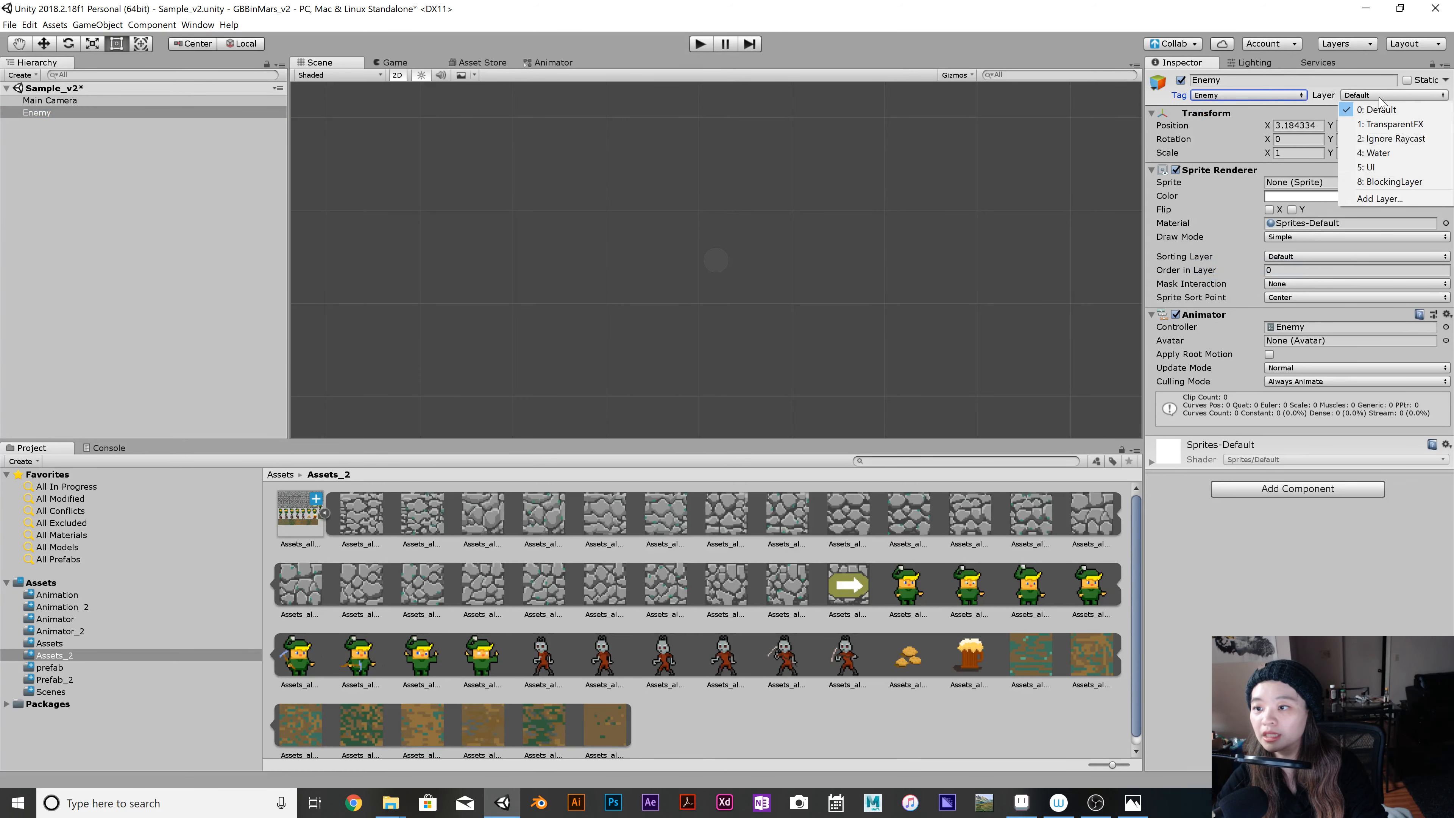
click(1360, 182)
click(1348, 258)
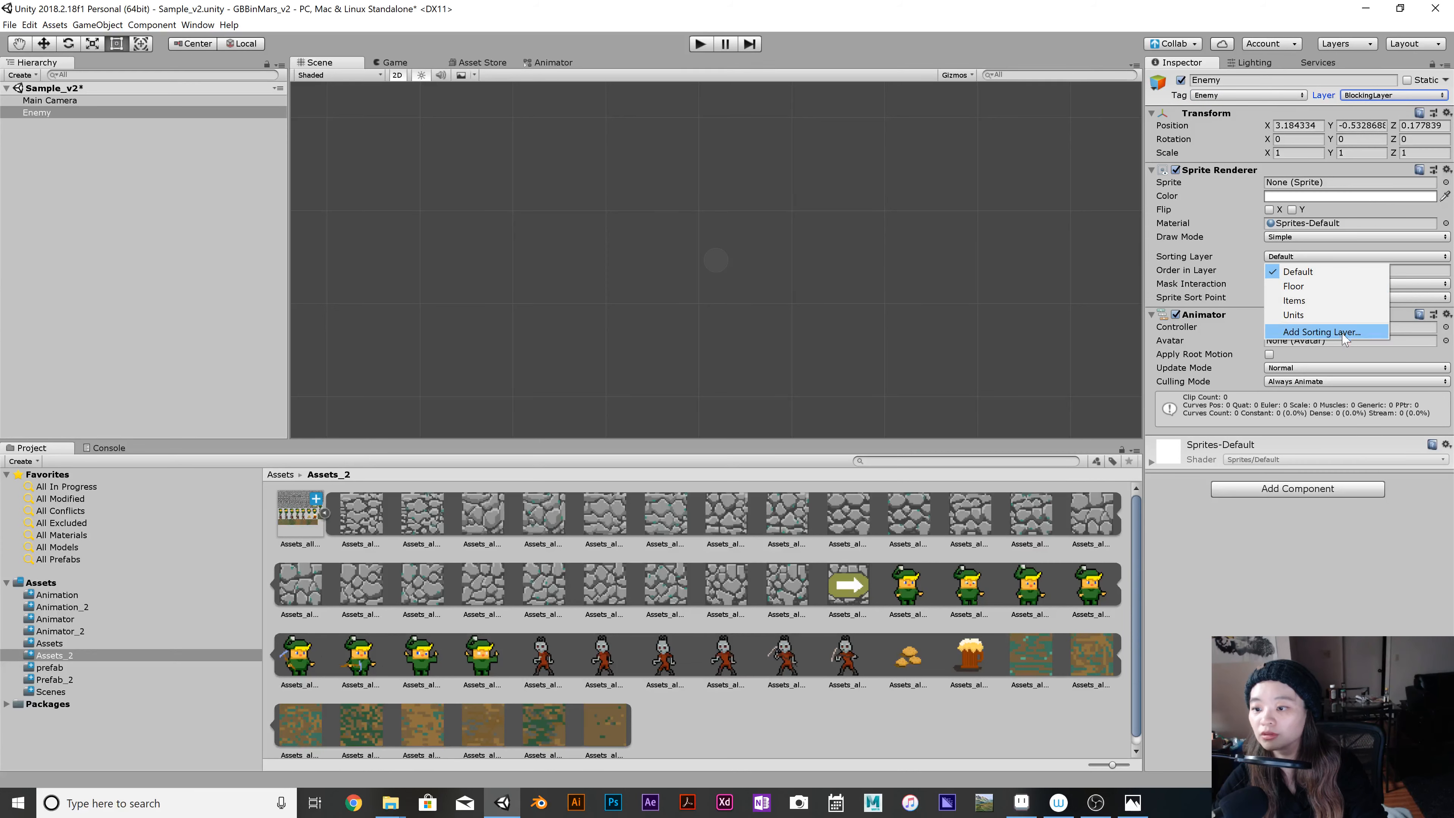
click(1360, 315)
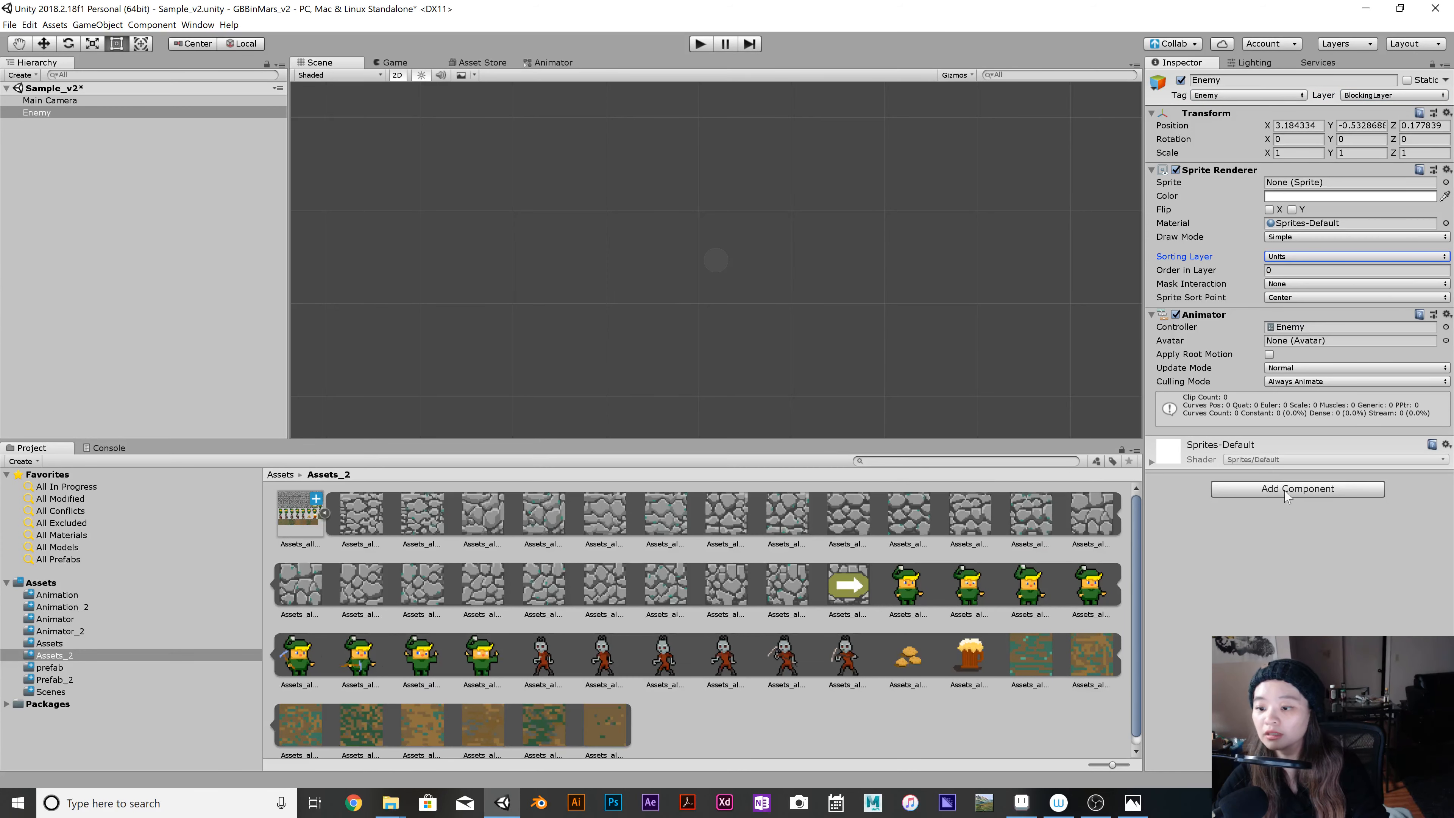
Add a Rigidbody 2D component to the Enemy and set its body type to Kinematic.
click(1297, 488)
text(r)
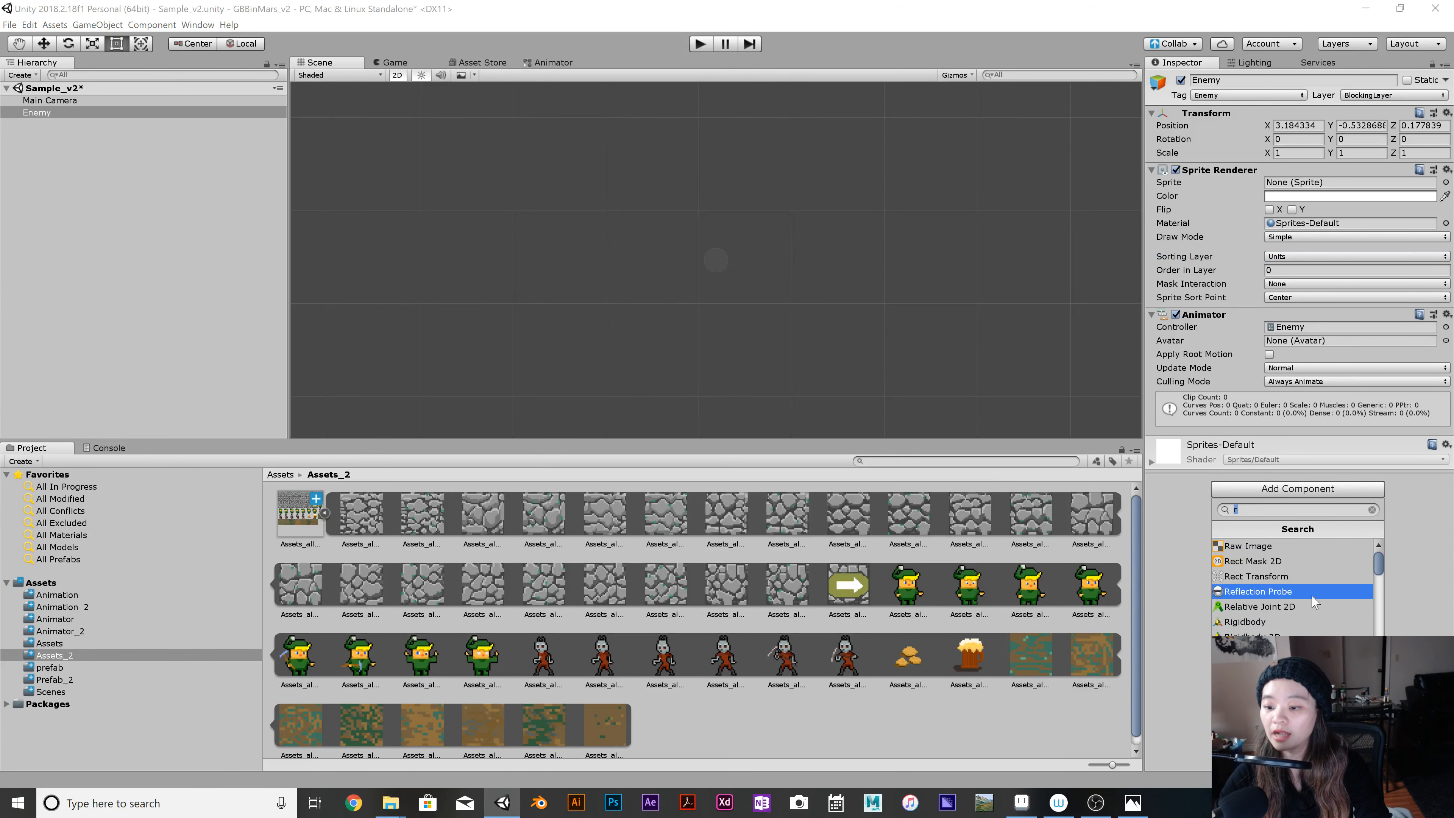
click(1292, 636)
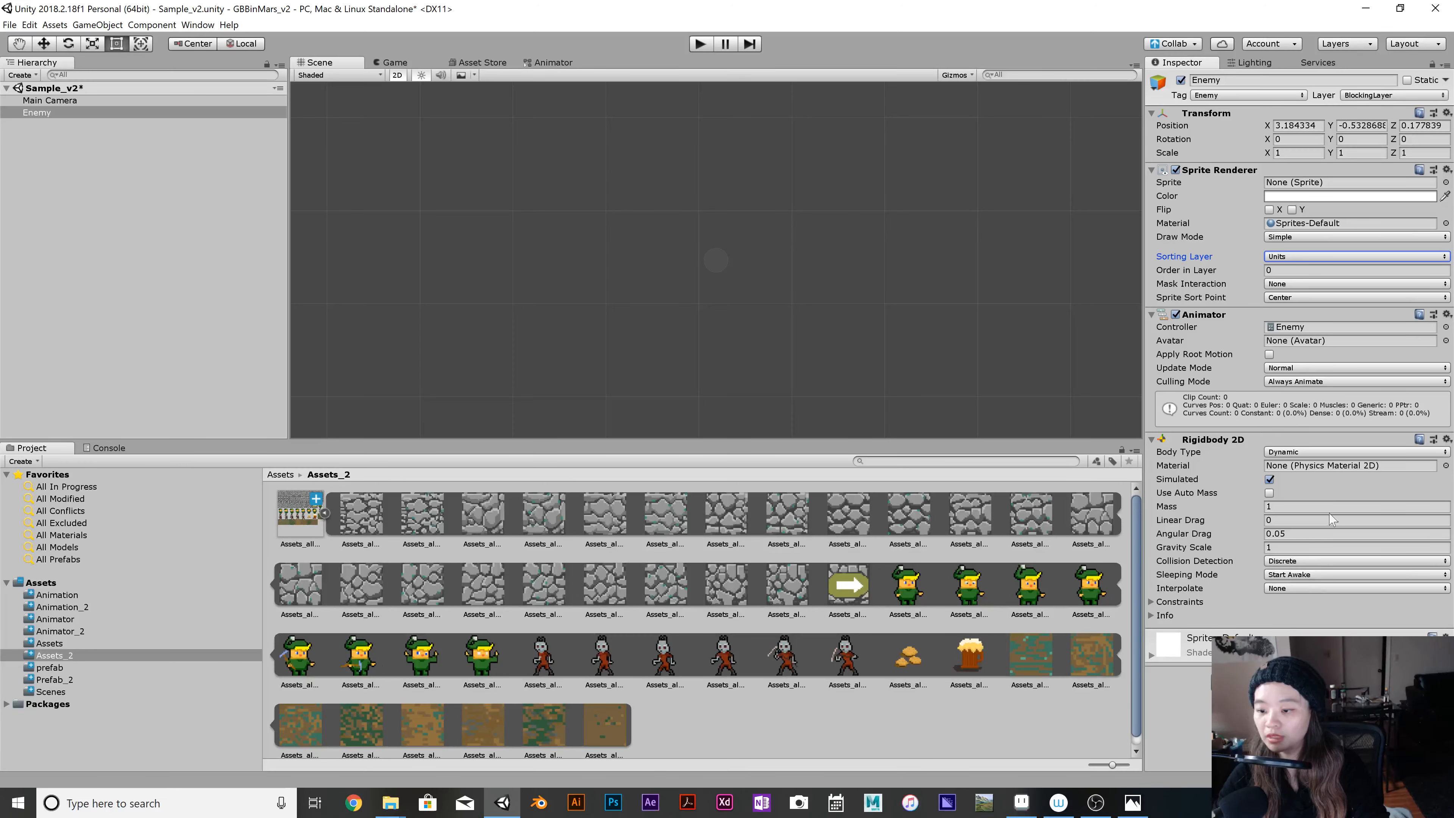
click(1299, 452)
click(1311, 487)
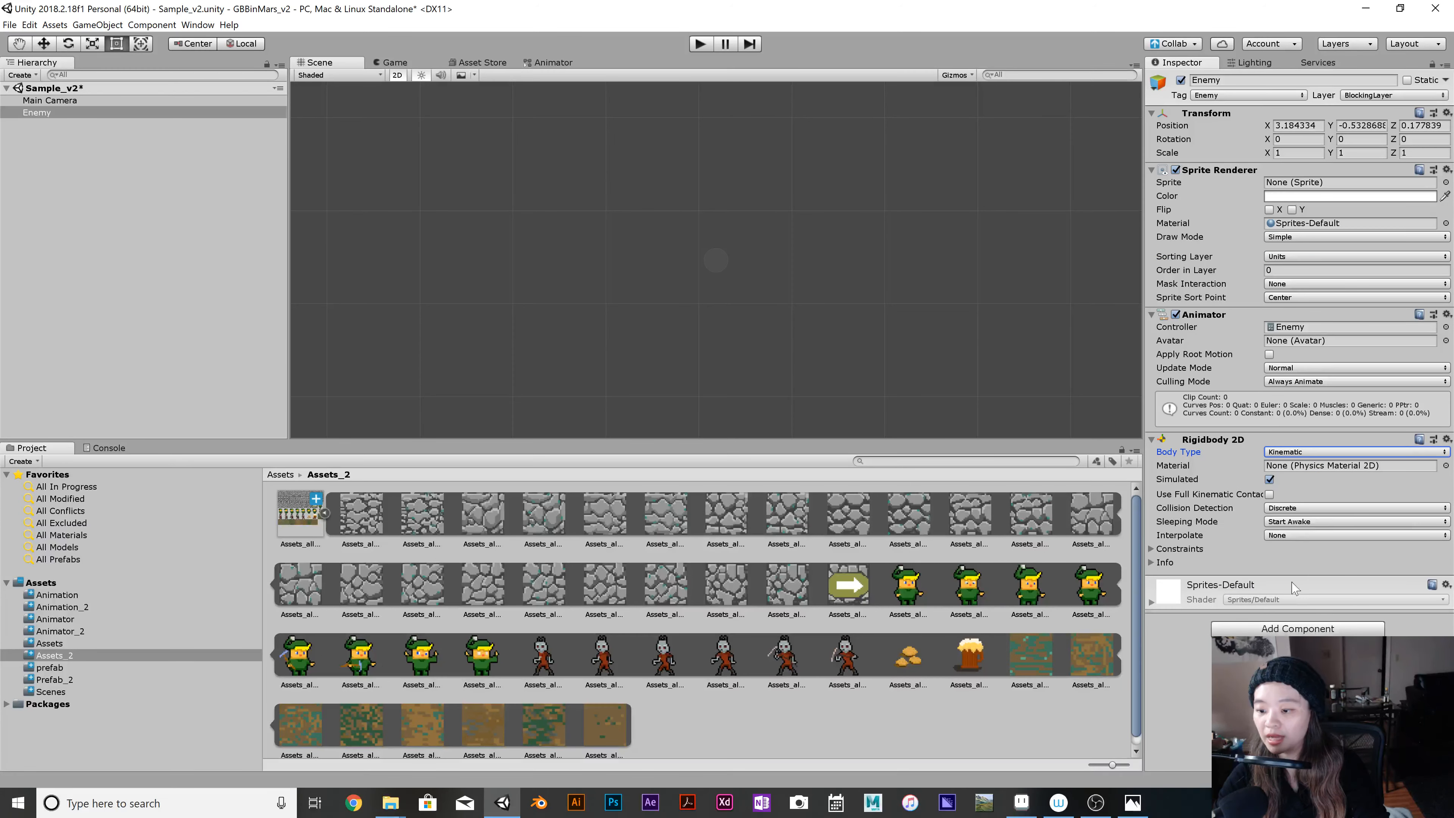
Add a Box Collider 2D to the Enemy and make it square with an X size of 0.6.
click(1308, 630)
key(BackSpace)
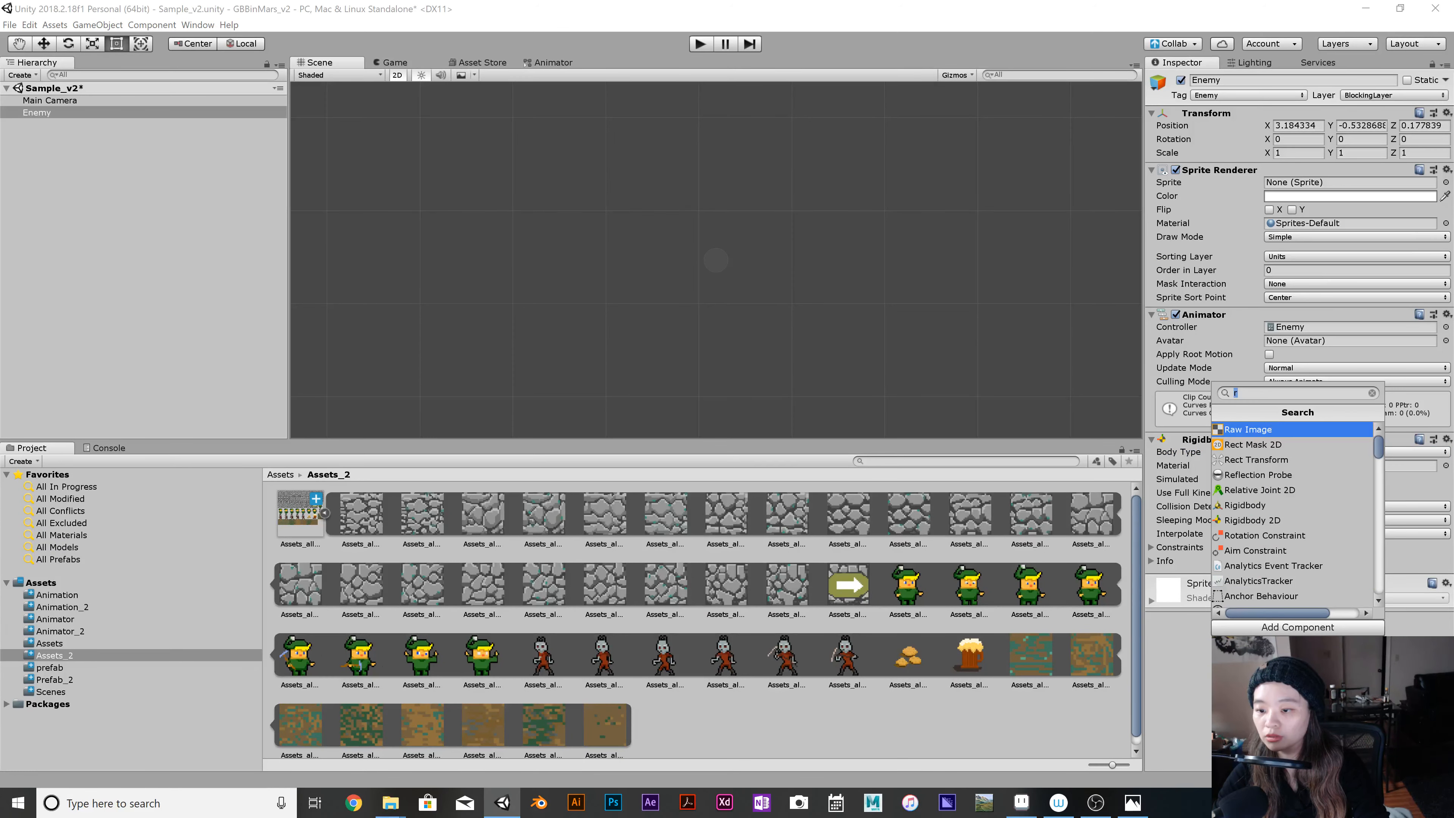
text(b)
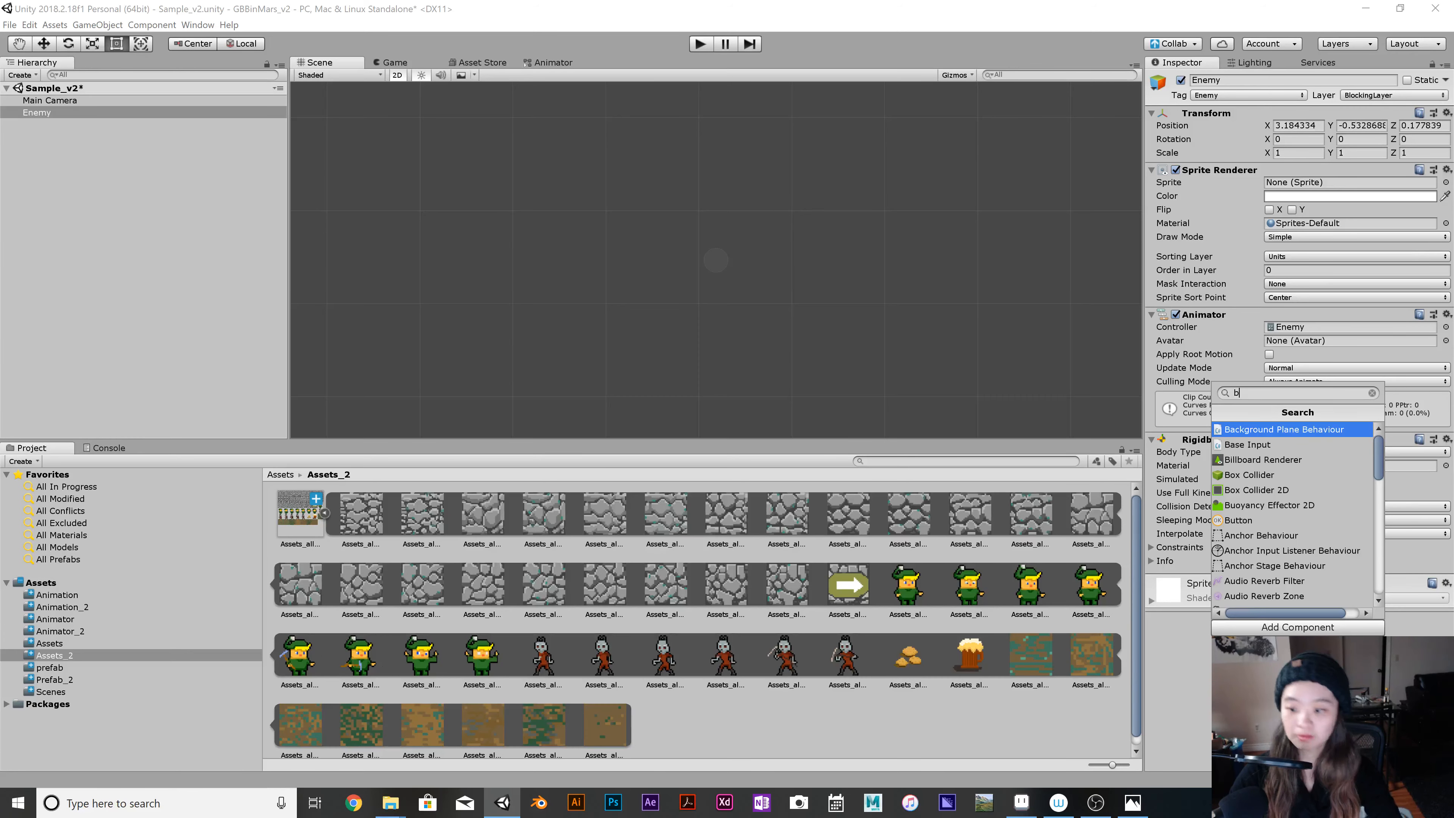
click(1290, 492)
scroll(1290, 581, down, 3)
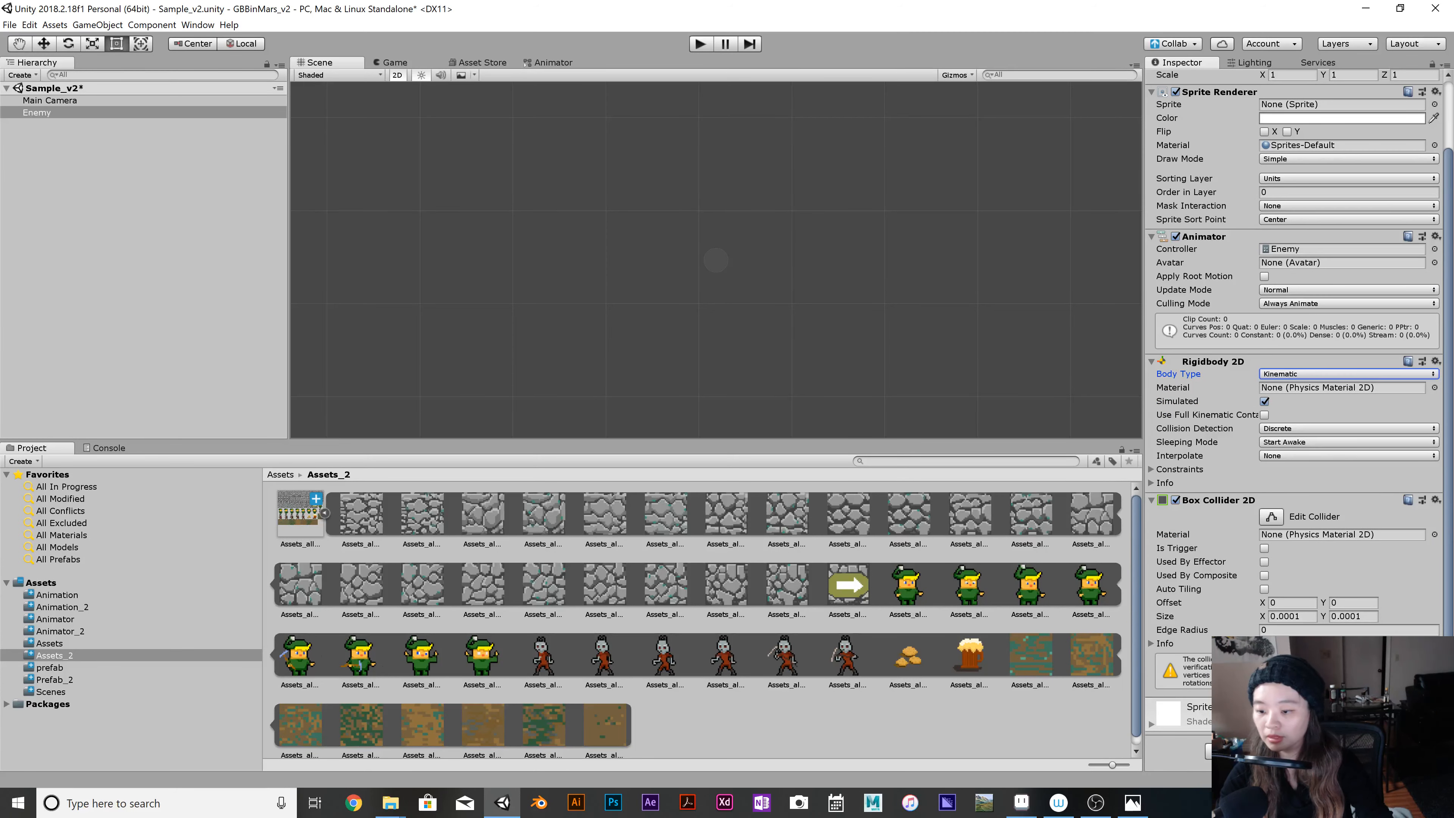
click(1272, 616)
text(0.6)
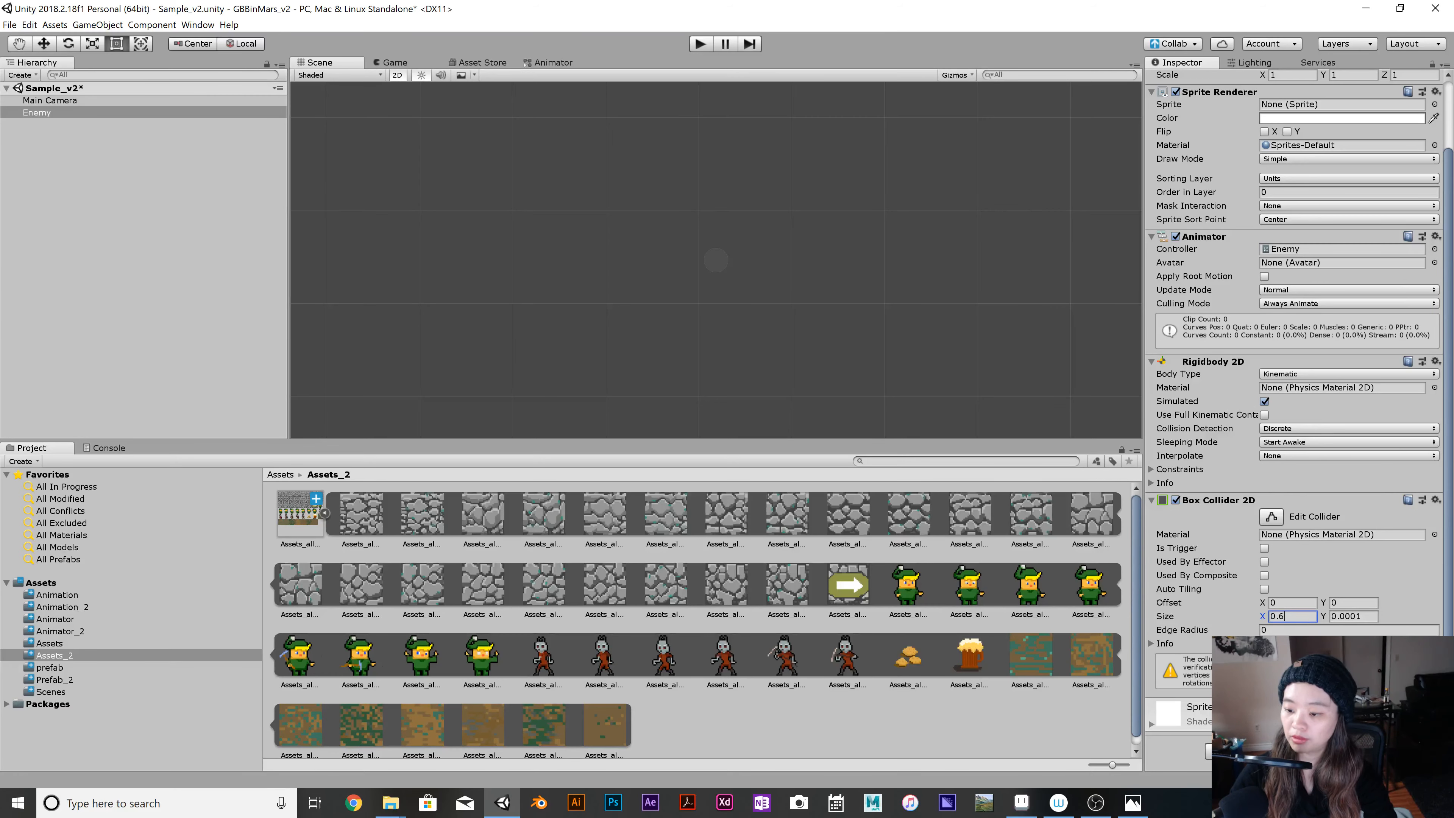
key(Tab)
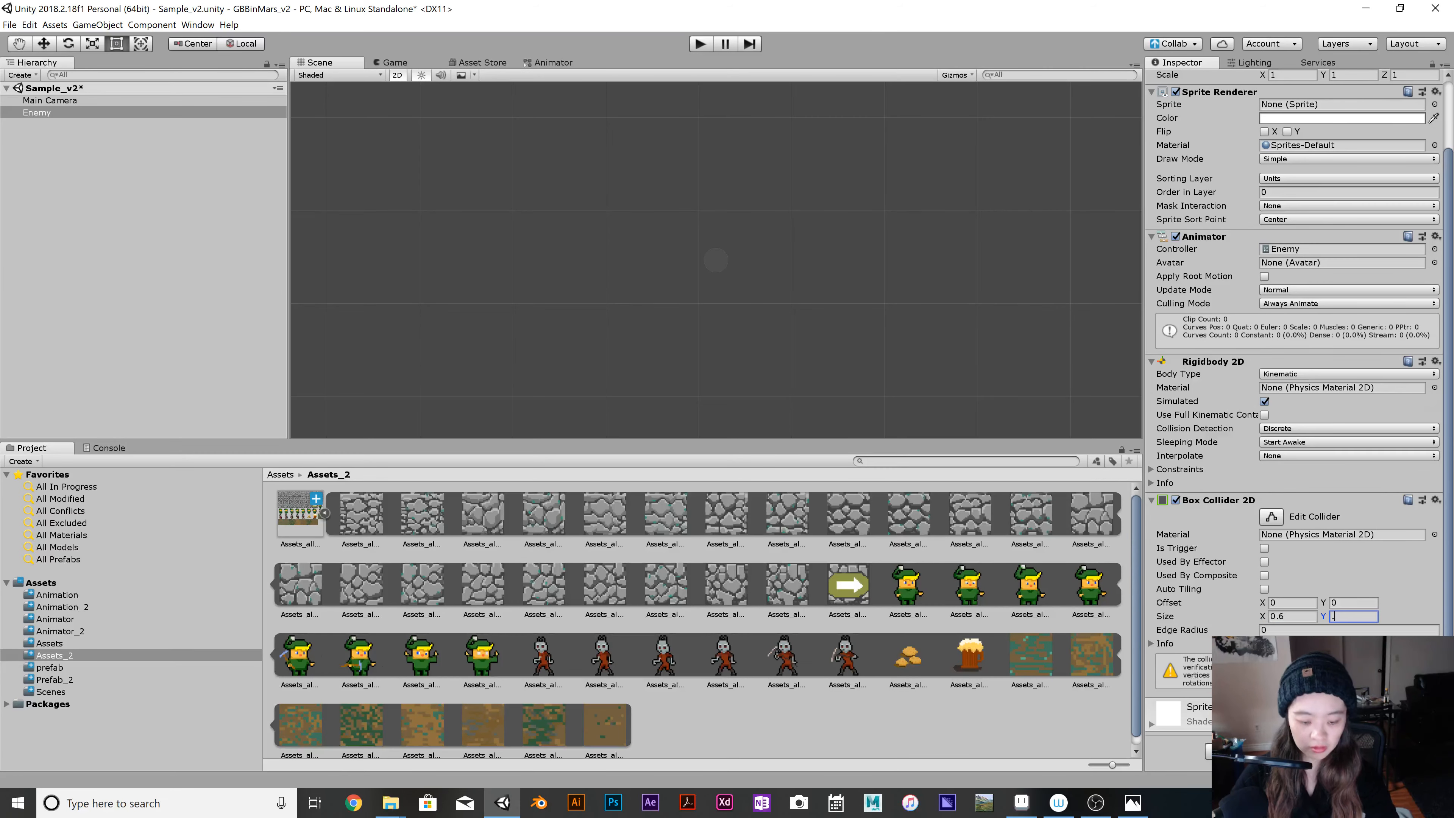
Set the Enemy's X and Y scale to 2 and save the scene.
scroll(1322, 607, up, 2)
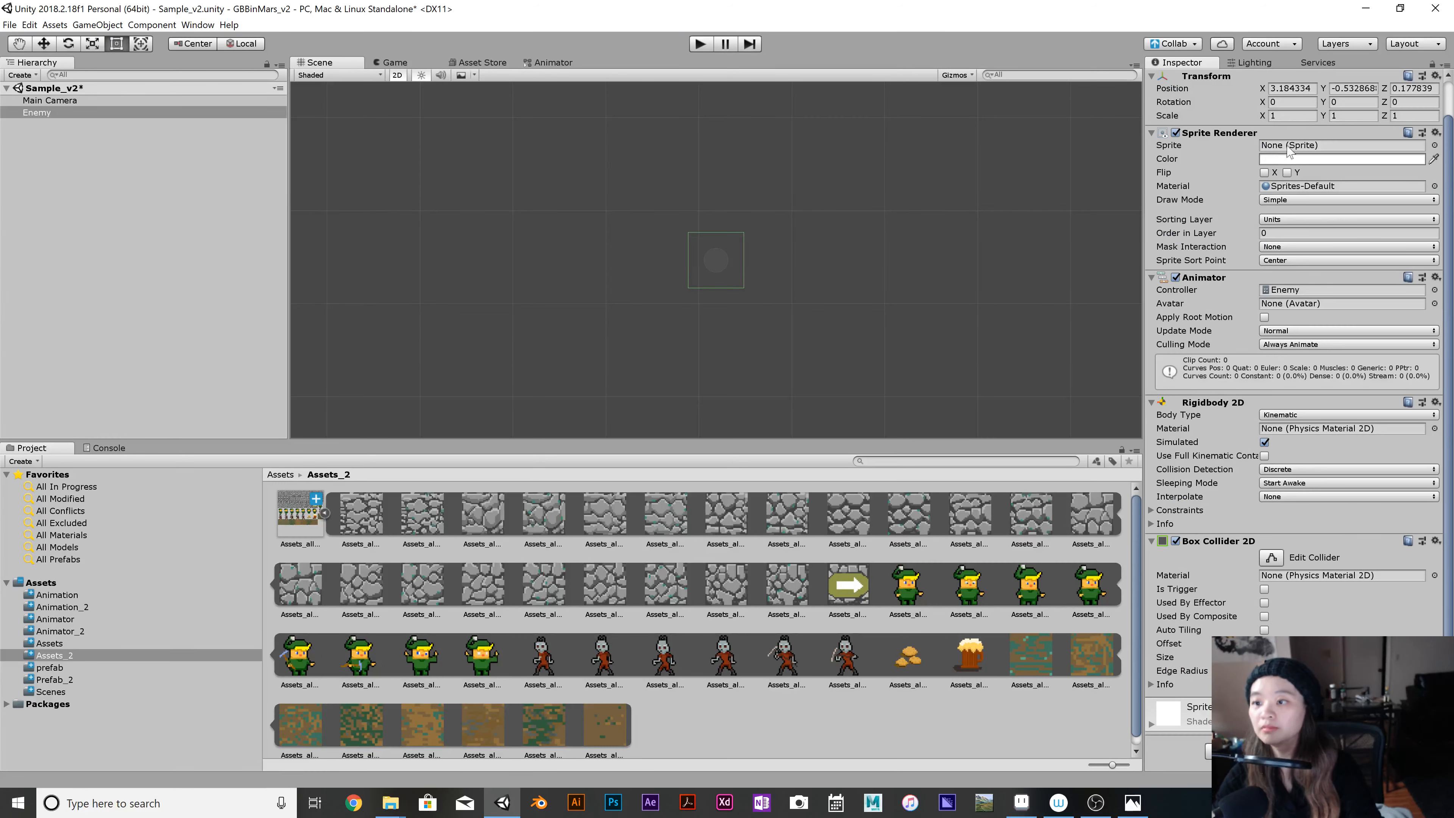
click(1291, 116)
text(2)
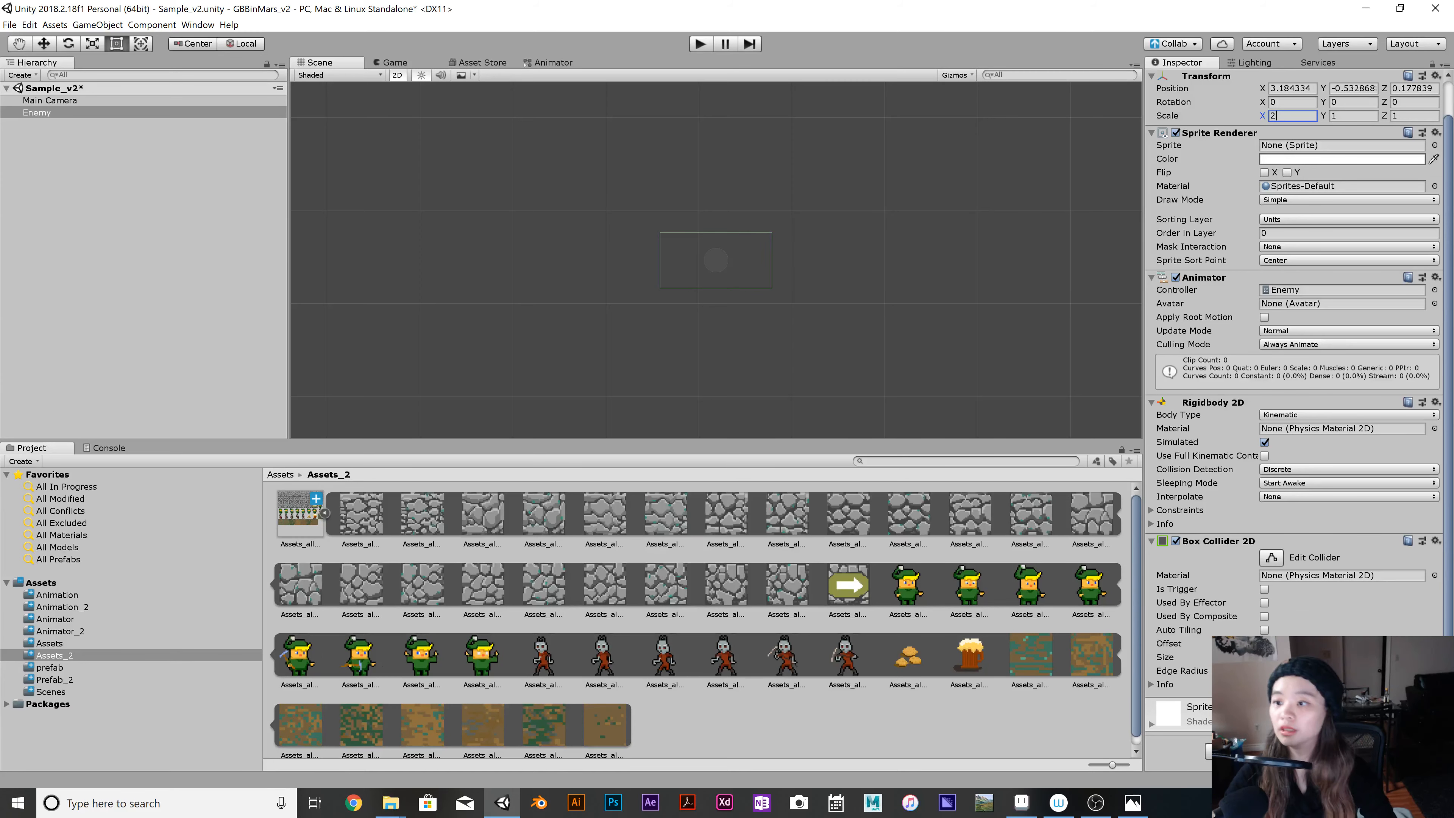
key(Tab)
text(2)
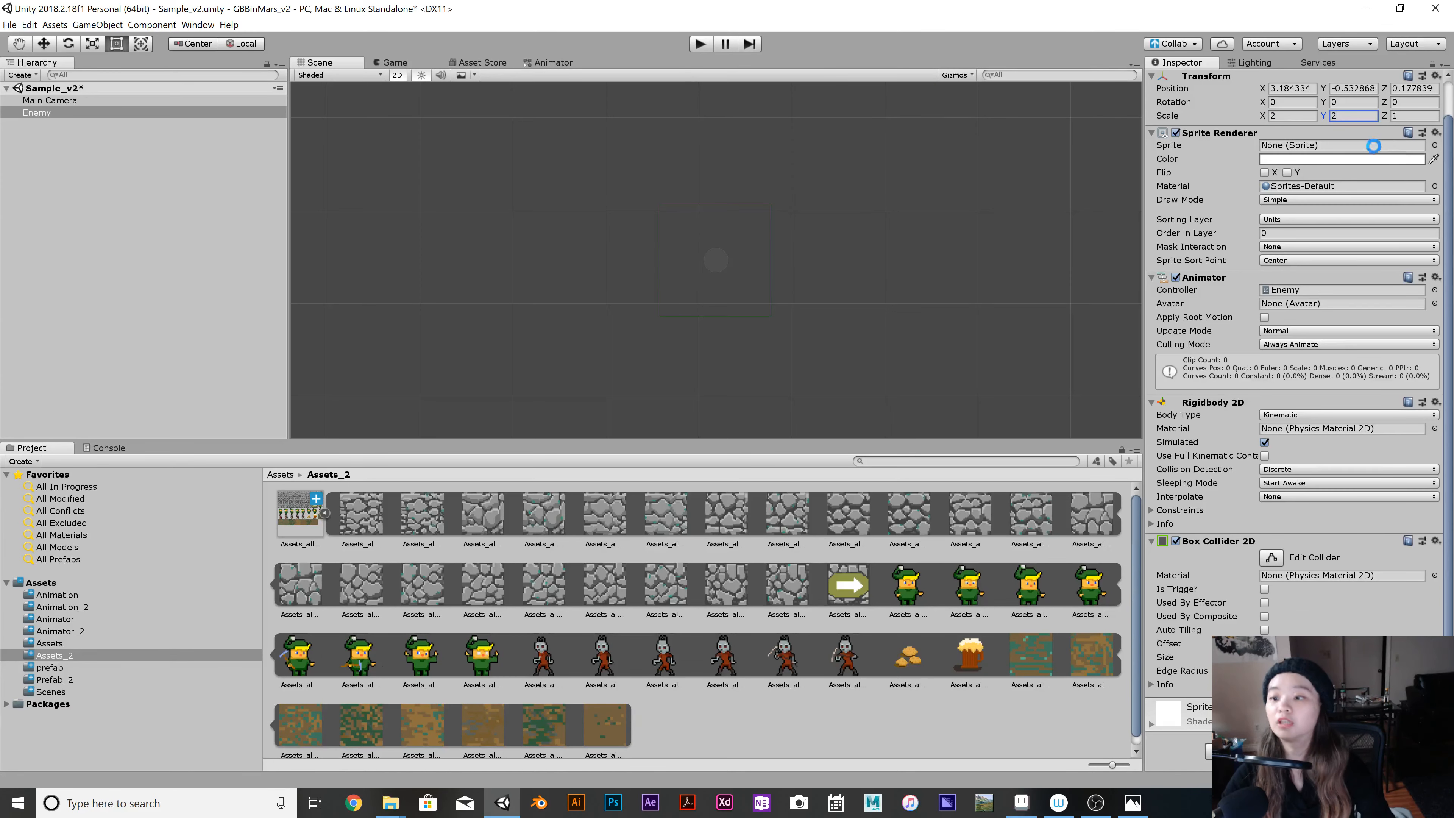
key(ctrl+s)
Run the game to check the Enemy's animation in the game and scene views, and stop it.
click(398, 62)
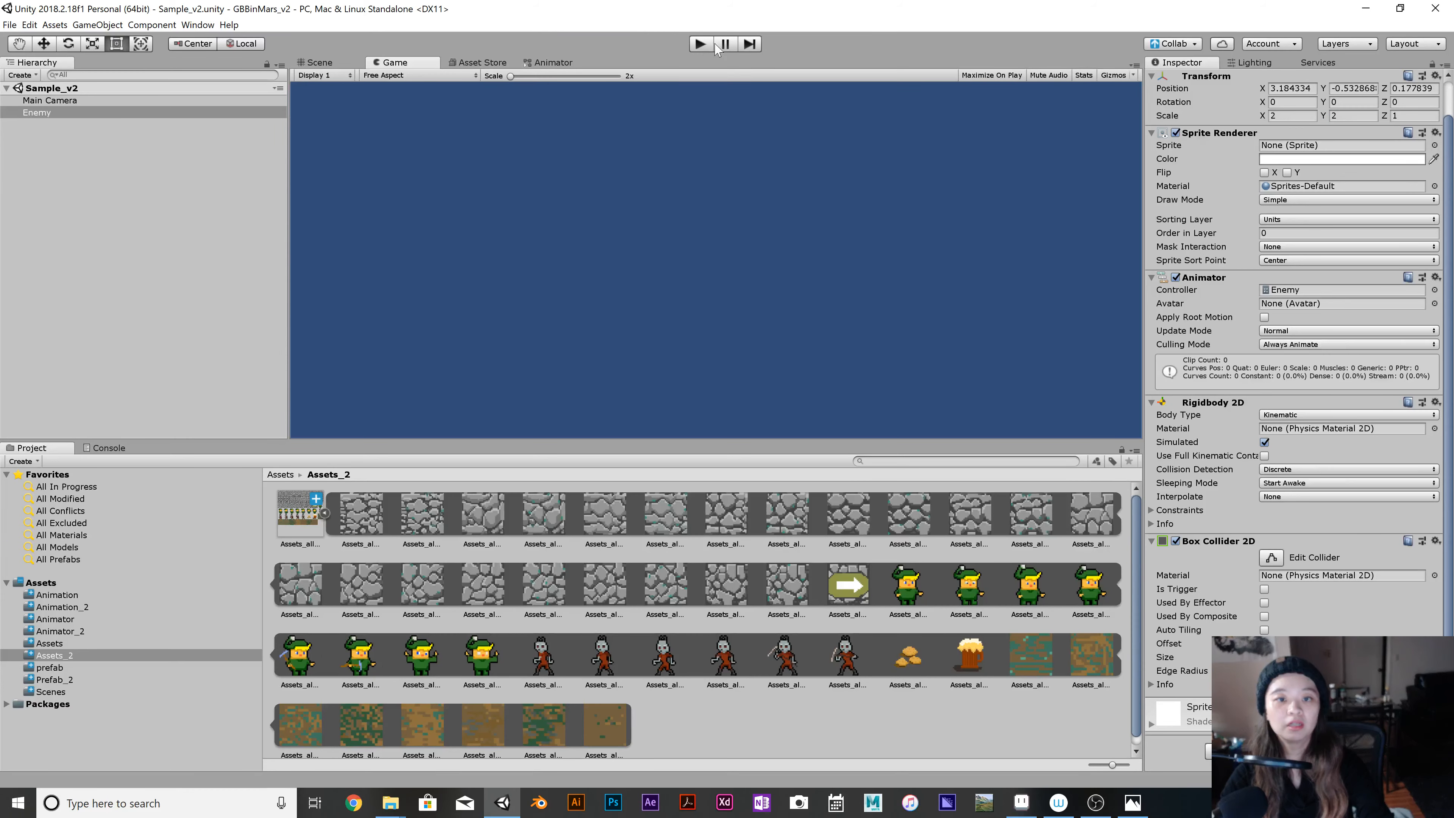
click(700, 44)
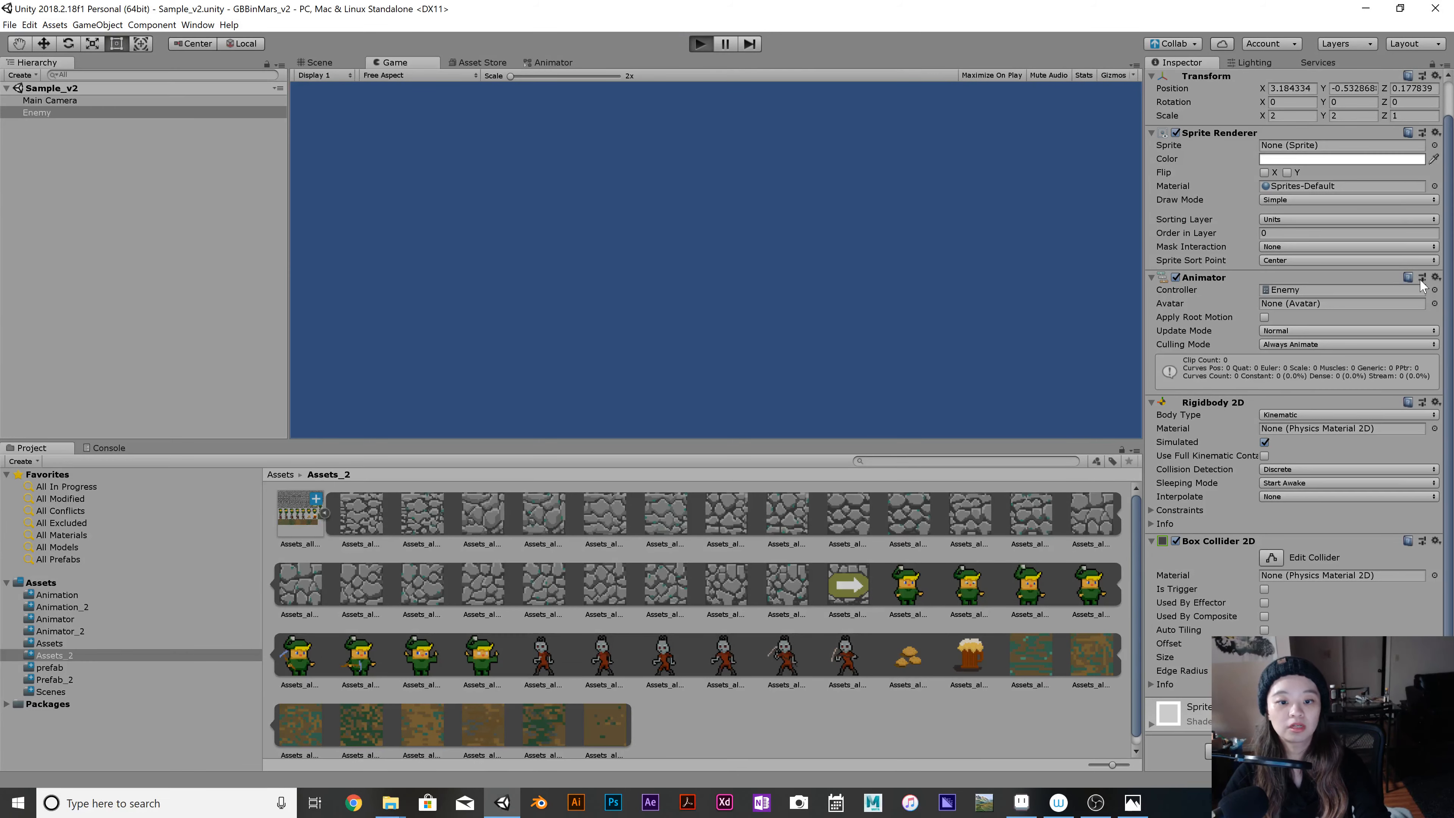
click(309, 63)
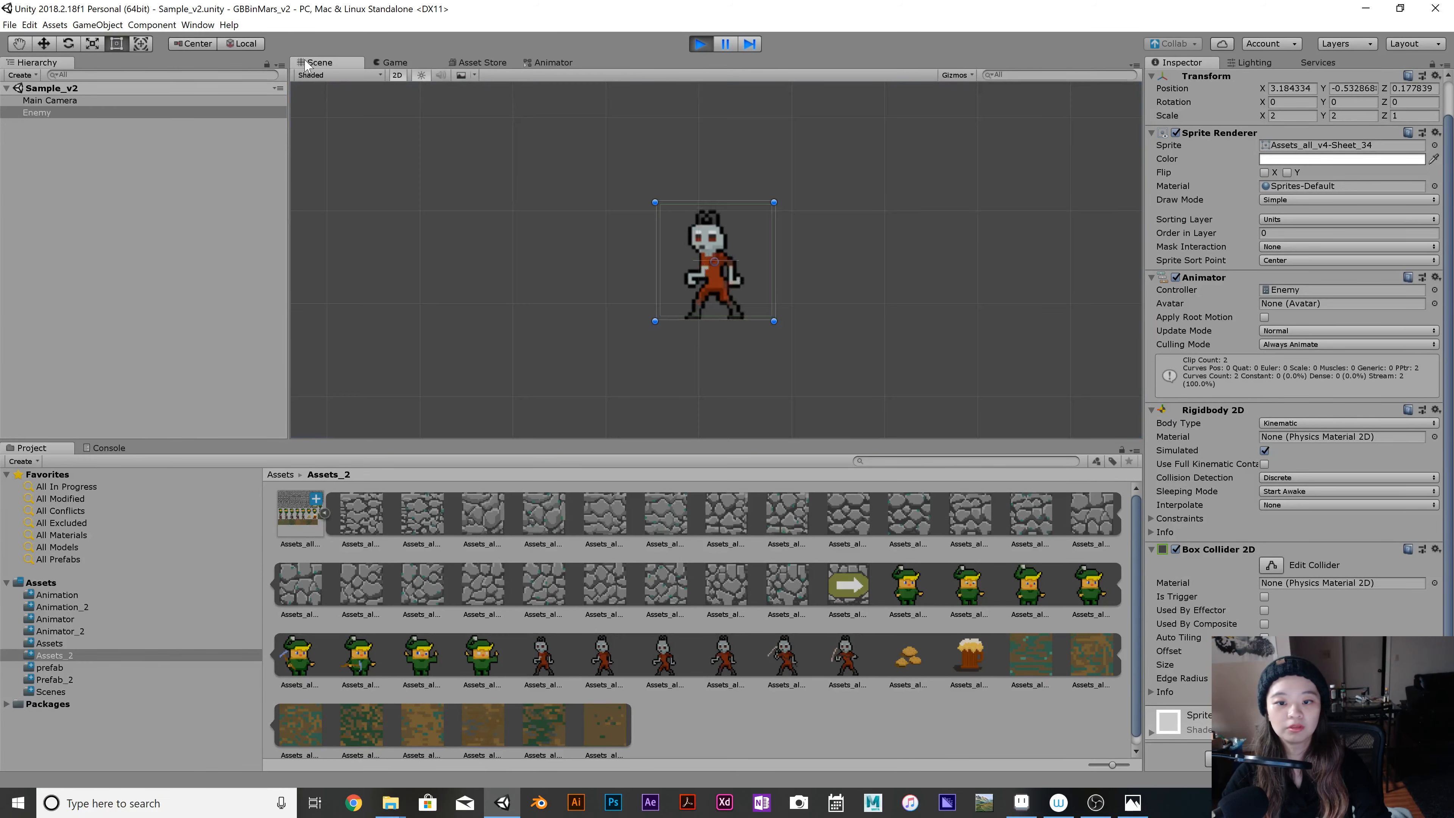
click(701, 44)
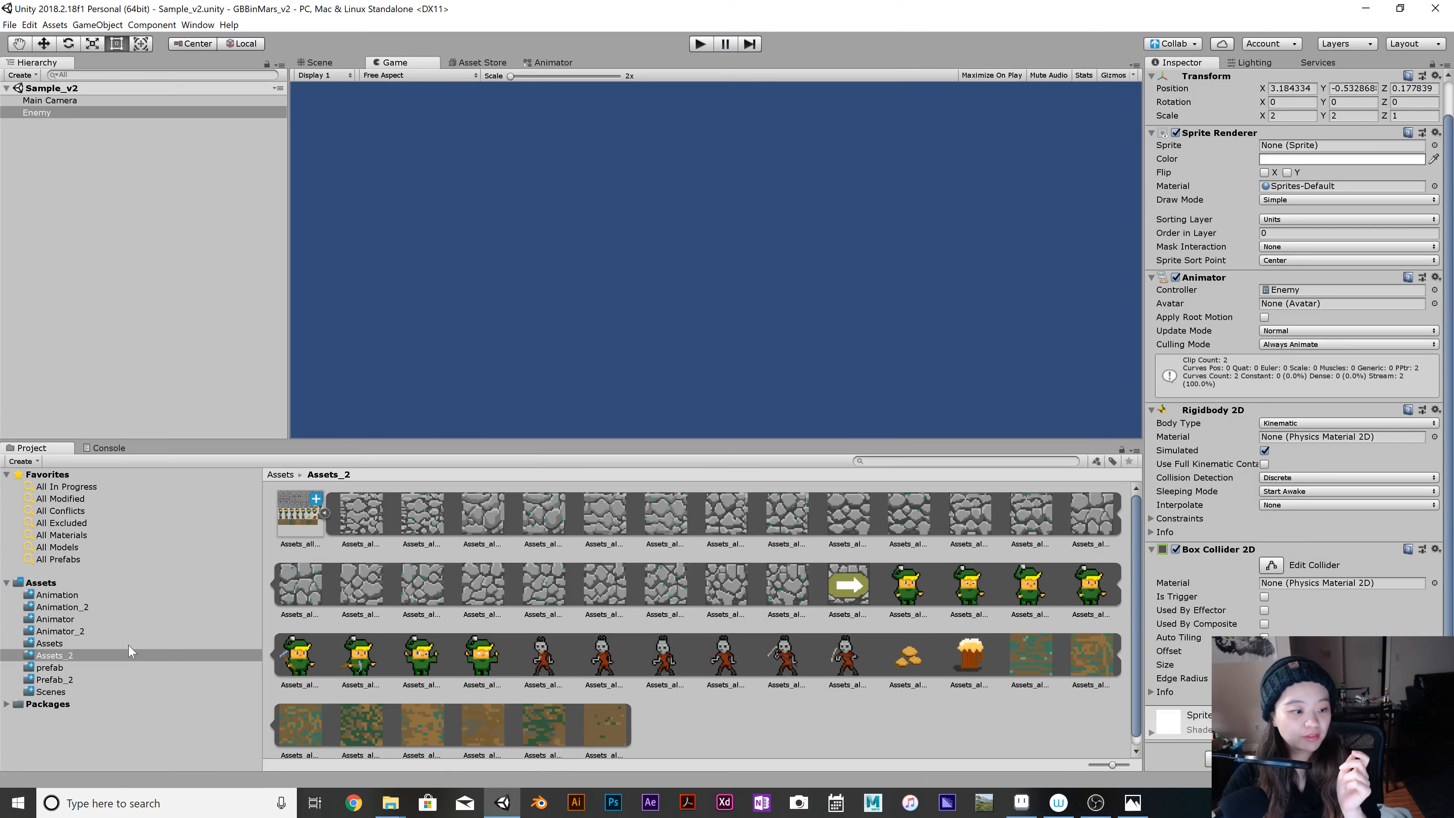
Move the Enemy animator controller from the Animation_2 folder into the Animator_2 folder.
click(84, 608)
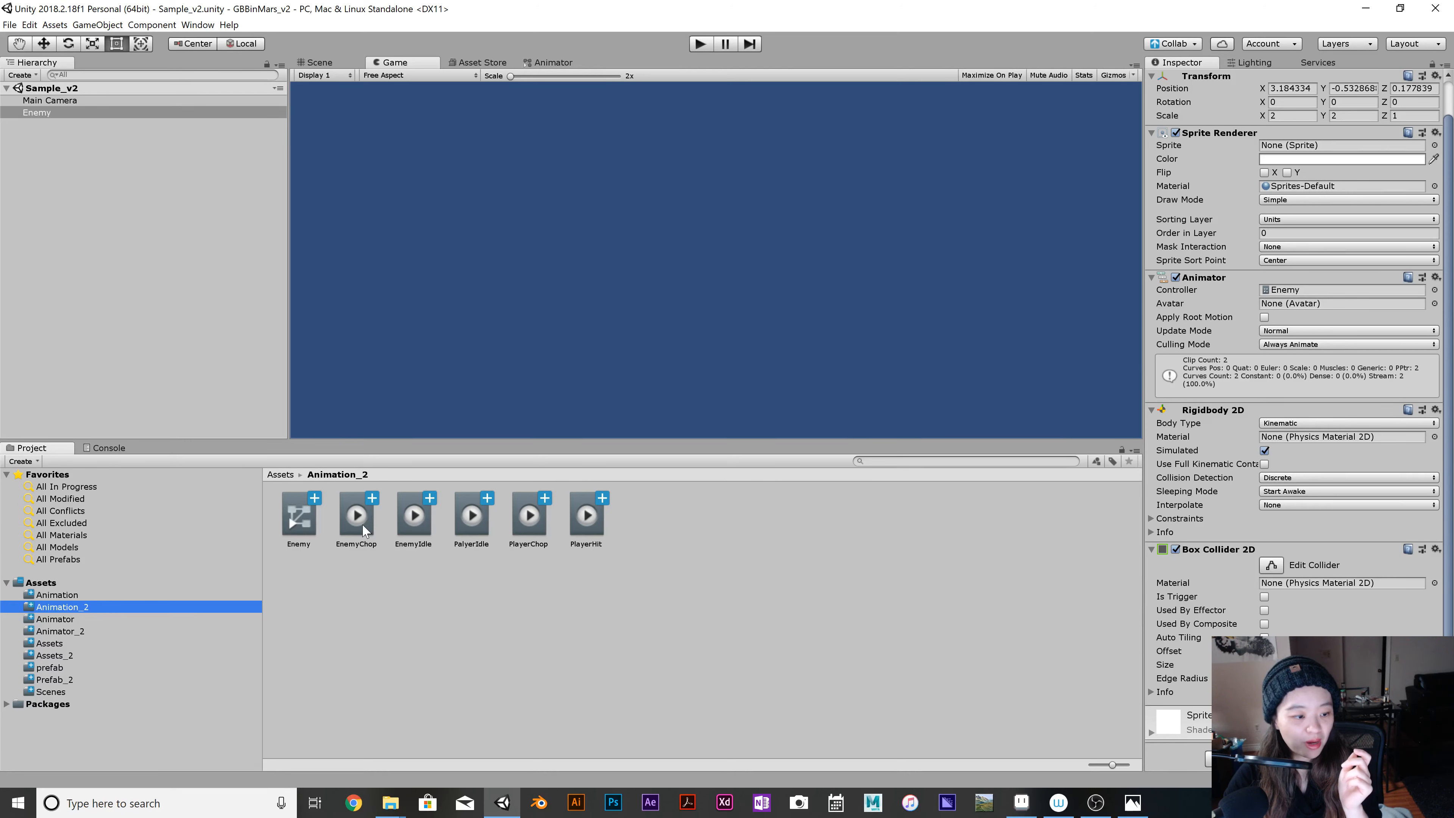
click(427, 517)
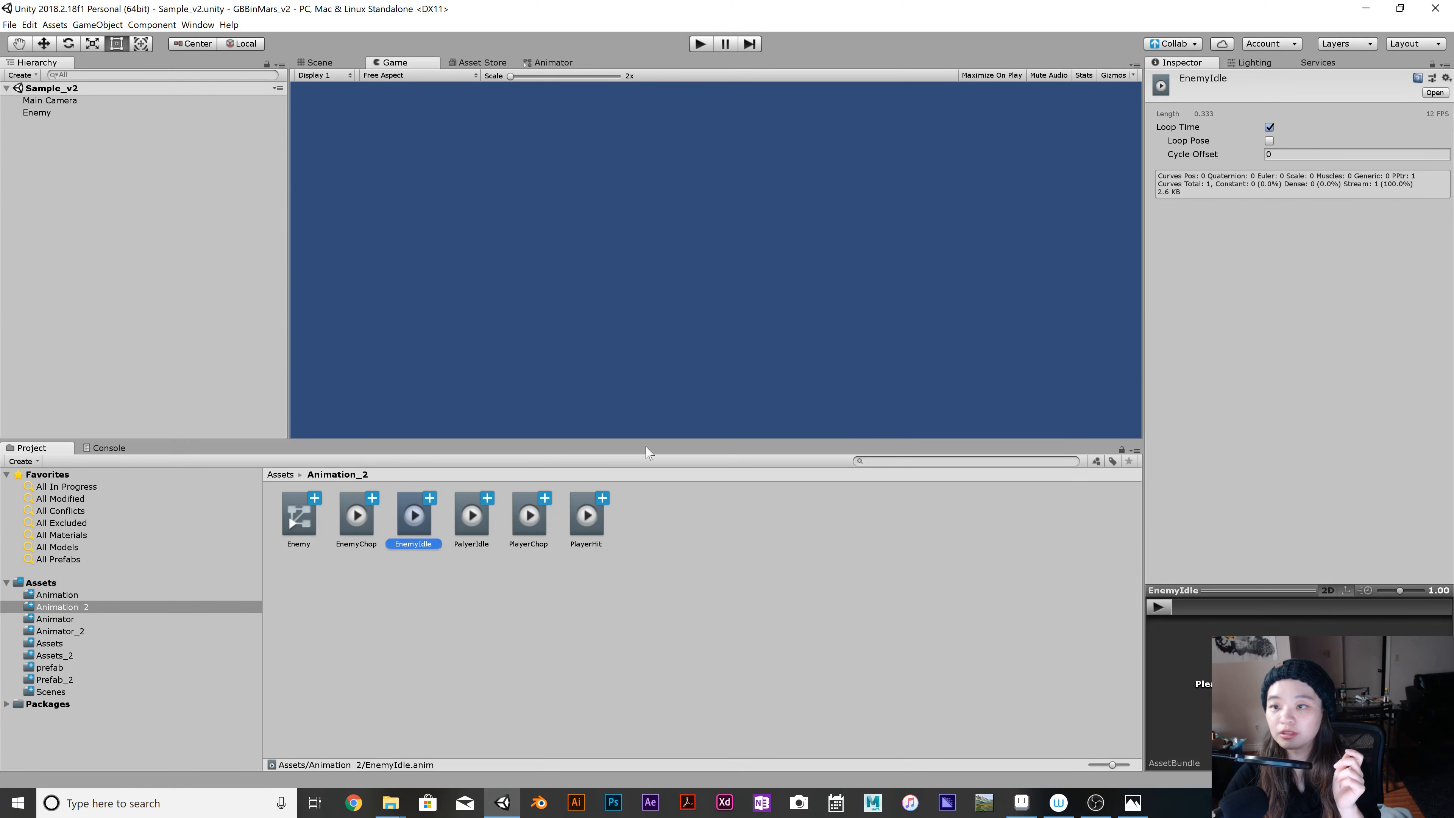
click(99, 632)
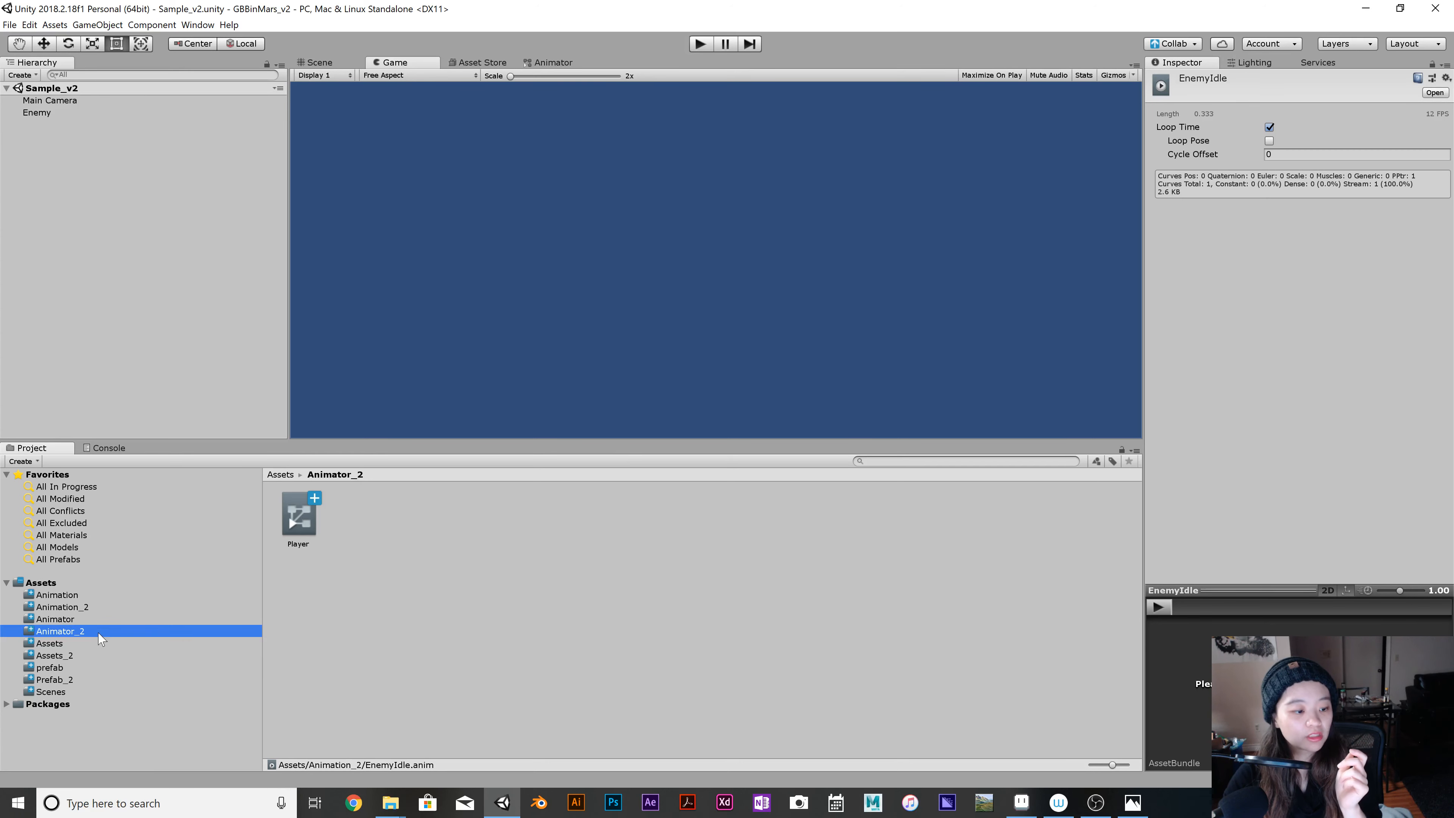
click(138, 608)
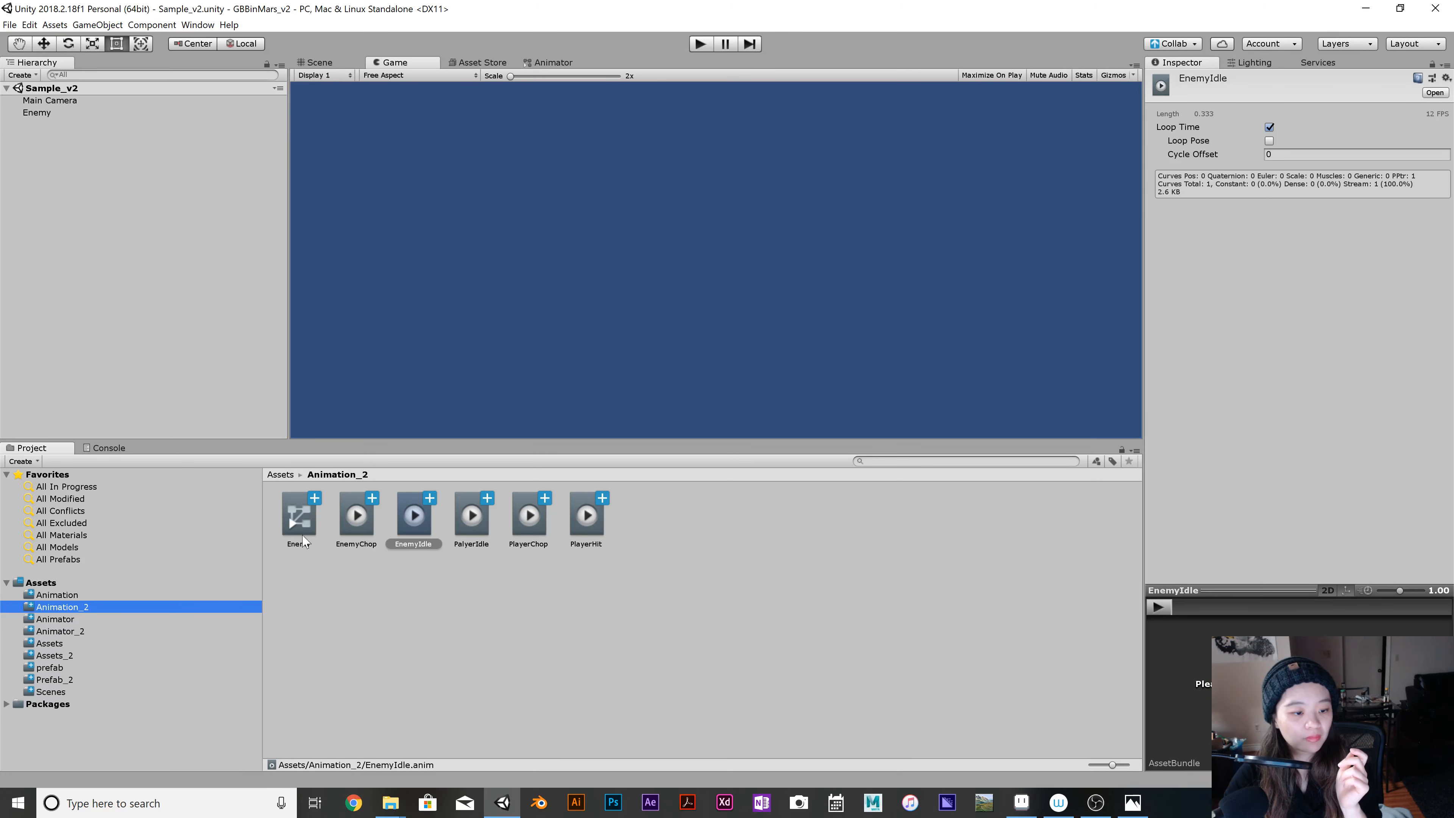
drag(299, 516, 180, 635)
Open the Enemy controller from the Animator_2 folder and space the EnemyIdle and EnemyChop states apart, clear of Any State.
click(107, 634)
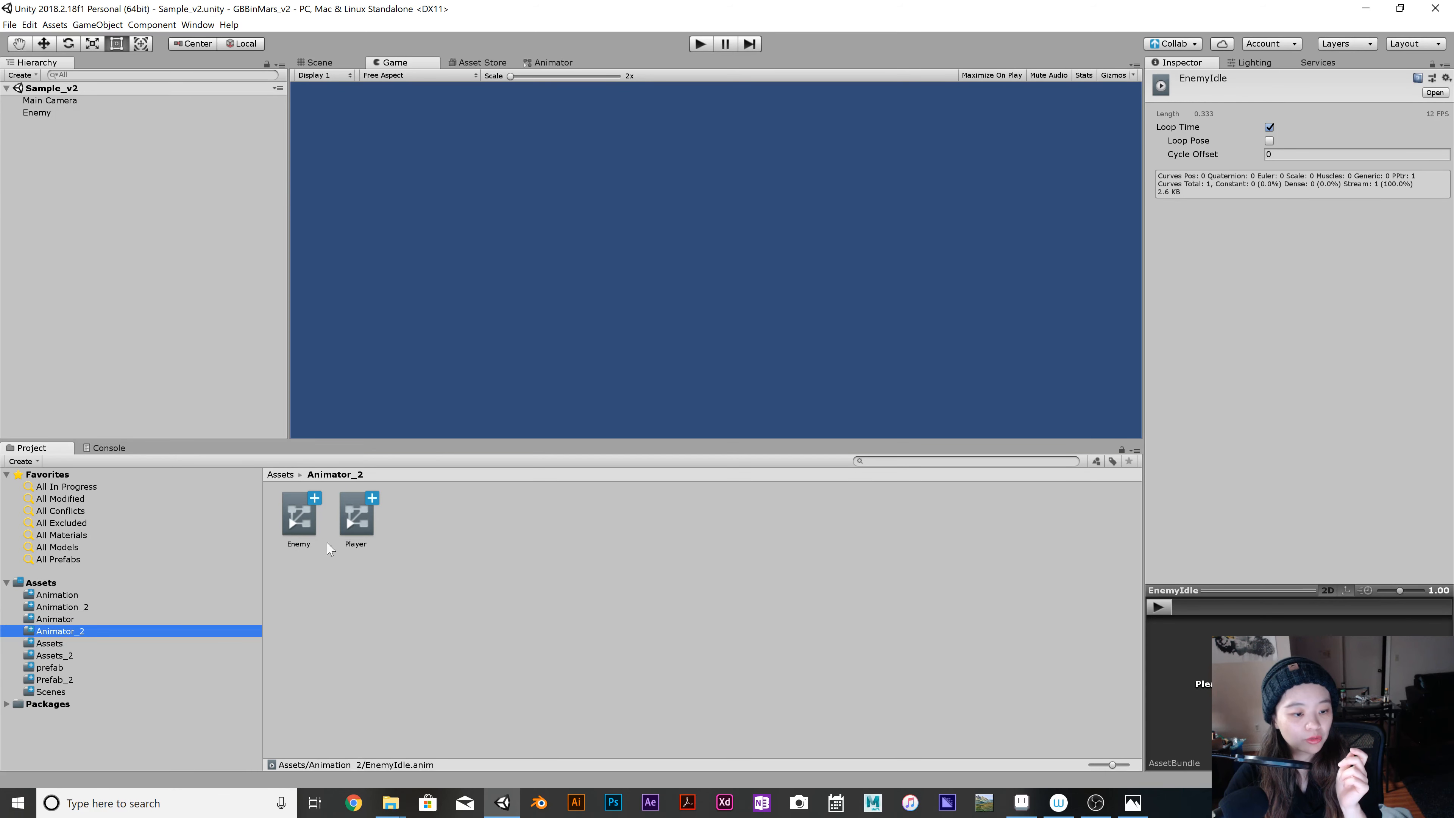
click(312, 513)
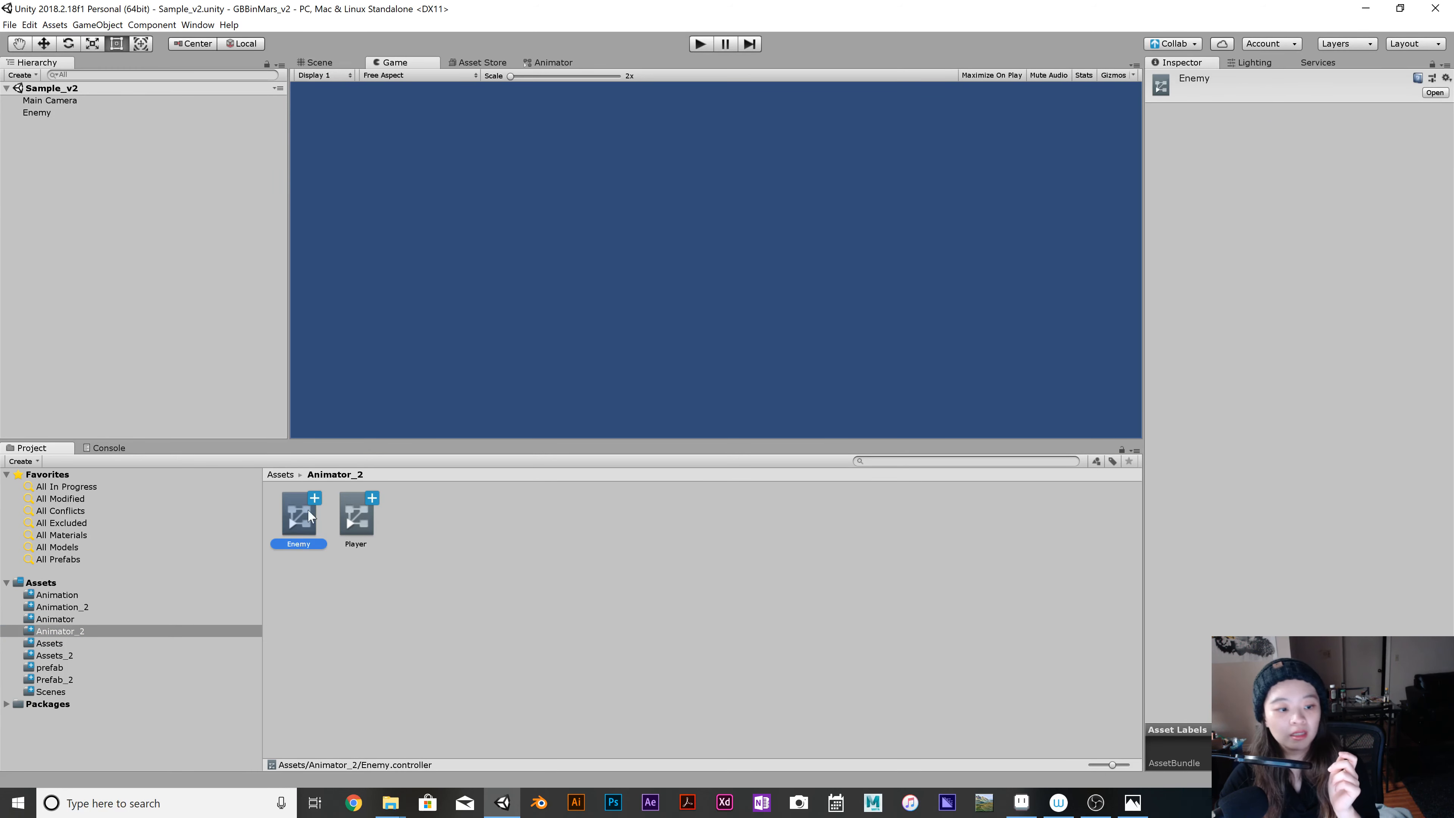
double_click(309, 514)
click(742, 224)
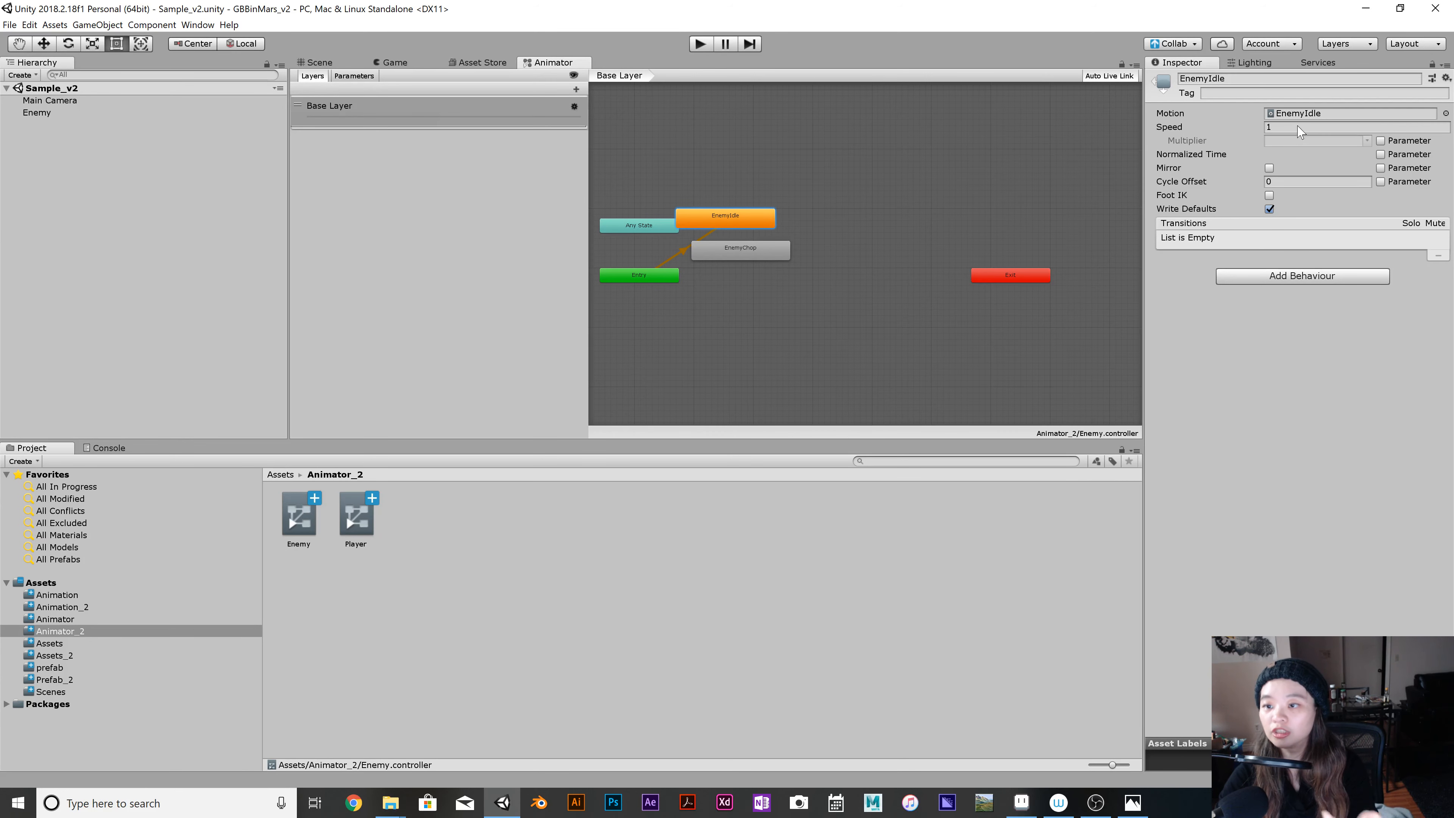
drag(739, 222, 847, 196)
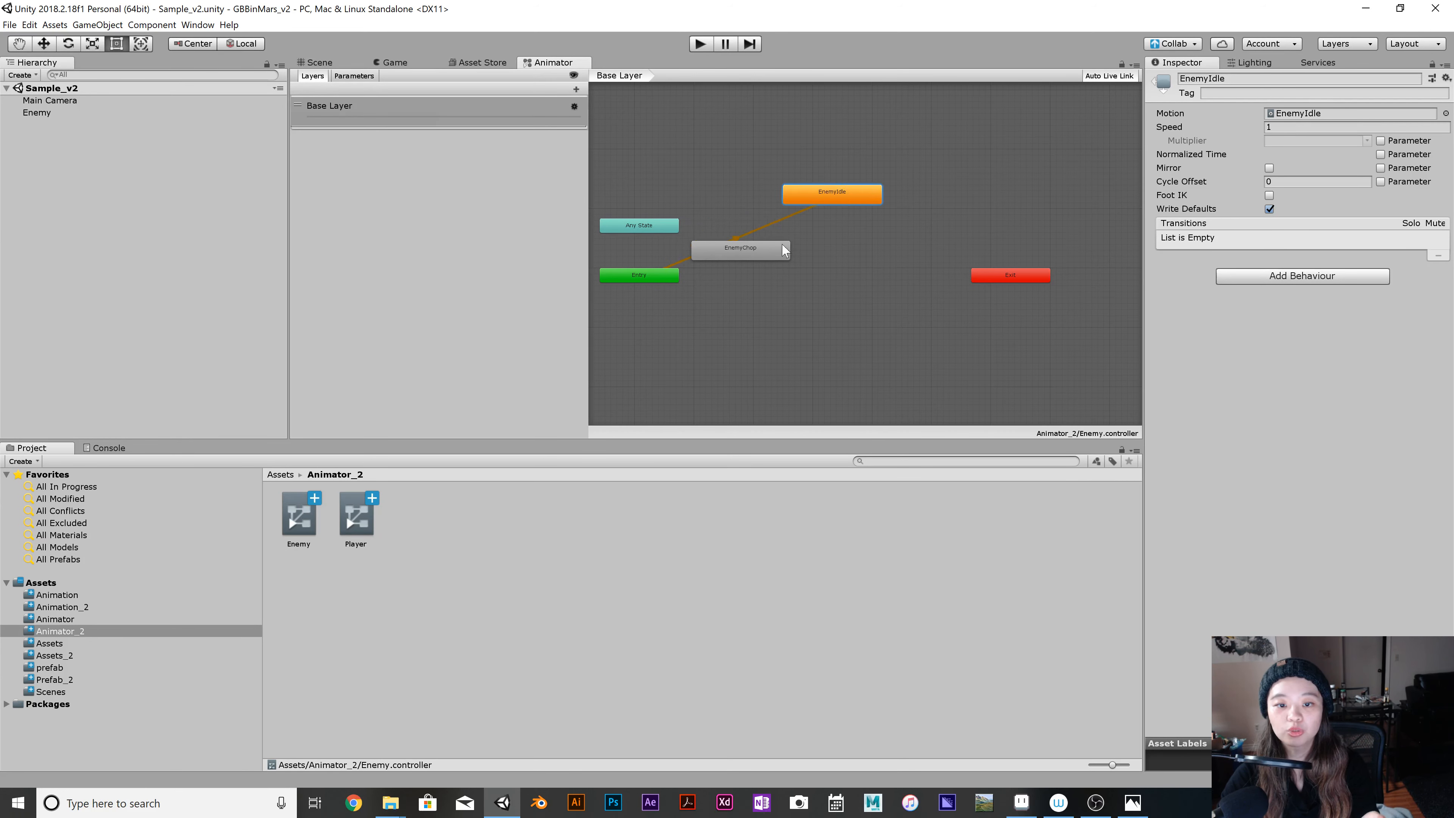
drag(783, 245, 892, 253)
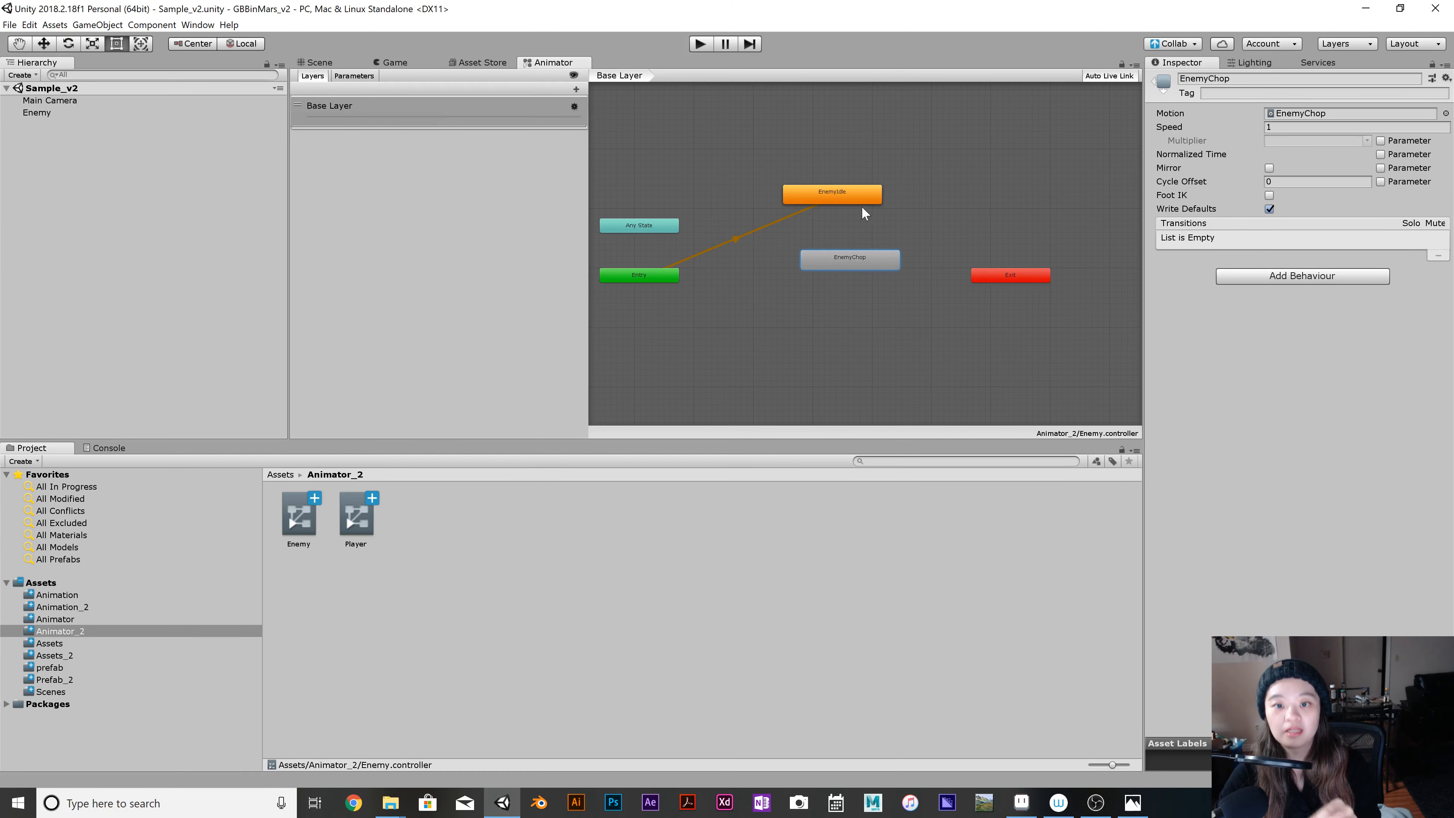
Set the speed to 0.5 for the EnemyIdle state and for the PalyerIdle state in the Player controller.
click(850, 195)
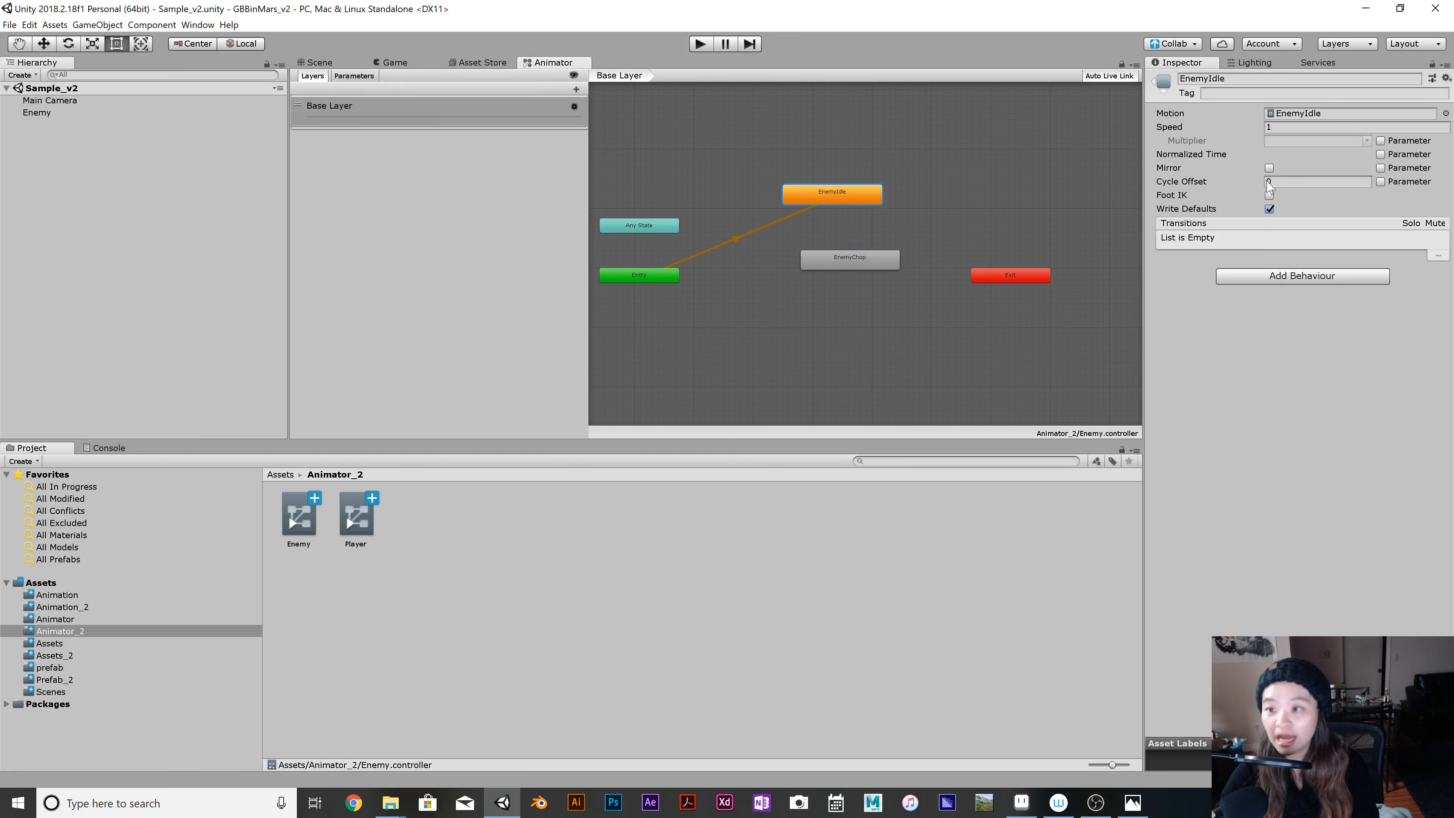
click(1192, 128)
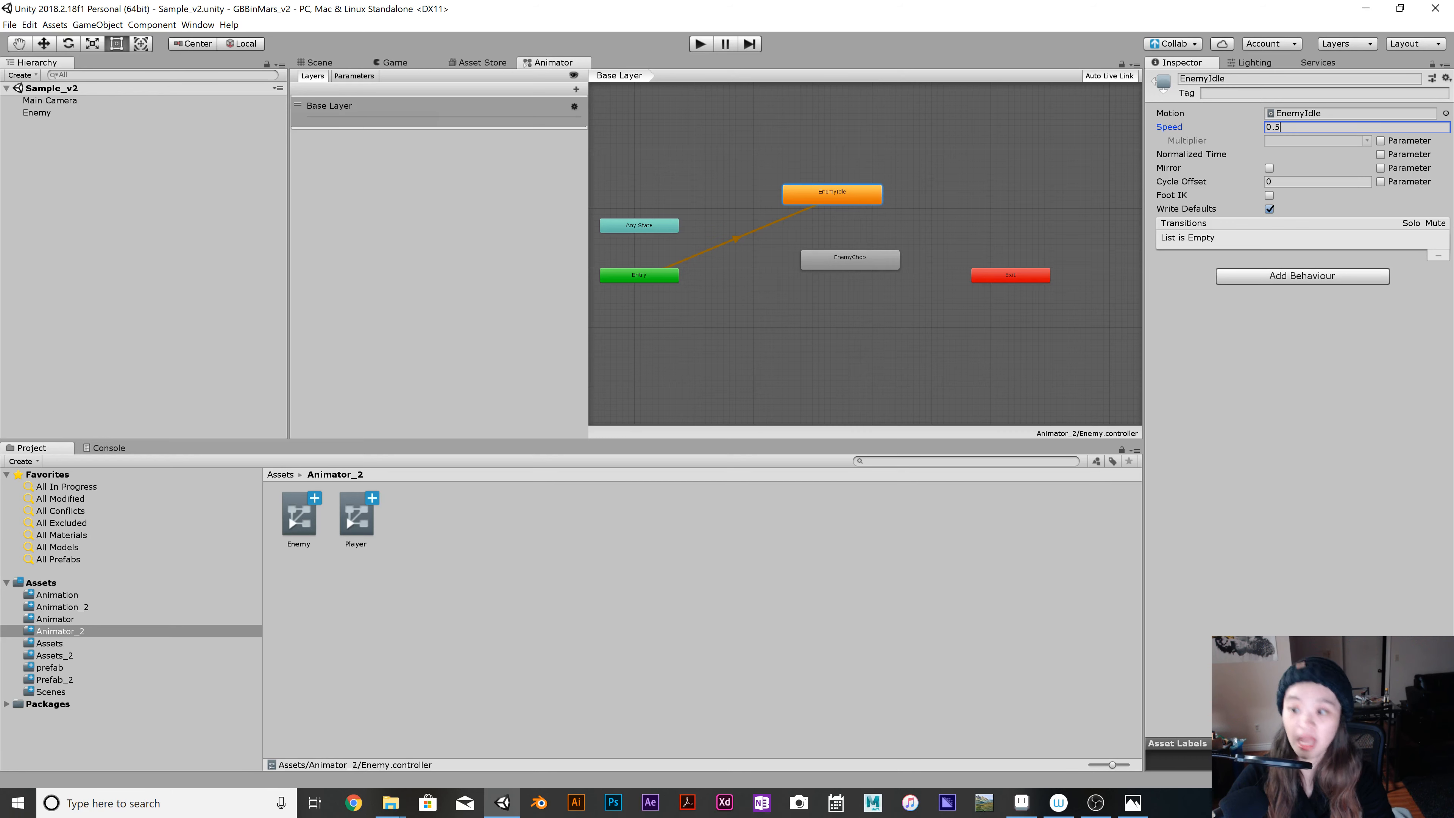
click(356, 515)
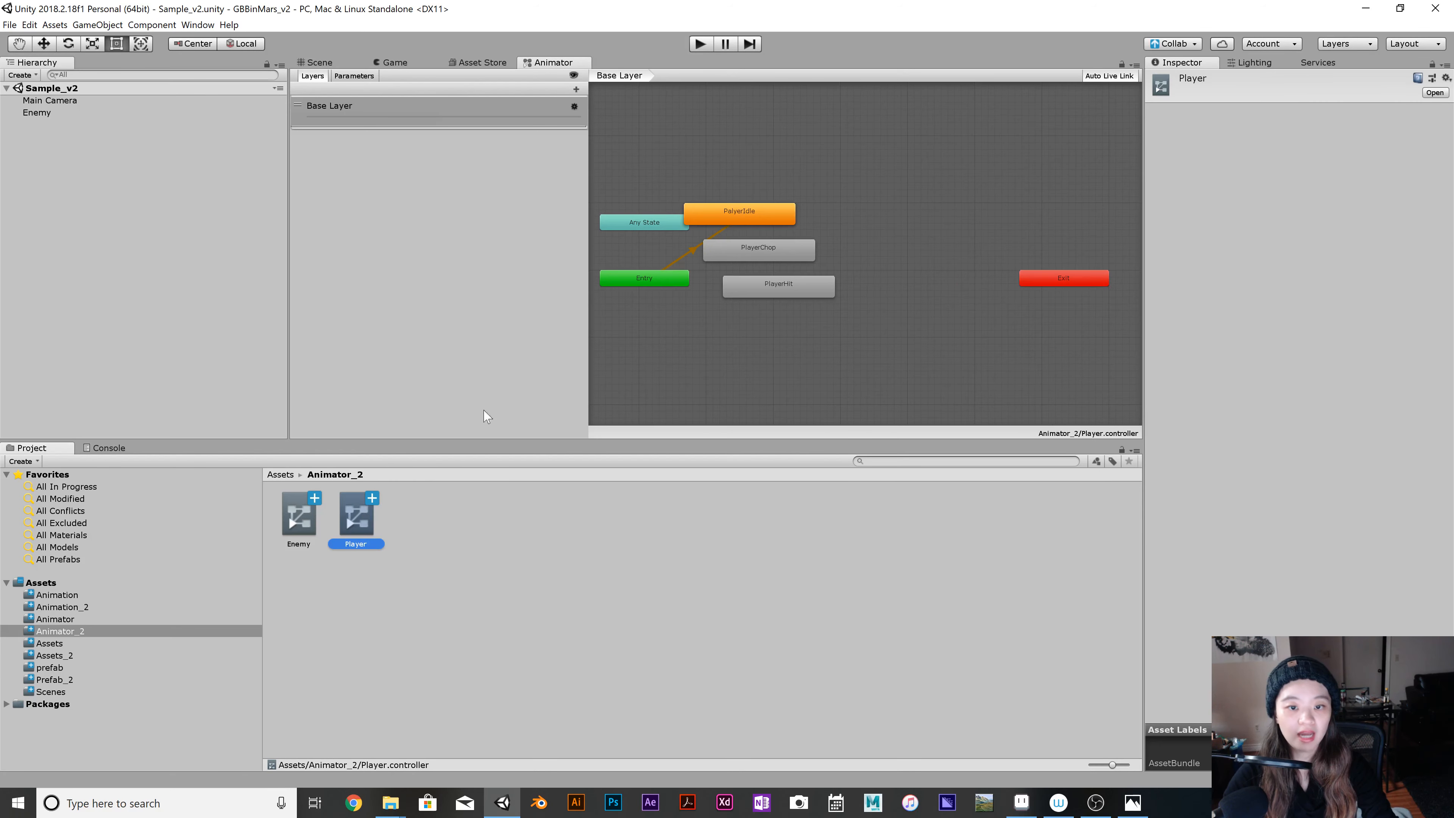
click(756, 215)
click(1289, 127)
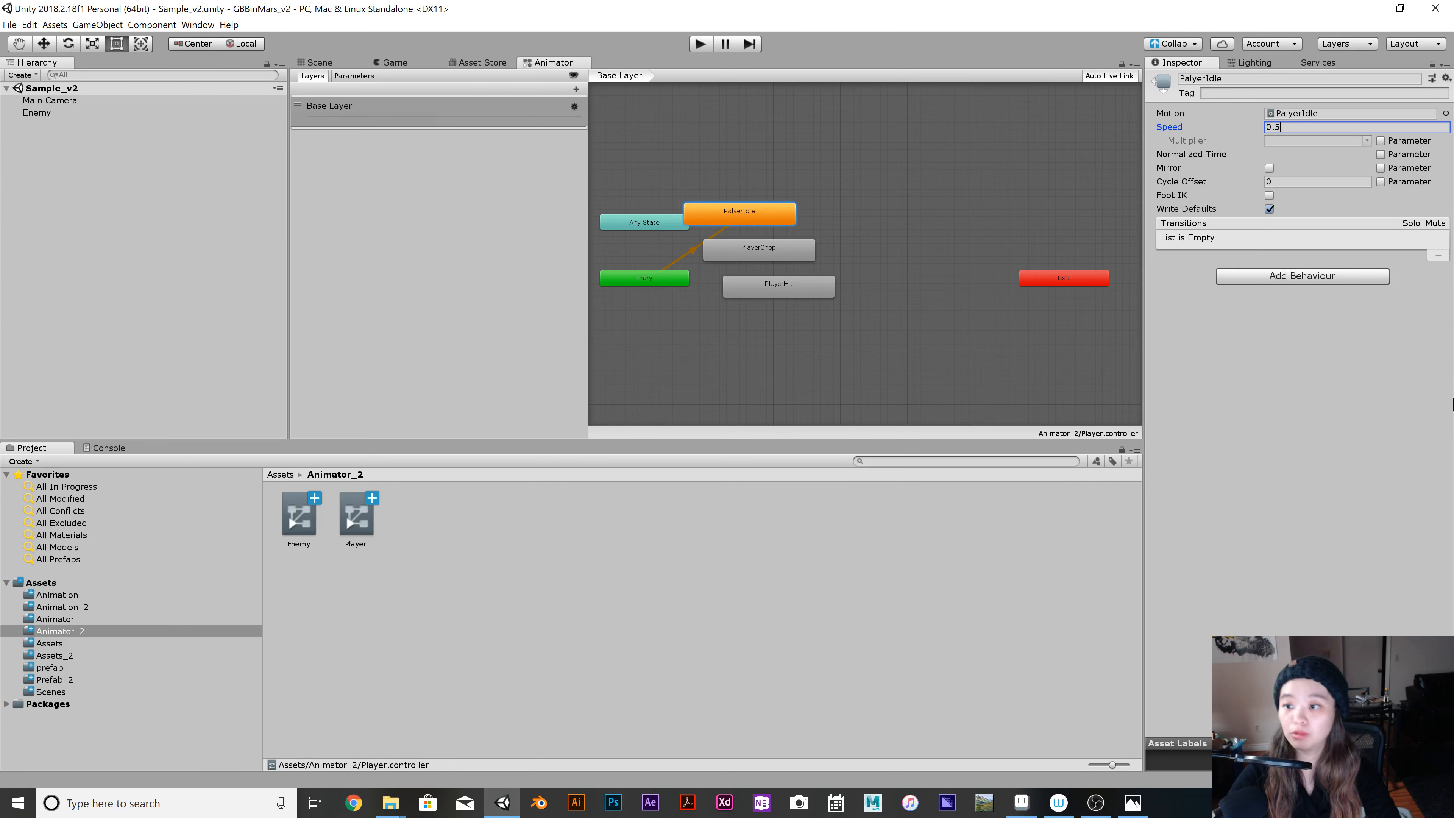
text(0.5)
key(Return)
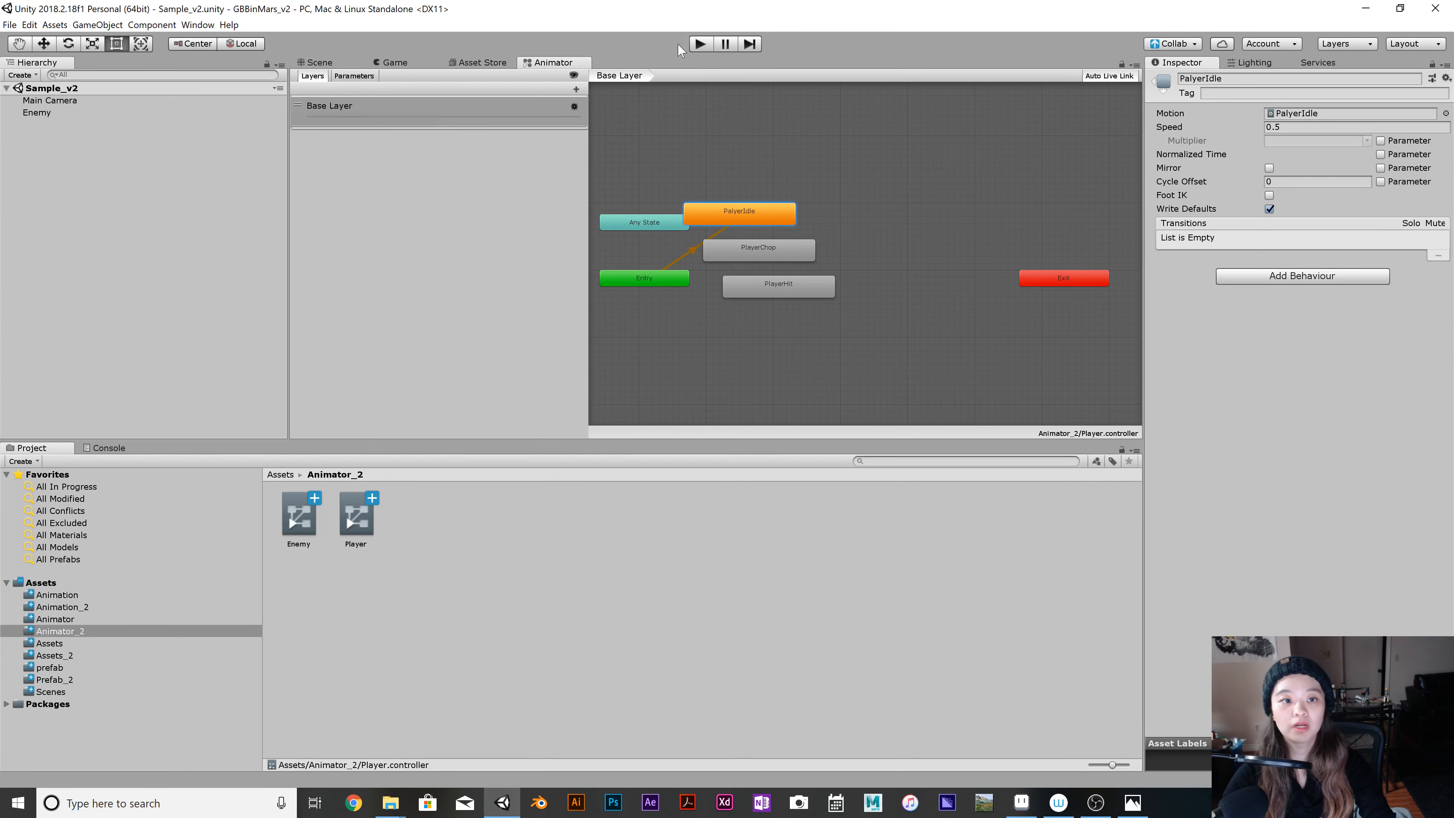
Run the game to check the Enemy's idle animation speed in the game view, and stop it.
click(393, 63)
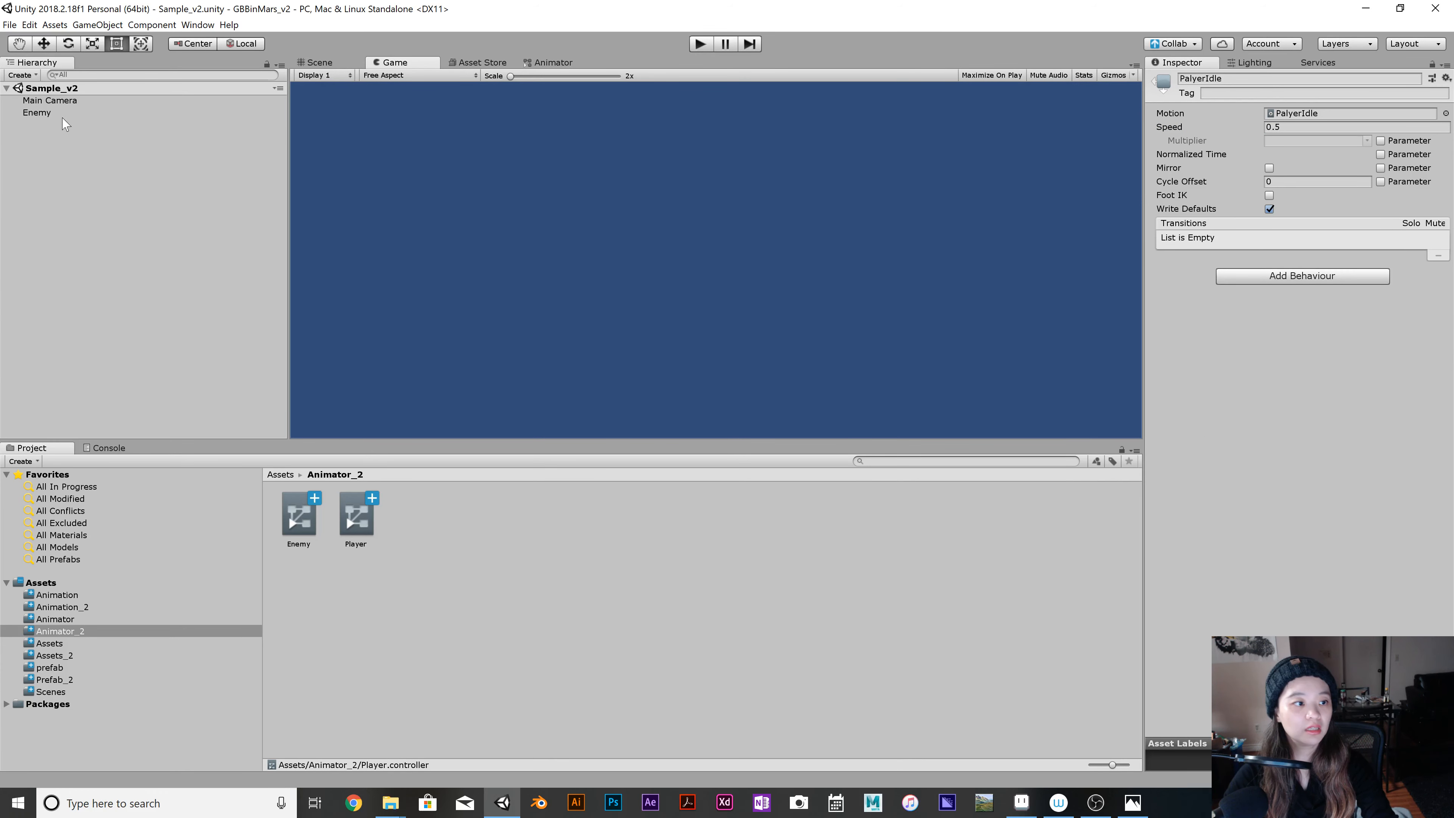
click(58, 113)
click(700, 44)
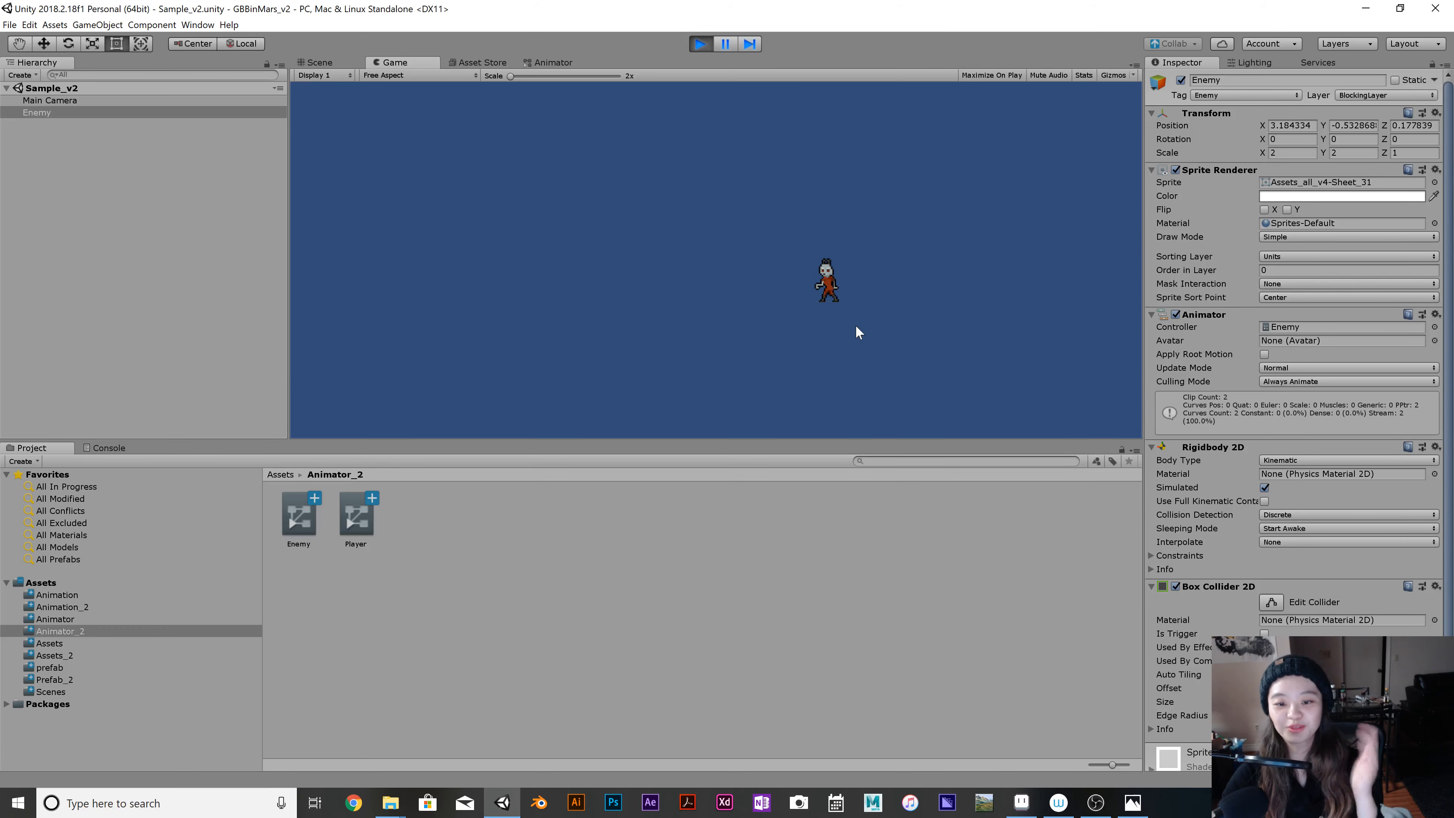
click(700, 44)
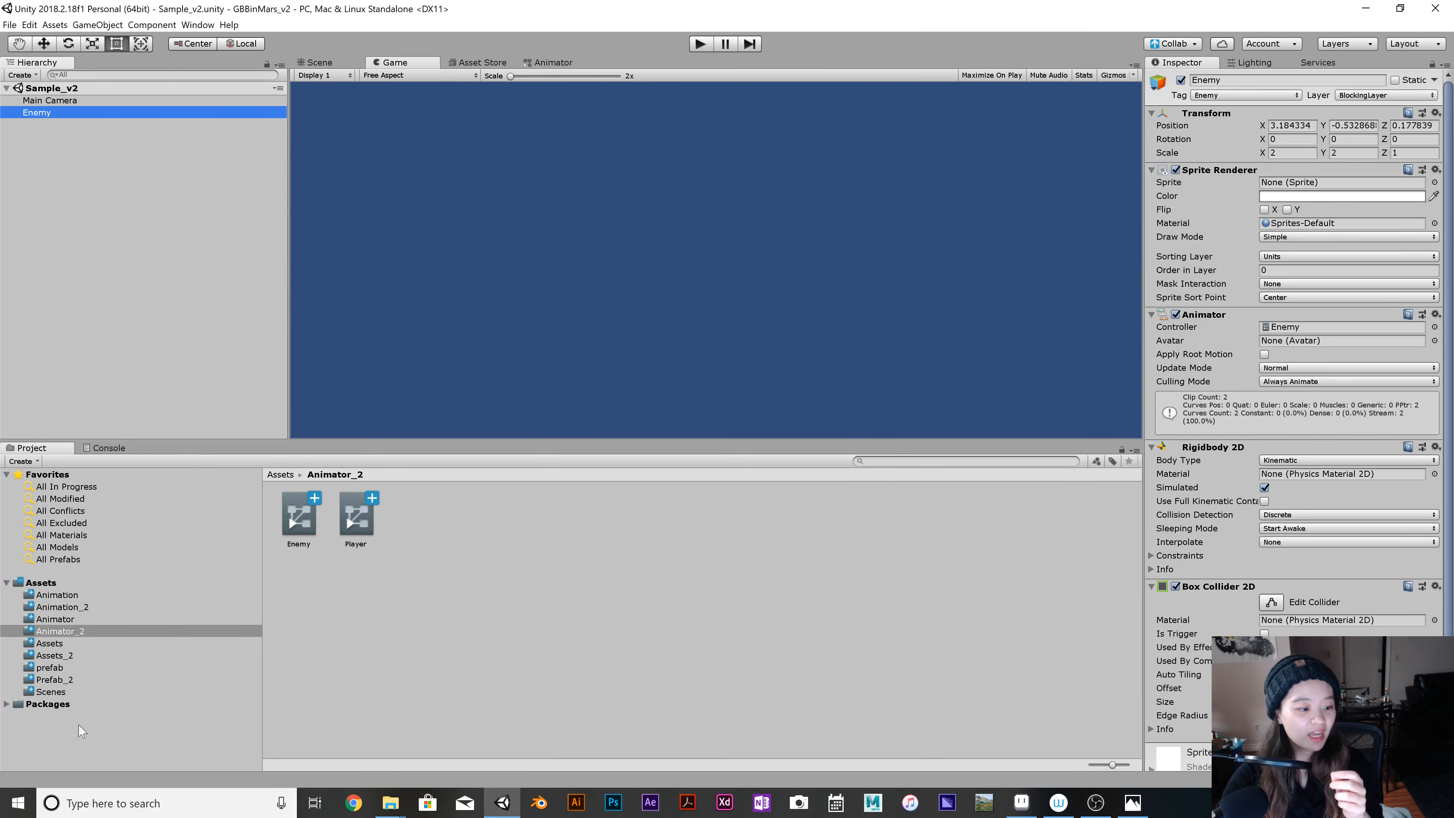
Save the Enemy object as a prefab in the Prefab_2 folder and delete it from the scene.
click(57, 680)
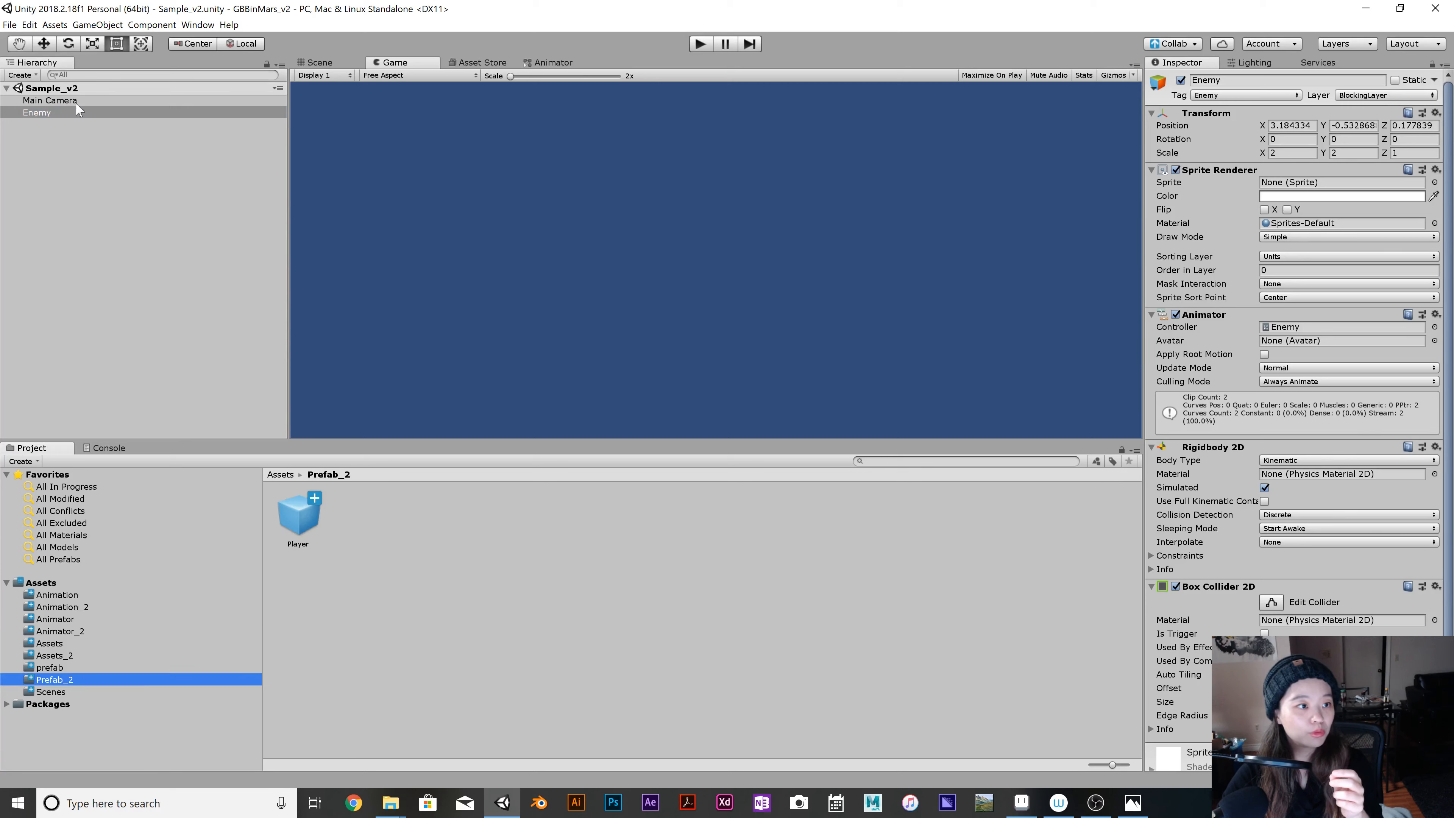
drag(78, 113, 379, 529)
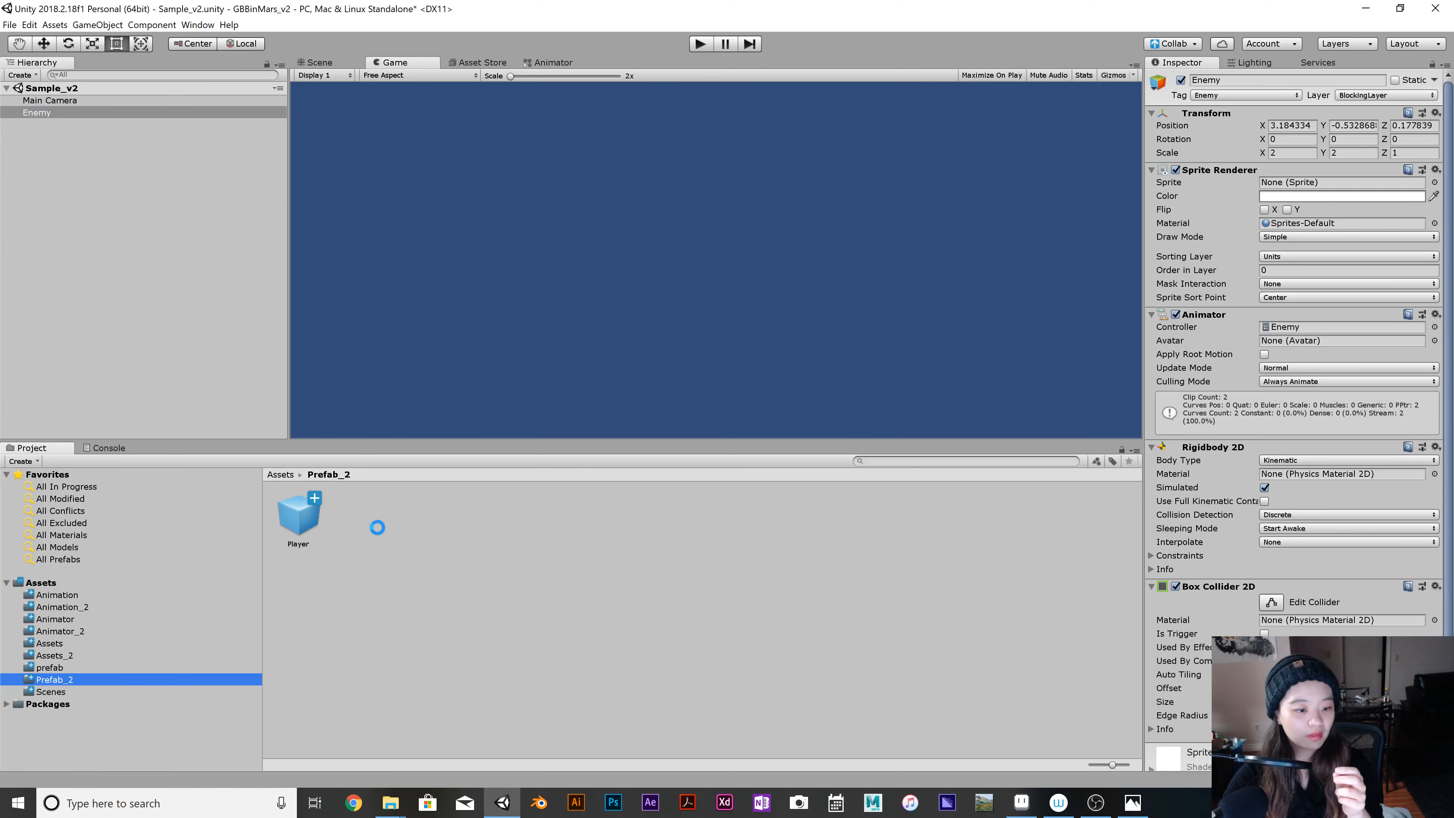
click(305, 517)
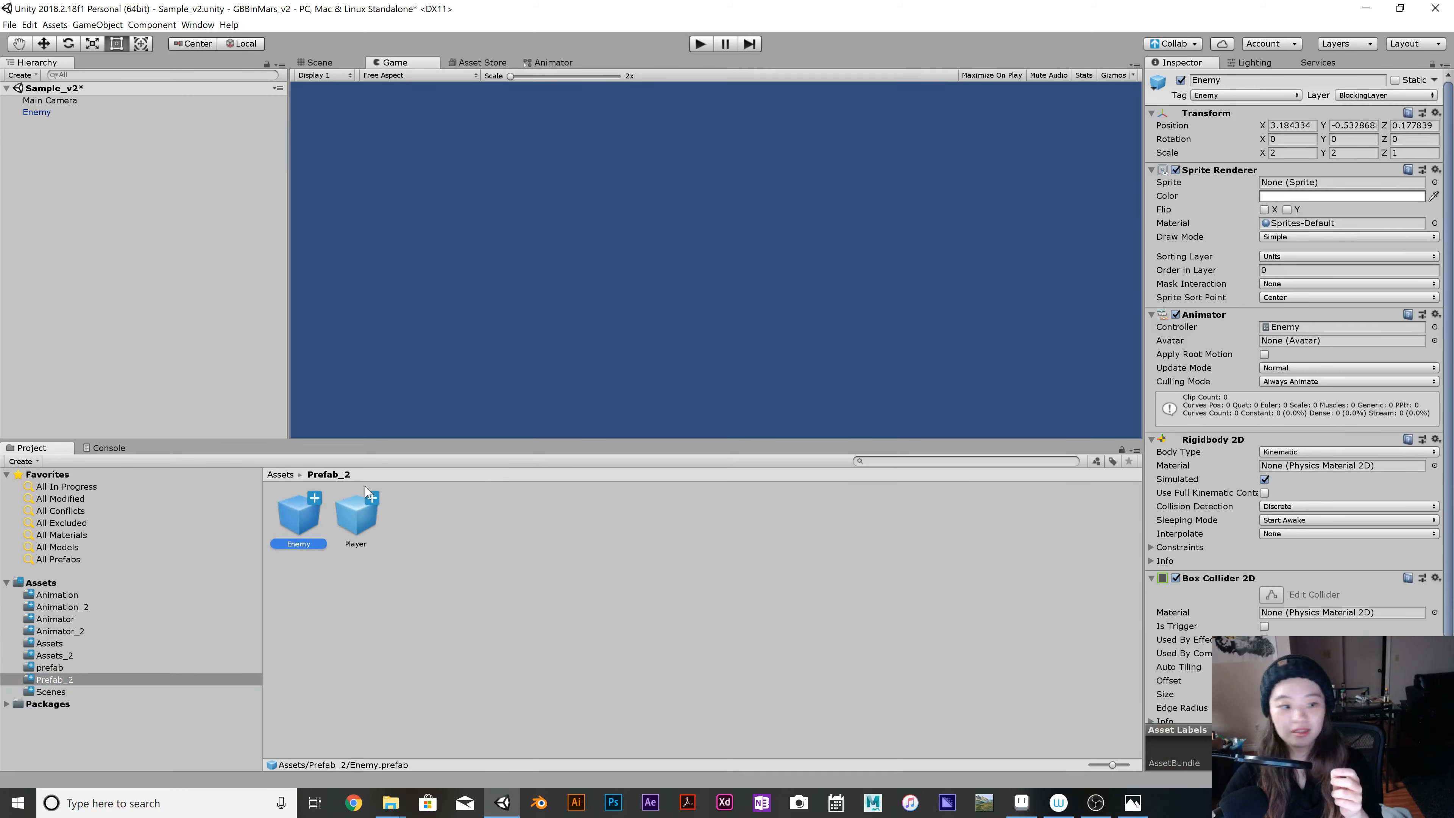
click(29, 112)
right_click(30, 111)
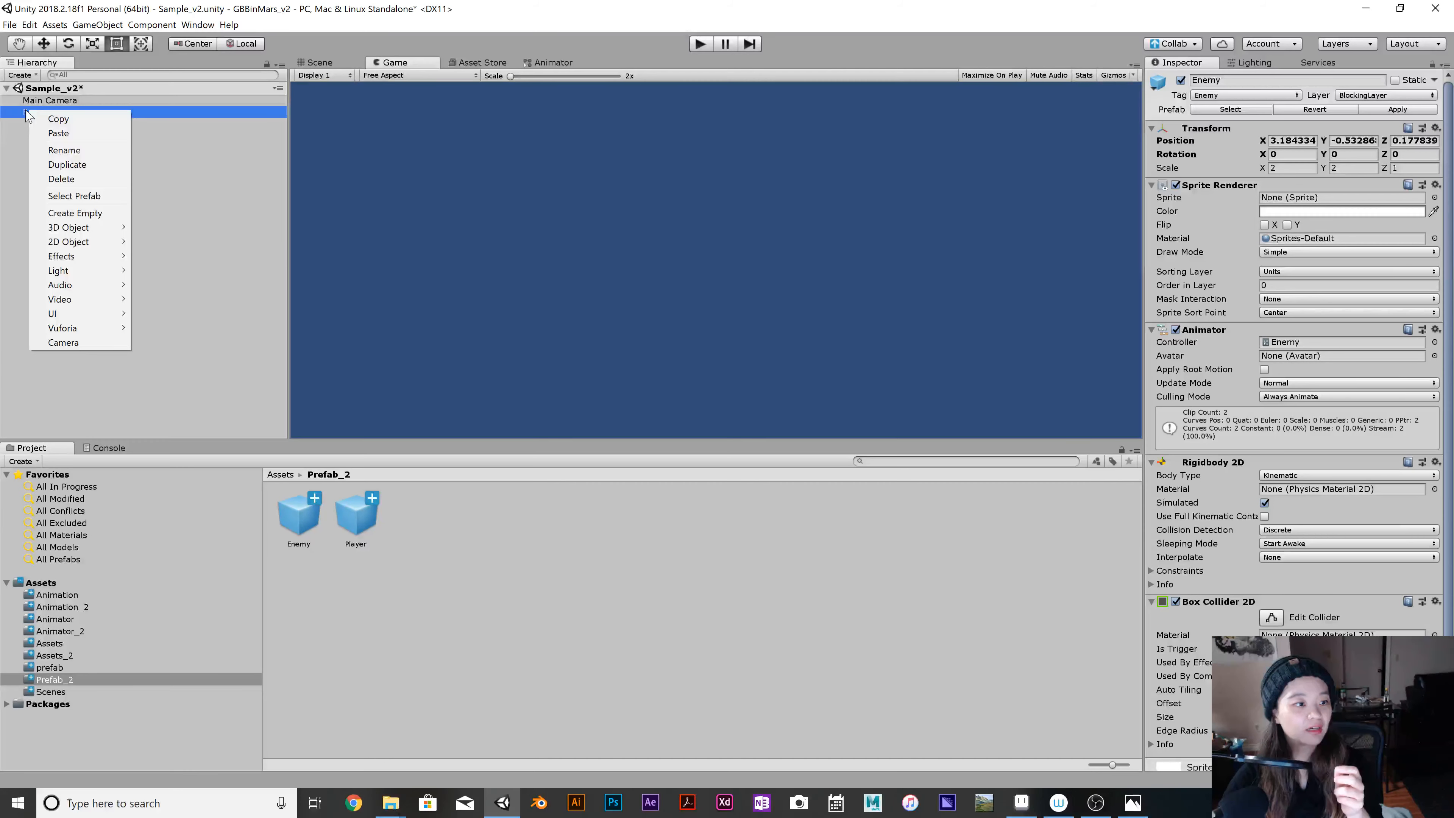
click(79, 181)
Place the Player prefab from Prefab_2 in the Sample_v2 scene and apply it to its prefab.
click(303, 516)
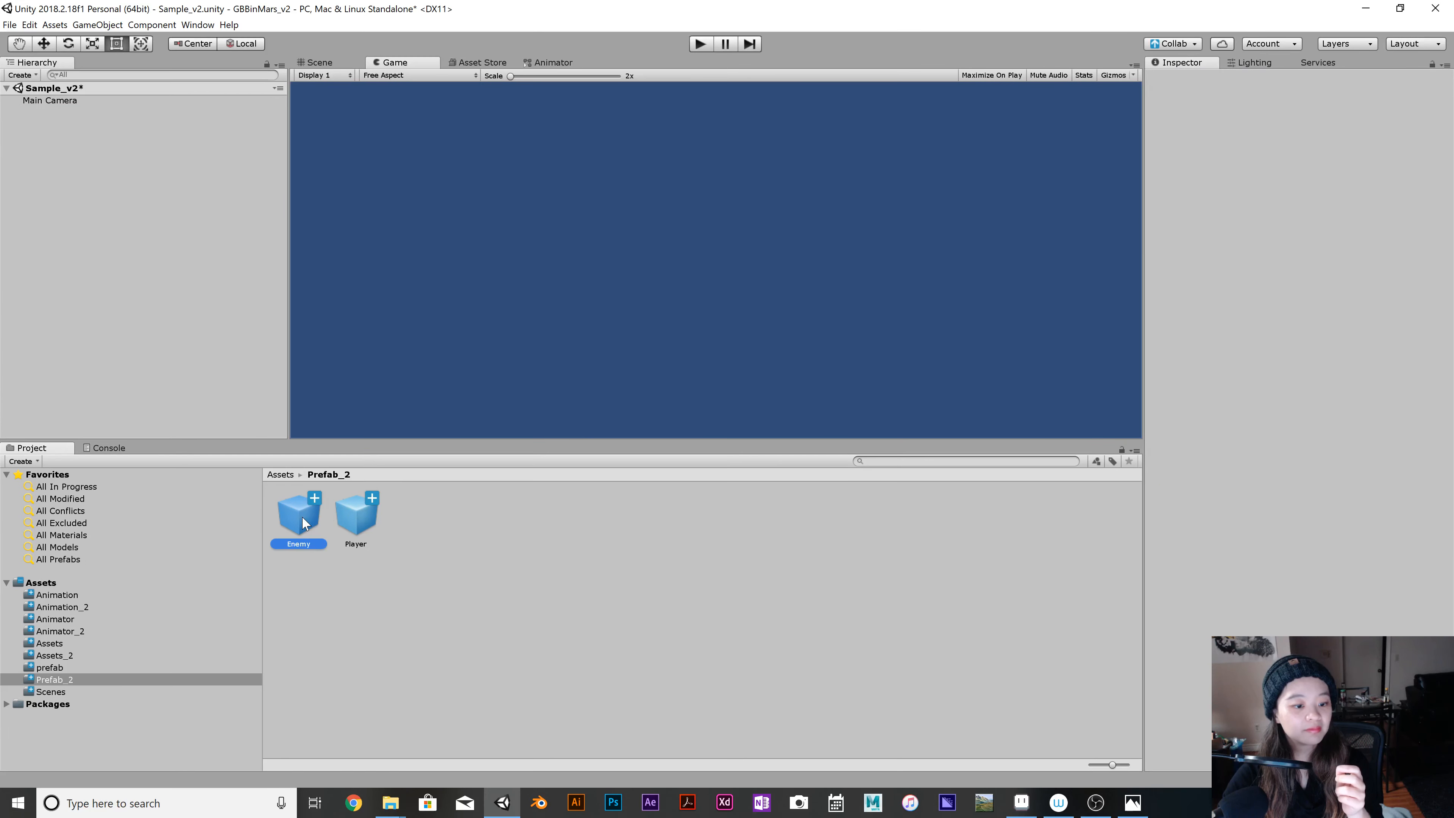
click(367, 509)
drag(367, 510, 82, 130)
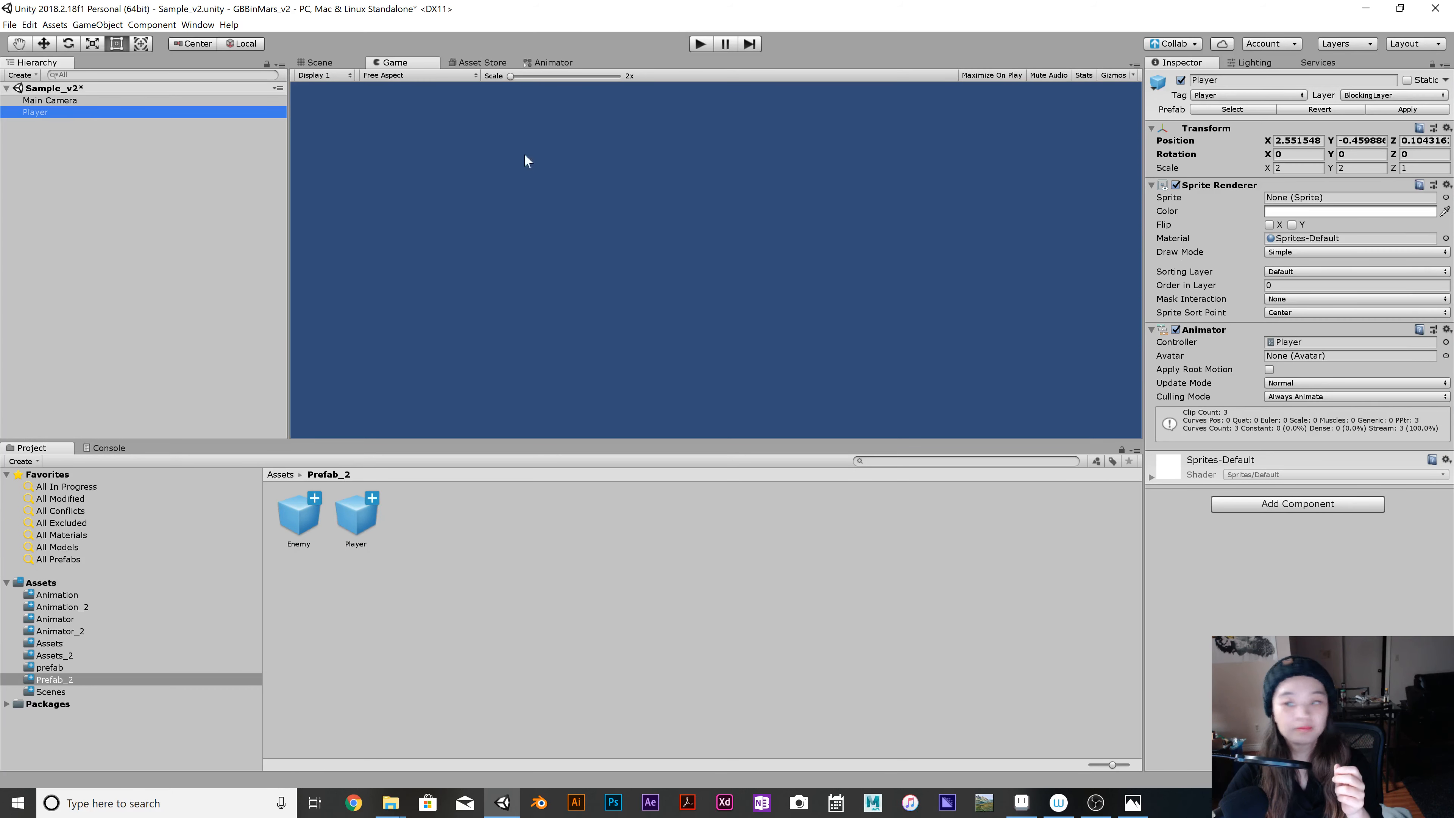
click(1397, 111)
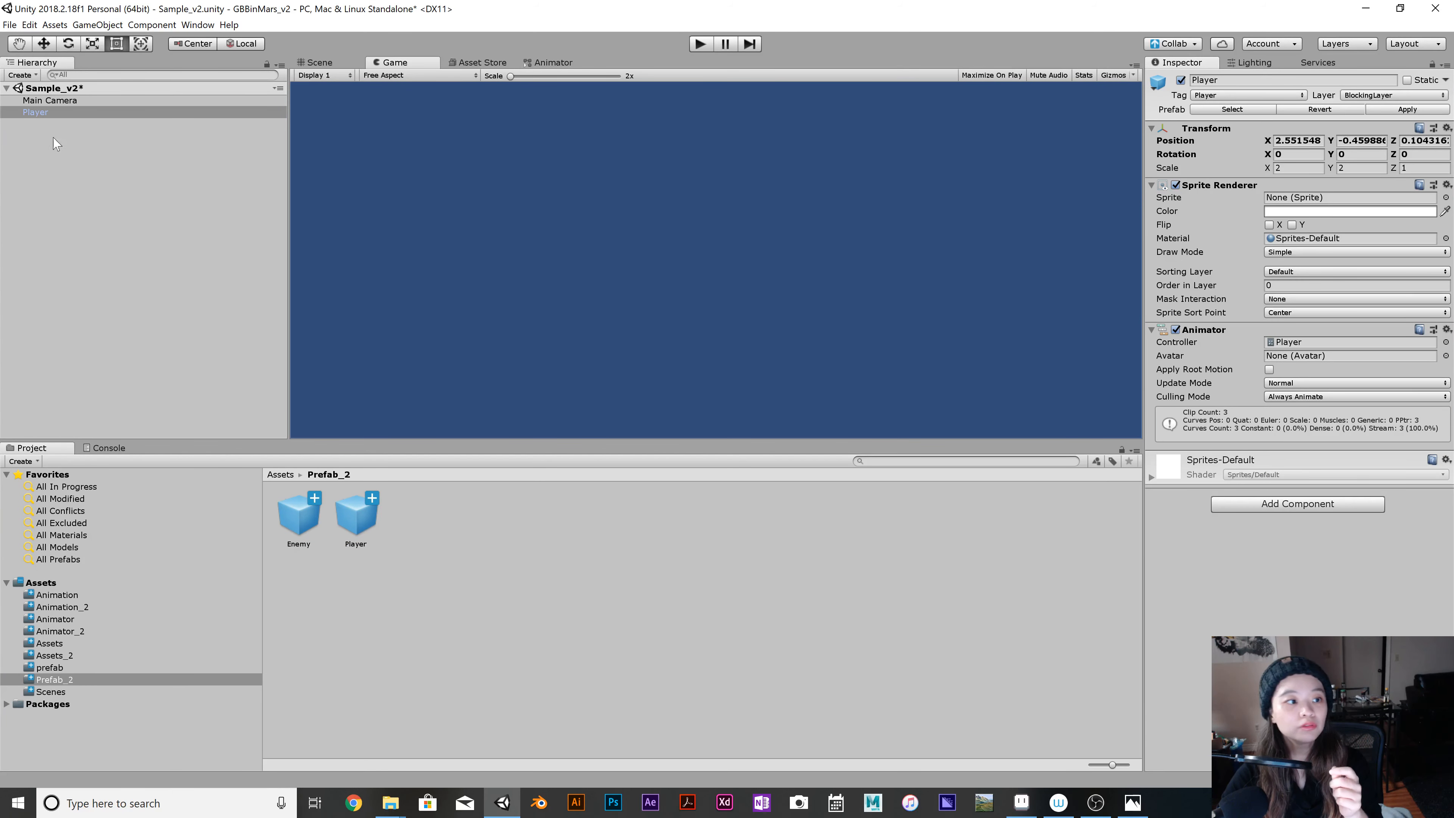
Add a Box Collider 2D to the Player and set its X and Y size to 0.6.
click(58, 114)
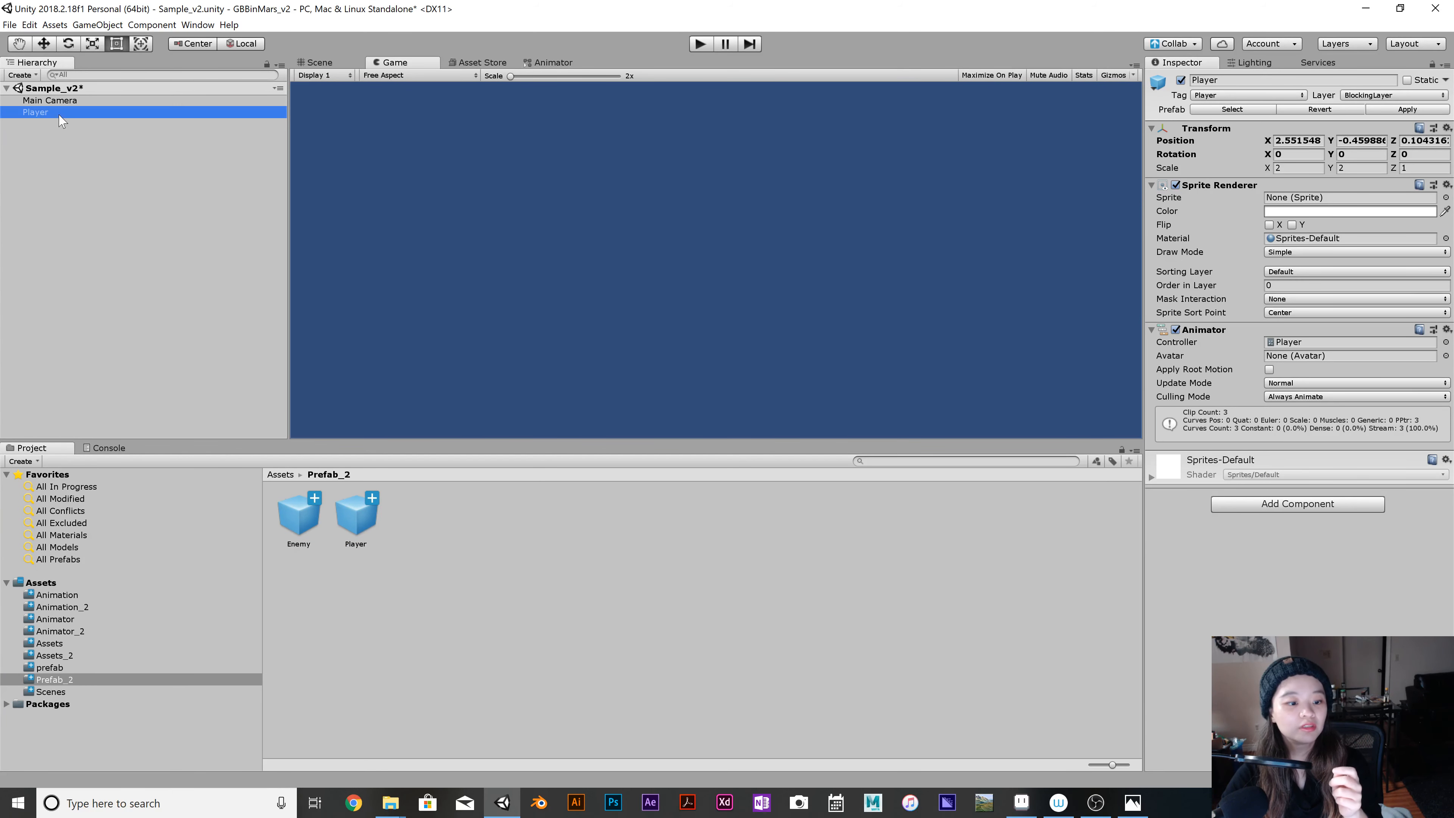
click(1302, 504)
text(b)
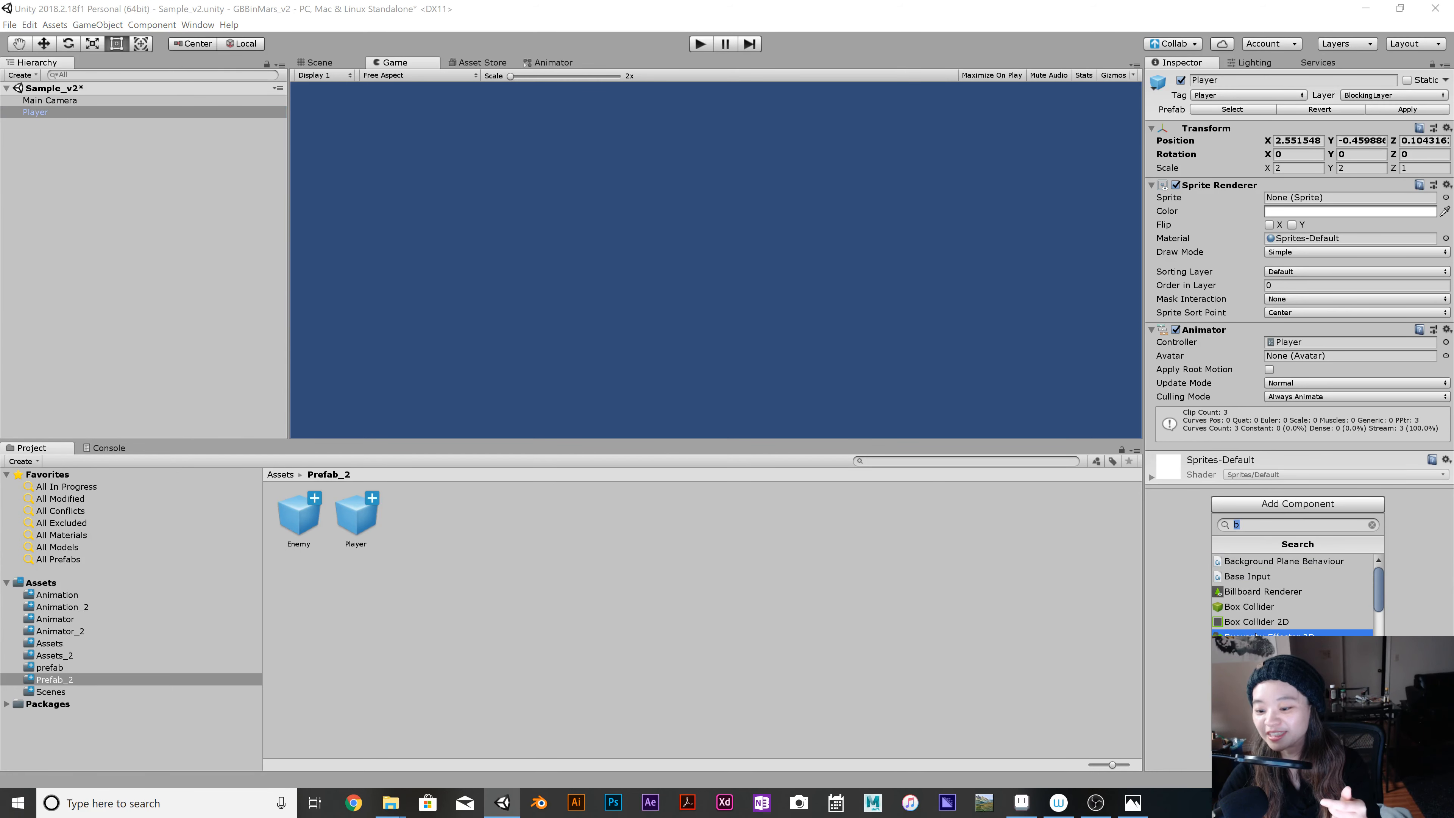
click(1256, 621)
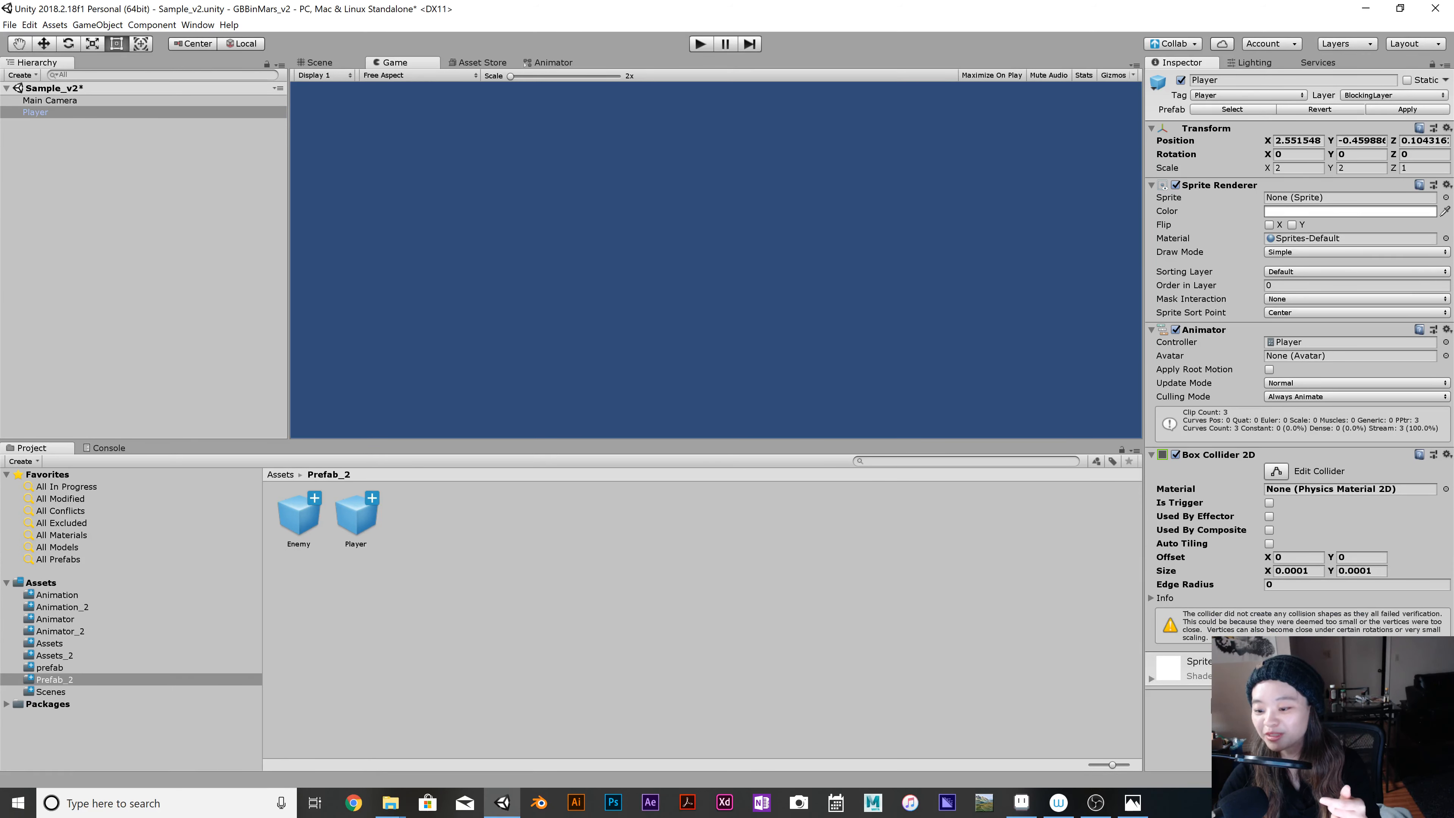
click(1295, 571)
text(0.)
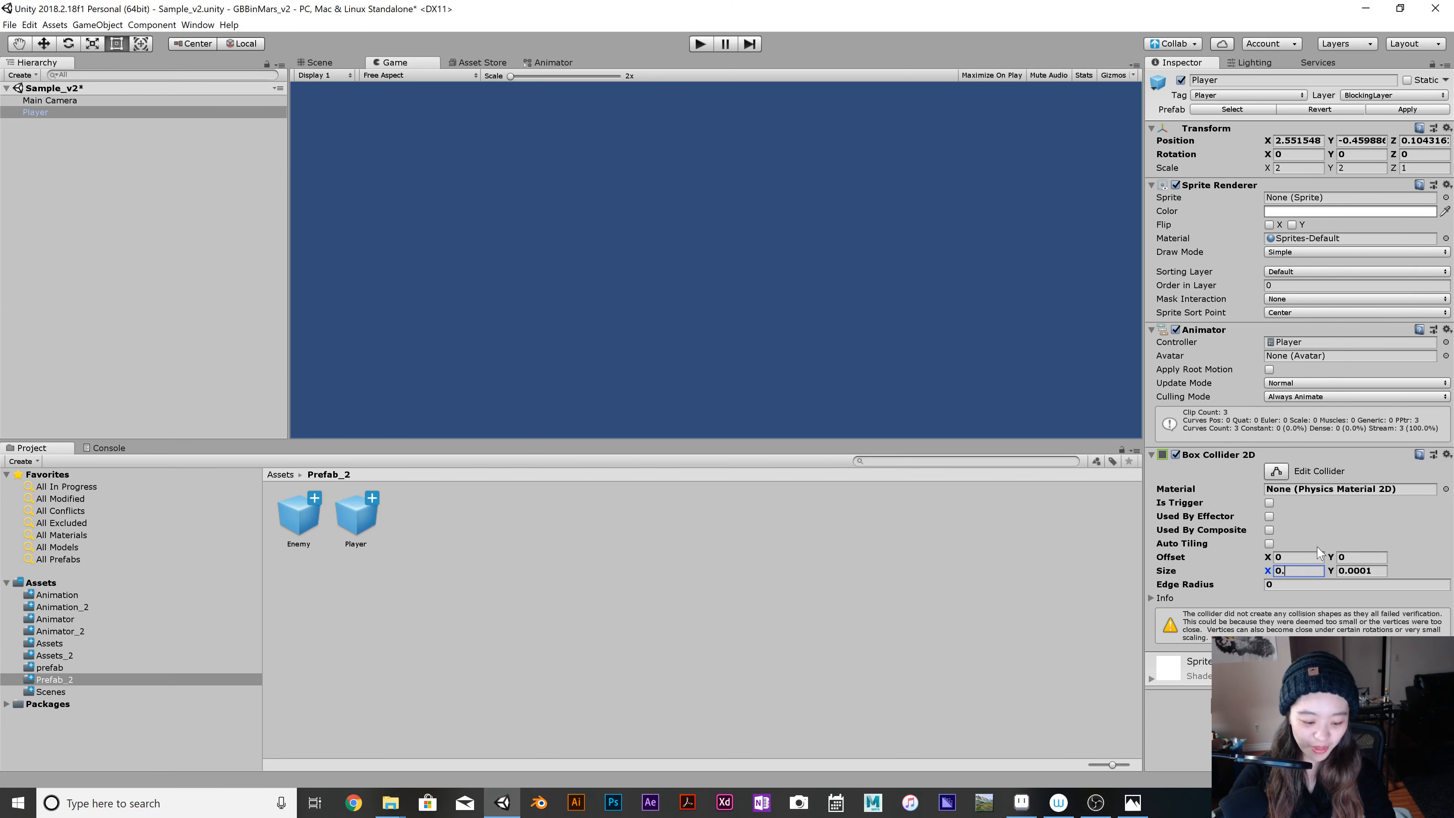
text(6)
key(Tab)
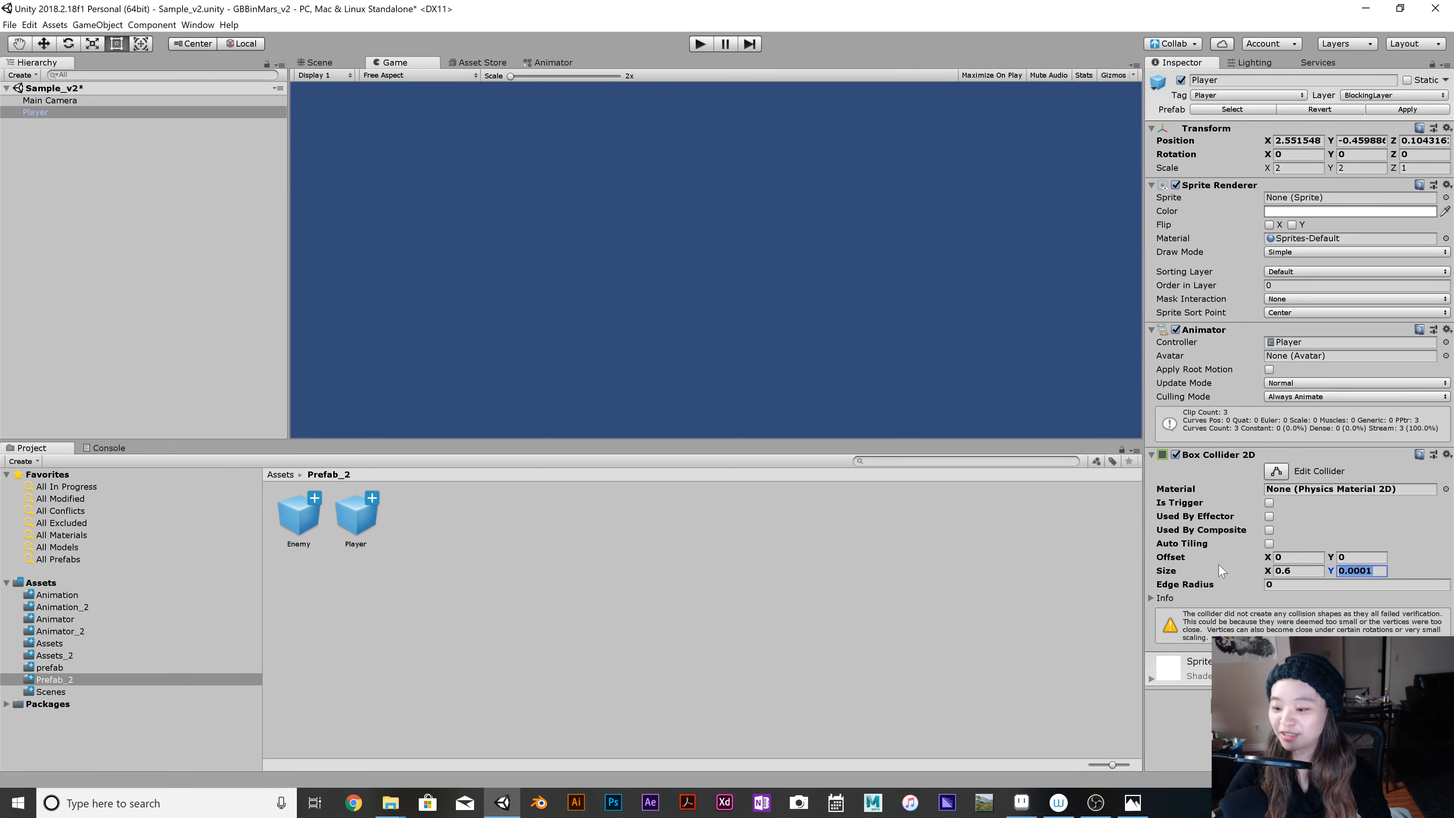
text(0.6)
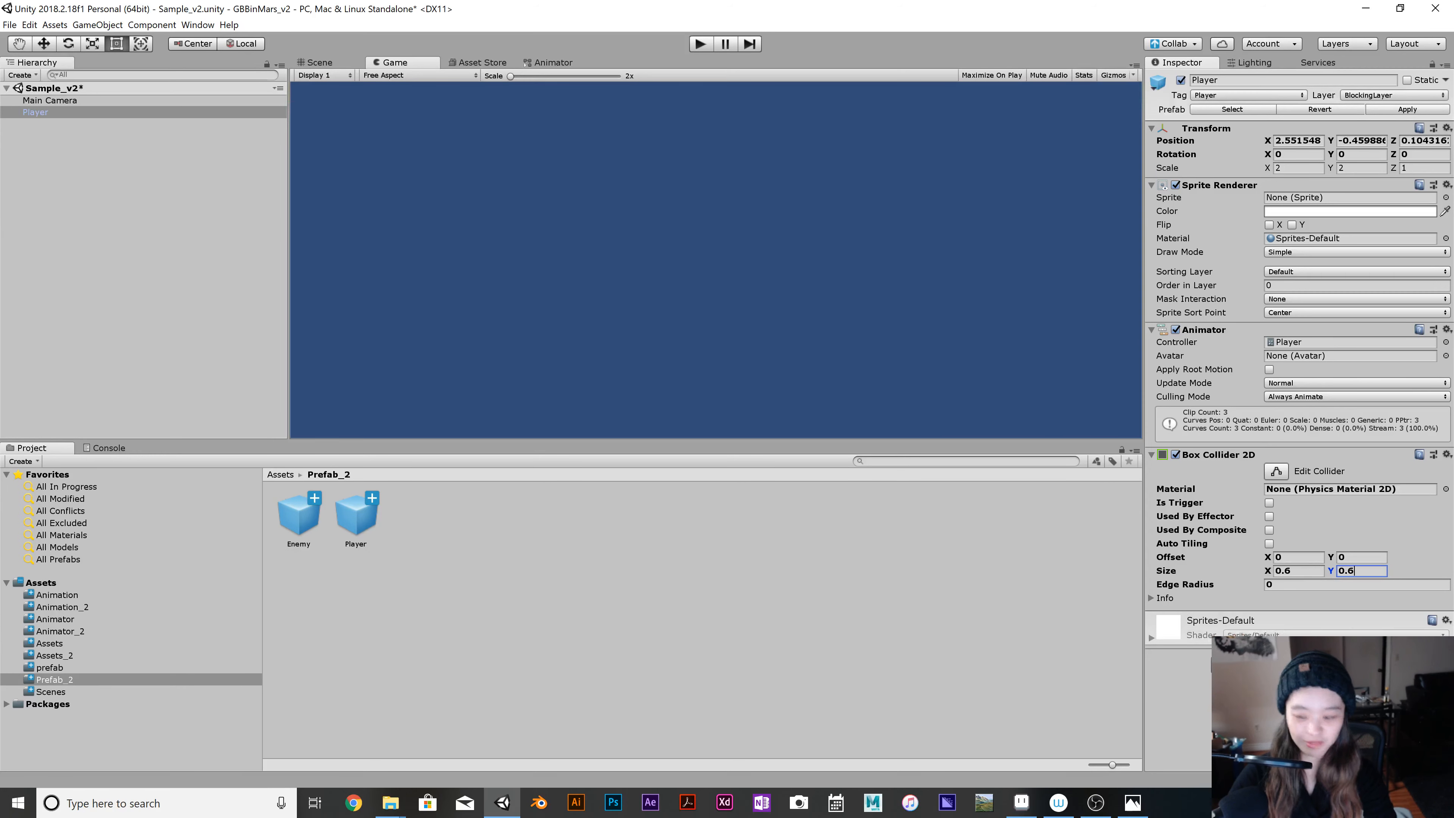
Add a Rigidbody 2D to the Player with the Kinematic body type and save the scene.
click(1286, 664)
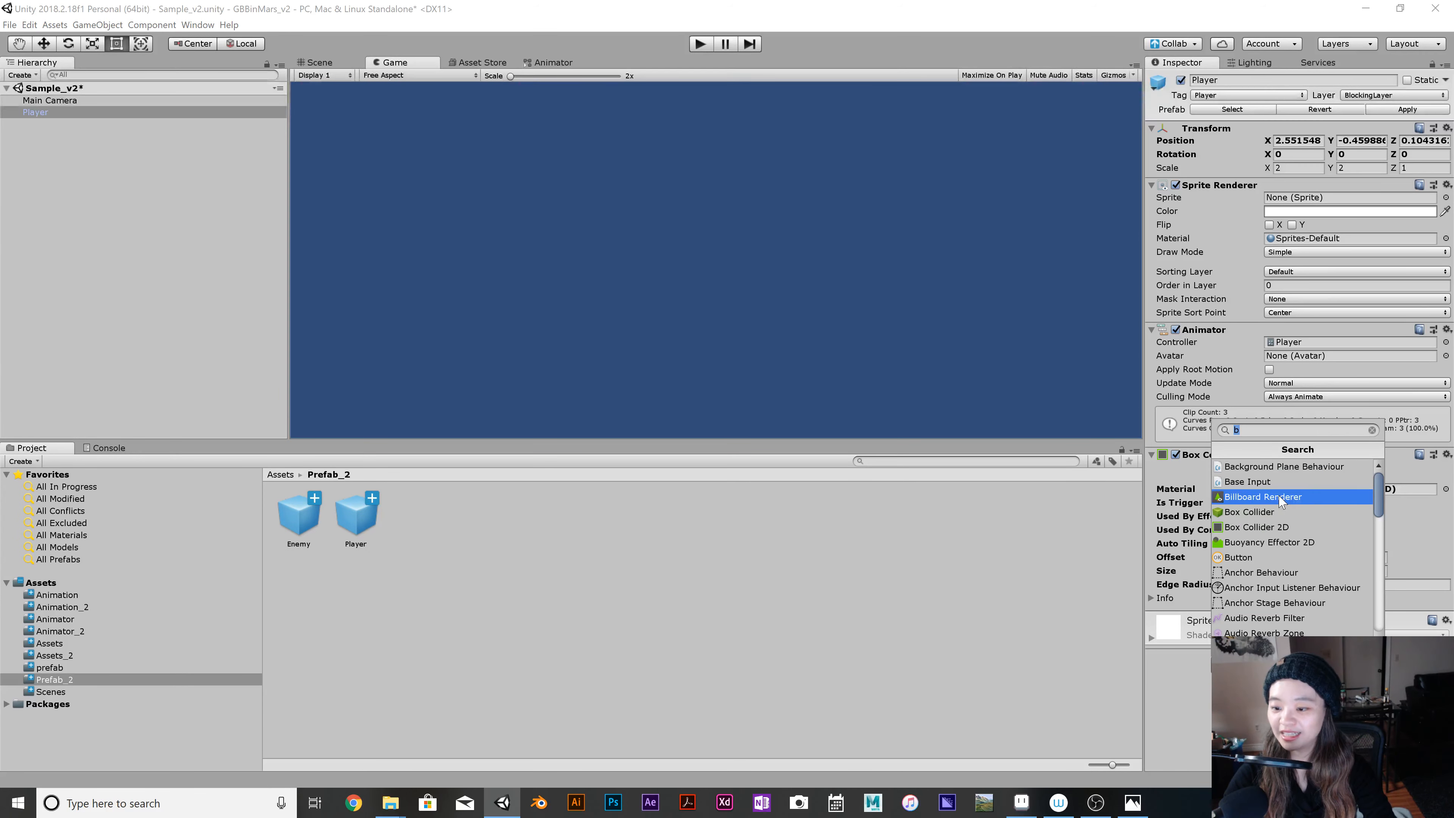
key(BackSpace)
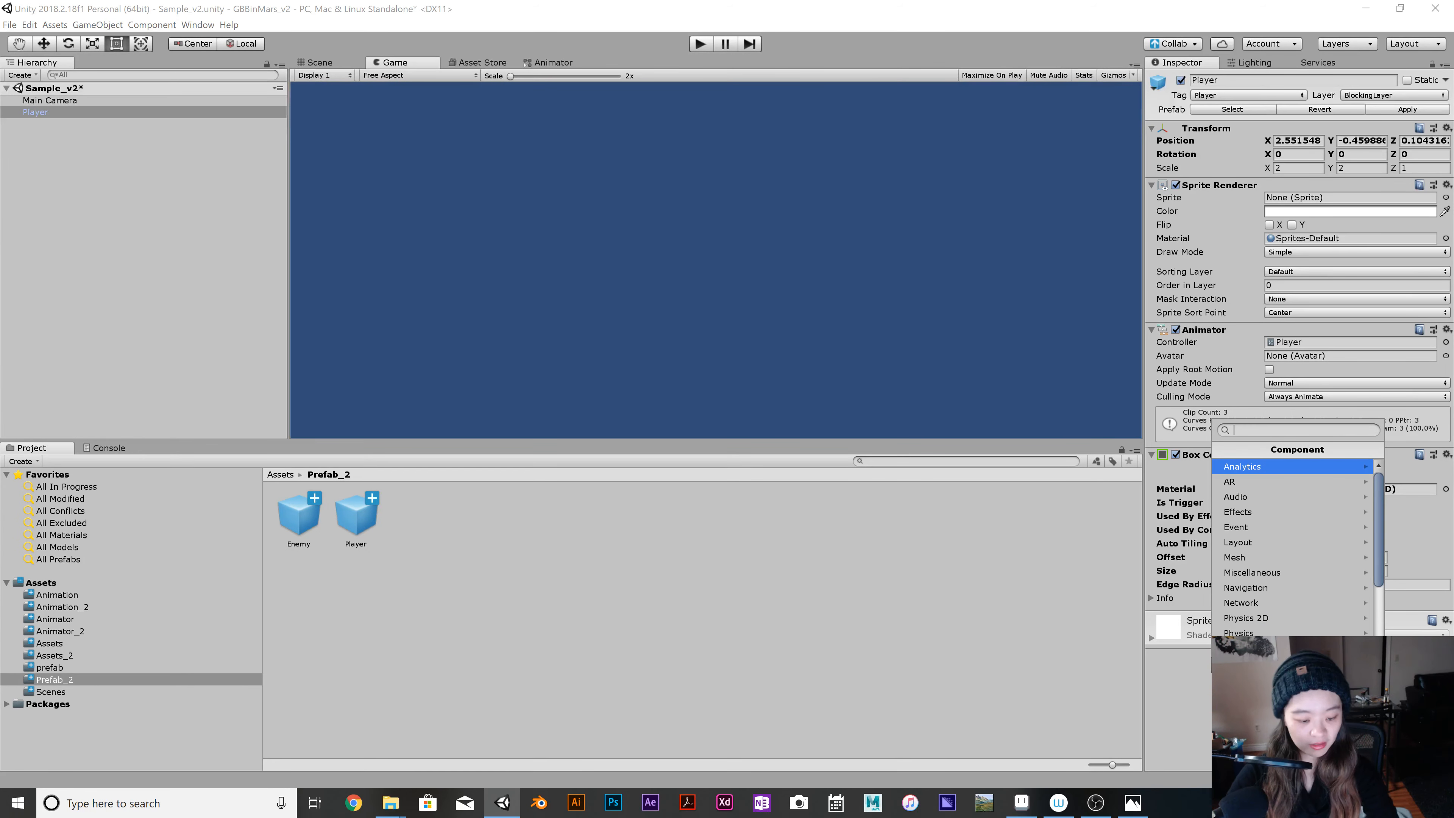
text(r)
click(1270, 559)
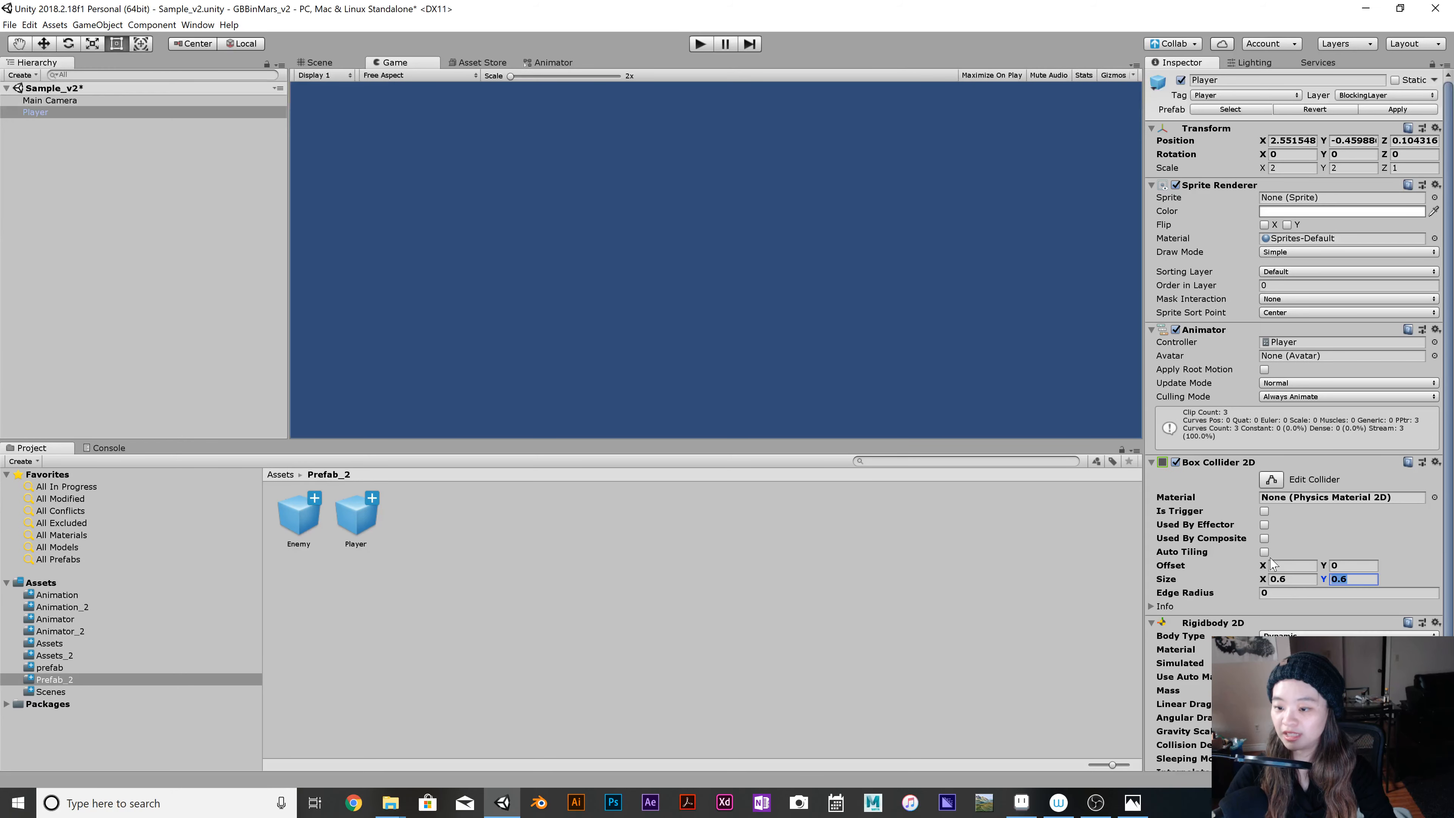
scroll(1289, 573, down, 1)
click(1317, 575)
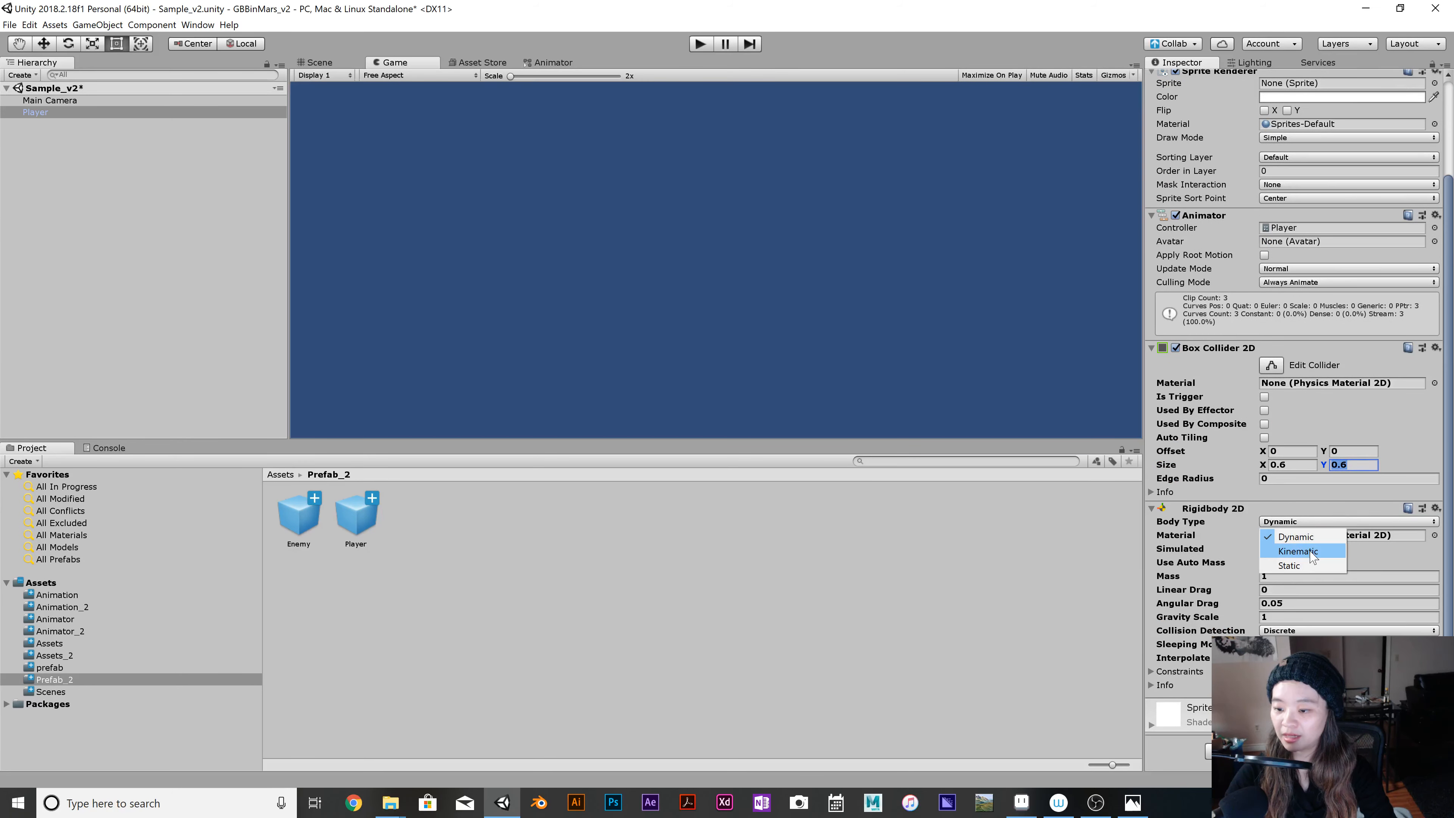
click(1289, 552)
scroll(1300, 601, up, 1)
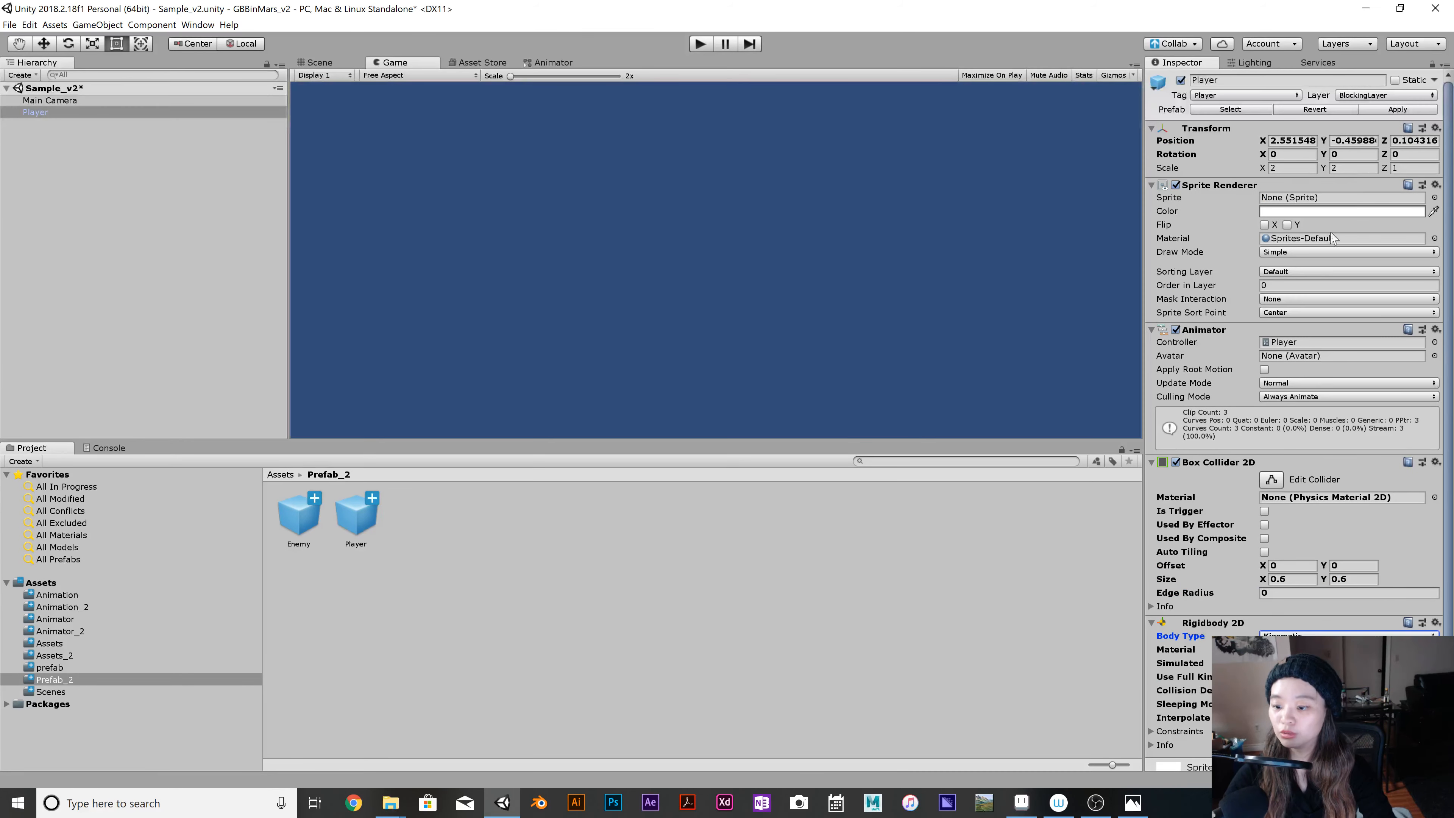
scroll(1290, 573, down, 1)
scroll(1340, 580, down, 1)
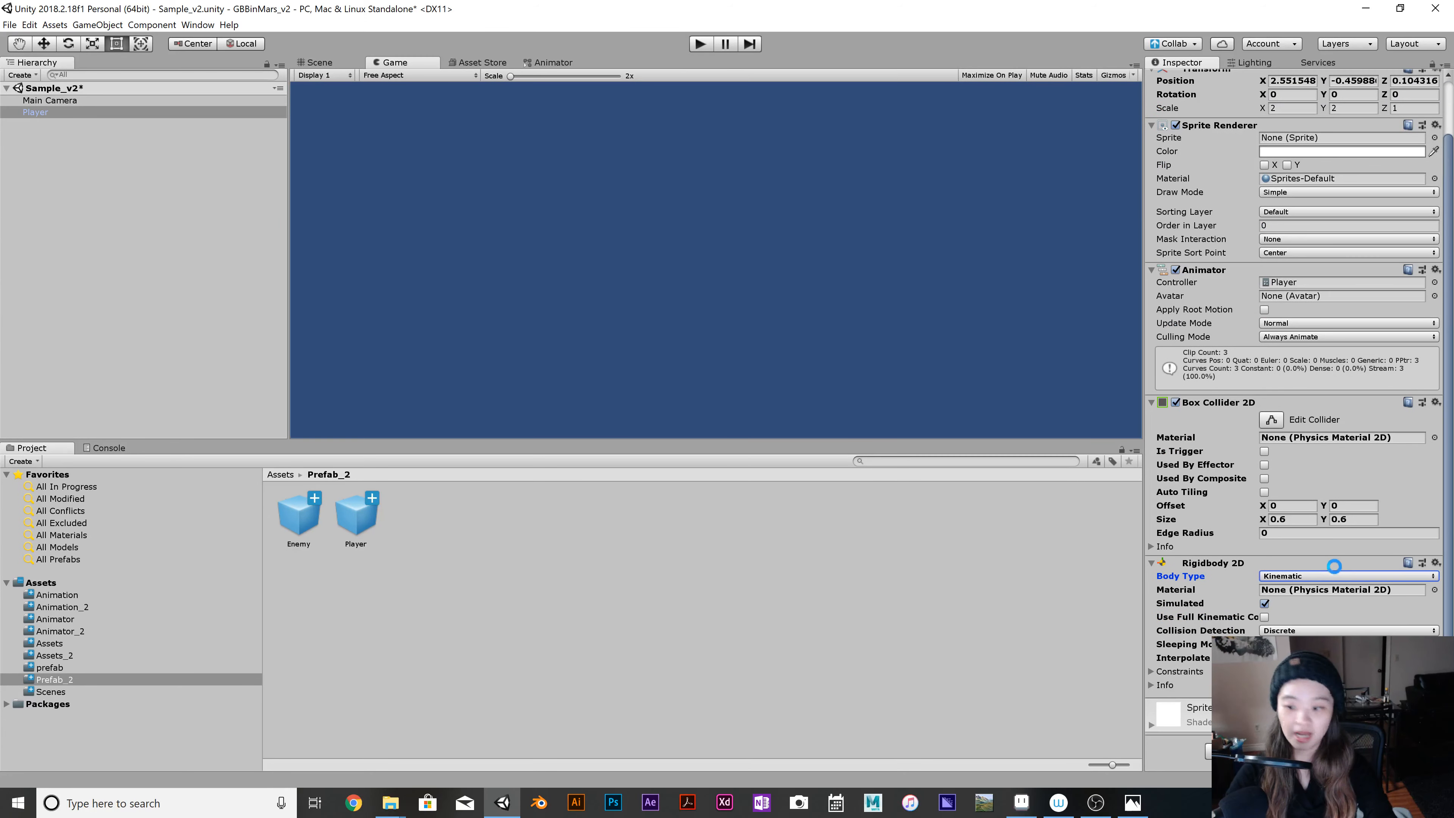
key(ctrl+s)
Set the sorting layer of the Player's Sprite Renderer to Units.
scroll(1217, 271, up, 2)
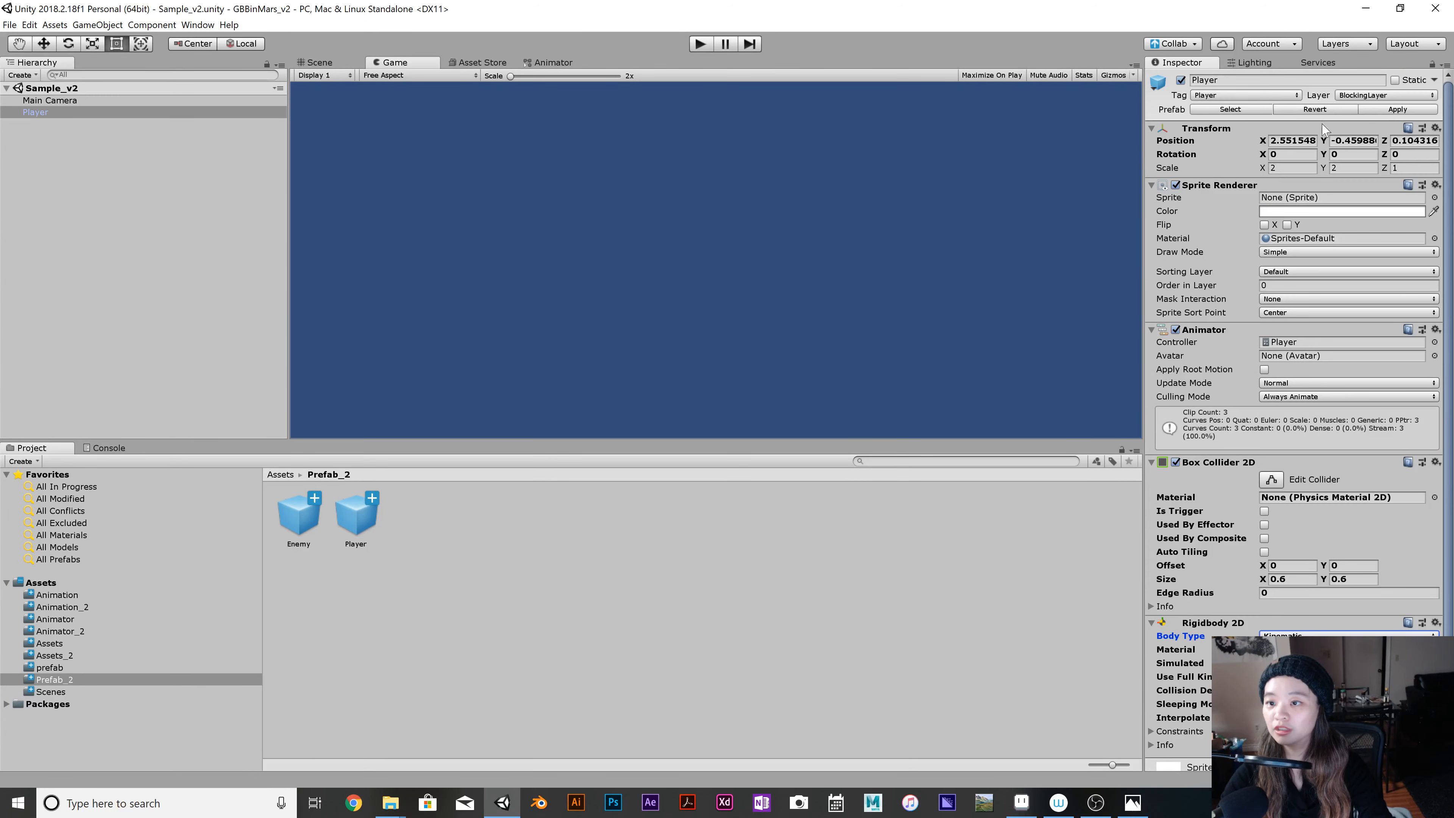
click(1322, 271)
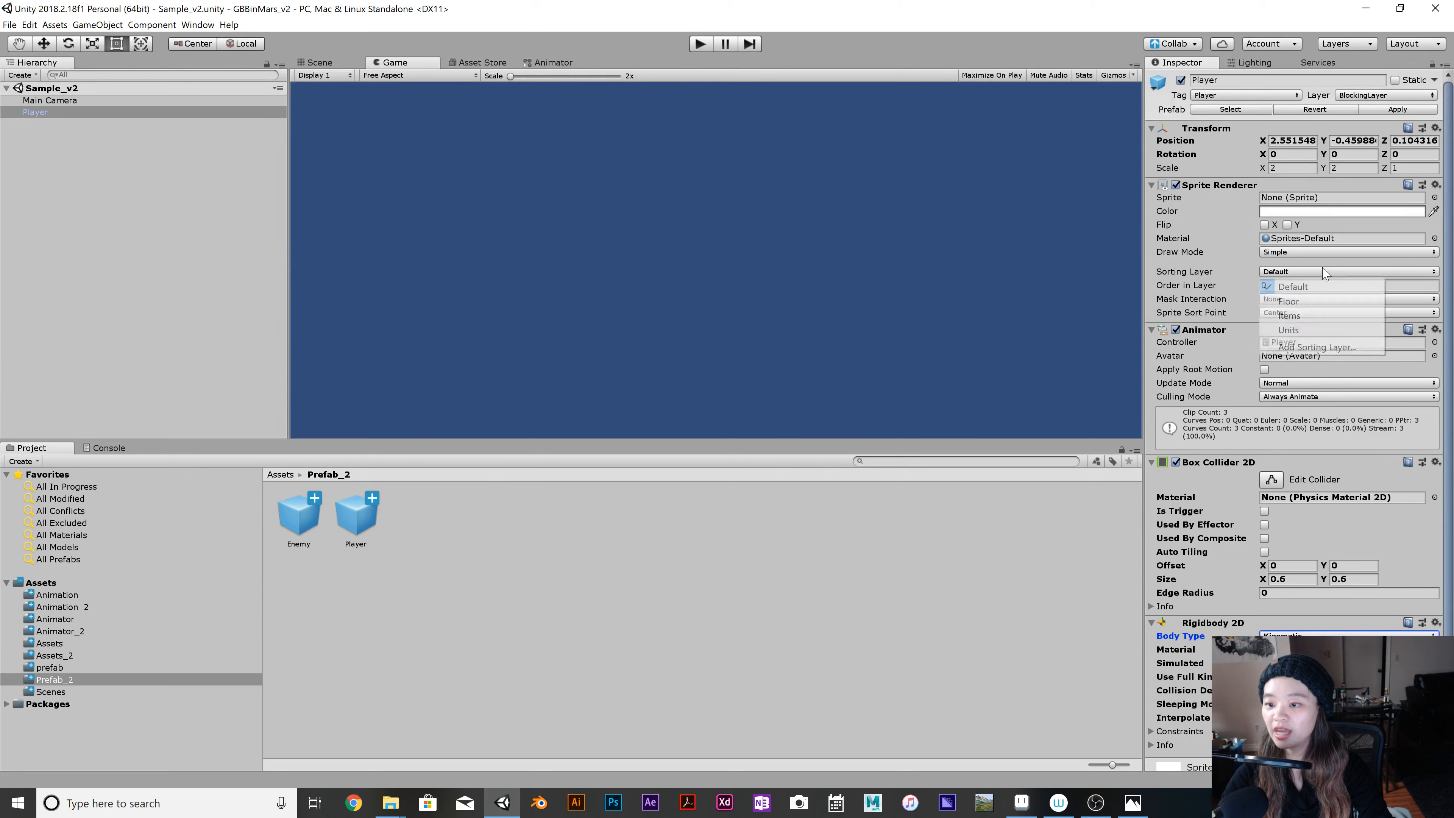
click(1350, 330)
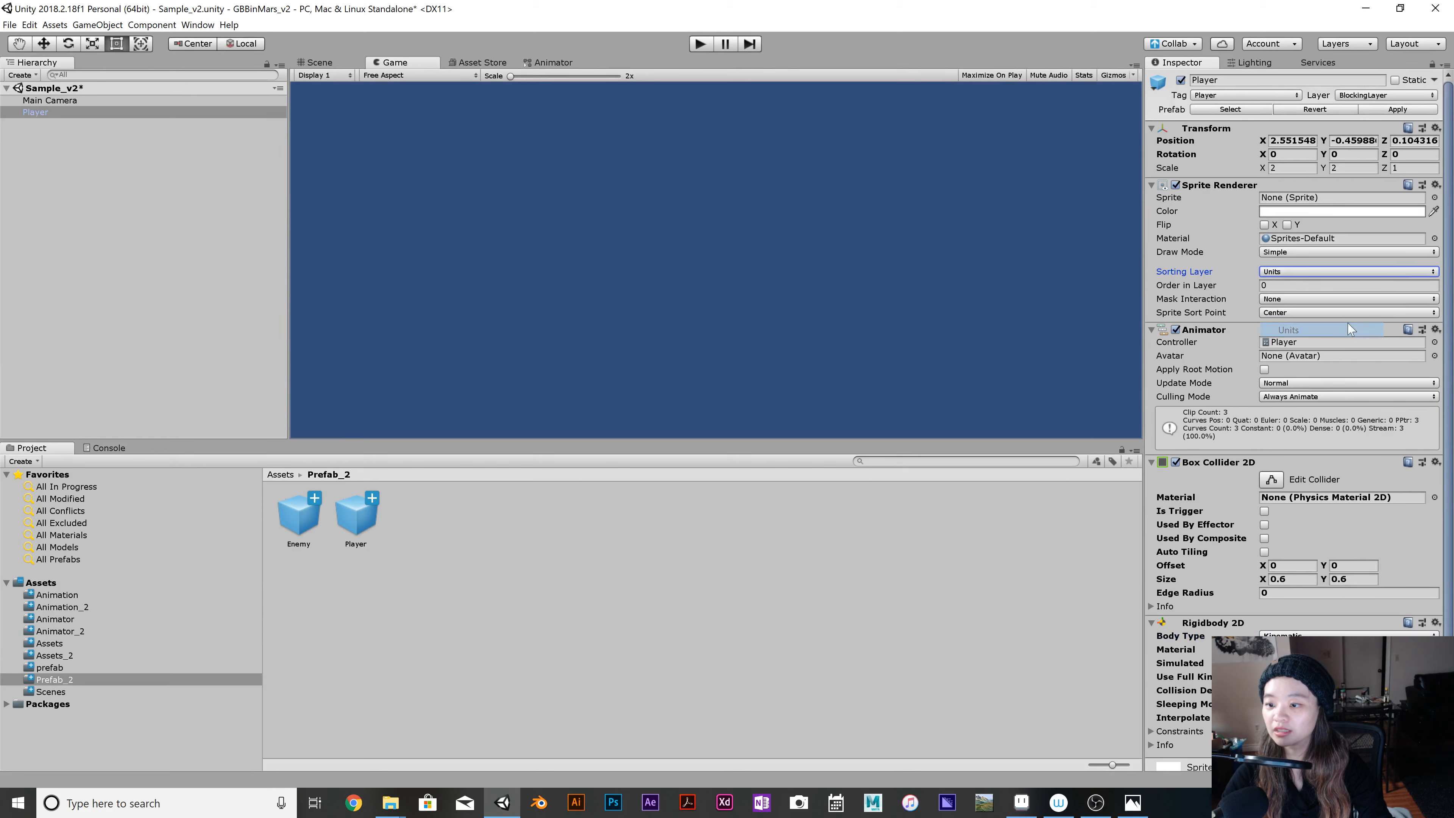
Apply the Player's changes to its prefab and run the Sample_v2 scene with the Player selected.
click(1397, 110)
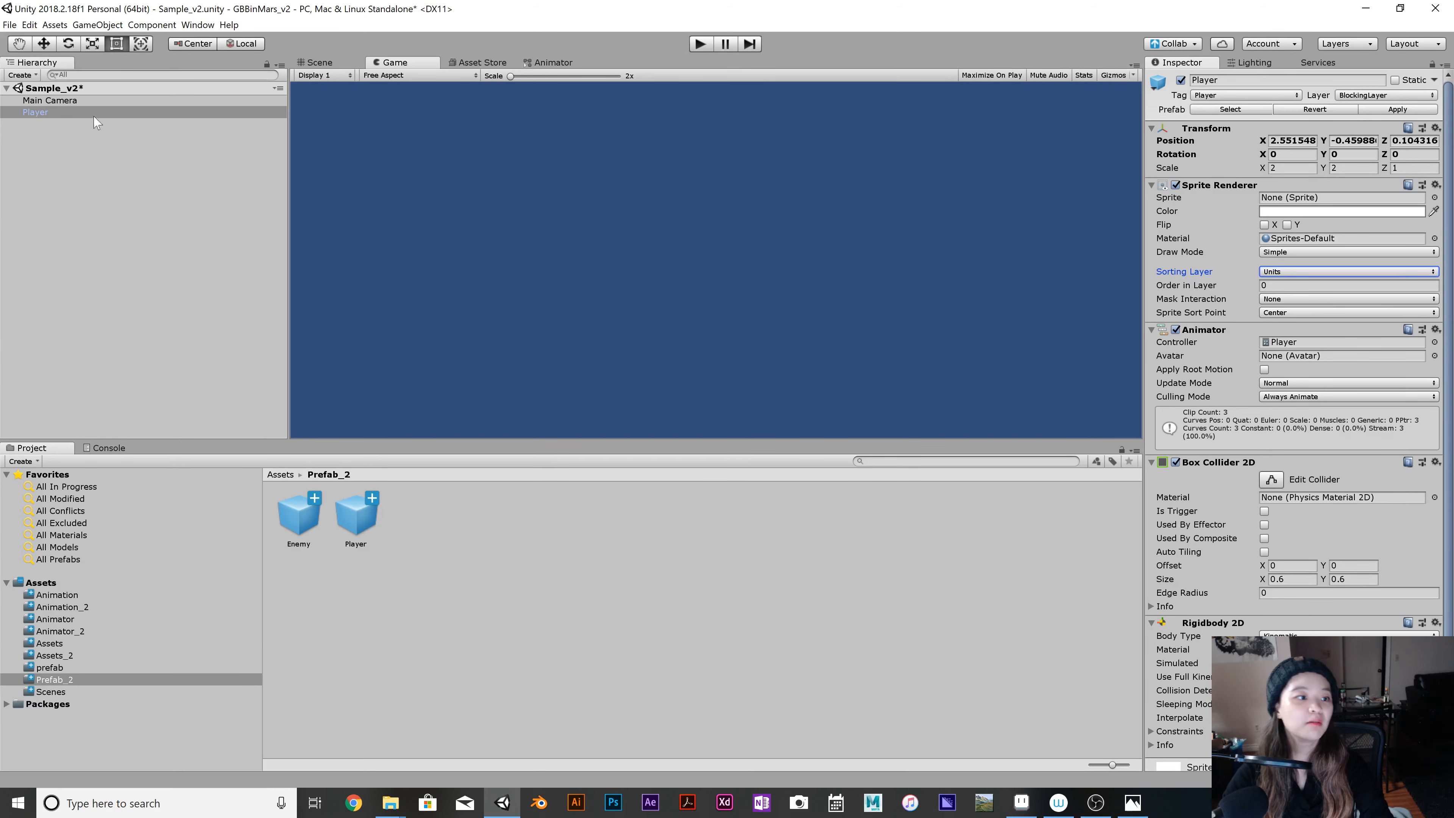
click(114, 167)
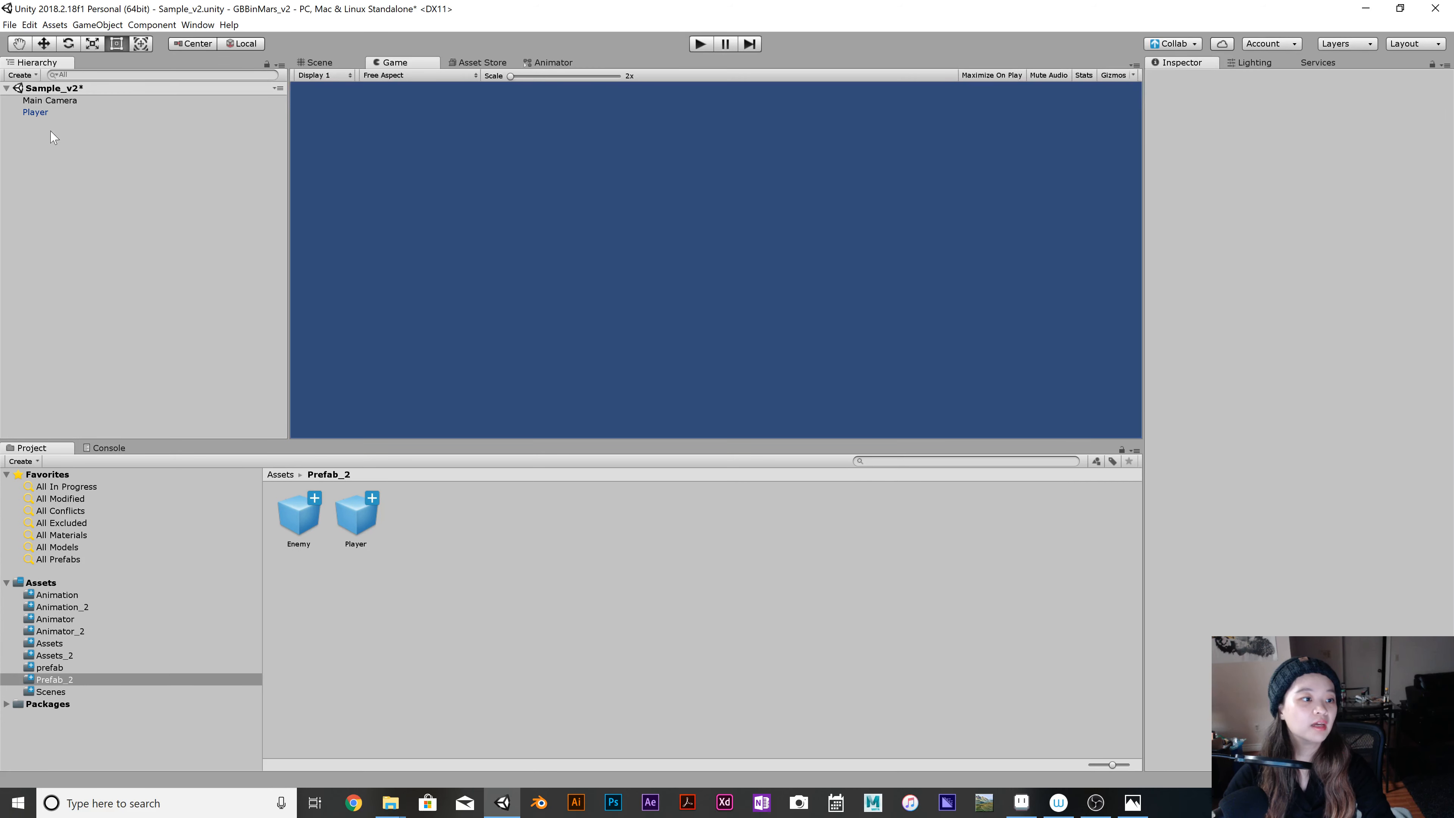
click(31, 113)
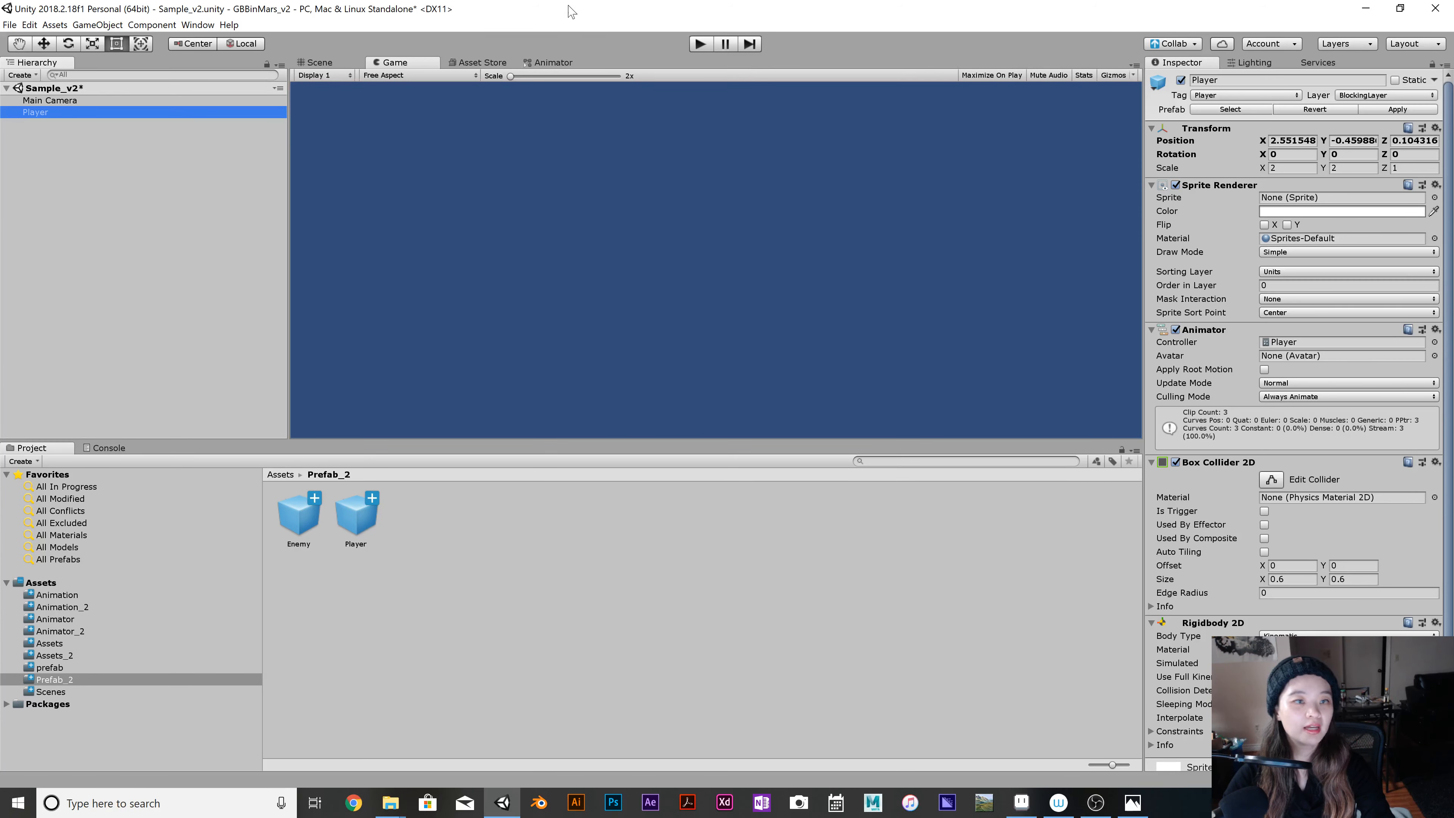
click(700, 45)
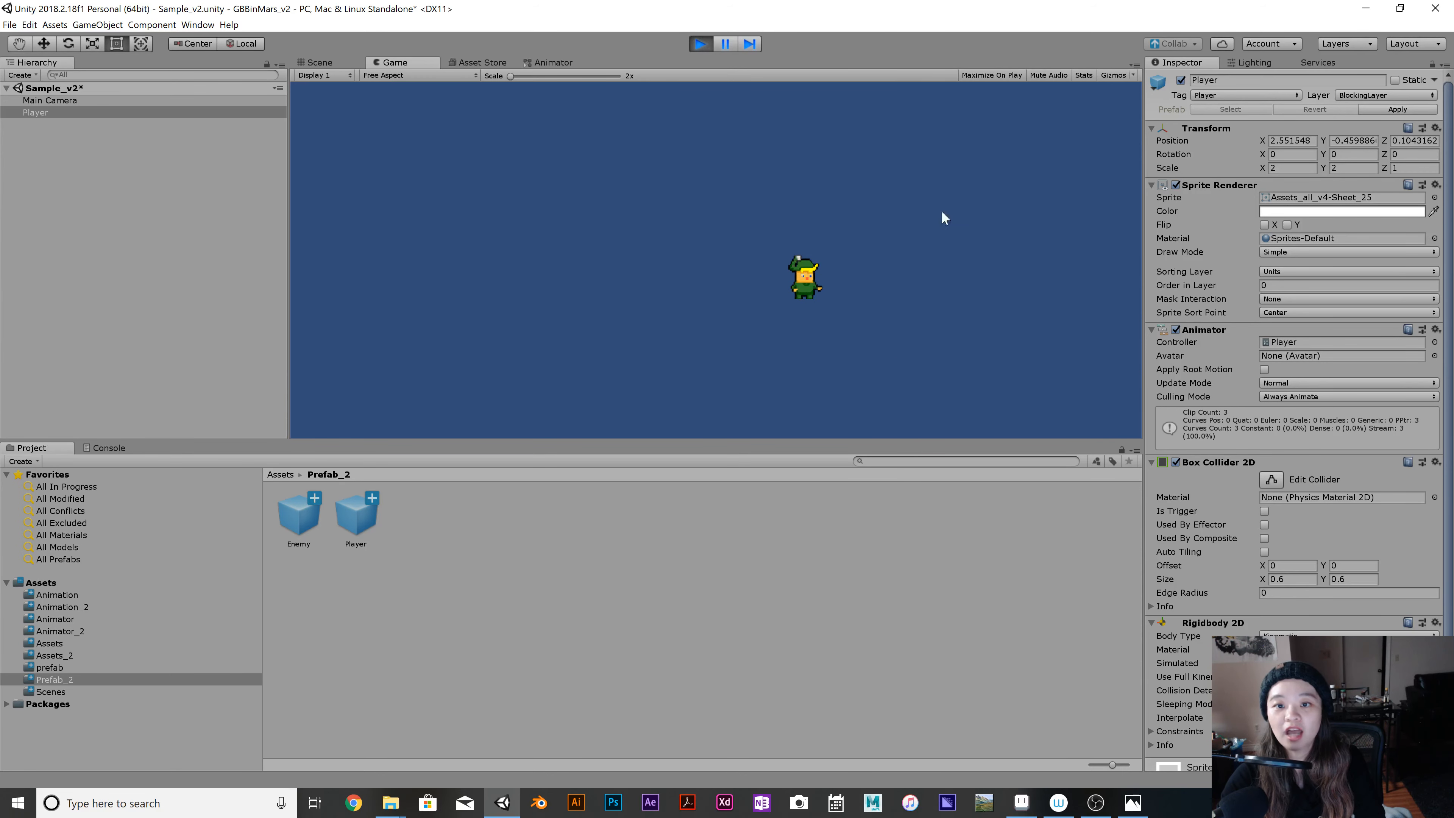
Switch to Aseprite and bring up the Assets_all_v2.aseprite sprite file.
drag(1217, 13, 1116, 35)
click(1021, 803)
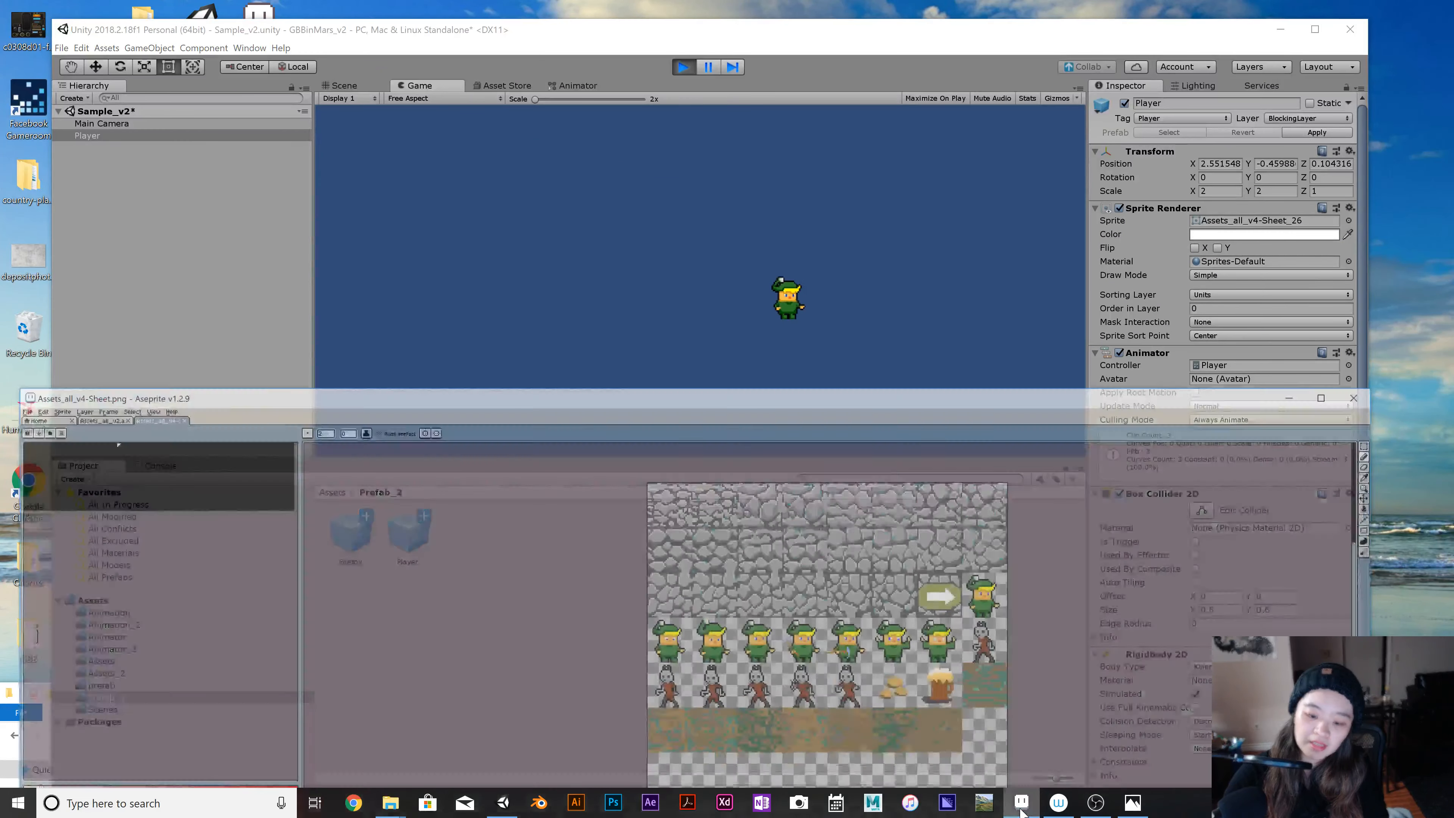
drag(836, 365, 941, 39)
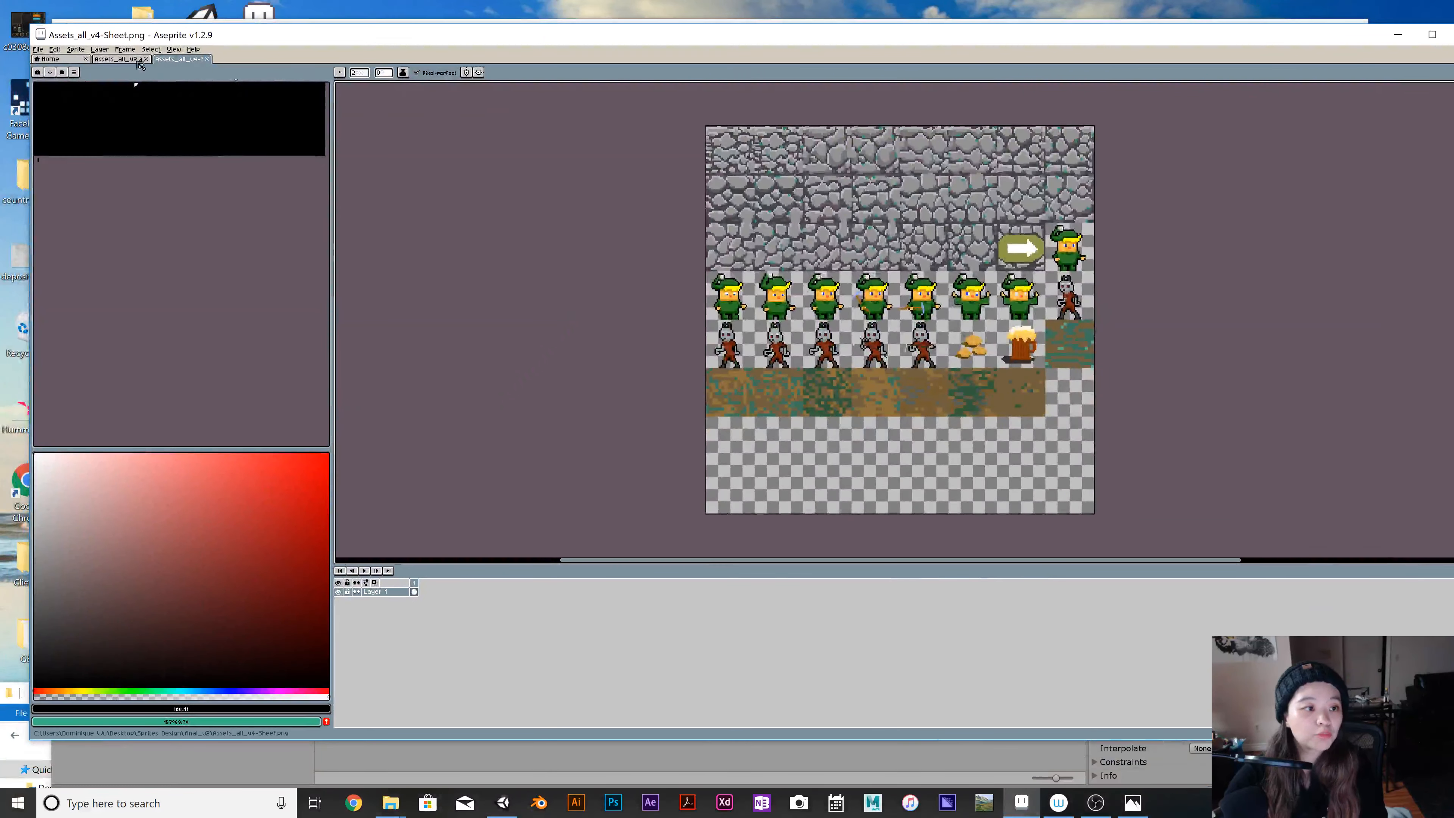
click(106, 59)
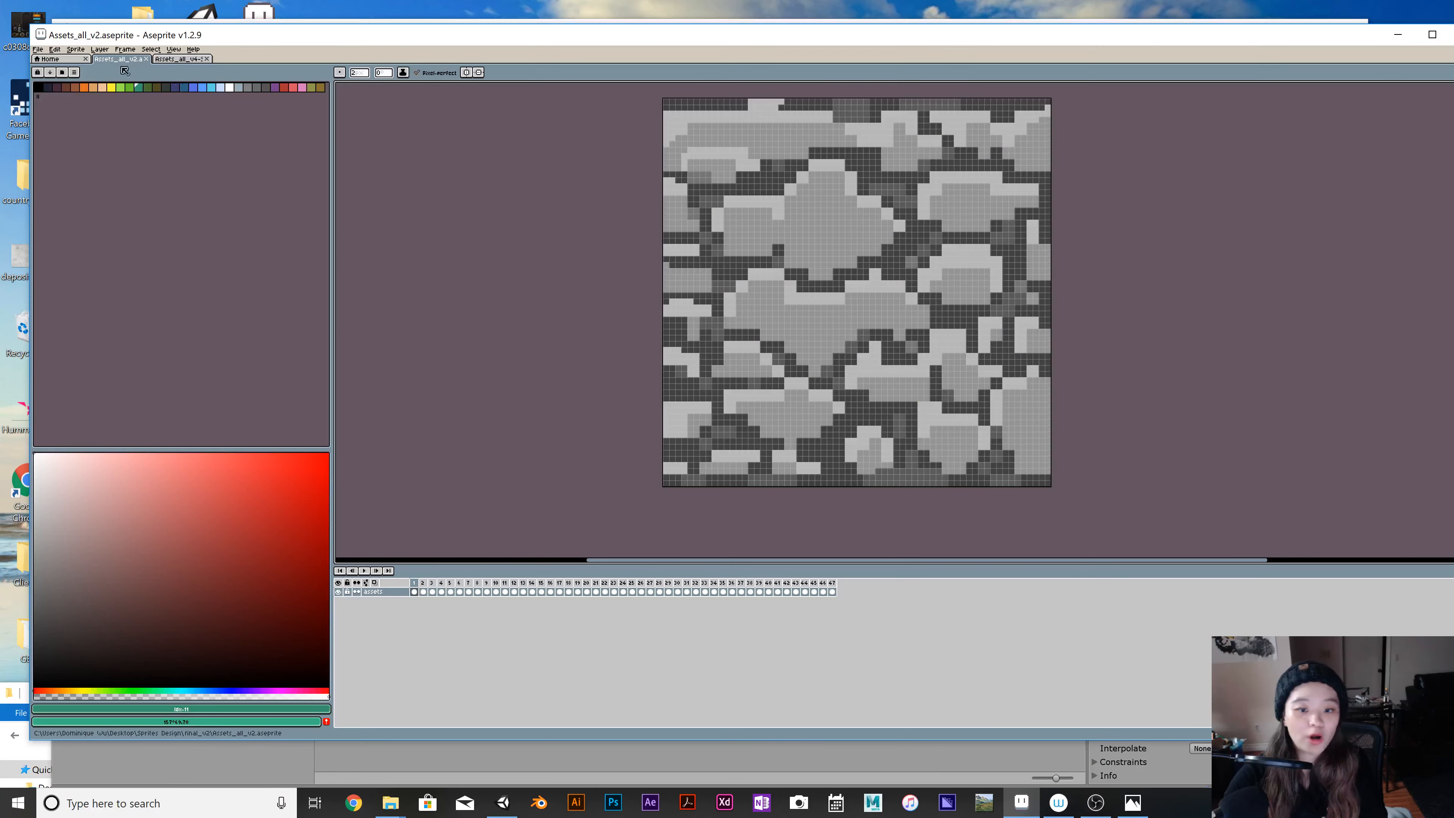
Compare the plain and mossy stone tiles in frames 1 to 4 of the sprite file.
click(425, 587)
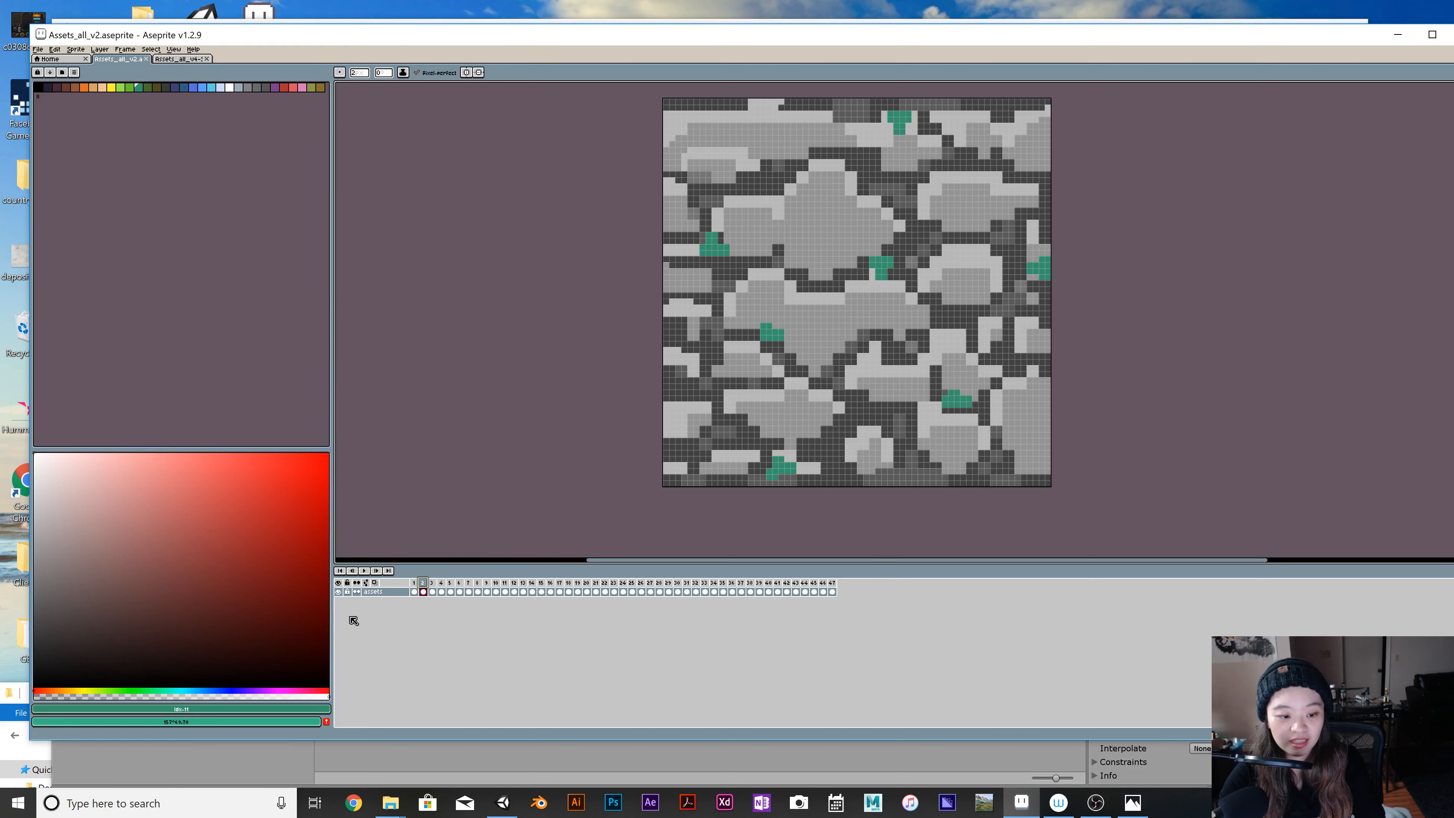
click(415, 584)
click(432, 583)
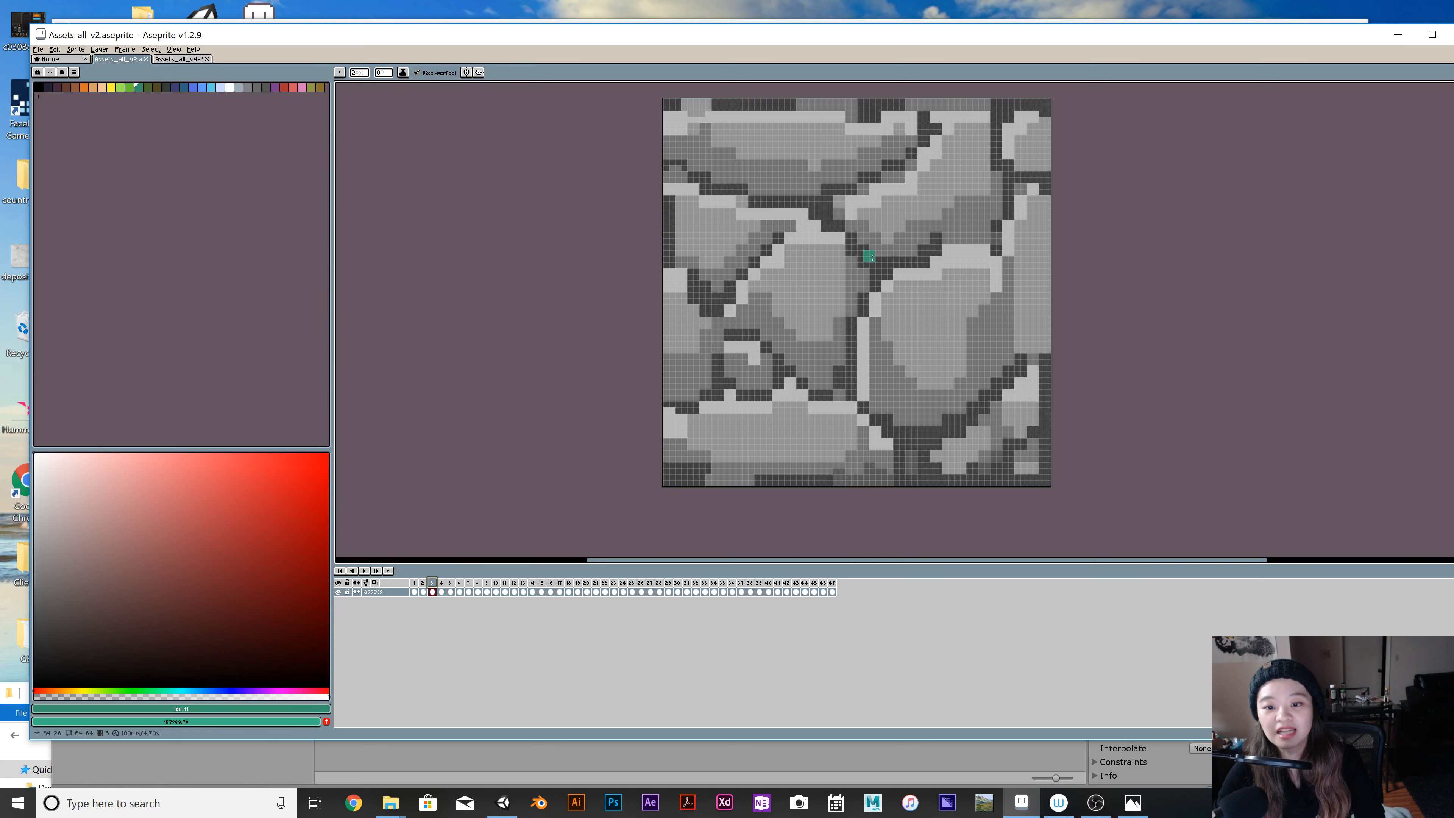
click(443, 584)
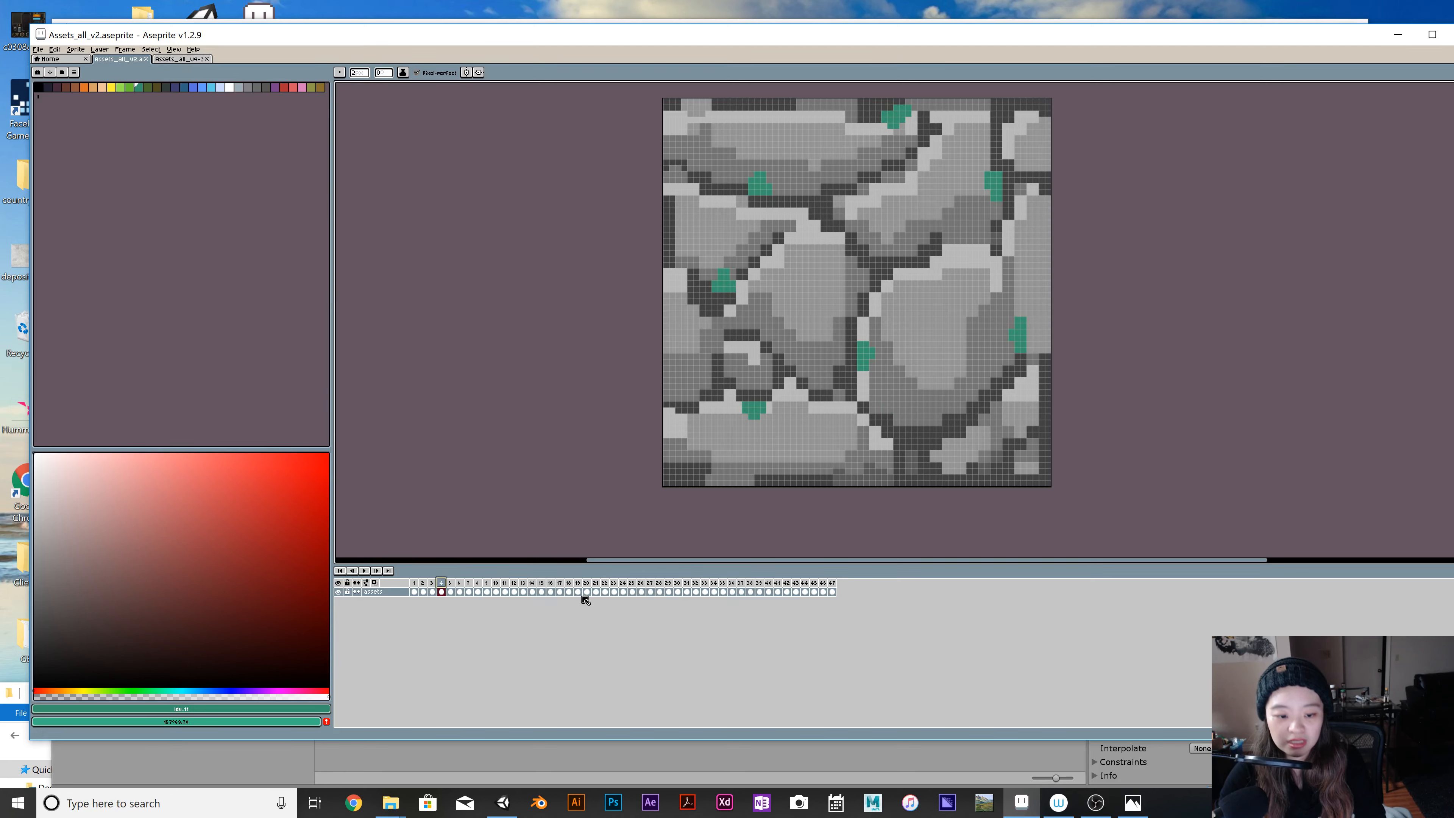
key(Return)
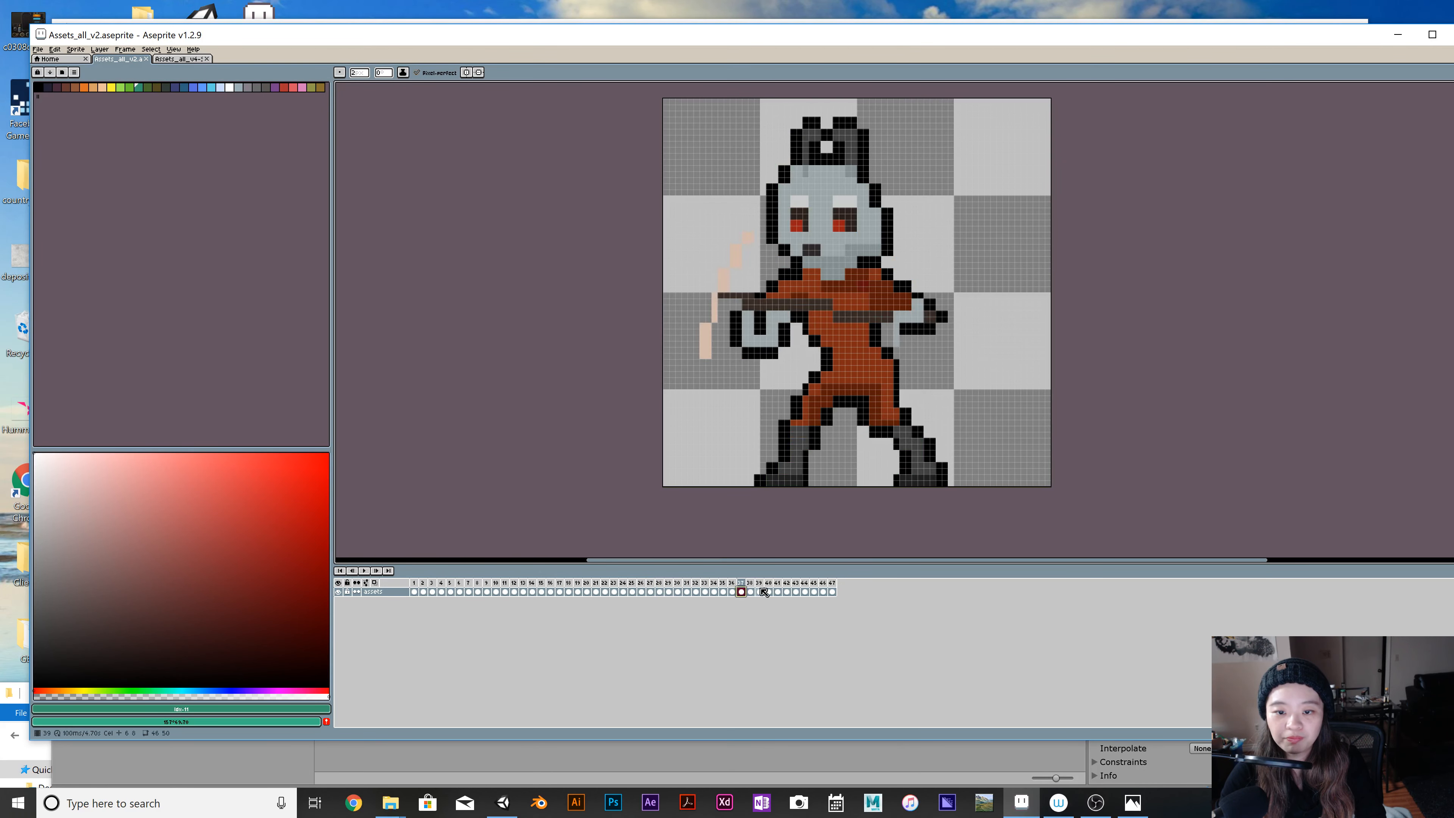
Examine the ground tile variations in the last frames of the timeline, up to frame 47.
click(781, 590)
click(806, 590)
click(835, 591)
click(814, 590)
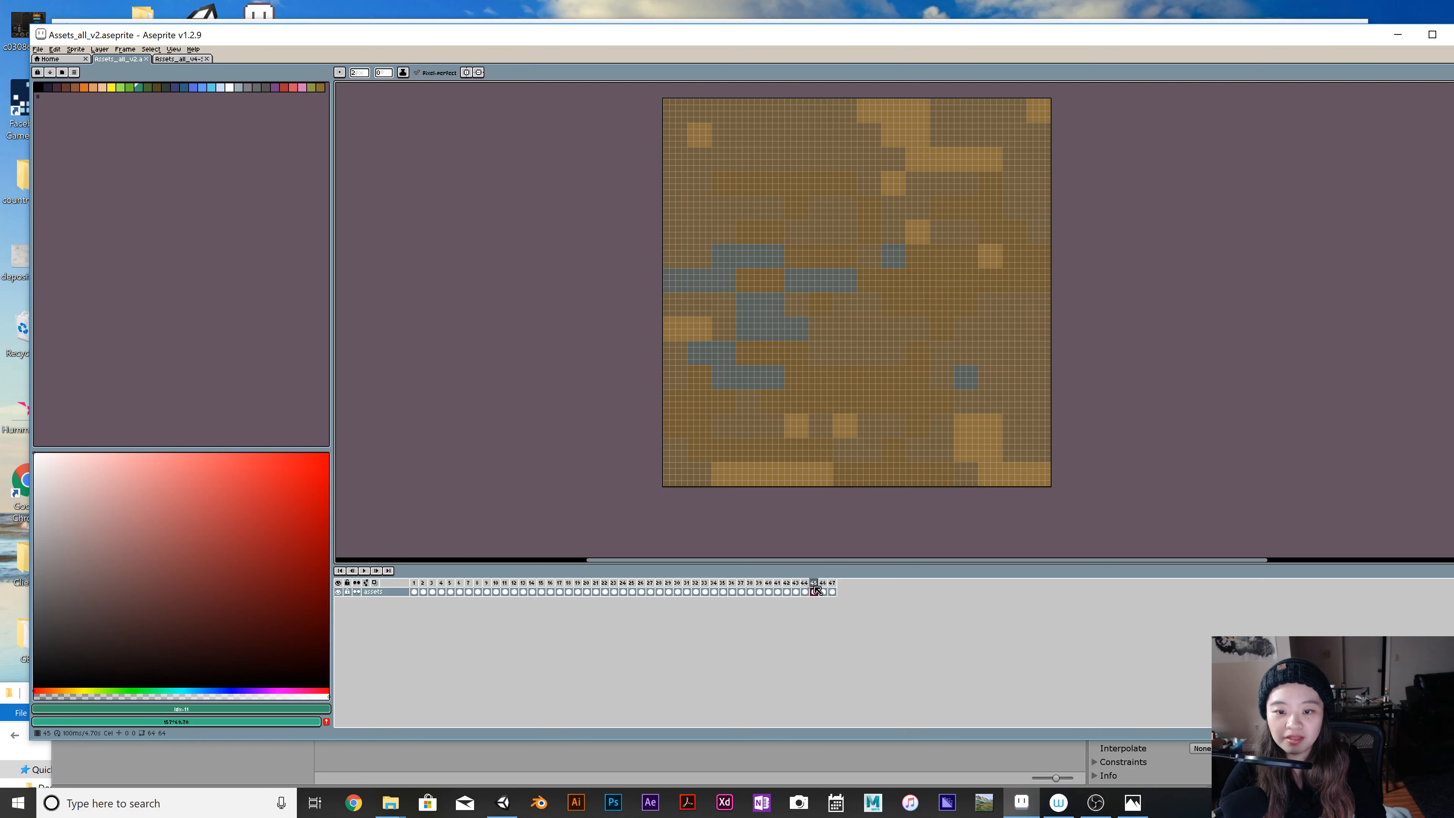
click(798, 590)
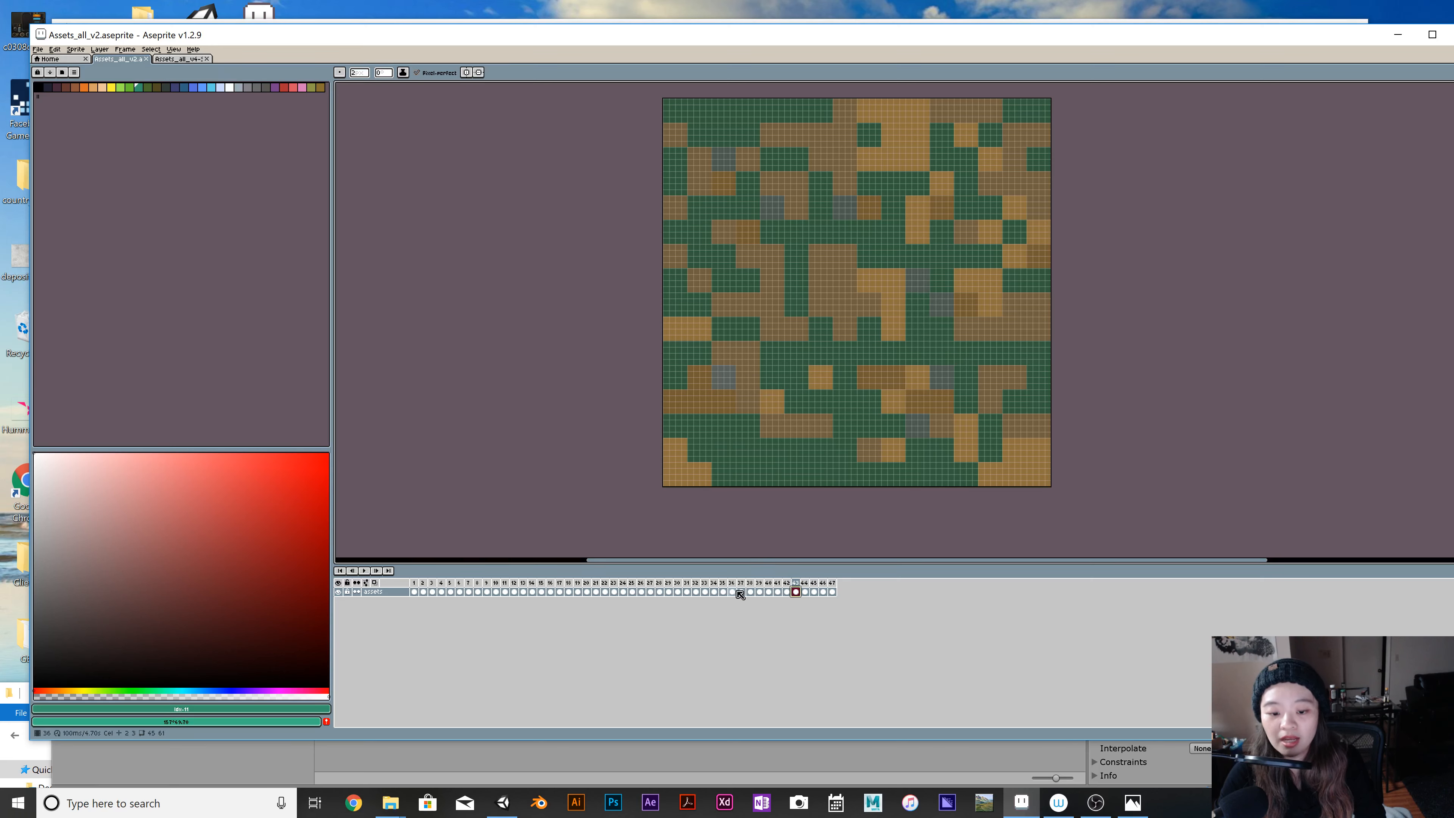
click(759, 592)
click(792, 586)
click(821, 587)
click(833, 592)
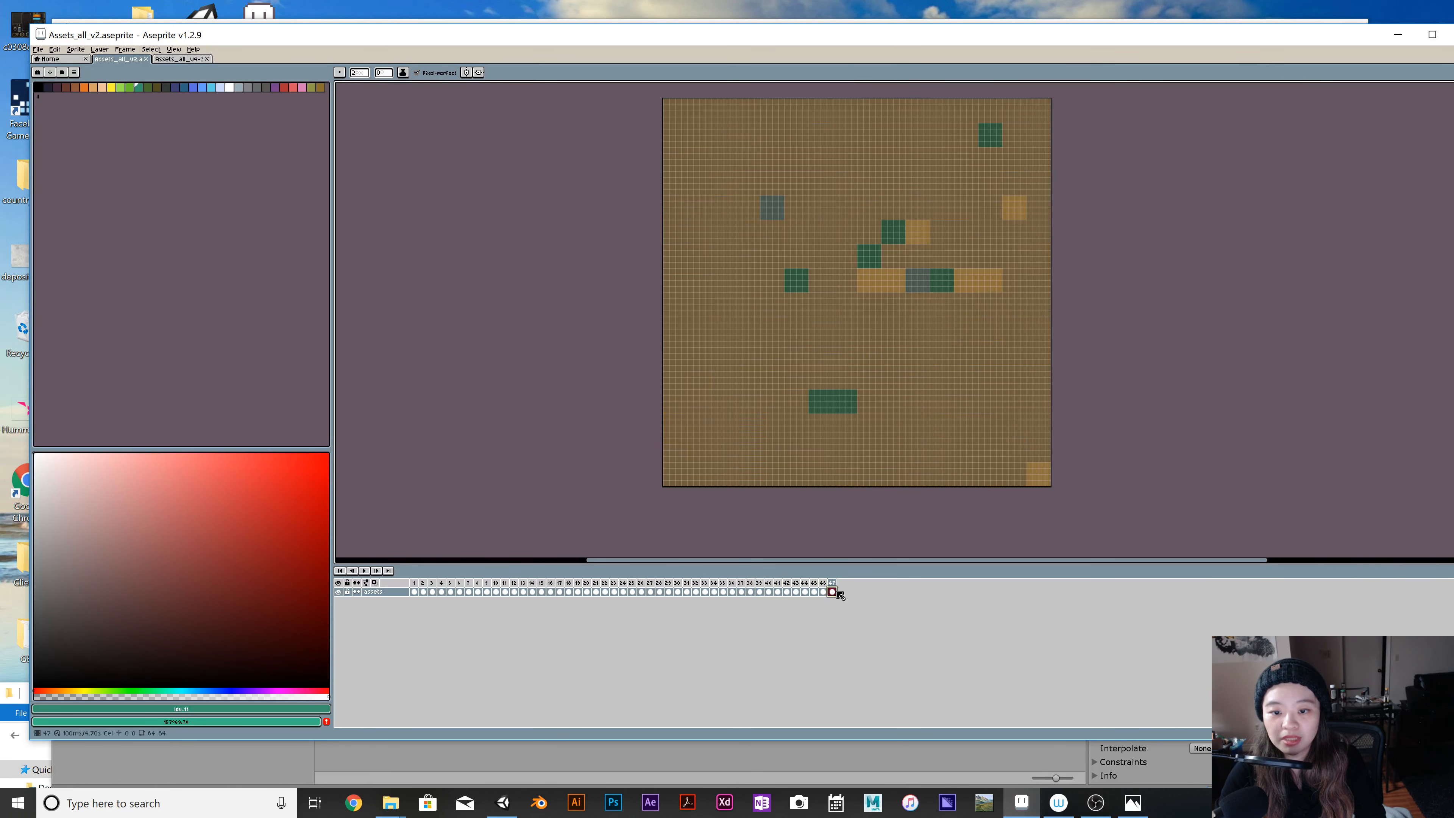
View the food and drink item sprites in frames 38 and 39, and the ground tile in frame 40.
click(749, 589)
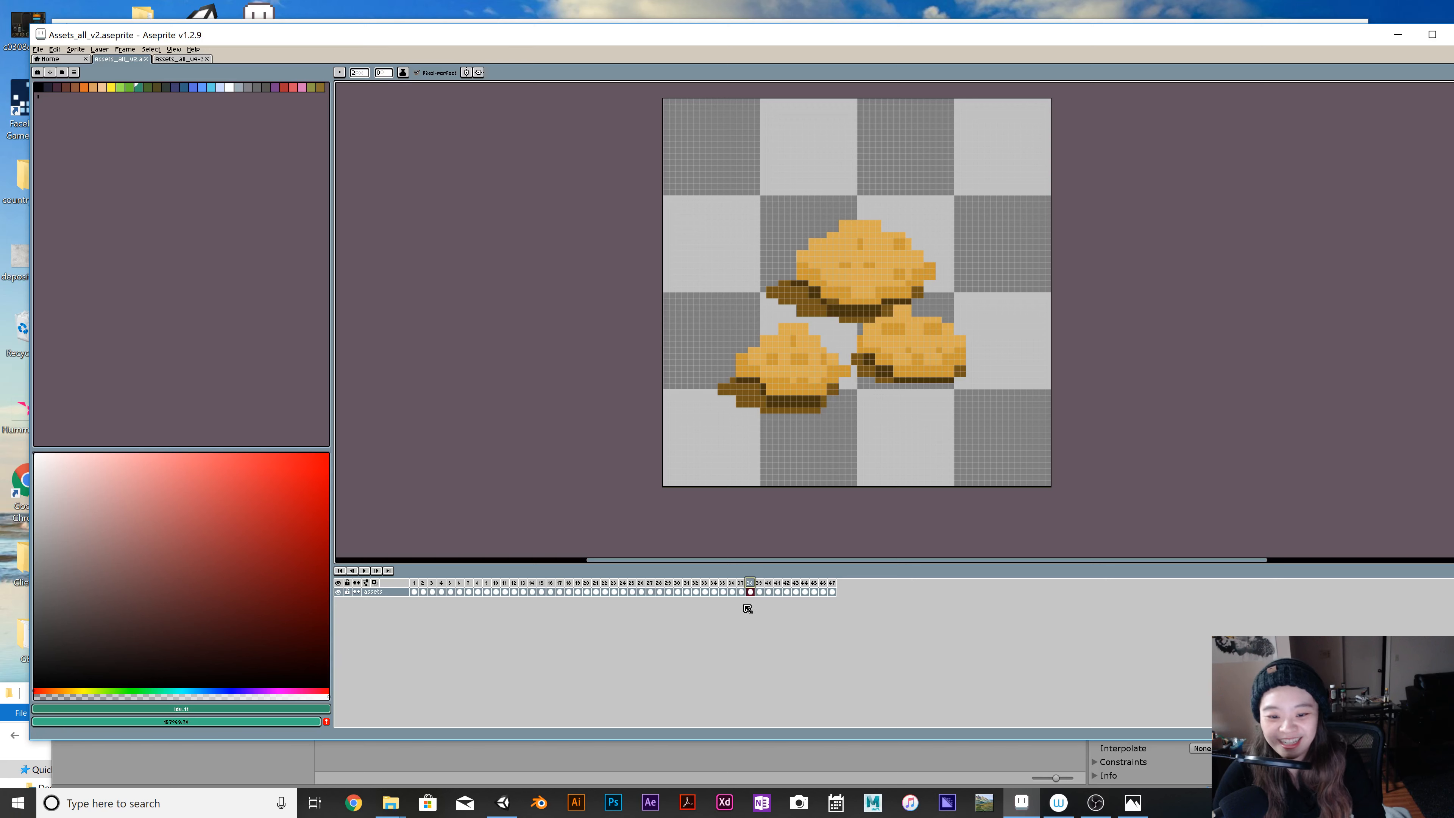
click(759, 592)
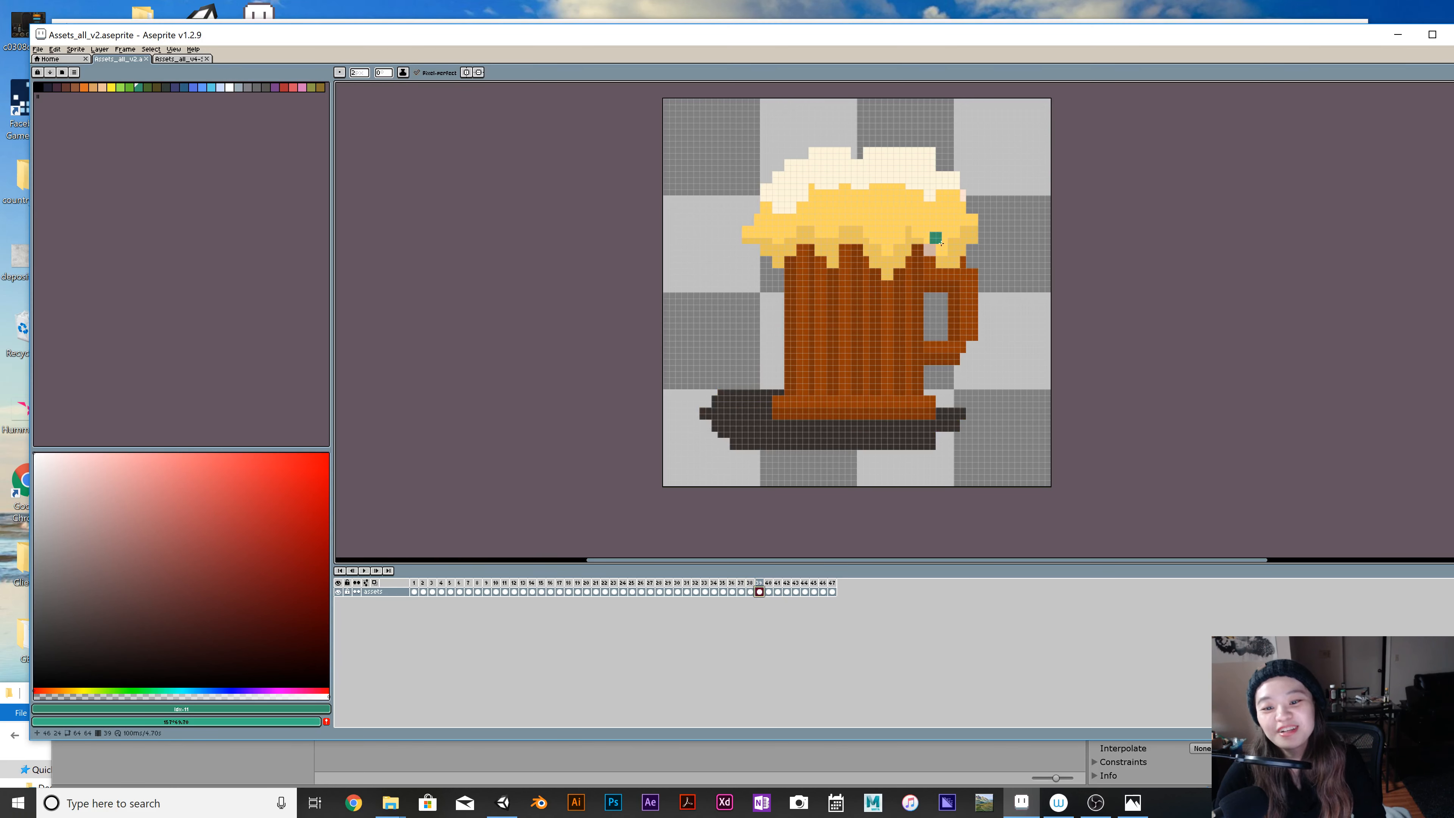
click(749, 592)
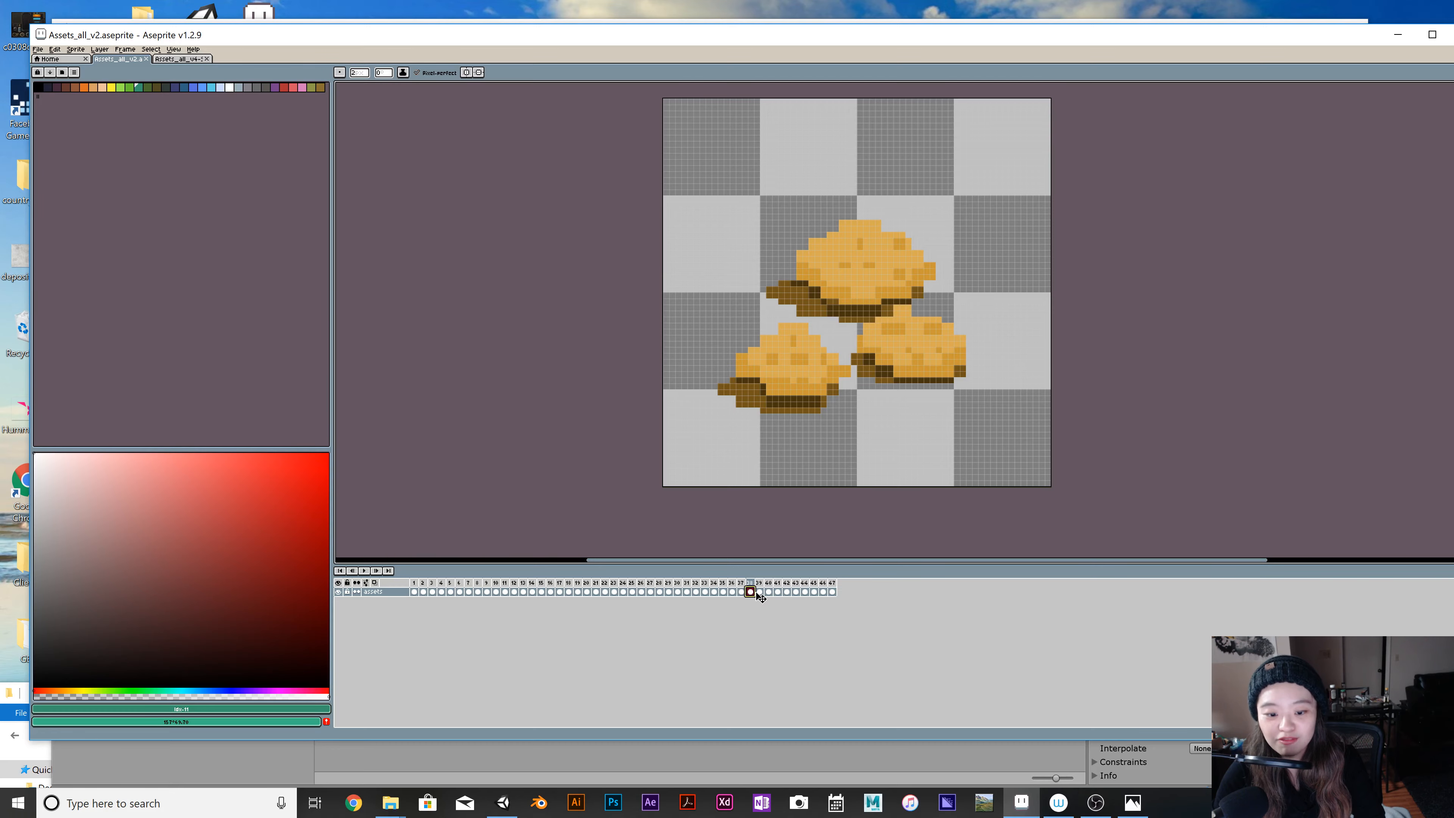
click(769, 592)
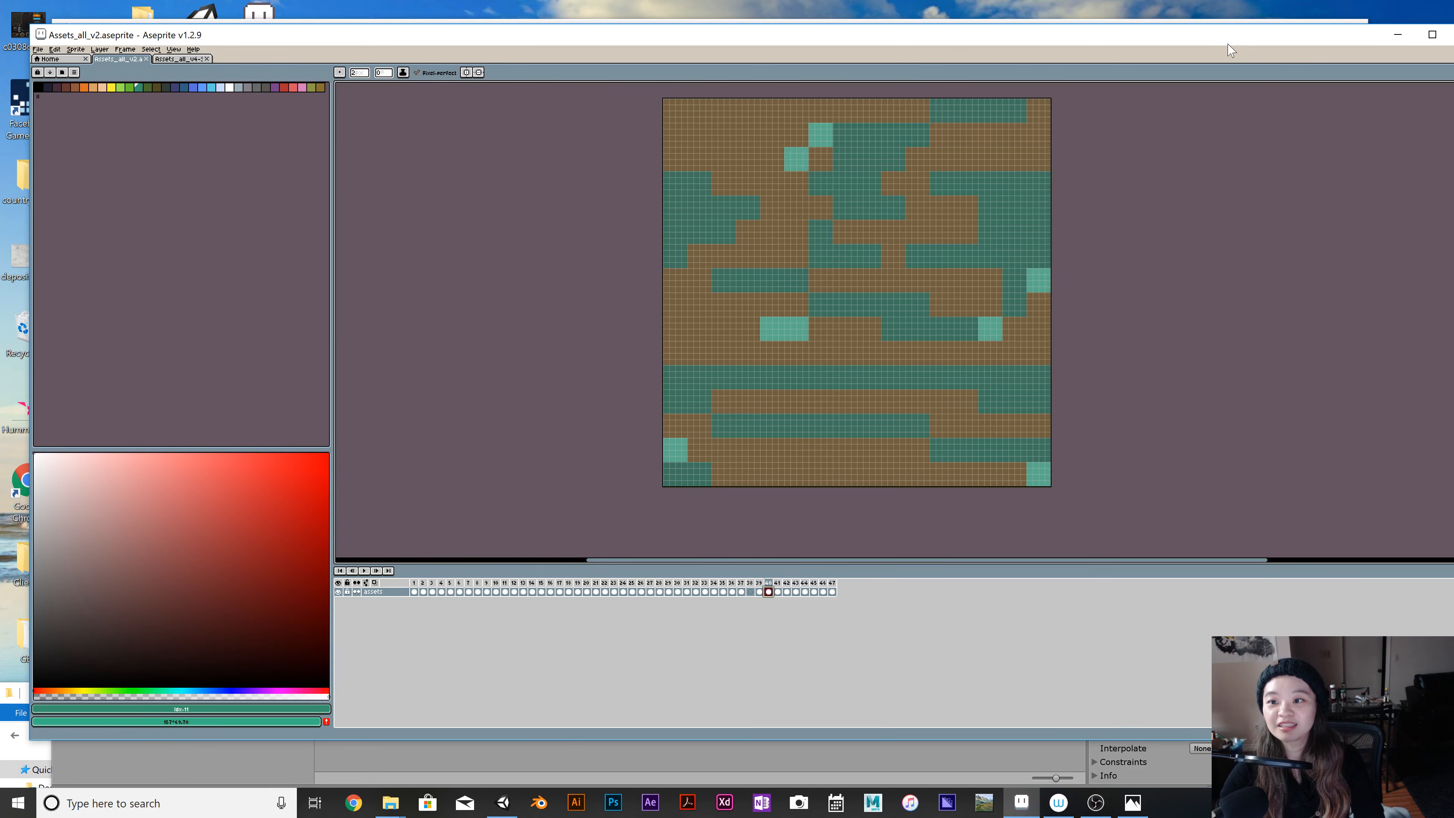
Return to Unity and stop the running scene.
drag(1231, 51, 1234, 615)
click(683, 67)
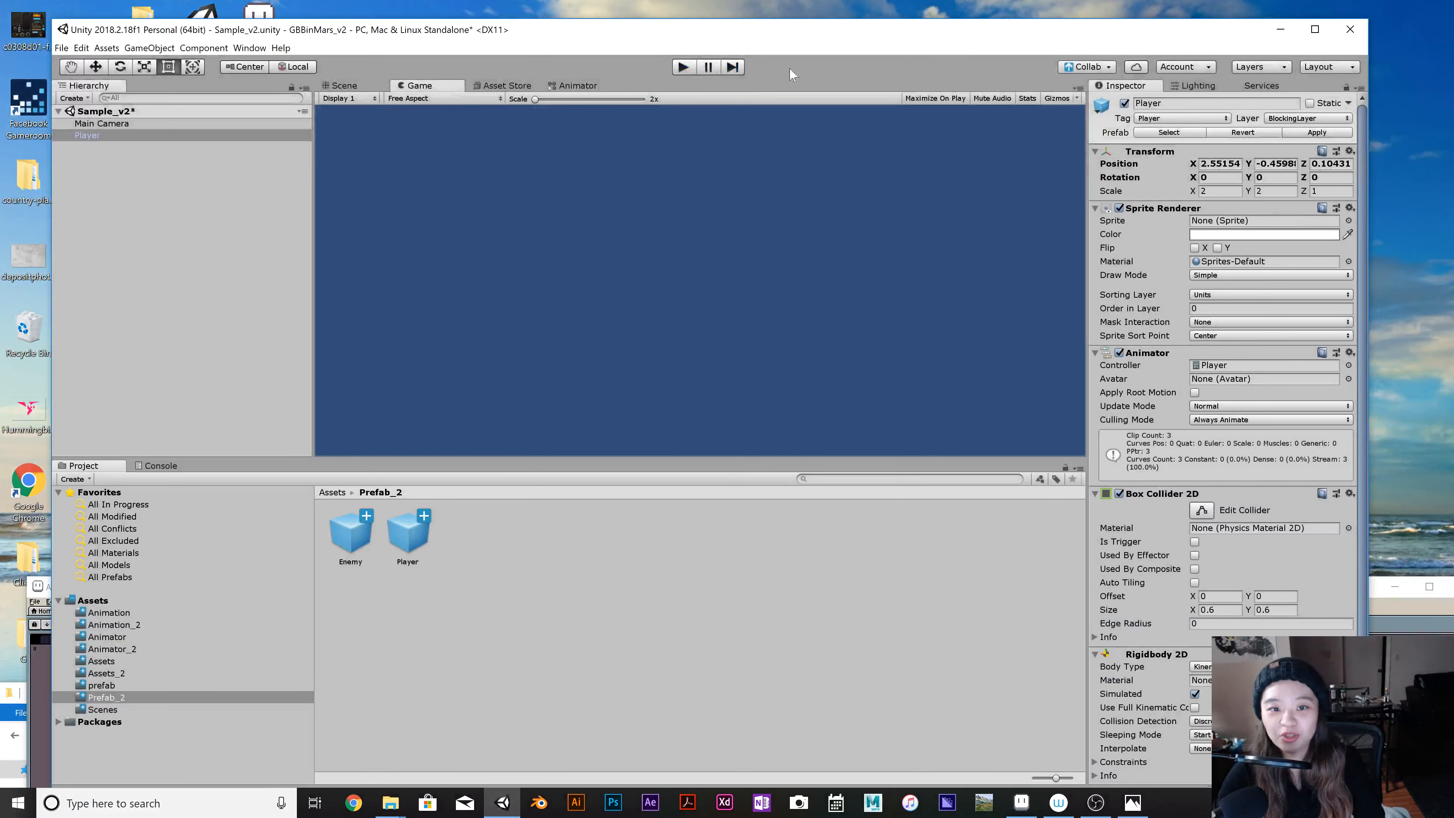
drag(813, 38, 821, 47)
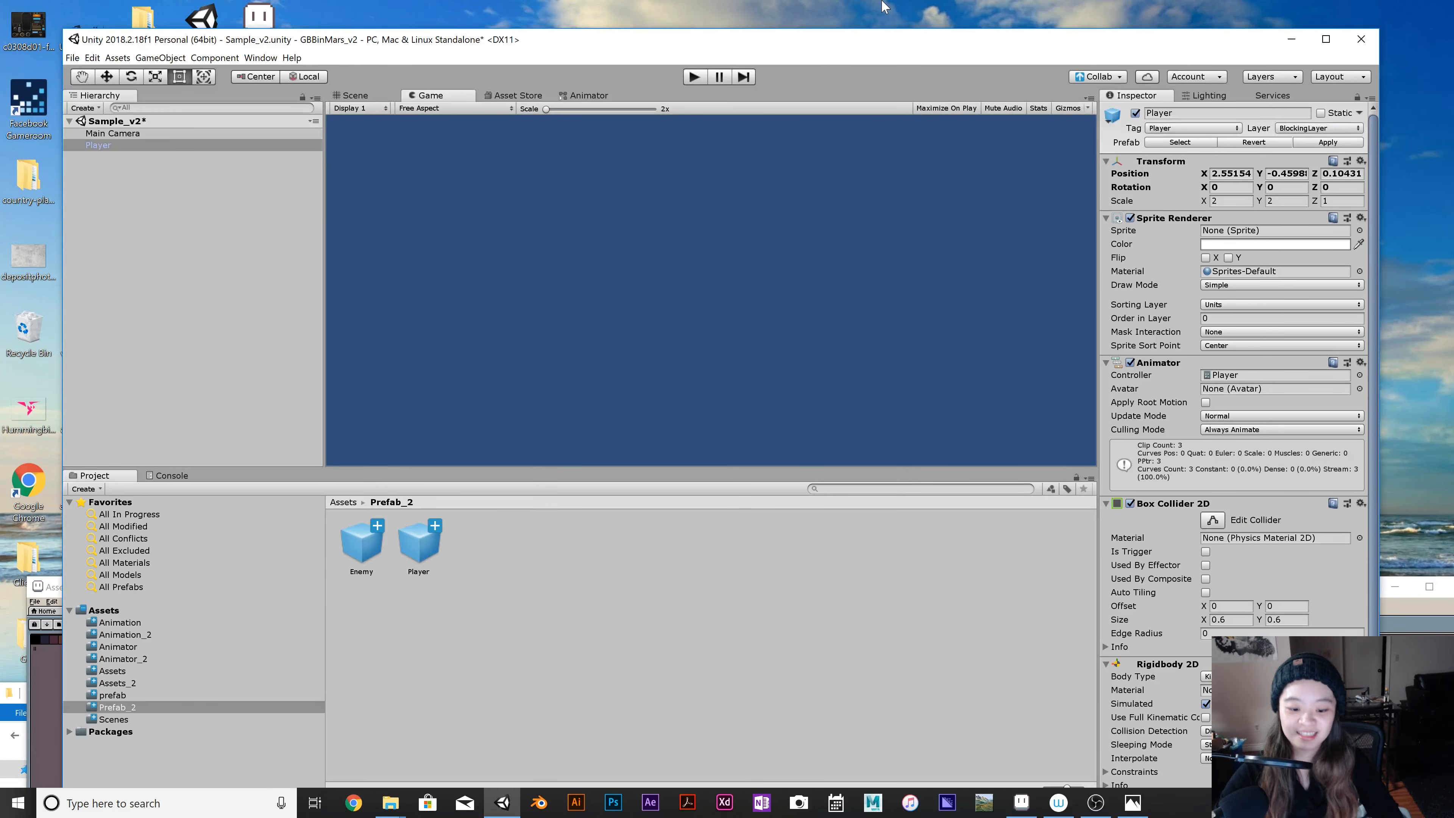
click(1097, 802)
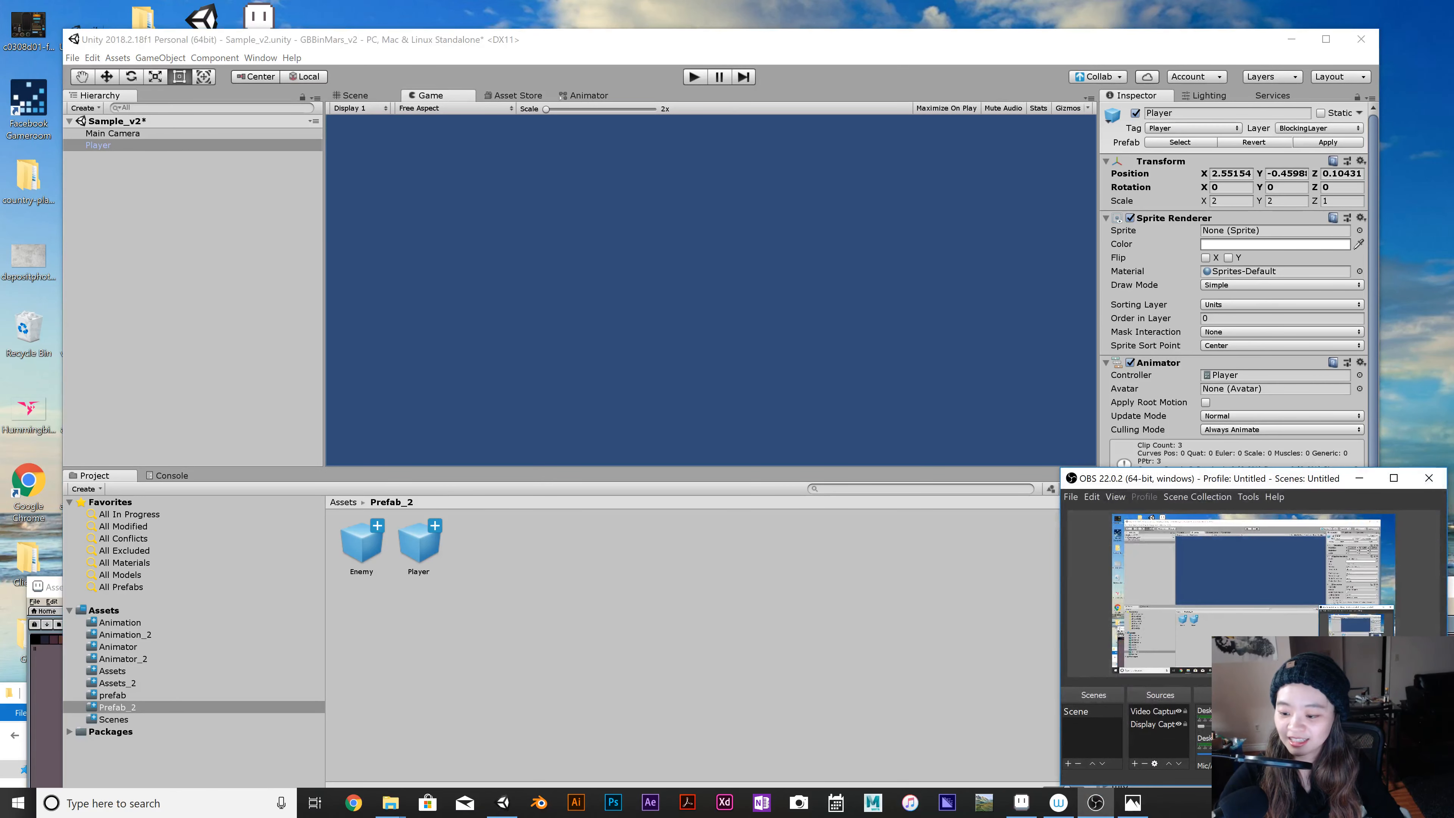